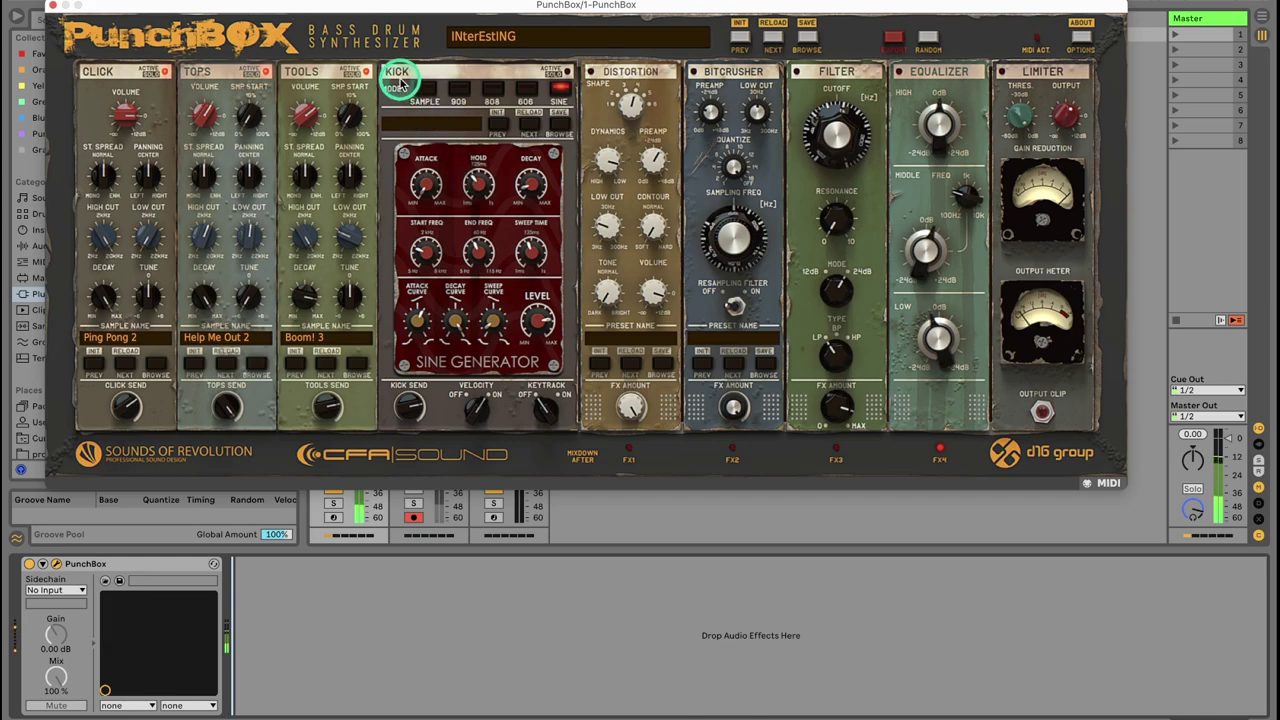
Step: Activate PunchBox's Distortion, Bitcrusher, Filter, Equalizer and Limiter modules
click(598, 73)
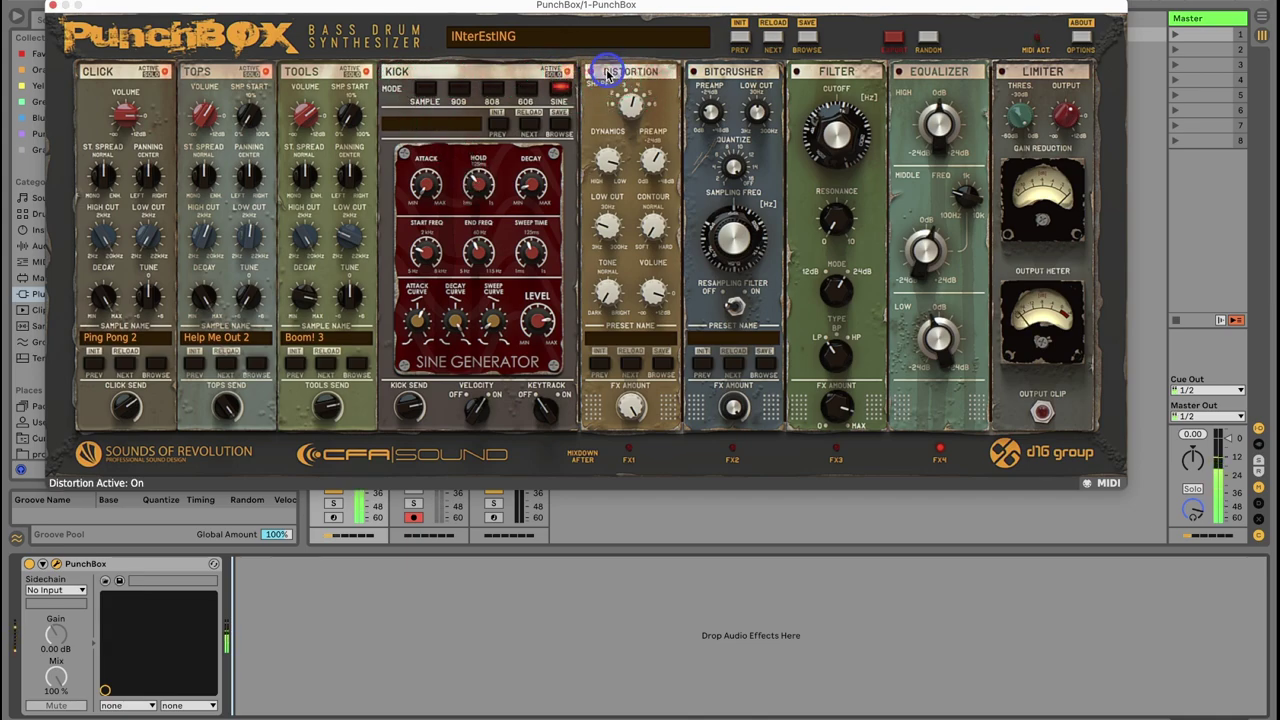
click(696, 73)
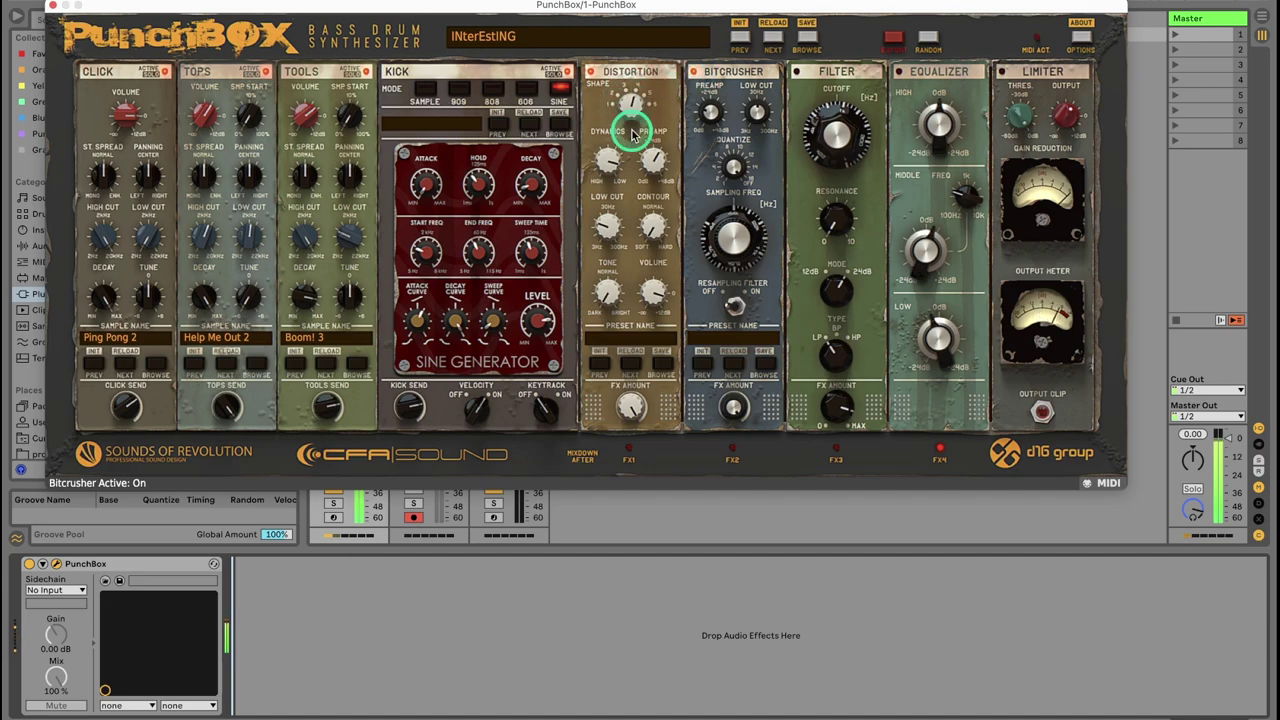
click(832, 72)
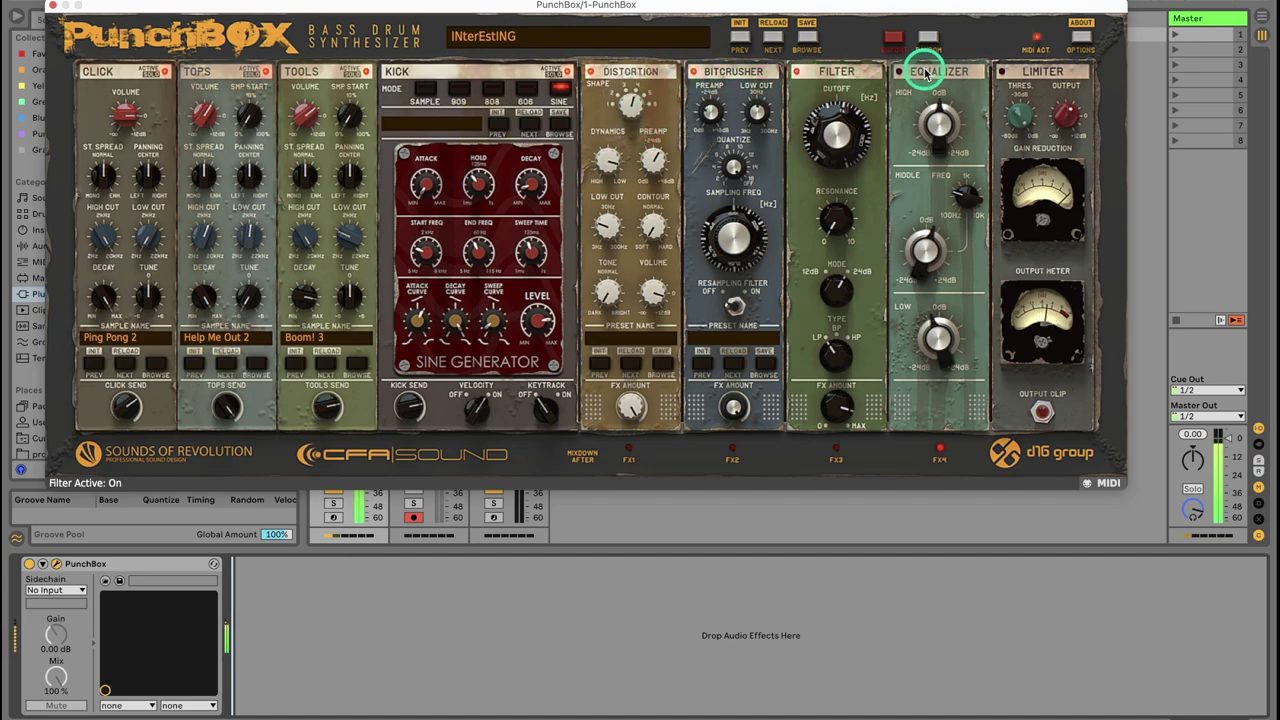
click(918, 73)
click(1038, 68)
click(1023, 73)
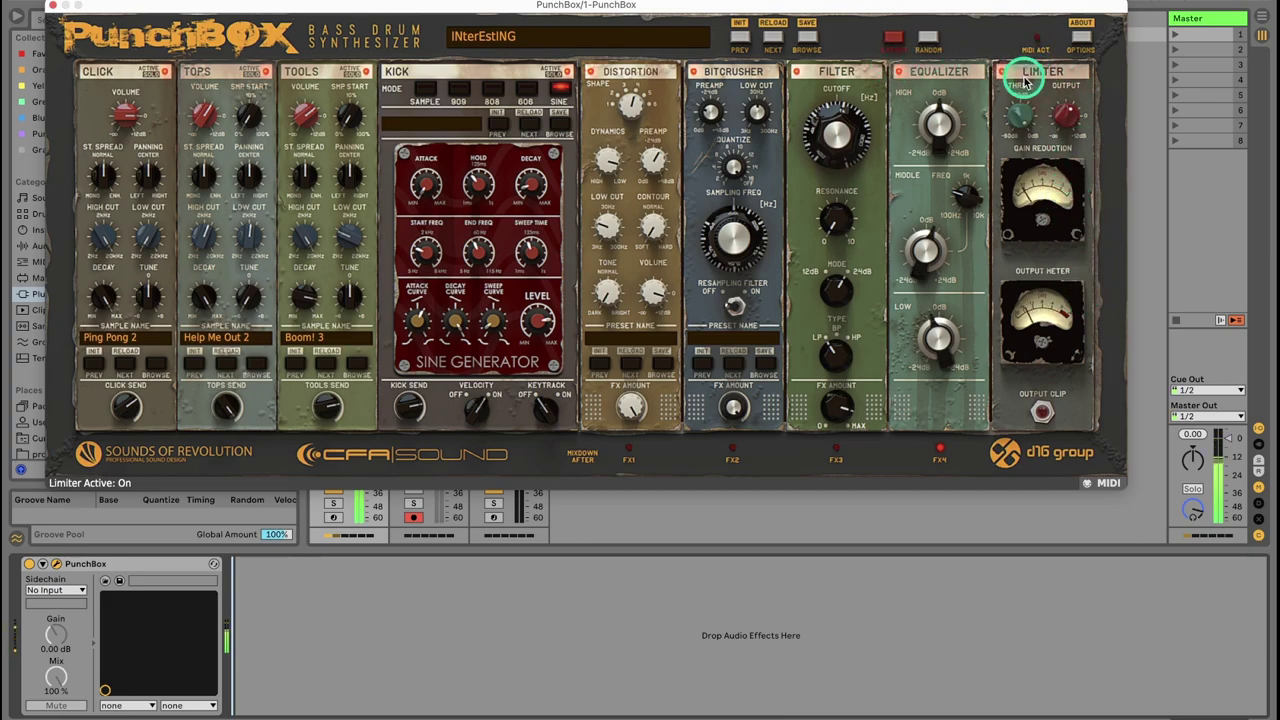
Step: Set PunchBox's limiter output level to -13.2 dB and close the plug-in window
drag(1070, 133, 1067, 117)
click(1043, 413)
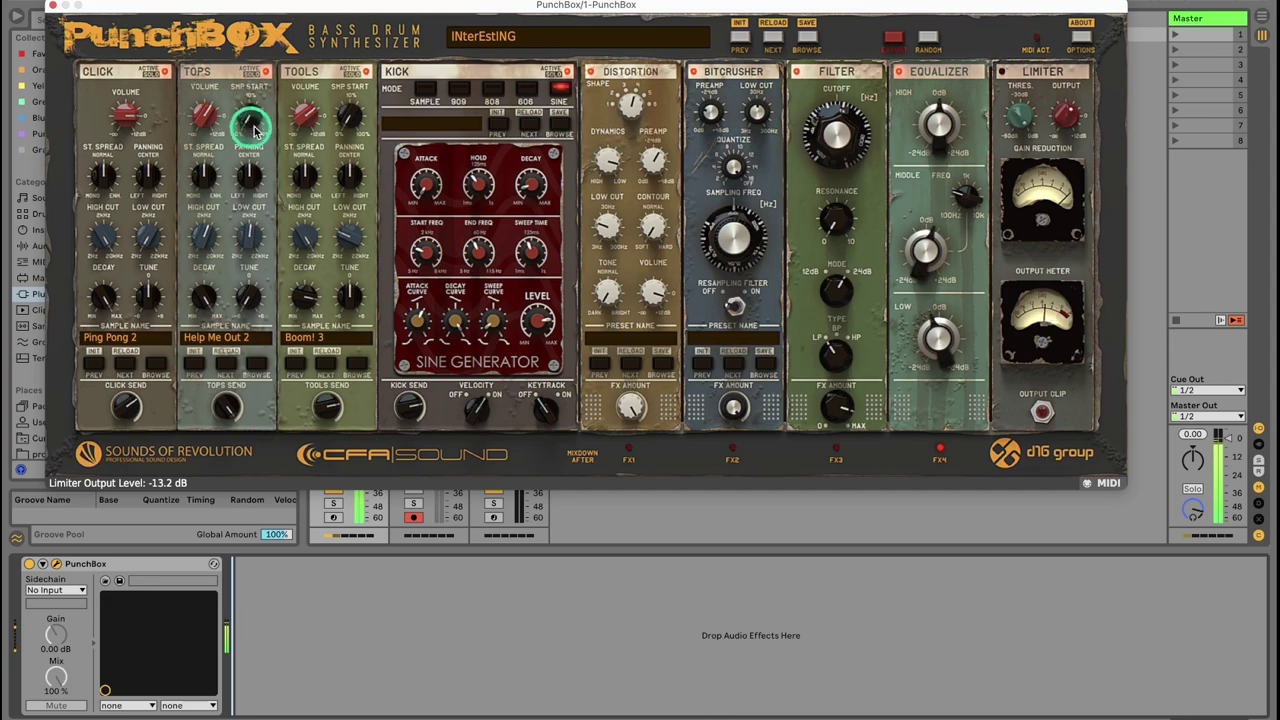
click(53, 7)
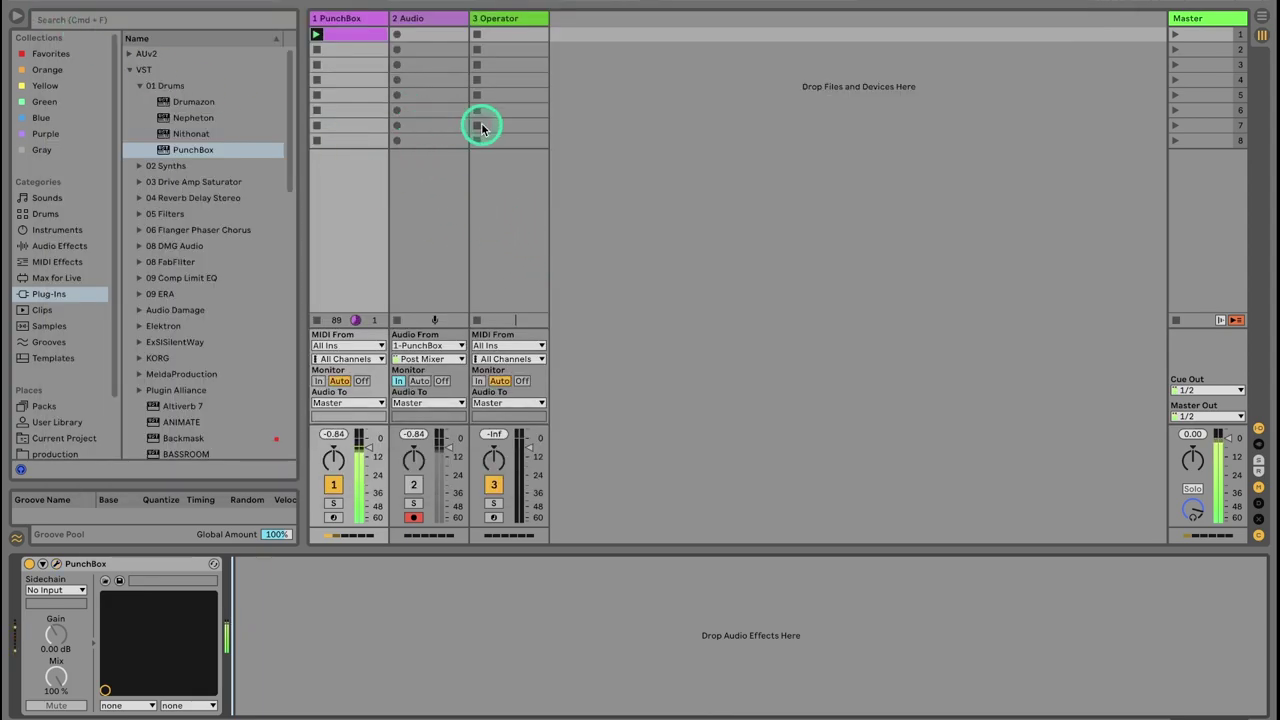
Step: Route 1-PunchBox into the 2 Audio track using the Post FX signal, with monitoring set to In
click(420, 345)
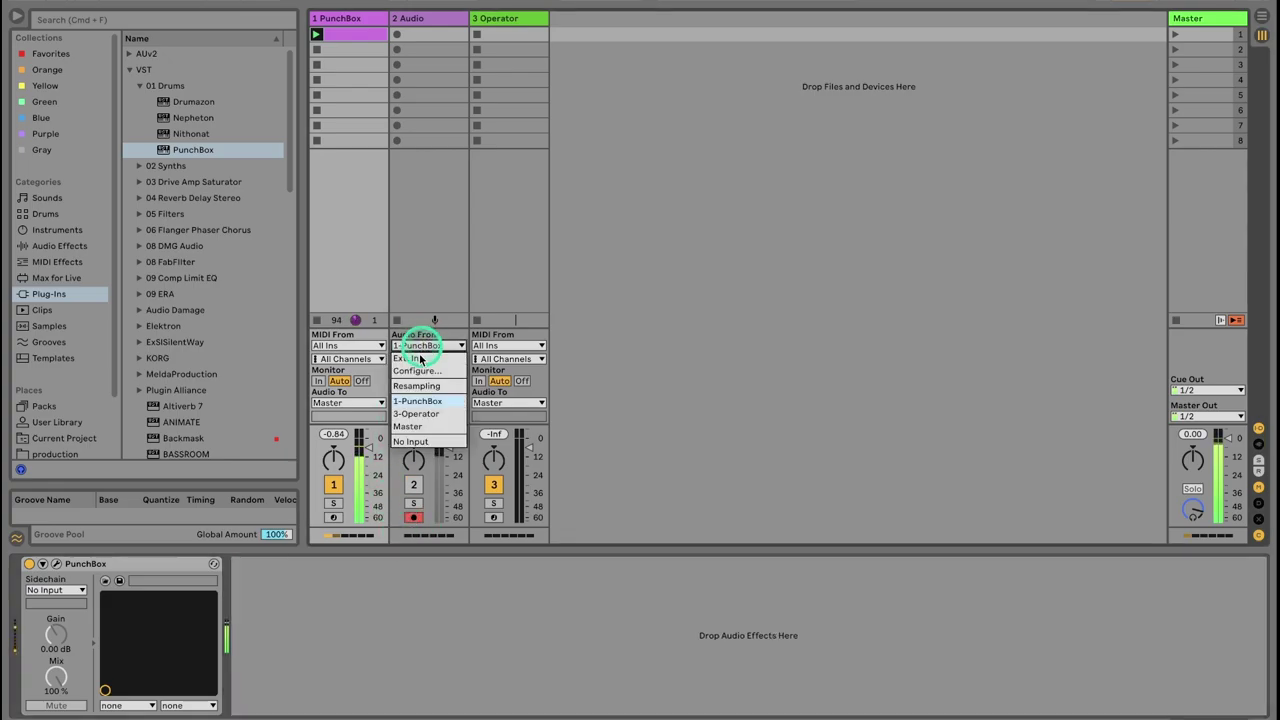
click(418, 397)
click(423, 358)
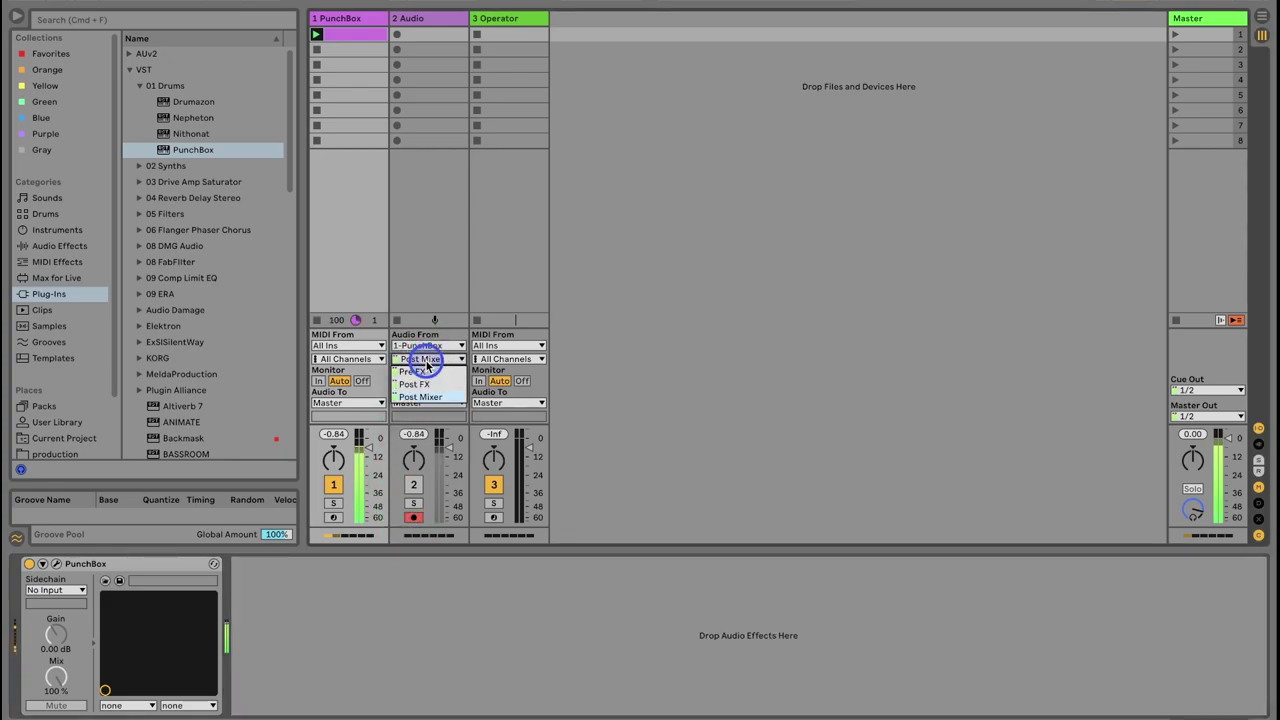
click(418, 390)
click(400, 383)
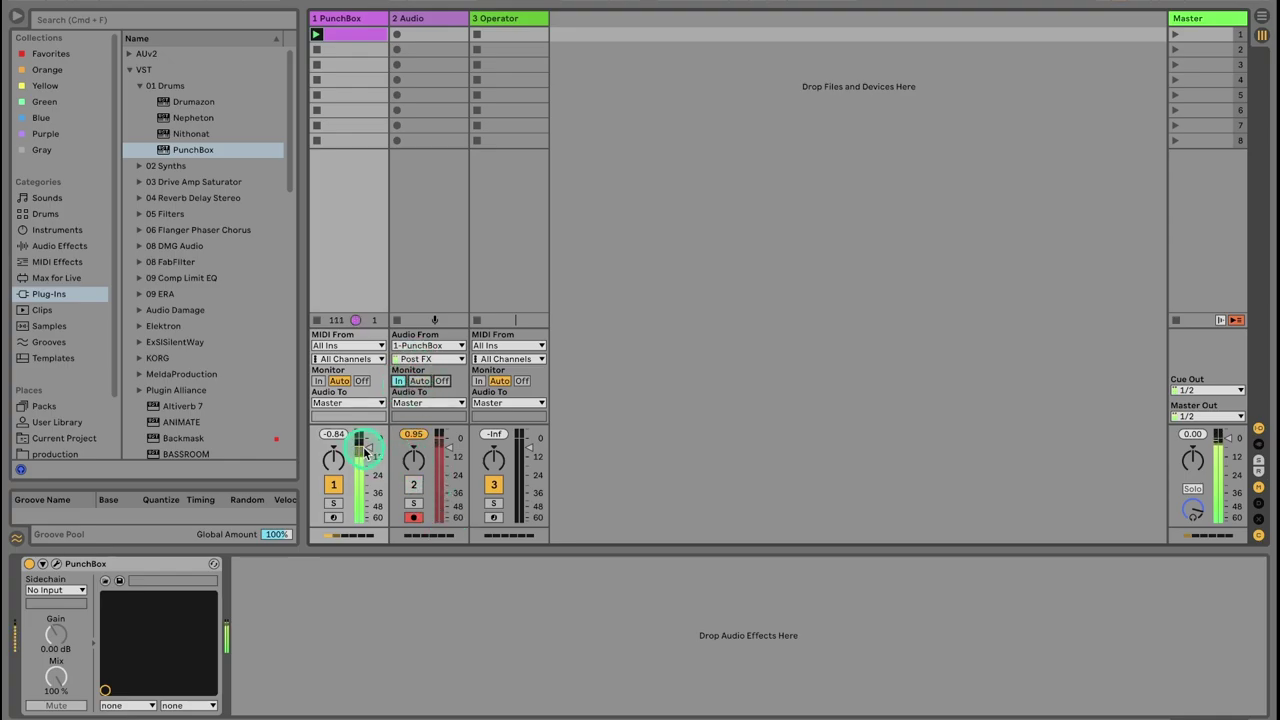
Step: Add a Utility effect after PunchBox with its gain at -2 dB and reset the 2 Audio track's peak reading
scroll(189, 434, down, 5)
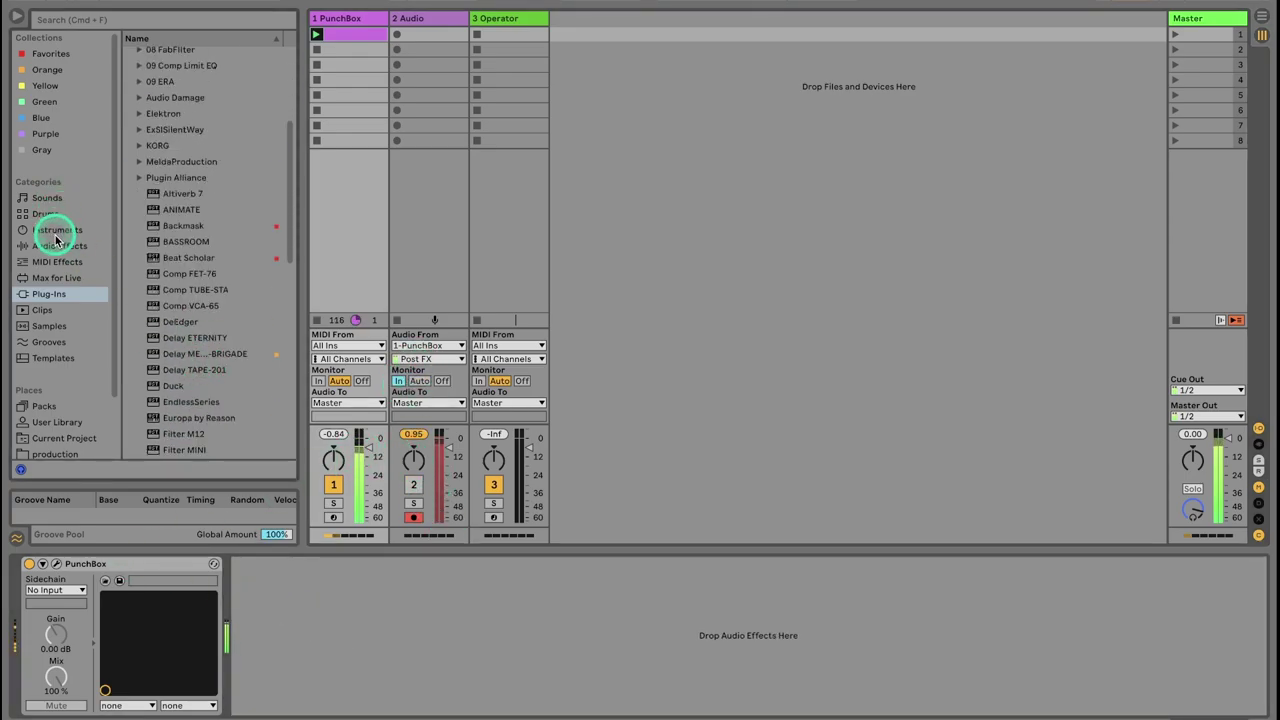
click(57, 245)
scroll(220, 395, down, 10)
double_click(163, 418)
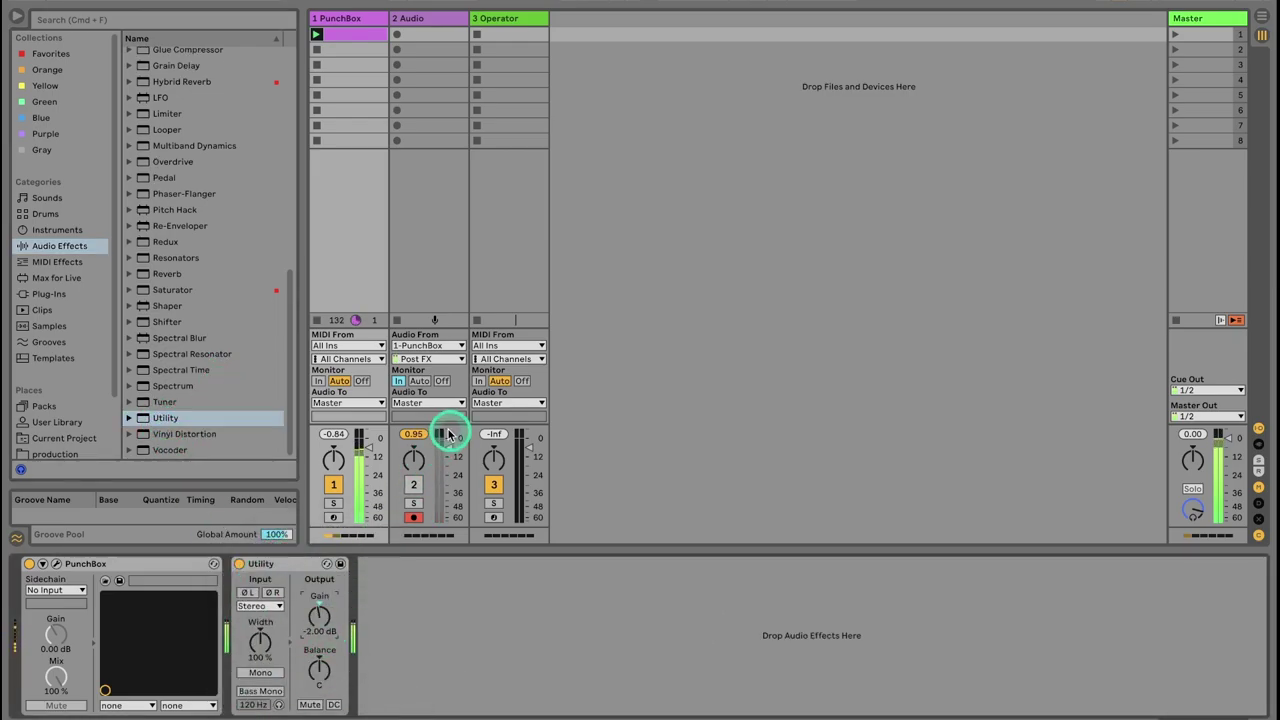
drag(411, 440, 417, 447)
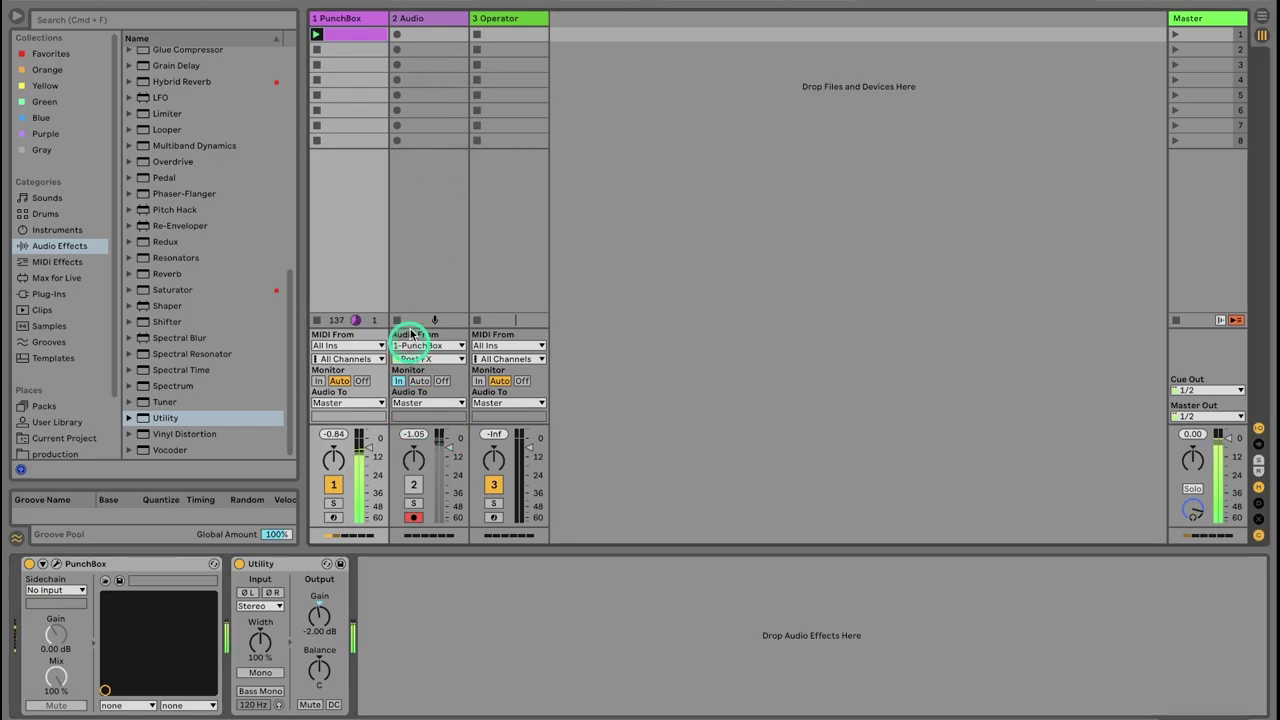
Step: Record the PunchBox output into the first clip slot of the 2 Audio track, stop recording and deactivate the PunchBox track
click(397, 37)
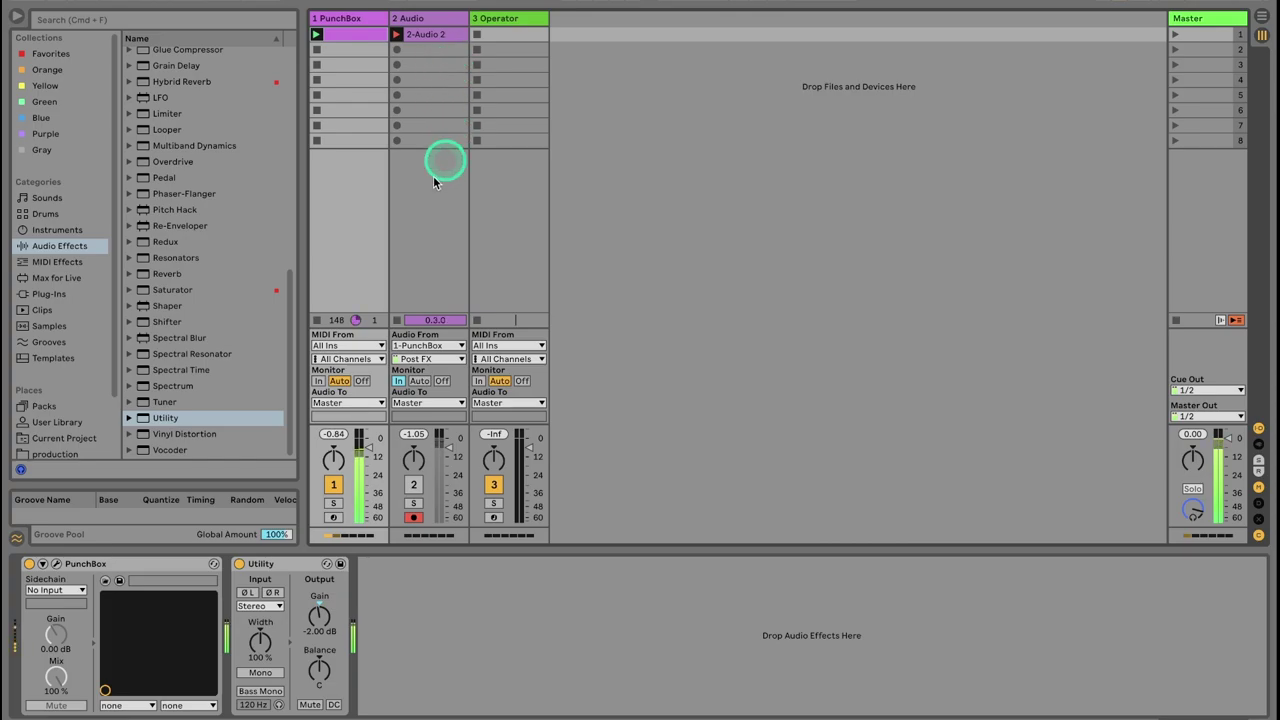
click(397, 320)
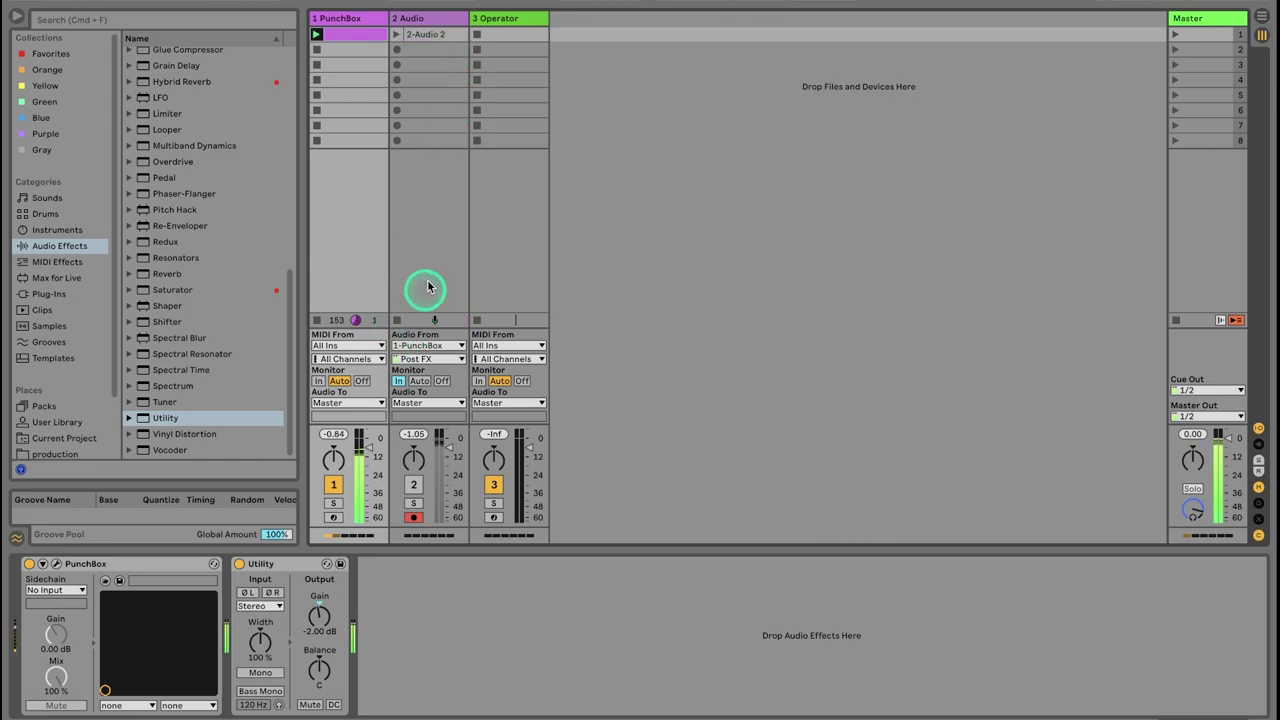
click(333, 484)
Step: Place the newly recorded 2-Audio 2 clip at bar 18 of the 2 Audio track in the arrangement
click(440, 26)
key(Tab)
drag(440, 26, 538, 251)
click(639, 416)
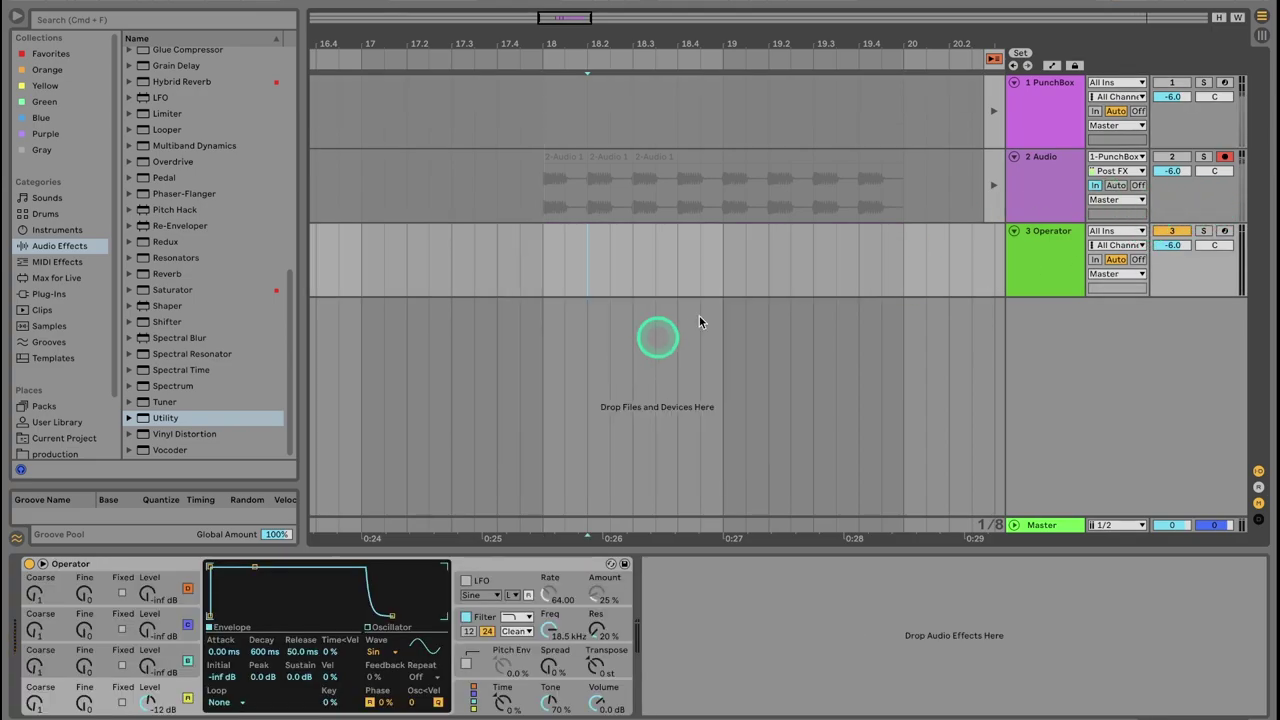
key(Tab)
drag(428, 34, 543, 177)
key(Tab)
Step: Solo the 2 Audio track, return it to arrangement playback and set its monitoring to Auto
click(1203, 157)
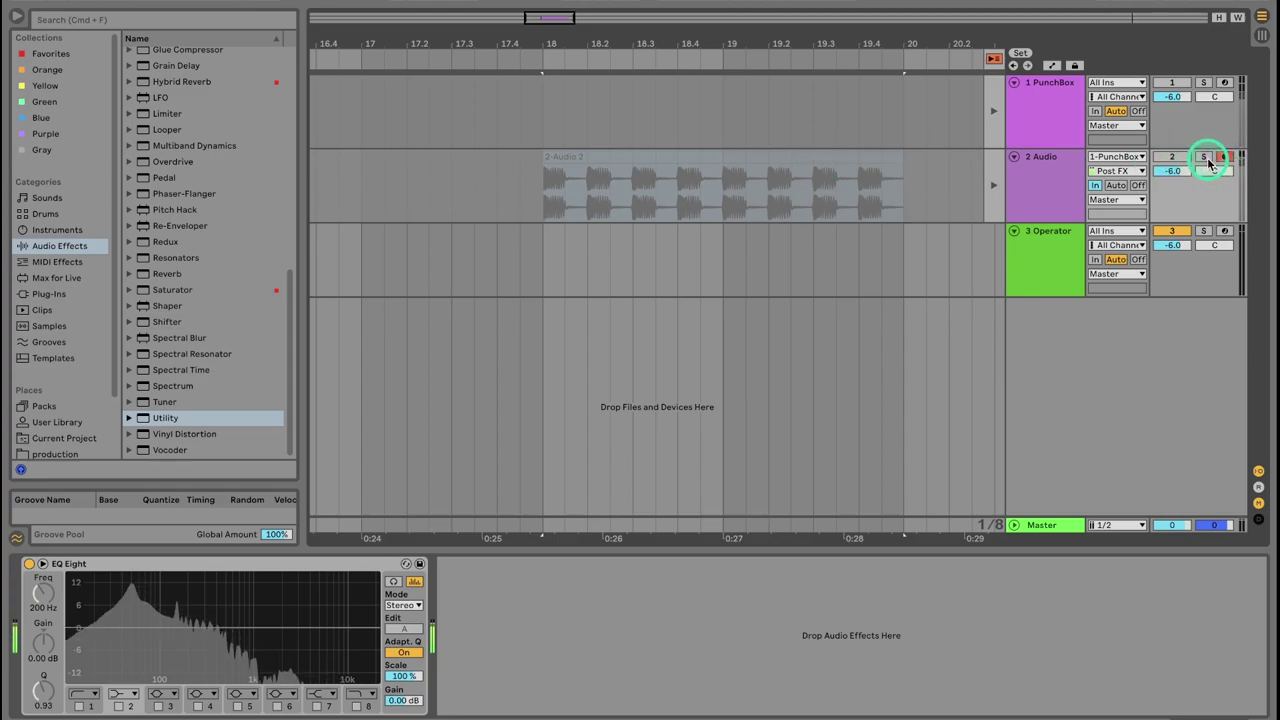
click(722, 207)
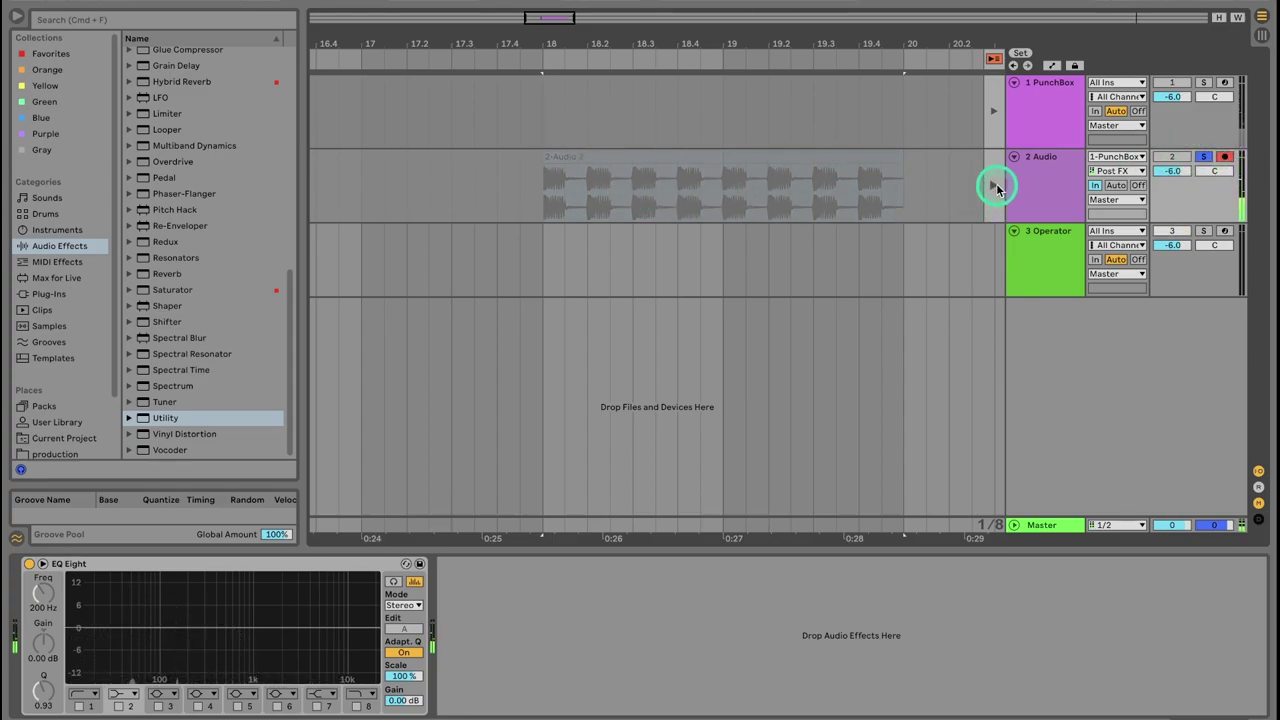
click(994, 184)
click(590, 192)
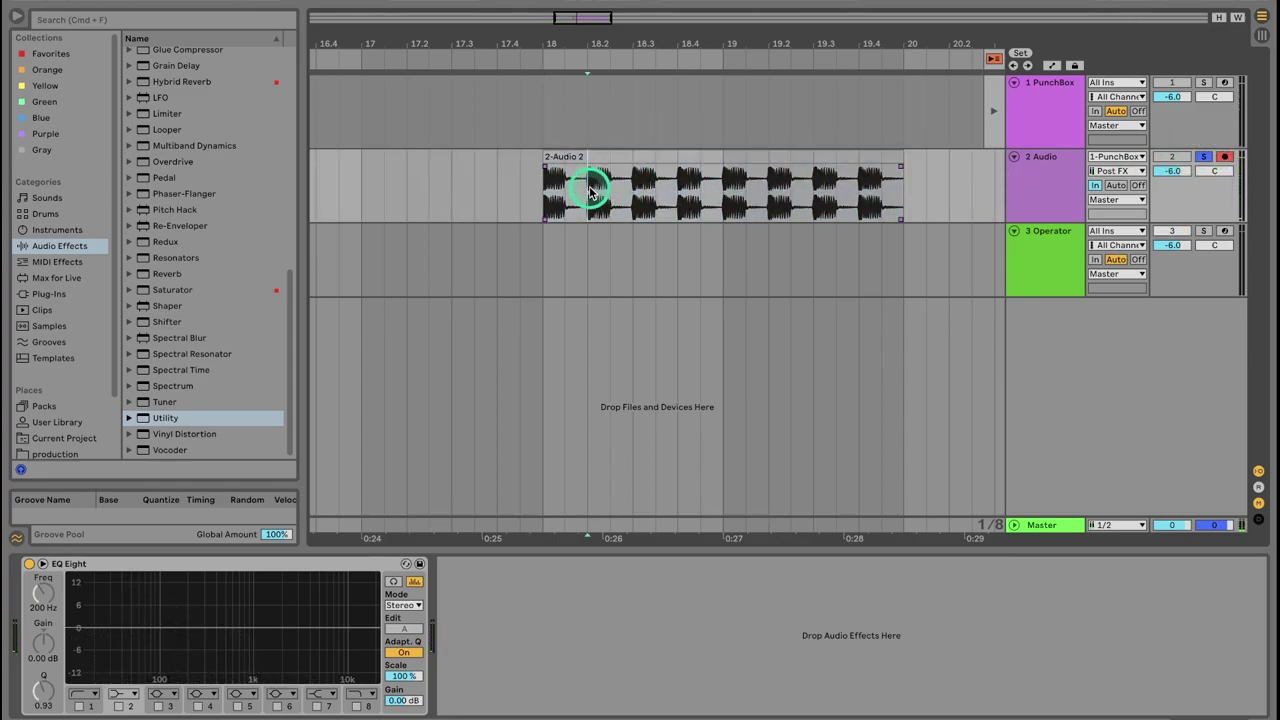
click(1125, 187)
Step: Loop and play the kick hit from 18.2 to 18.3, and split it into a separate clip
drag(586, 187, 642, 192)
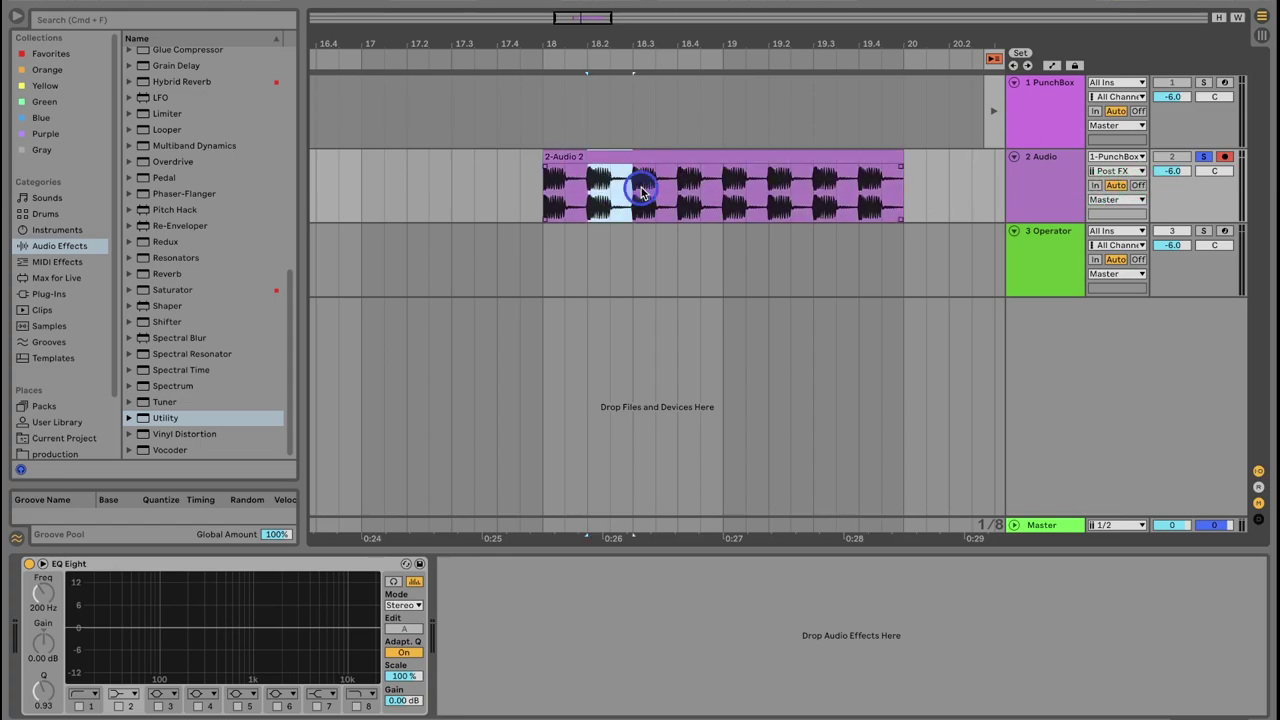
key(super+l)
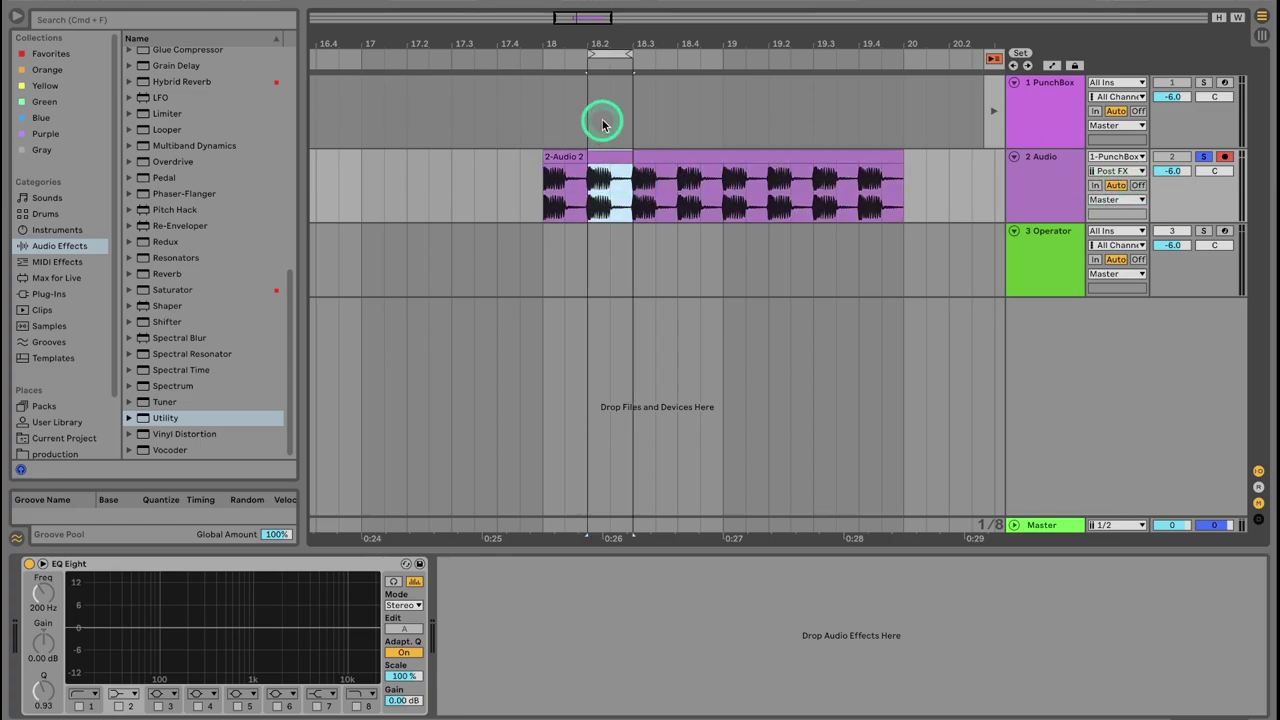
key(space)
drag(606, 38, 606, 40)
key(super+e)
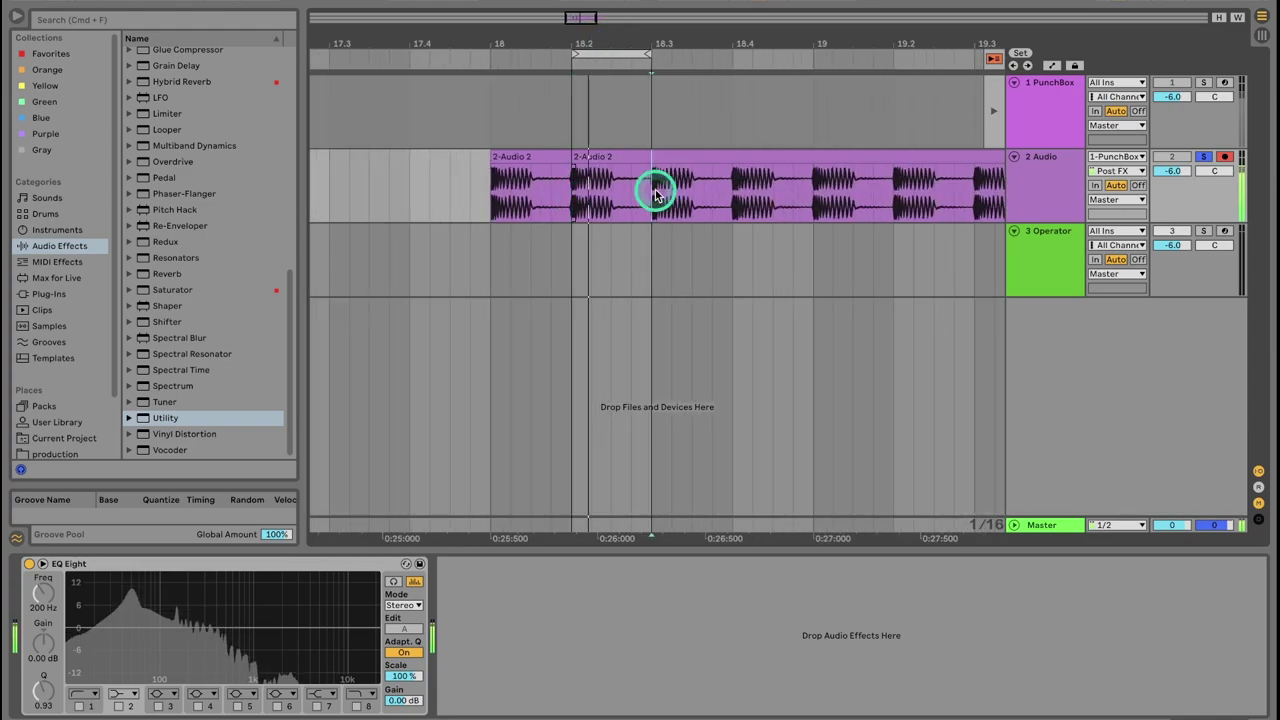
click(613, 157)
Step: Duplicate the 3 Operator track and delete the Operator device from the copy to leave an empty MIDI track
click(1057, 263)
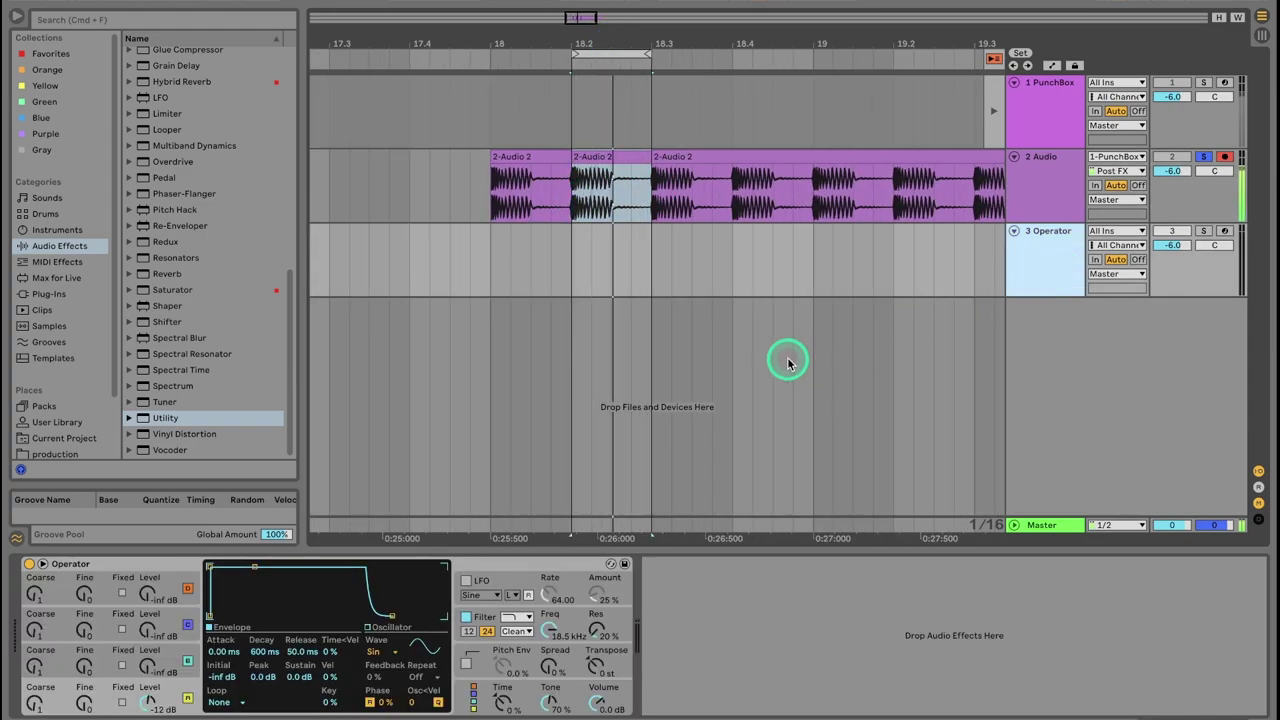
key(Tab)
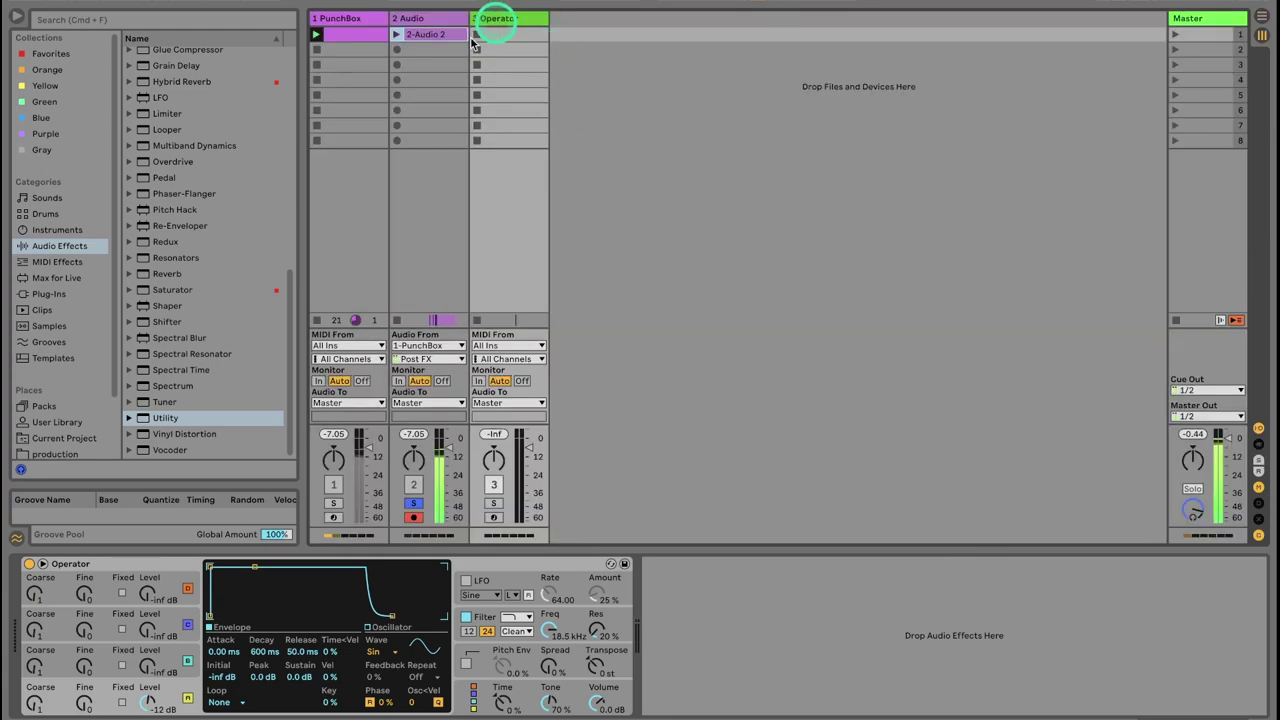
key(super+d)
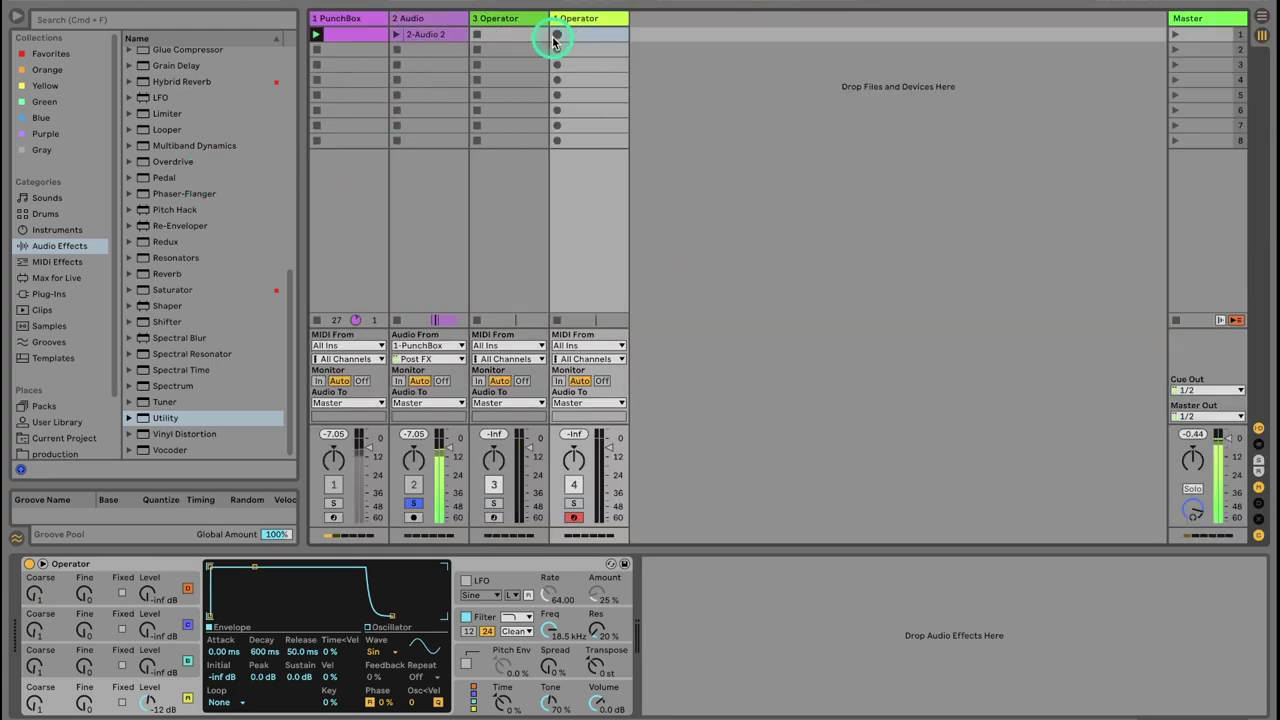
click(534, 566)
key(Delete)
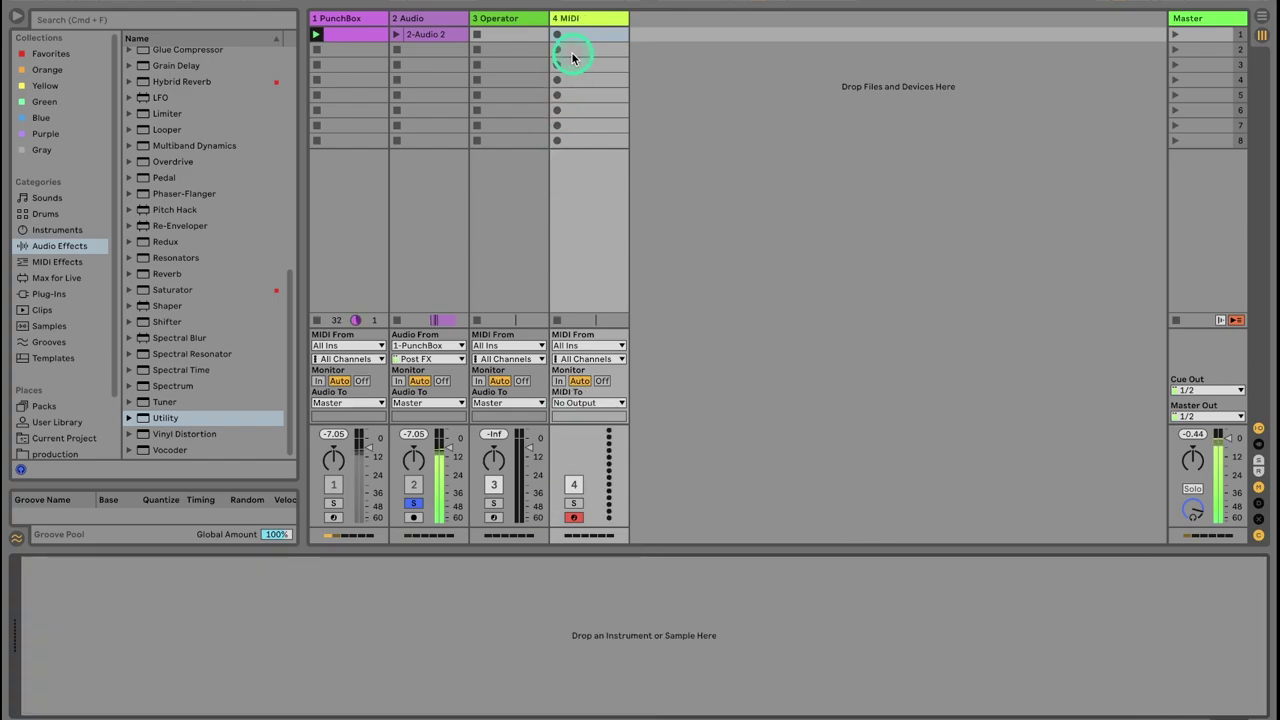
click(575, 18)
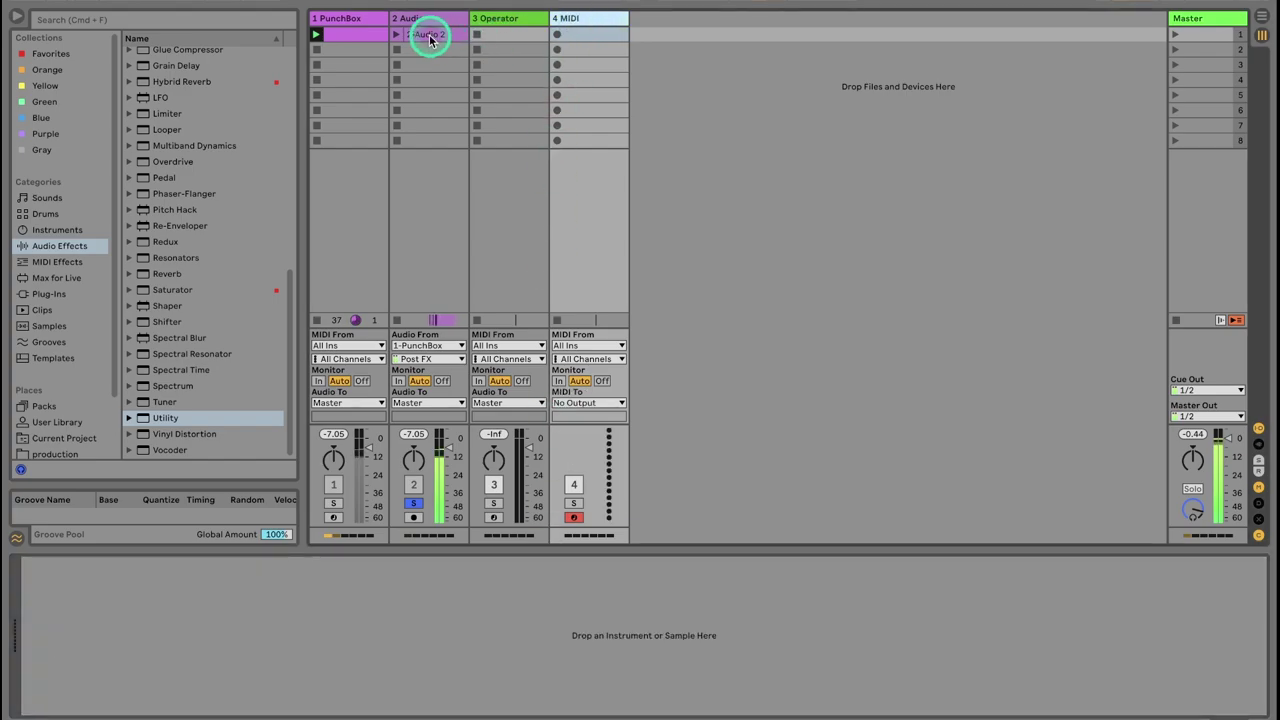
Step: Load the split kick clip into Simpler on track 4 and copy PunchBox's MIDI clip to that track's first slot
key(Tab)
drag(608, 157, 588, 598)
key(Tab)
drag(347, 38, 593, 37)
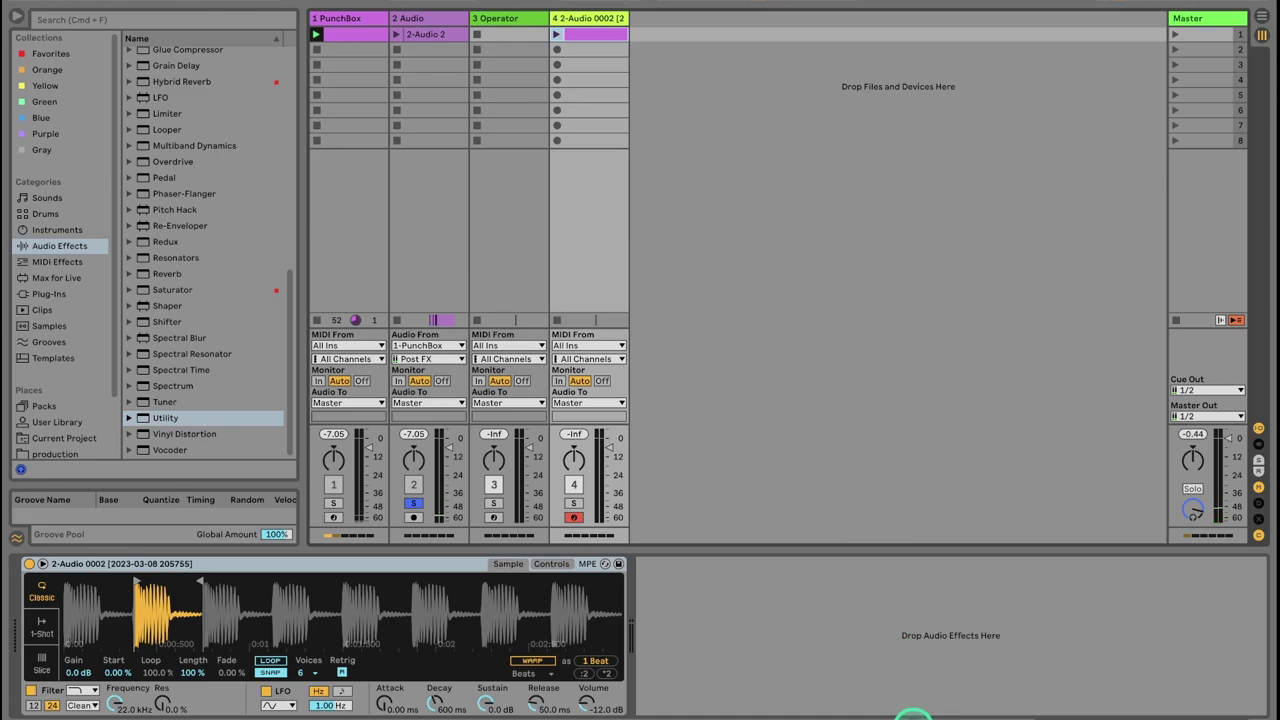
Step: Launch the copied MIDI clip on the Simpler track and solo that track
click(916, 717)
click(555, 629)
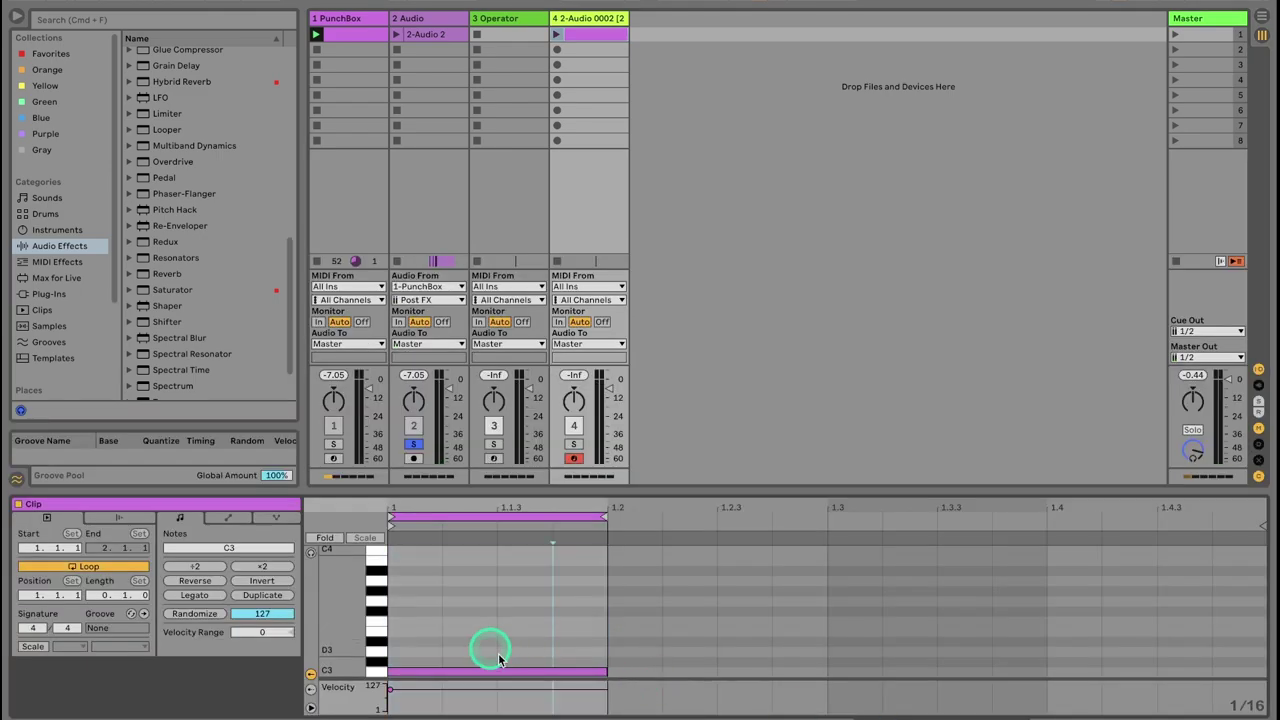
click(556, 35)
click(573, 444)
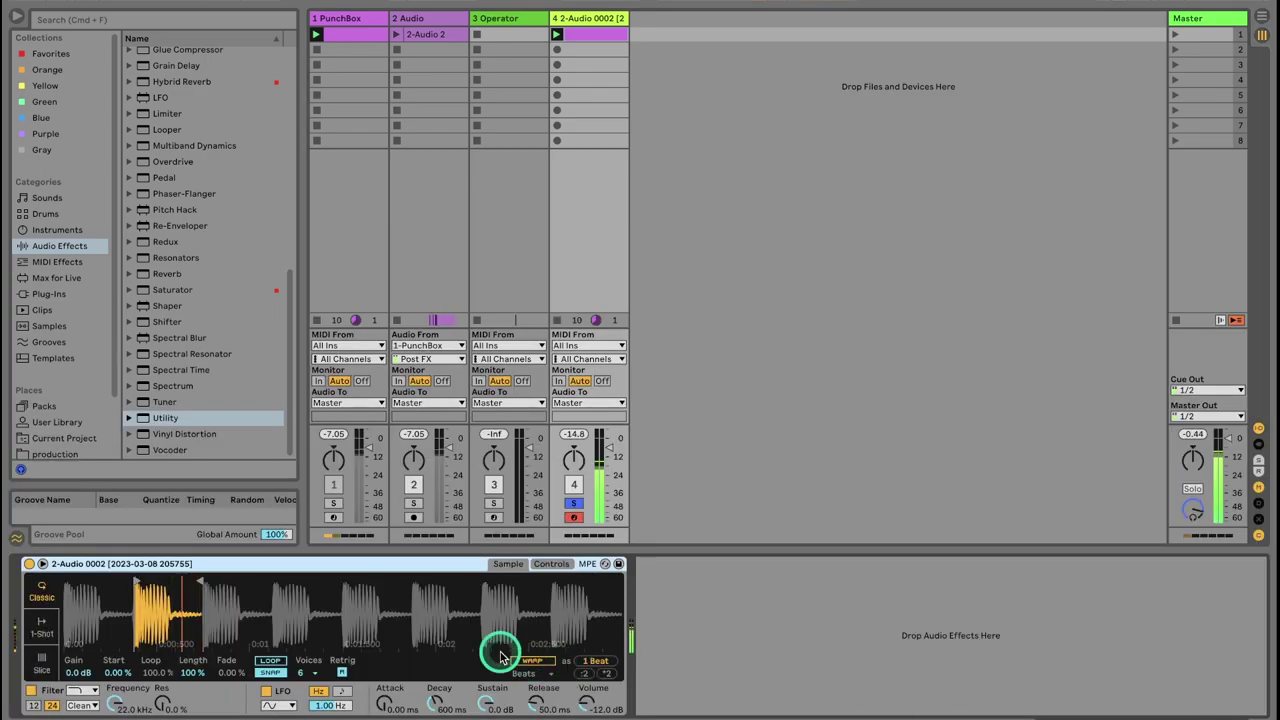
Step: Set Simpler's volume to 0 dB, its sustain to -inf dB and its decay to 1.49 s
drag(586, 705, 587, 703)
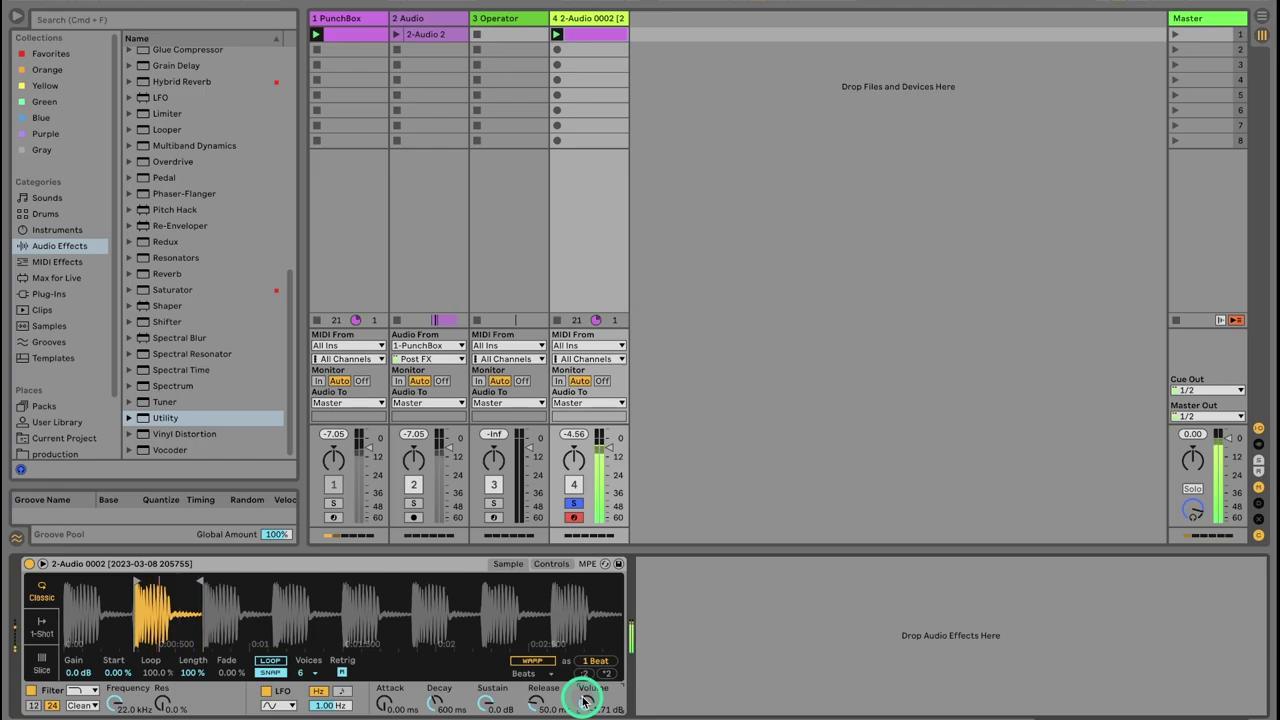
drag(134, 612, 174, 632)
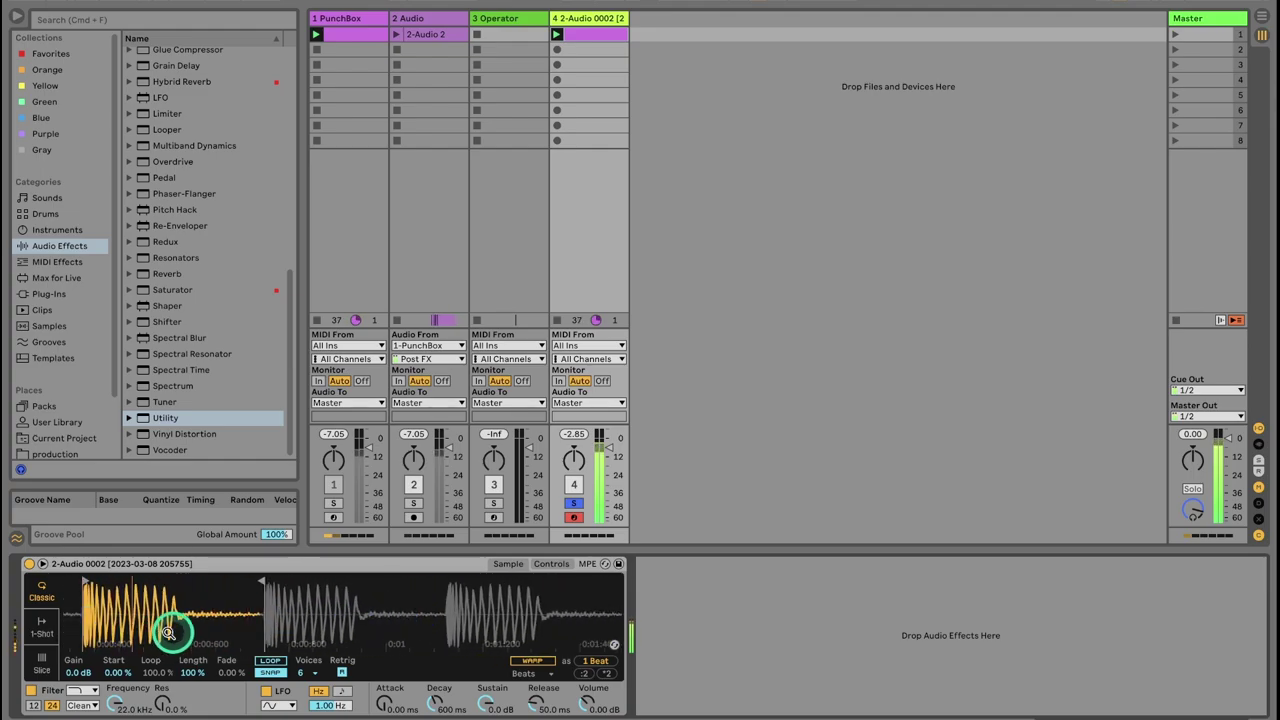
drag(282, 606, 348, 610)
drag(486, 700, 437, 705)
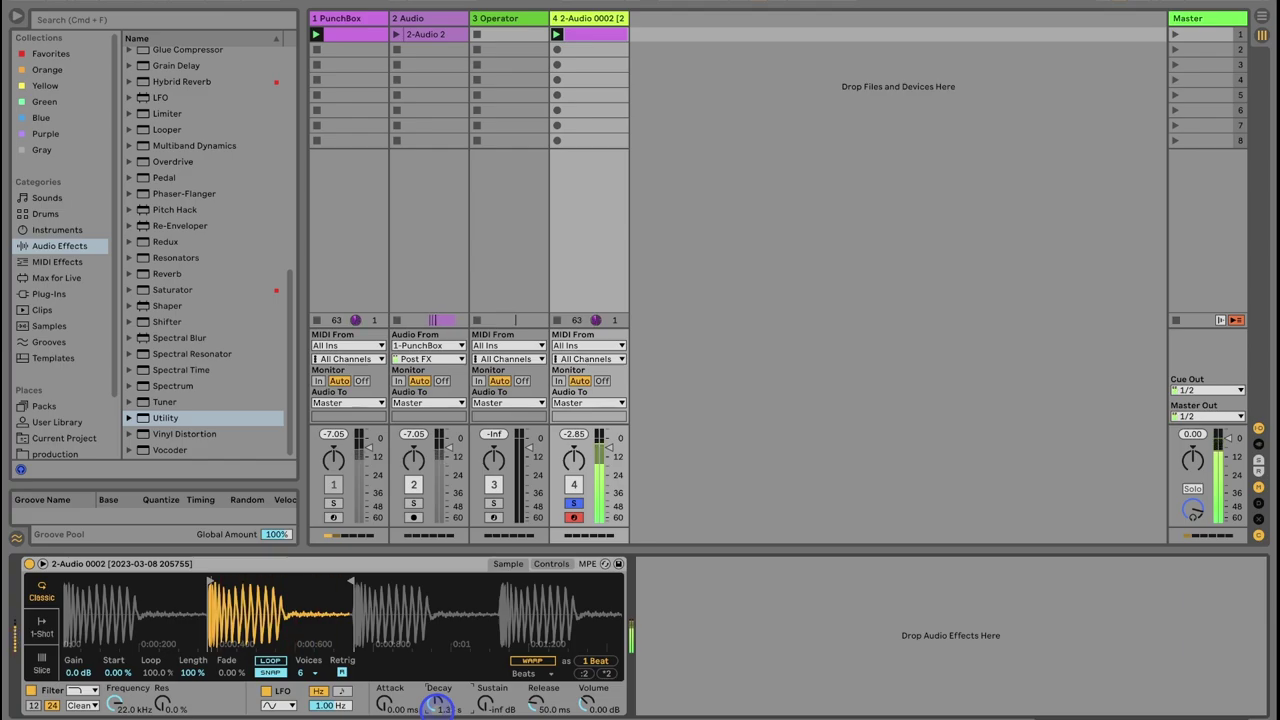
drag(437, 708, 437, 707)
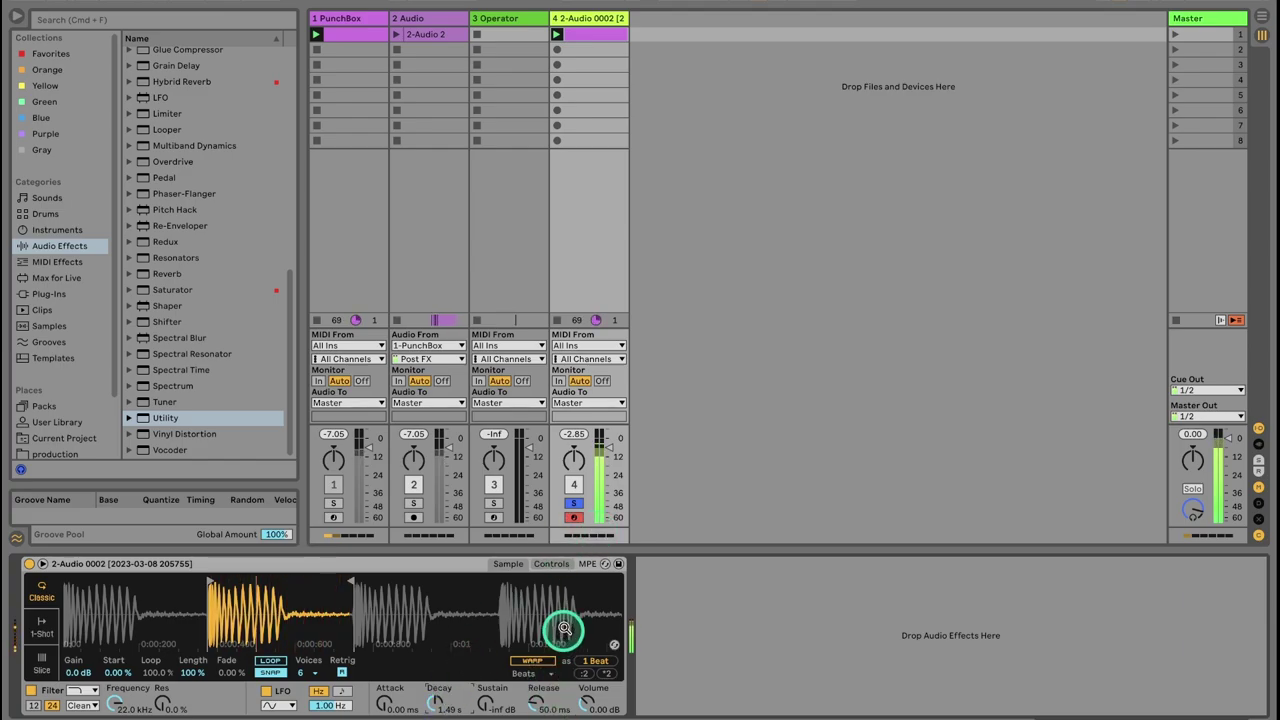
Step: Set Simpler's transpose to -12 st in its detailed controls and raise the system volume
click(561, 565)
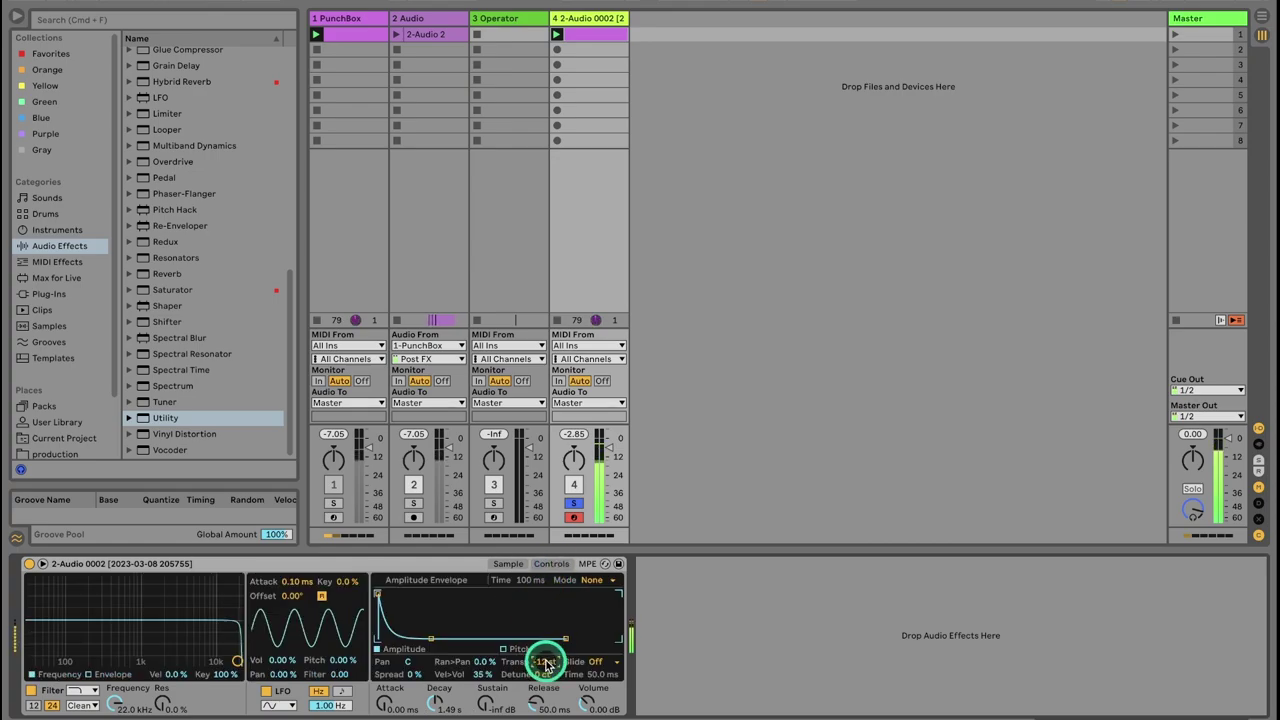
key(XF86AudioRaiseVolume)
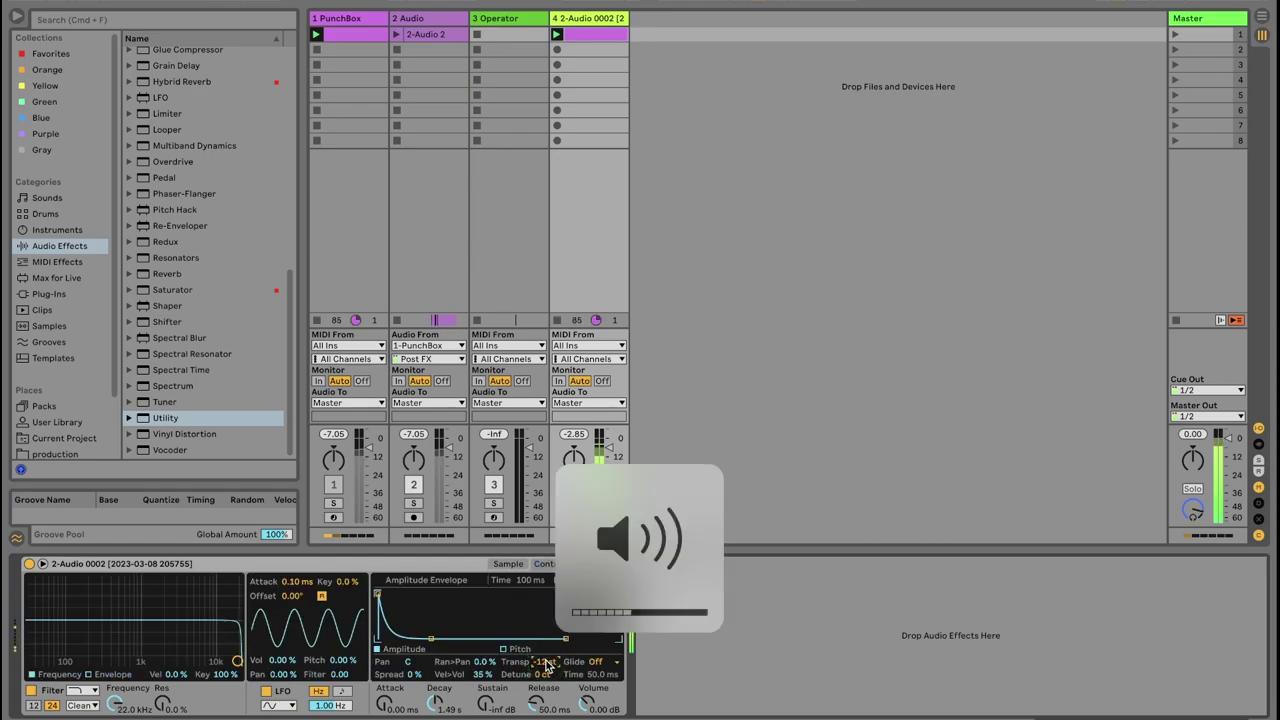
Step: Duplicate the Simpler track 4 and launch the copied MIDI clip on the duplicate, track 5
click(608, 18)
key(super+d)
click(669, 37)
click(638, 34)
click(662, 19)
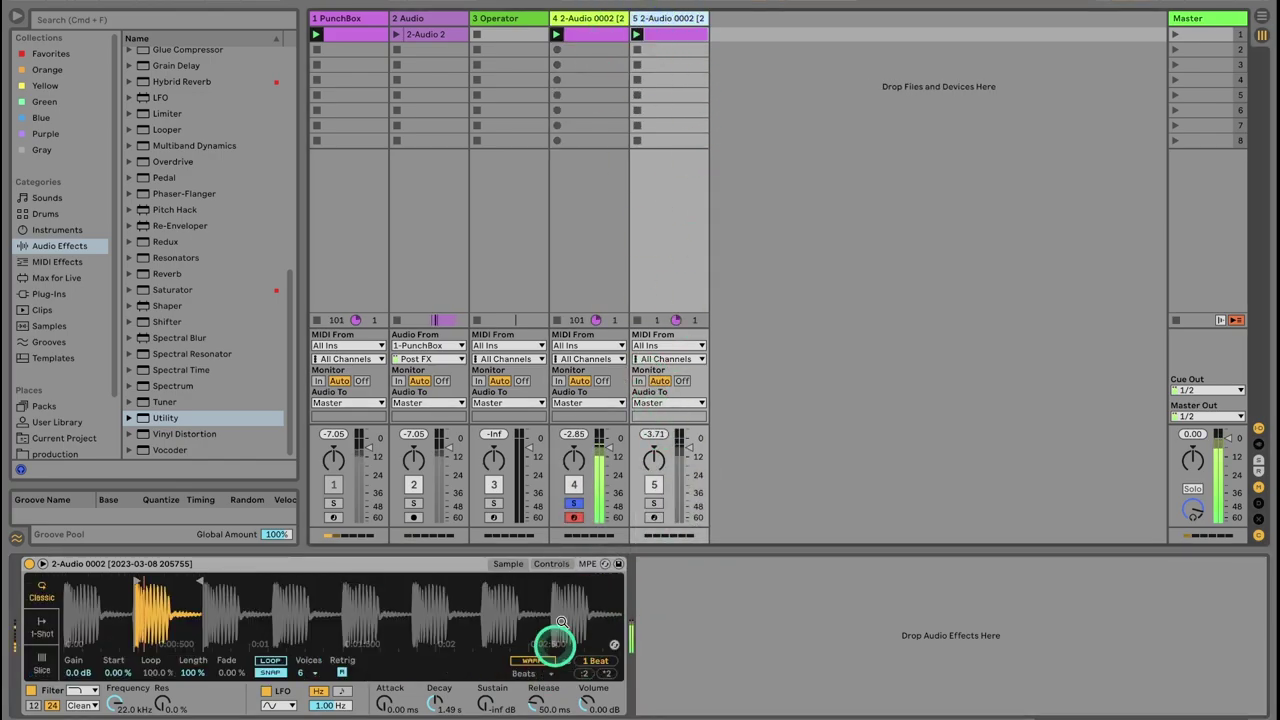
Step: Set the transpose of track 5's Simpler to 0 st and solo that track
click(558, 563)
drag(545, 661, 534, 646)
click(652, 503)
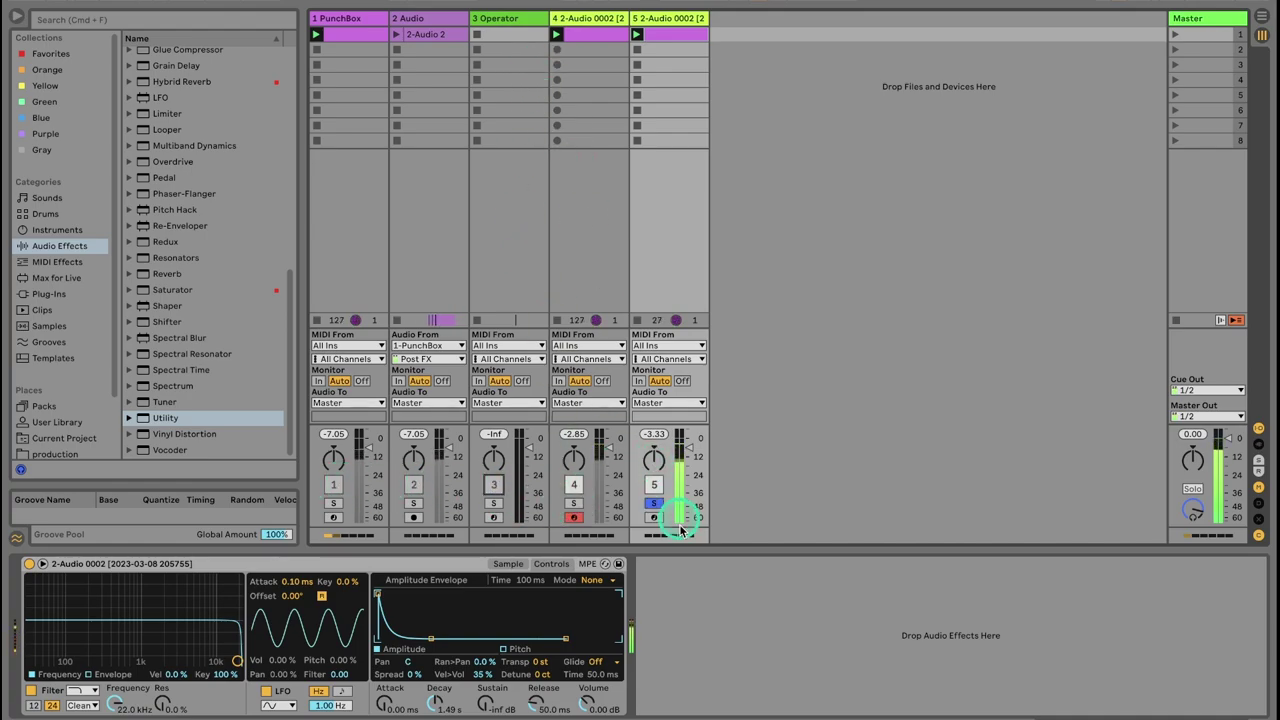
Step: Switch the solo to track 4 and set its Simpler transpose to -9 st
click(655, 505)
click(572, 504)
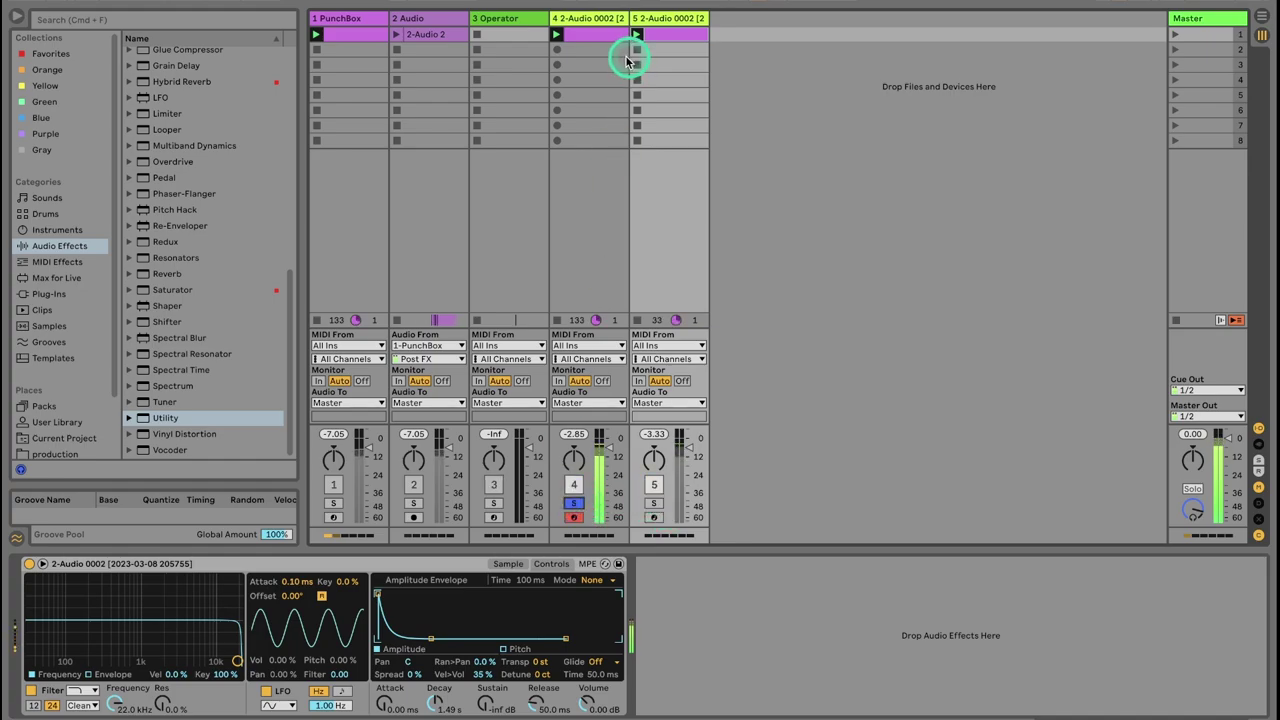
click(602, 20)
drag(546, 660, 546, 664)
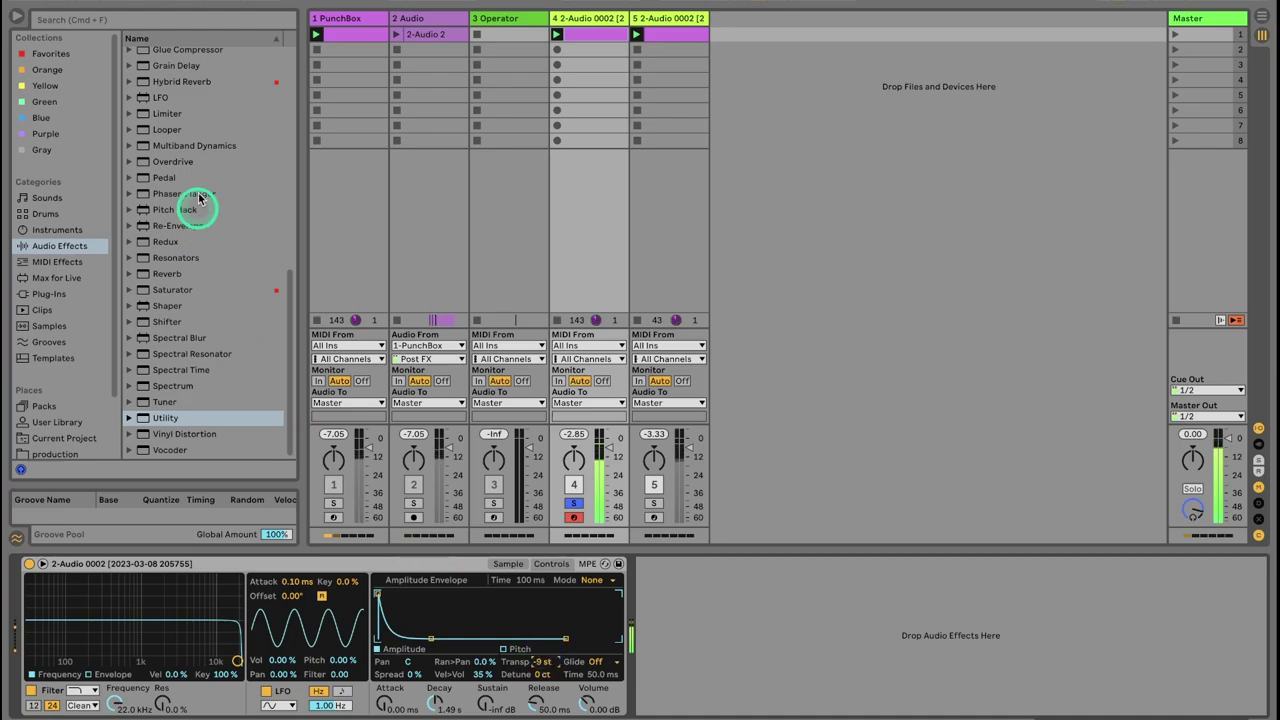
Step: Add EQ Eight to track 4 and cut band 4 by 14 dB at 116 Hz with a Q of 1.29
scroll(190, 195, up, 5)
double_click(170, 87)
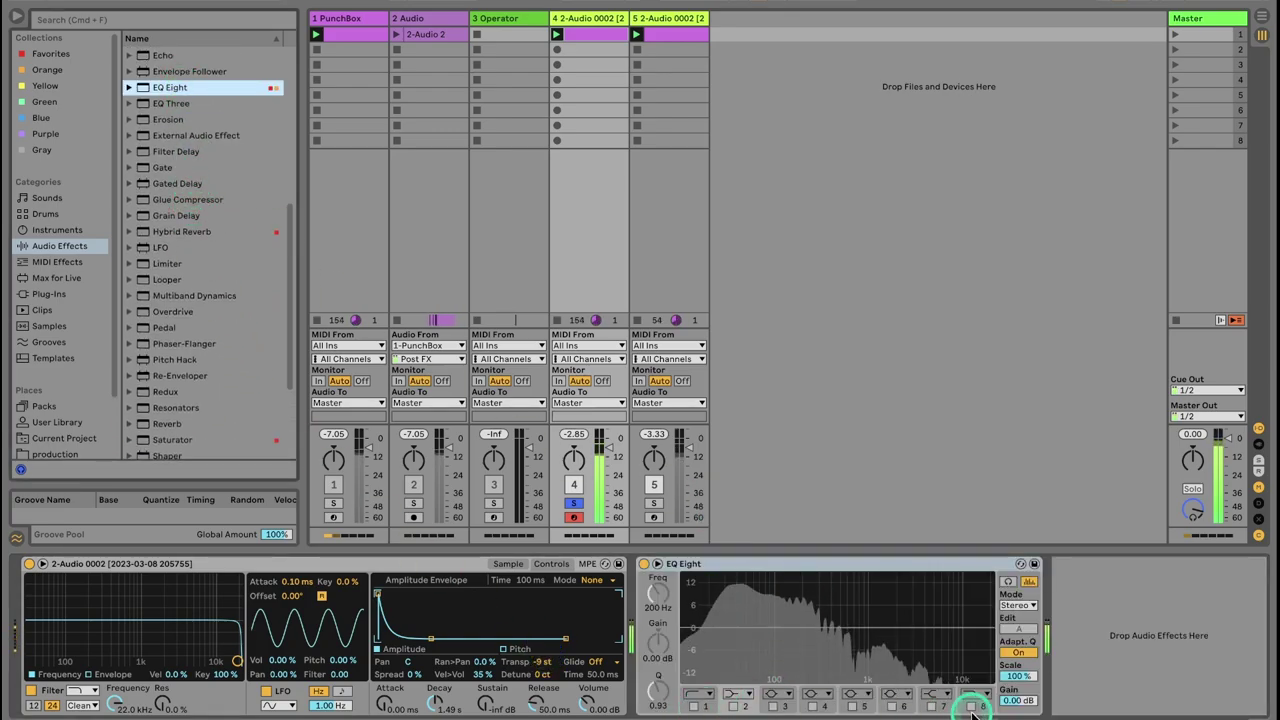
click(972, 708)
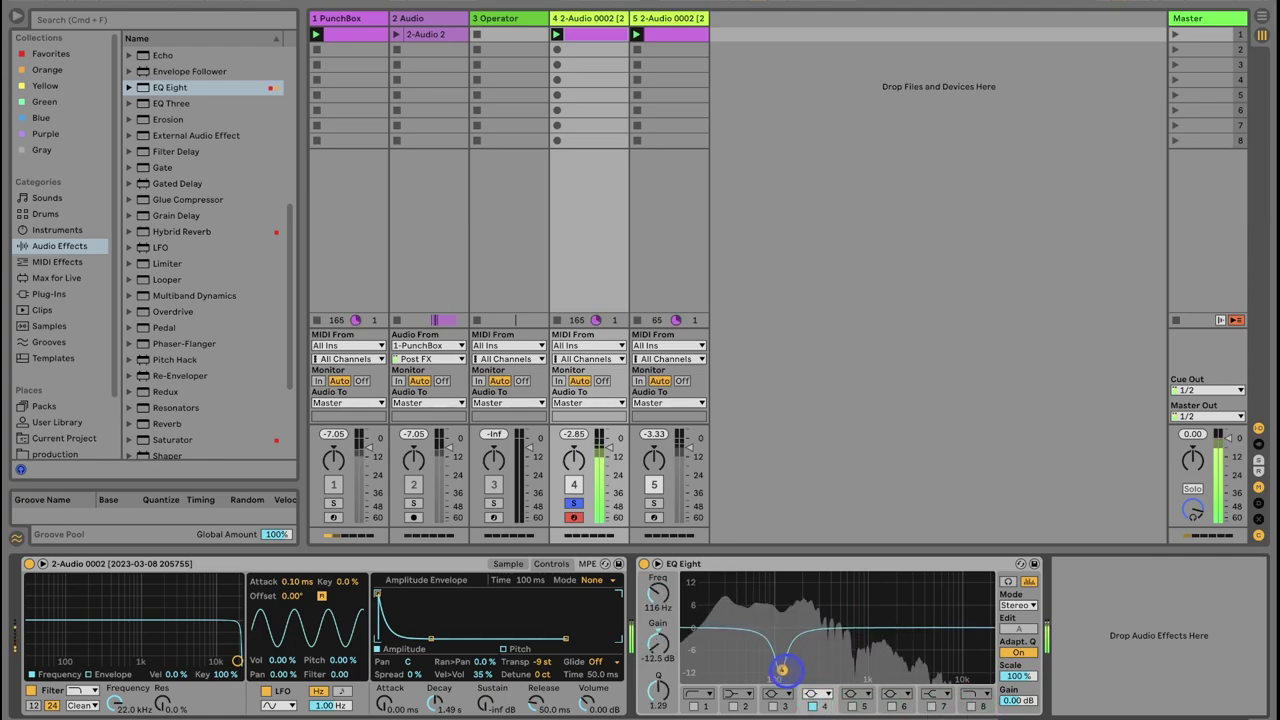
Step: Solo track 5, copy track 4's EQ Eight to it and set band 4 to 47.4 Hz, -15 dB and Q 2.10
click(654, 503)
click(790, 564)
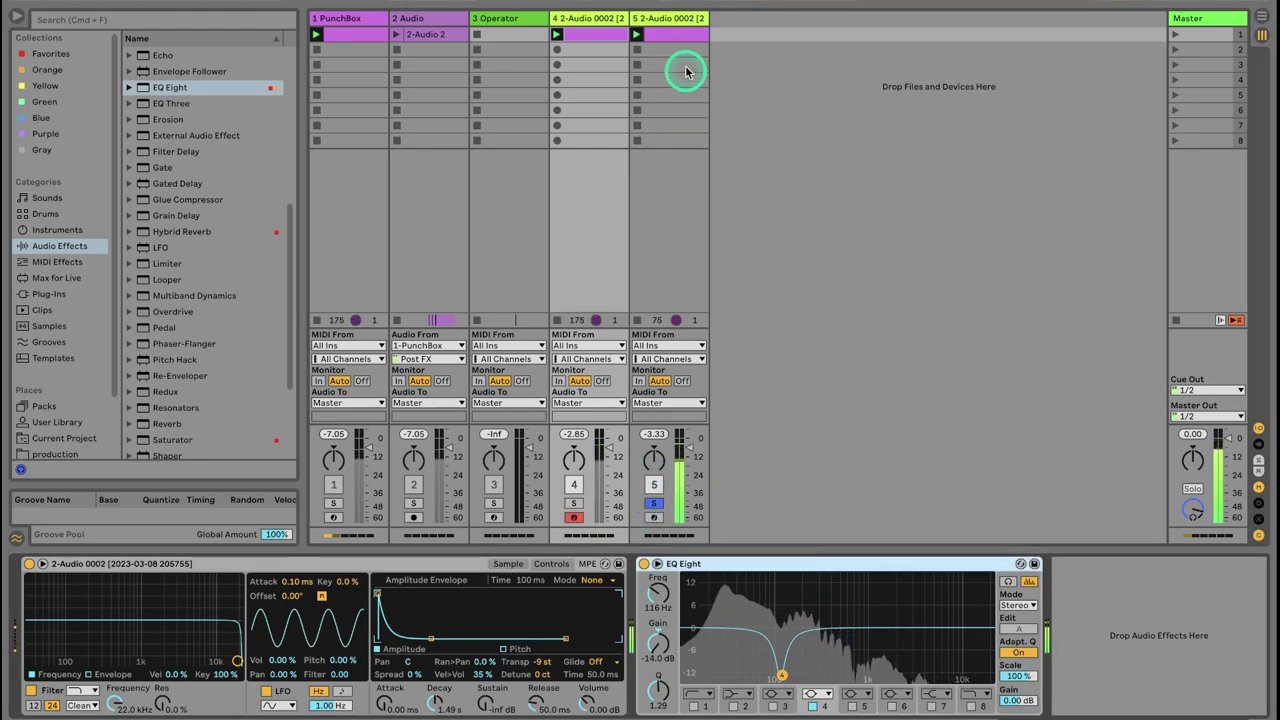
click(679, 20)
key(super+v)
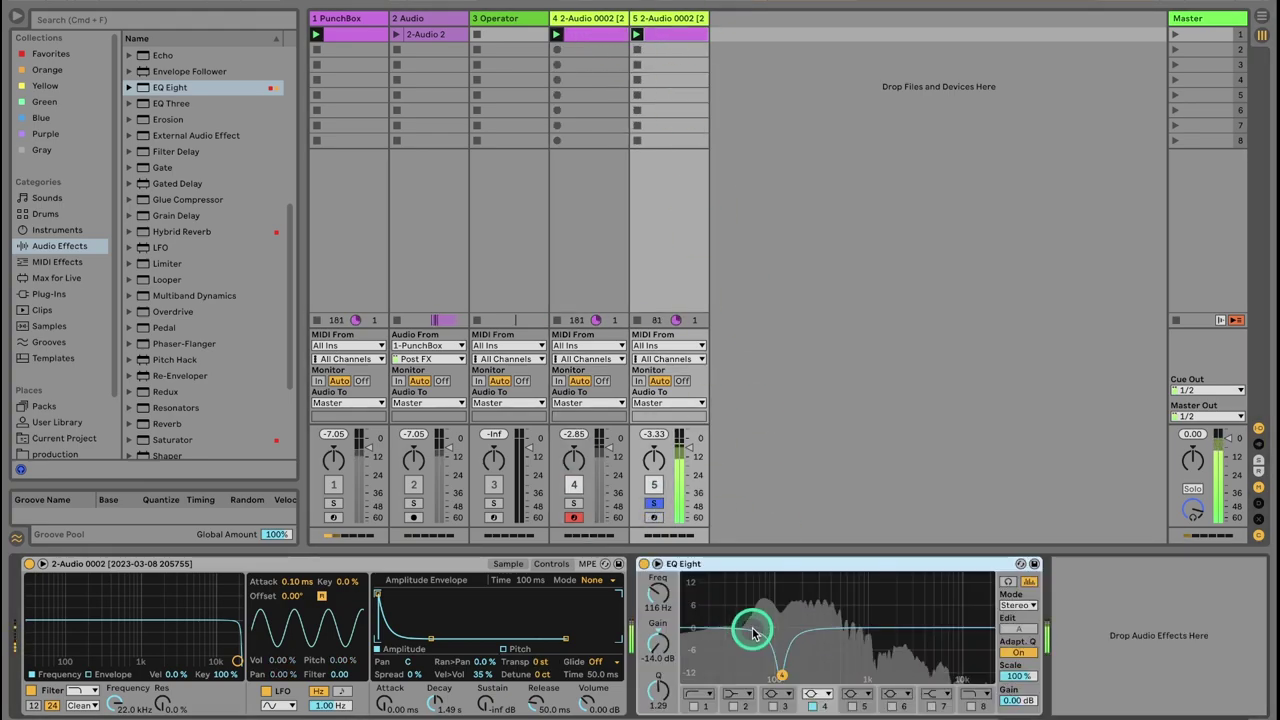
drag(785, 683, 786, 675)
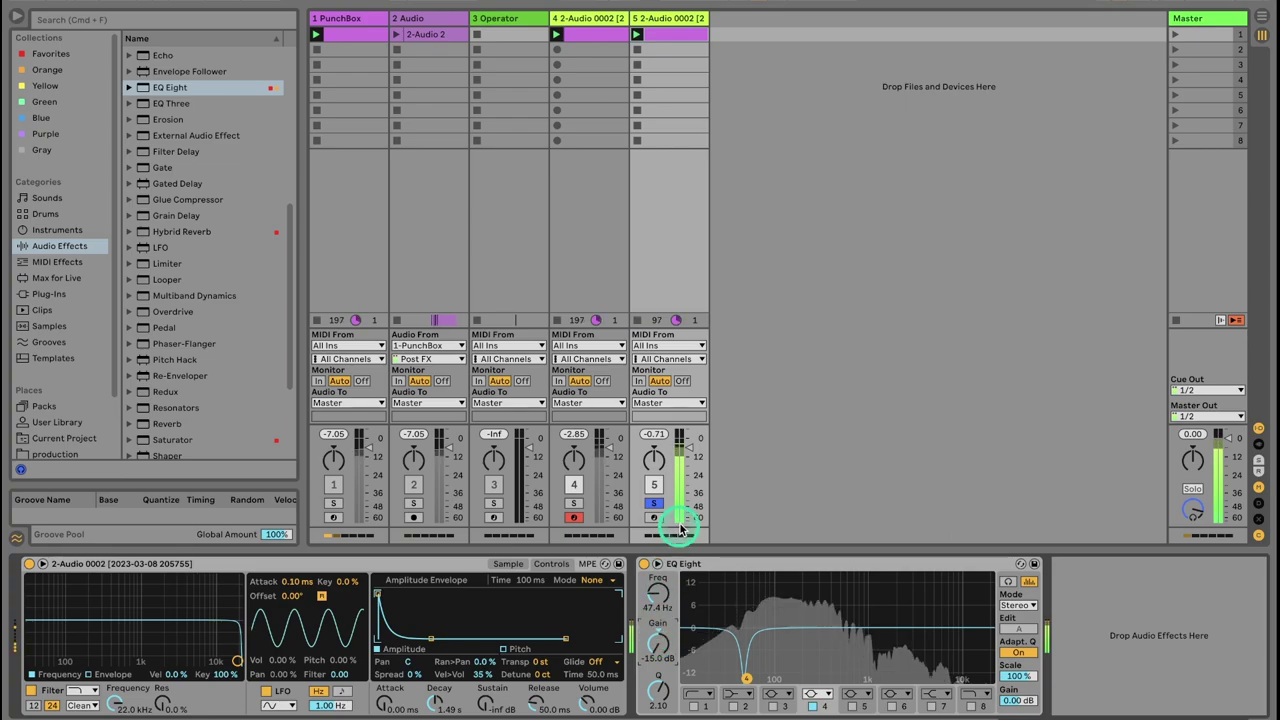
Step: Solo tracks 4 and 5 together and move track 5's EQ Eight onto track 4
click(575, 503)
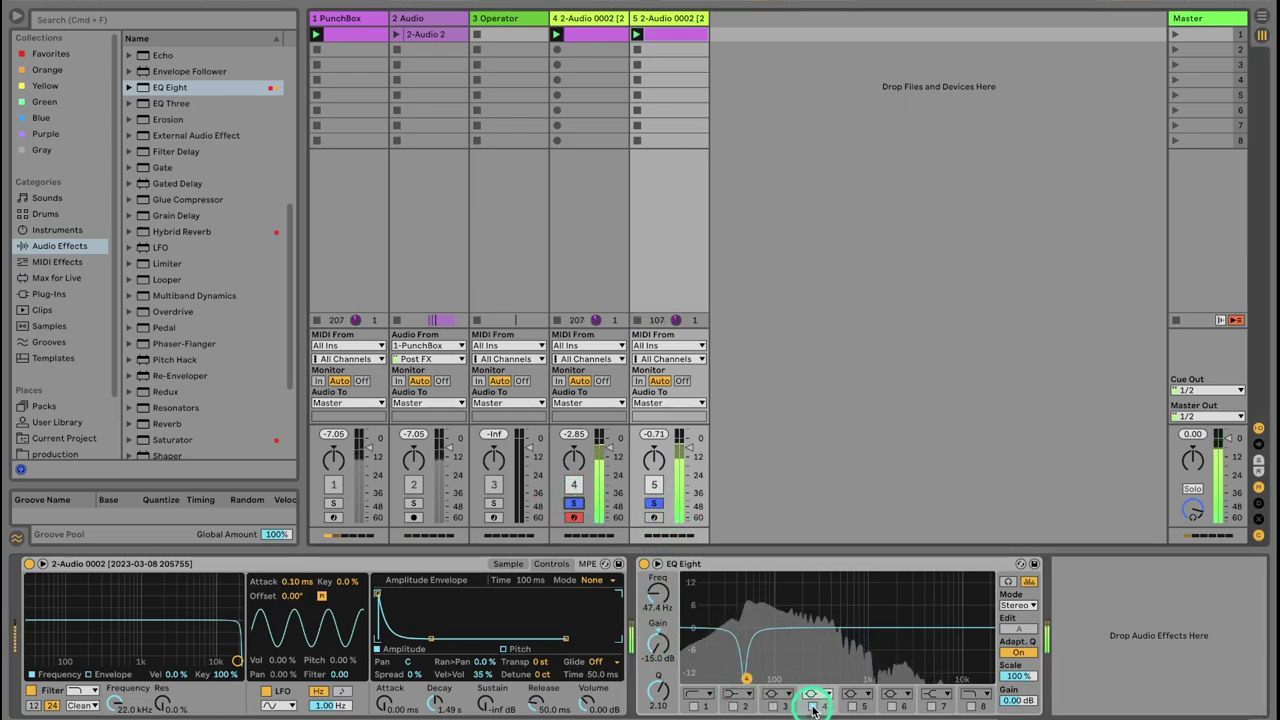
click(812, 706)
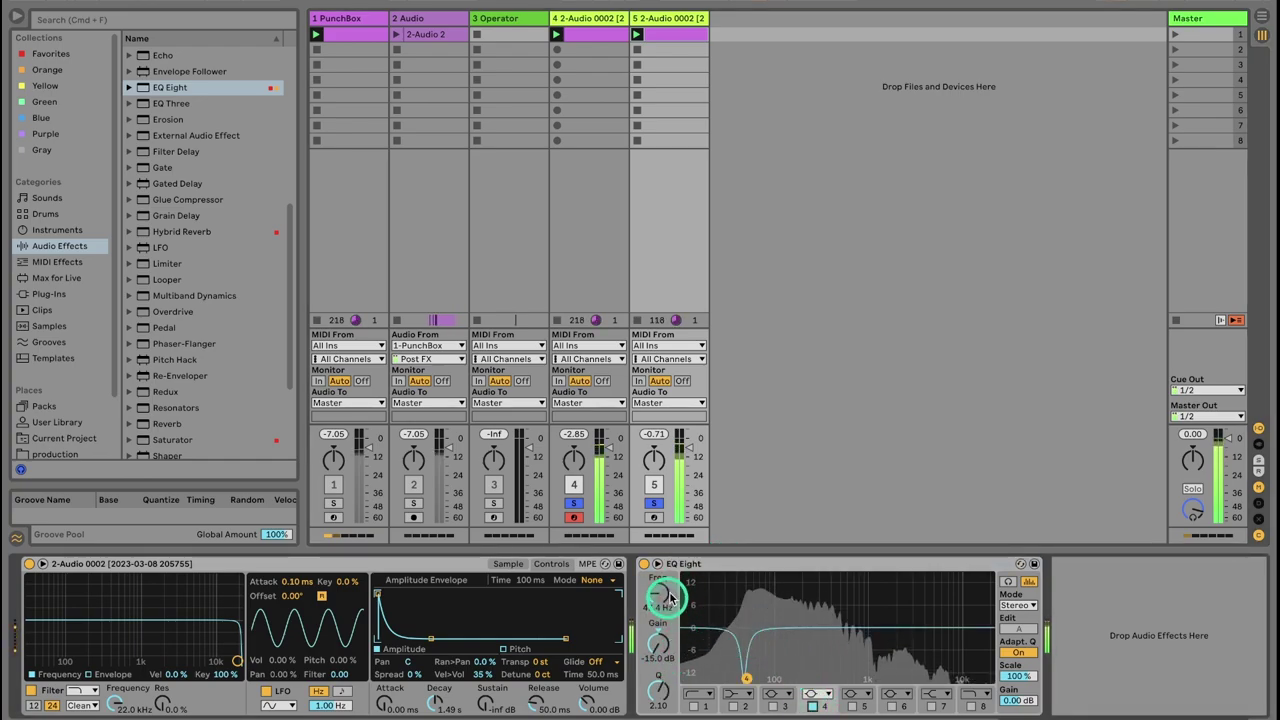
click(712, 563)
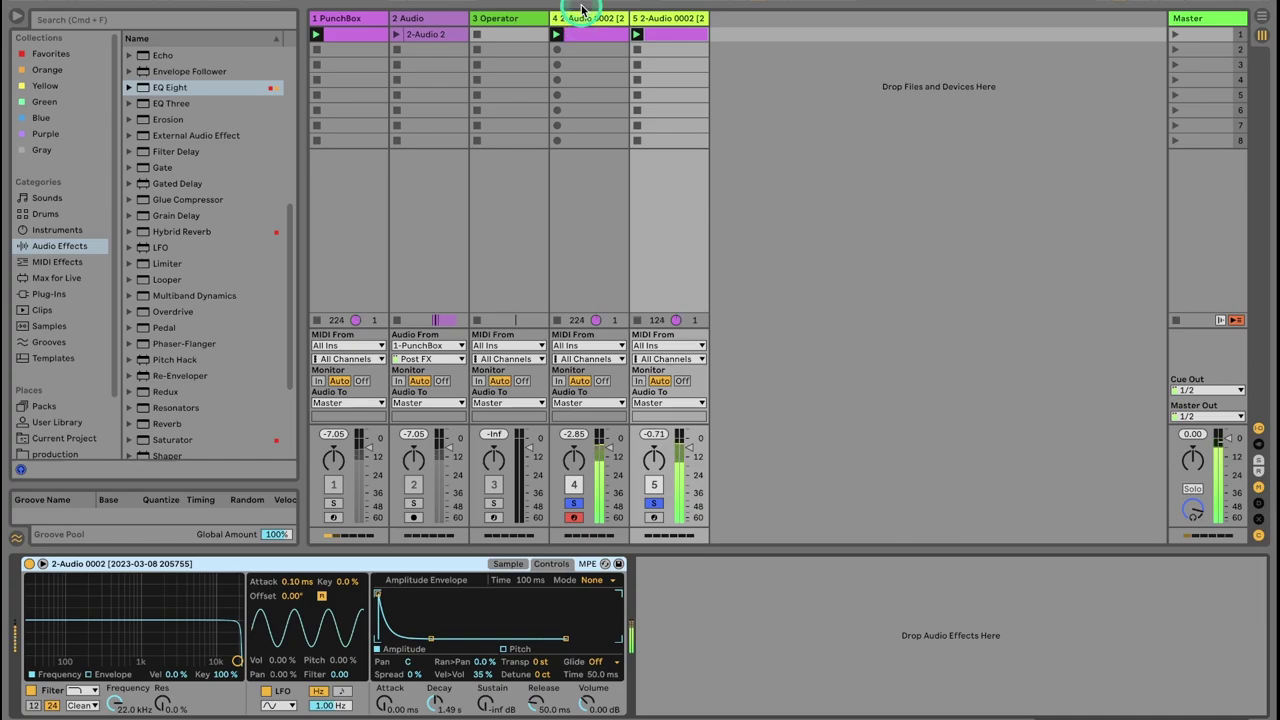
click(626, 176)
key(ctrl+v)
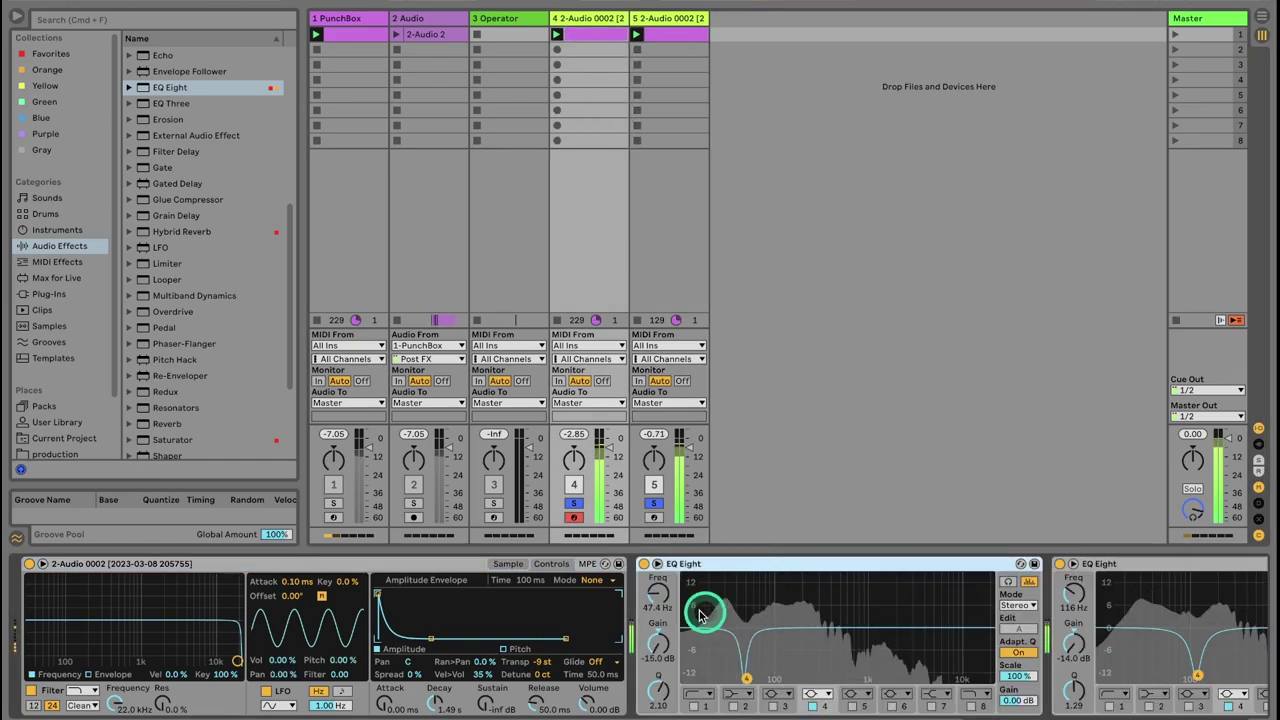
Step: Add a band 3 cut of 13.6 dB at 47.4 Hz, Q 1.65, to track 4's 116 Hz EQ Eight and delete the other one
click(654, 599)
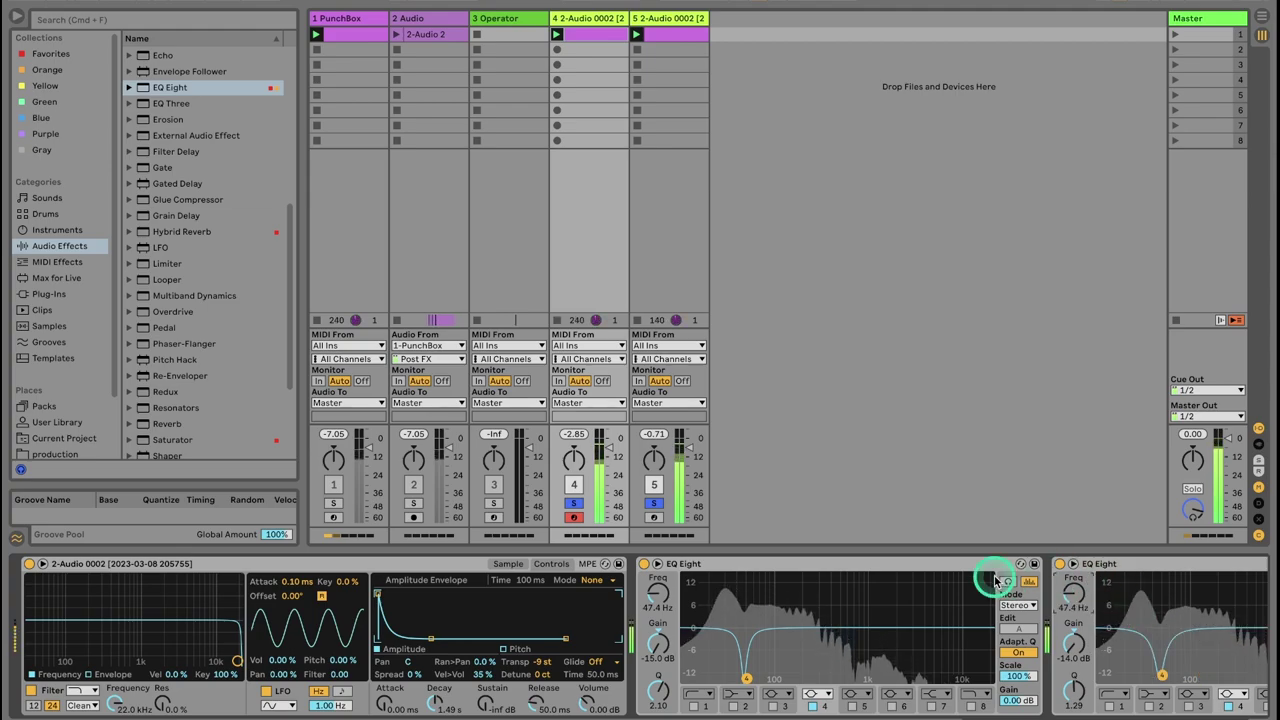
click(730, 564)
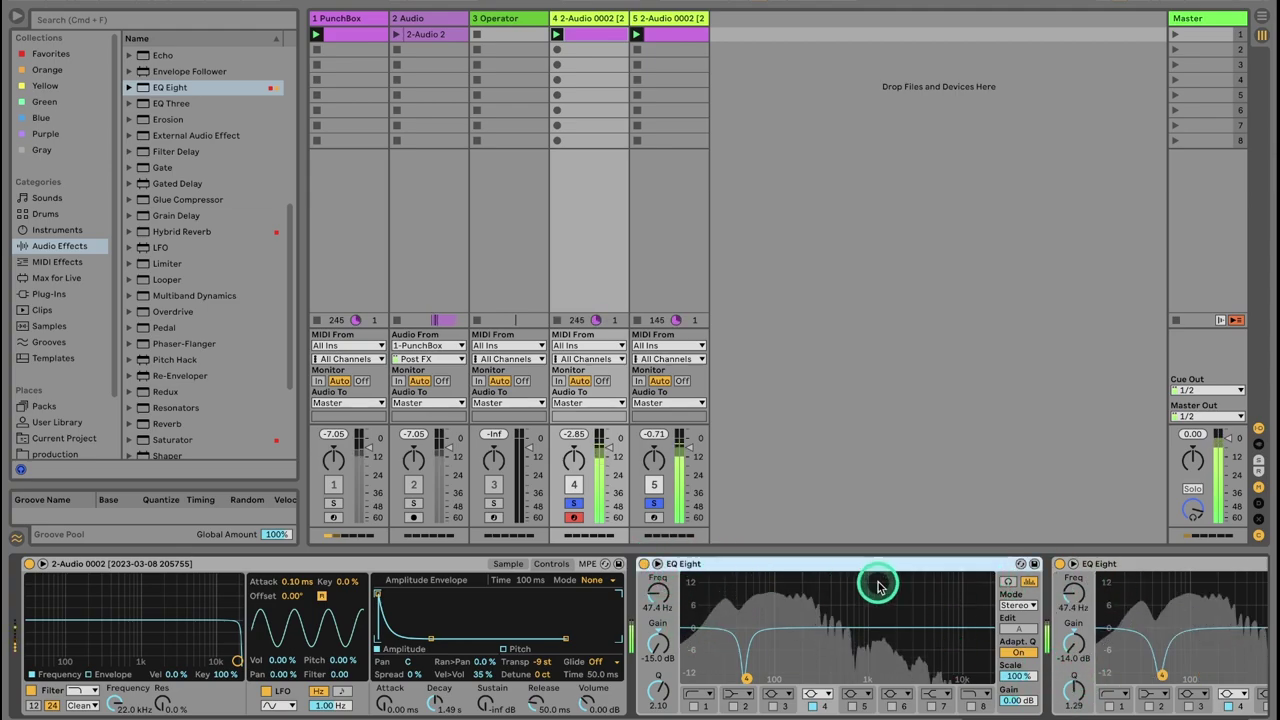
click(1189, 706)
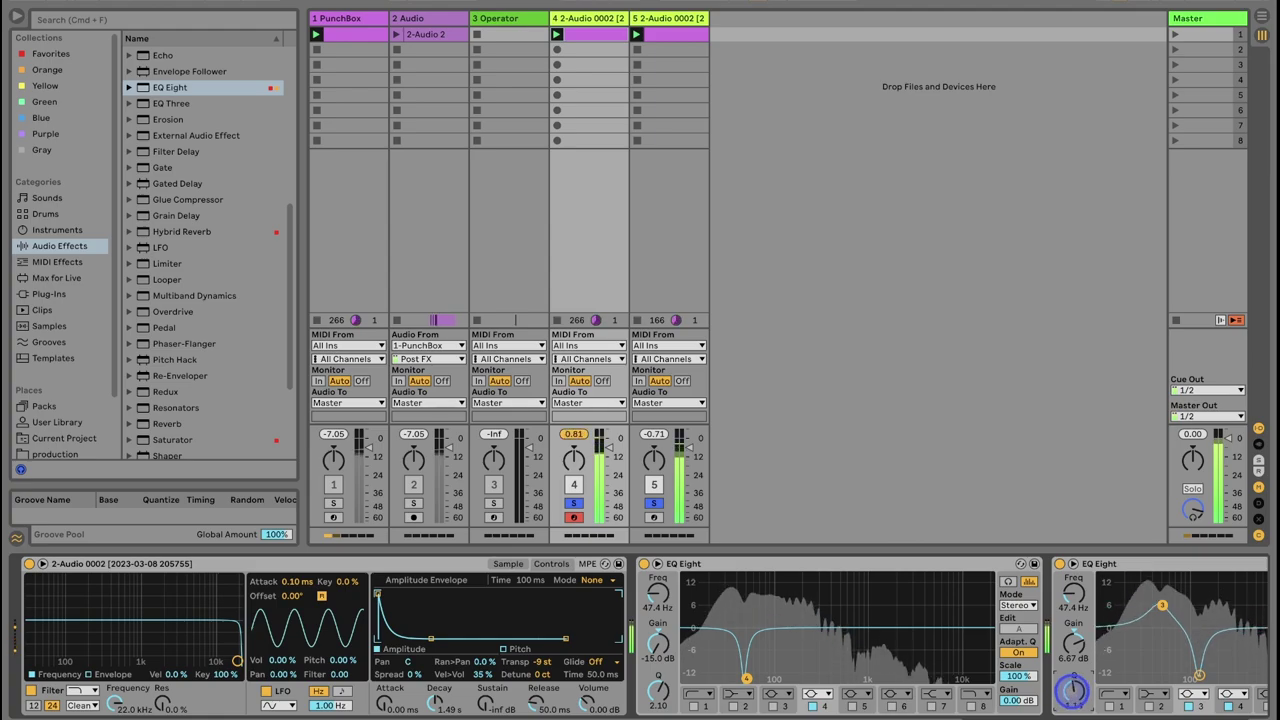
click(851, 560)
key(Delete)
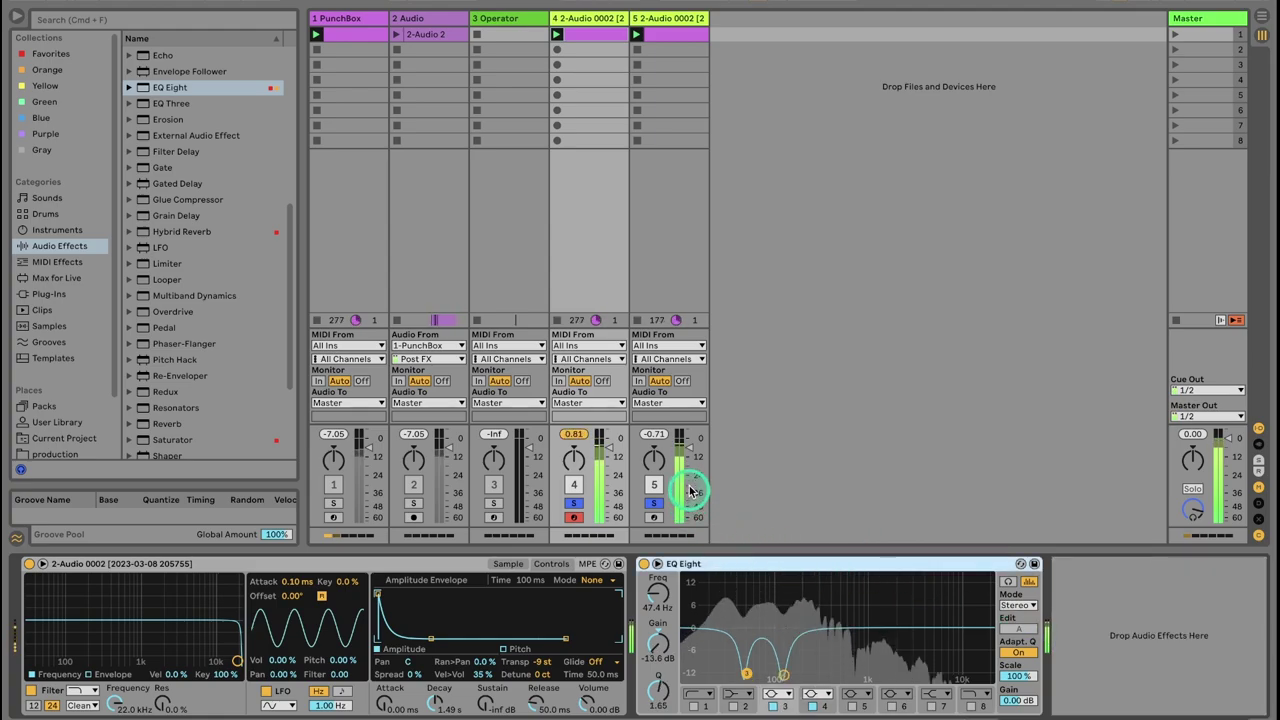
click(674, 18)
drag(545, 672, 543, 676)
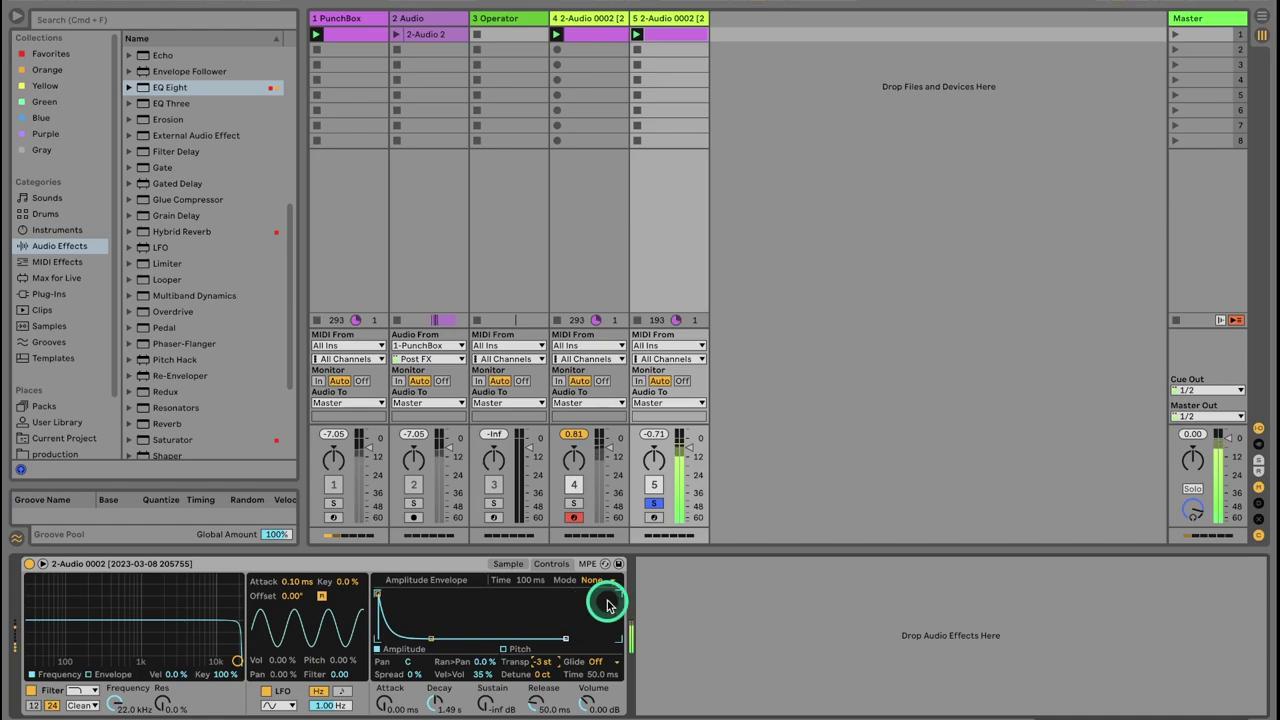
key(super+z)
Step: Set track 4's Simpler transpose to -3 st, solo that track and compare its sound with EQ Eight bypassed and enabled
click(603, 22)
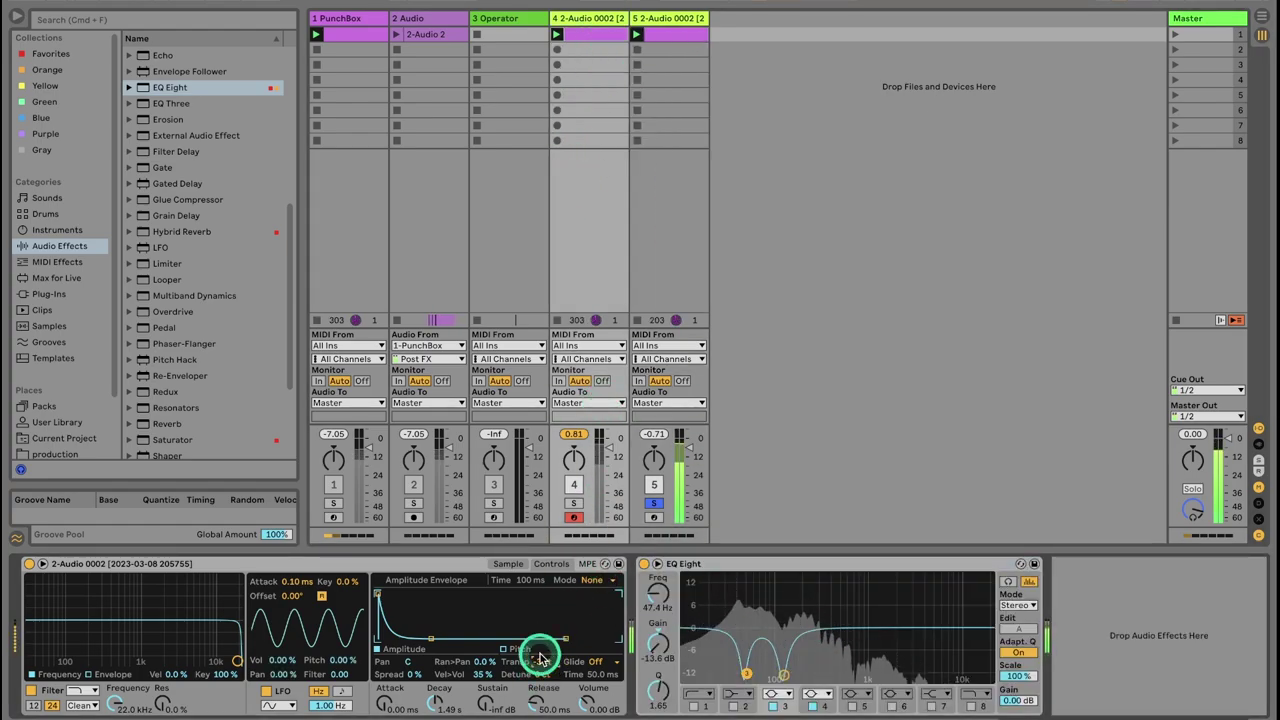
click(574, 503)
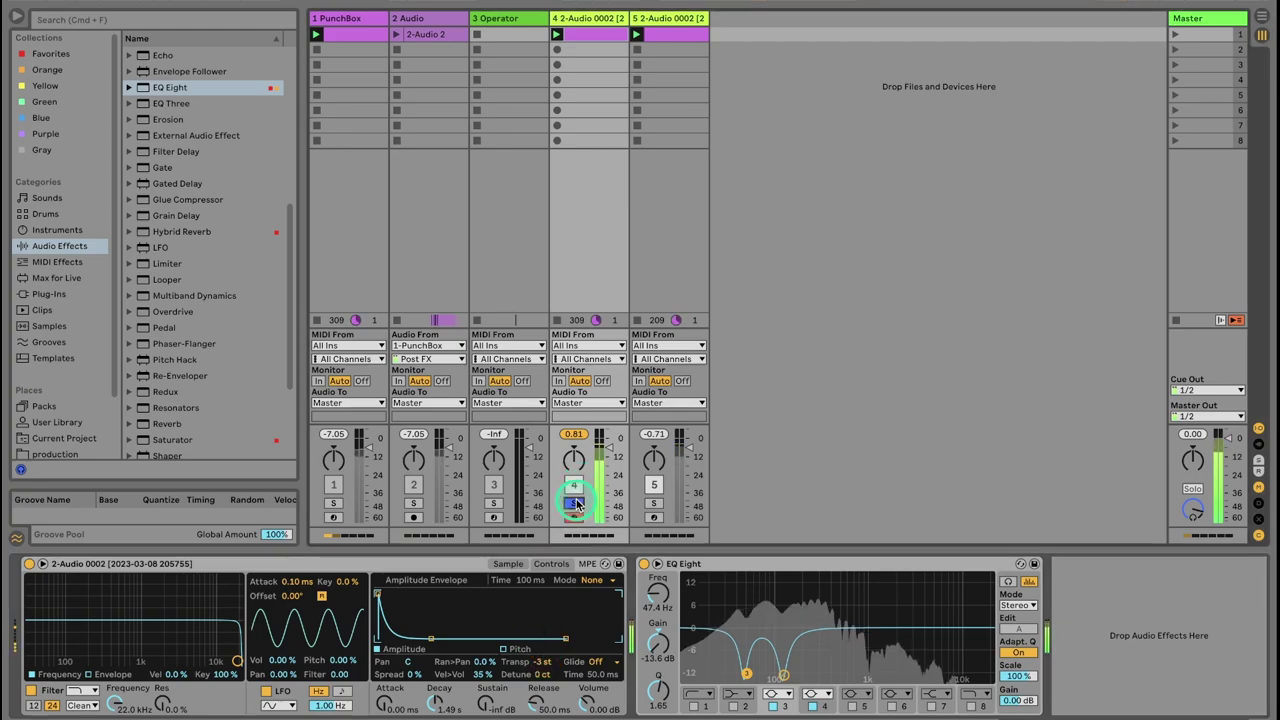
click(644, 564)
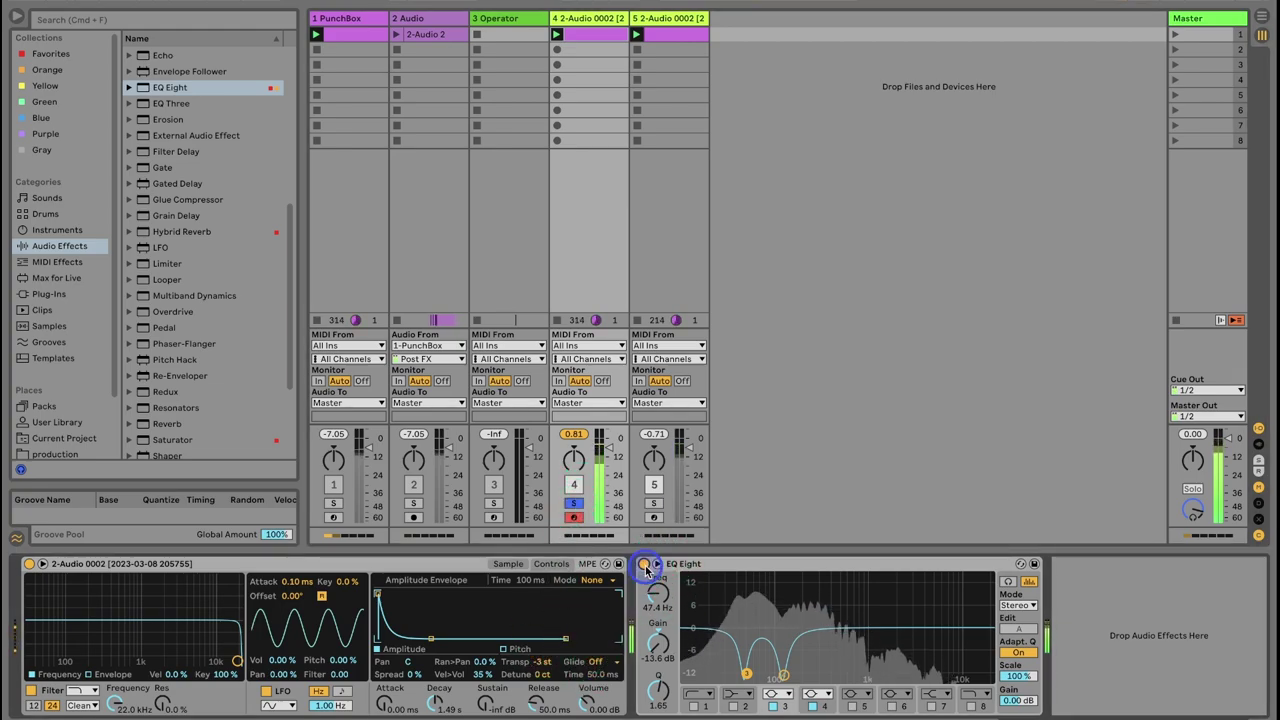
click(645, 564)
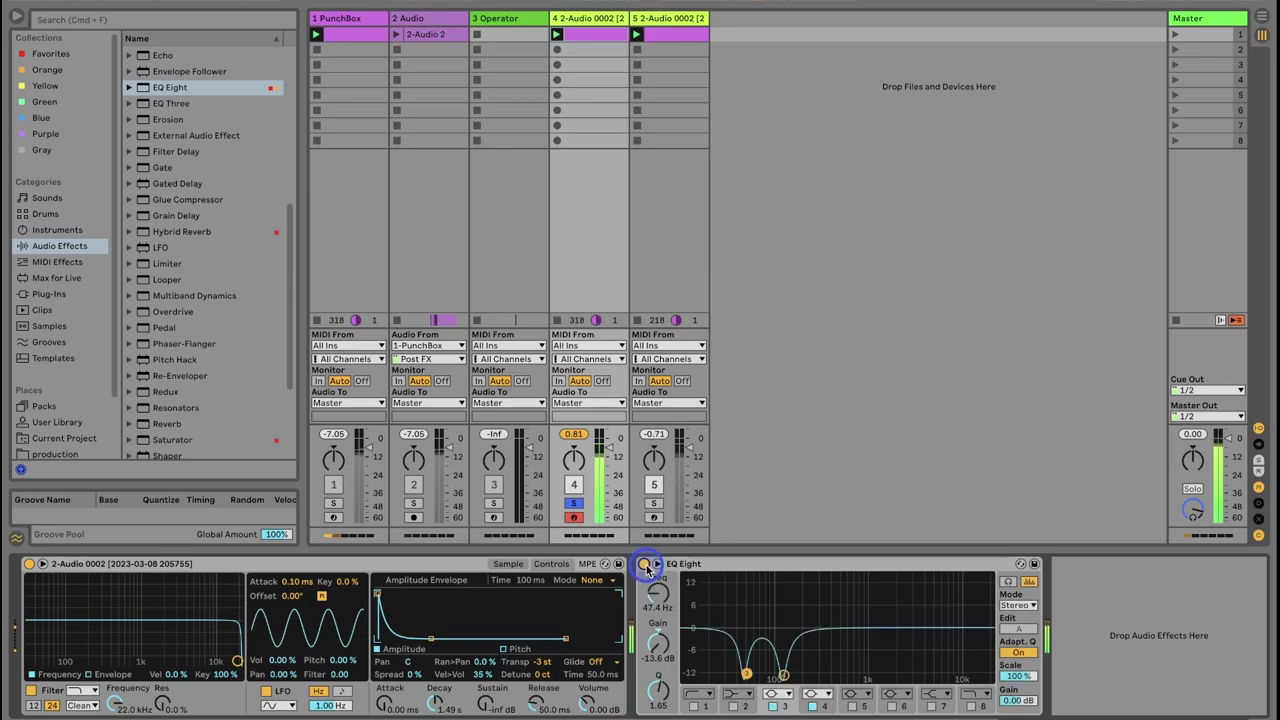
Step: Solo track 5 together with track 4, disable band 3 of track 4's EQ Eight and reset that track's peak level
click(654, 505)
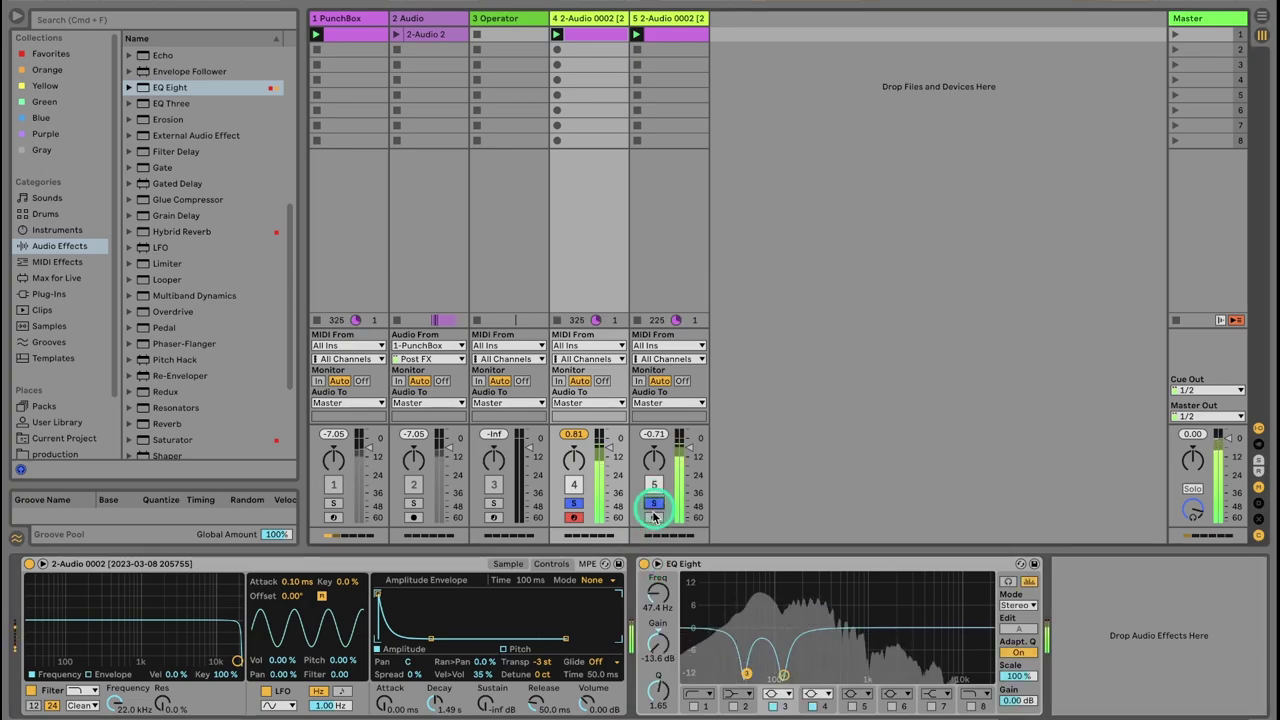
click(775, 707)
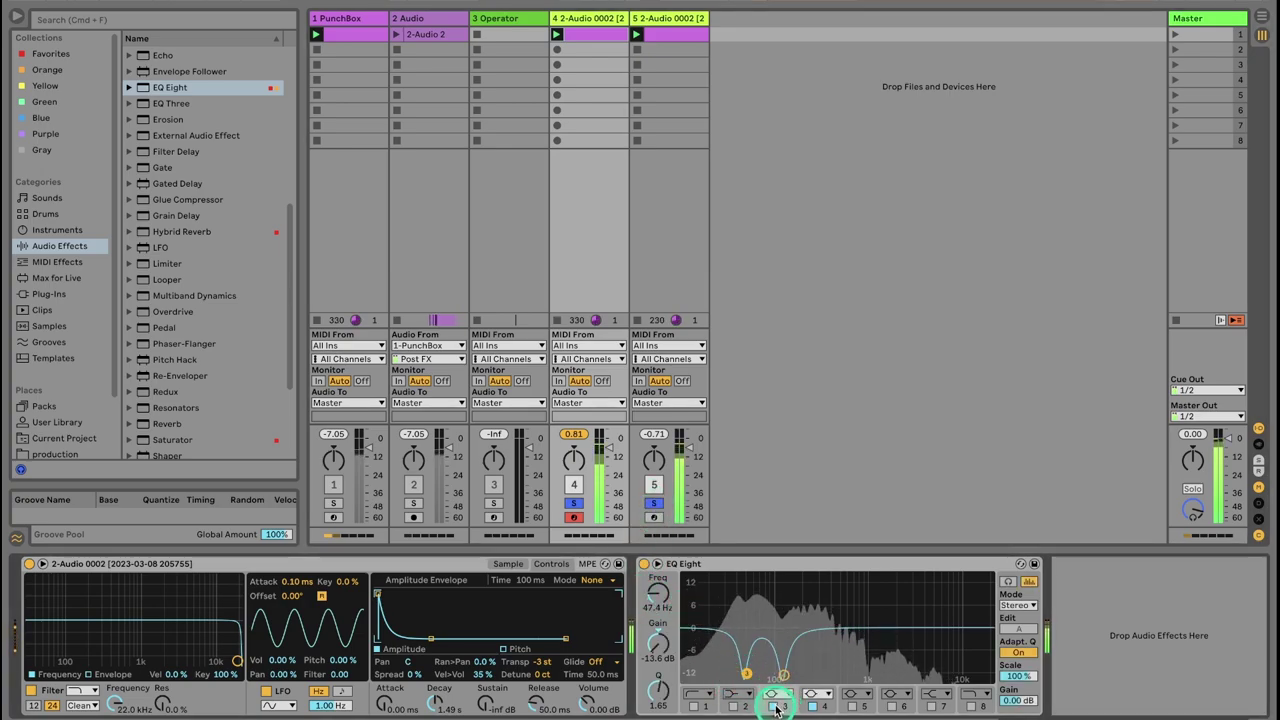
click(577, 435)
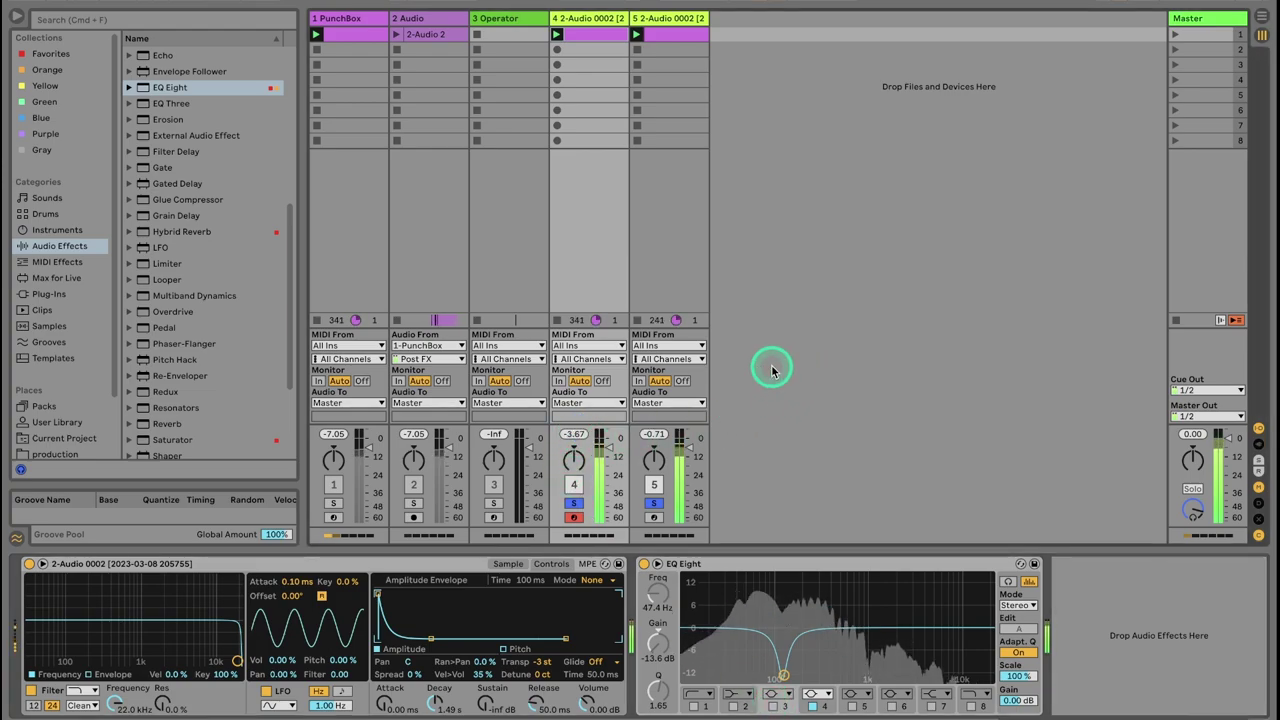
Step: Insert a new audio track below track 5 in the Arrangement
click(687, 19)
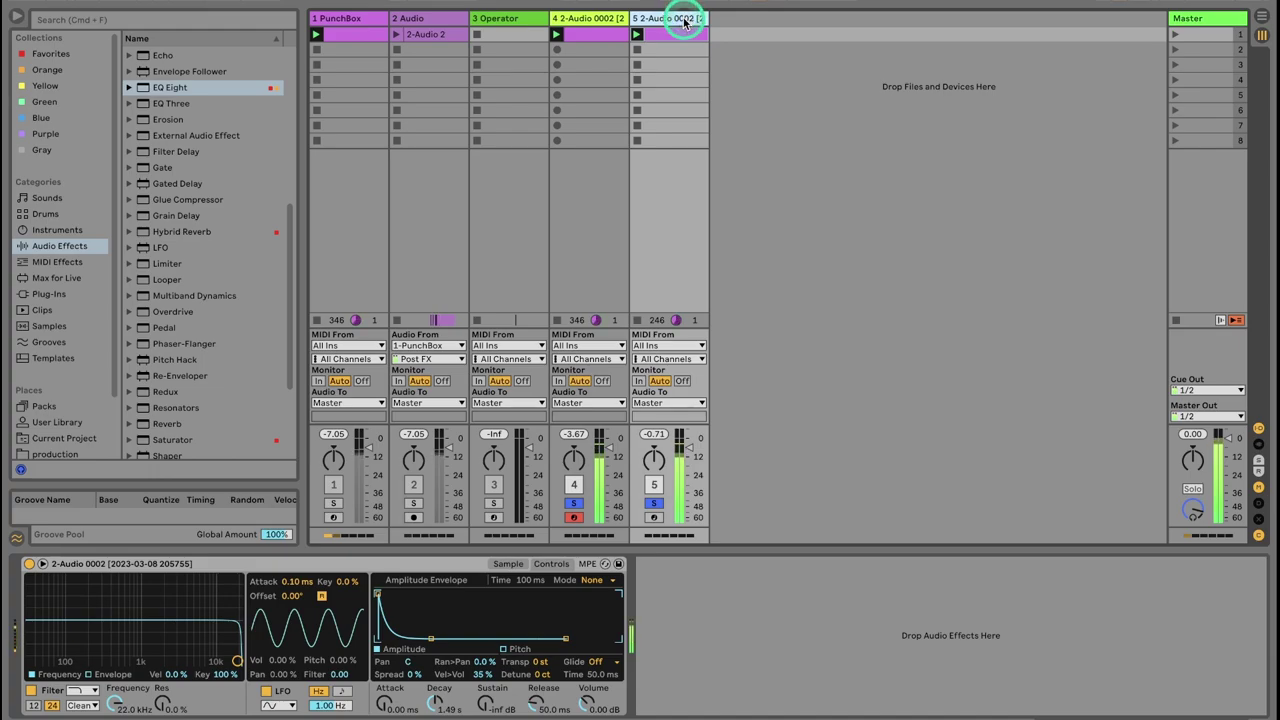
key(Tab)
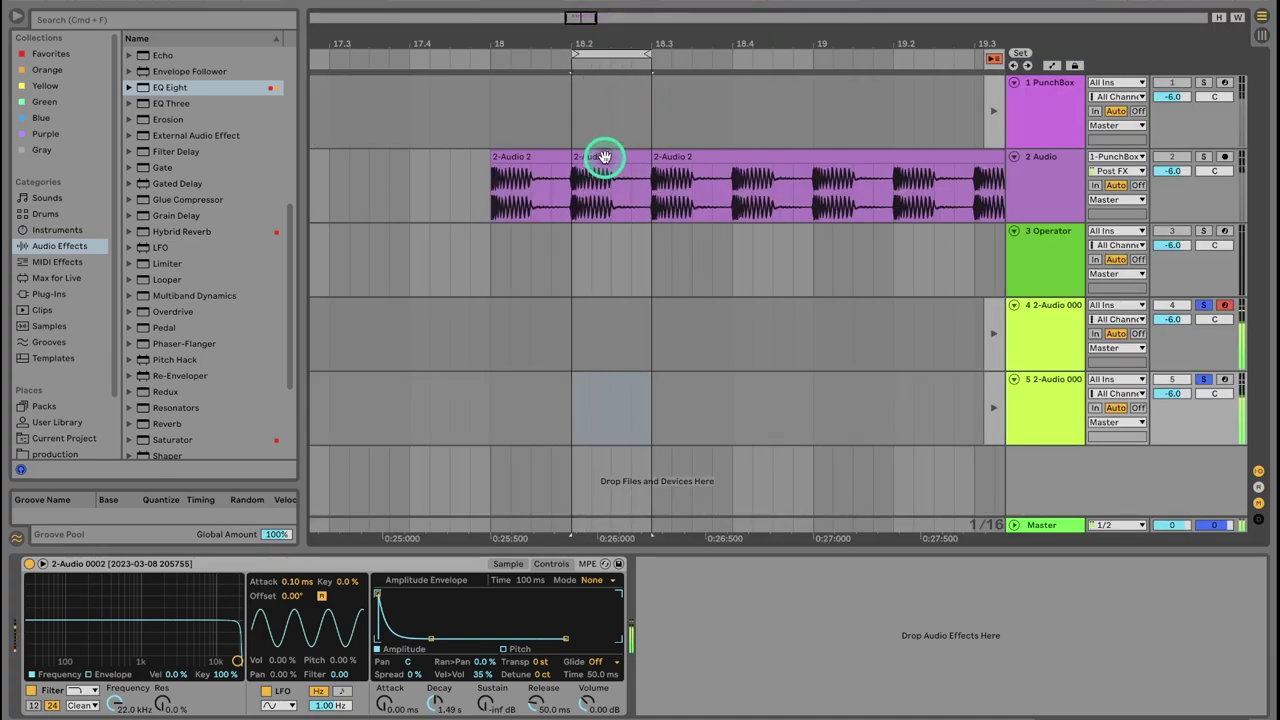
key(super+t)
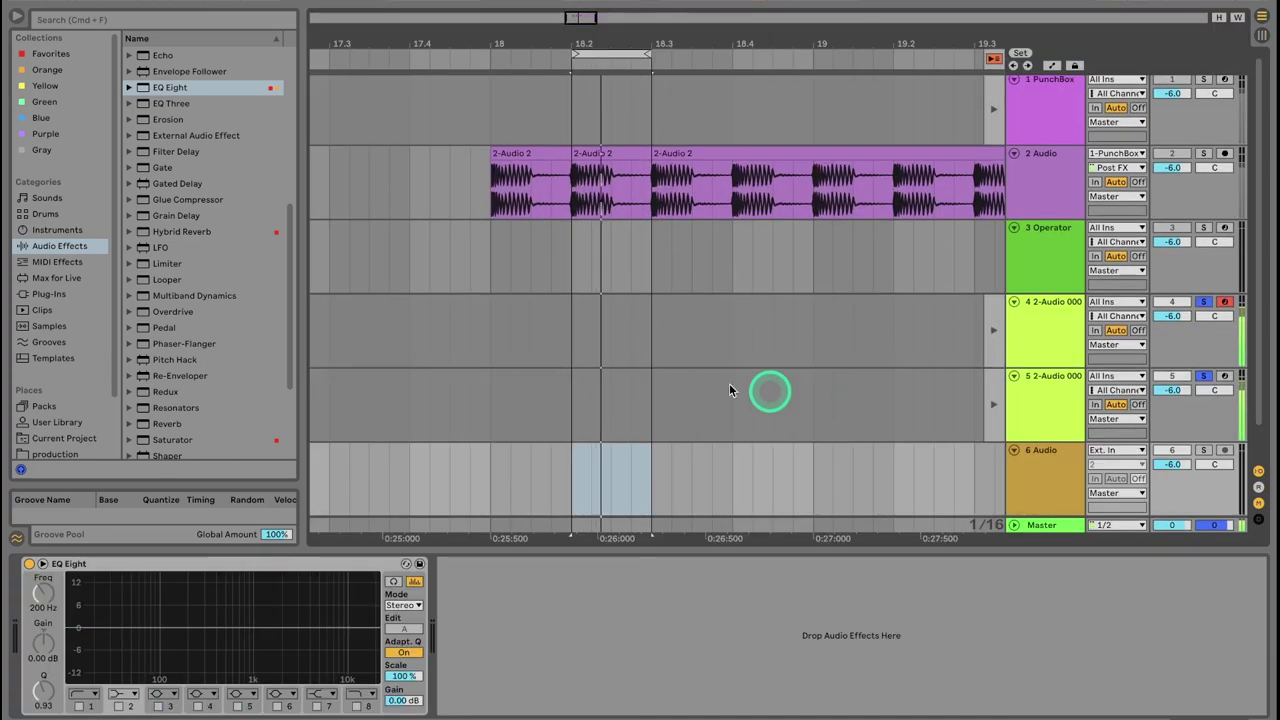
Step: Copy the single kick clip at 18.2 from track 2 to track 6, solo that track and fade in the clip's start
drag(614, 188, 603, 466)
key(super+z)
key(super+shift+z)
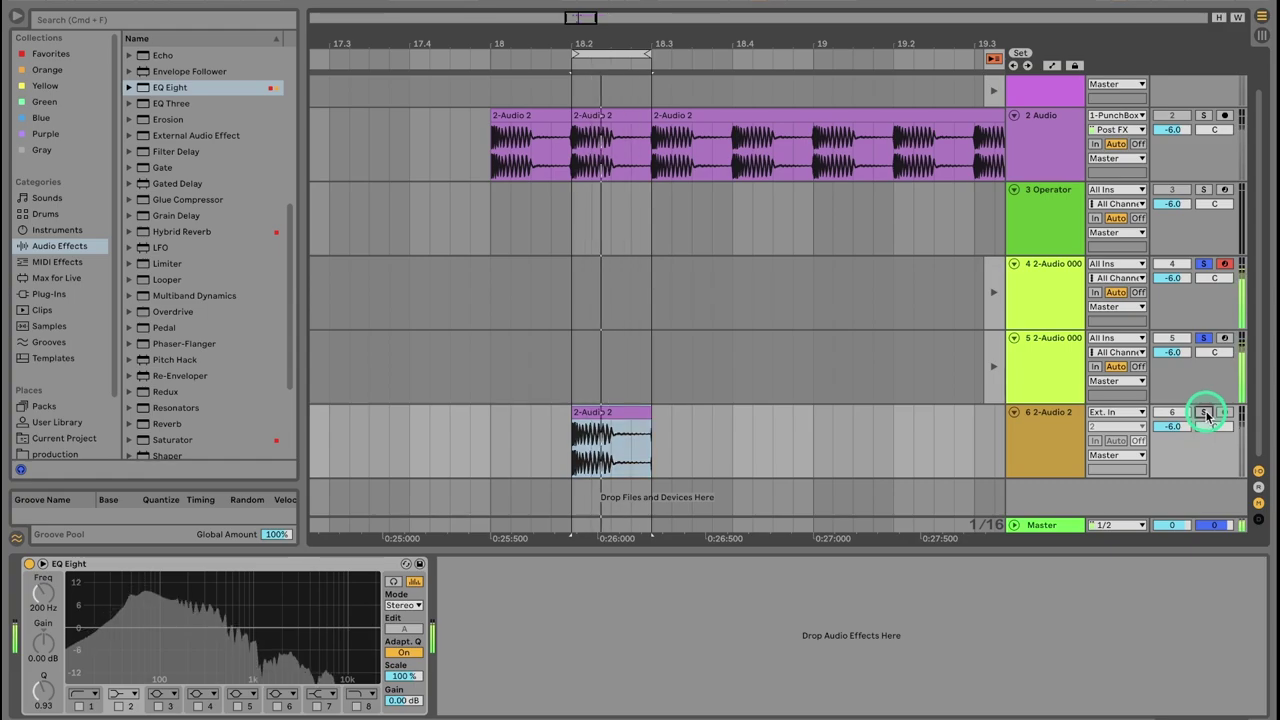
click(1204, 412)
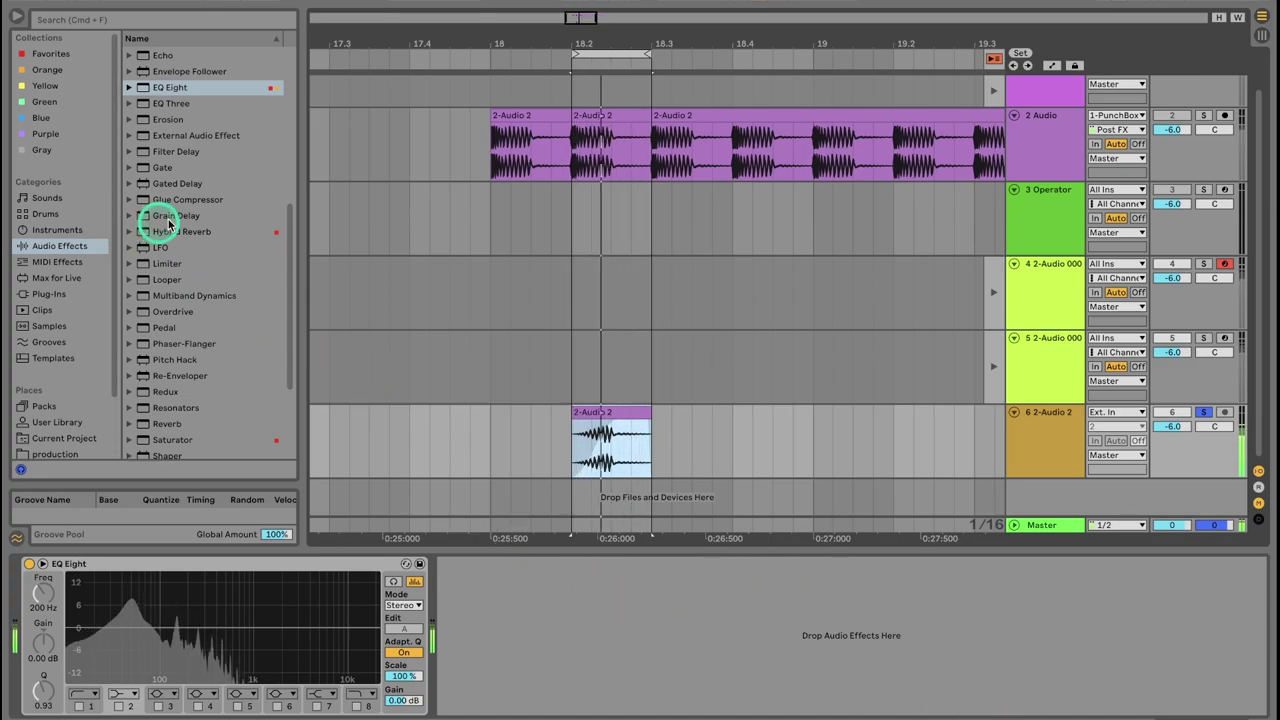
Step: Add a Compressor after EQ Eight on track 6
scroll(172, 208, up, 4)
scroll(176, 213, up, 1)
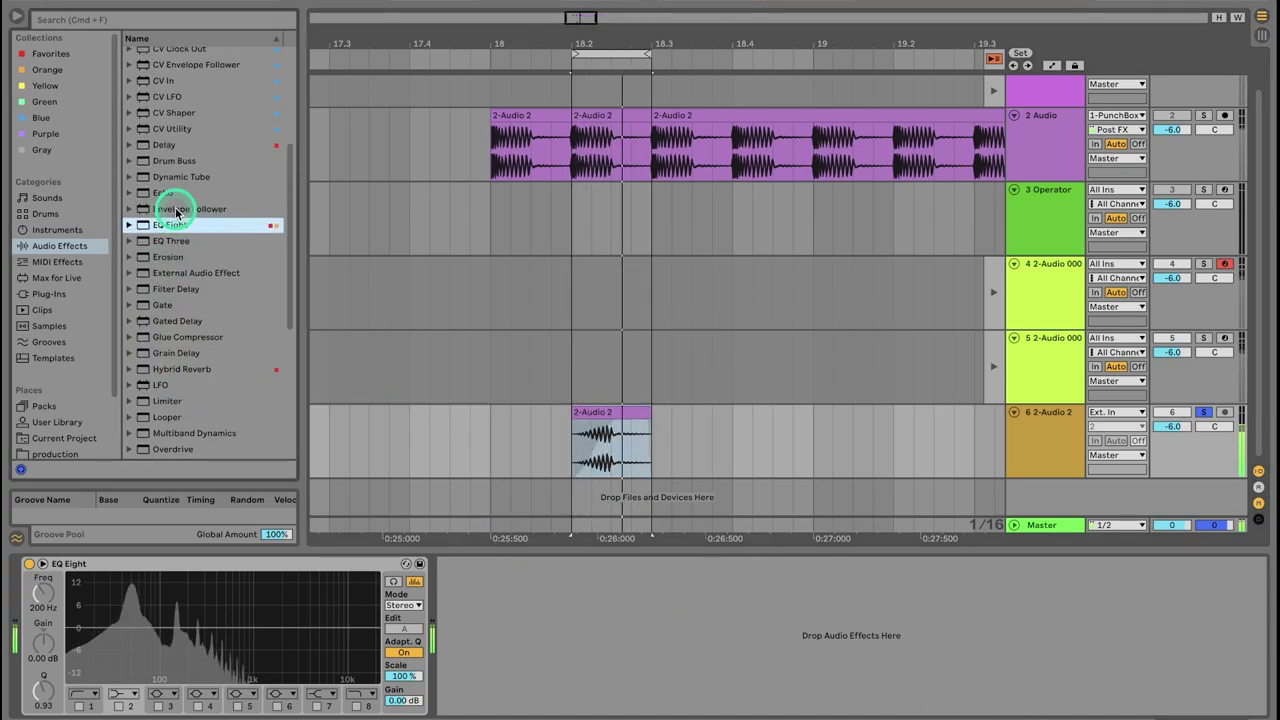
scroll(191, 203, up, 3)
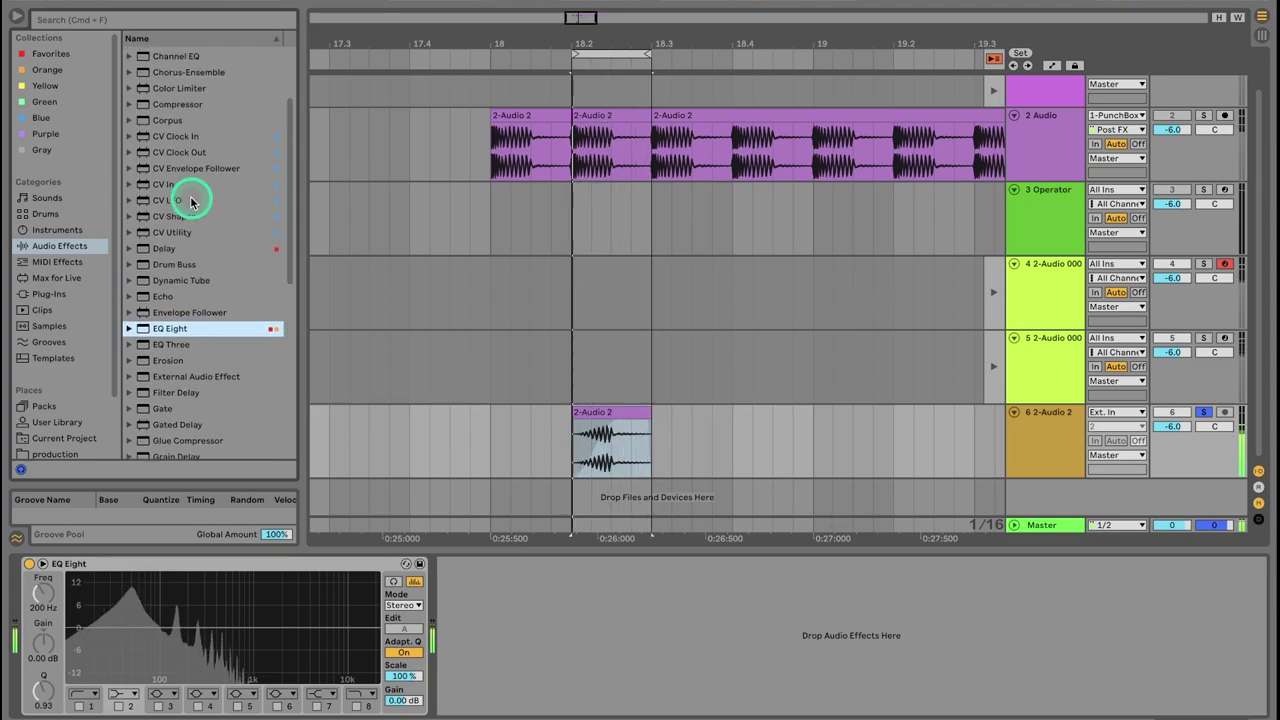
click(180, 106)
double_click(180, 106)
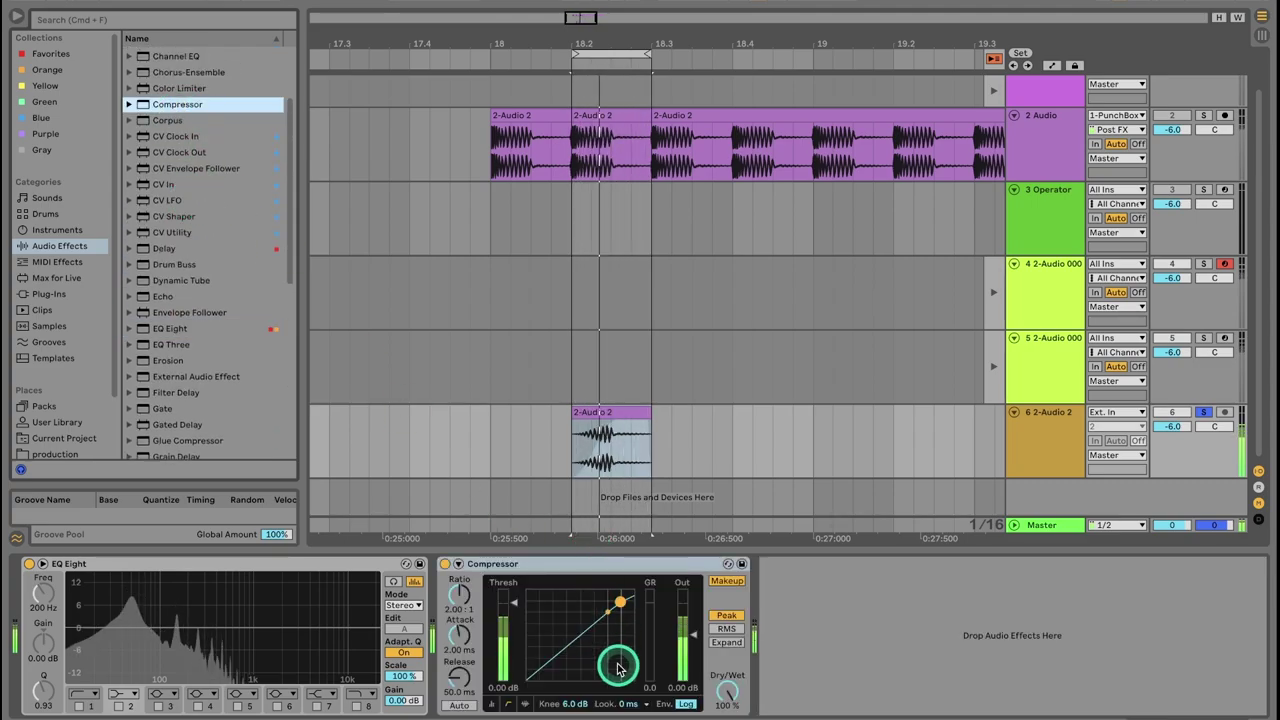
Step: Set the Compressor's threshold to -30 dB, attack to 1.29 ms, release to 33.9 ms and ratio to 2.86:1
drag(513, 603, 516, 602)
drag(464, 647, 463, 645)
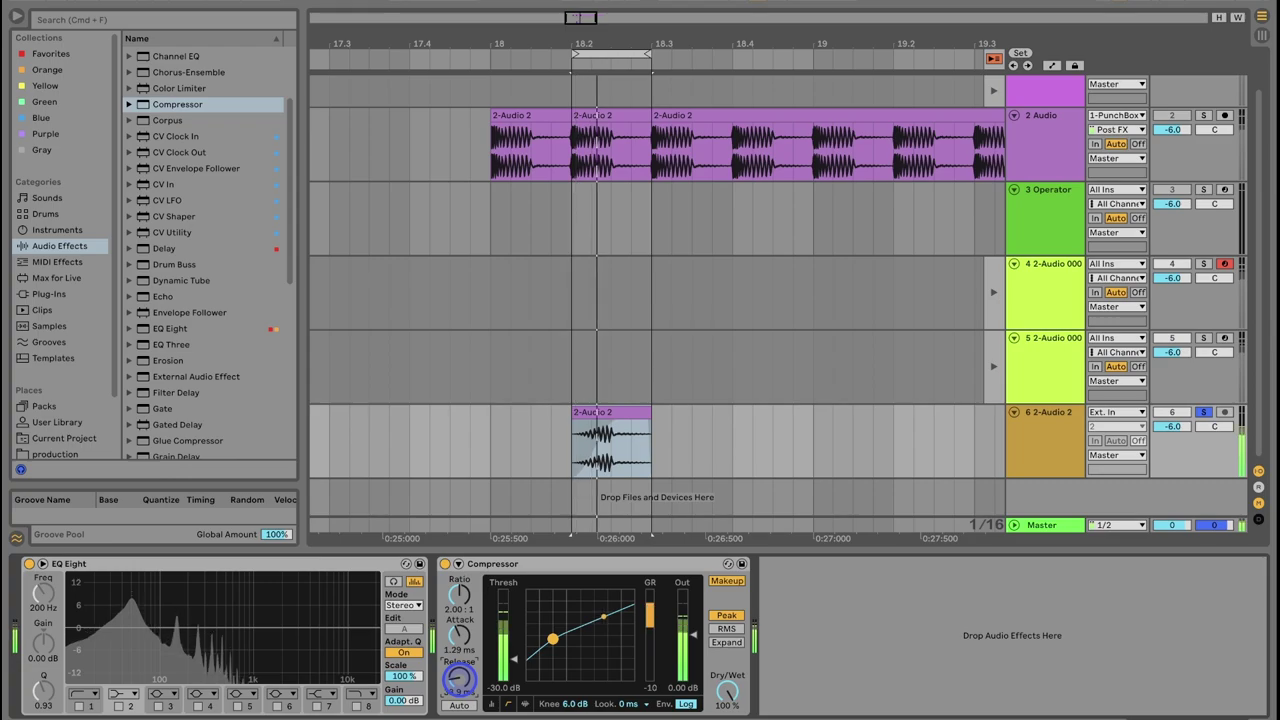
drag(460, 603, 486, 596)
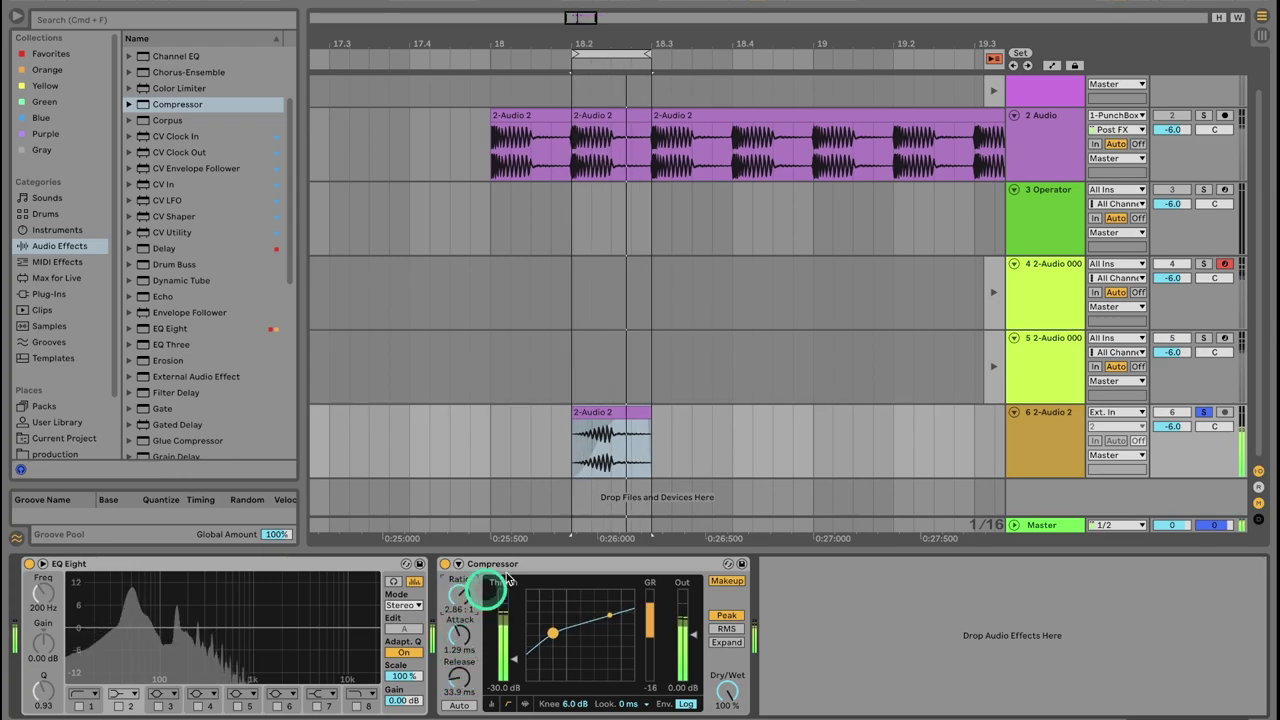
Step: Duplicate the faded kick clip on track 6 so four copies run back to back from bar 18 to bar 19
click(735, 418)
drag(617, 413, 689, 416)
key(super+d)
click(635, 413)
key(super+v)
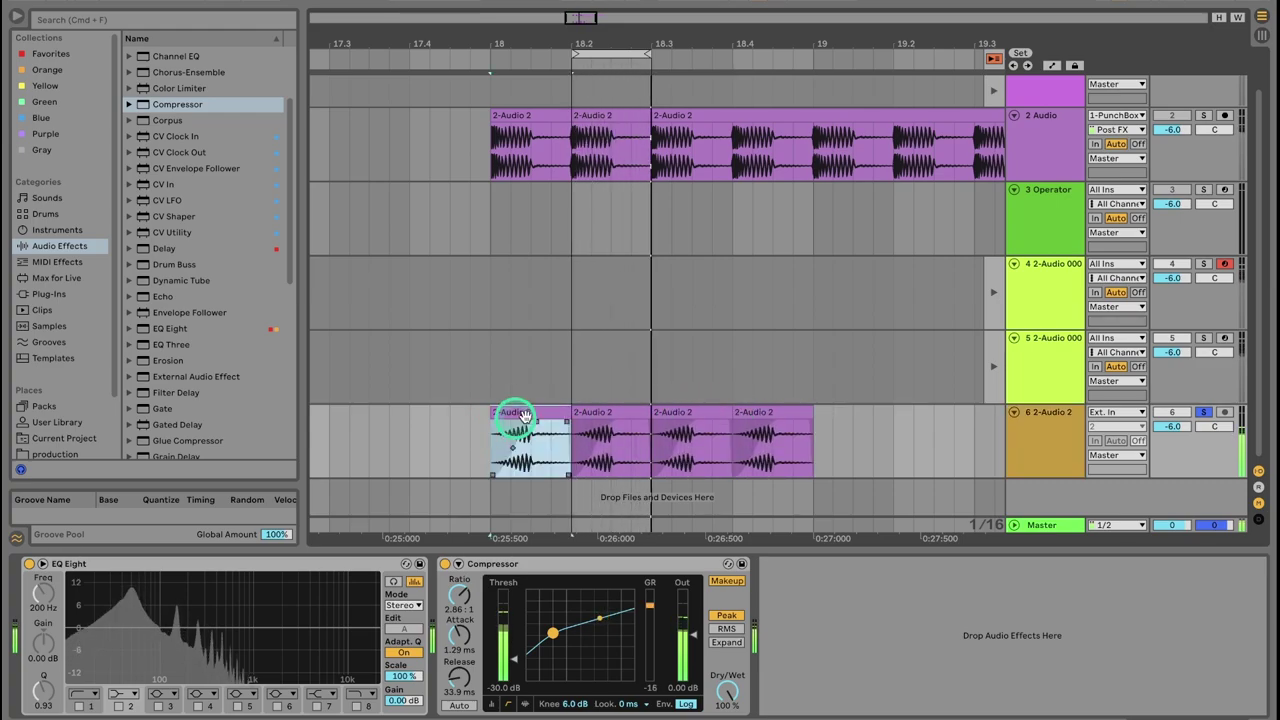
shift+click(763, 414)
right_click(765, 415)
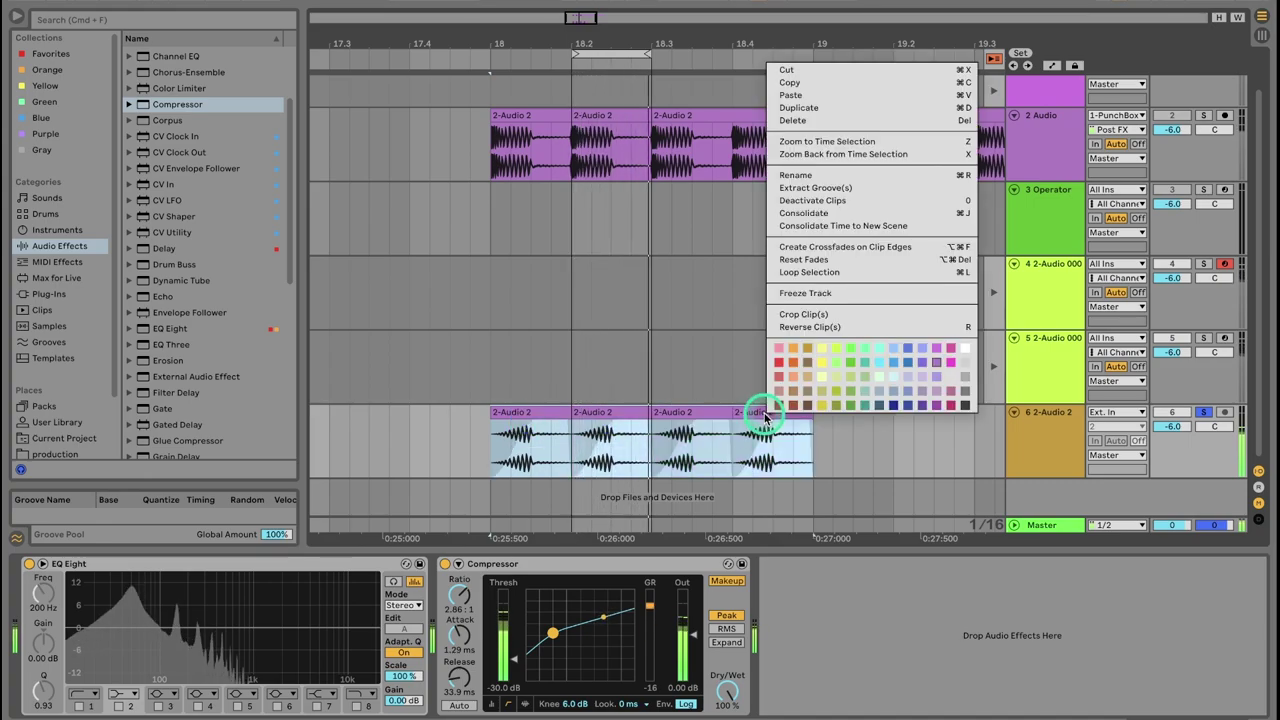
click(820, 293)
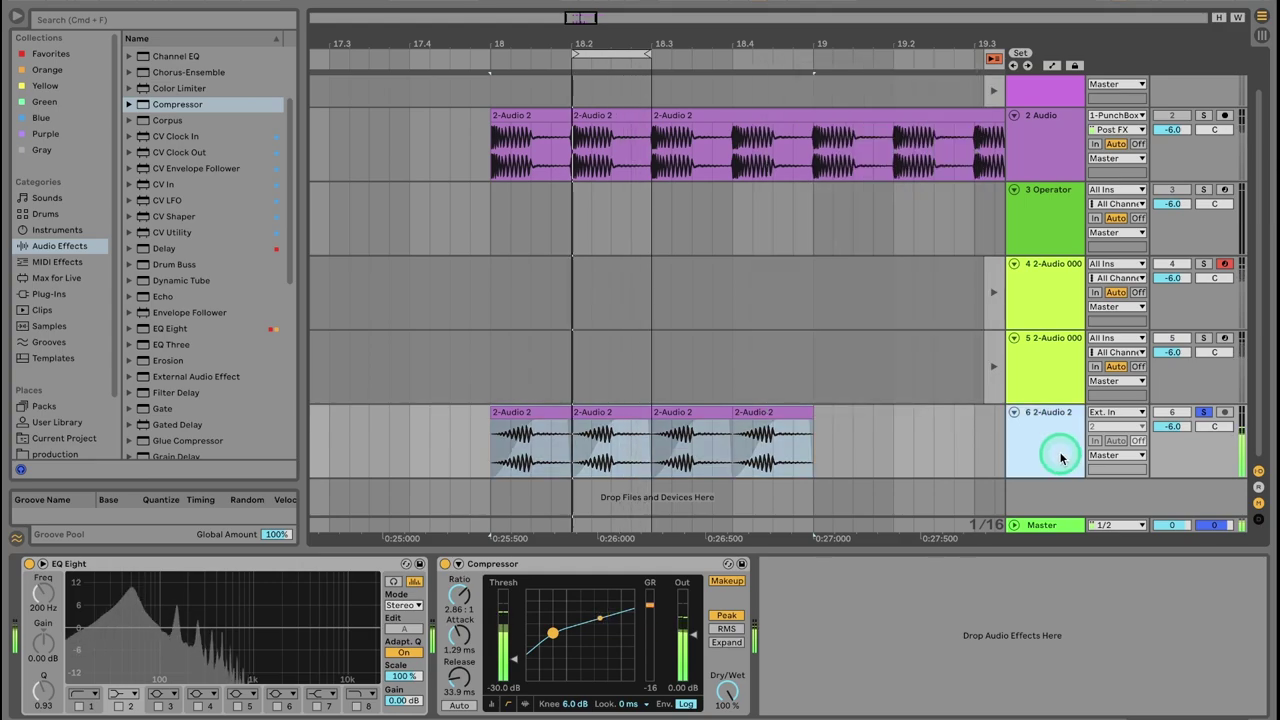
Step: Insert a new audio track below track 6 and set its audio input to 6-2-Audio 2
key(super+t)
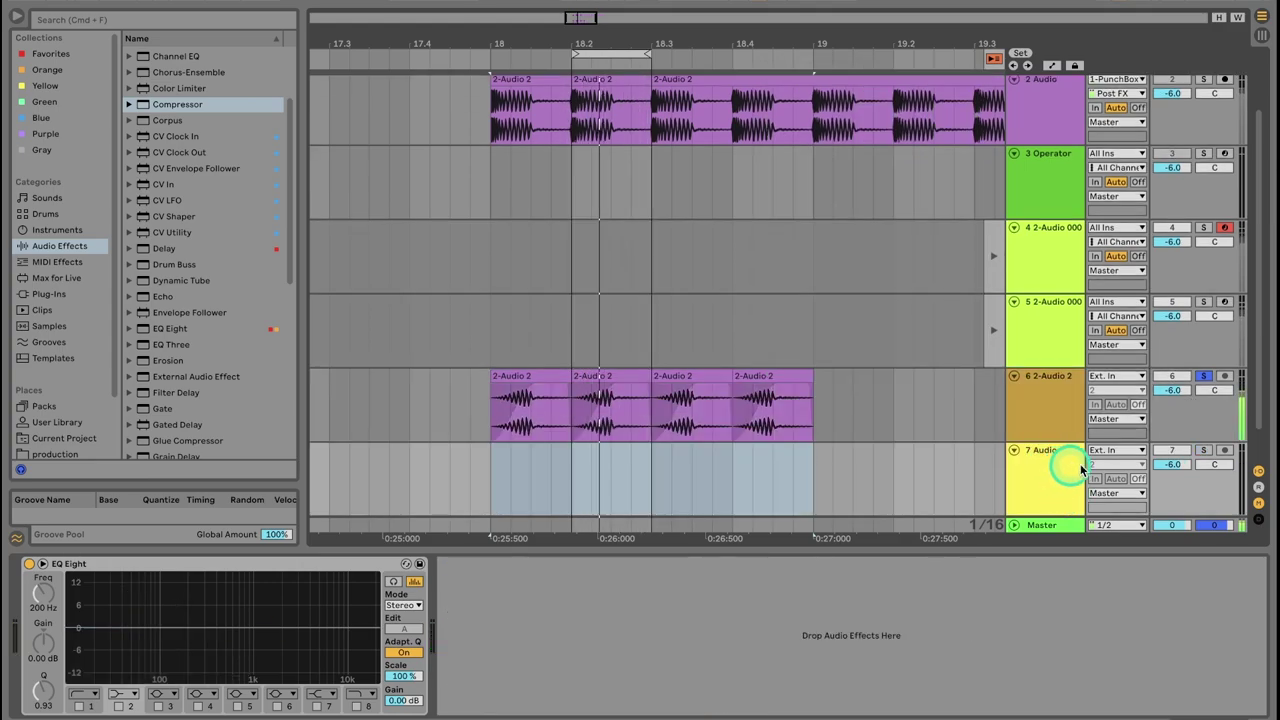
click(1117, 450)
click(1122, 491)
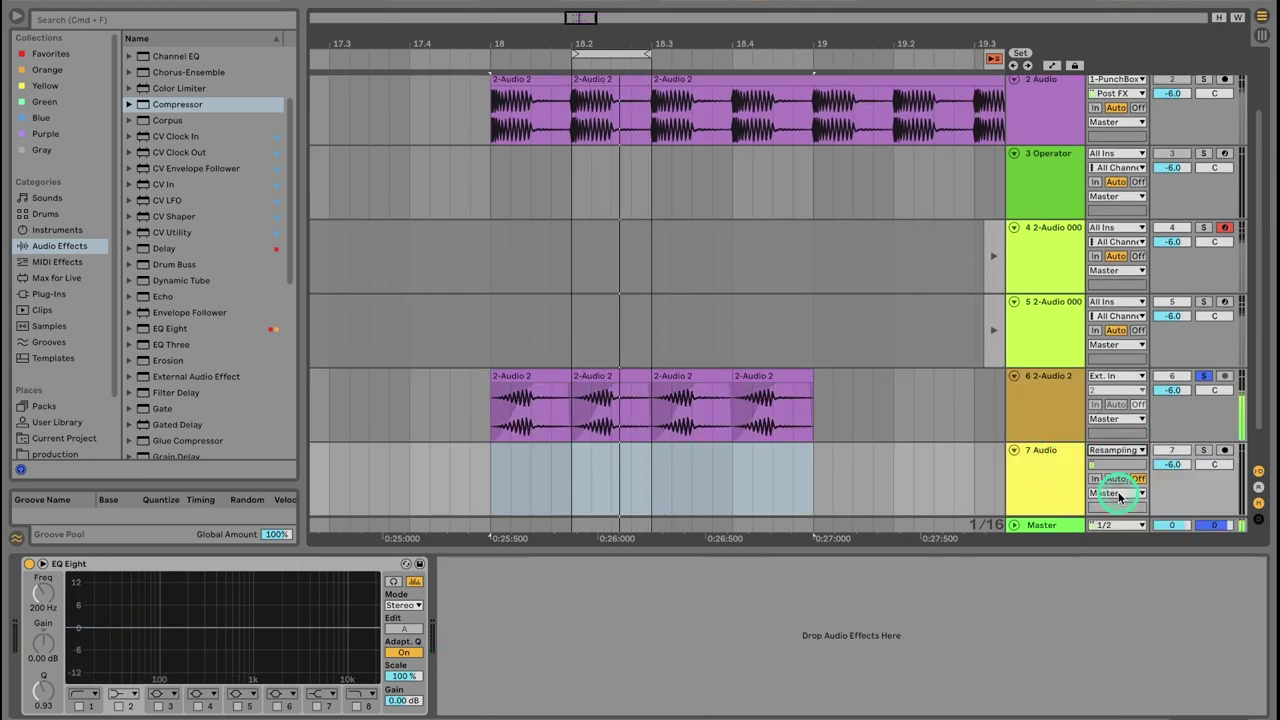
click(1117, 450)
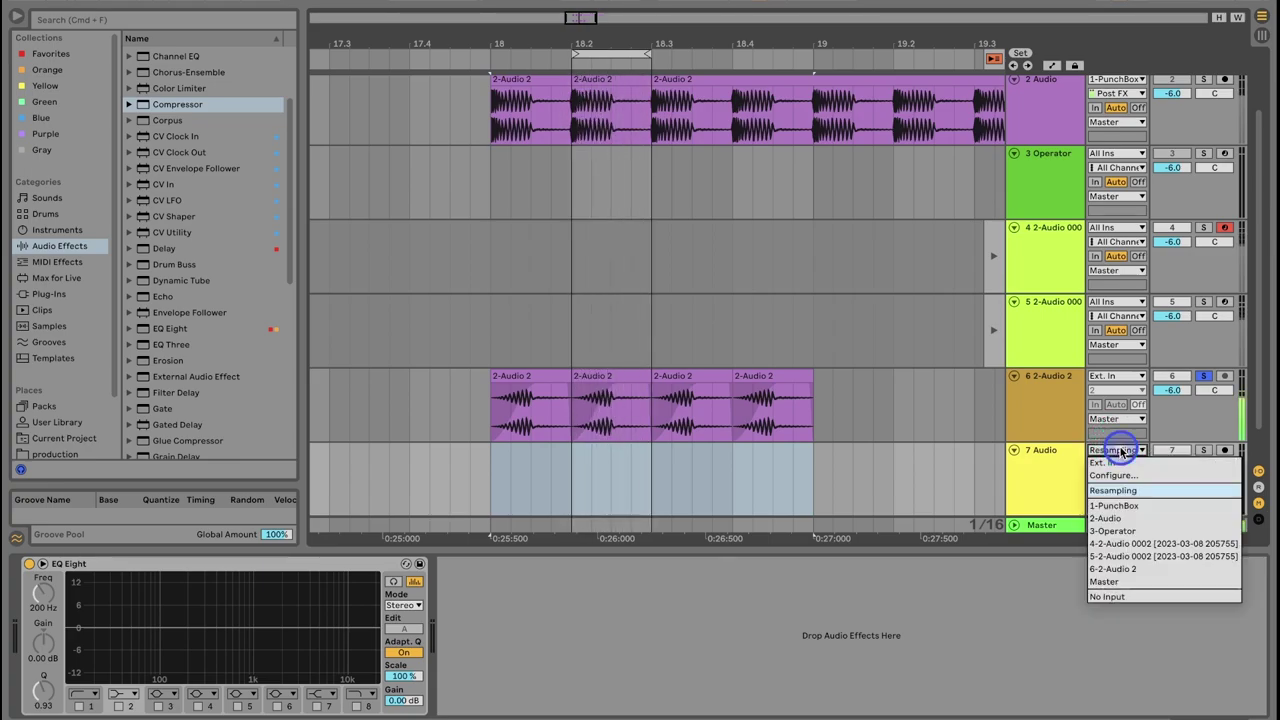
click(1116, 569)
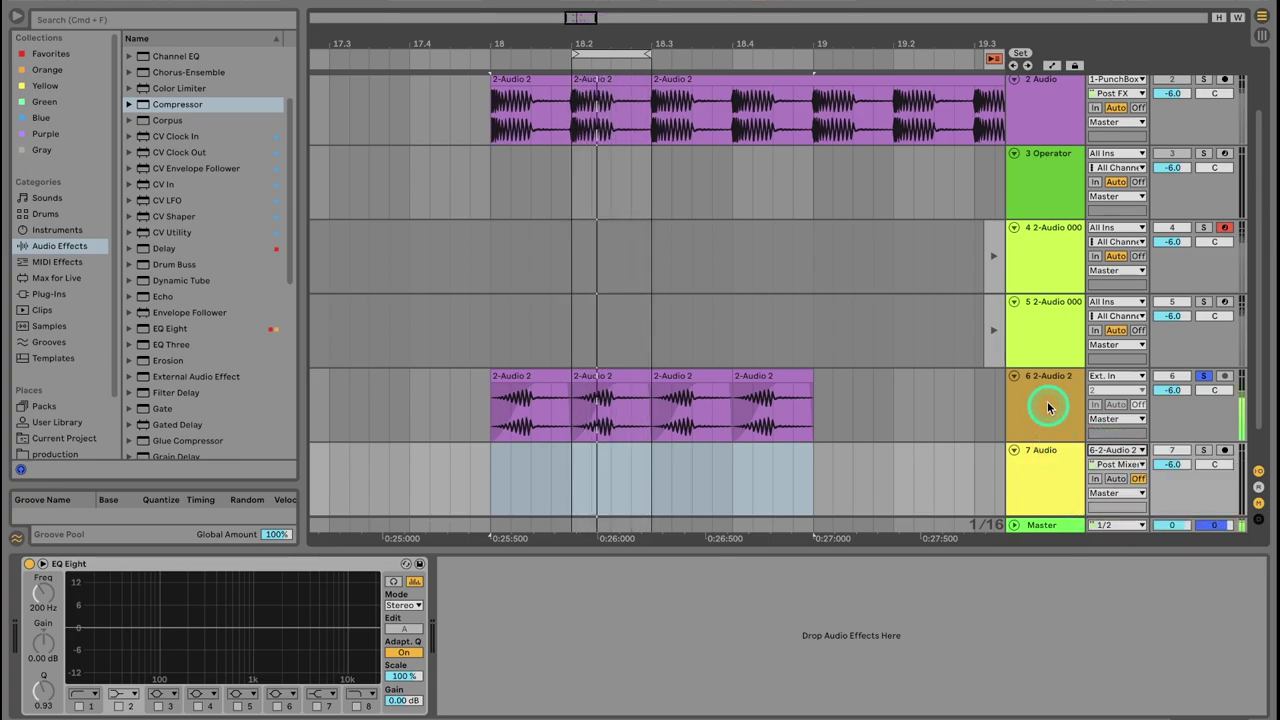
Step: Set track 7's input tap point to Post FX and its monitoring to In, and arm the track for recording
click(1045, 385)
click(1118, 482)
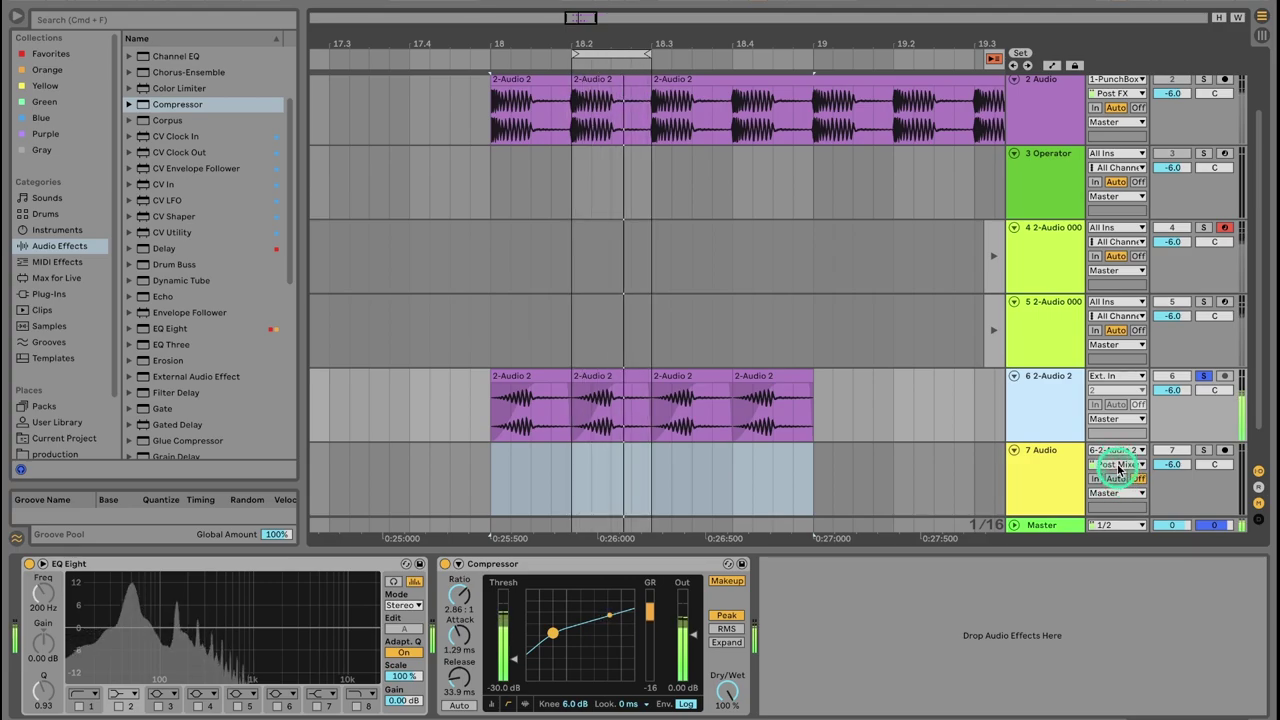
click(1117, 466)
click(1110, 489)
click(1099, 481)
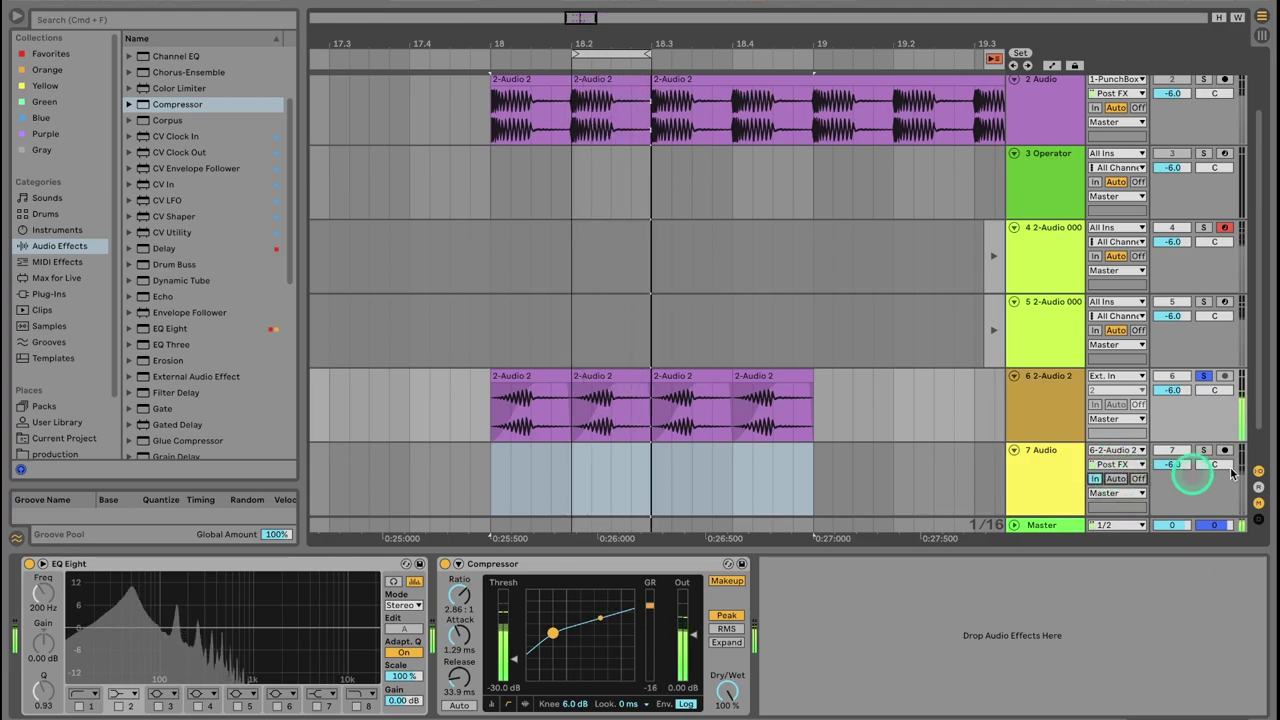
click(1226, 451)
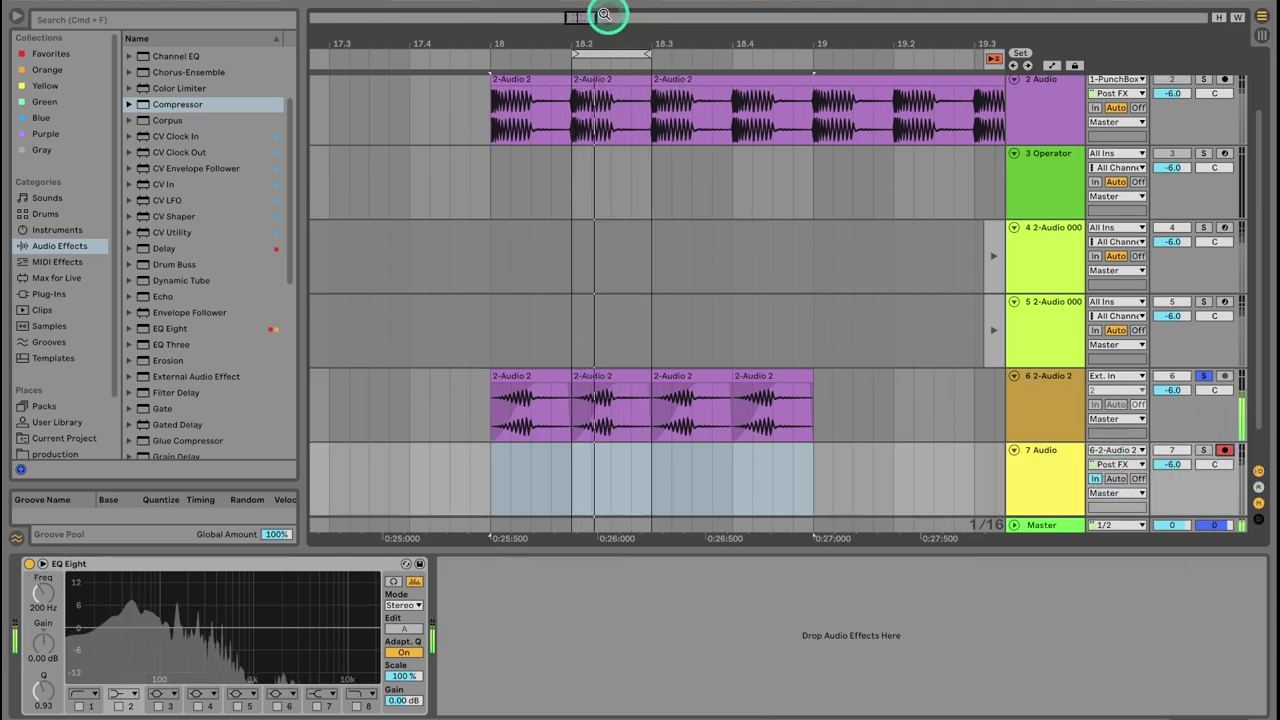
Step: Record the looped output of track 6 onto track 7, stop recording and solo track 7
click(540, 1)
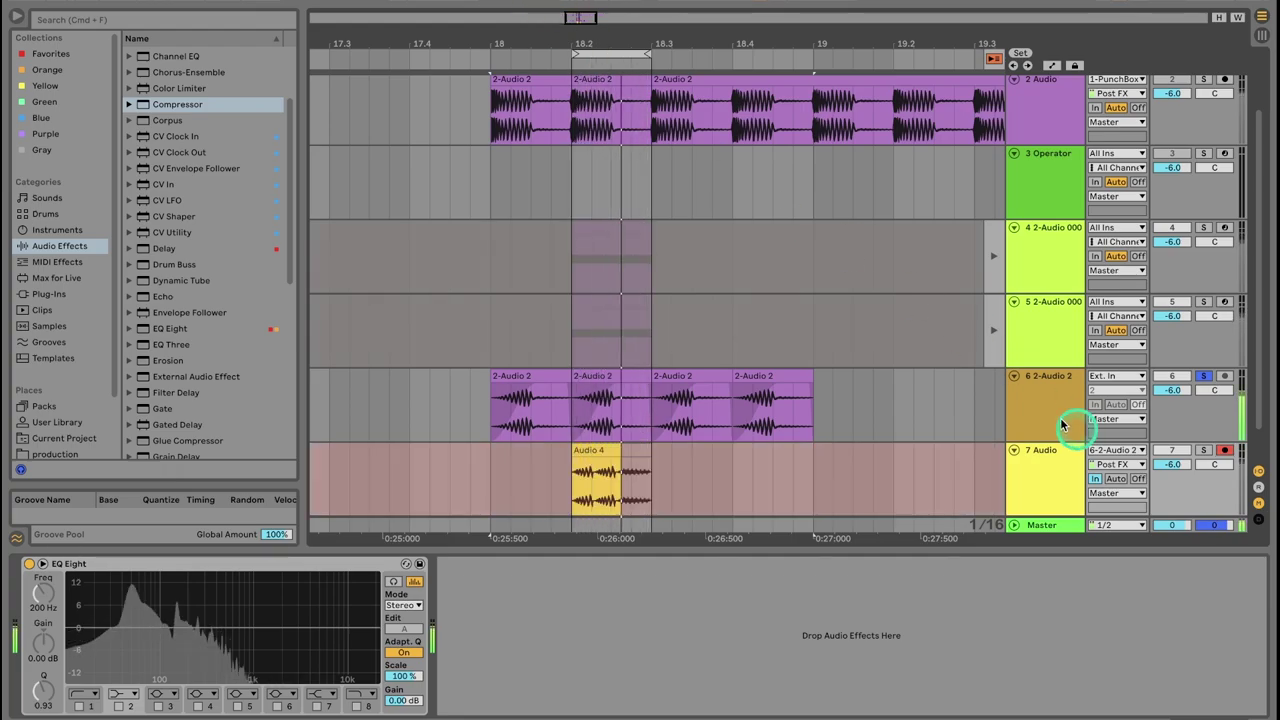
key(Tab)
key(Tab)
click(530, 1)
click(1205, 450)
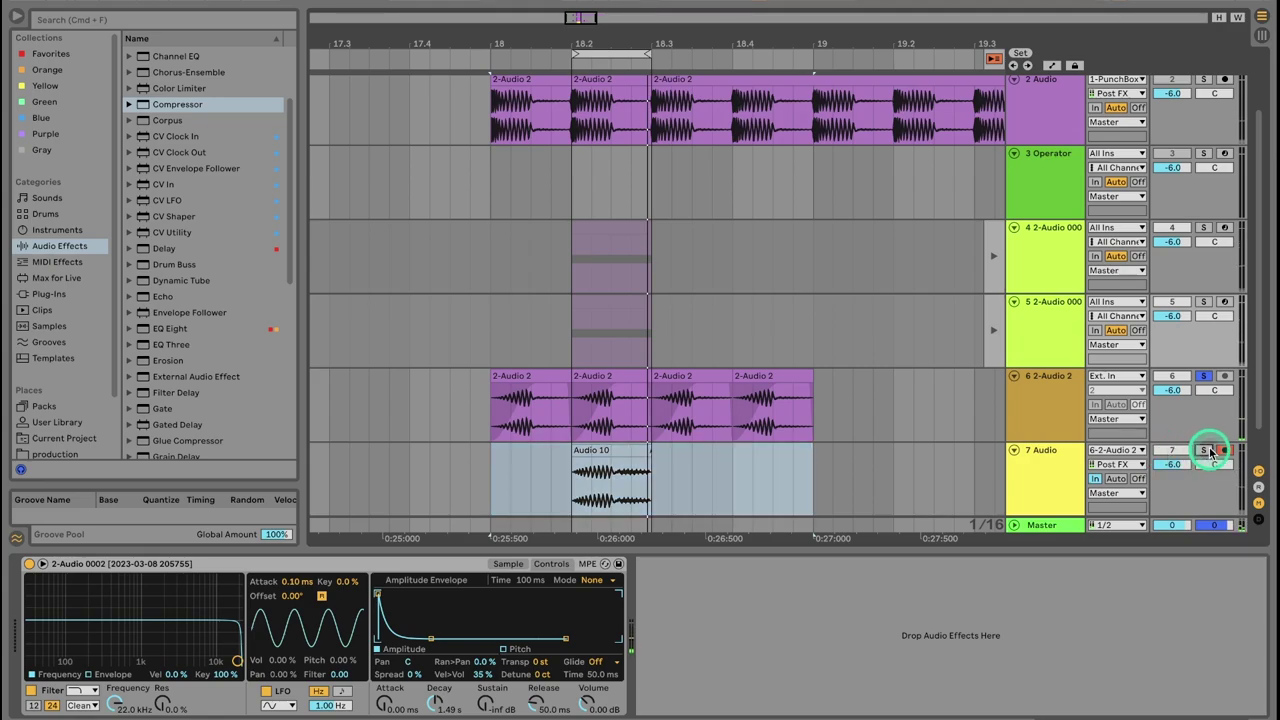
Step: Loop the recorded clip's one-beat section from 3.2 to 3.3 and extend the clip to end at 18.3
click(615, 449)
click(1106, 719)
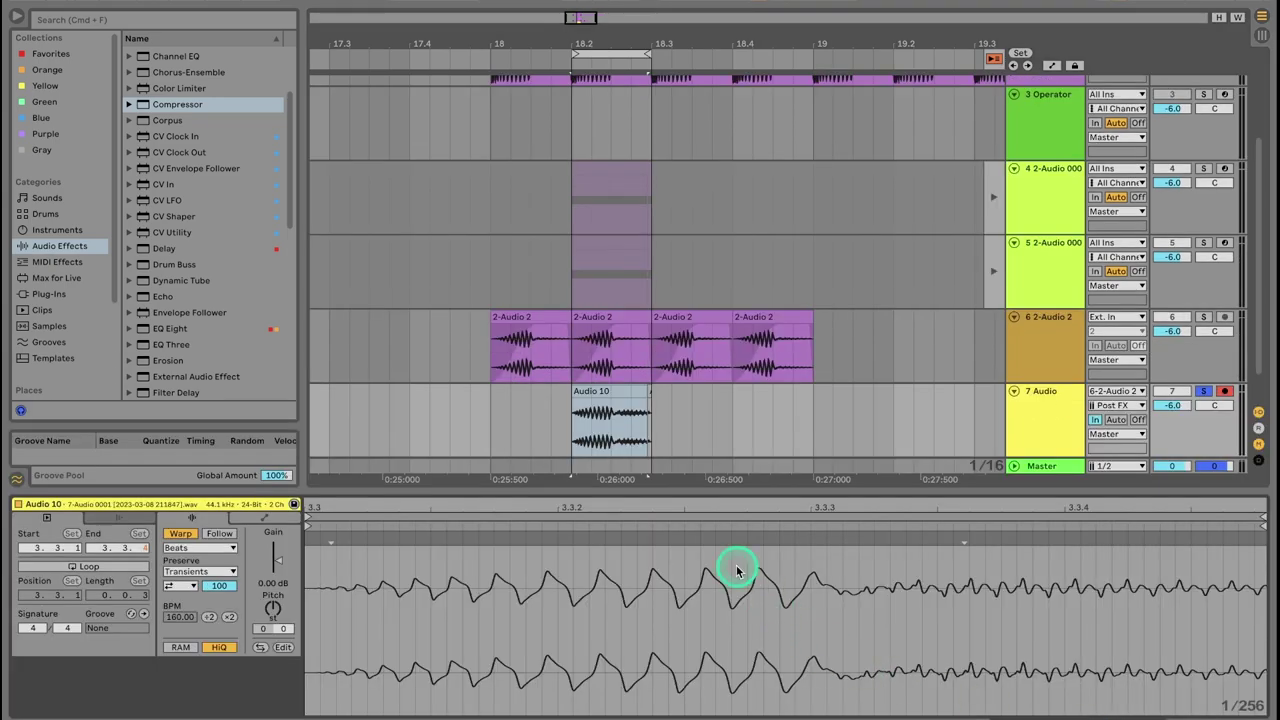
drag(674, 506, 678, 503)
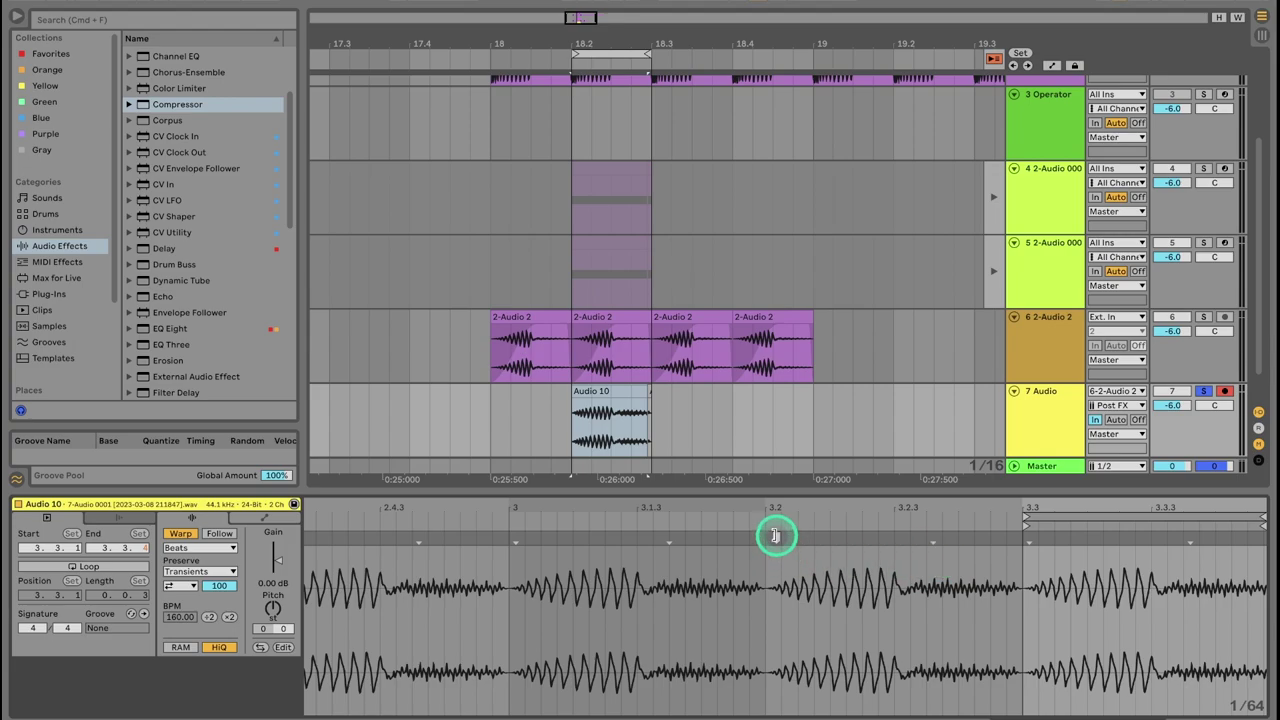
drag(769, 570, 1020, 580)
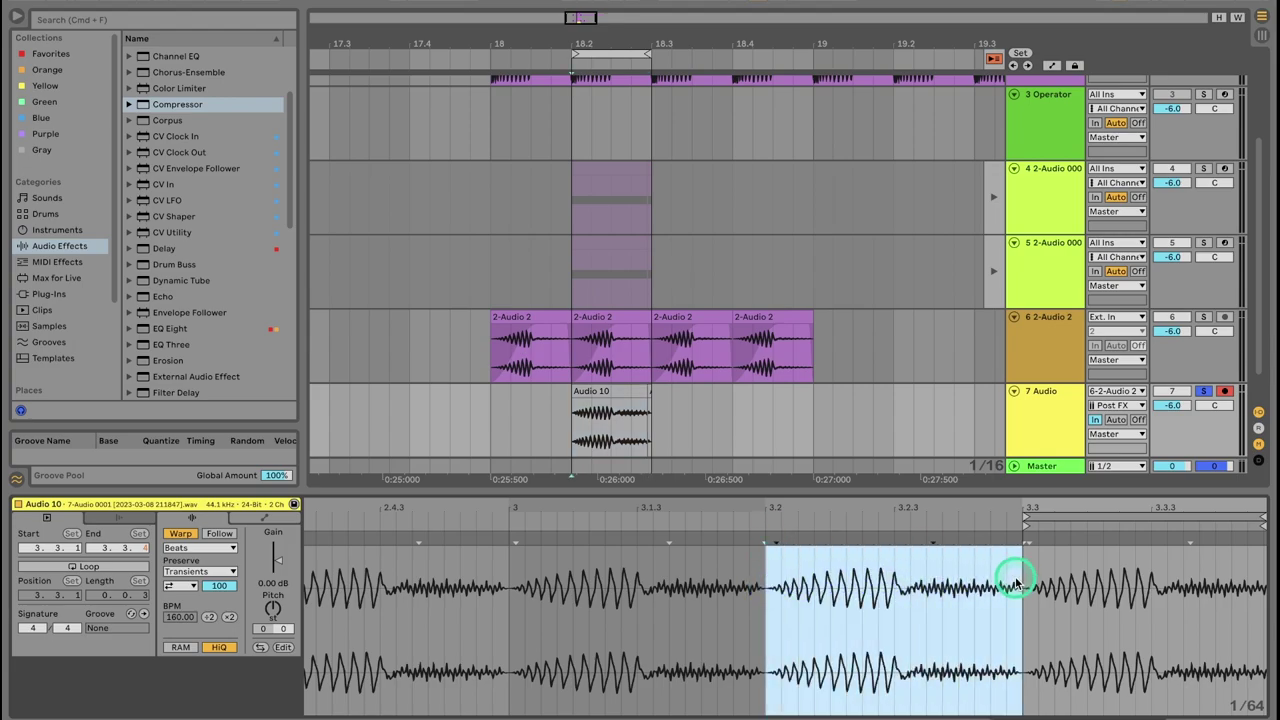
key(super+l)
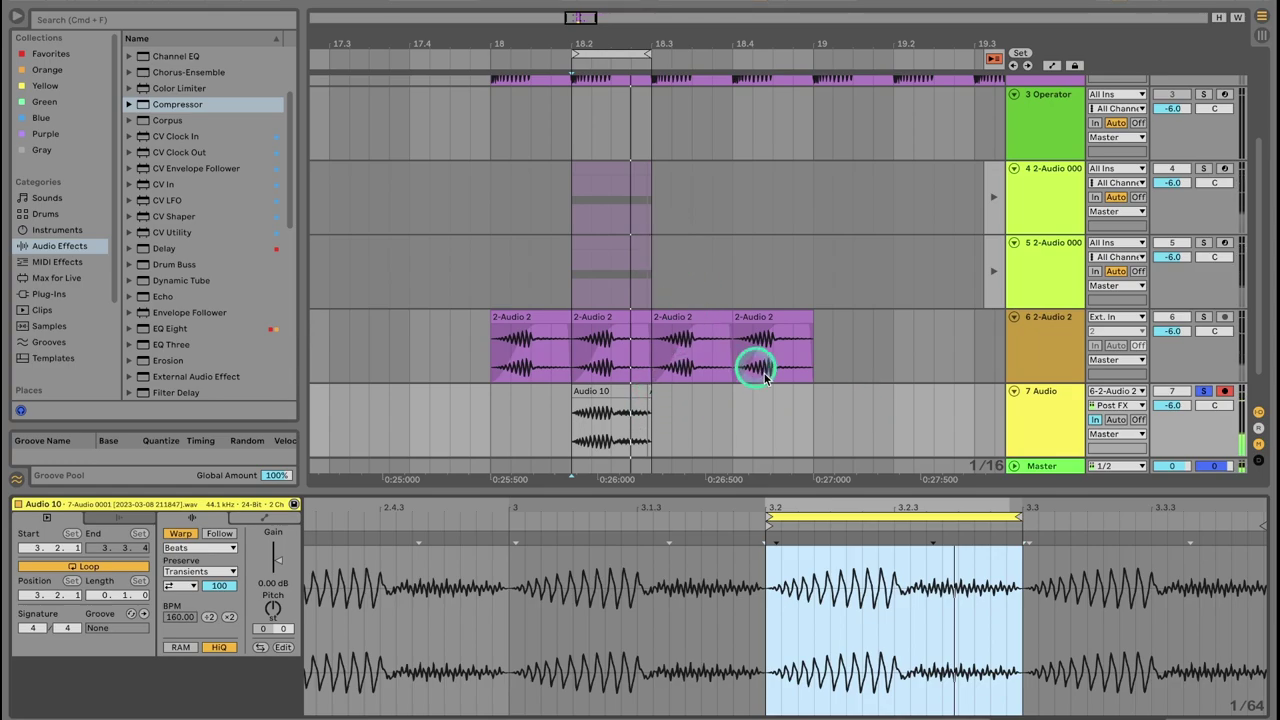
click(637, 390)
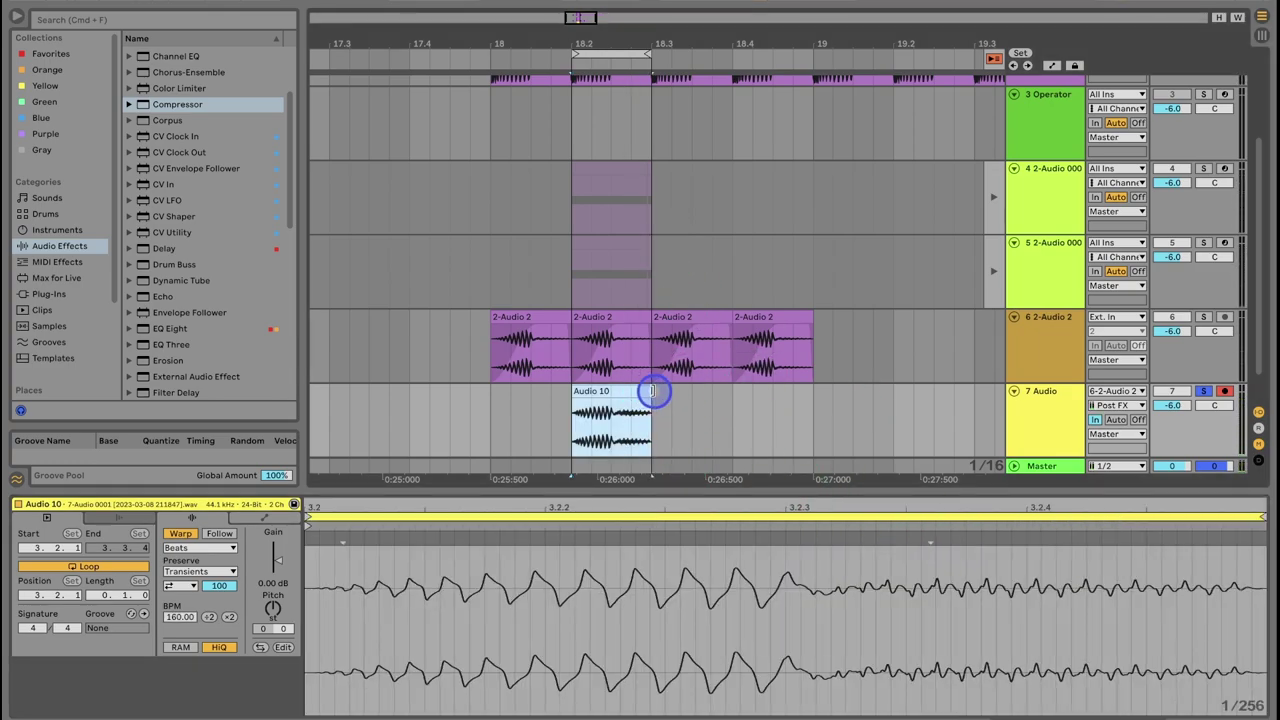
drag(828, 508, 1173, 472)
Step: Turn off input monitoring on track 7 and transpose its recorded clip to -2 semitones
click(1137, 420)
scroll(700, 362, down, 2)
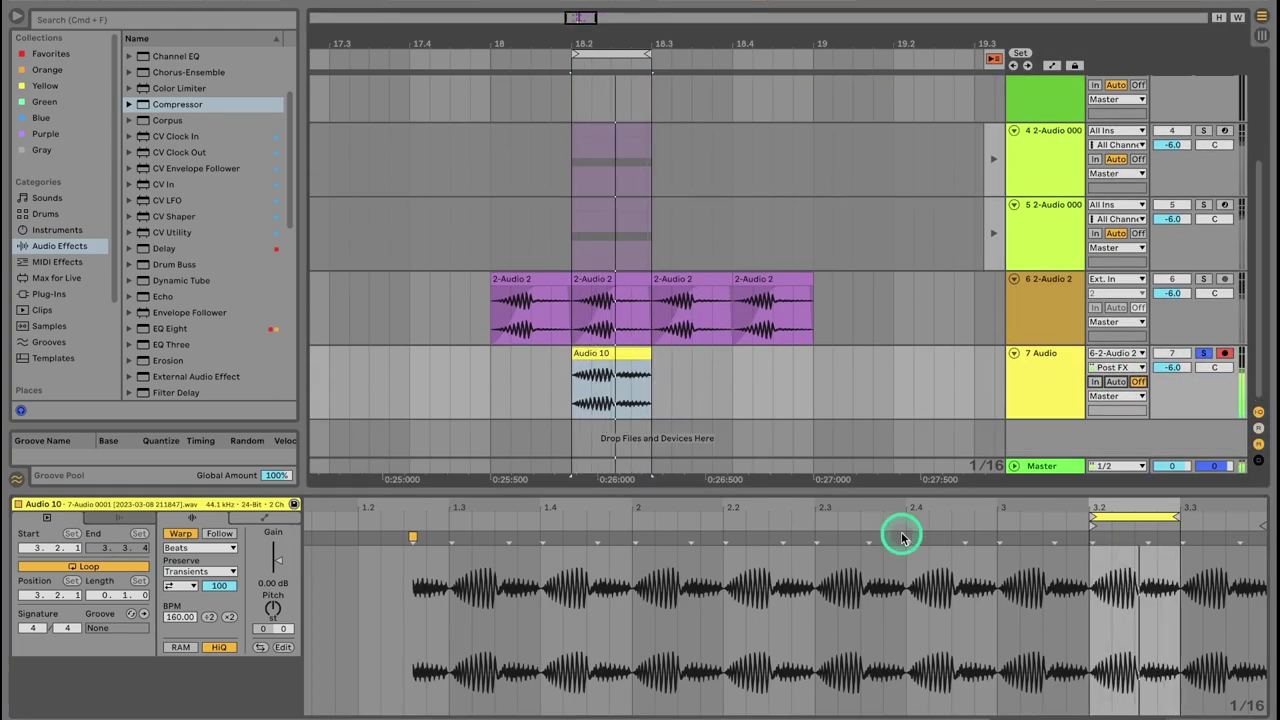
click(271, 606)
click(503, 612)
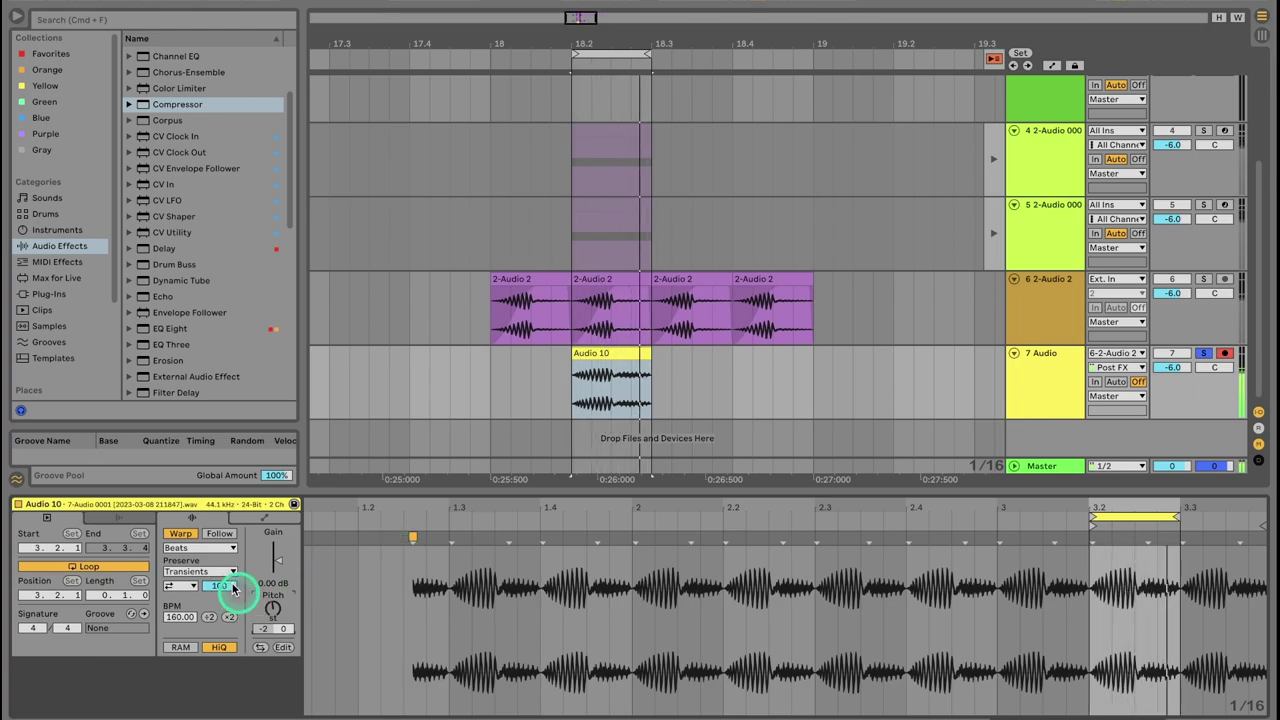
Step: Try the Complex warp mode on the recorded clip
click(199, 571)
click(193, 654)
click(199, 548)
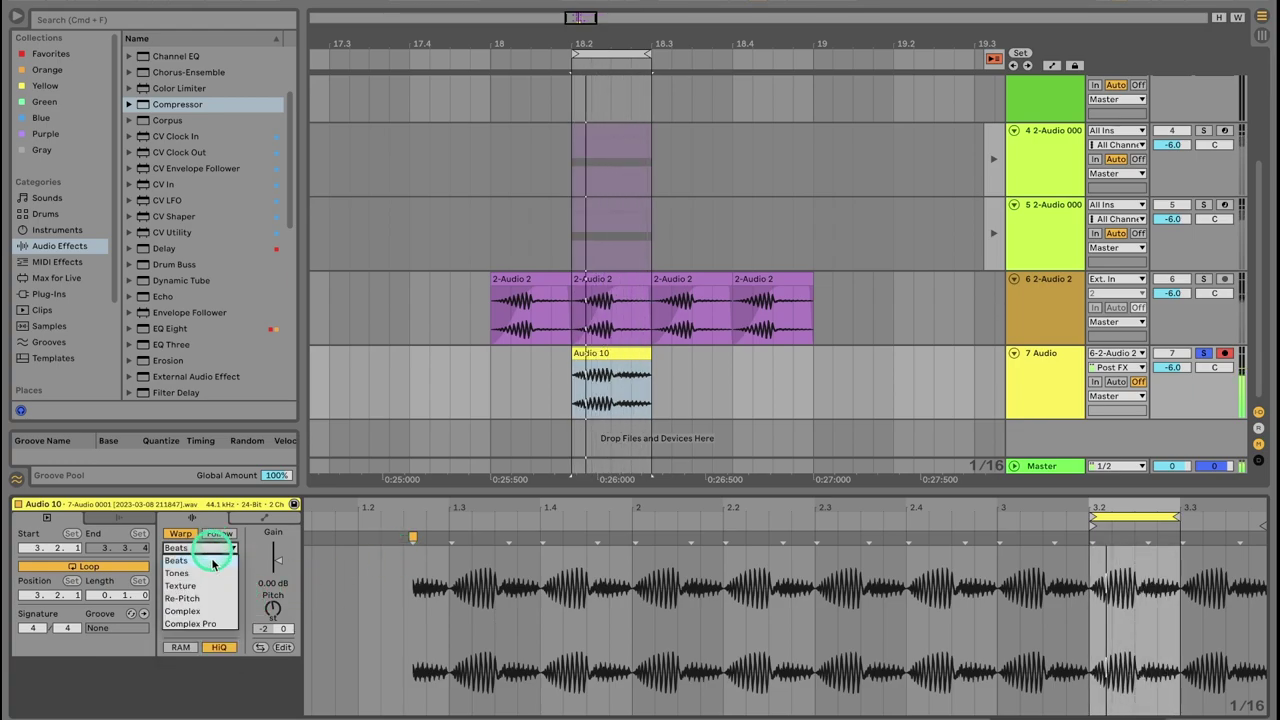
click(194, 608)
click(272, 612)
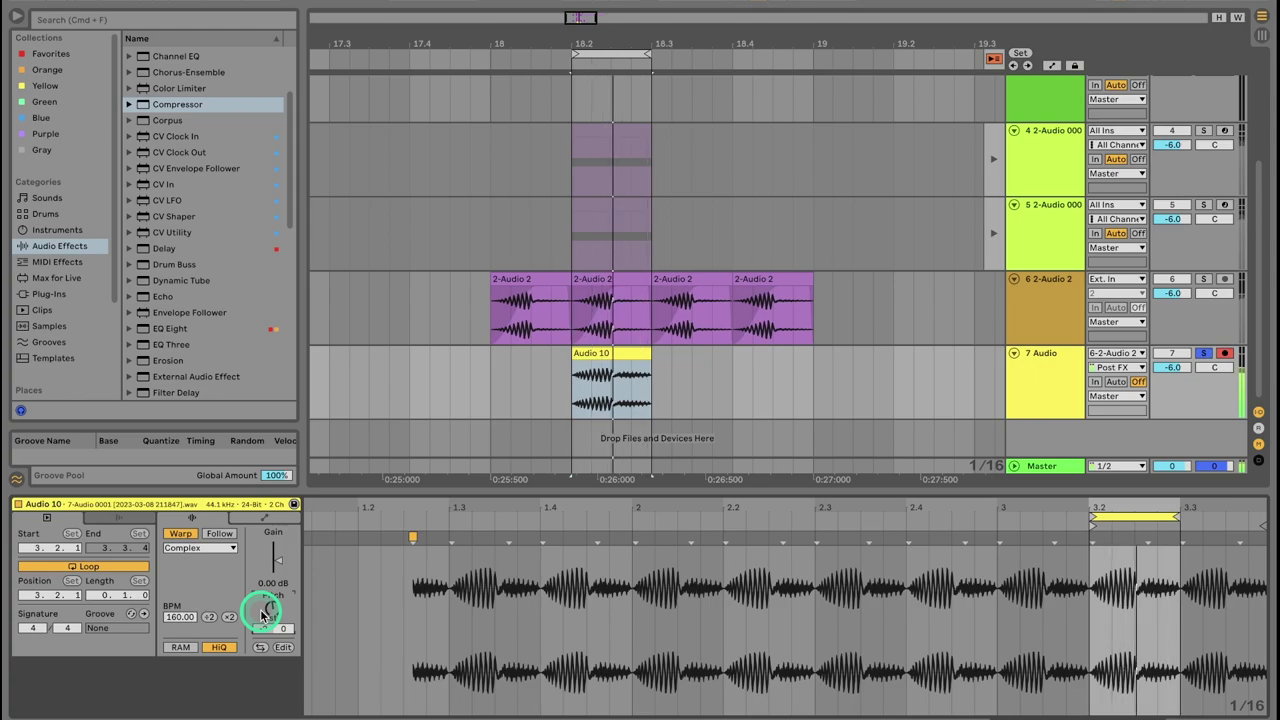
Step: Set the recorded clip's warp mode to Complex Pro with Formants at 90.62 and Envelope at 73
click(199, 548)
click(195, 617)
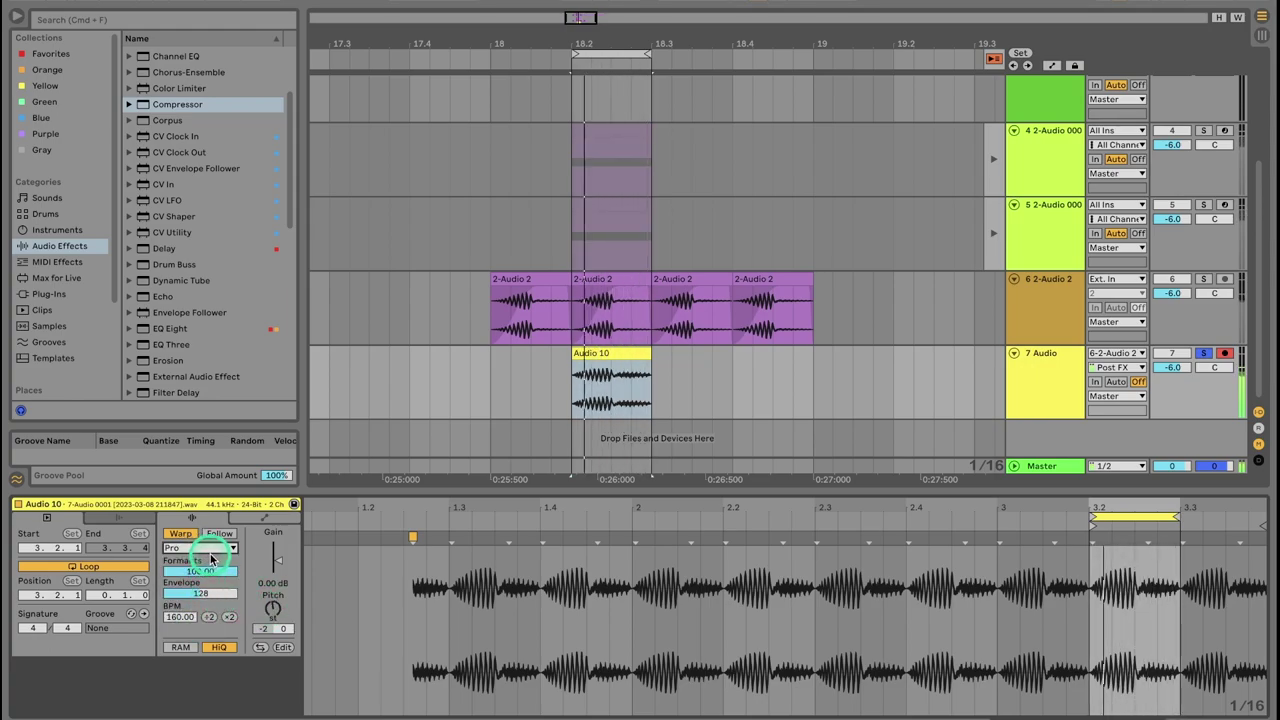
drag(211, 578, 212, 569)
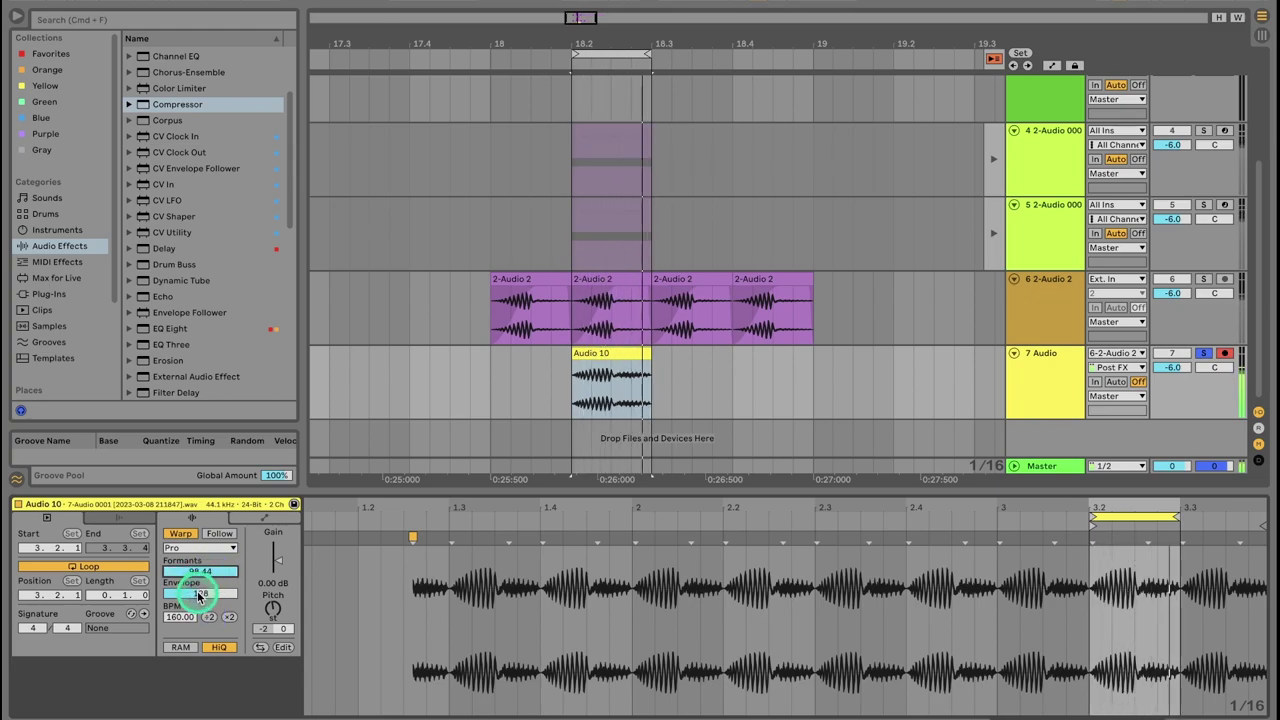
drag(201, 573, 206, 586)
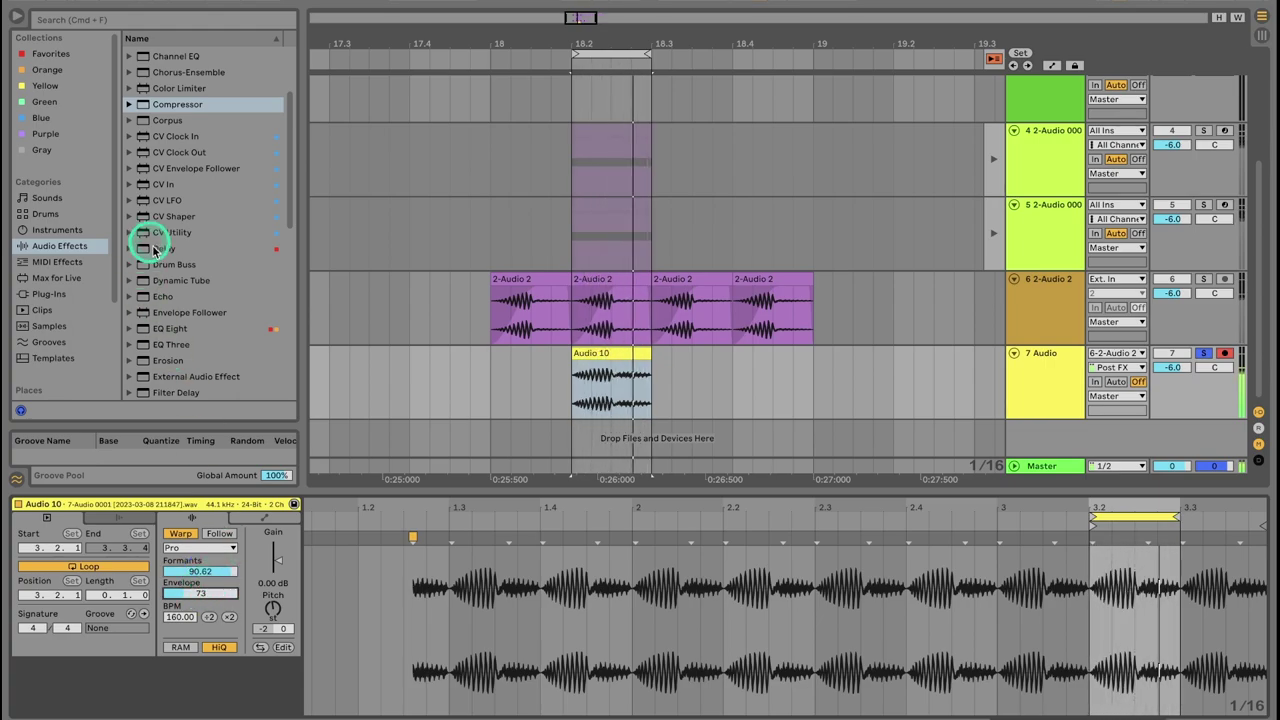
Step: Add a second EQ Eight to track 7, with band 6 at 2.20 kHz, +4.83 dB and band 4 at 40 Hz, -2.85 dB, Q 1.29
double_click(170, 328)
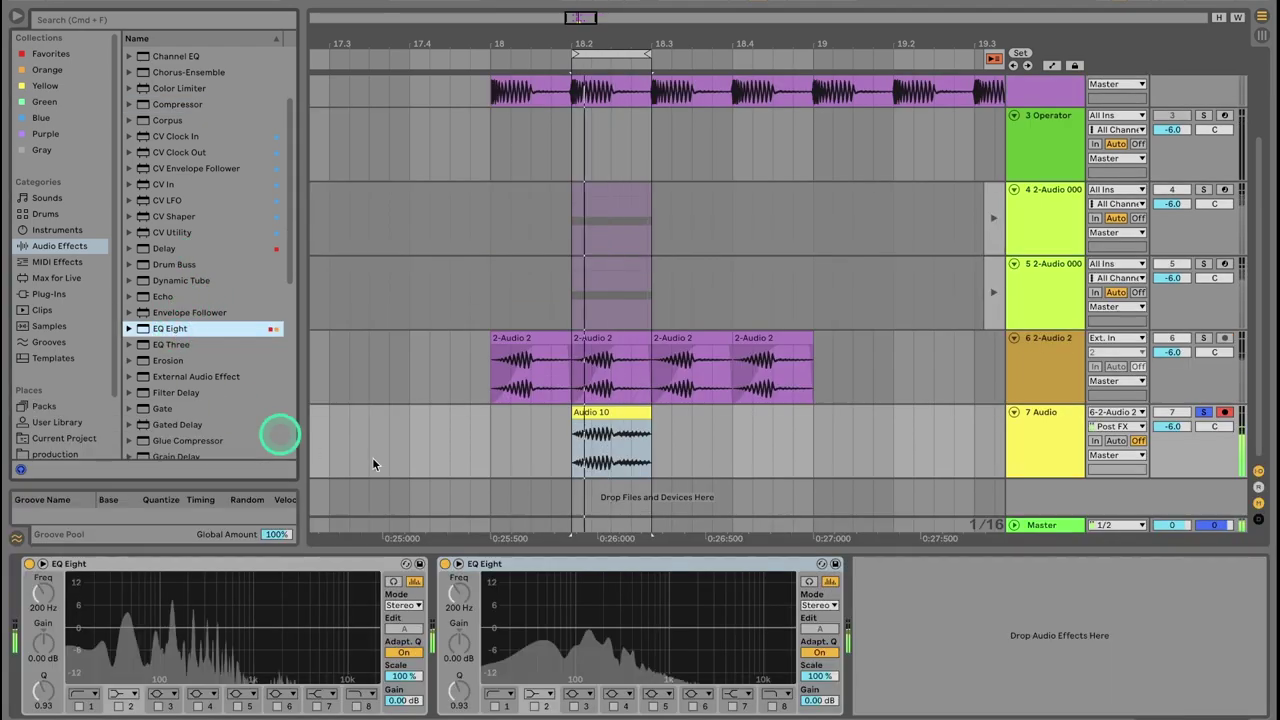
click(694, 708)
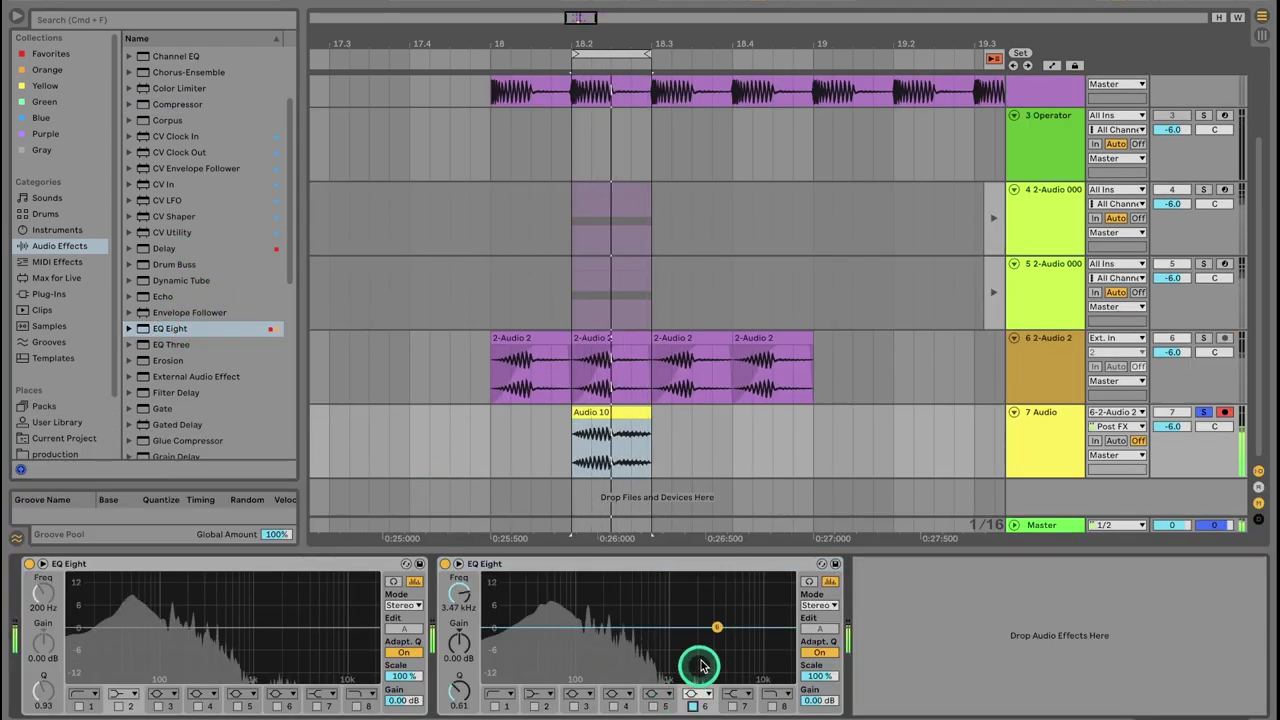
drag(716, 630, 686, 589)
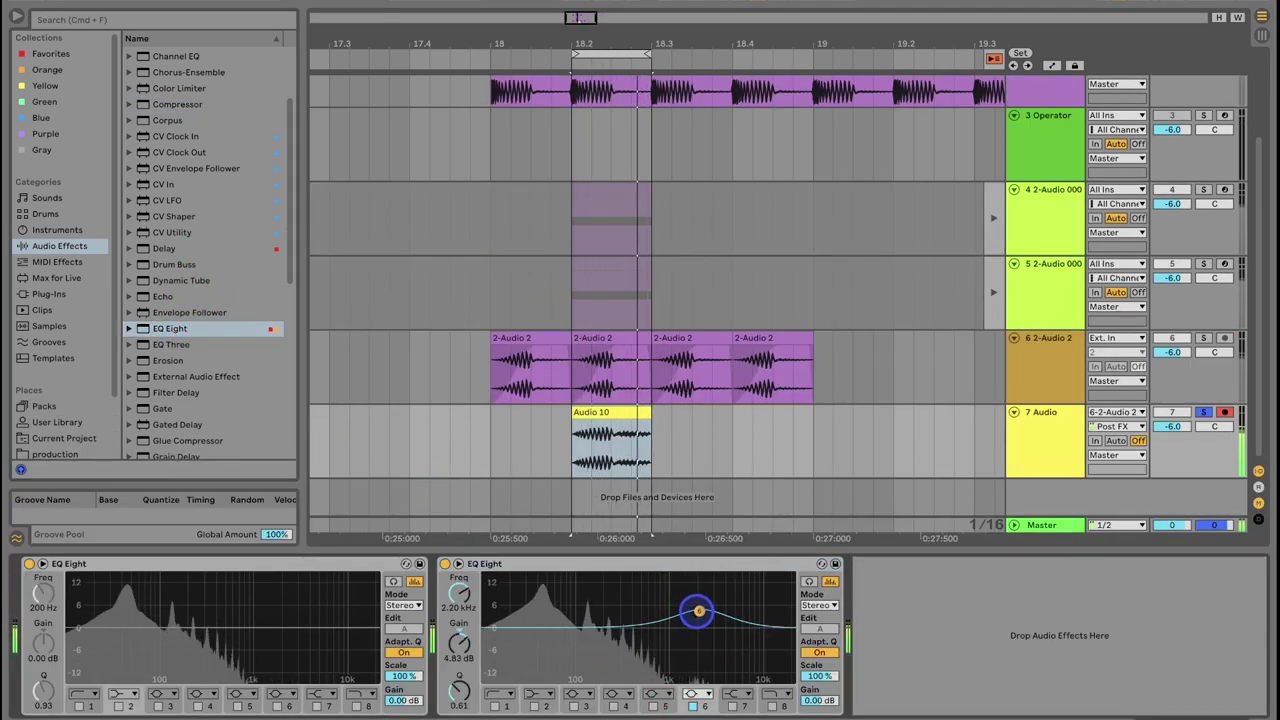
drag(462, 693, 462, 703)
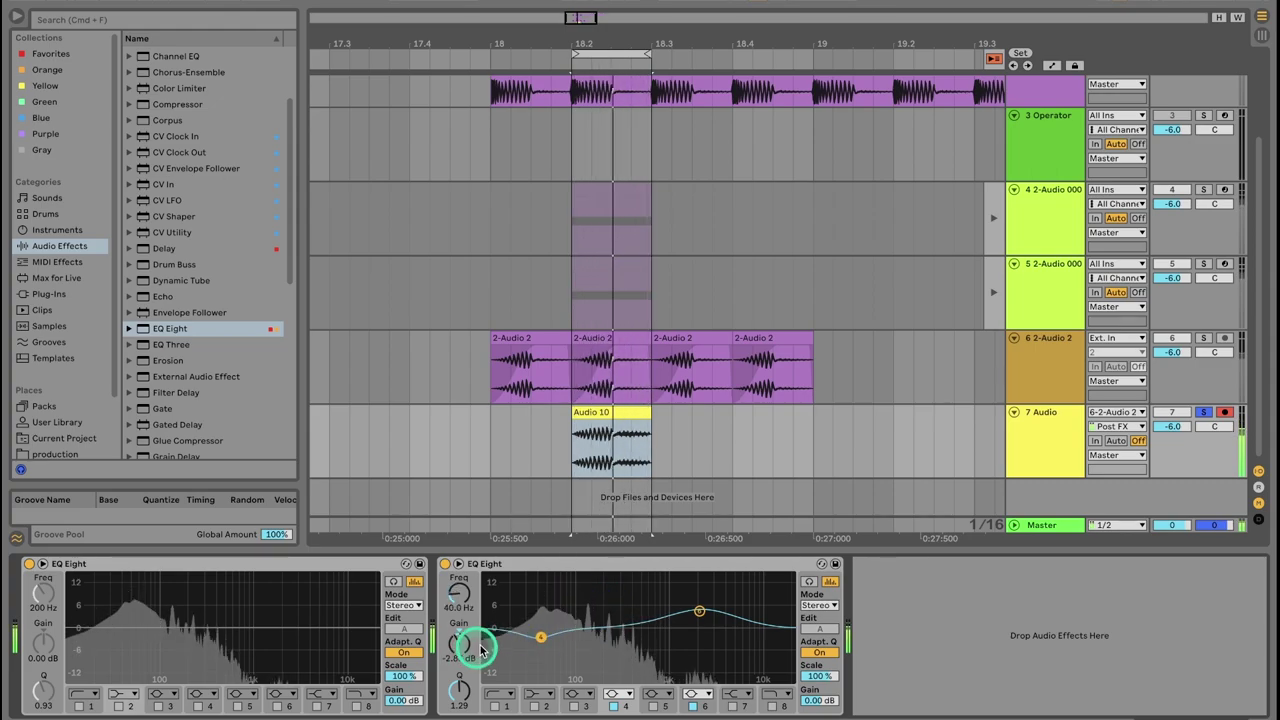
Step: Delete the source track 6-2-Audio 2 and solo tracks 4 and 5 together with the recorded layer
click(1058, 352)
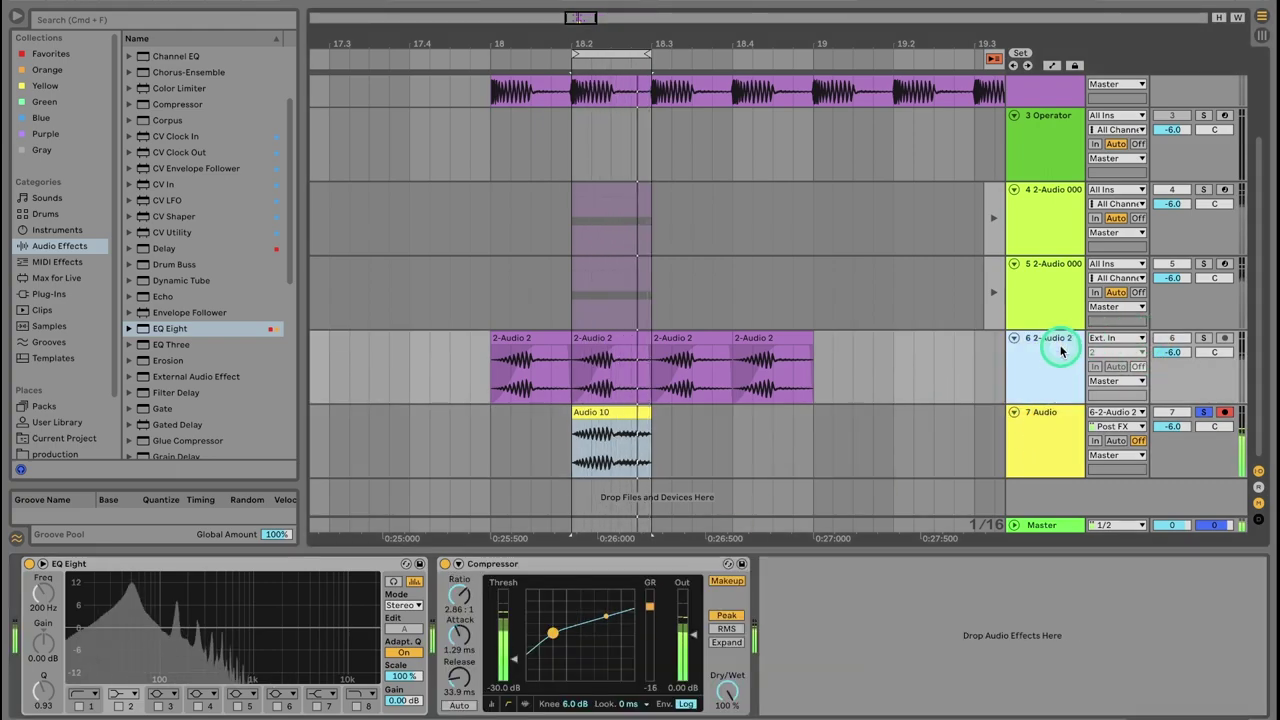
key(Delete)
click(1206, 263)
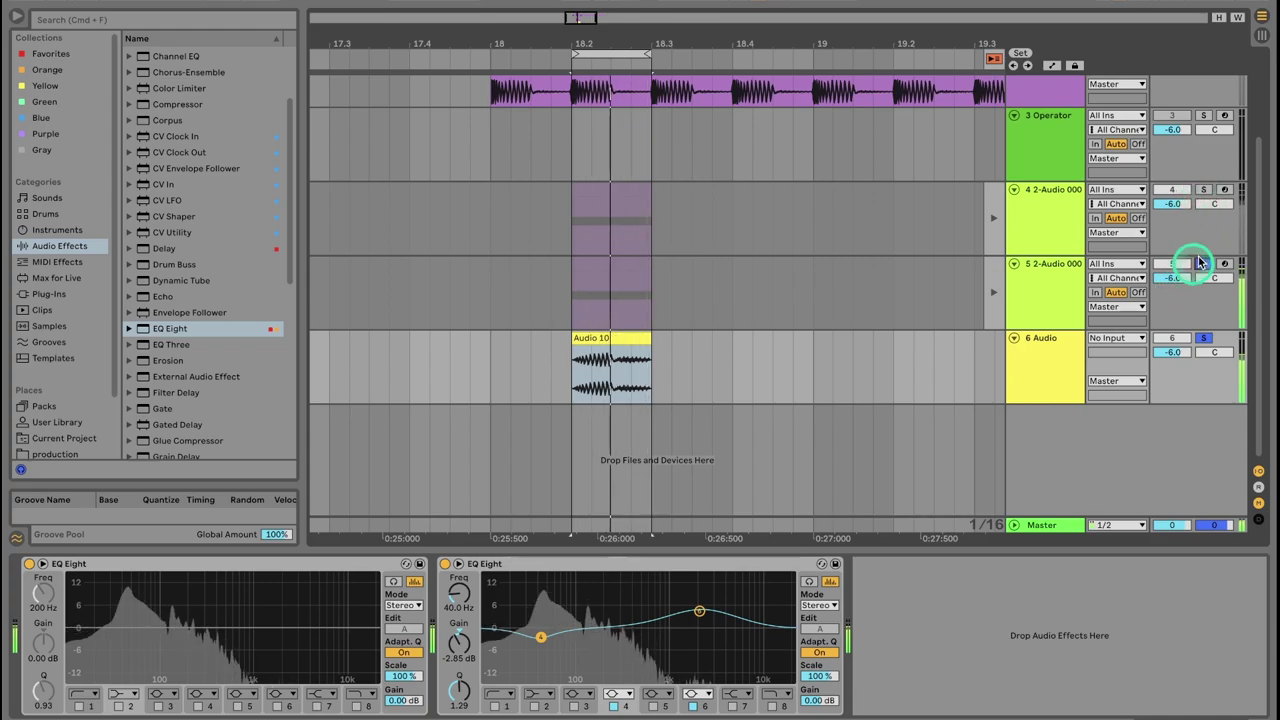
click(1205, 190)
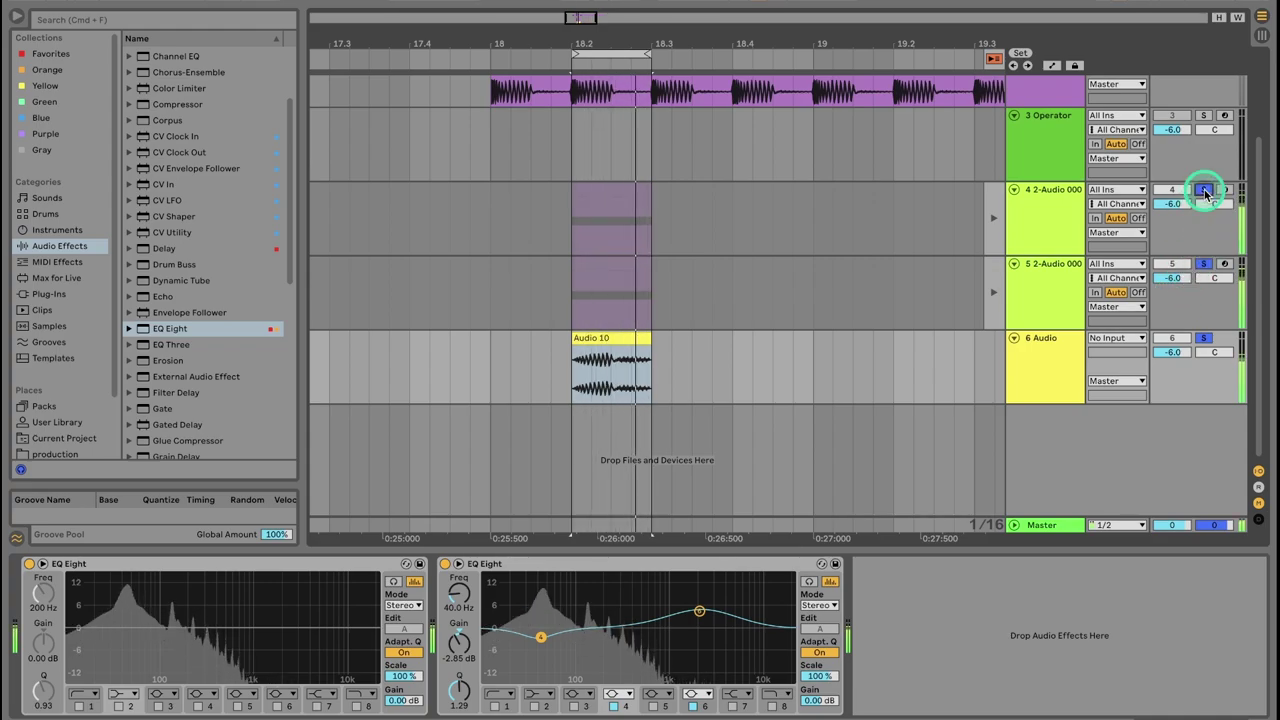
key(XF86AudioRaiseVolume)
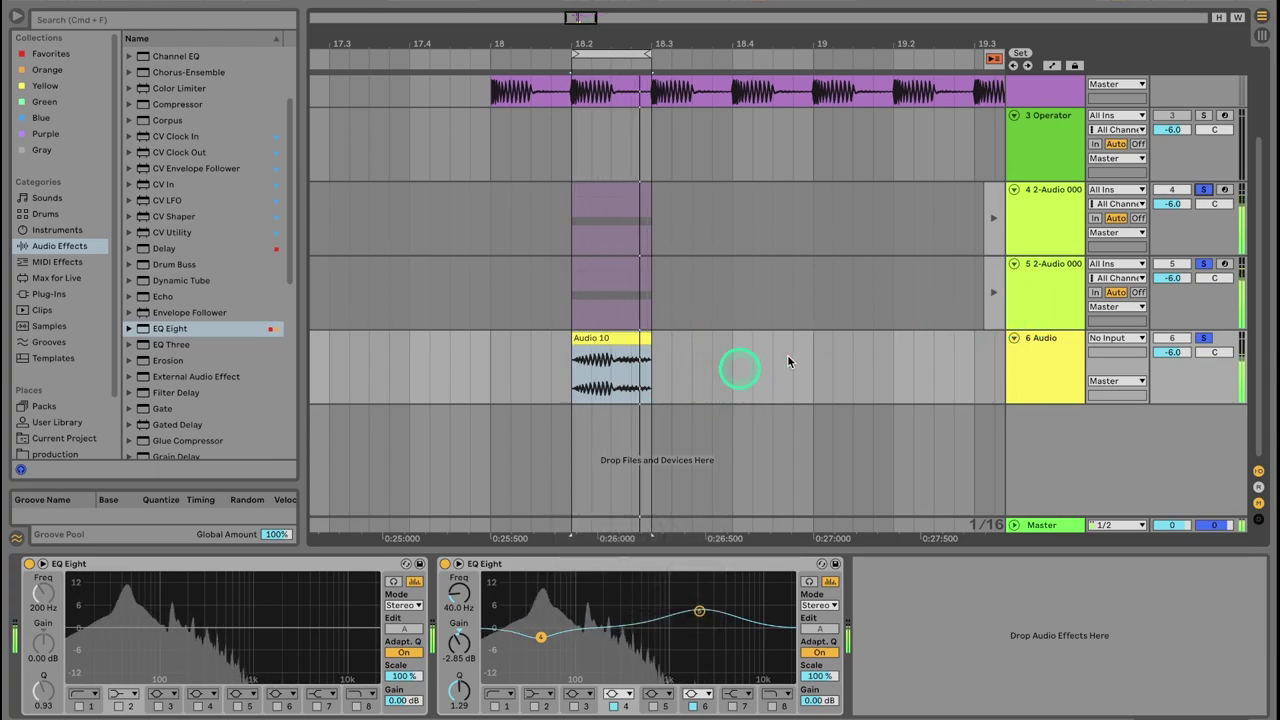
Step: Group tracks 4 to 6, rename the group Kick and select its first 2-Audio track
click(1055, 283)
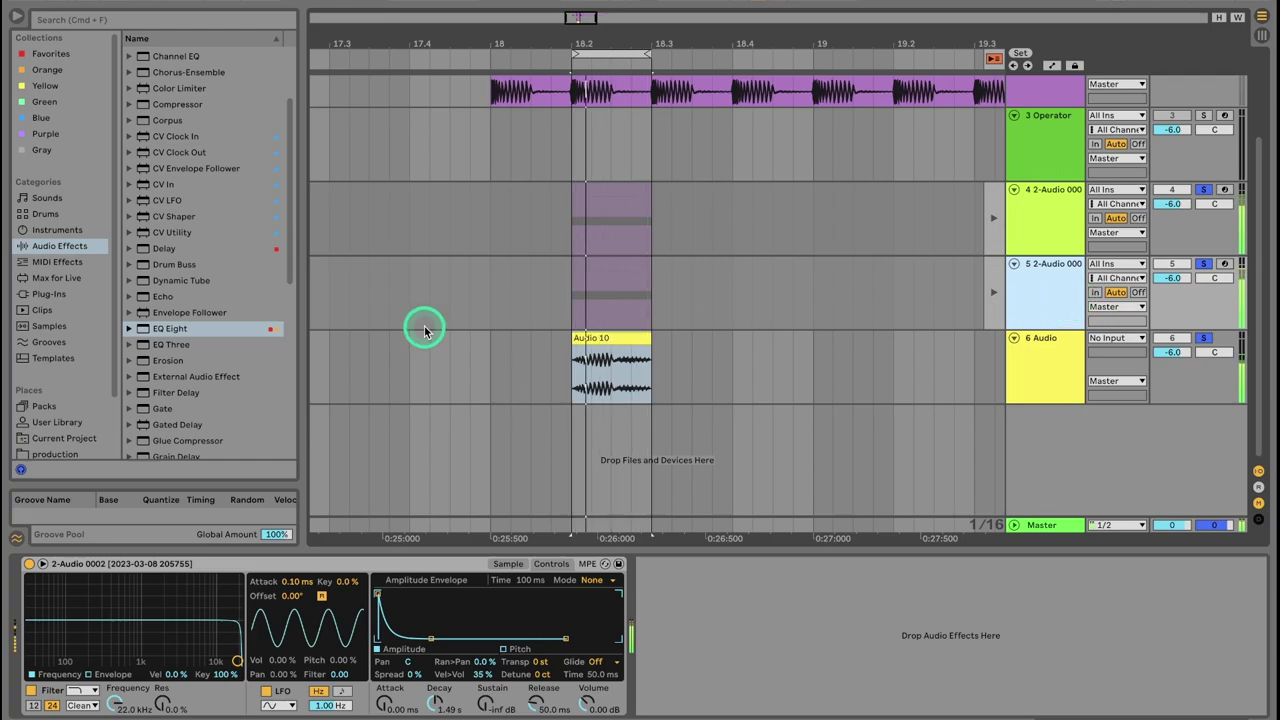
click(1020, 360)
shift+click(1037, 217)
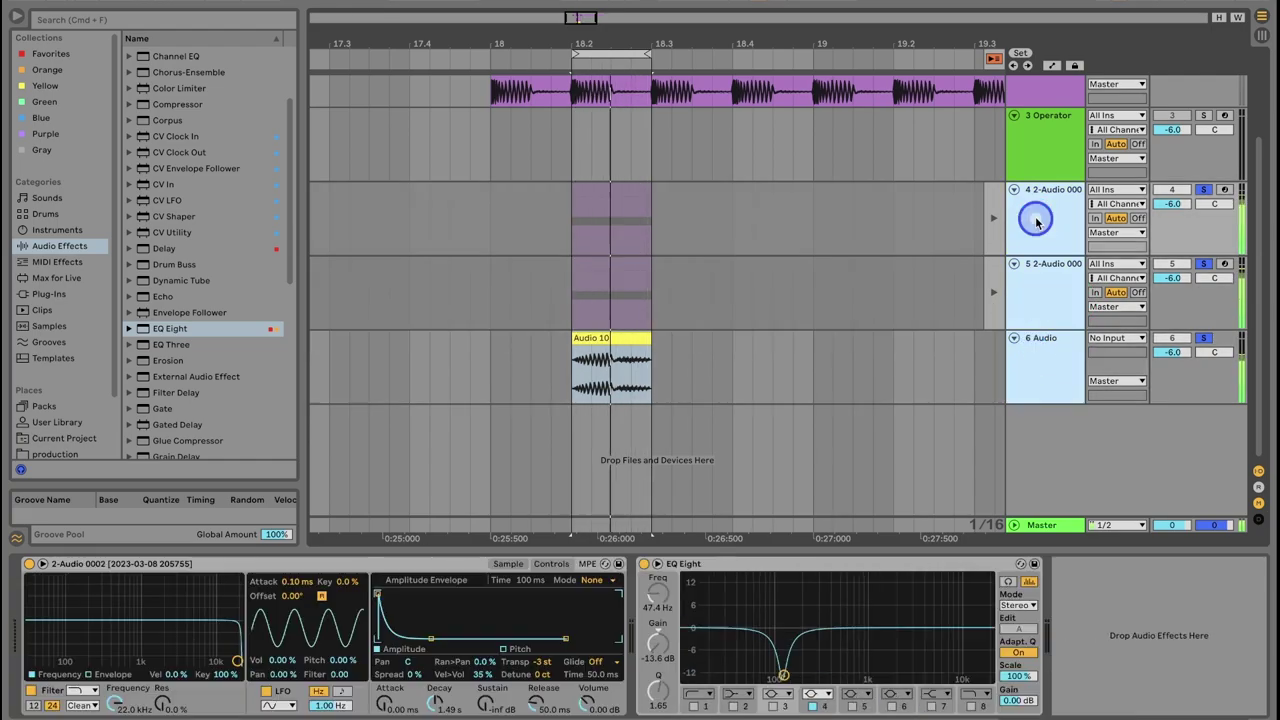
key(super+g)
click(1038, 211)
key(super+r)
text(Kick)
key(Return)
click(1040, 289)
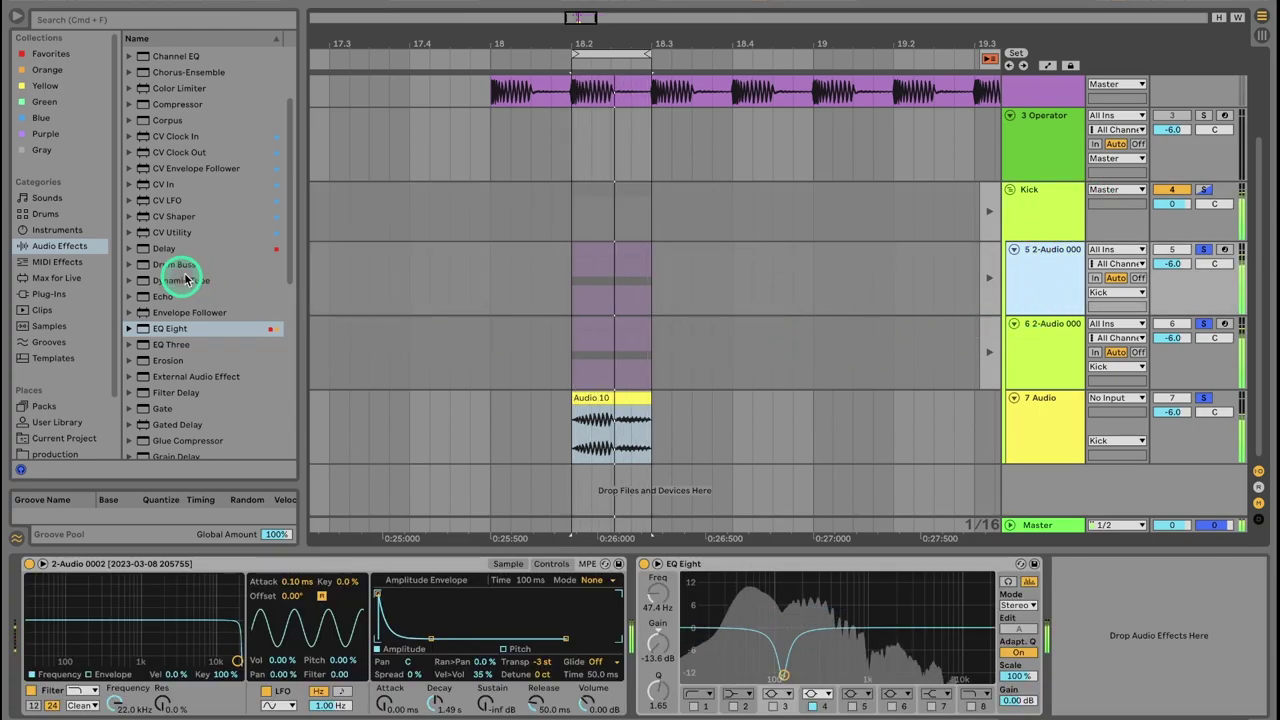
Step: Insert a new return track, switch to Session View and select return A
scroll(177, 284, up, 3)
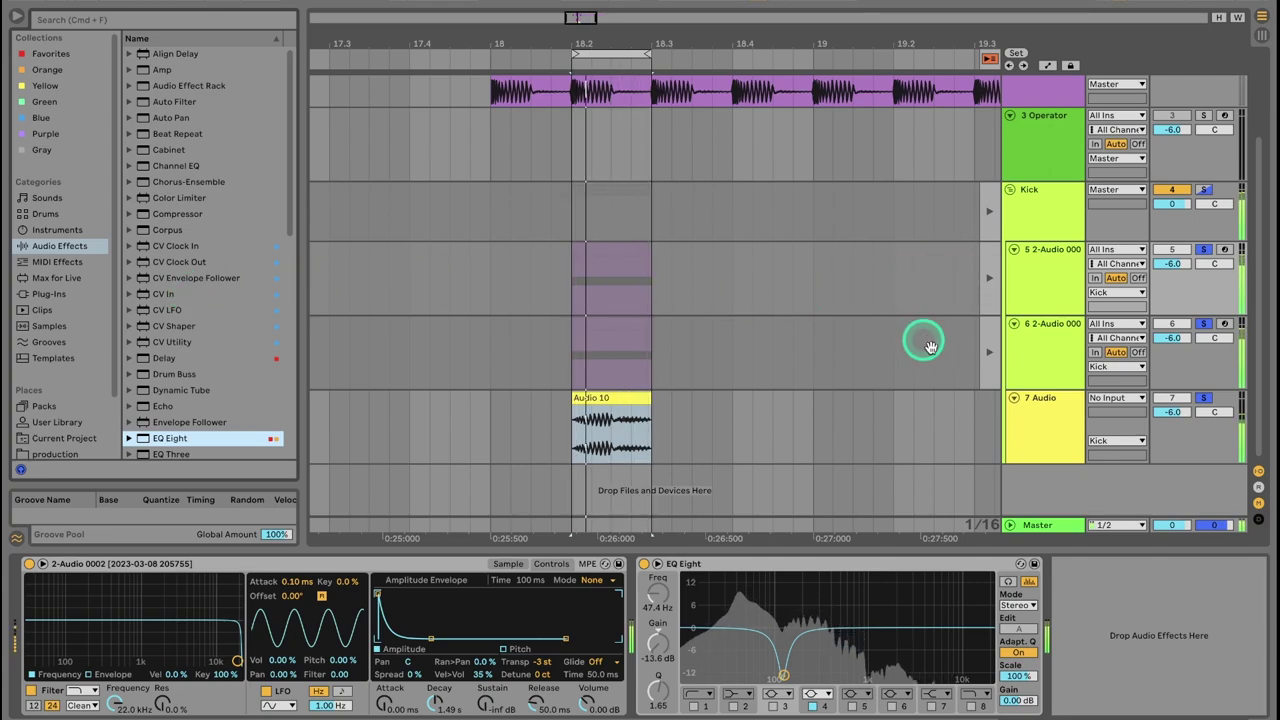
key(super+alt+t)
key(Tab)
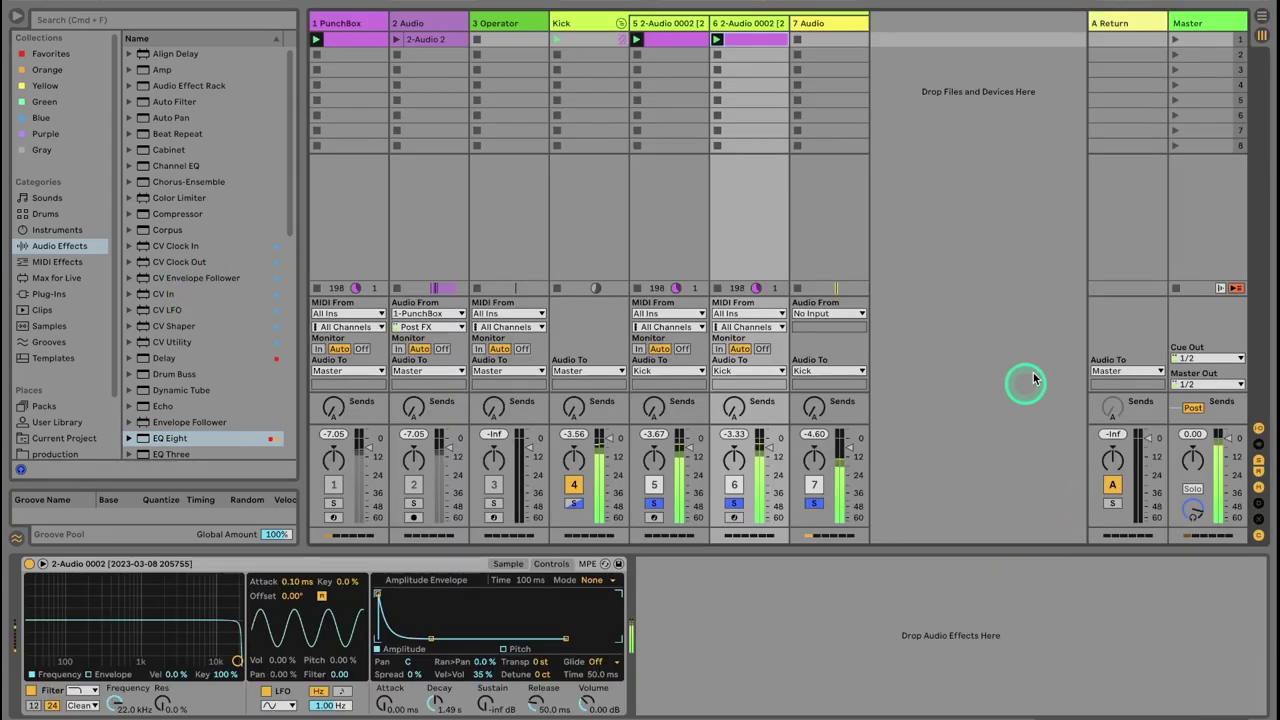
click(1140, 23)
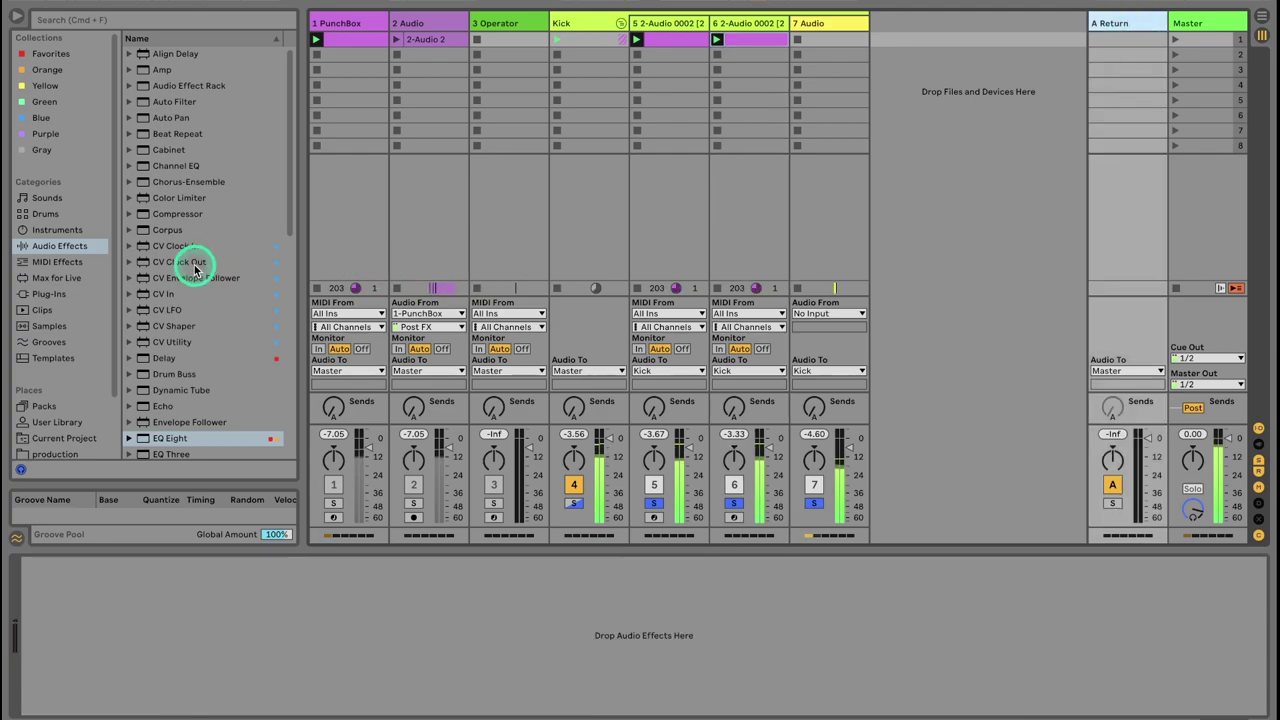
Step: Load the Redoptor2 plug-in from the 03 Drive Amp Saturator folder onto return track A
click(52, 294)
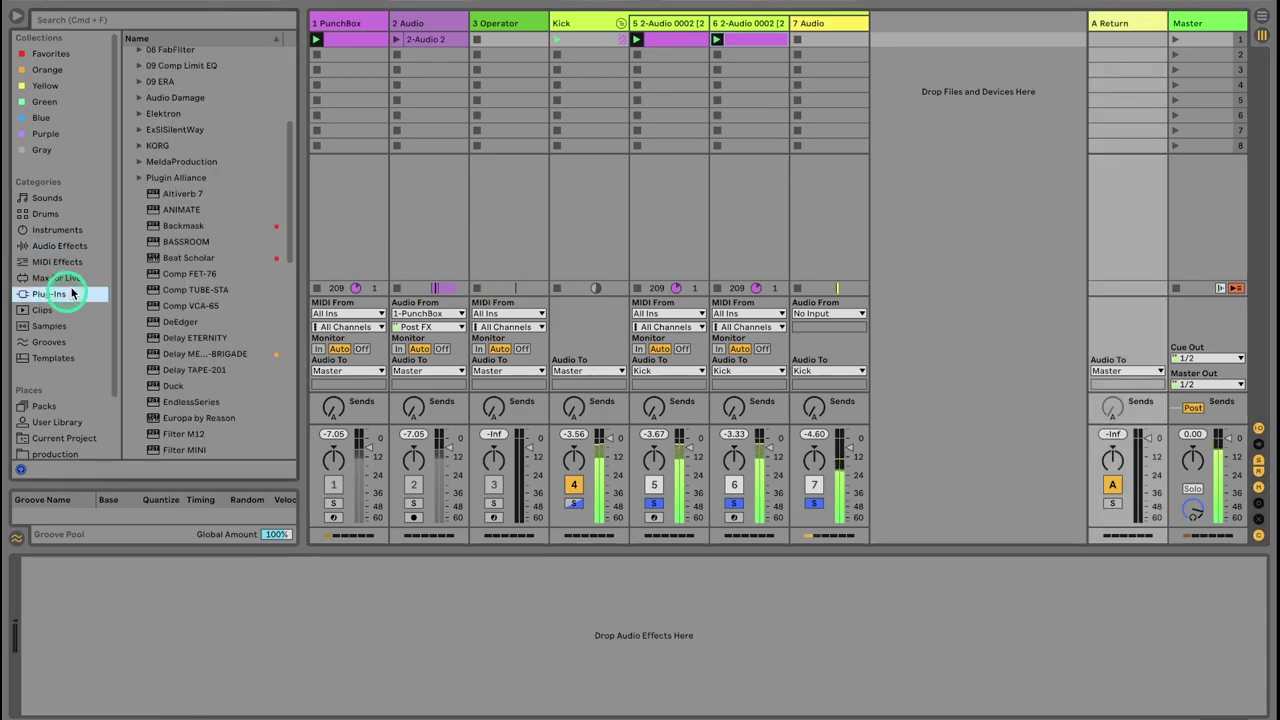
click(139, 158)
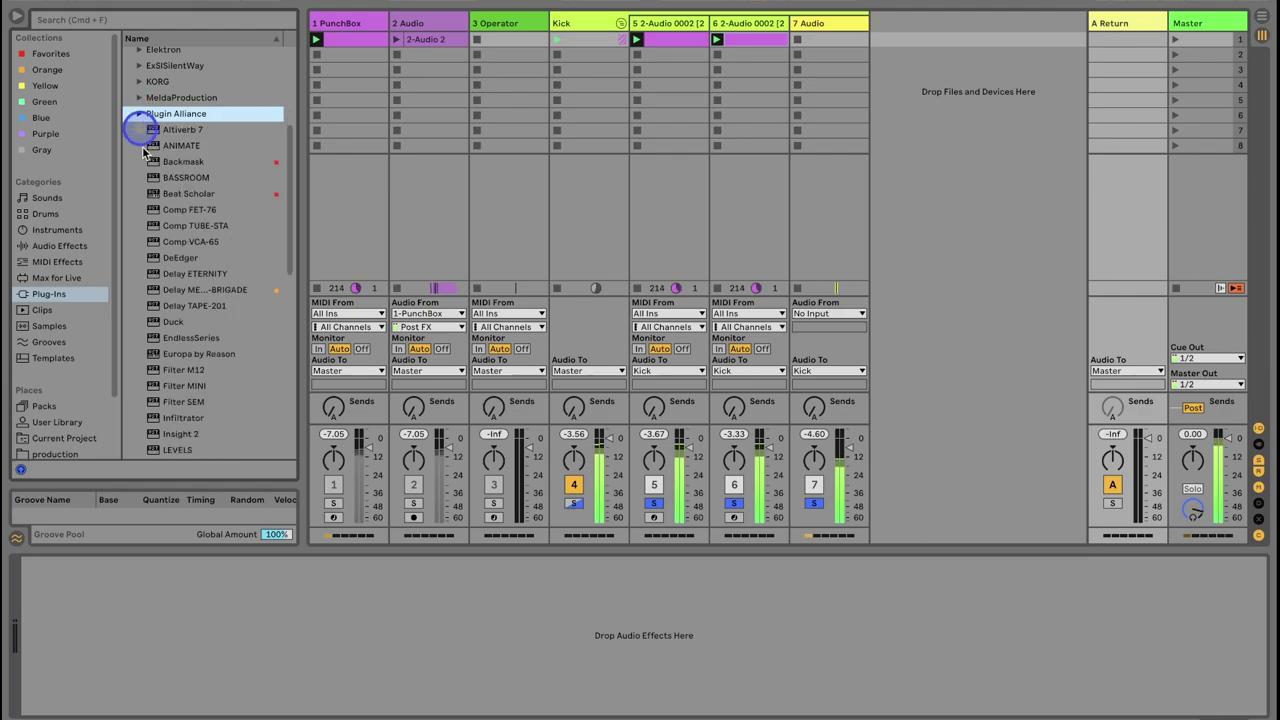
click(139, 113)
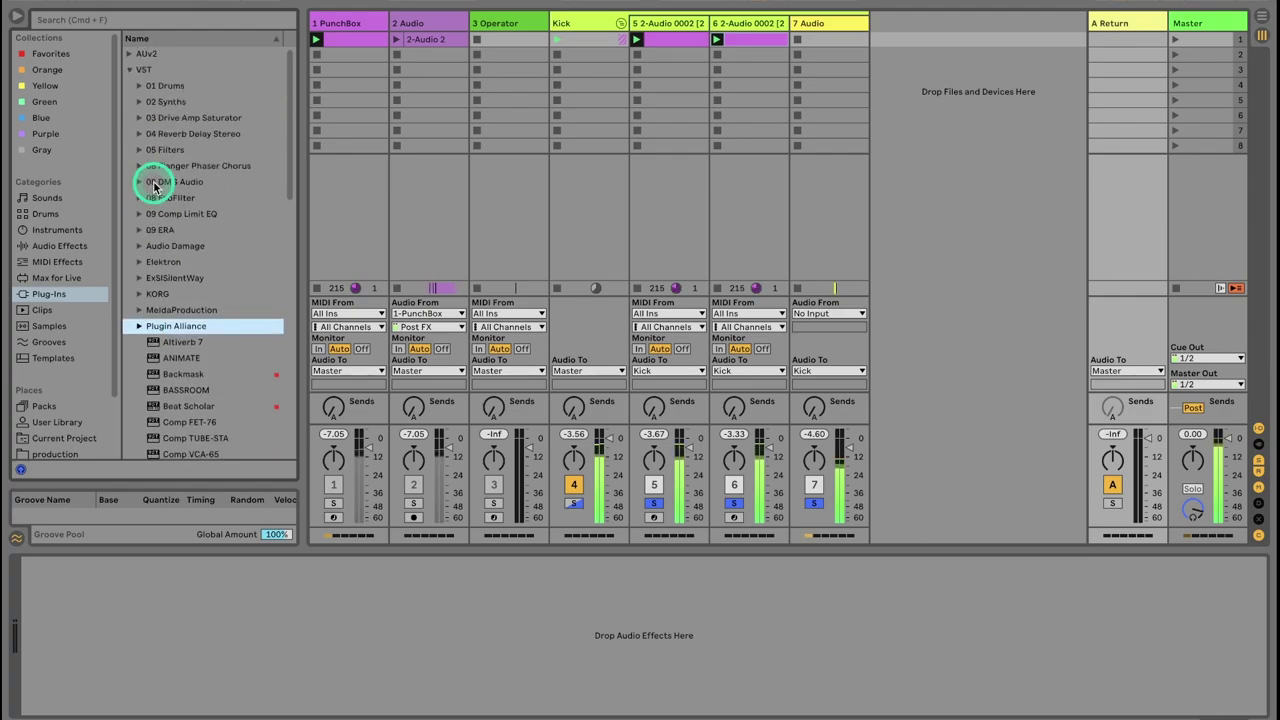
click(141, 118)
scroll(193, 267, down, 5)
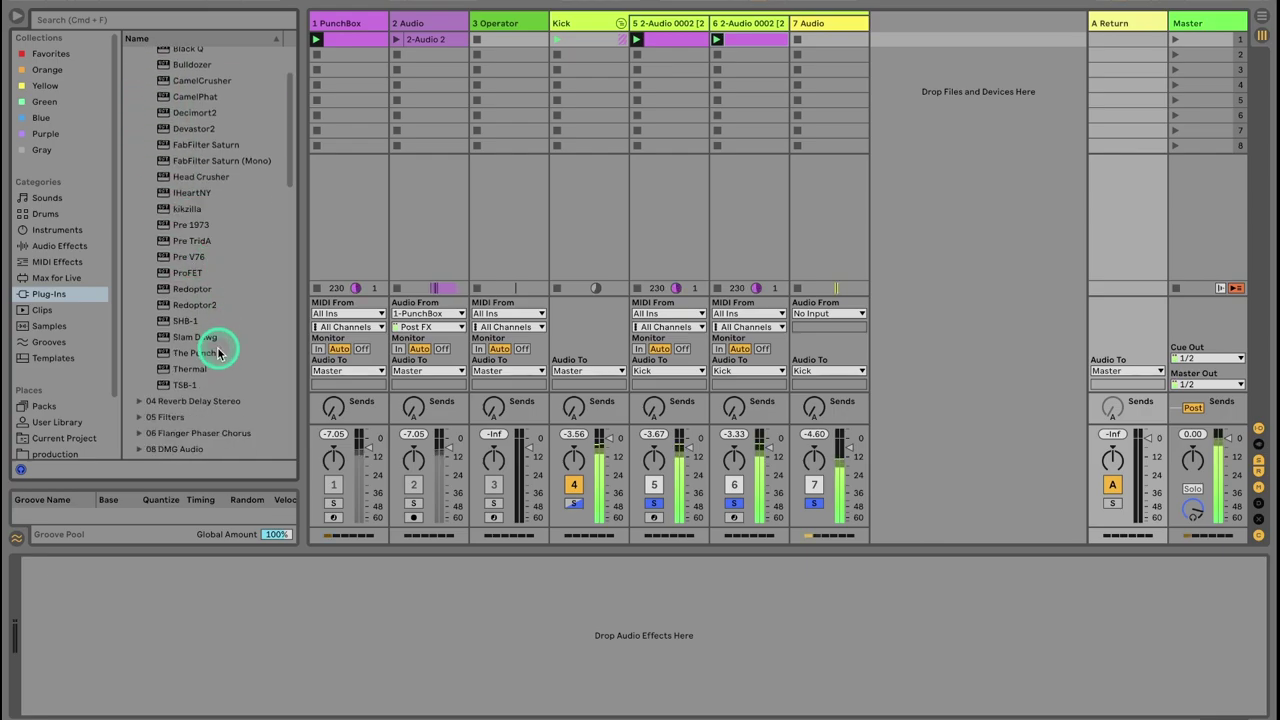
drag(194, 305, 1114, 77)
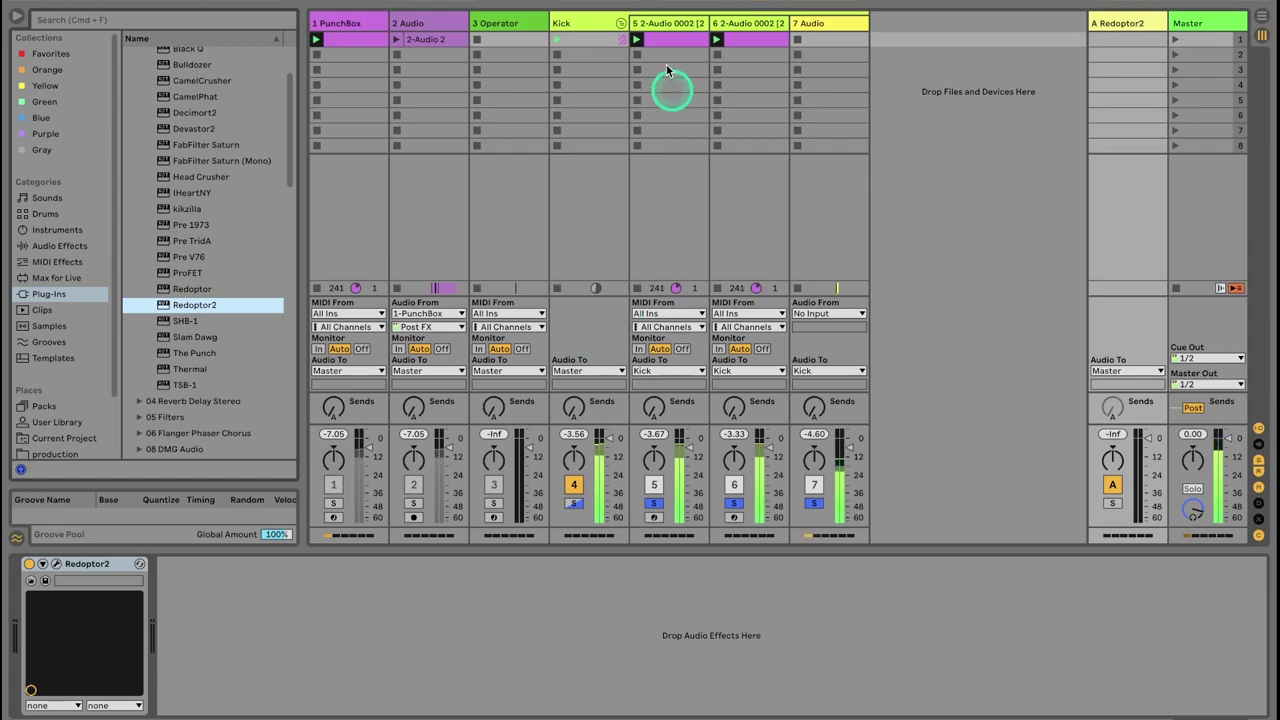
Step: Lower the volumes of kick layers 5 to 7 together and turn up the Kick group's send A
click(674, 23)
drag(849, 447, 849, 461)
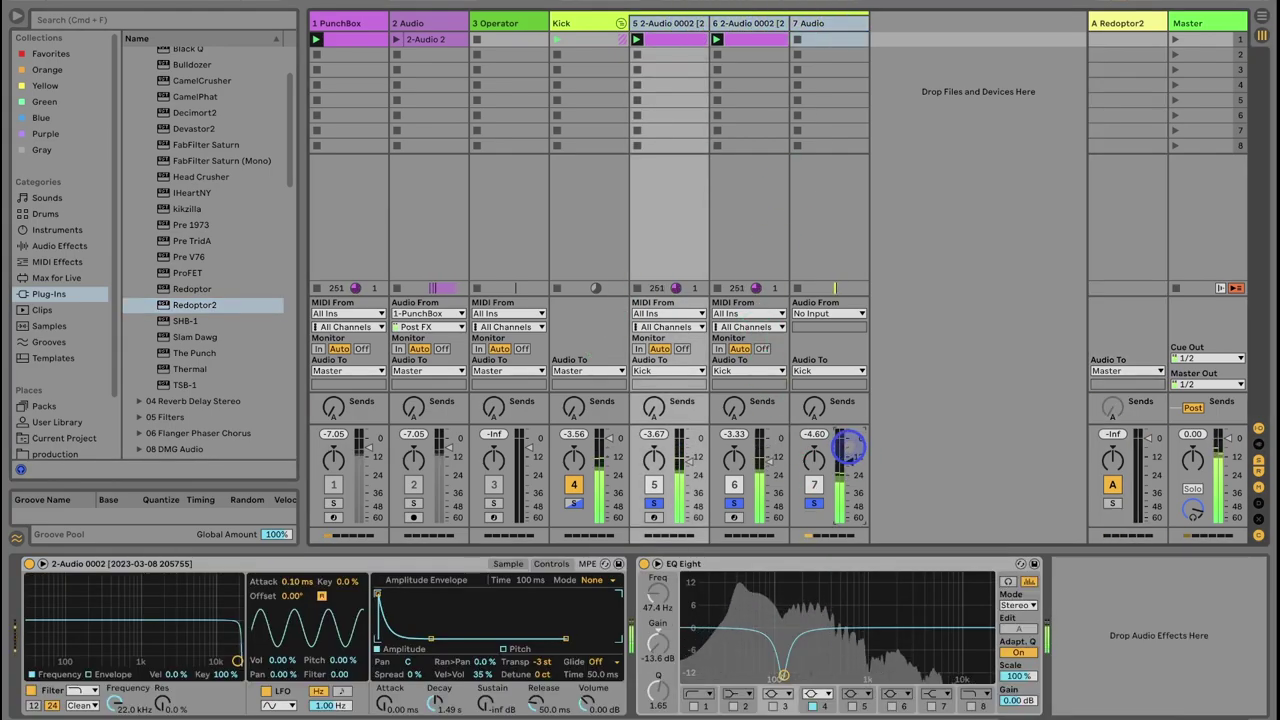
click(1133, 24)
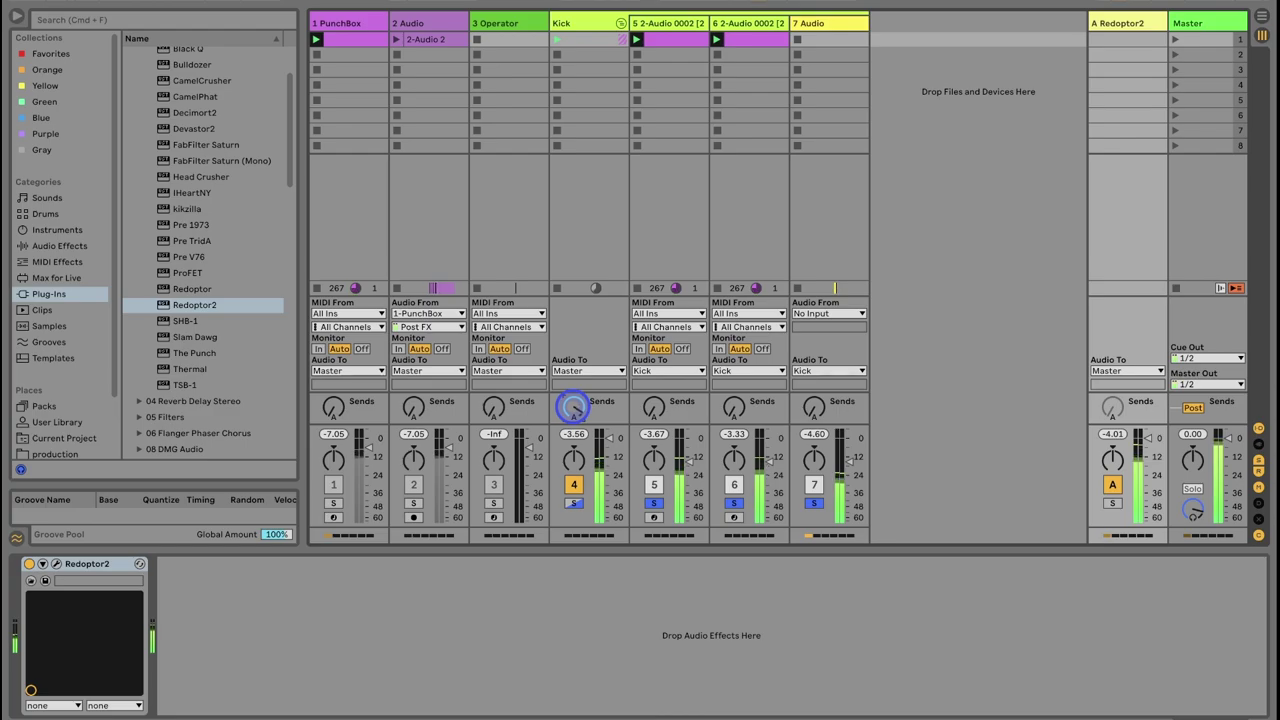
Step: Show the Redoptor2 interface, unsolo the kick layers and solo return track A
click(57, 564)
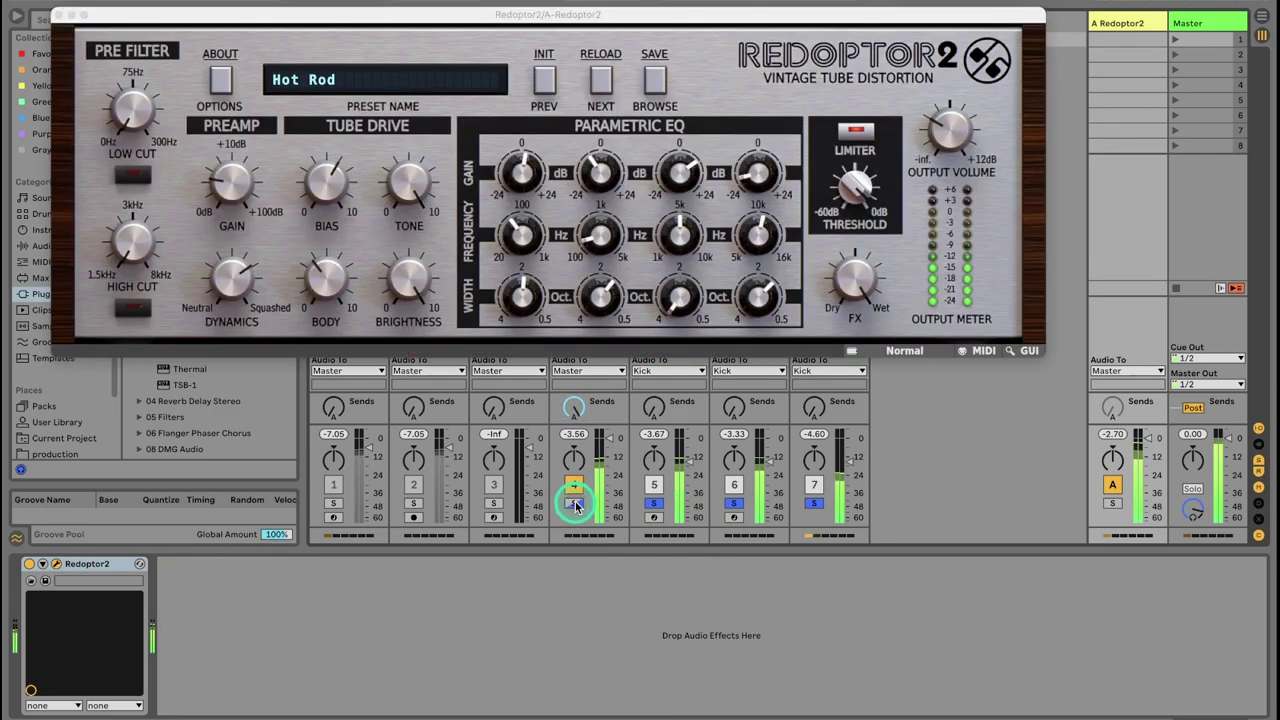
click(653, 502)
click(1112, 502)
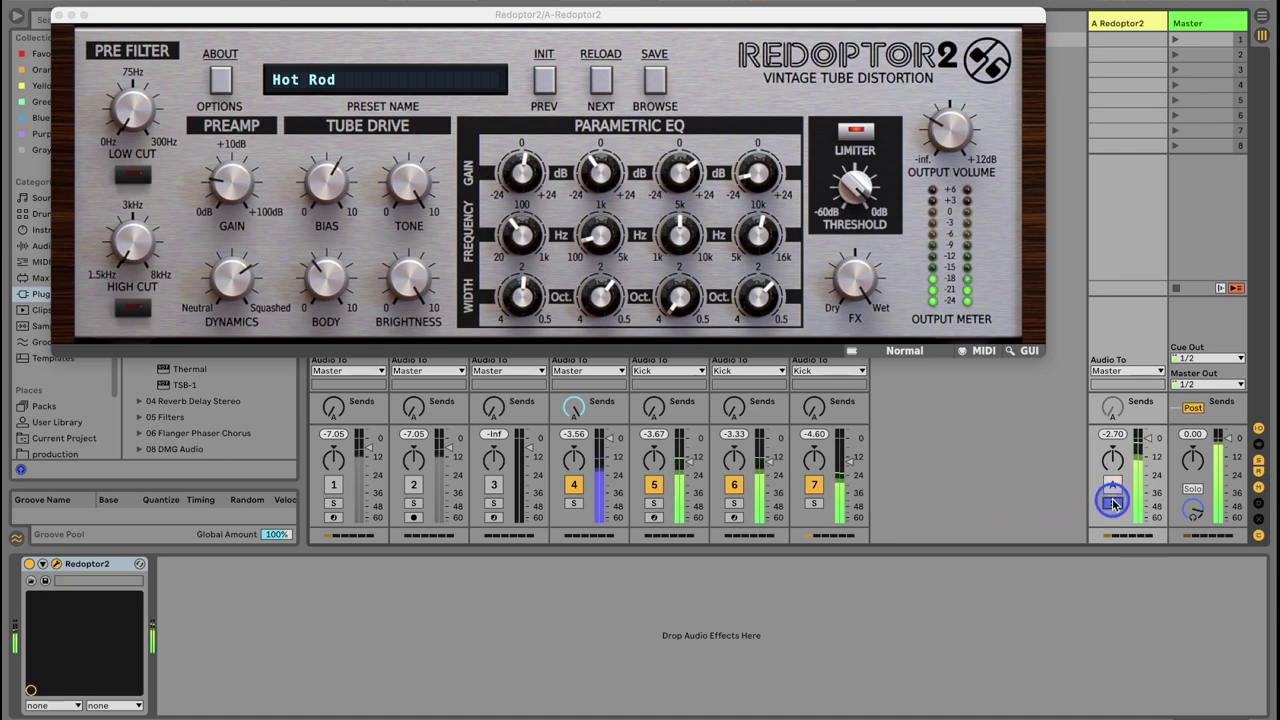
Step: Audition Redoptor2 presets and load Clicky Bastard
click(601, 79)
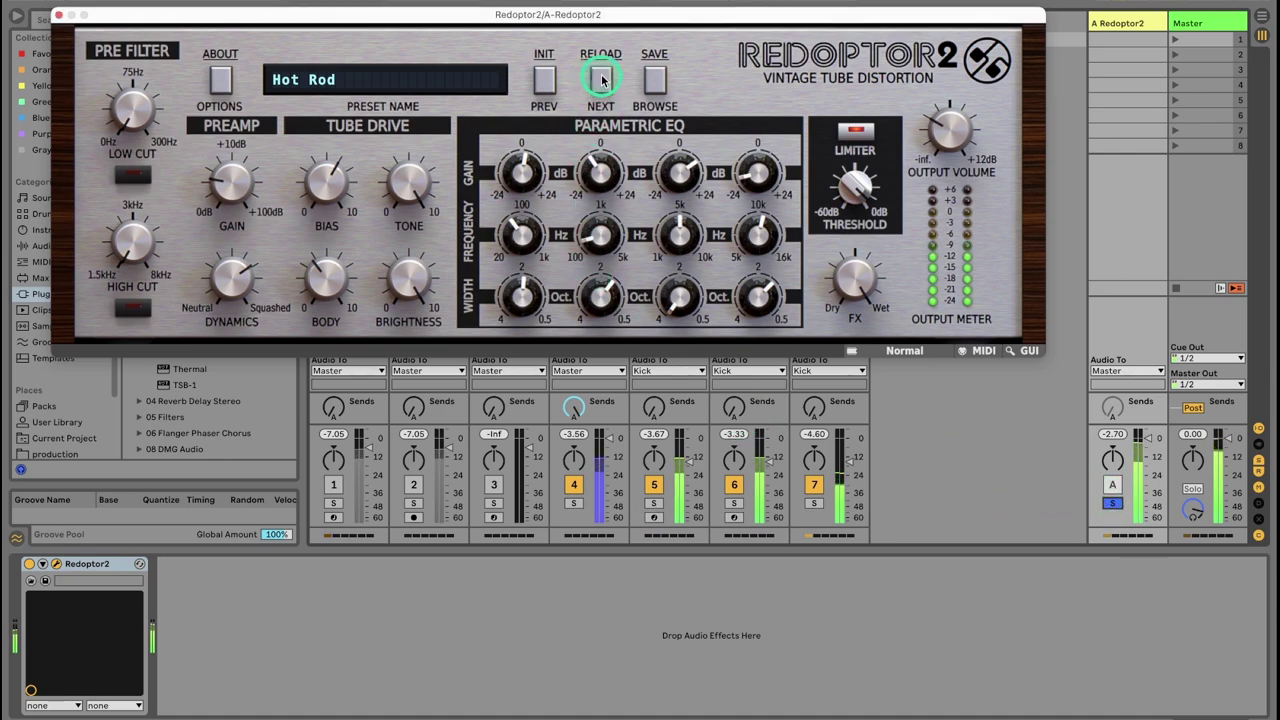
click(601, 79)
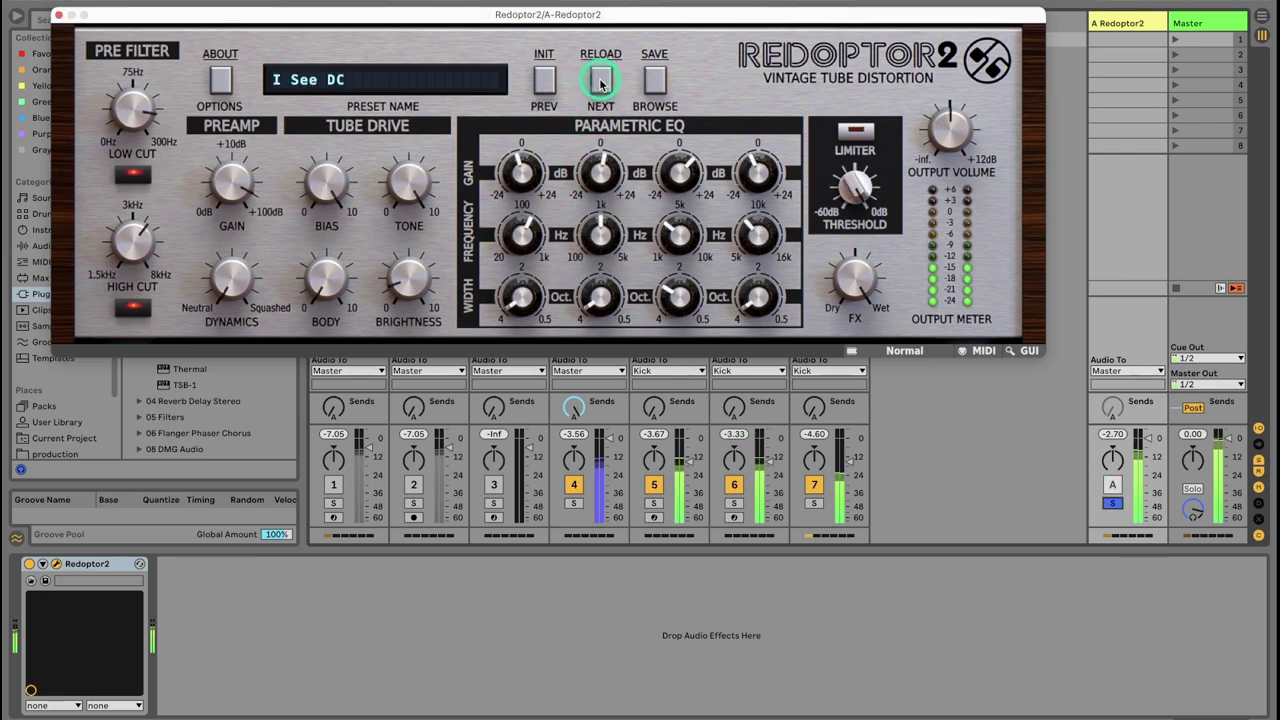
click(602, 80)
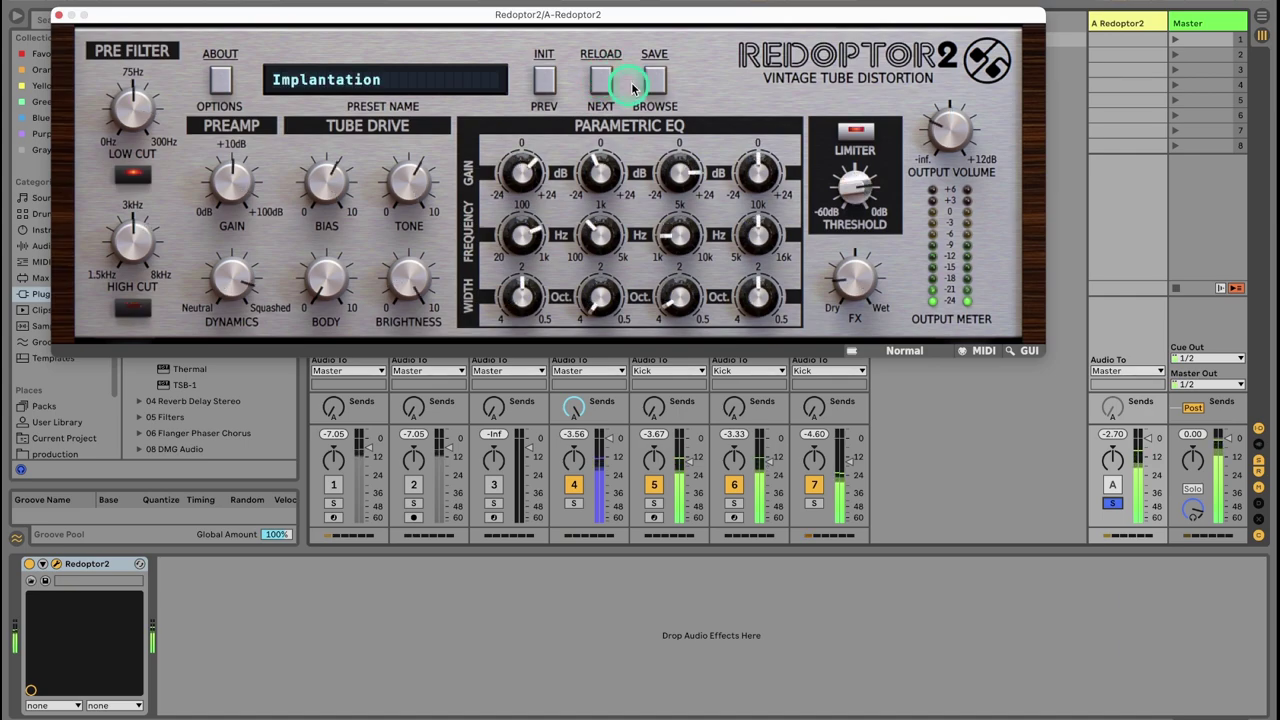
click(654, 80)
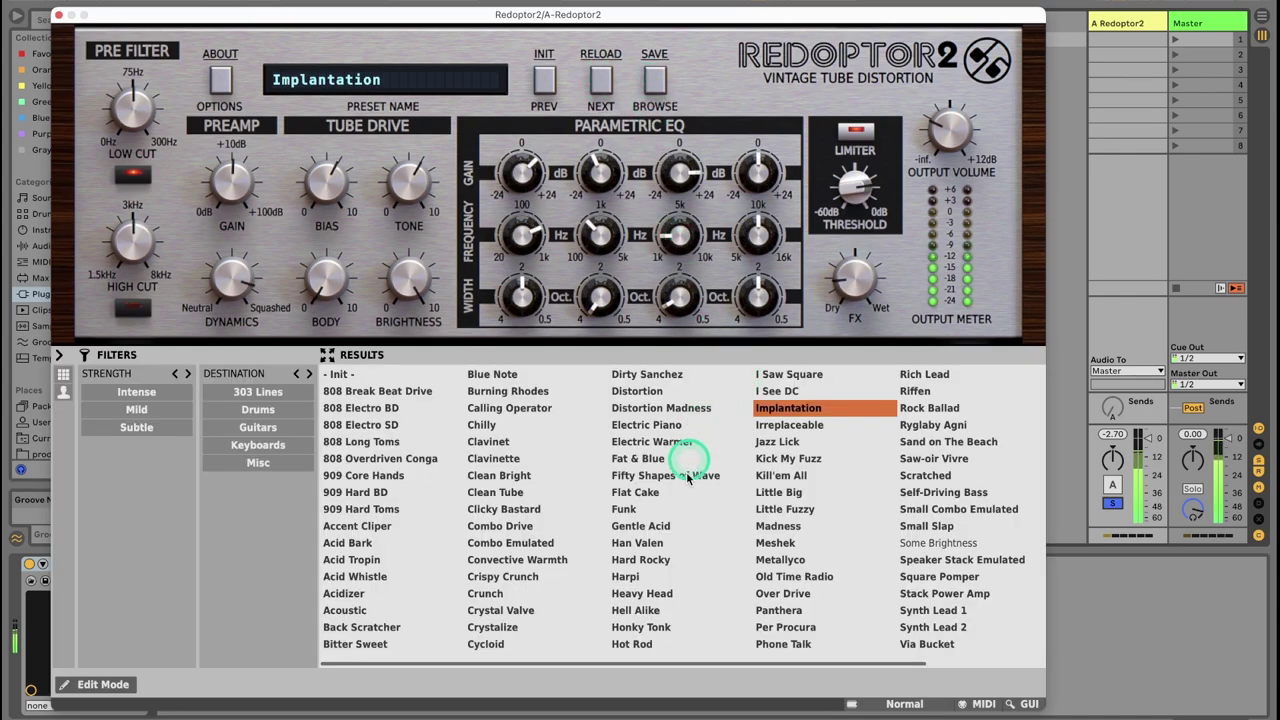
click(533, 412)
click(601, 80)
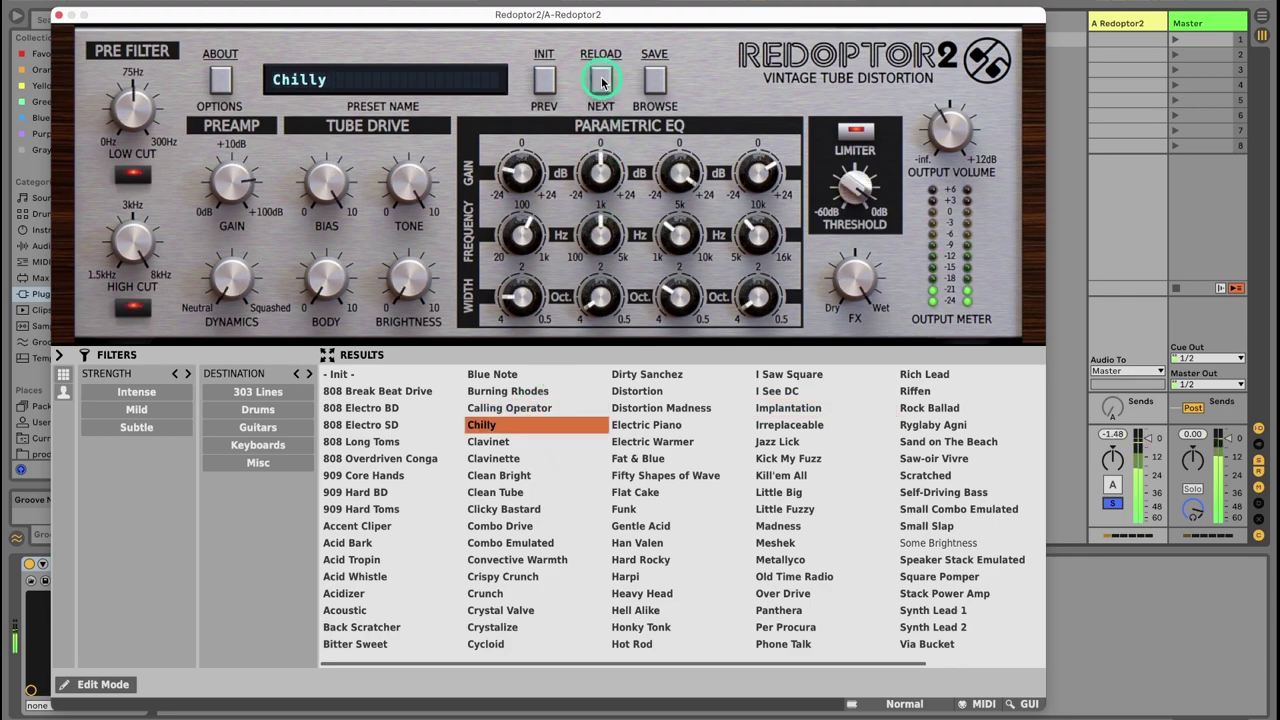
click(601, 80)
click(601, 80)
click(601, 80)
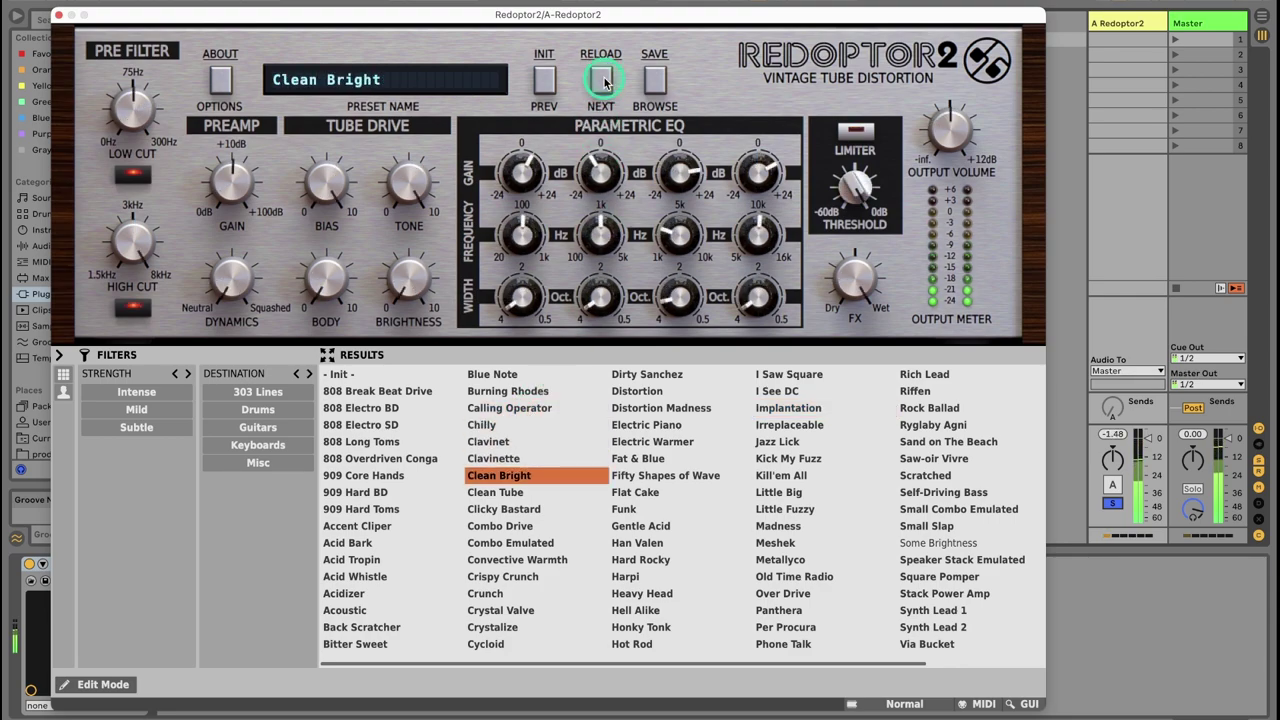
click(601, 80)
click(601, 80)
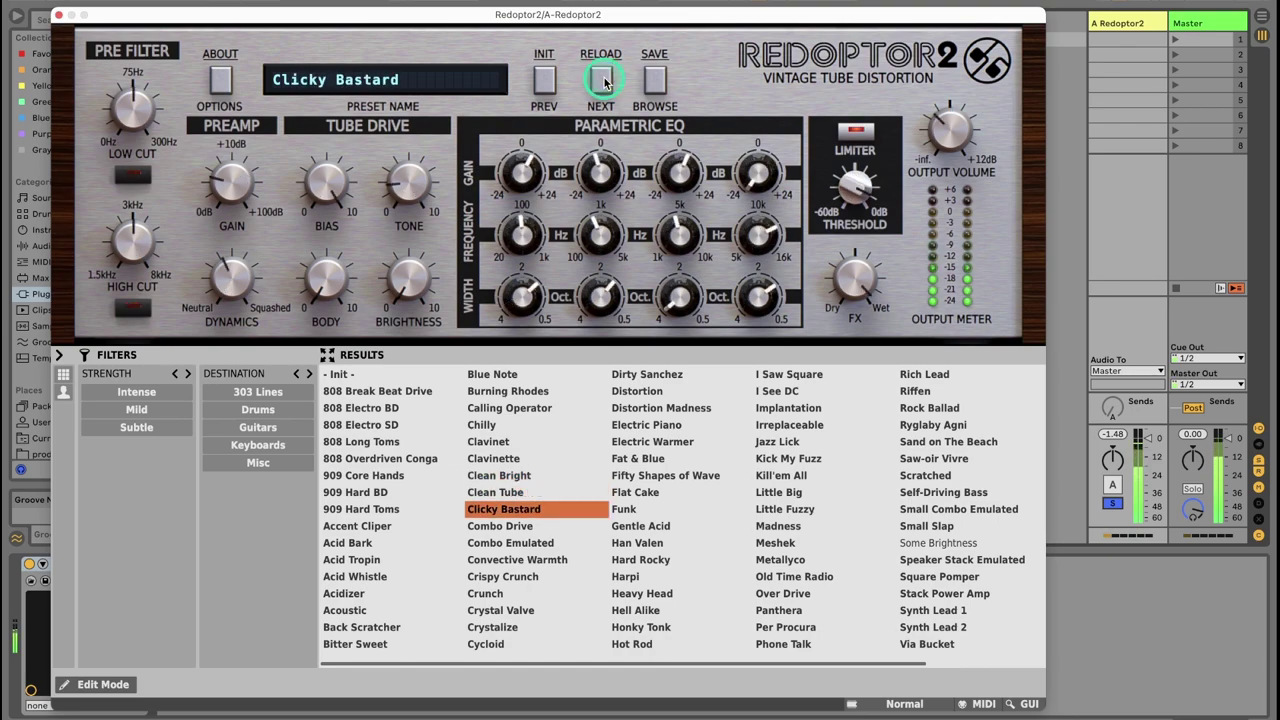
Step: Turn off Redoptor2's limiter, set its output volume to -2.0 dB and adjust the preamp Dynamics
click(855, 127)
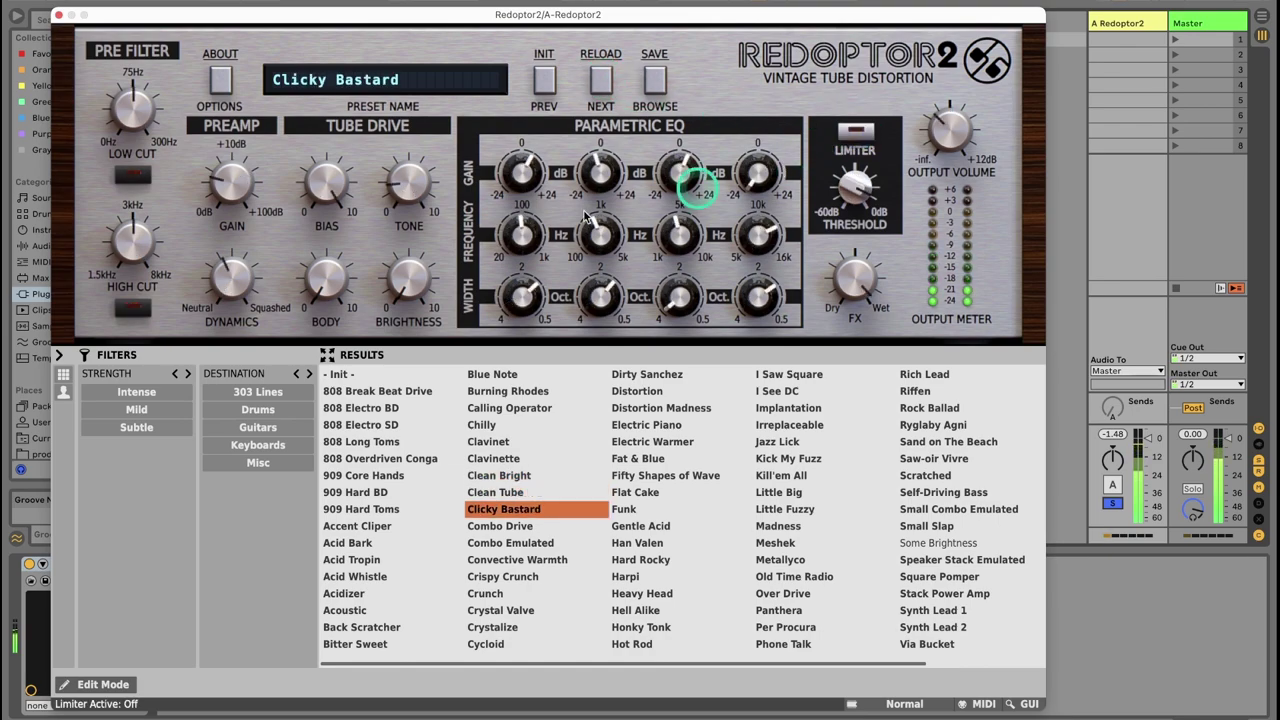
click(958, 118)
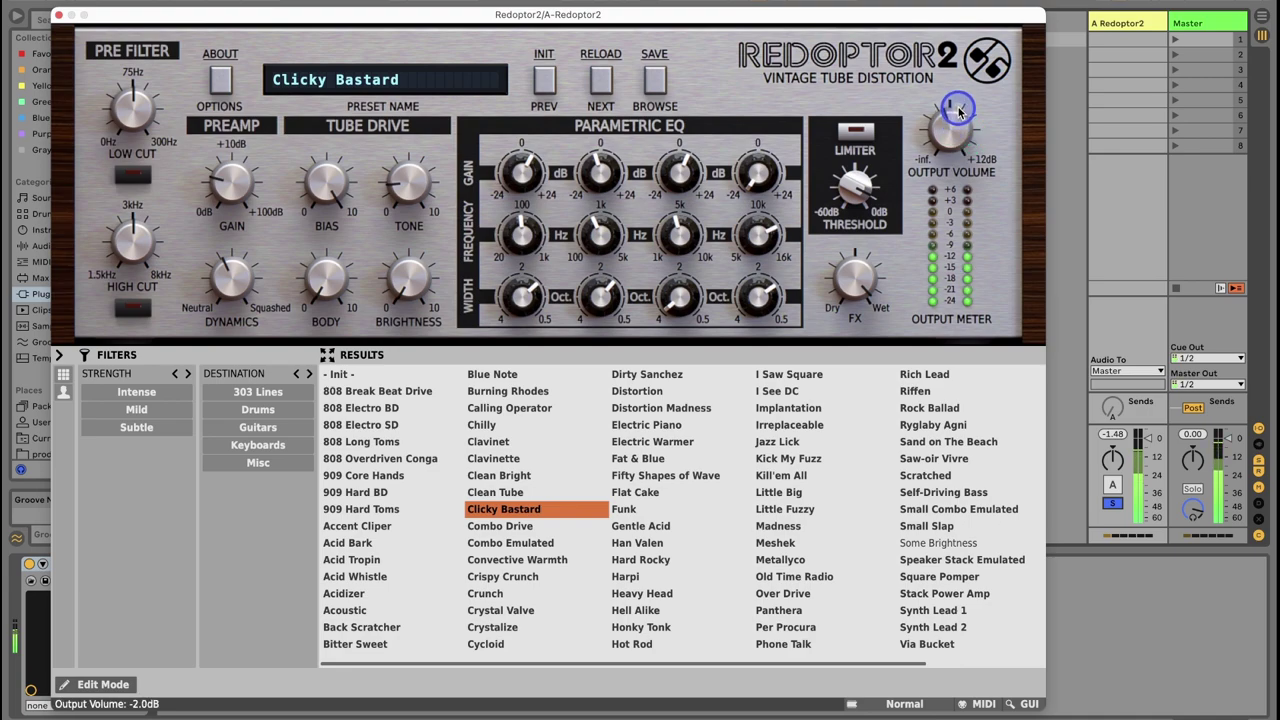
drag(238, 278, 246, 366)
Step: Enable Redoptor2's low cut at 3 Hz and rename return track A as kick med-top
click(97, 178)
drag(155, 167, 155, 196)
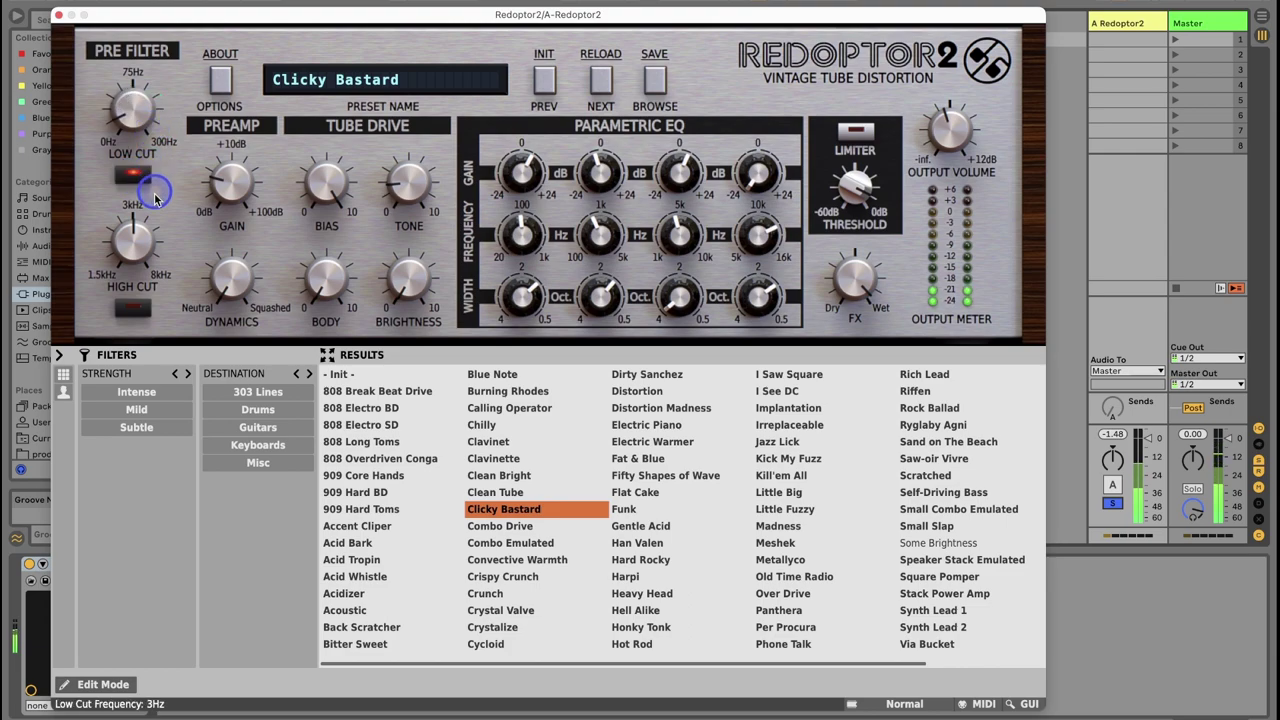
click(1120, 25)
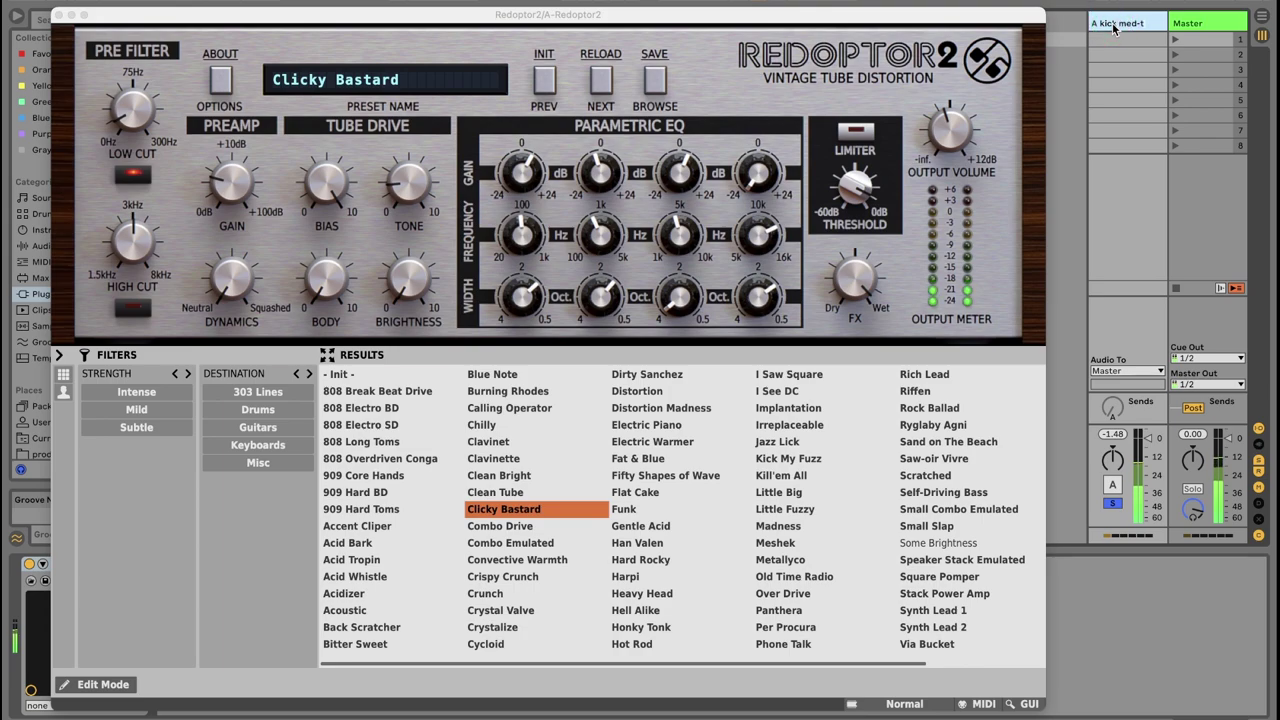
Step: Try Redoptor2's pre-filter high cut at 7 kHz
click(141, 312)
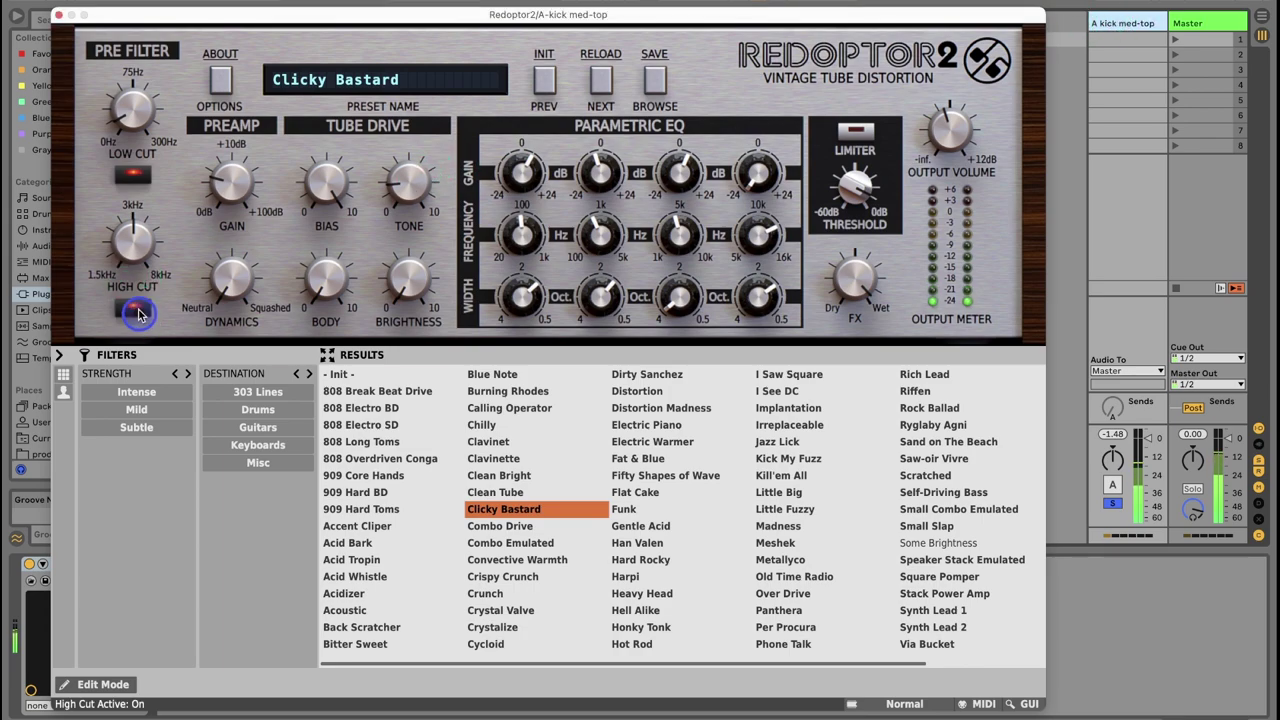
drag(136, 247, 142, 174)
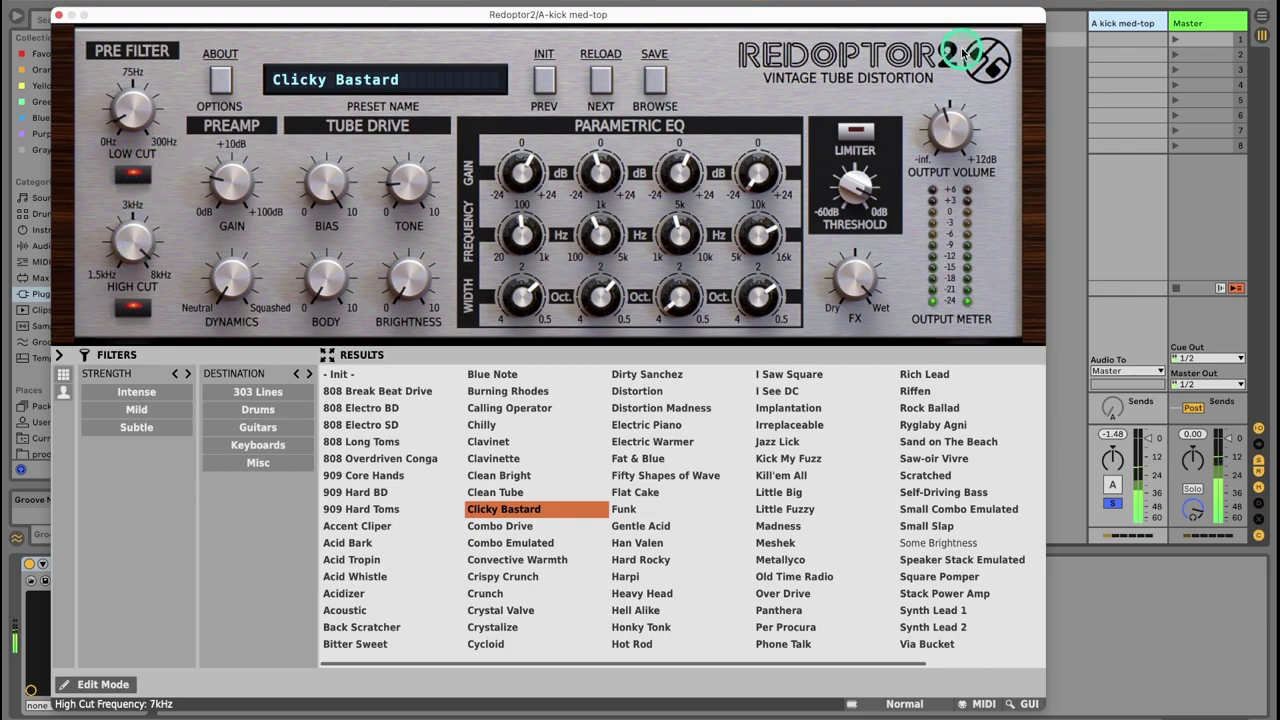
click(133, 306)
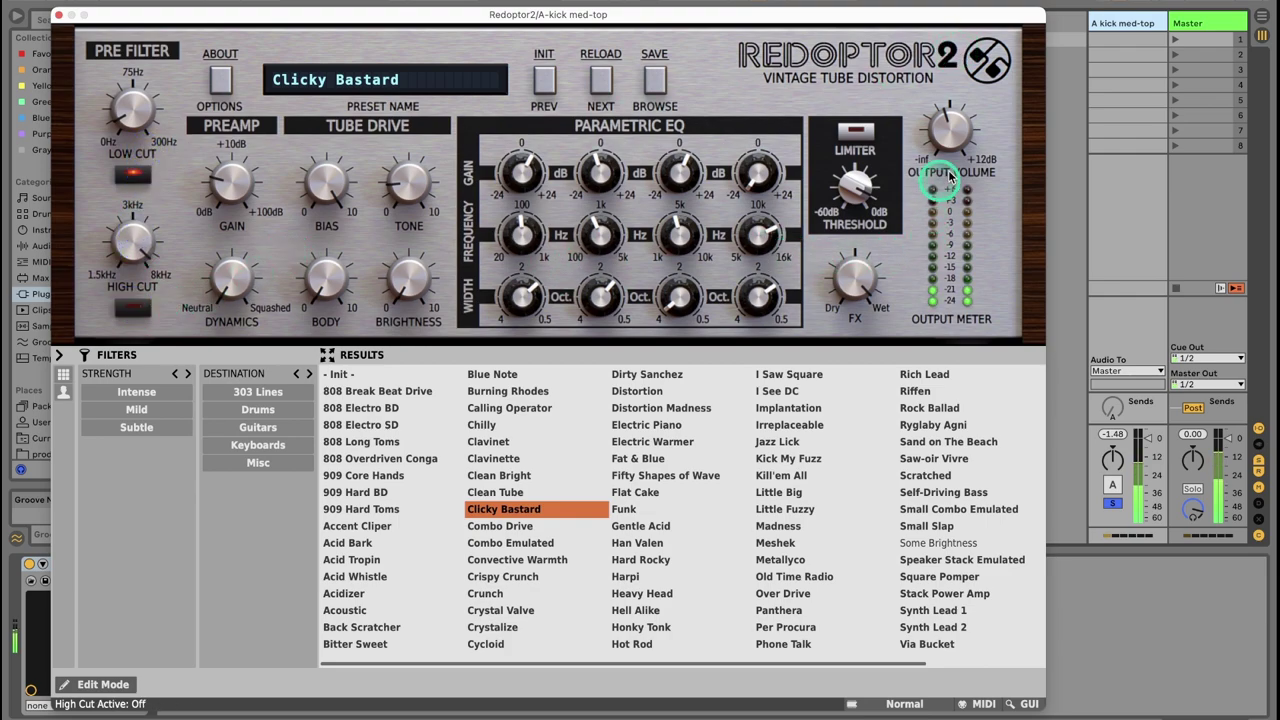
Step: Set Redoptor2's output volume to 0 dB, High gain to +2.6 dB and Mid High bandwidth to 2.6 octaves, raising the Mid High frequency
drag(968, 129, 970, 119)
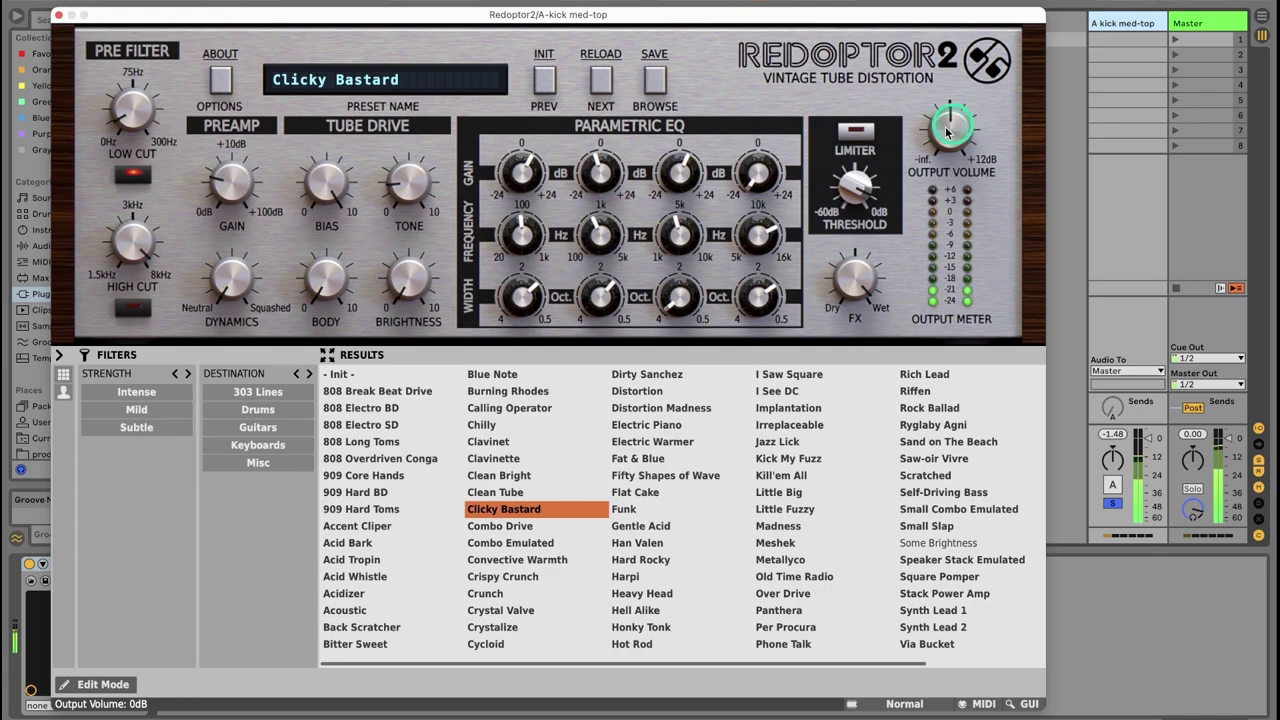
drag(757, 180, 767, 63)
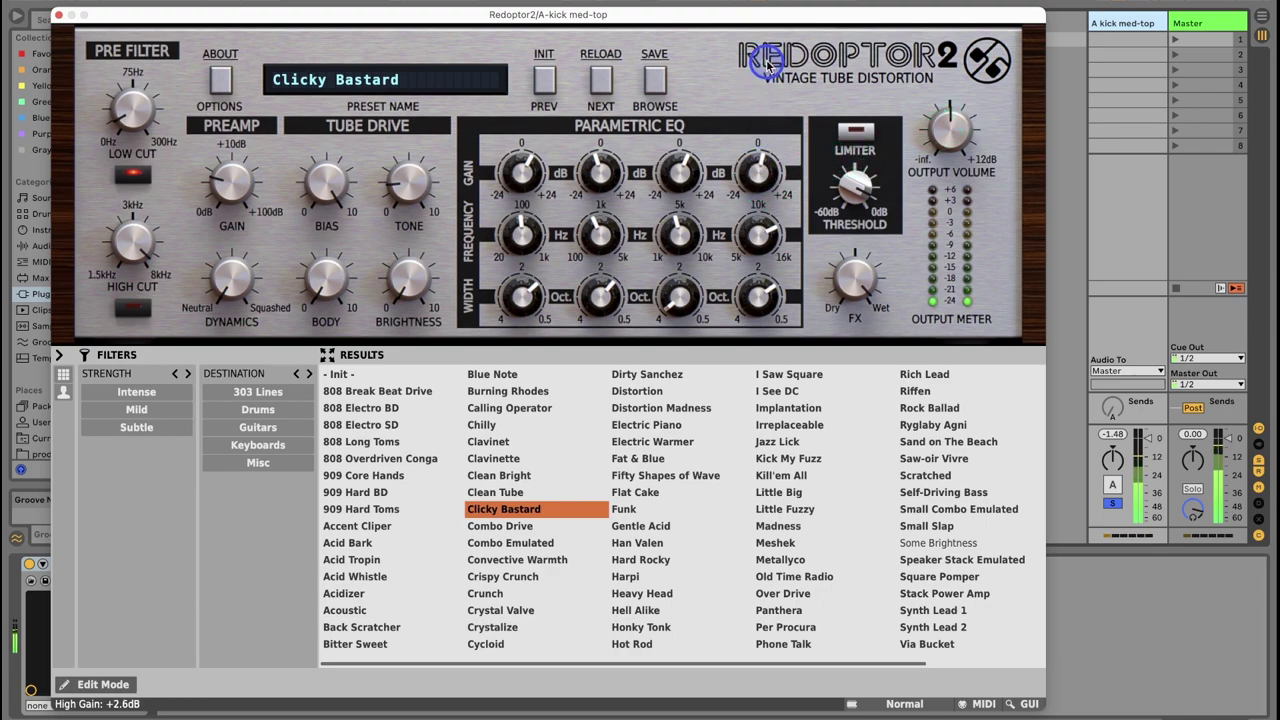
drag(674, 194, 697, 173)
drag(684, 238, 697, 171)
drag(680, 295, 690, 248)
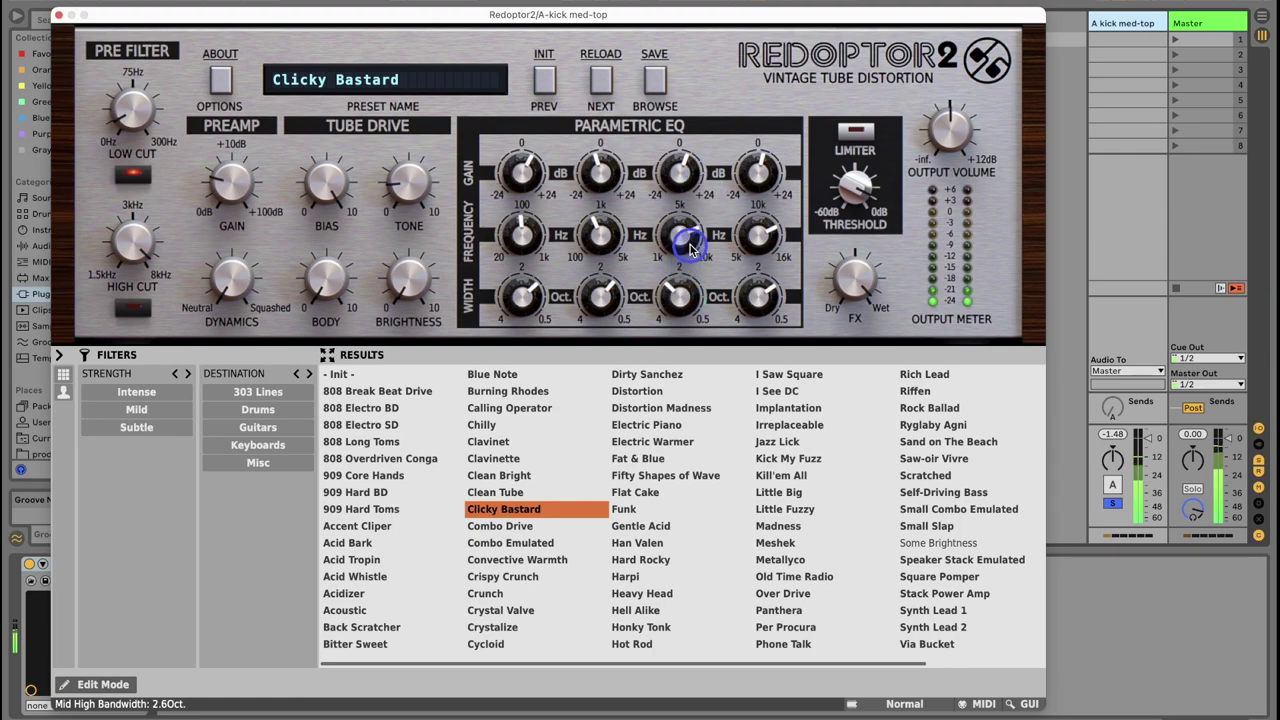
Step: Raise Redoptor2's Mid Low gain, set its Low gain to -8.3 dB and close the plug-in window
drag(612, 170, 615, 145)
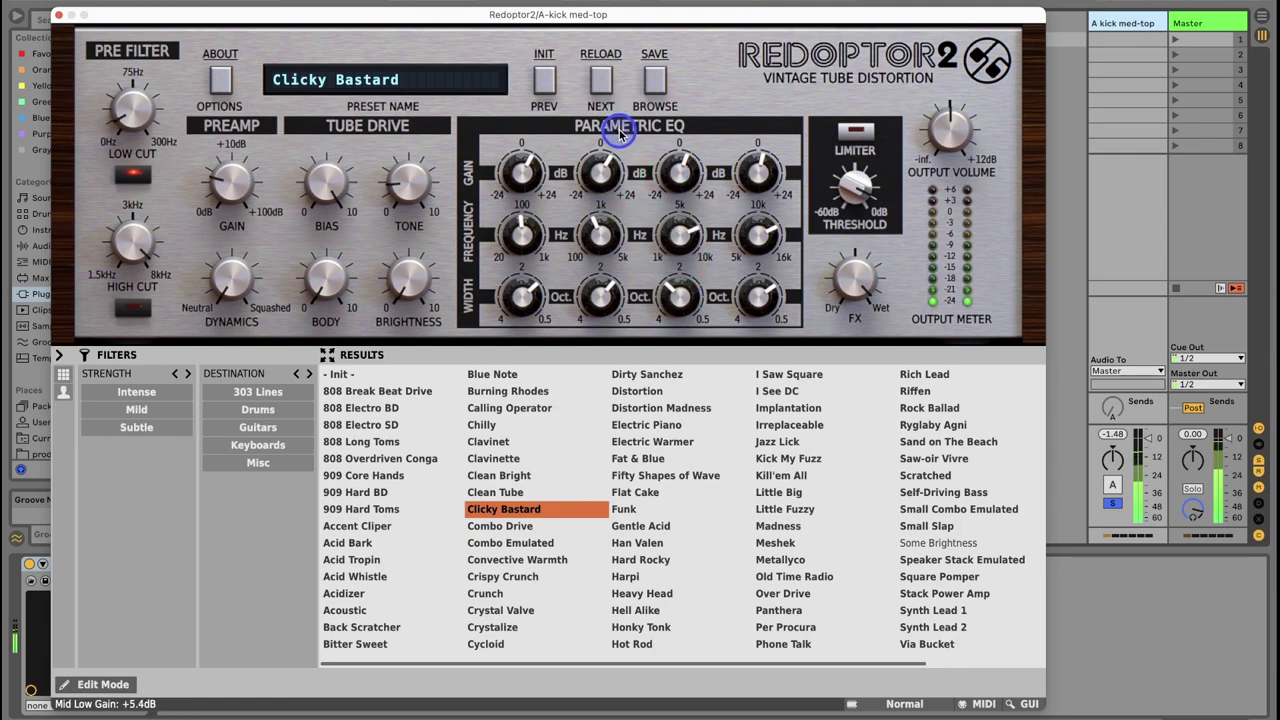
mouse_move(602, 236)
mouse_down()
mouse_move(619, 292)
mouse_move(600, 243)
mouse_up()
drag(520, 172, 543, 229)
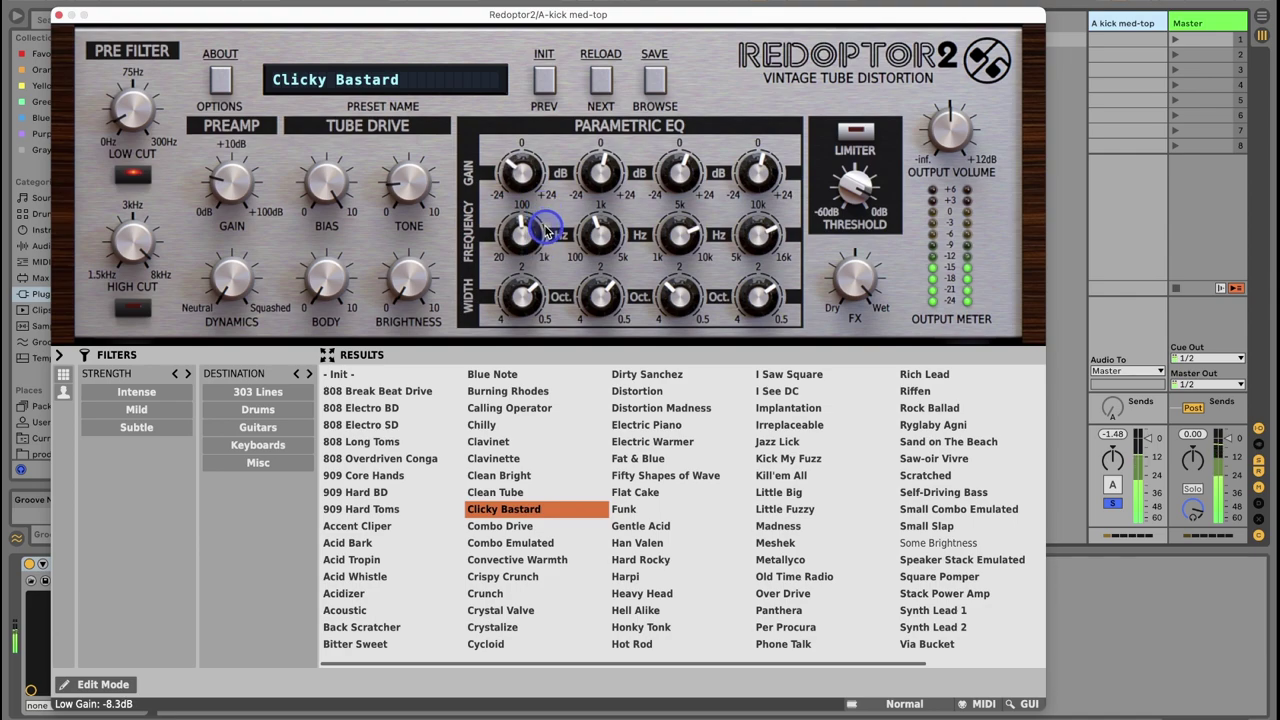
click(59, 16)
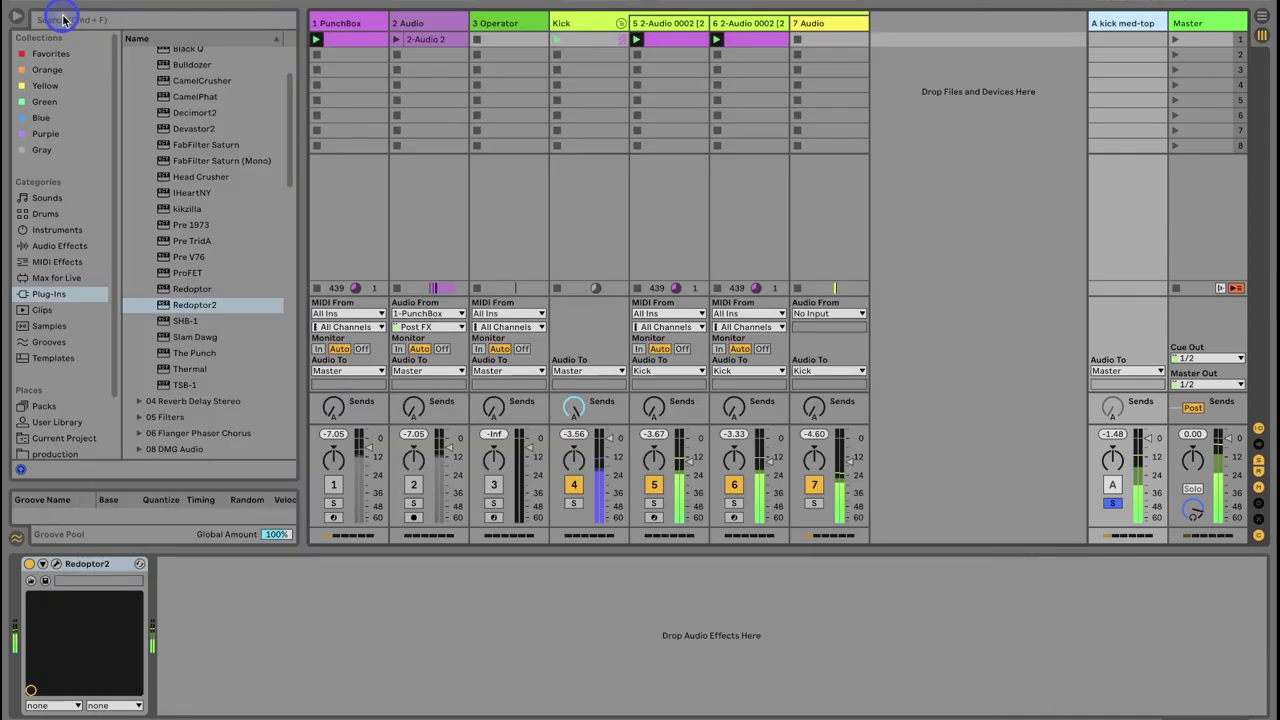
Step: Insert a second return track B and load Redoptor2 onto it
key(alt+super+t)
click(1123, 23)
click(1073, 20)
drag(183, 310, 1140, 27)
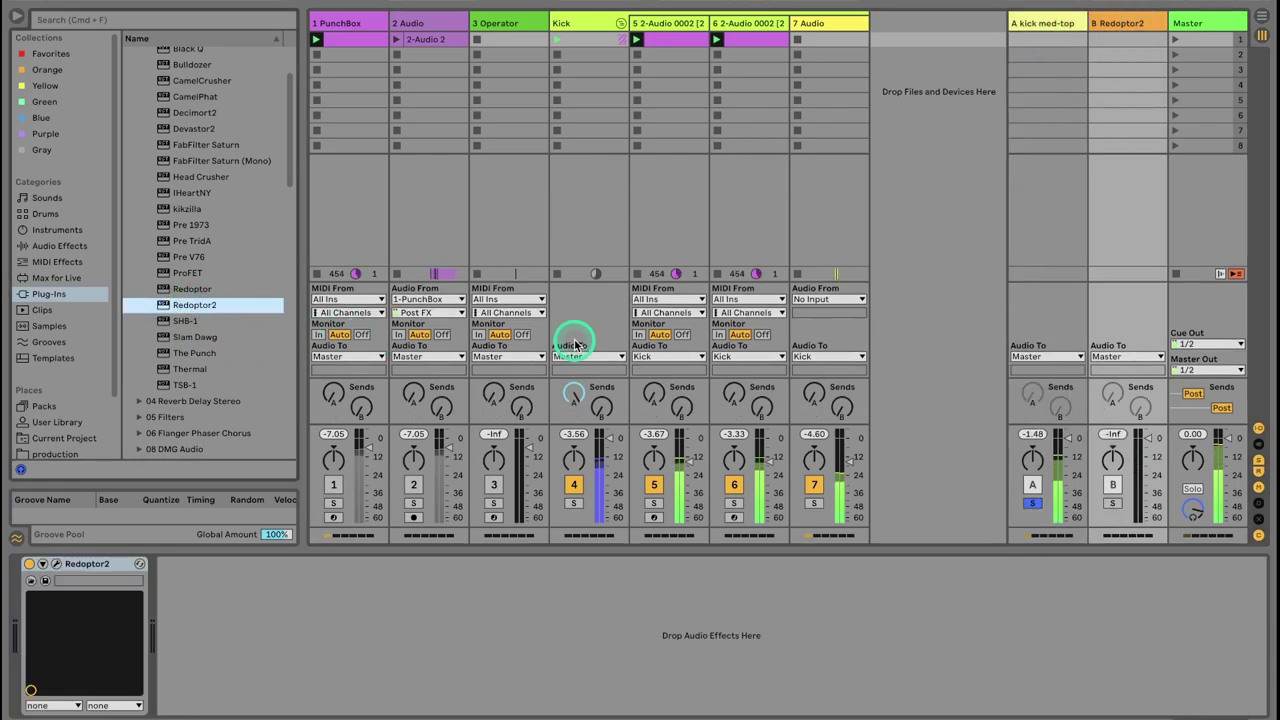
Step: Turn up the Kick group's send B and solo return track B together with return A
drag(600, 410, 600, 406)
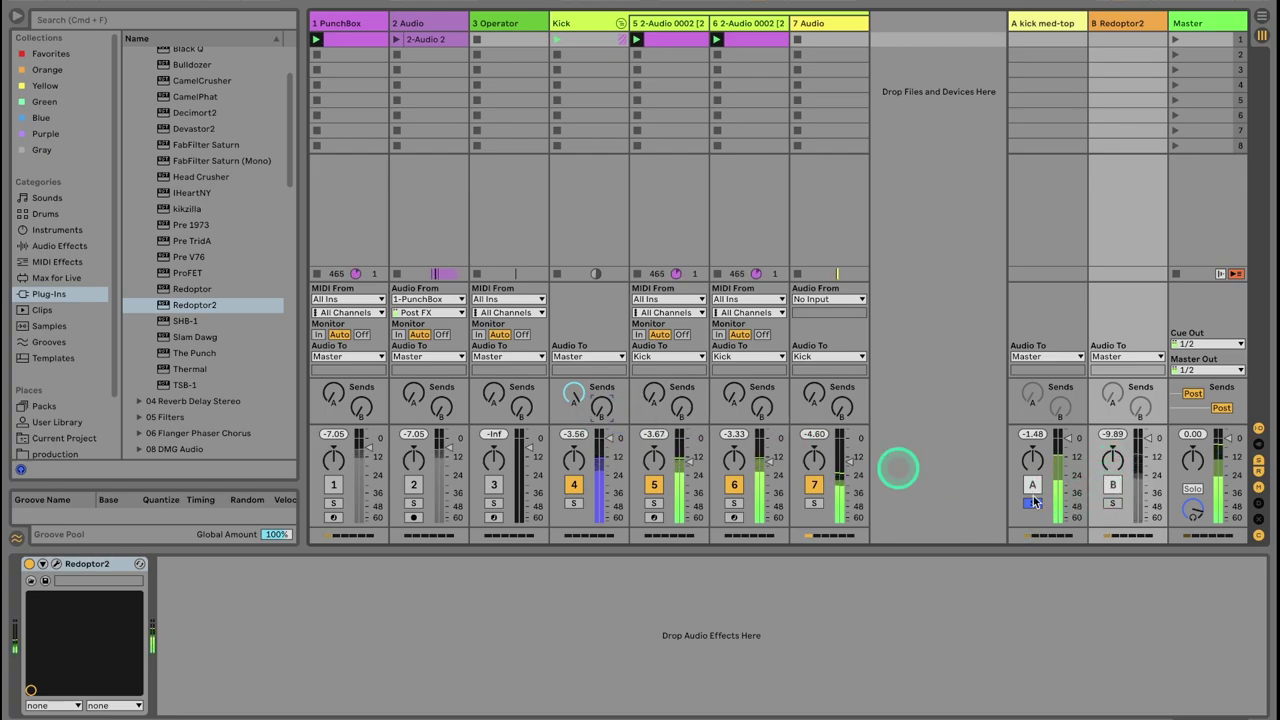
click(1112, 503)
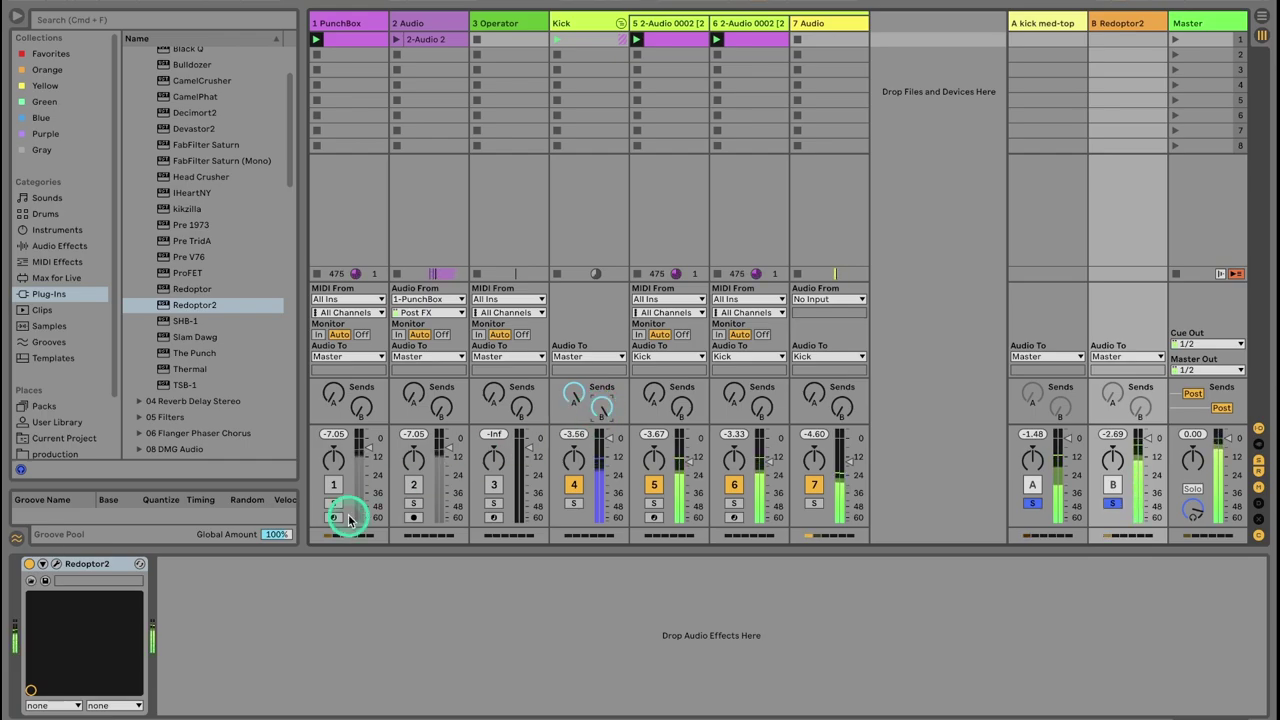
Step: In return B's Redoptor2, set the preamp Dynamics to 0% and the output volume to -1.0 dB
click(87, 564)
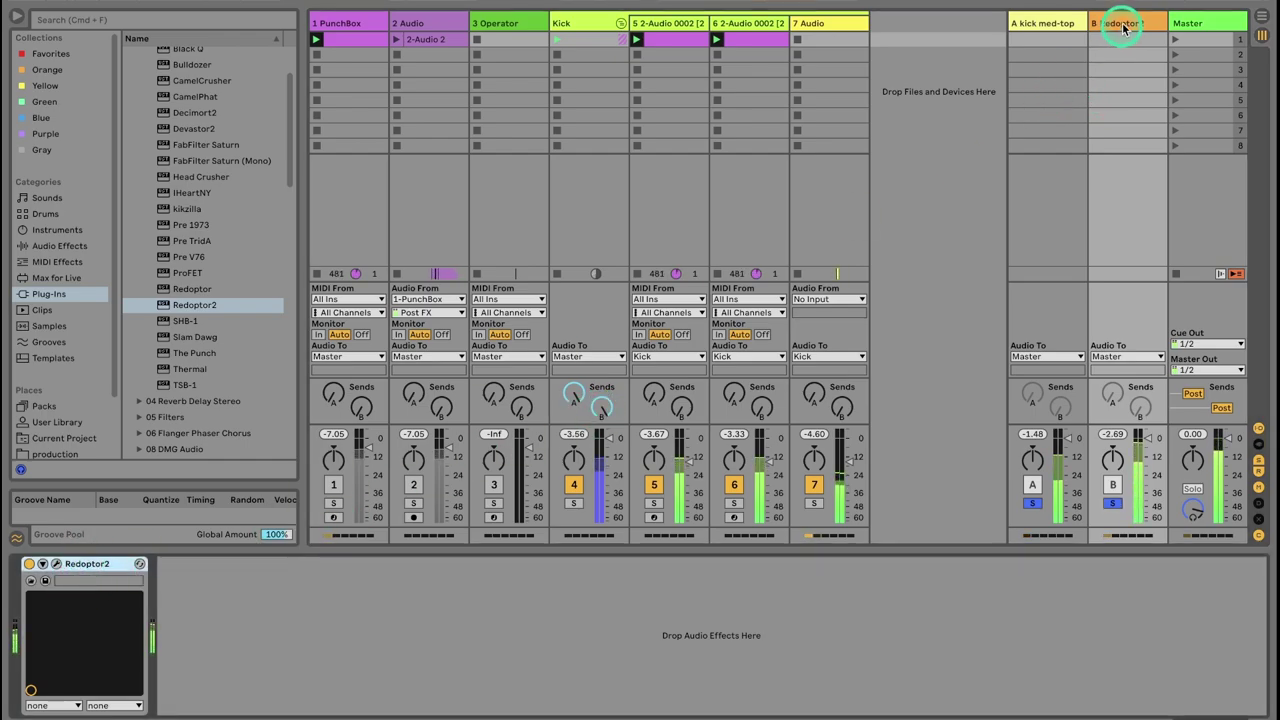
click(1122, 23)
click(57, 564)
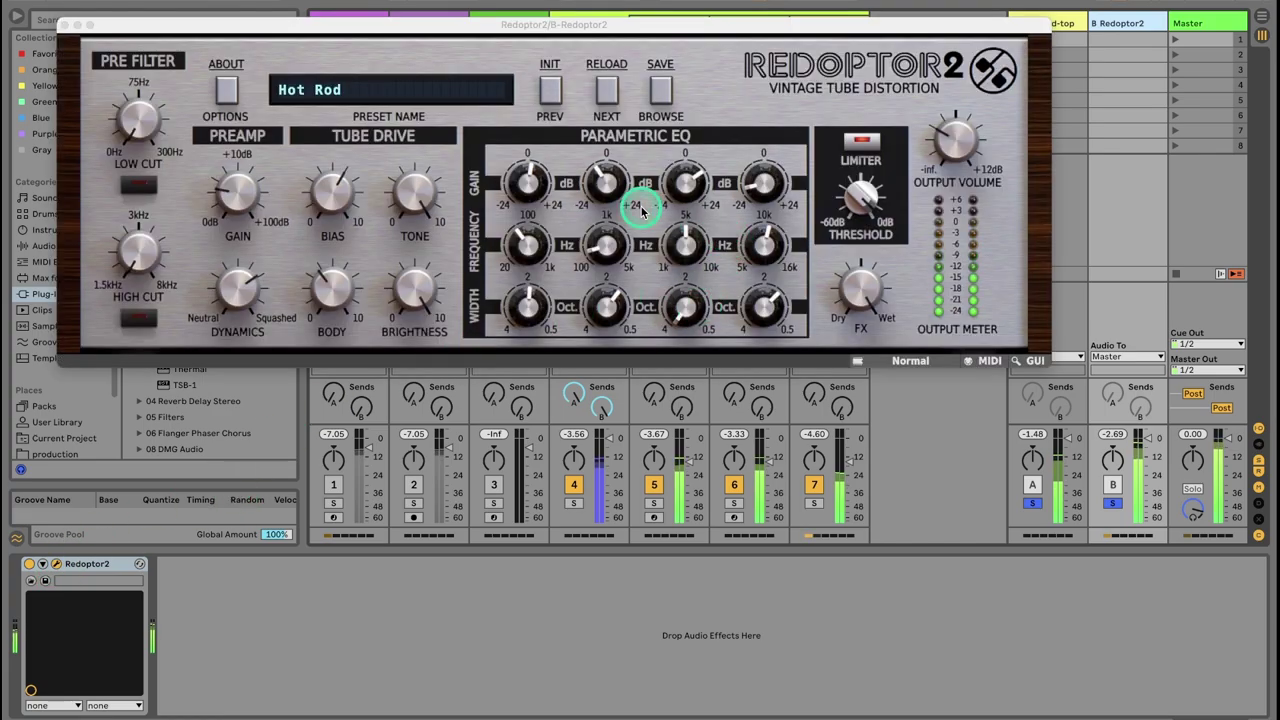
click(866, 142)
drag(966, 142, 966, 120)
drag(266, 310, 257, 409)
drag(257, 304, 284, 392)
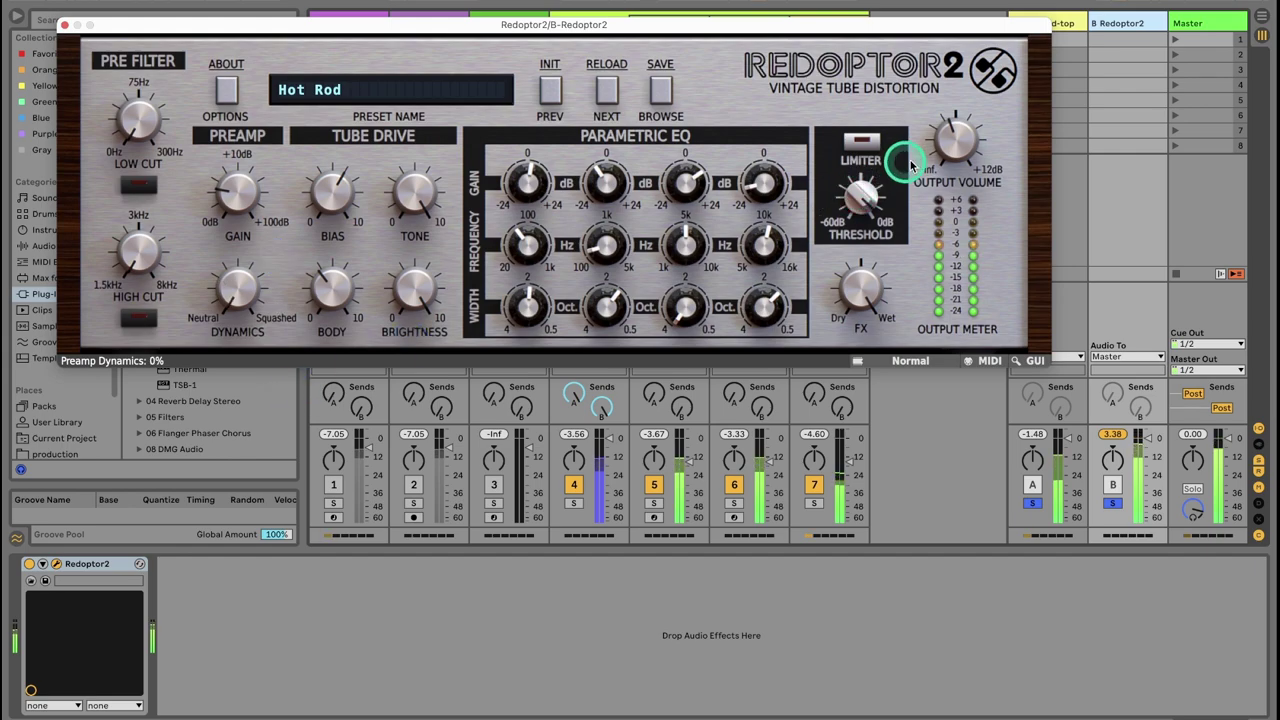
drag(968, 138, 966, 128)
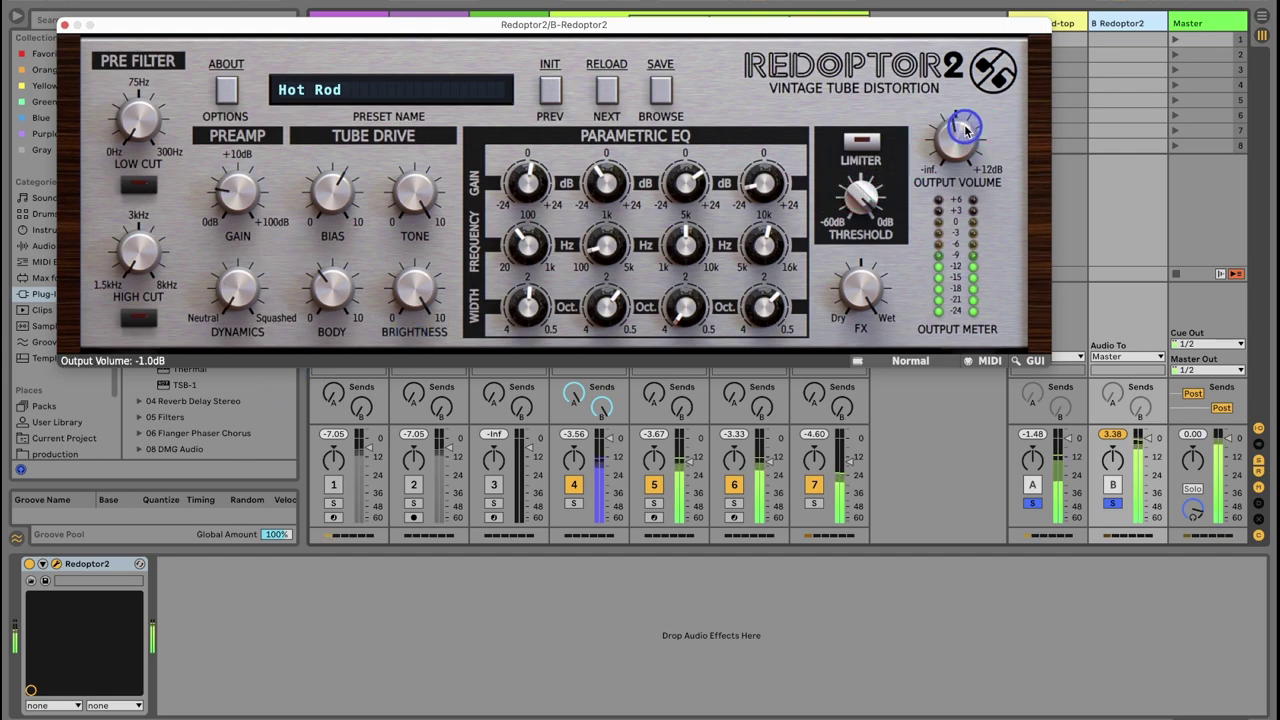
Step: Close the plug-in window and insert Ableton's Limiter on the Master between FabFilter Pro-L 2 and Spectrum
click(1198, 23)
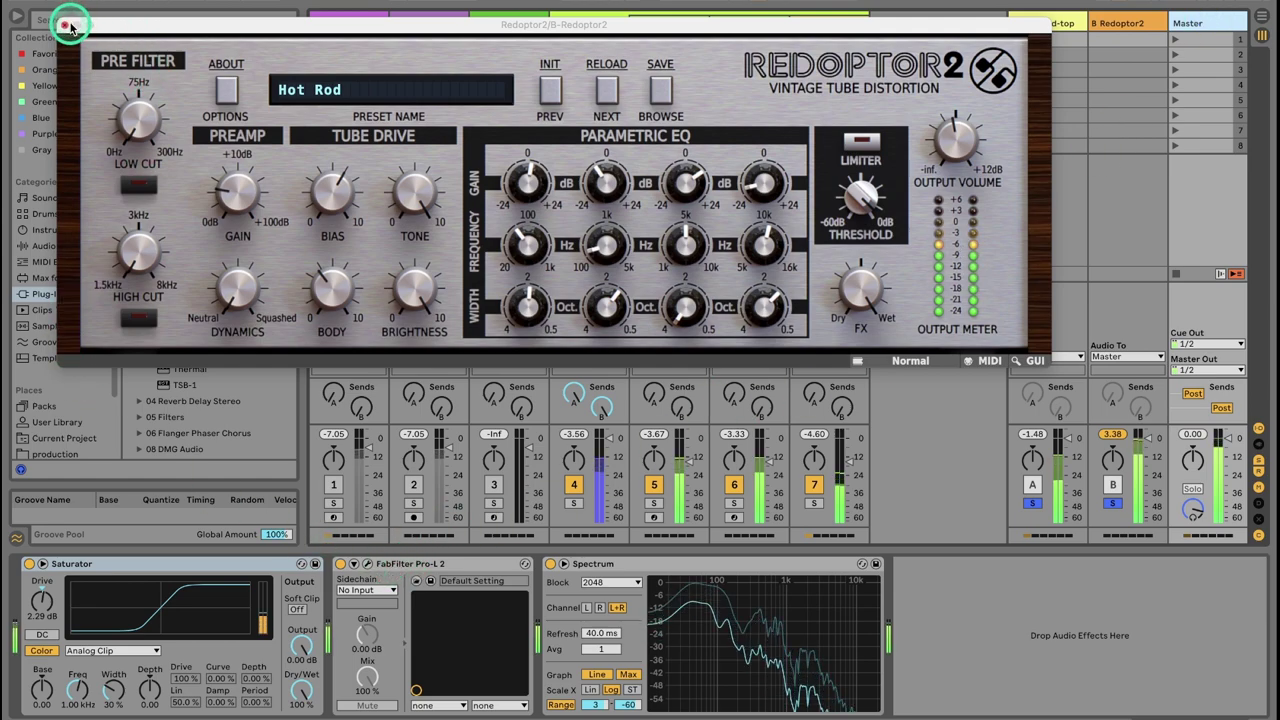
click(64, 23)
click(85, 246)
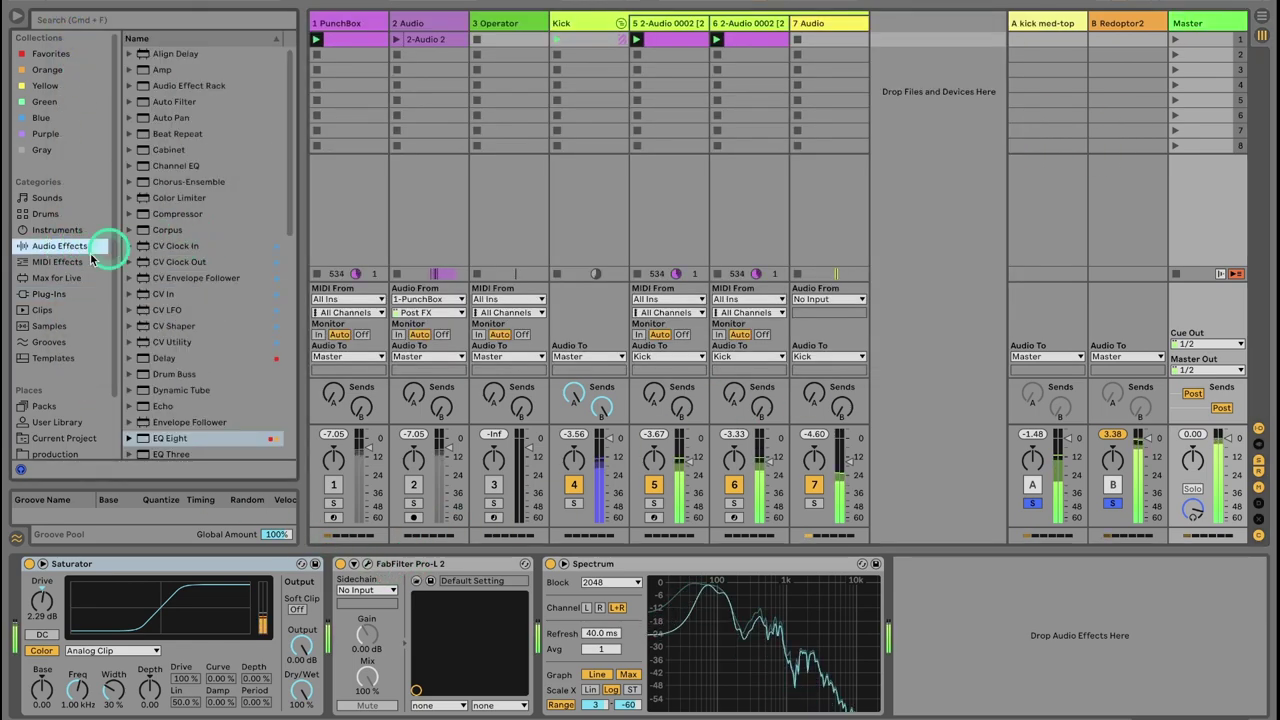
click(212, 20)
text(limiter)
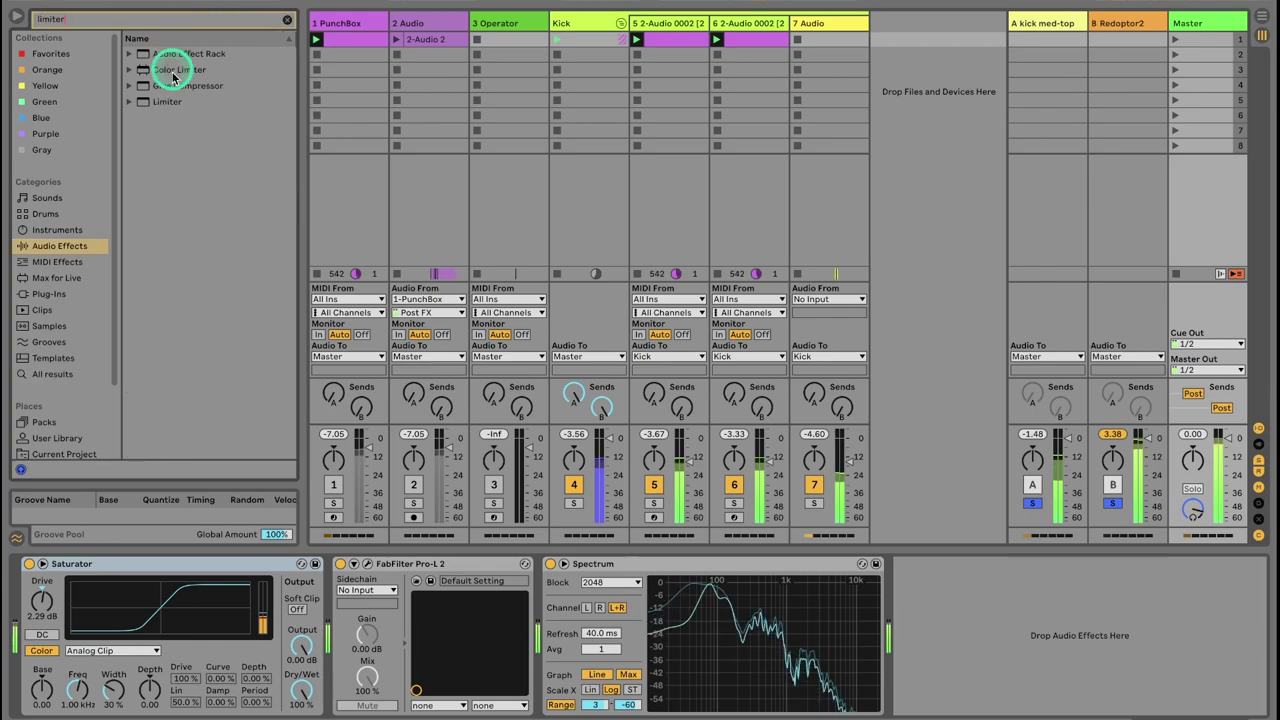
drag(167, 101, 560, 600)
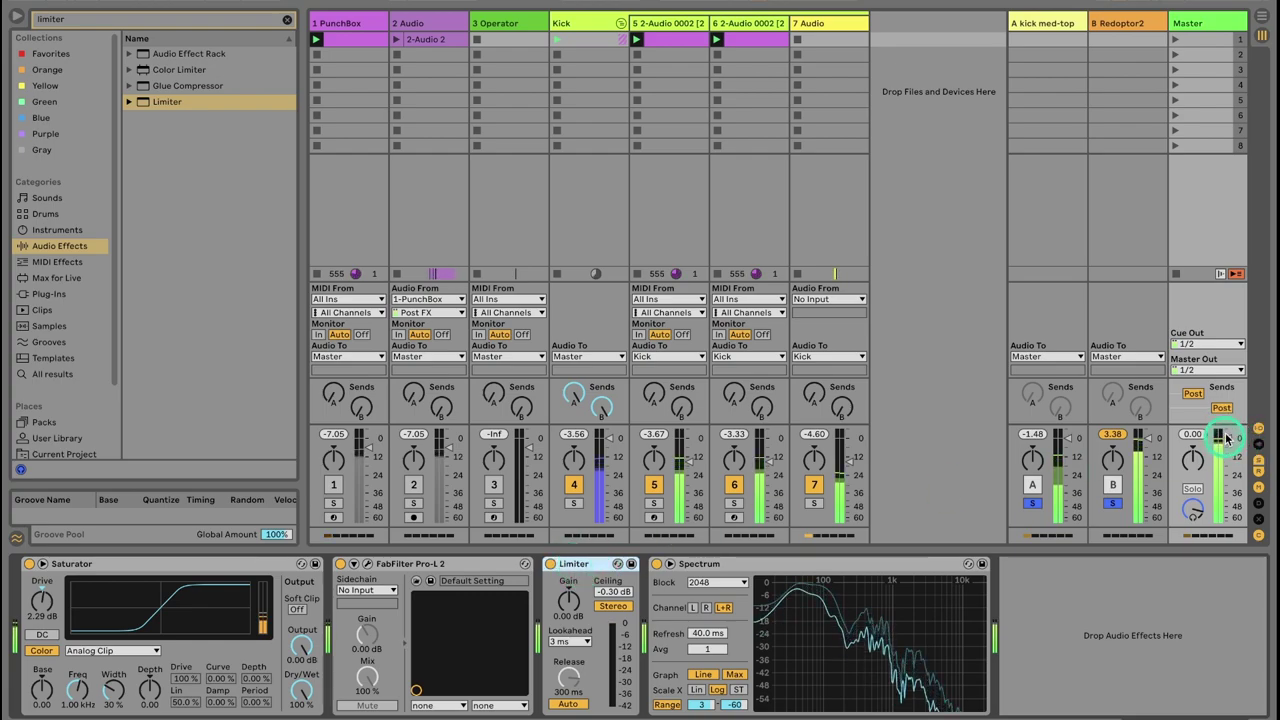
Step: Compare the master output with Saturator, FabFilter Pro-L 2 and Limiter bypassed and switched back on
click(436, 566)
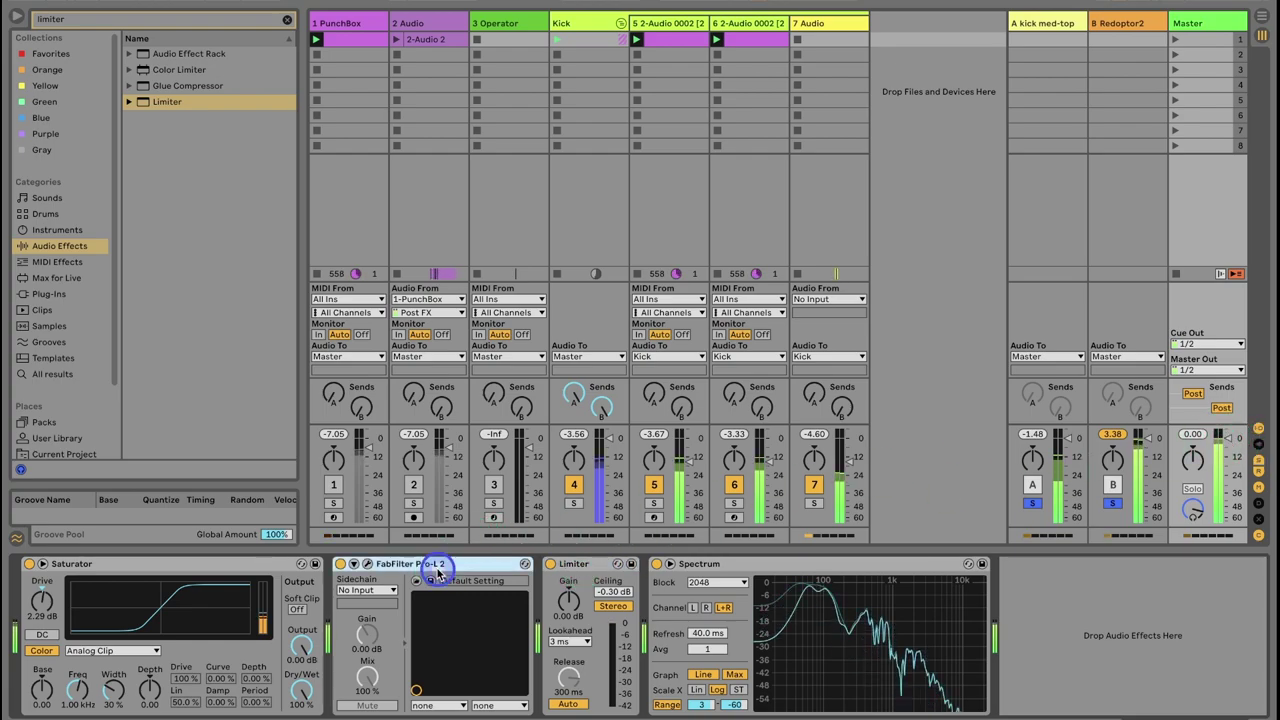
click(272, 563)
click(571, 566)
click(950, 508)
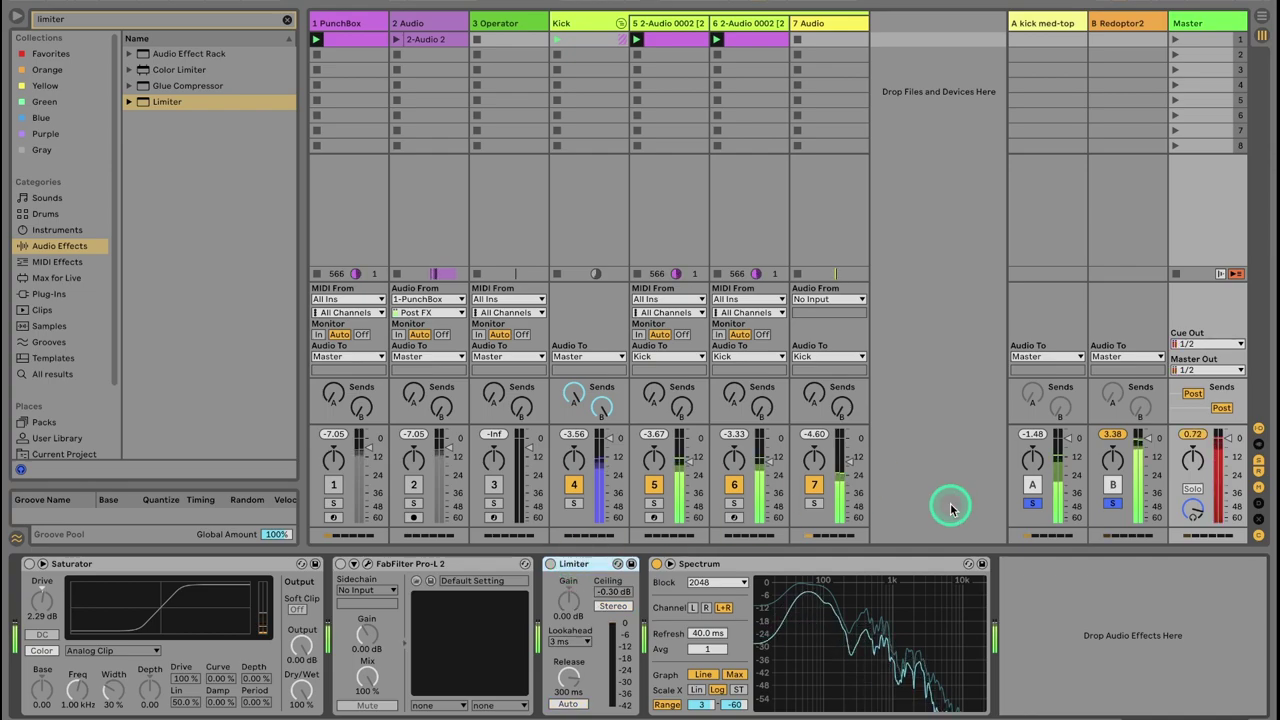
click(586, 563)
click(428, 565)
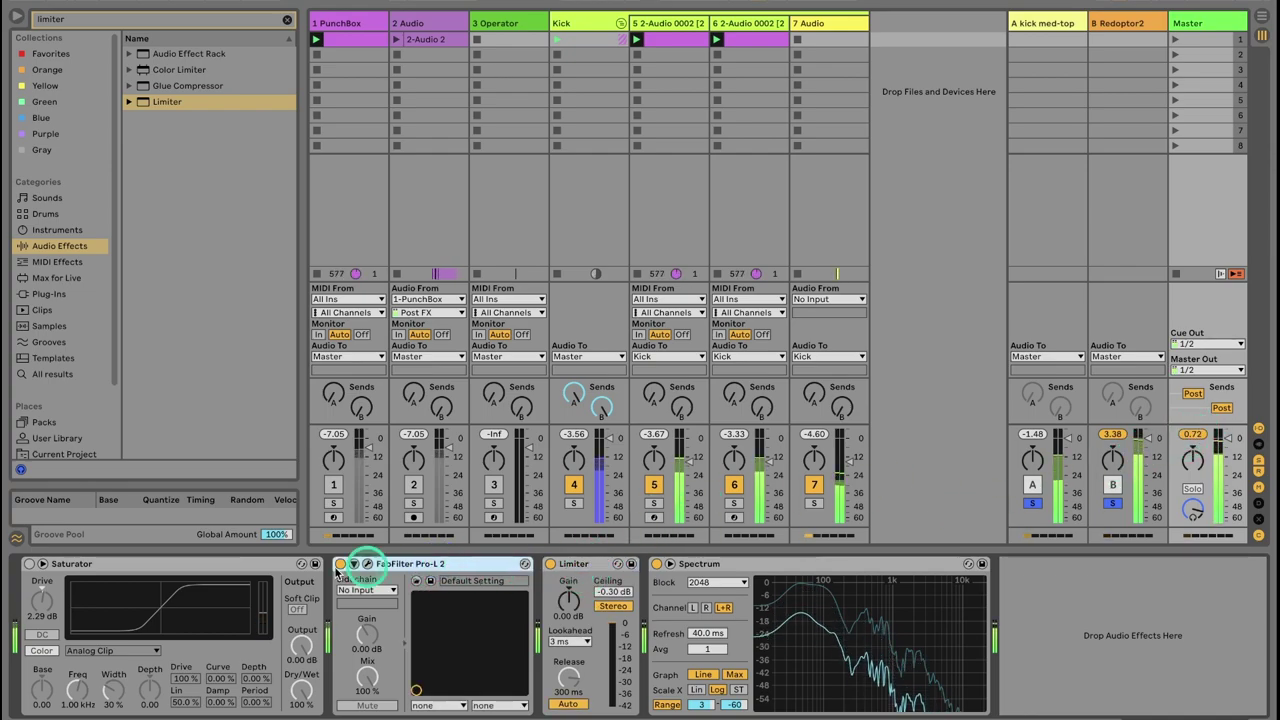
click(240, 564)
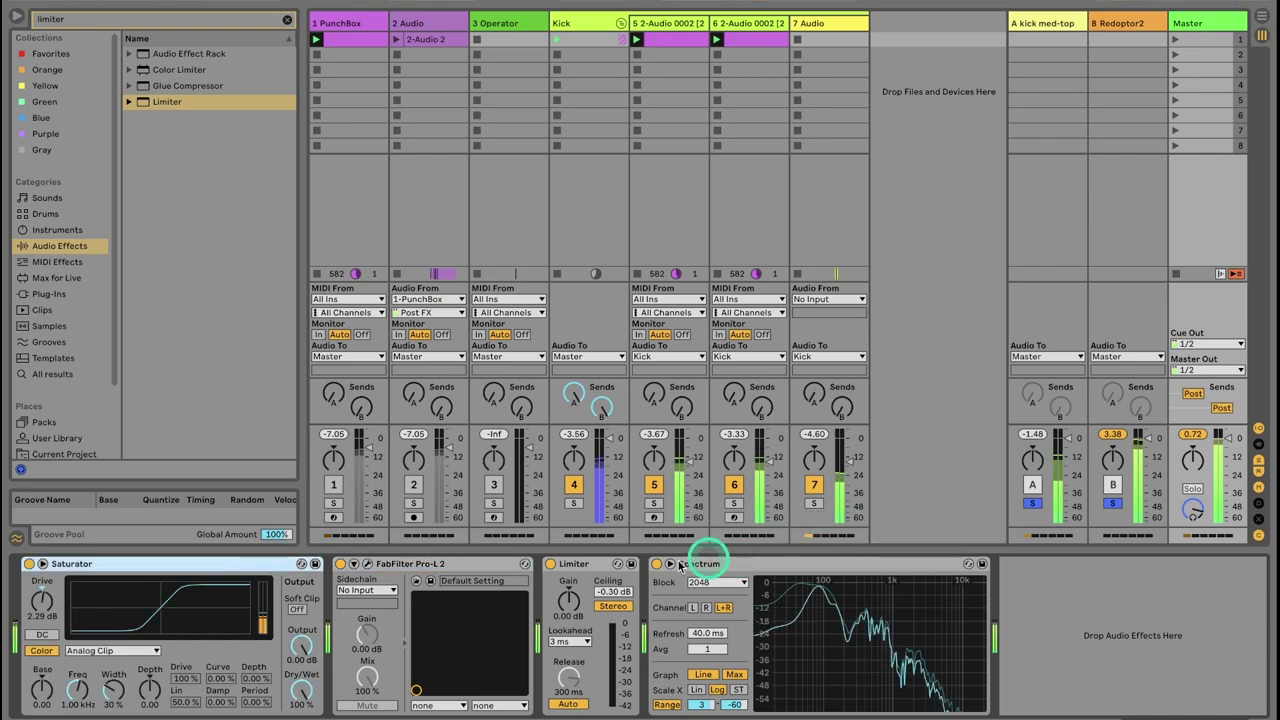
Step: Group the Master's Saturator and FabFilter Pro-L 2 into an enabled Audio Effect Rack and hide its devices
click(449, 569)
shift+click(240, 564)
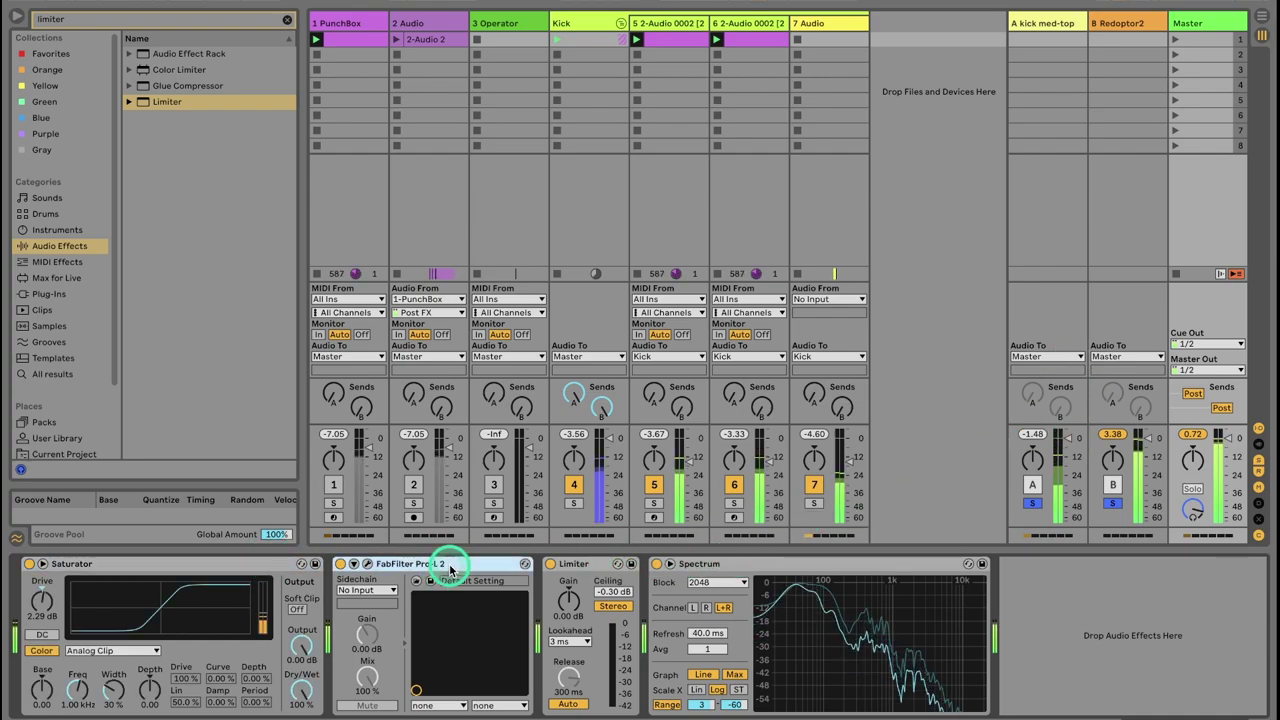
key(ctrl+g)
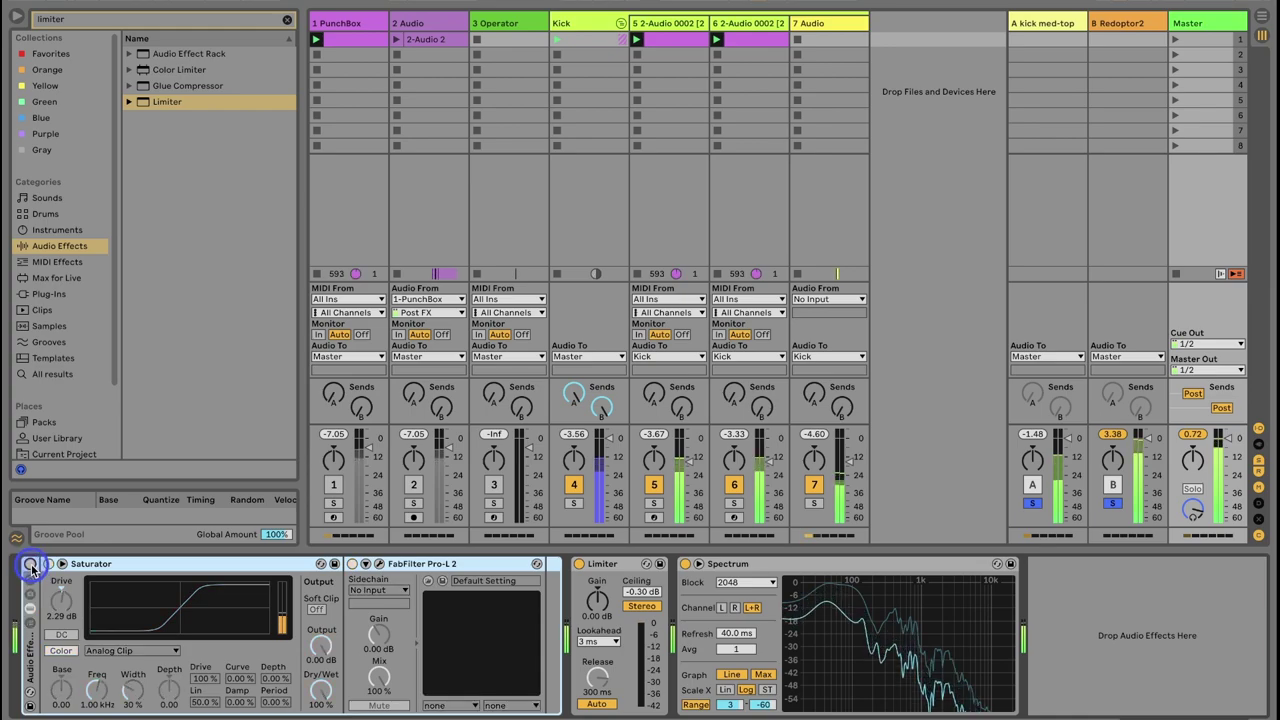
click(30, 566)
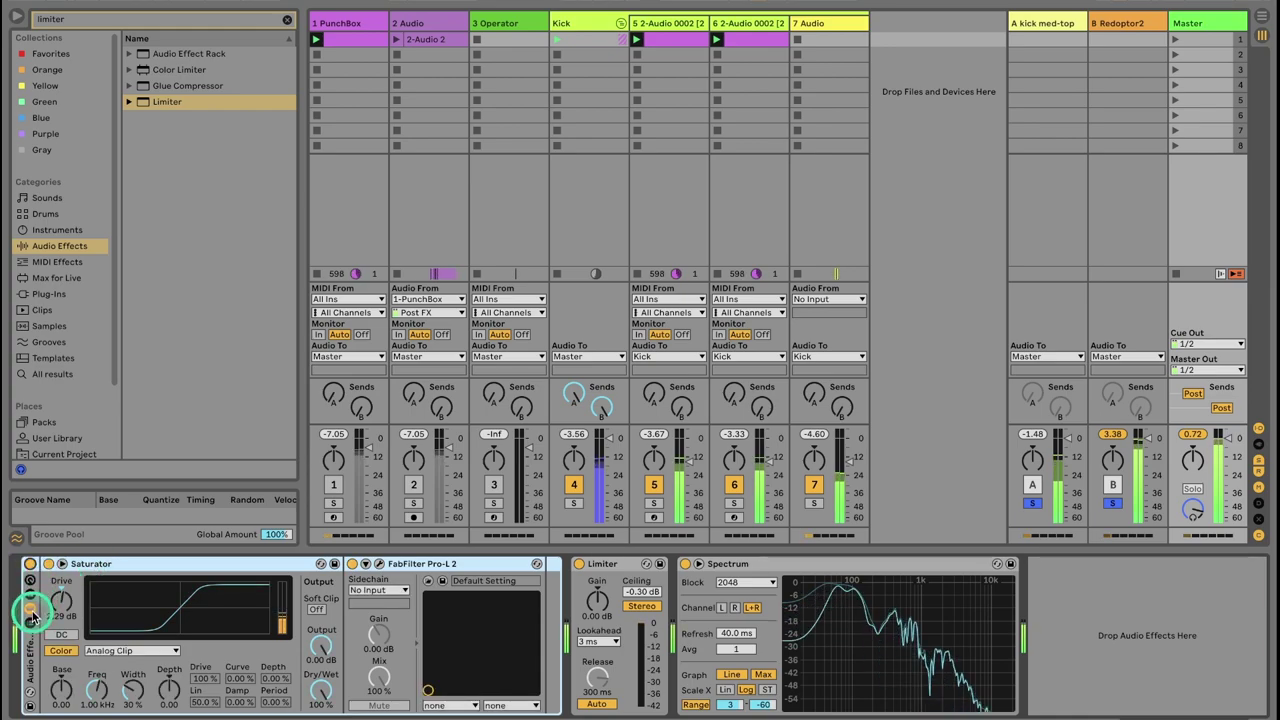
click(30, 612)
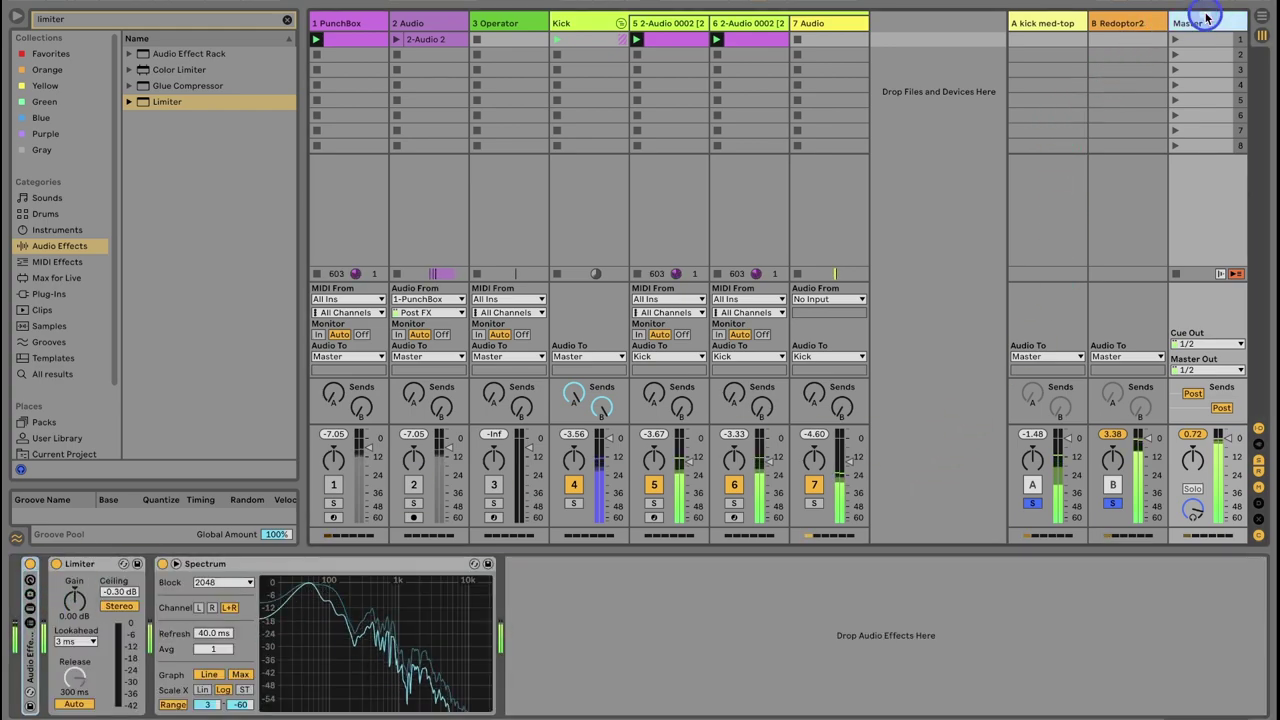
Step: Clear the solos on both return tracks and solo return B alone
click(1137, 20)
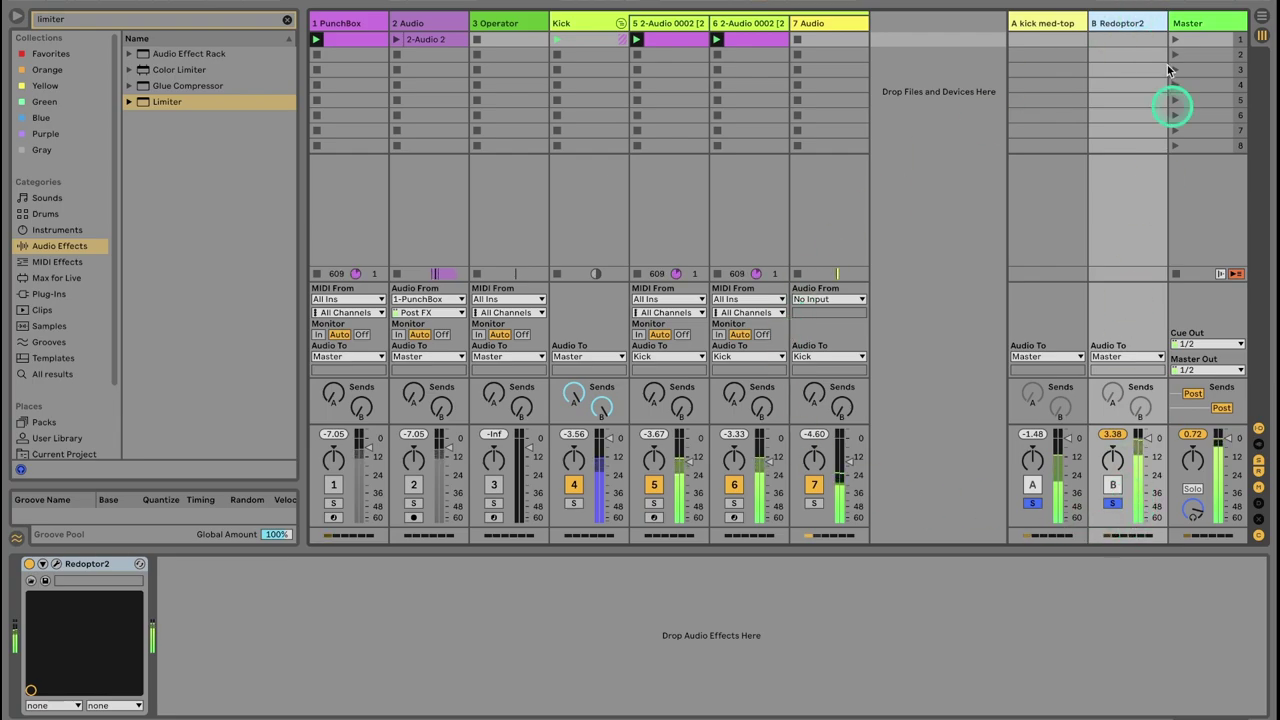
click(1113, 504)
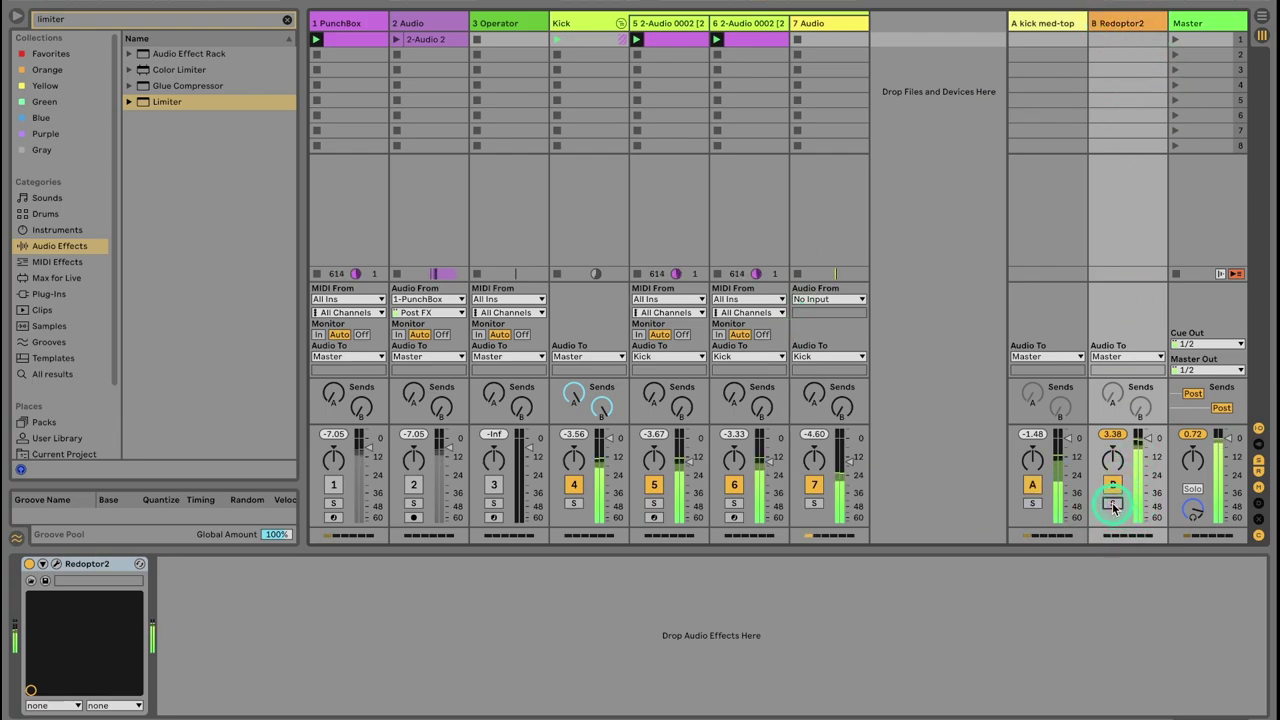
drag(1102, 22, 1155, 498)
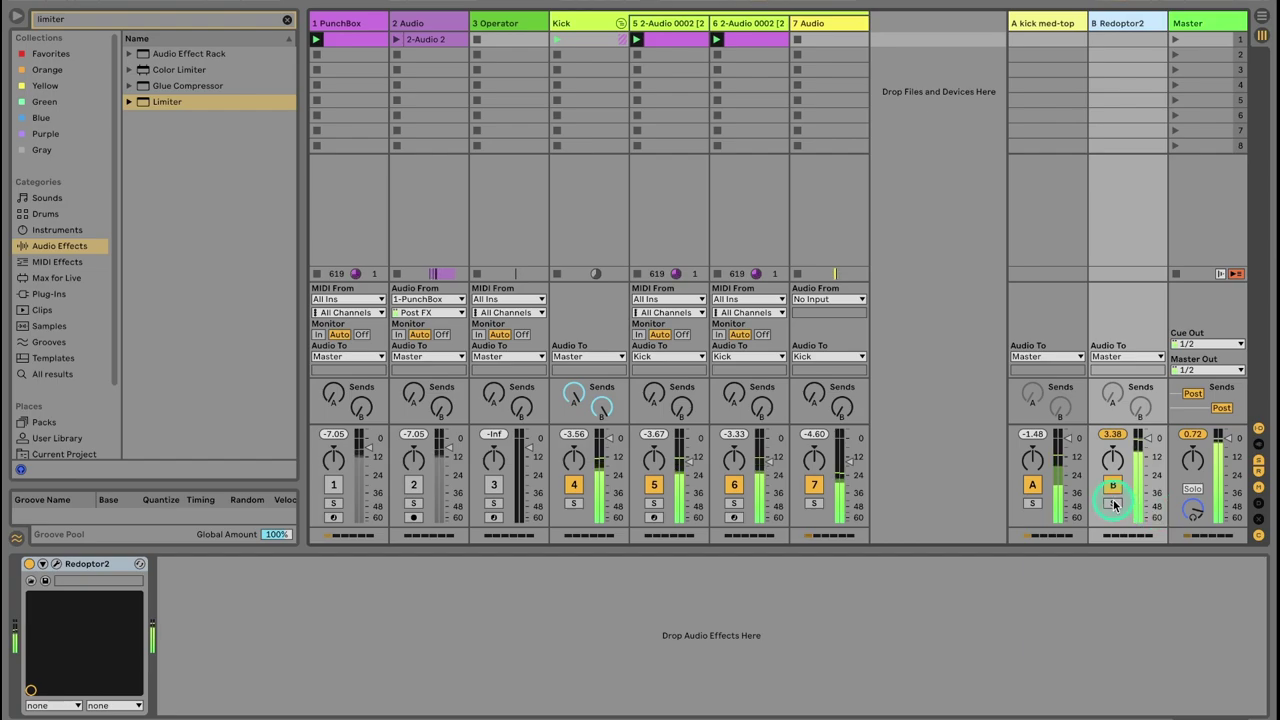
click(1113, 504)
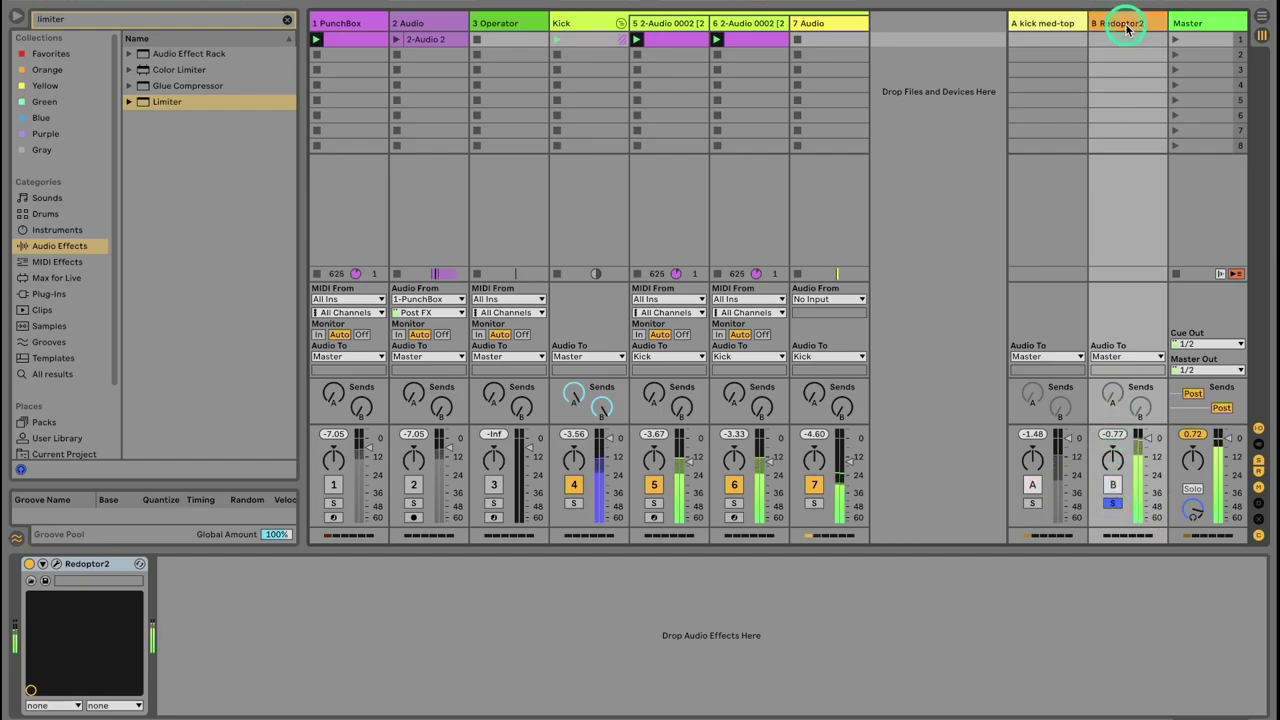
Step: Find EQ Eight in the browser and add it after Redoptor2 on return B
click(287, 19)
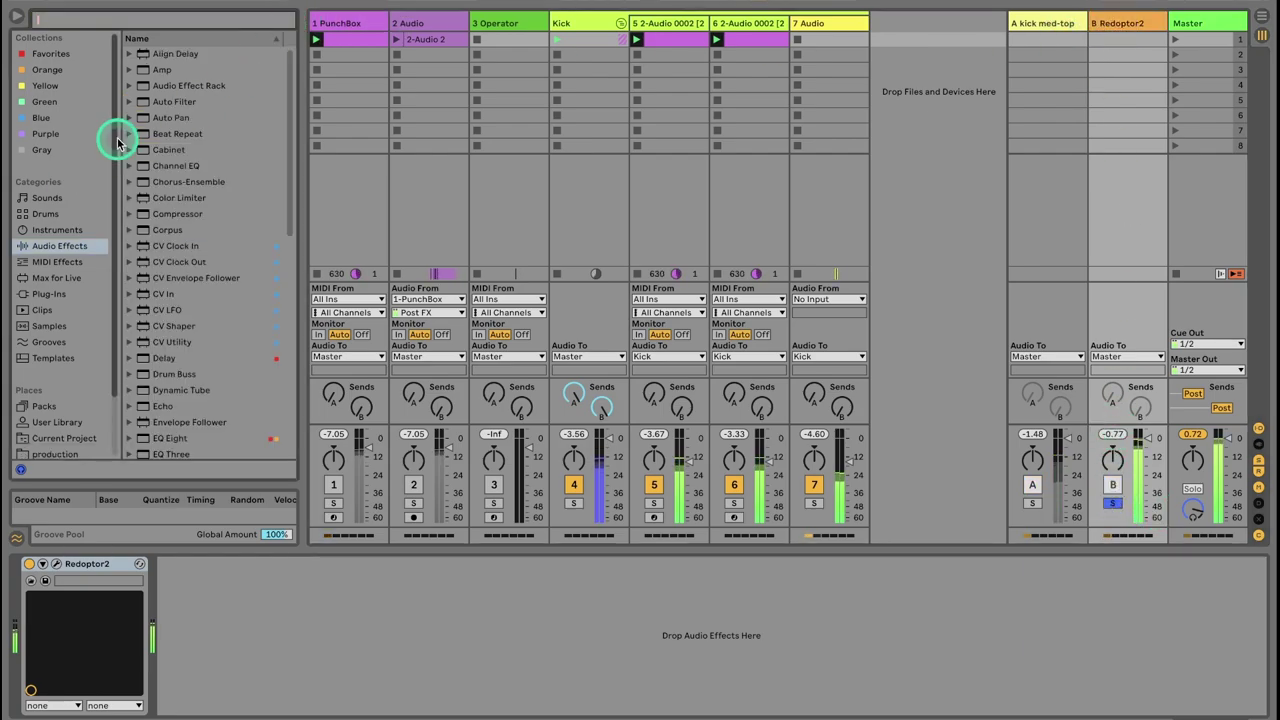
text(eq e)
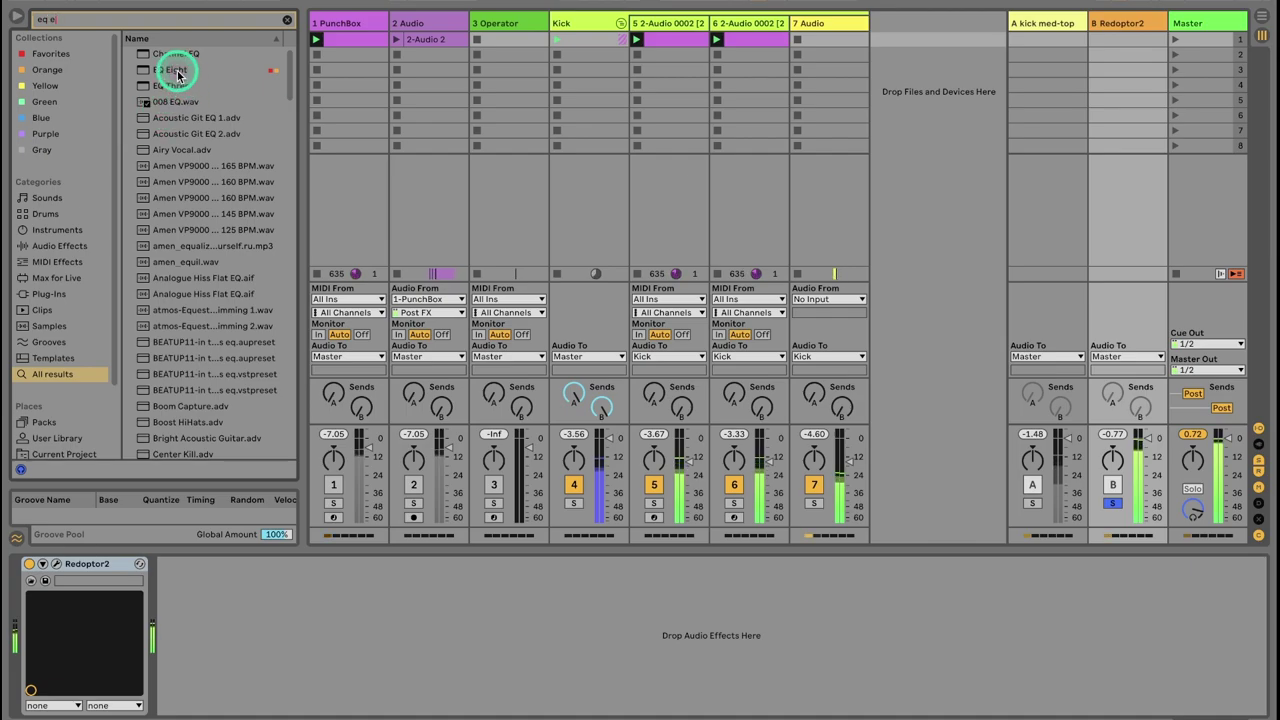
double_click(172, 70)
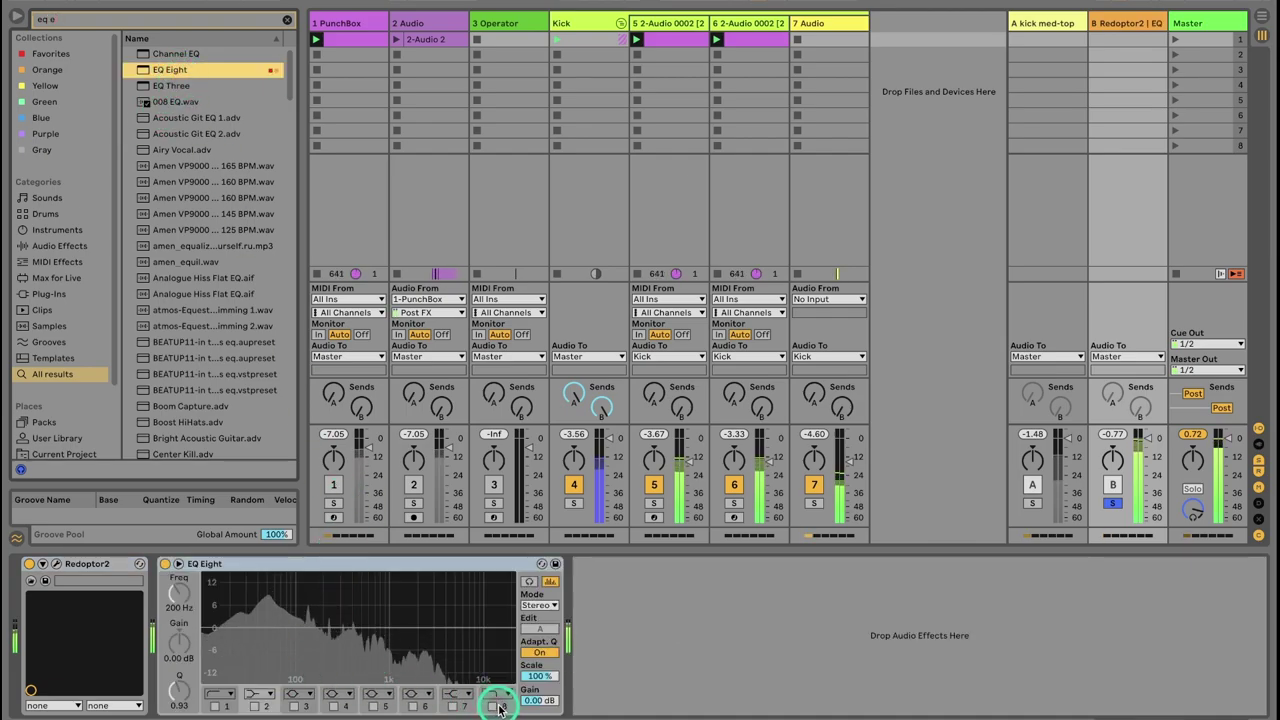
Step: In return B's Redoptor2, lower Mid High gain, raise Mid Low gain, cut Low gain to -24.0 dB and set Mid Low frequency to 495 Hz
click(55, 564)
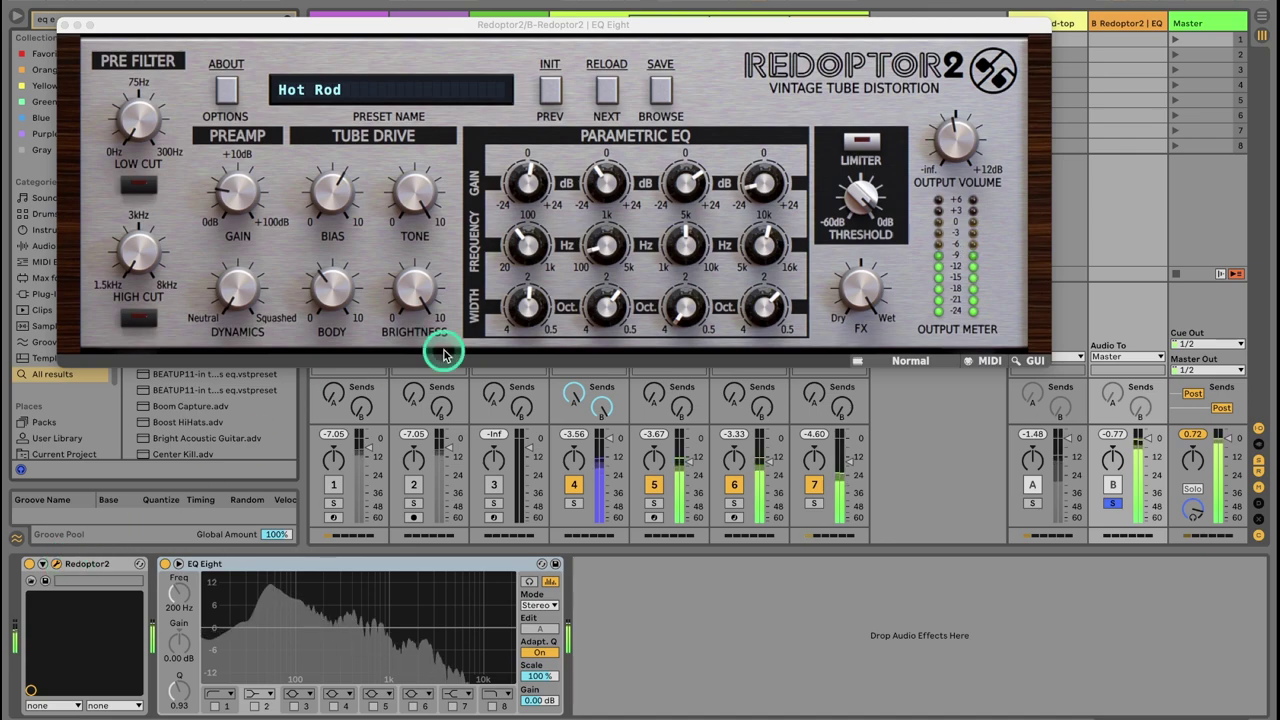
drag(688, 185, 702, 251)
drag(624, 187, 610, 157)
drag(529, 180, 525, 314)
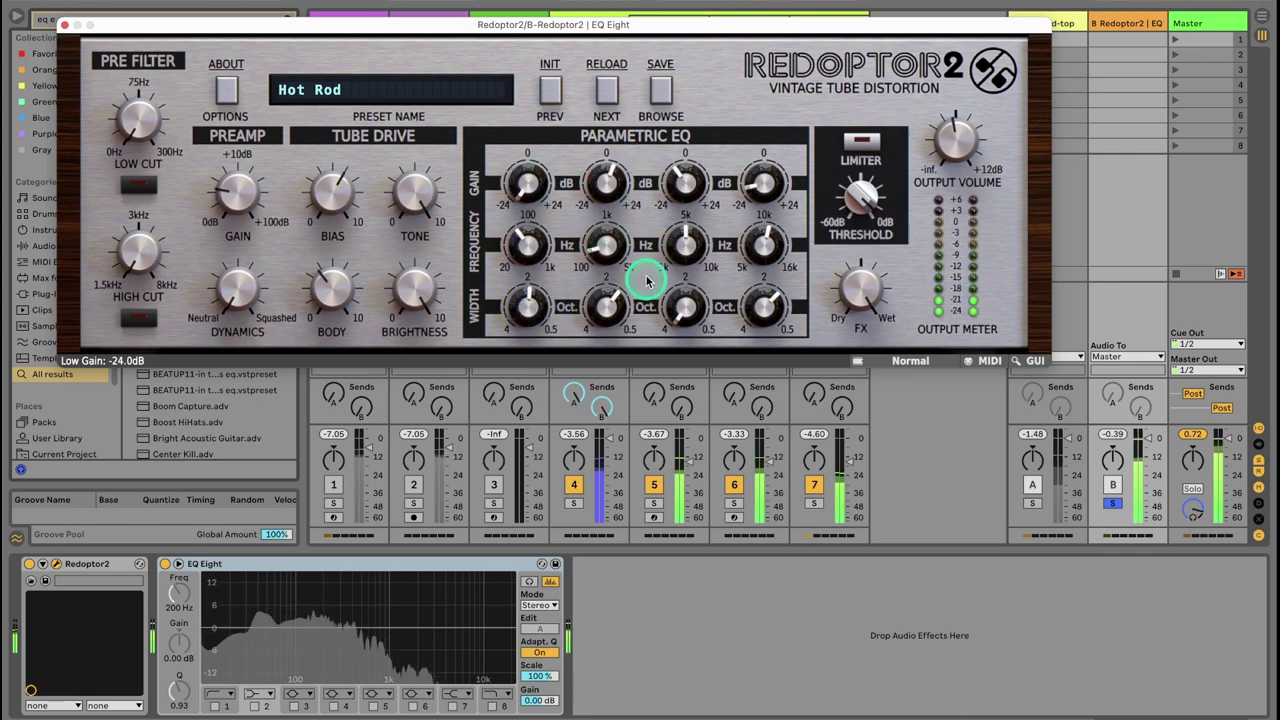
drag(609, 250, 616, 221)
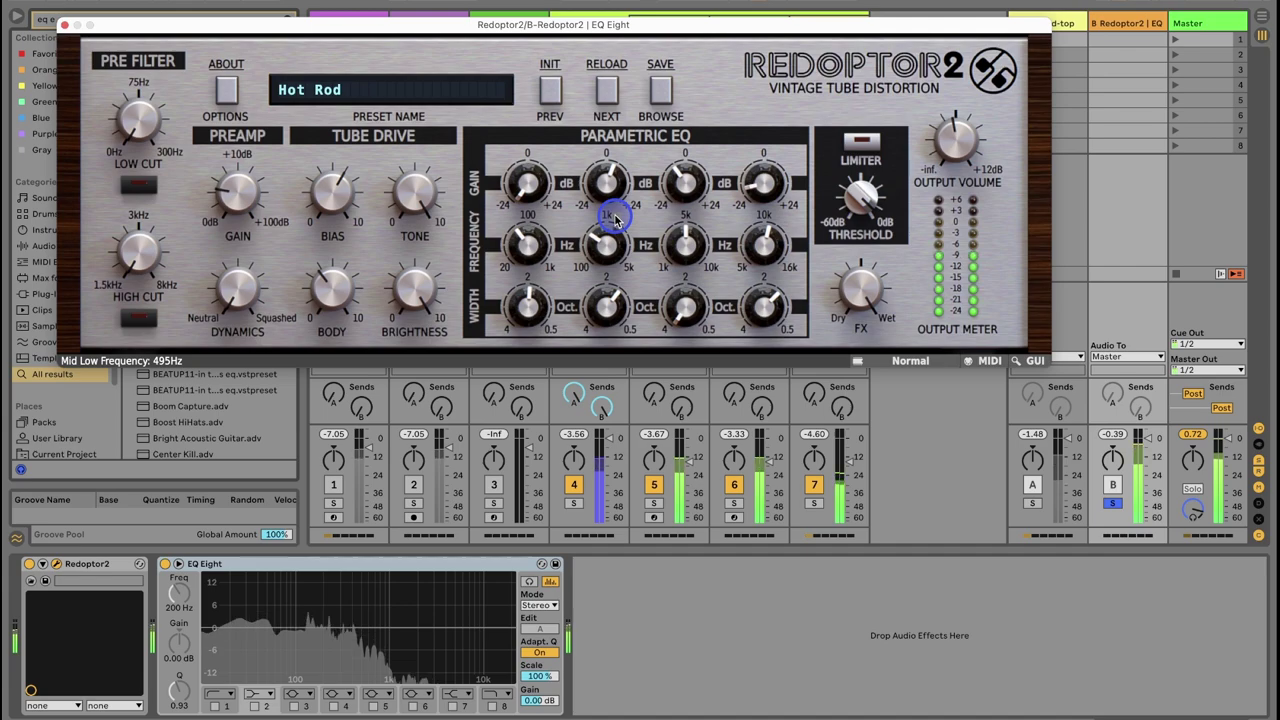
Step: Widen Redoptor2's Mid Low band, lower its frequency and set its gain to +6.5 dB
drag(608, 300, 639, 448)
drag(609, 210, 620, 160)
mouse_move(615, 236)
mouse_down()
mouse_move(620, 203)
mouse_move(620, 246)
mouse_up()
drag(610, 186, 613, 200)
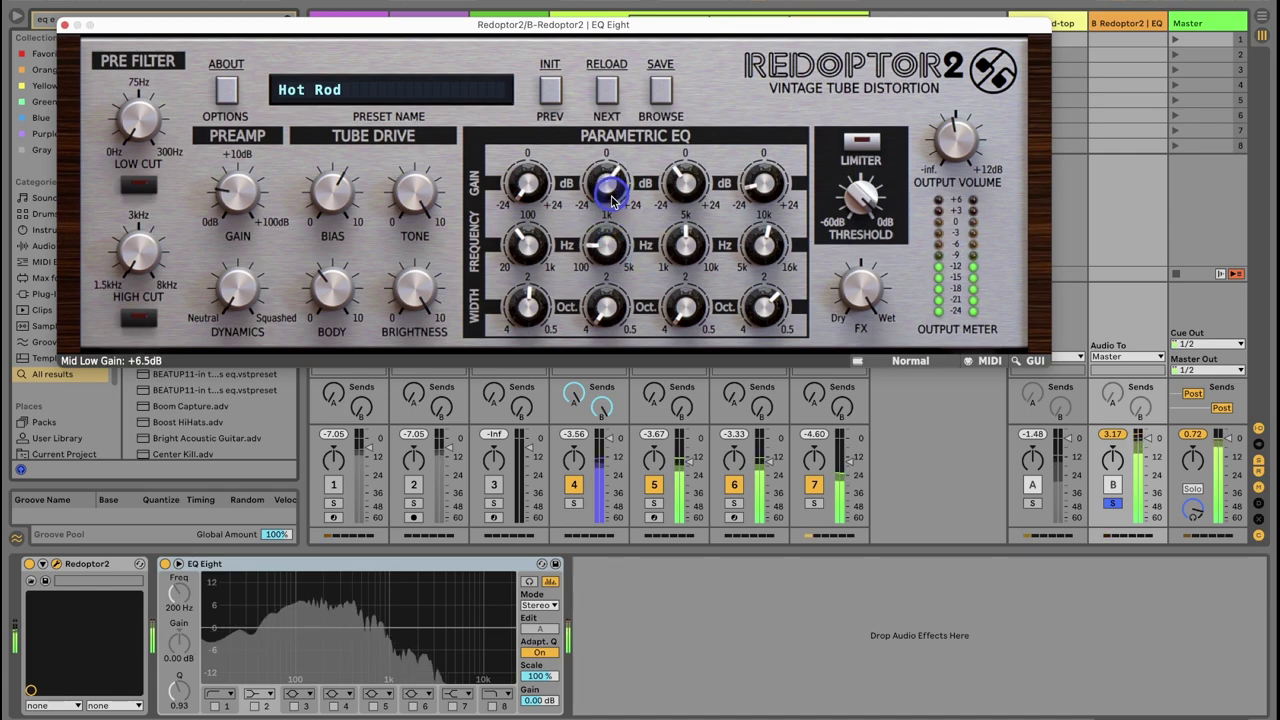
Step: Set Redoptor2's Low gain to +3.7 dB, Mid Low frequency to 424 Hz and Mid Low gain to +1.1 dB
drag(520, 186, 537, 97)
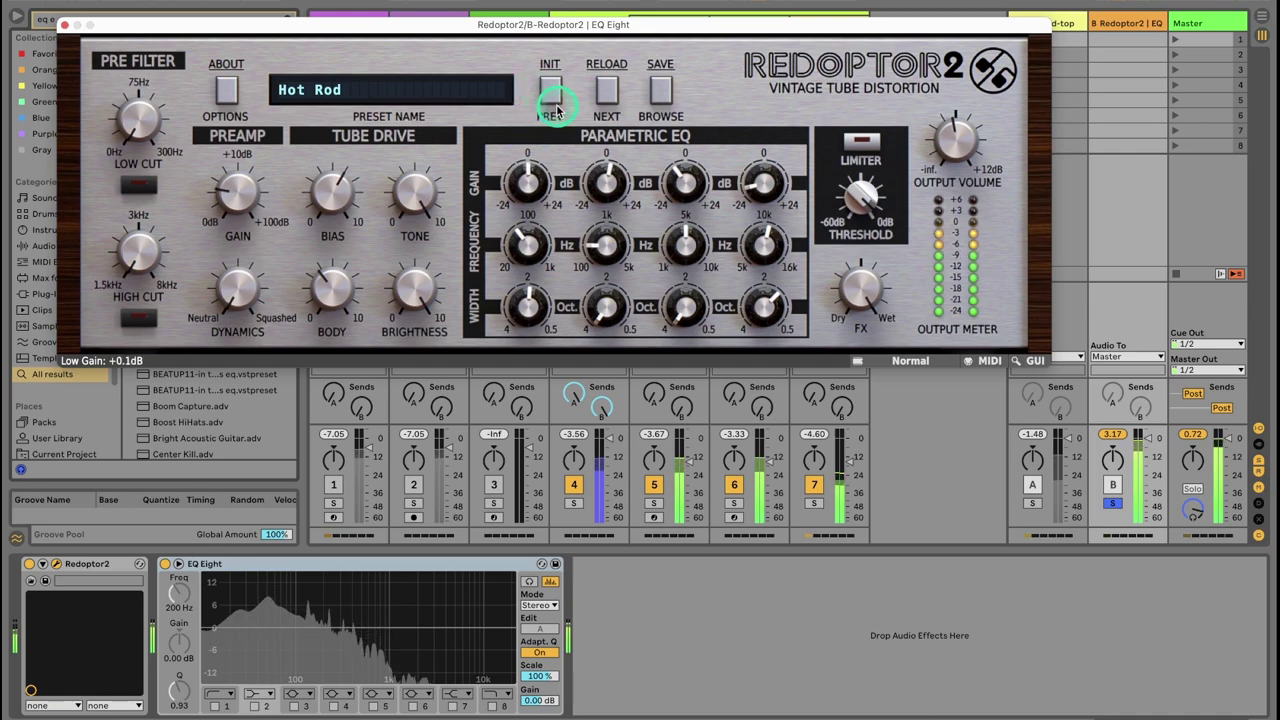
drag(537, 200, 534, 190)
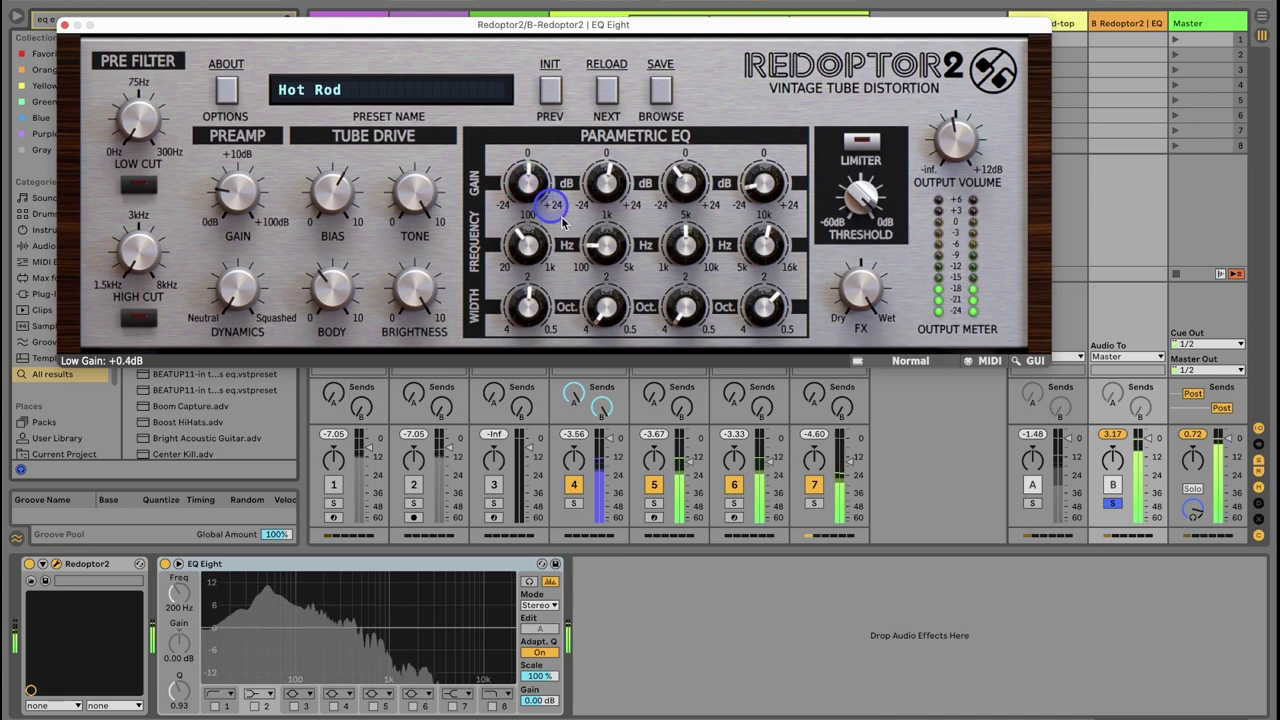
drag(616, 278, 614, 238)
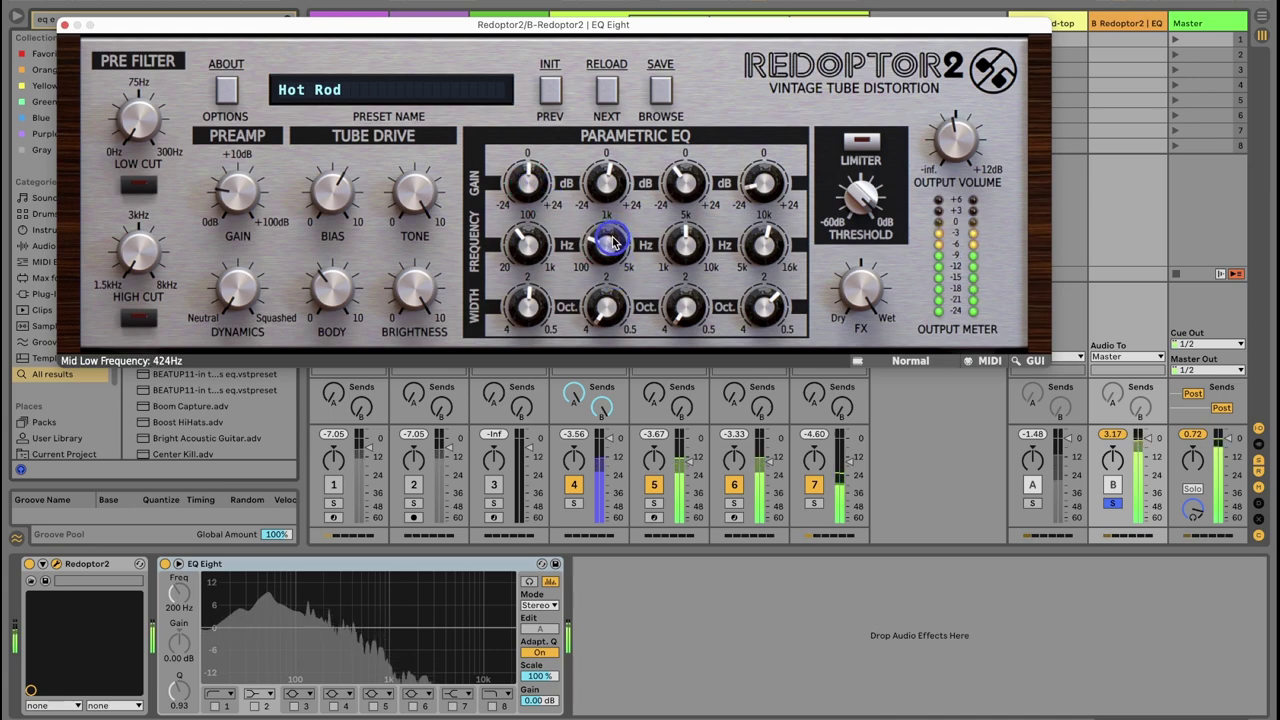
drag(603, 179, 607, 163)
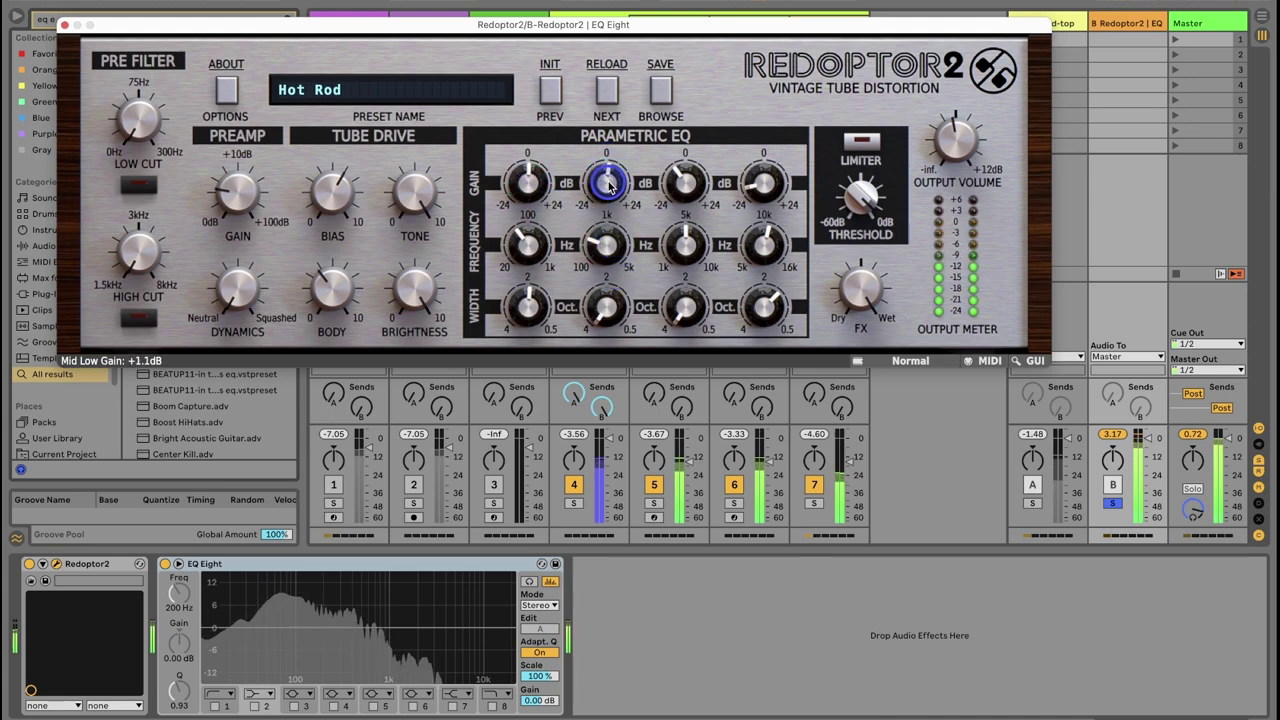
drag(527, 183, 528, 174)
Step: Reset return B's peak level, unsolo it, close the Redoptor2 window and select return A
click(1038, 415)
click(1098, 438)
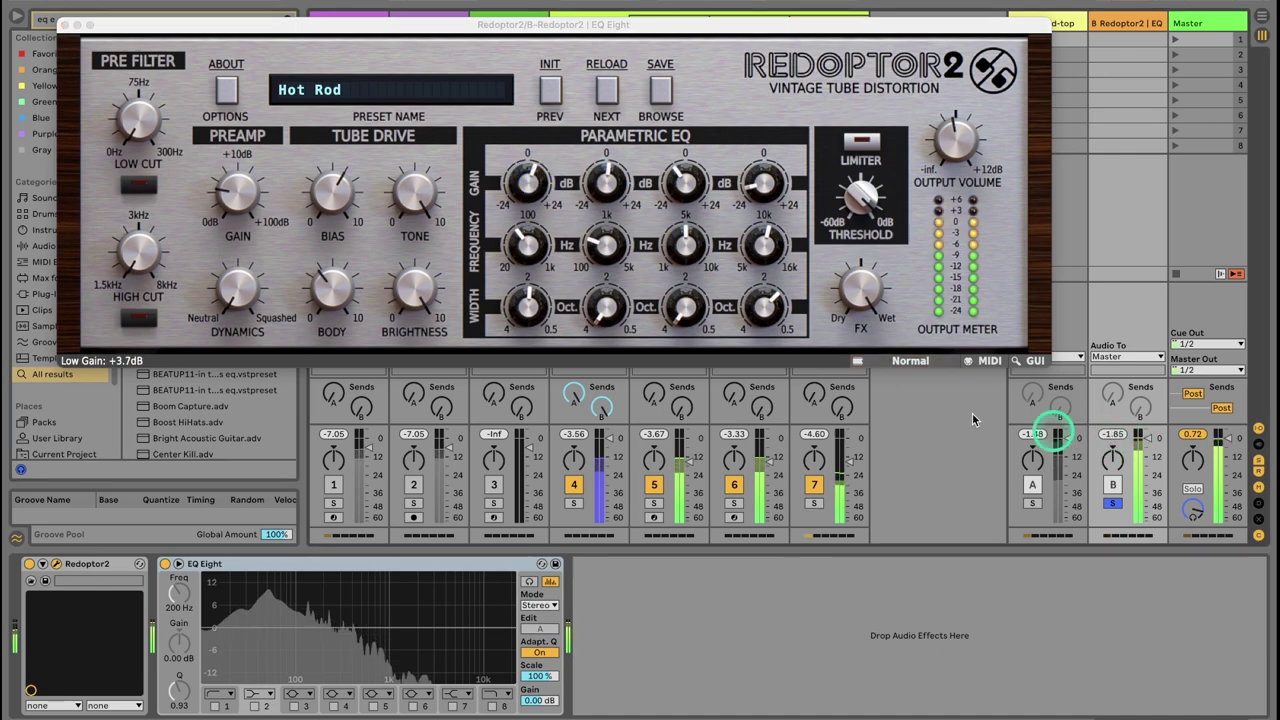
click(1114, 505)
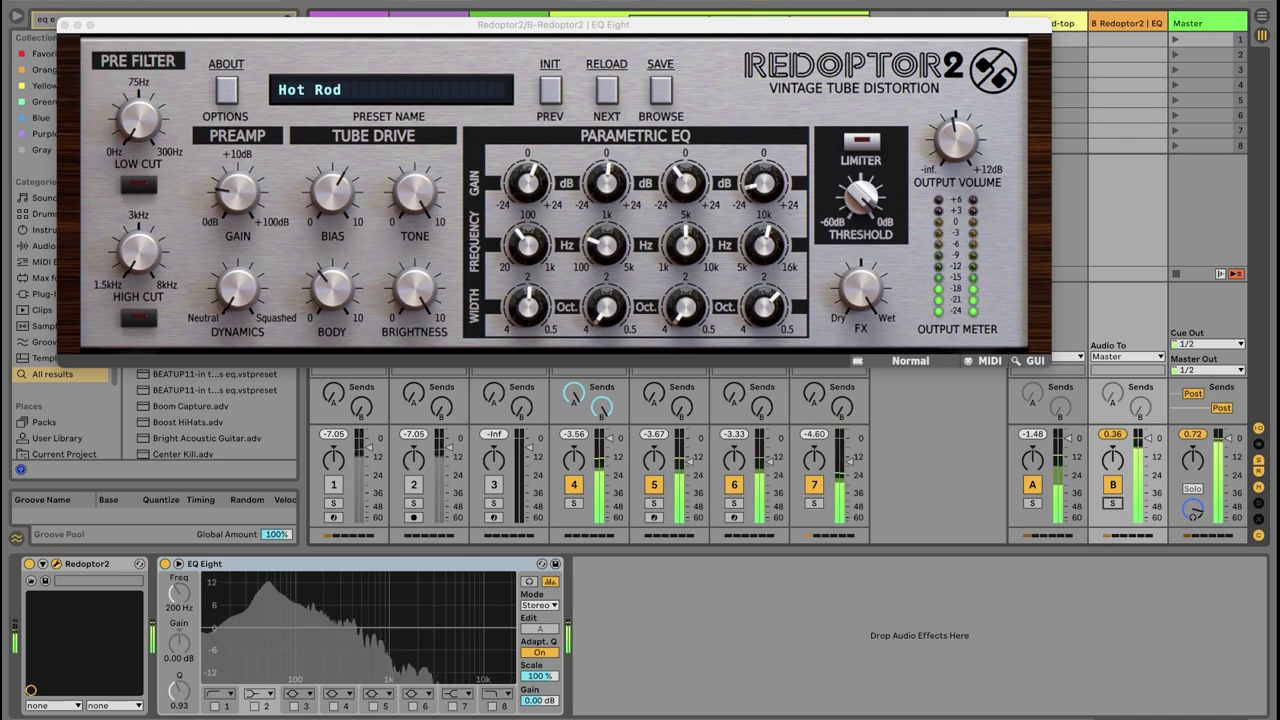
click(67, 33)
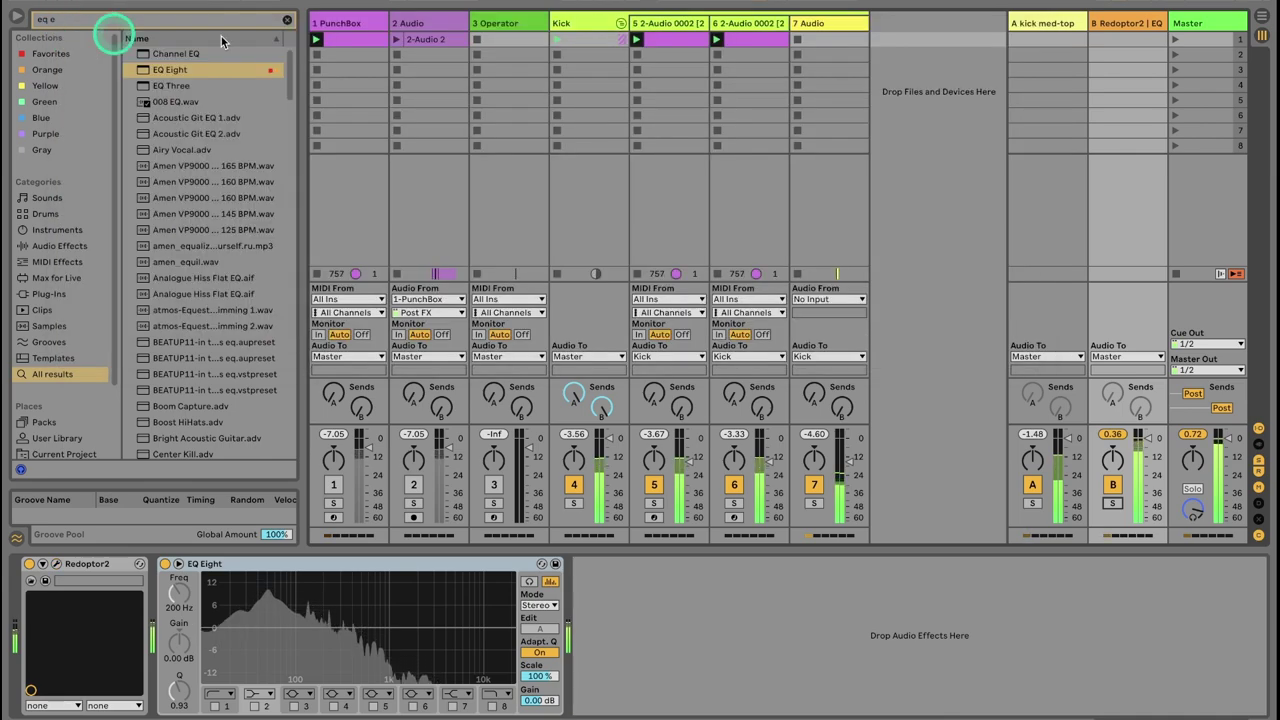
click(1049, 21)
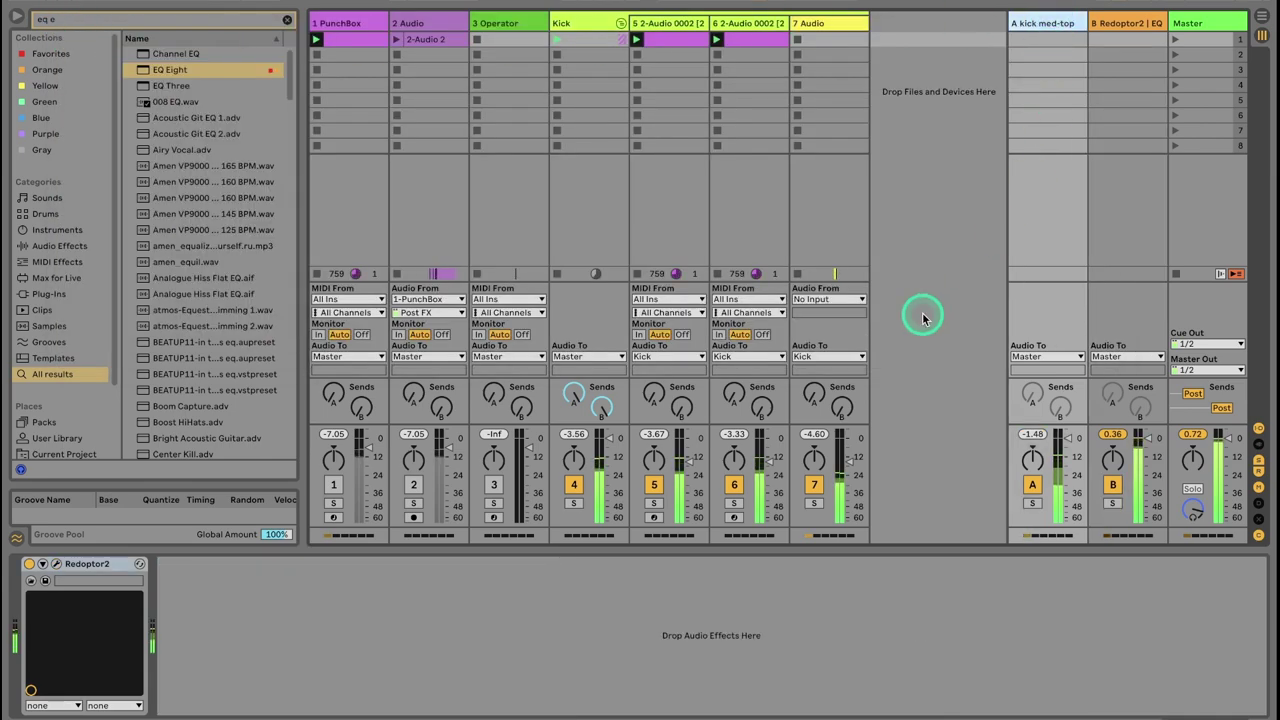
Step: Clear the browser search, open return A's Redoptor2, move its window clear of the mixer and solo return A
click(287, 19)
click(58, 565)
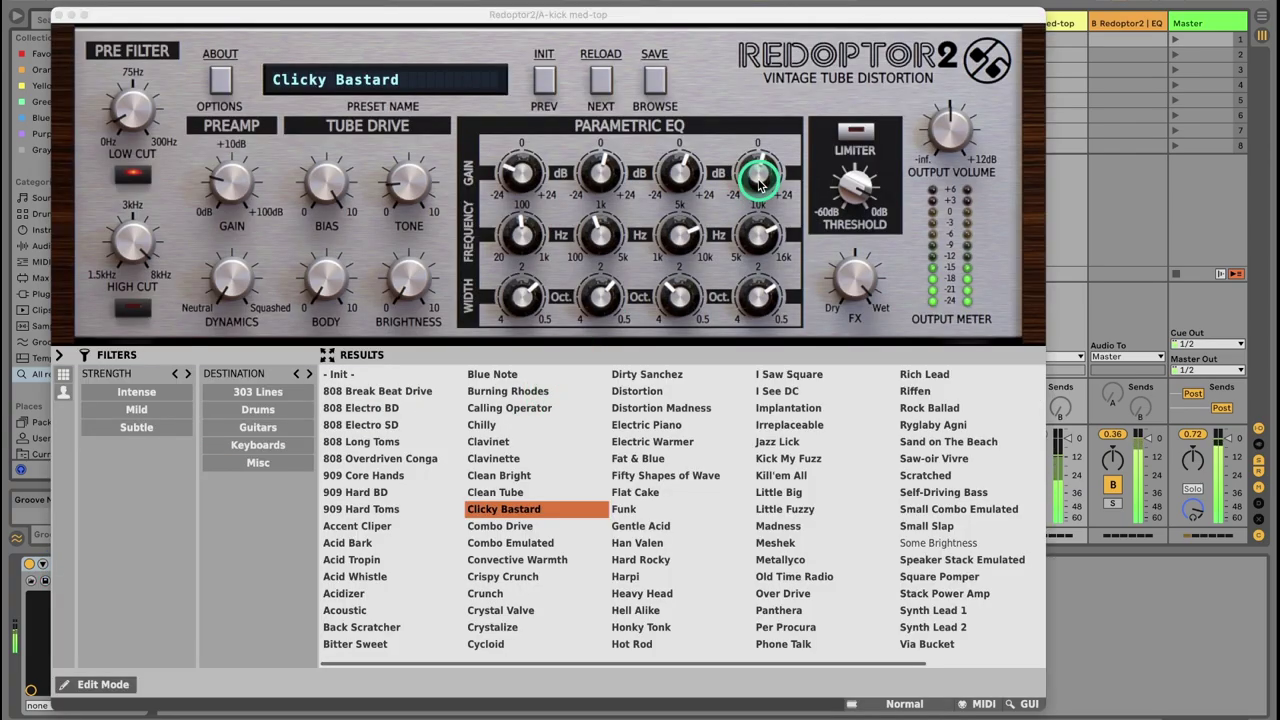
drag(912, 20, 850, 0)
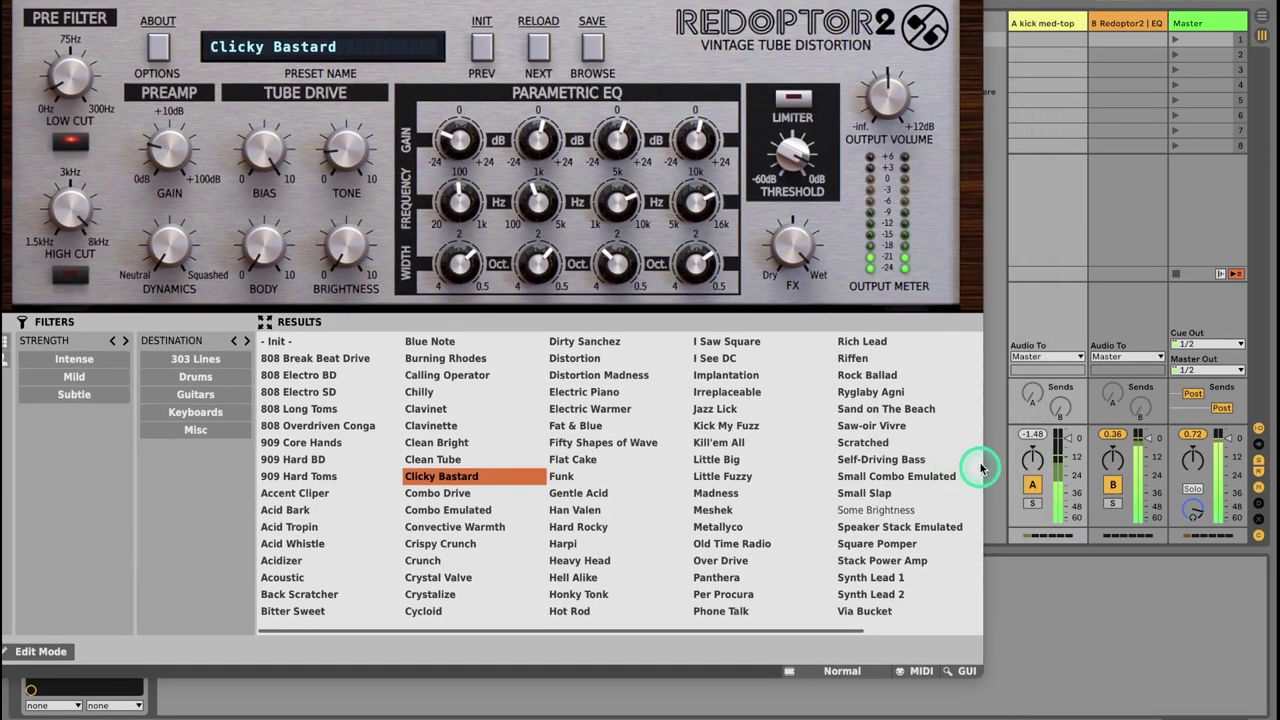
click(1034, 501)
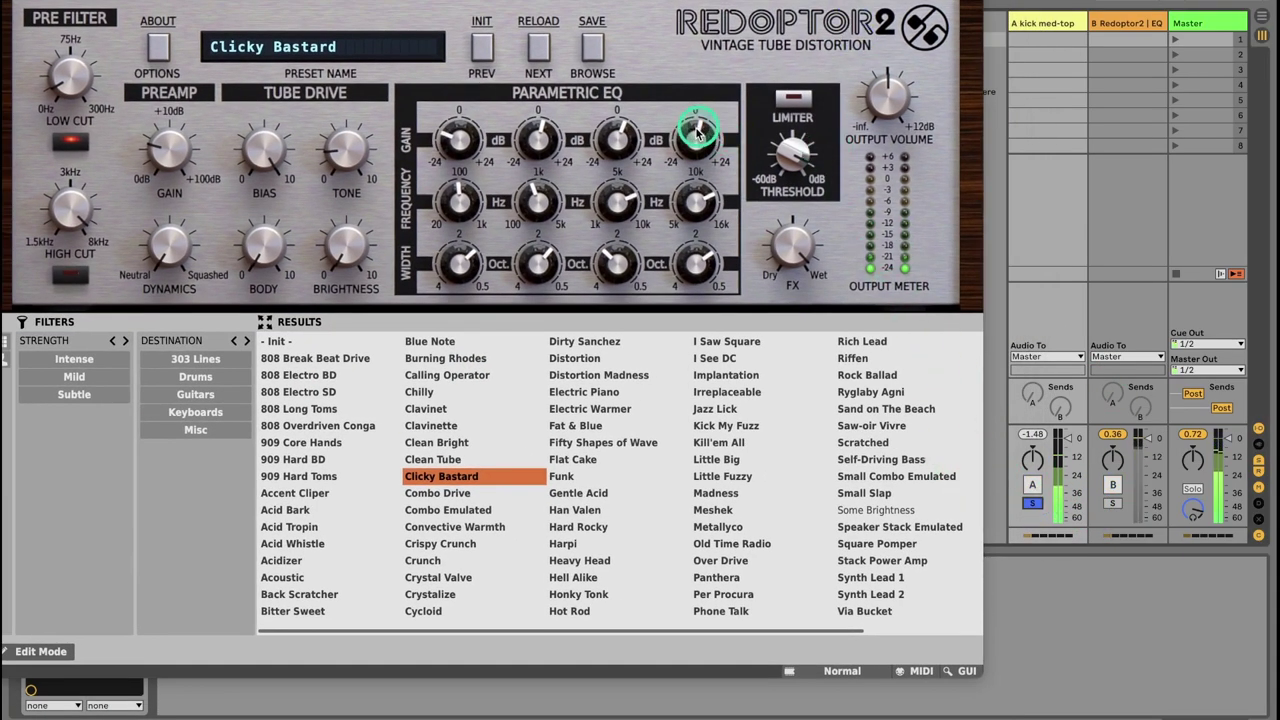
Step: In return A's Redoptor2, lower the Mid High gain and frequency, set Mid Low gain to +3.2 dB, and close the plug-in window
mouse_move(714, 143)
mouse_down()
mouse_move(722, 199)
mouse_move(718, 135)
mouse_up()
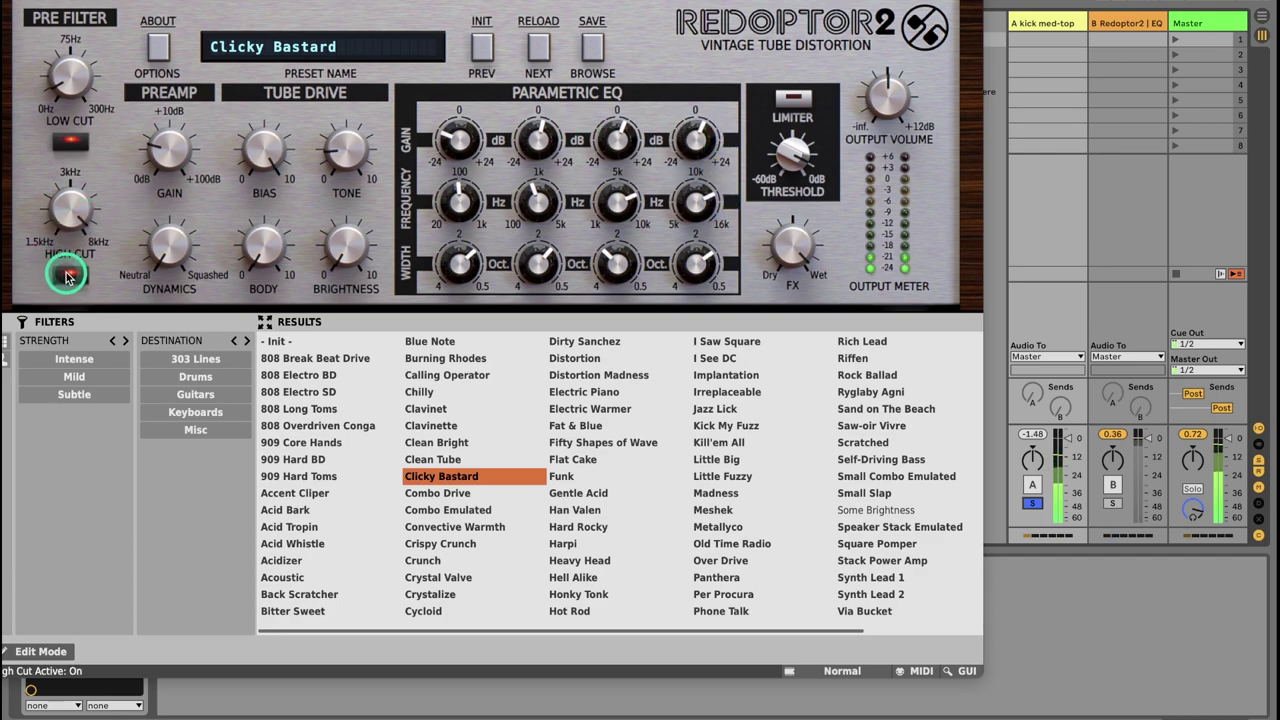
click(68, 277)
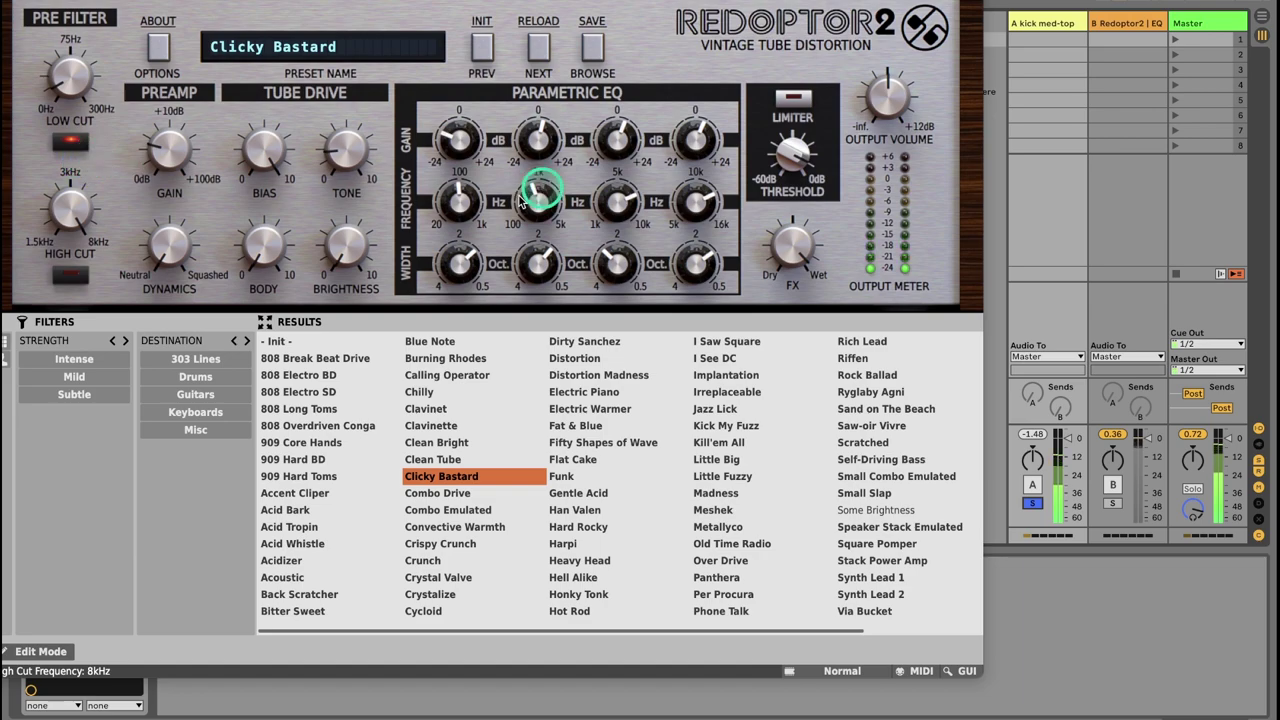
drag(613, 137, 627, 177)
drag(530, 148, 530, 150)
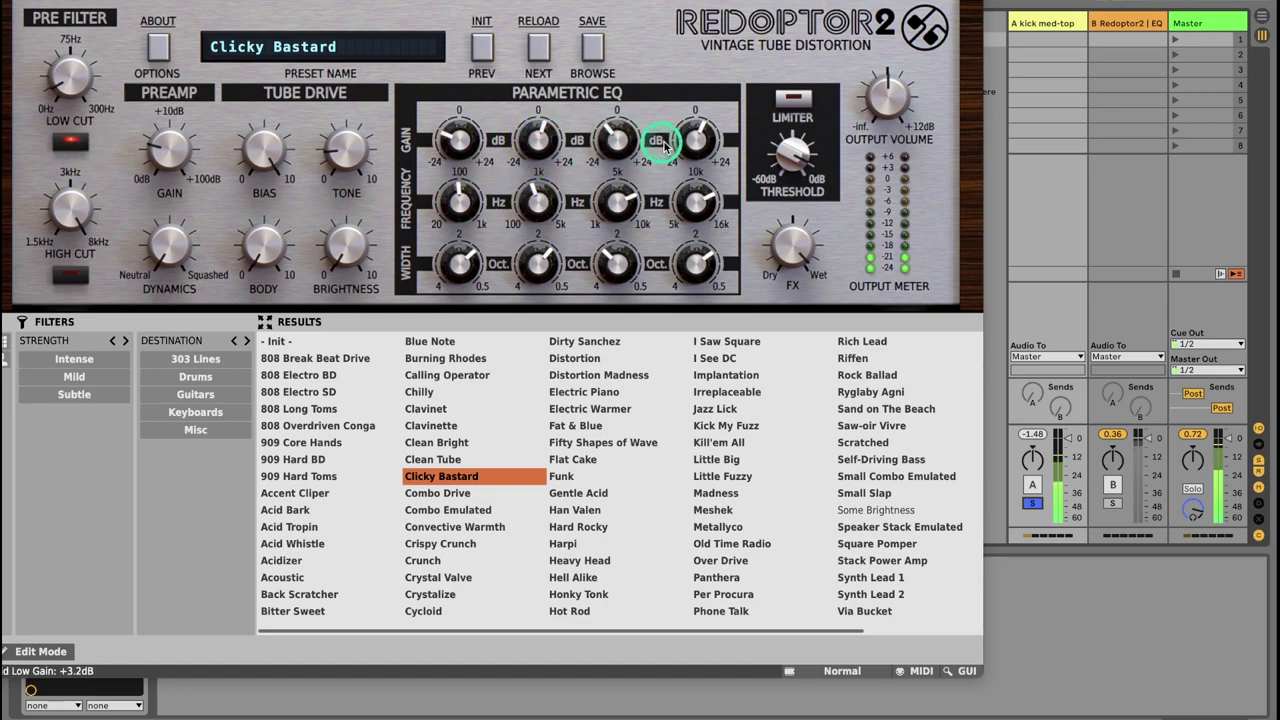
drag(797, 248, 802, 205)
drag(630, 138, 617, 103)
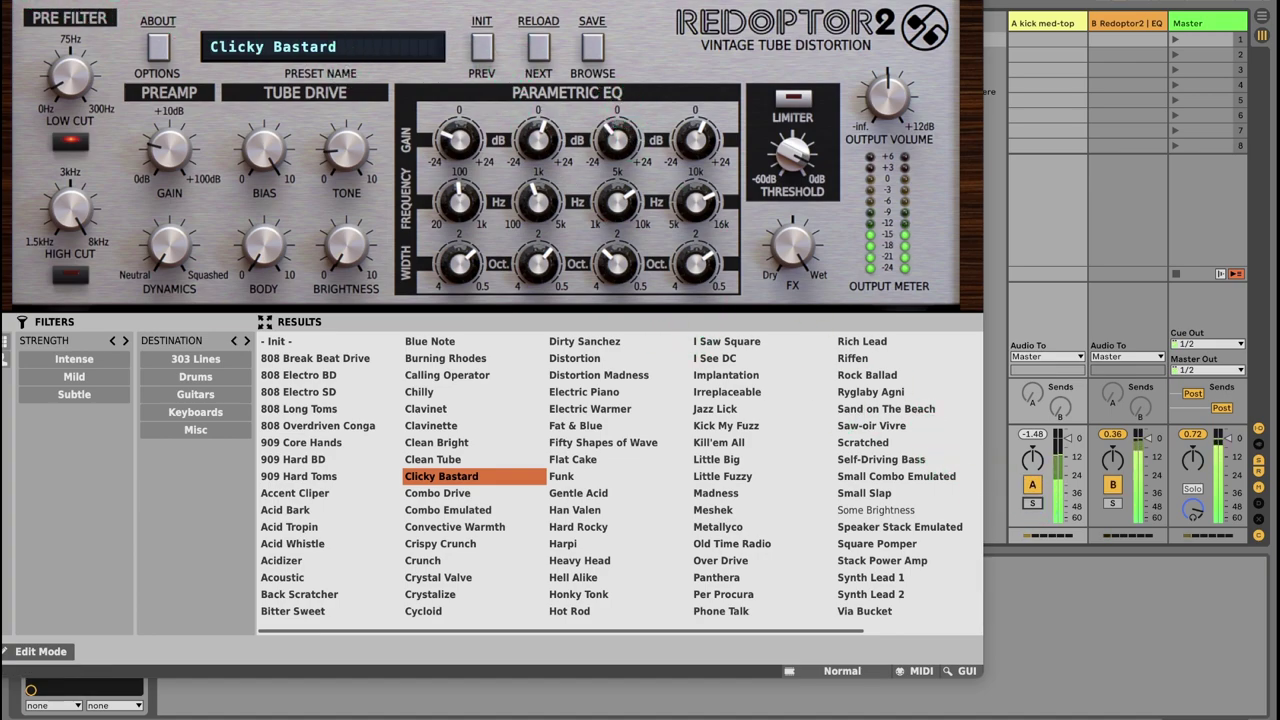
drag(122, 1, 183, 2)
click(62, 4)
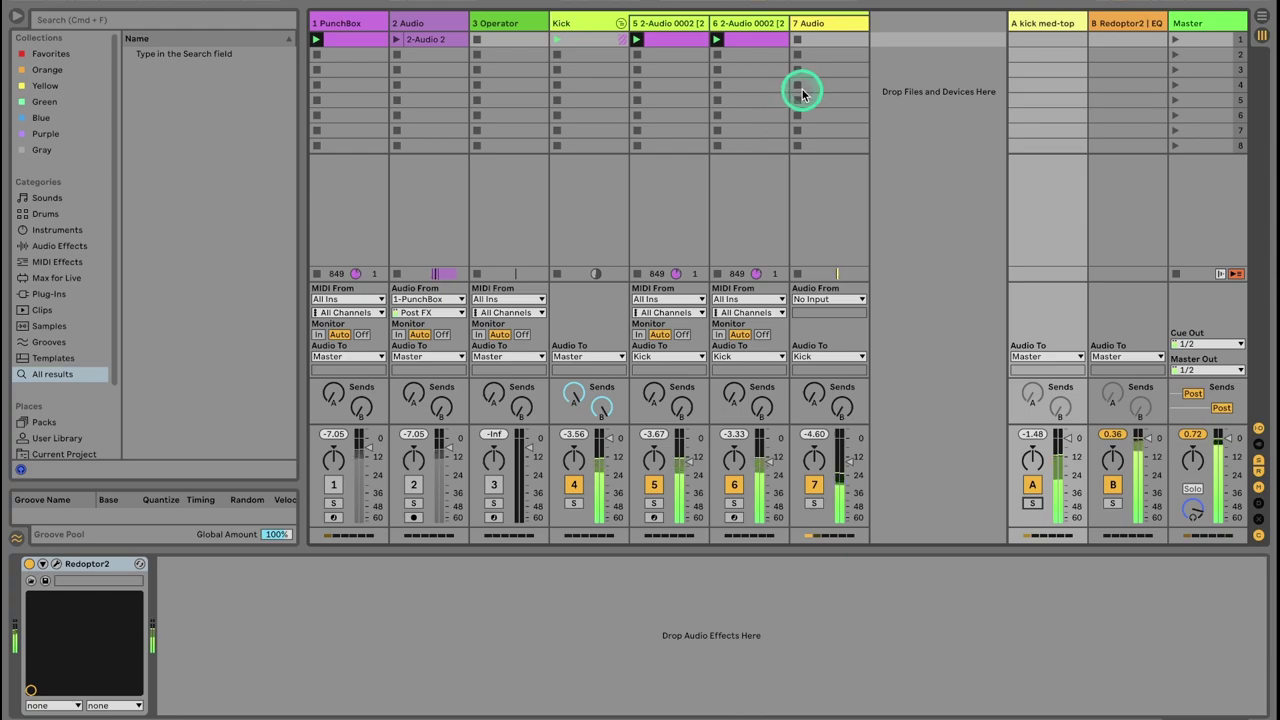
Step: Solo track 7 Audio, add a Compressor after its two EQ Eights and expand the Compressor's sidechain settings
click(750, 22)
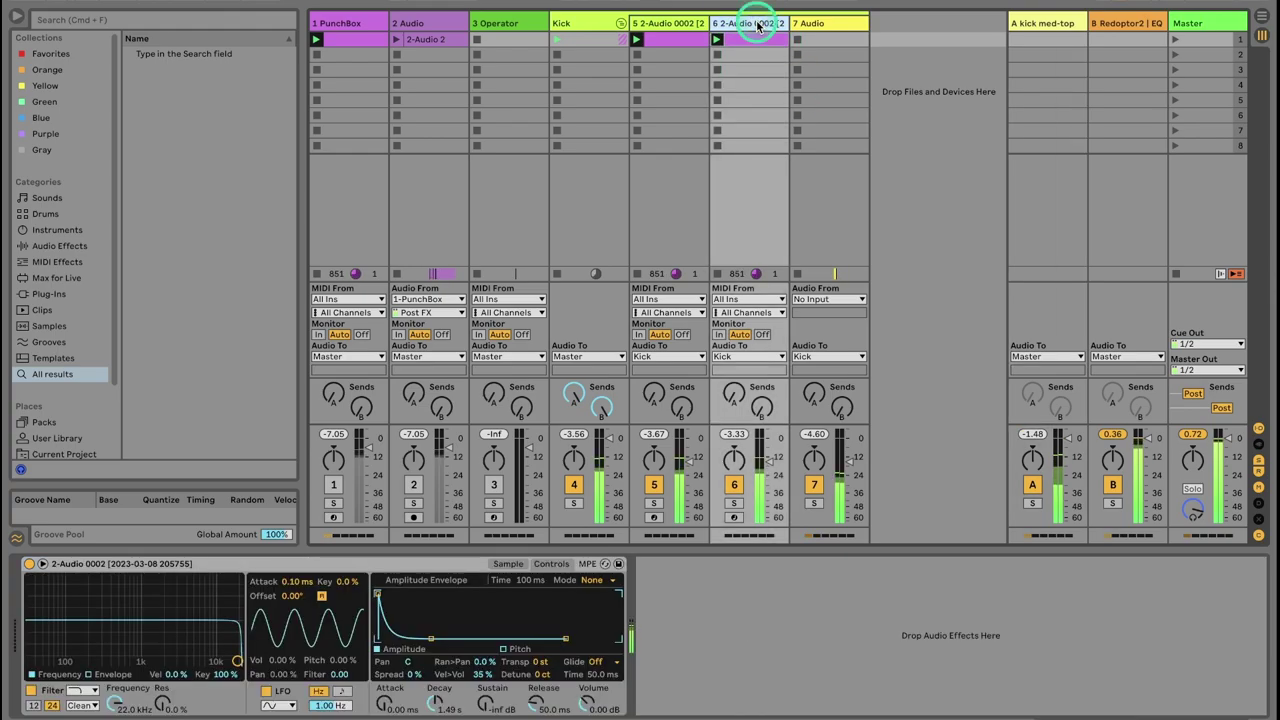
click(733, 503)
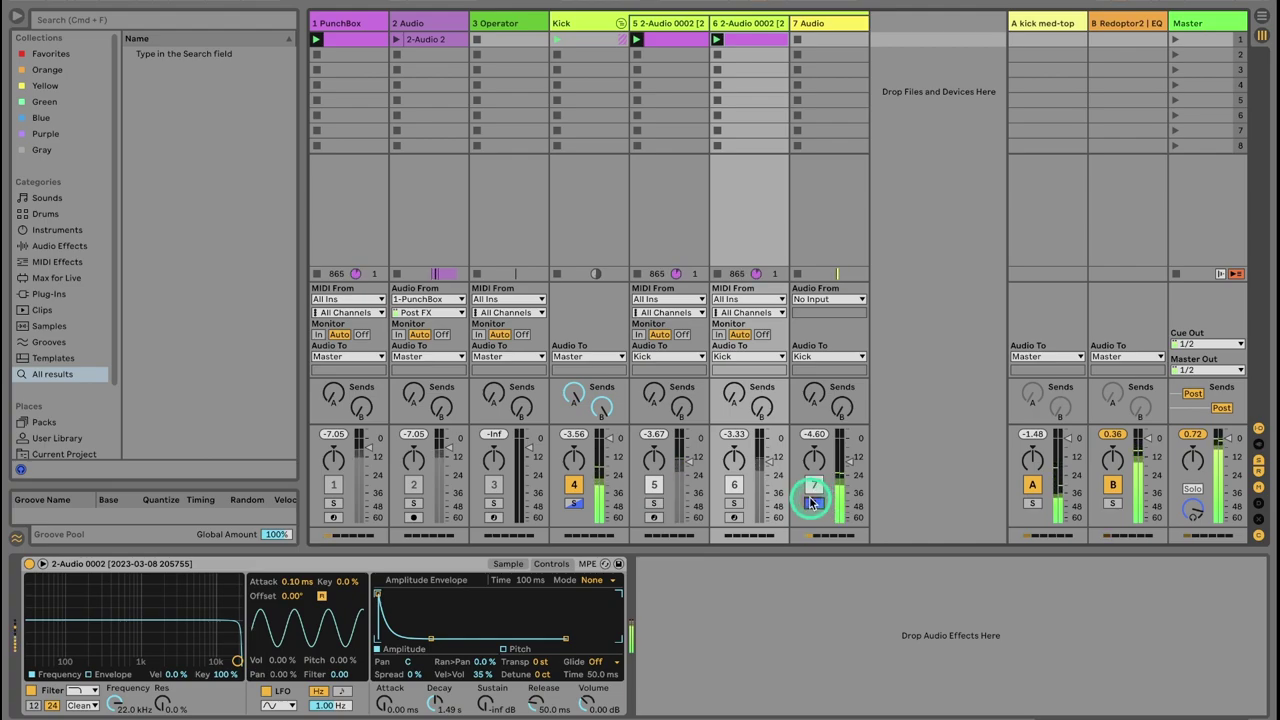
click(832, 22)
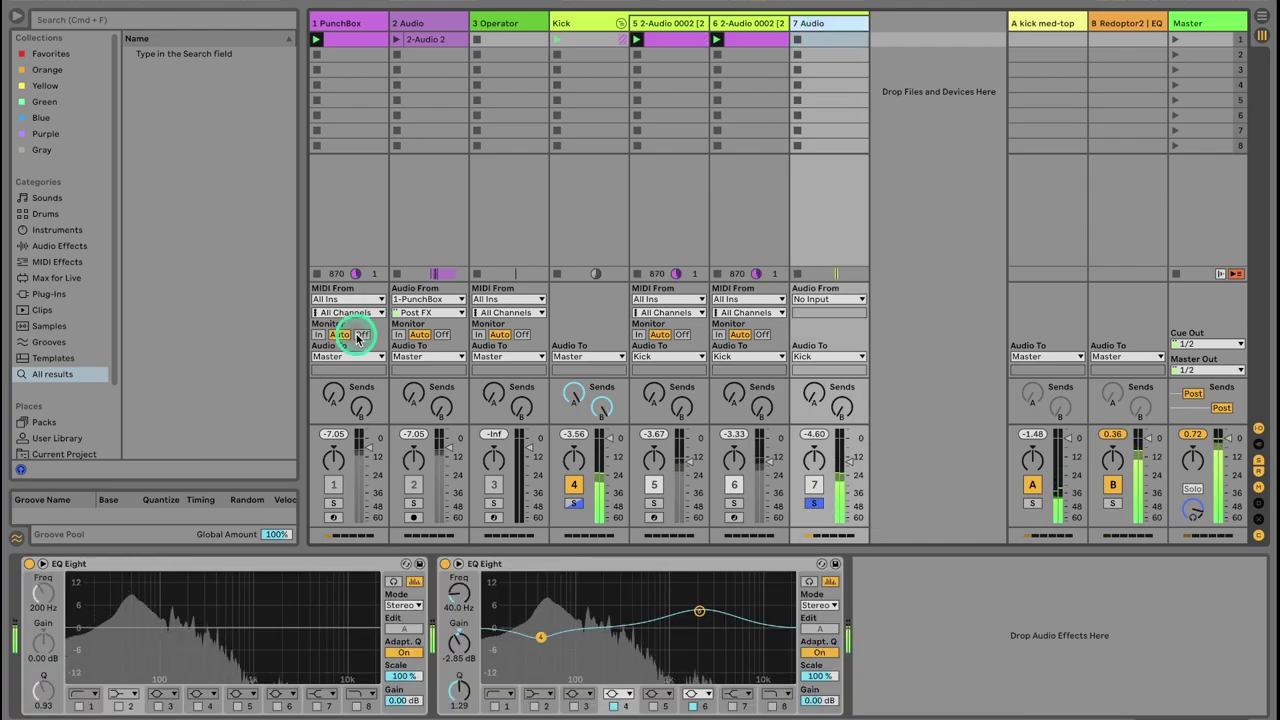
click(67, 250)
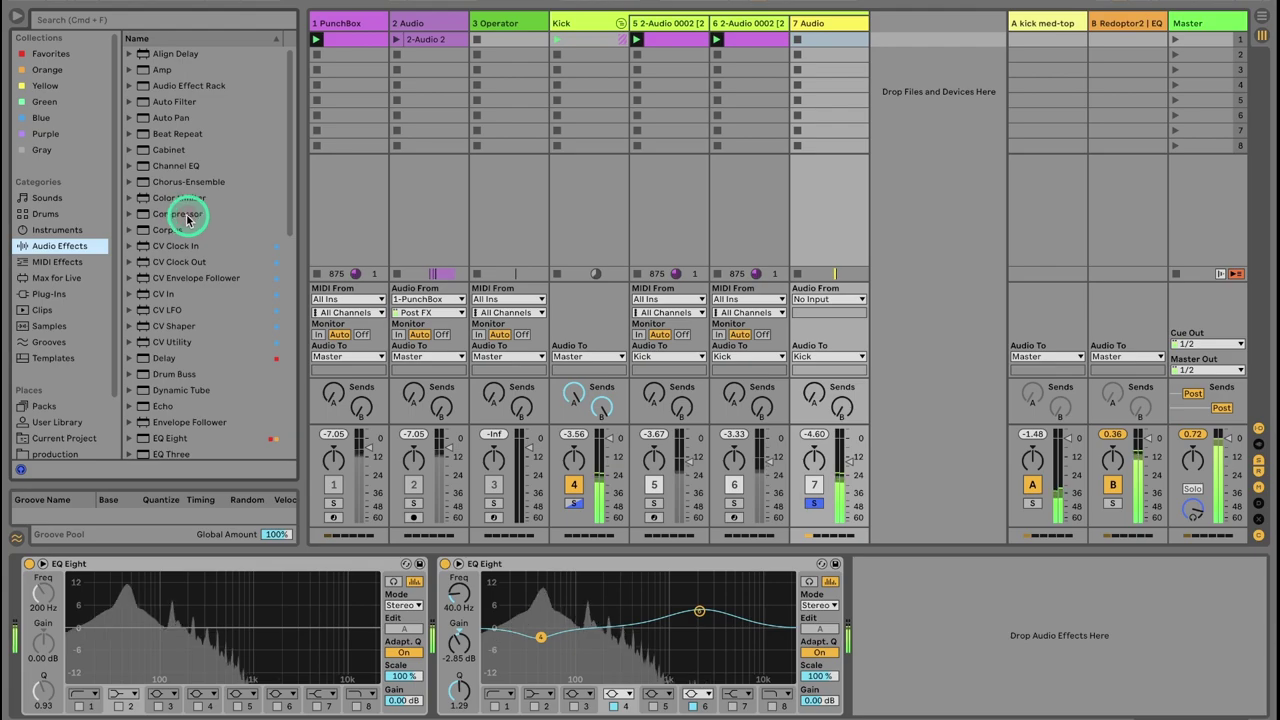
double_click(186, 214)
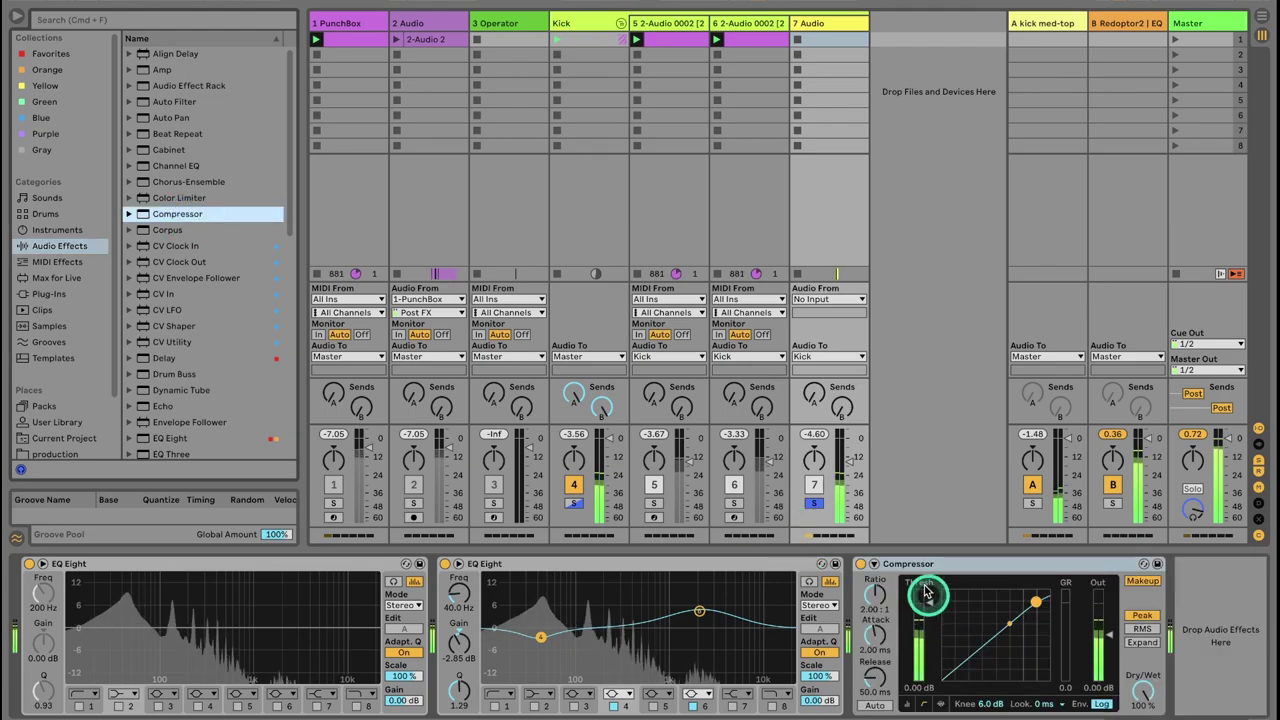
click(873, 564)
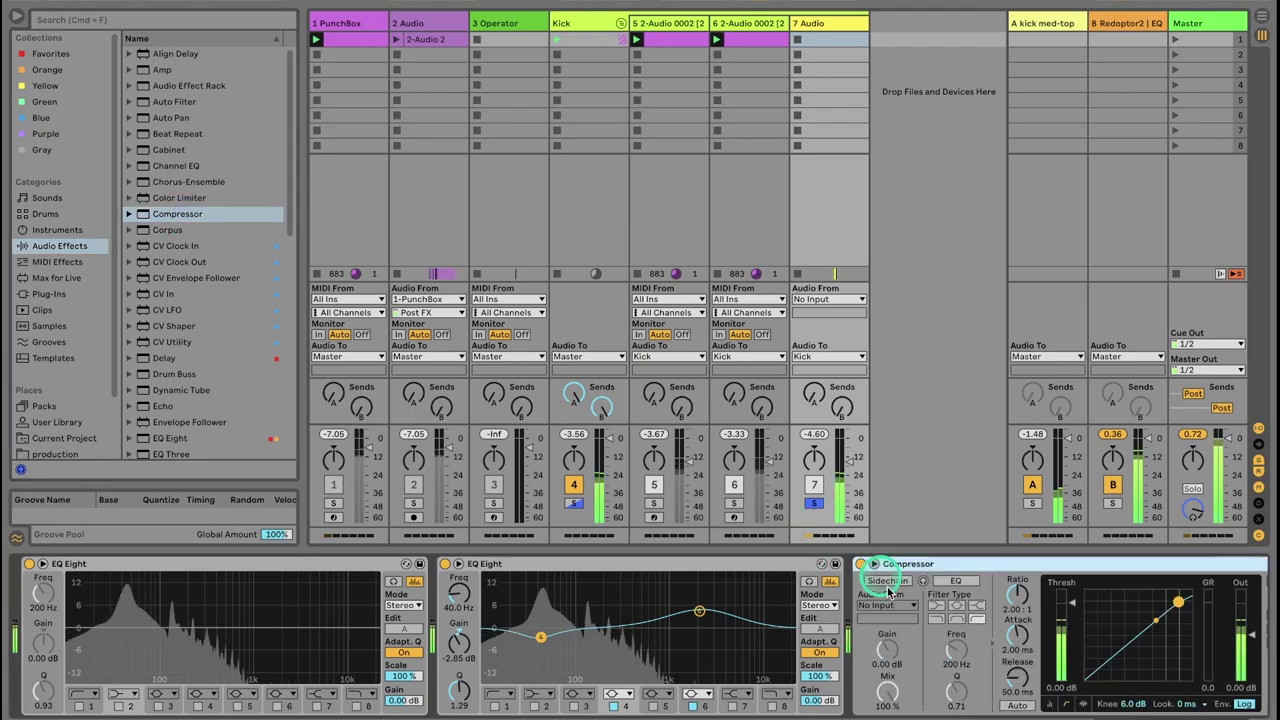
Step: Rename tracks 5 and 6 as kick -3 and kick, and place kick before kick -3
double_click(670, 24)
text(kick)
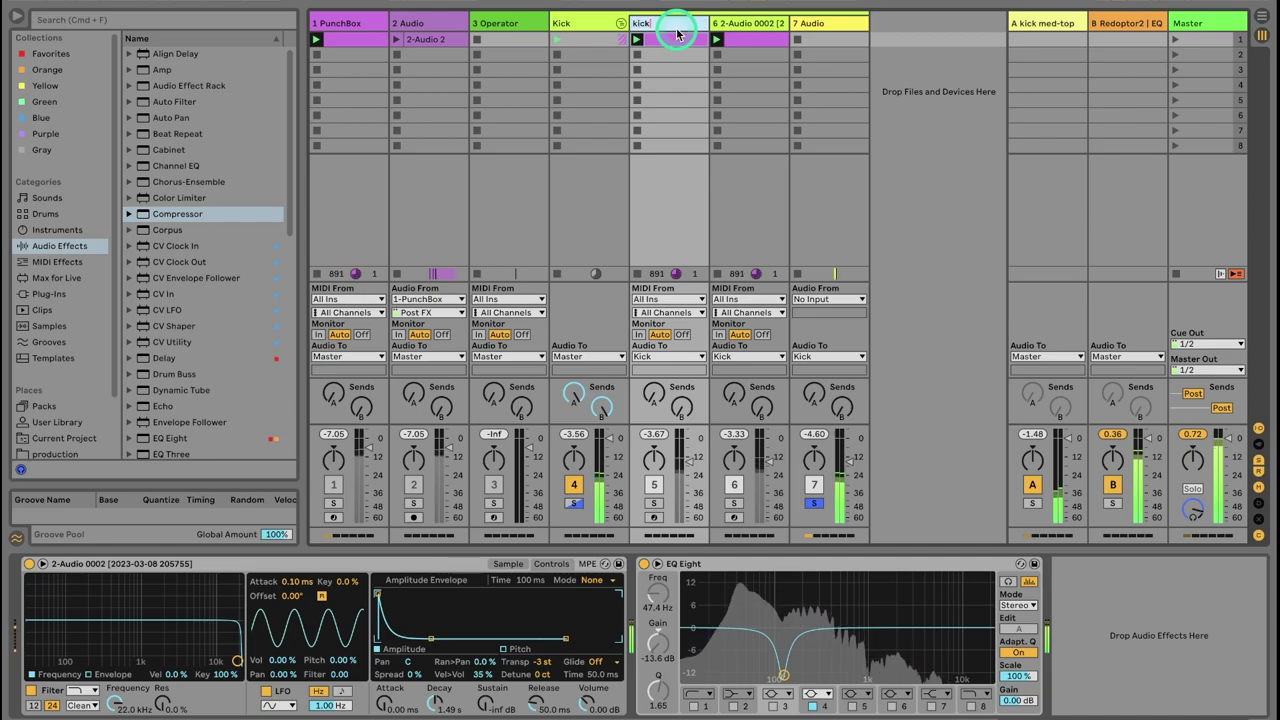
text( -3)
click(745, 28)
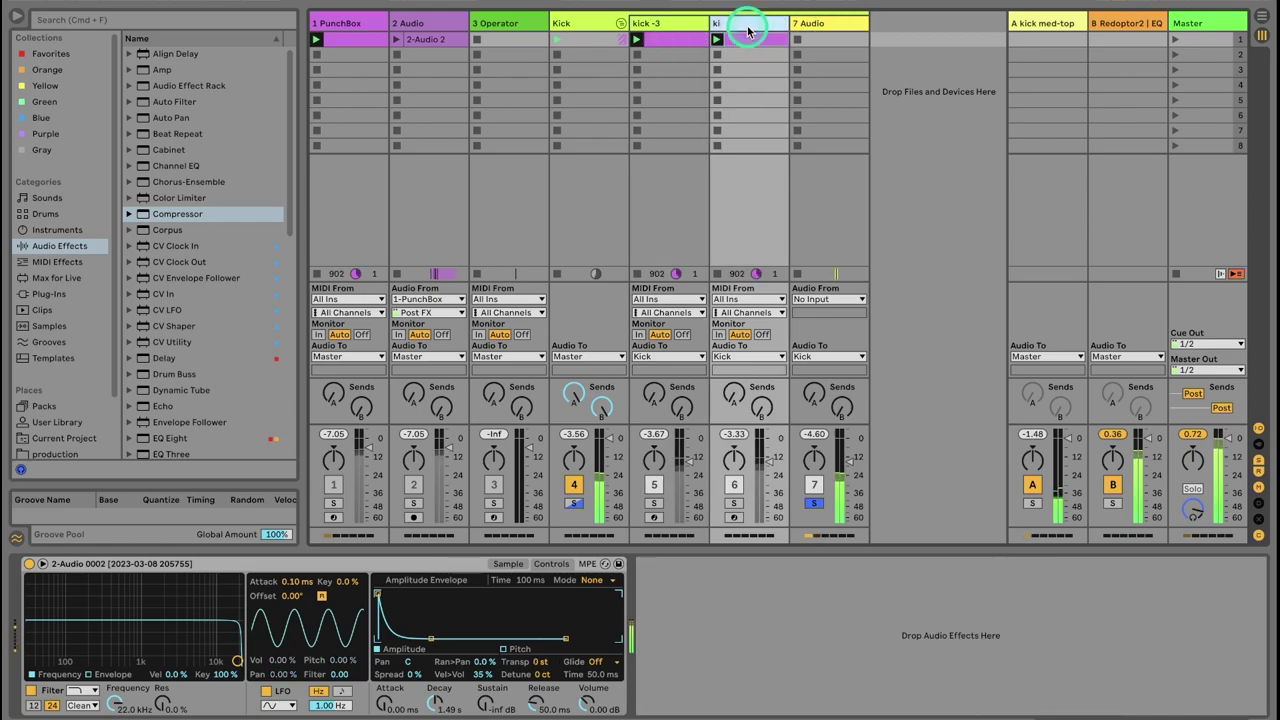
click(645, 28)
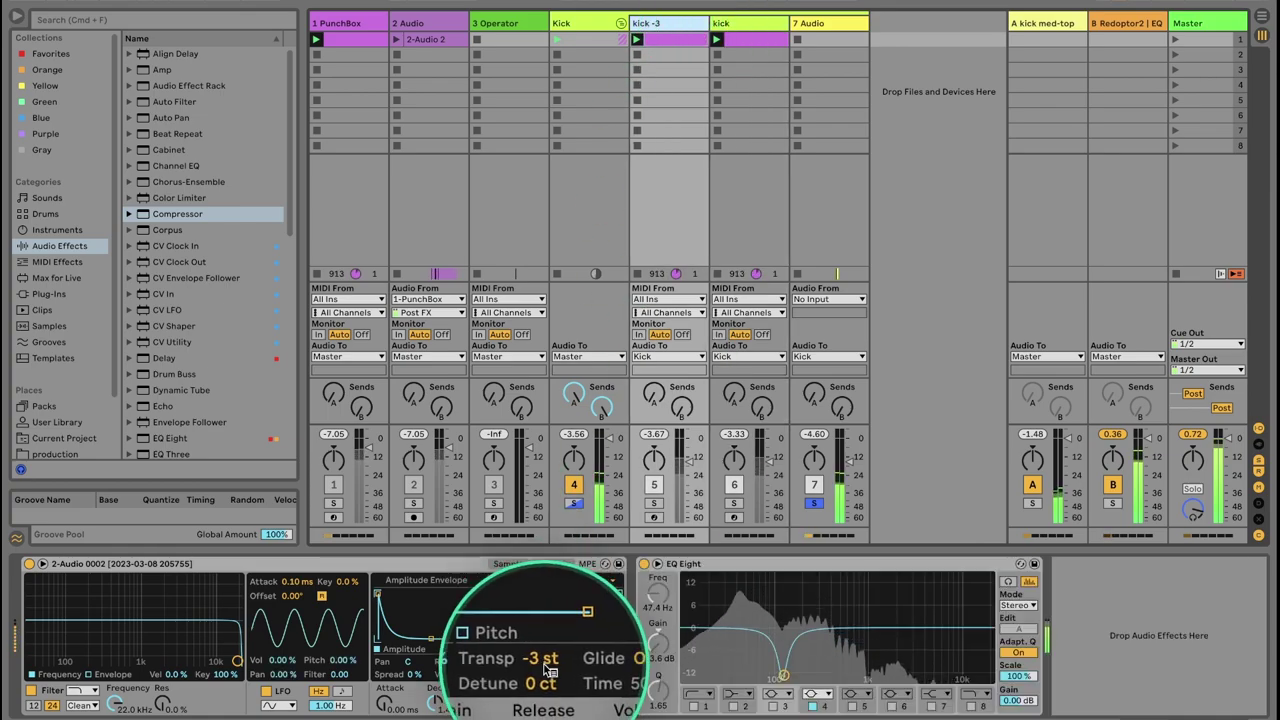
drag(724, 22, 663, 33)
Step: Rename track 7 as kick-sub and the group track as Kick group
double_click(840, 28)
text(kick-sub)
key(Return)
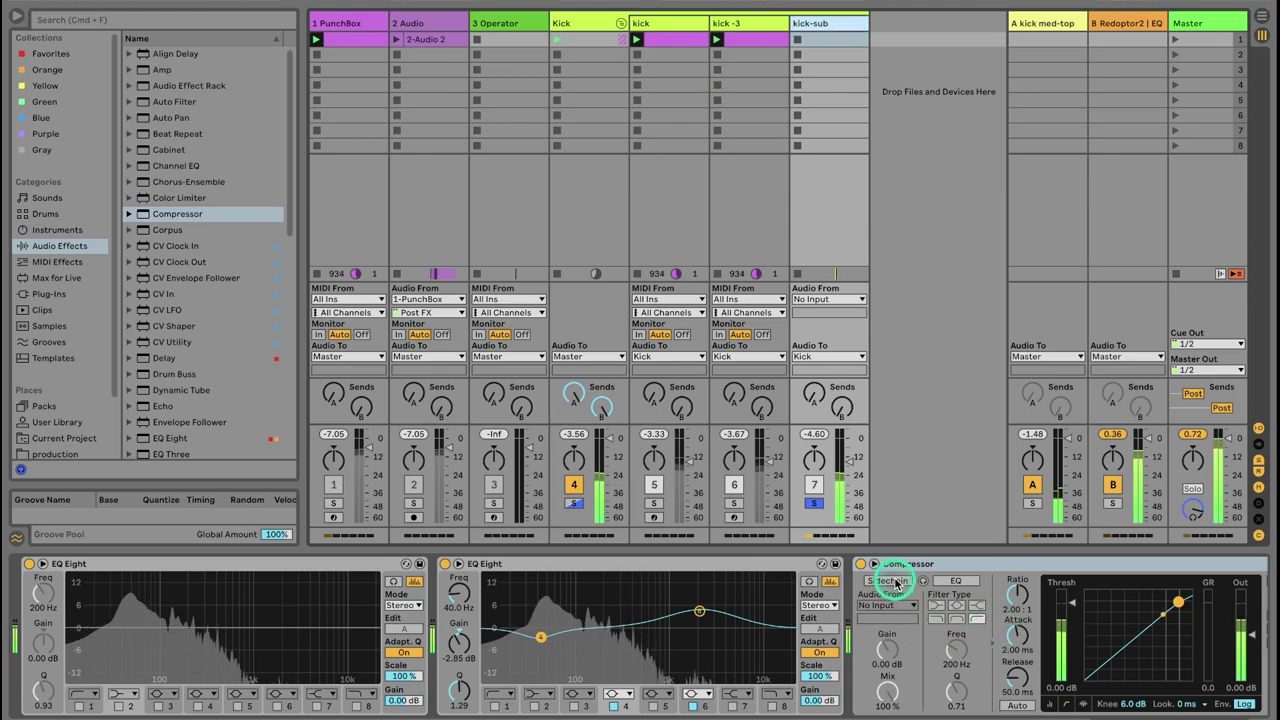
click(885, 605)
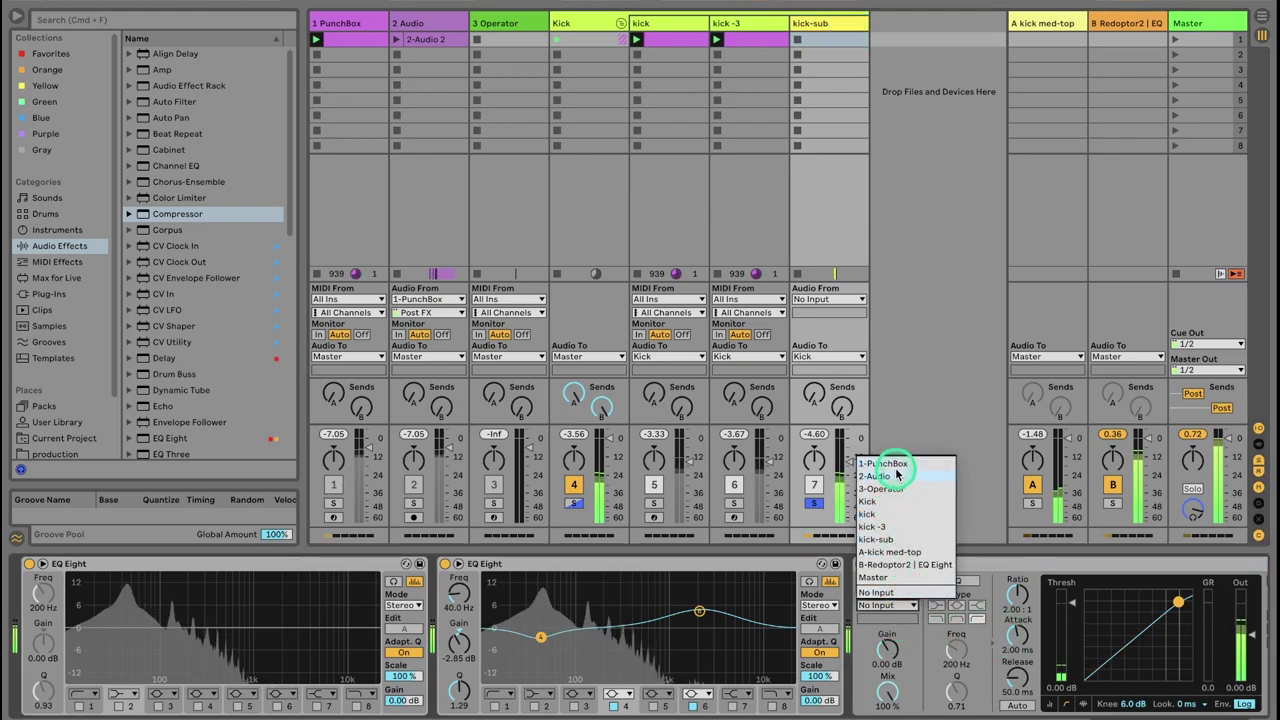
click(880, 515)
click(590, 23)
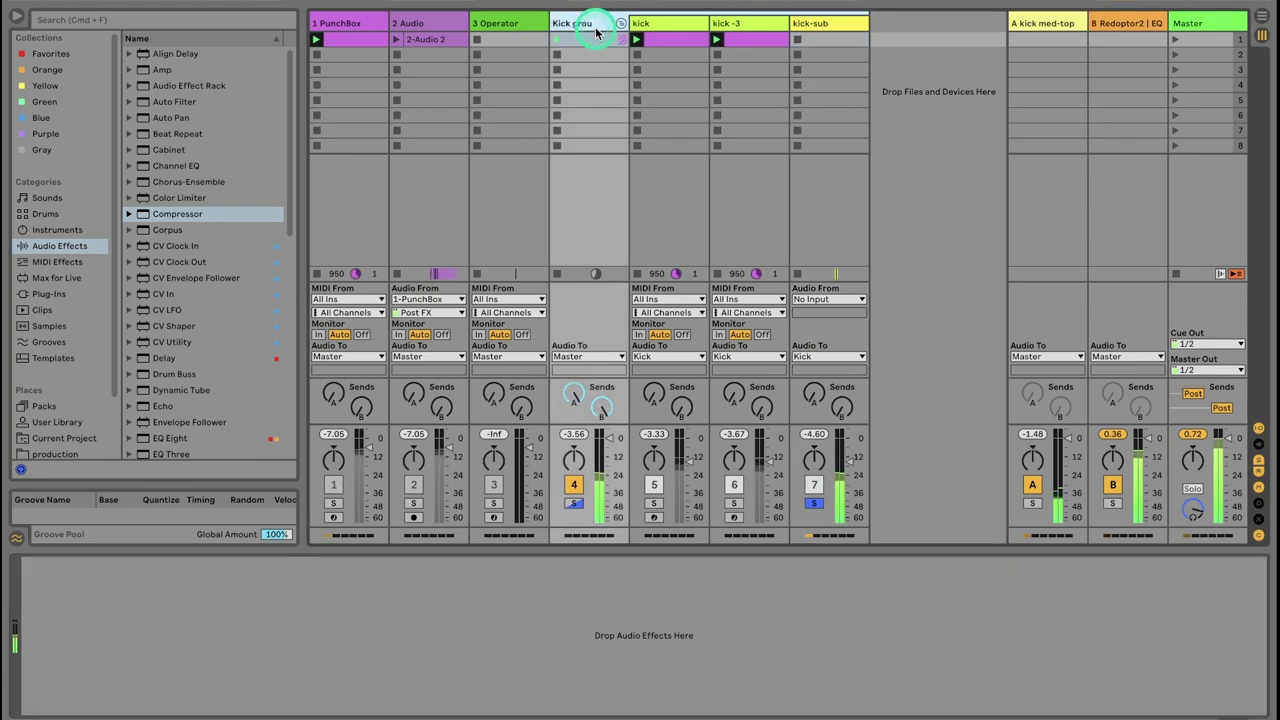
Step: Sidechain kick-sub's Compressor from the kick track and lower its threshold to -13.4 dB
click(826, 23)
click(885, 605)
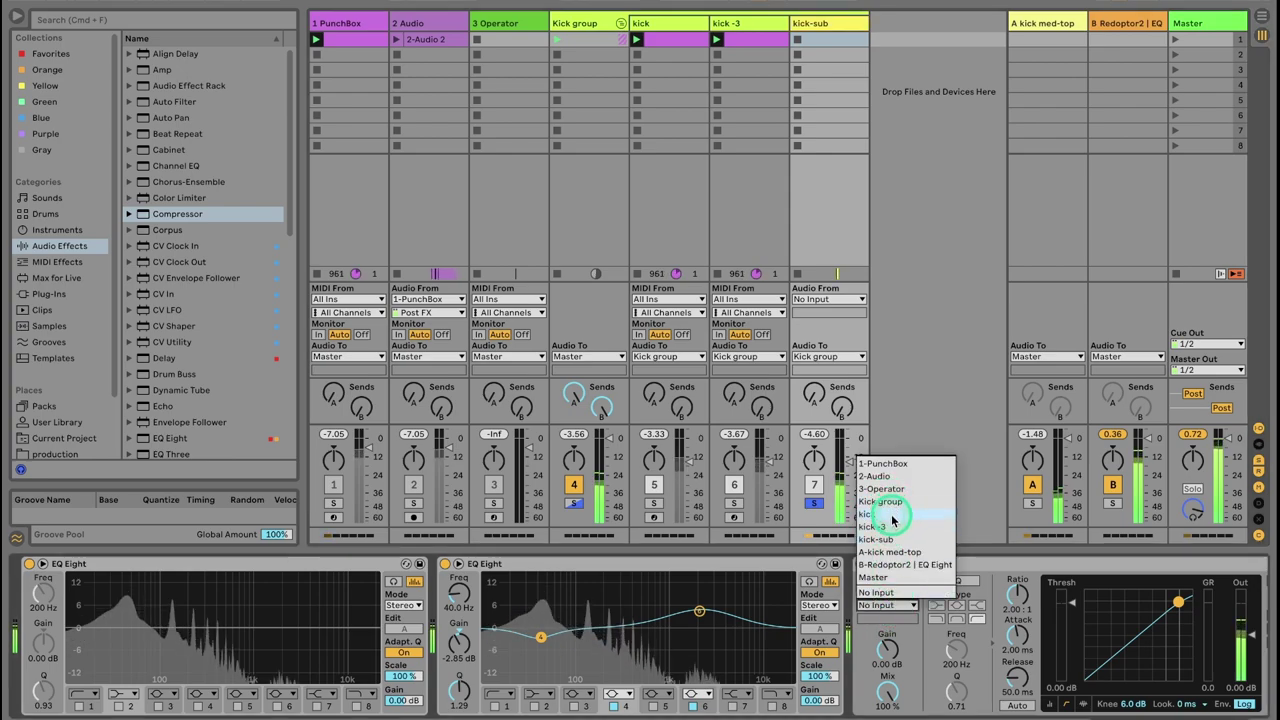
click(880, 514)
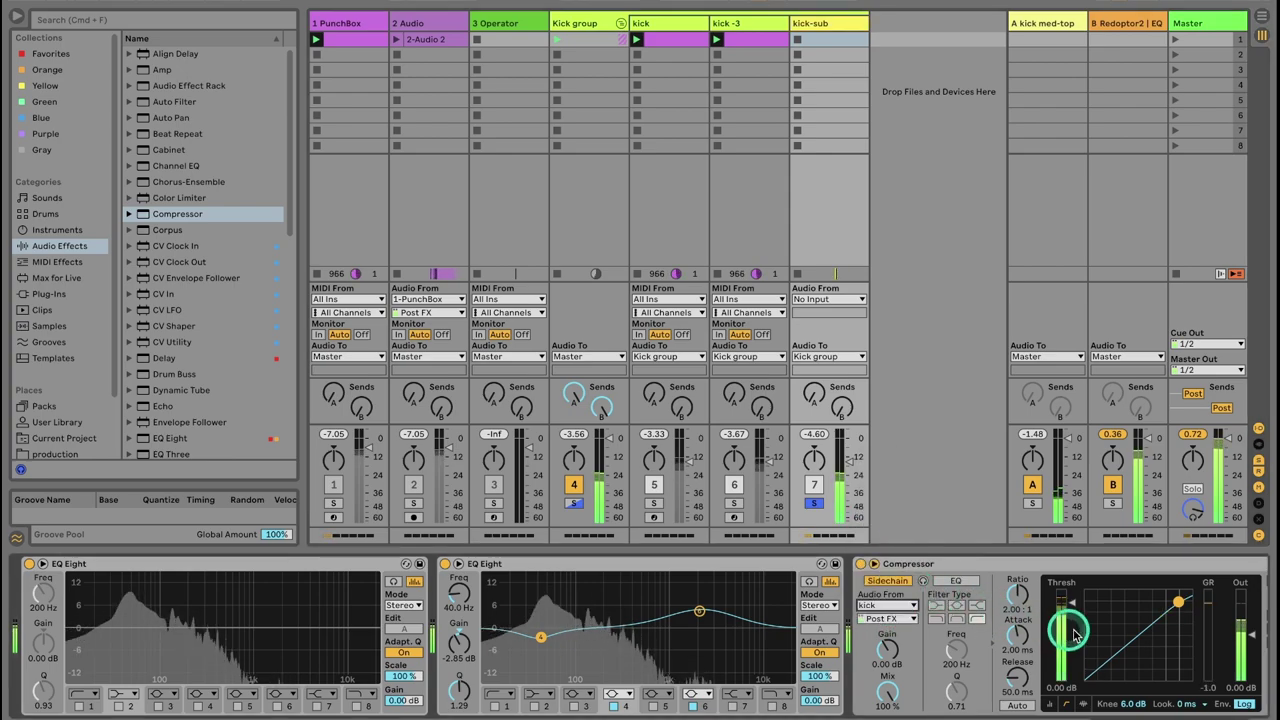
click(1200, 716)
mouse_move(940, 605)
mouse_down()
mouse_move(929, 596)
mouse_move(934, 608)
mouse_up()
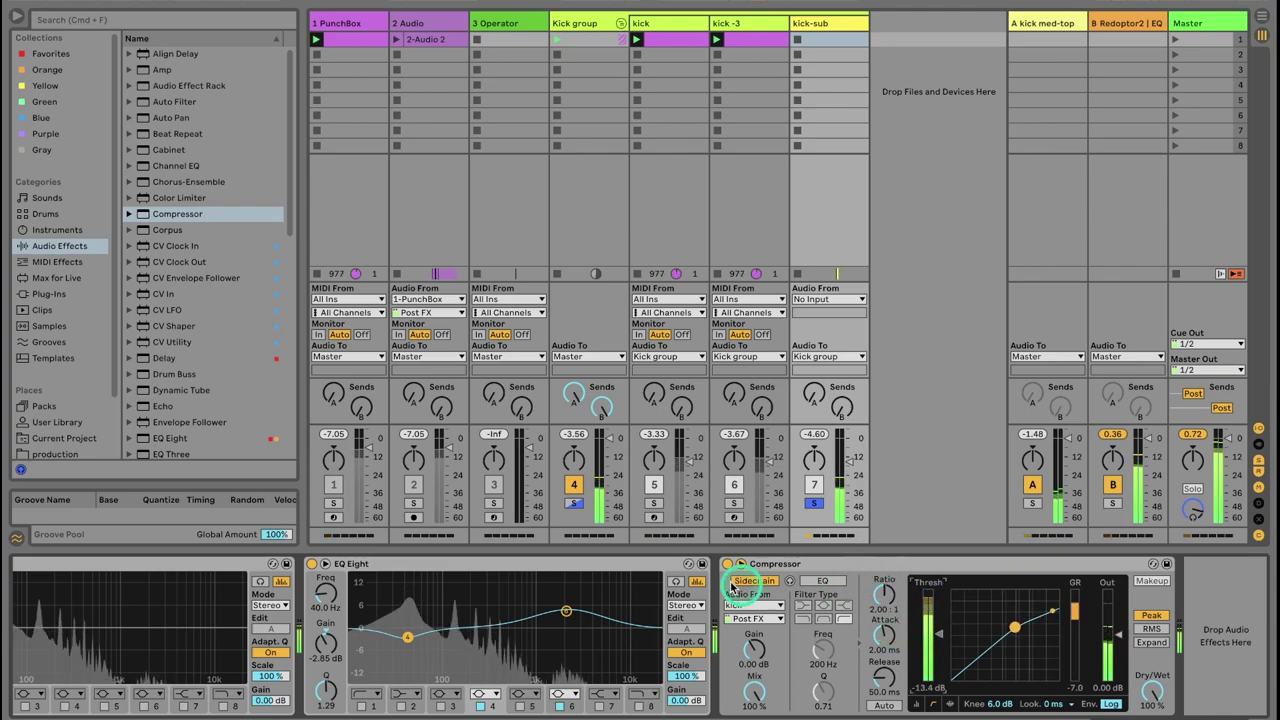
Step: Compare the Compressor off and on, set its attack to 3.46 ms and release to 41.1 ms, and solo the whole Kick group
click(727, 564)
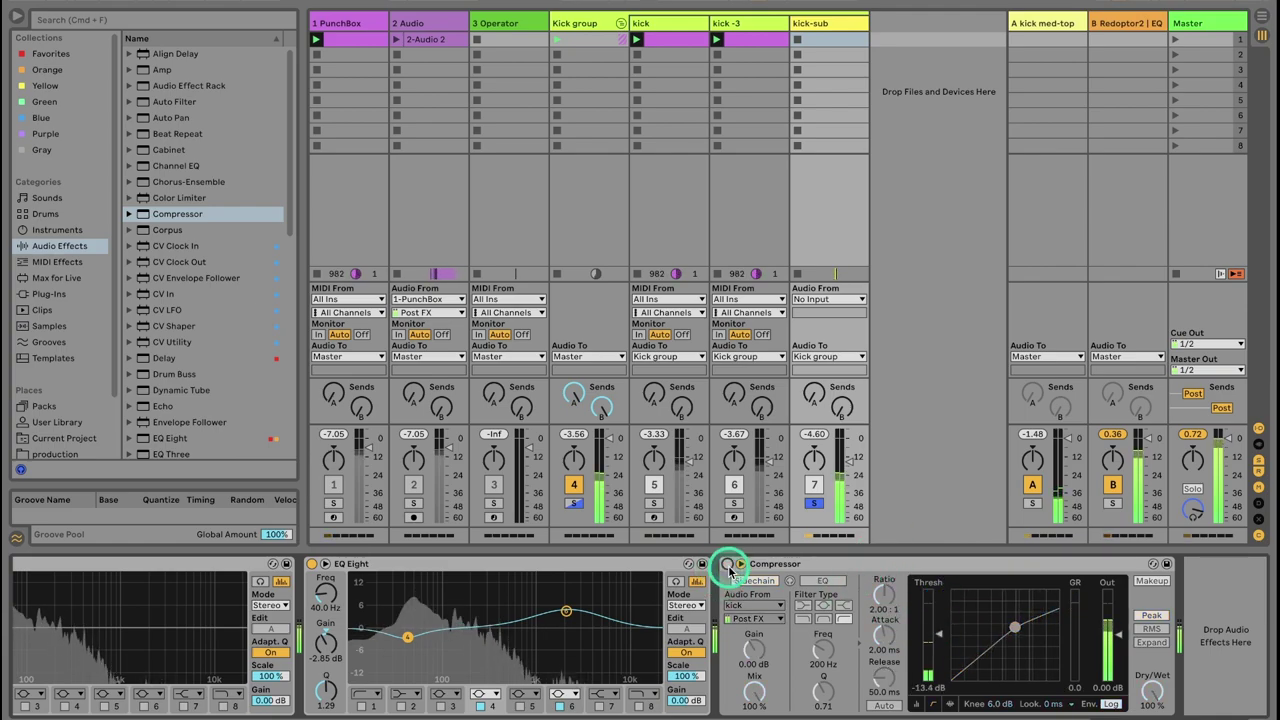
click(728, 566)
drag(874, 631, 885, 634)
drag(882, 680, 882, 692)
click(573, 503)
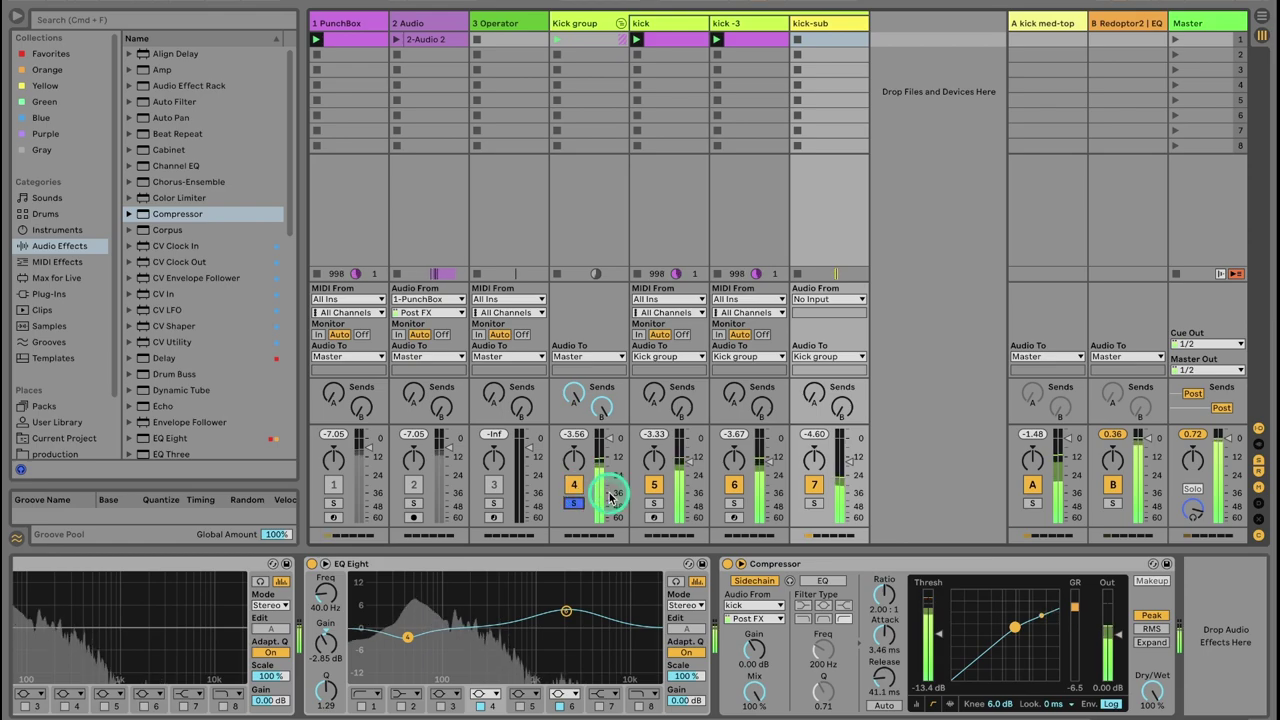
Step: Delete the tracks 3 Operator, 2 Audio and 1 PunchBox
click(507, 26)
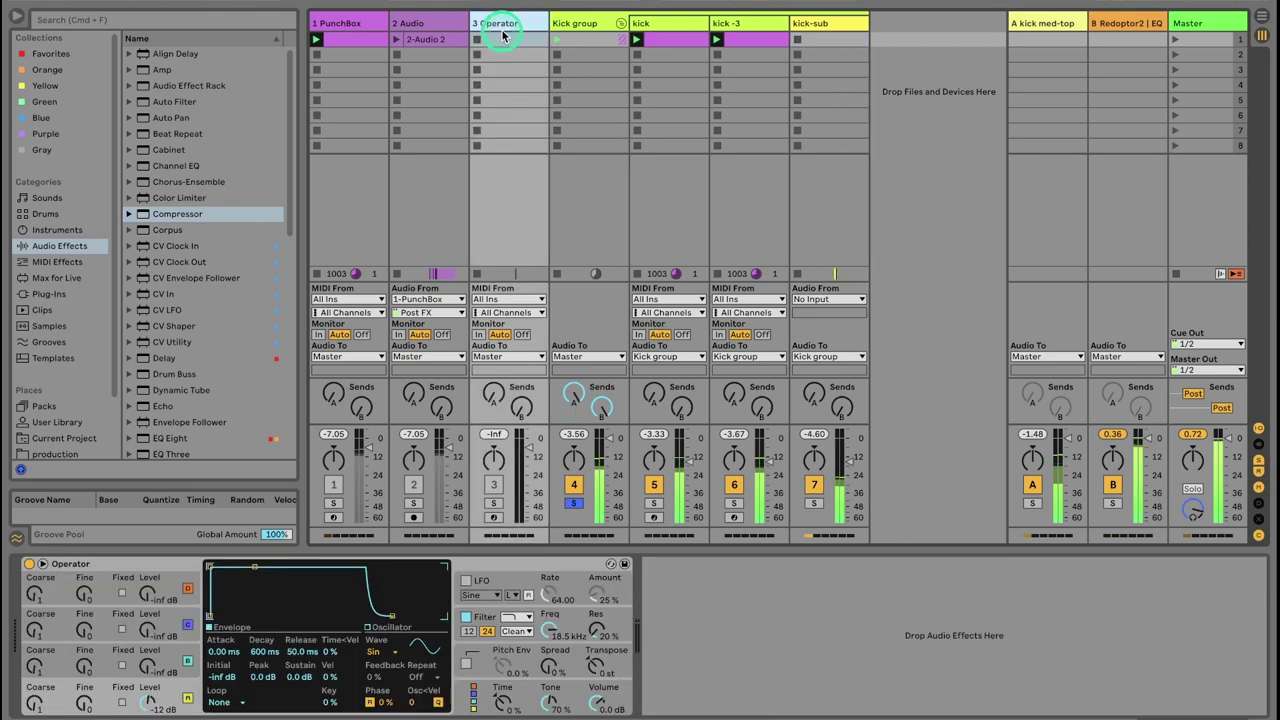
key(BackSpace)
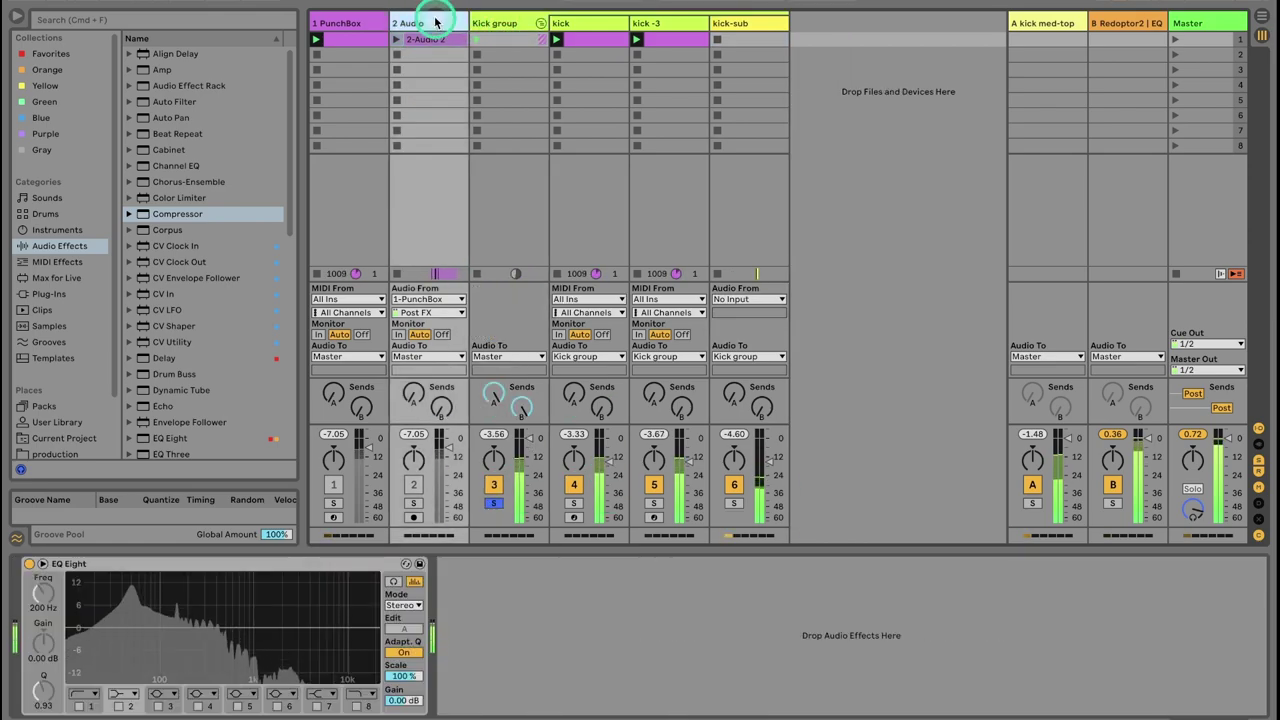
key(BackSpace)
click(352, 23)
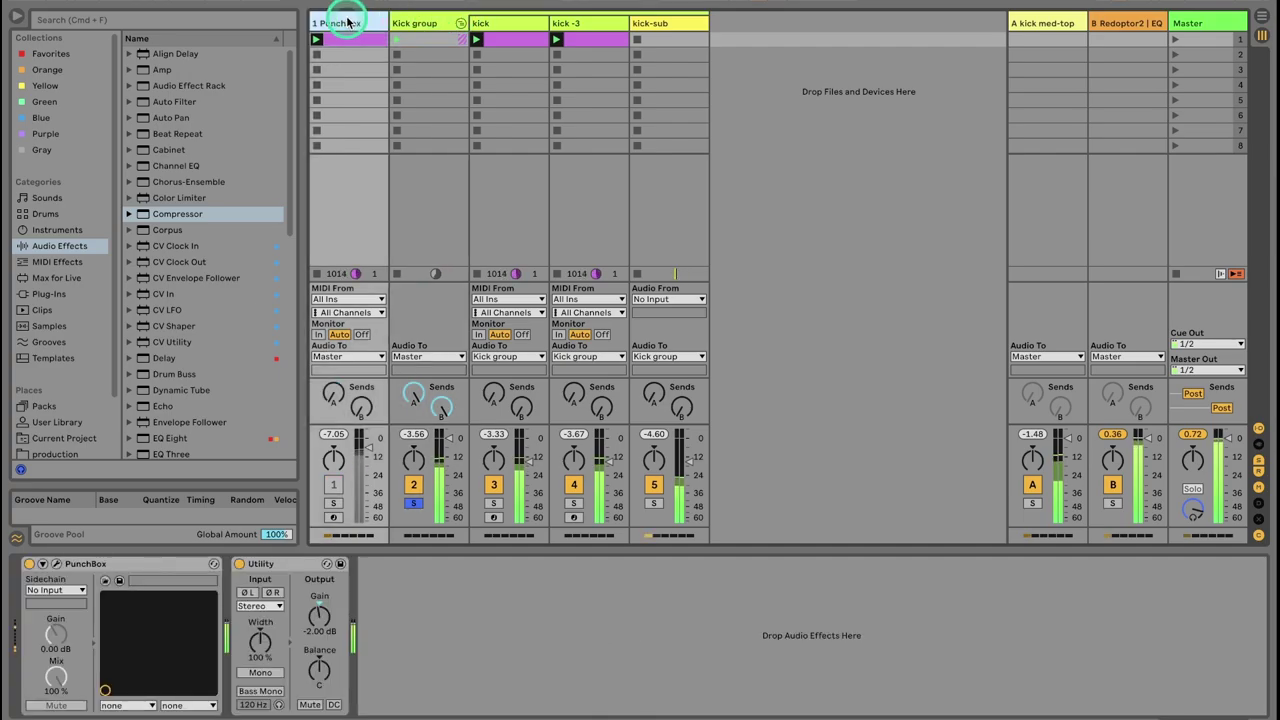
key(BackSpace)
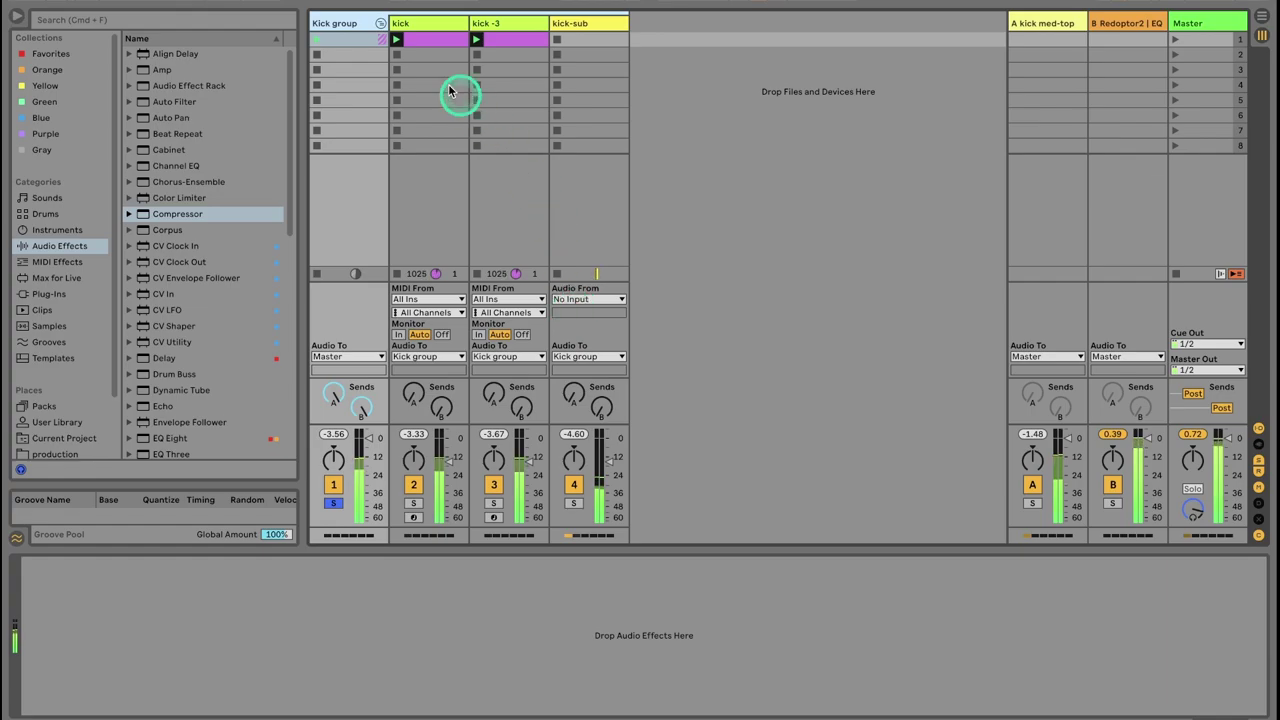
Step: Create a MIDI clip in the kick track's second slot and fill its first bar with one-beat C3 notes
double_click(423, 38)
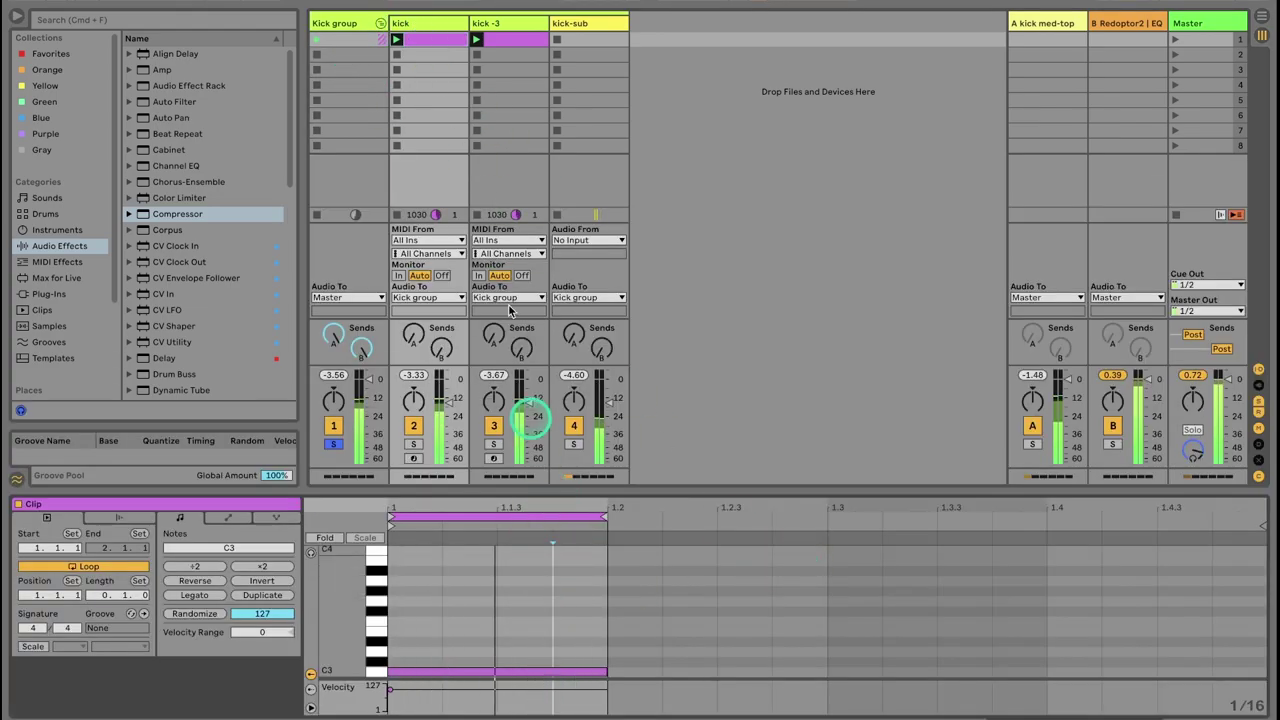
double_click(431, 55)
double_click(411, 672)
drag(411, 672, 598, 662)
key(super+d)
key(super+d)
key(super+d)
Step: Select all the C3 notes and duplicate them until the one-beat pattern fills four bars
key(super+a)
key(super+d)
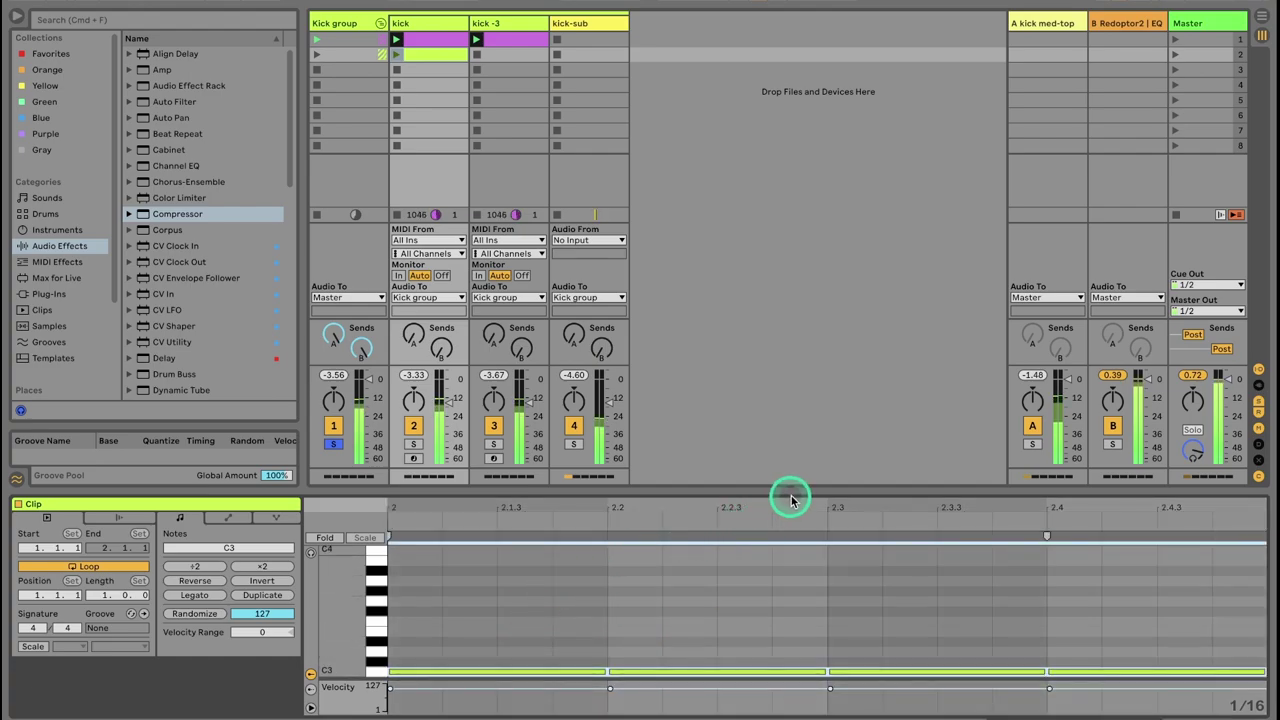
drag(790, 499, 799, 497)
key(super+d)
key(super+d)
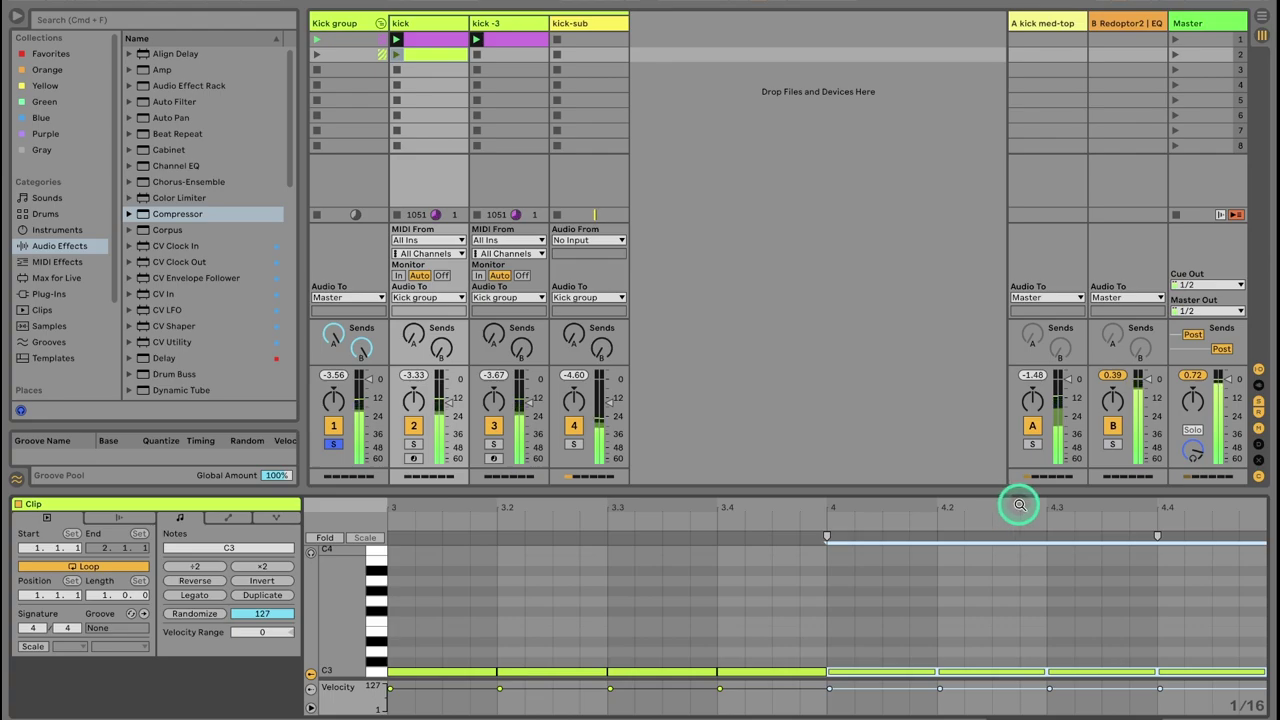
double_click(1019, 503)
click(925, 621)
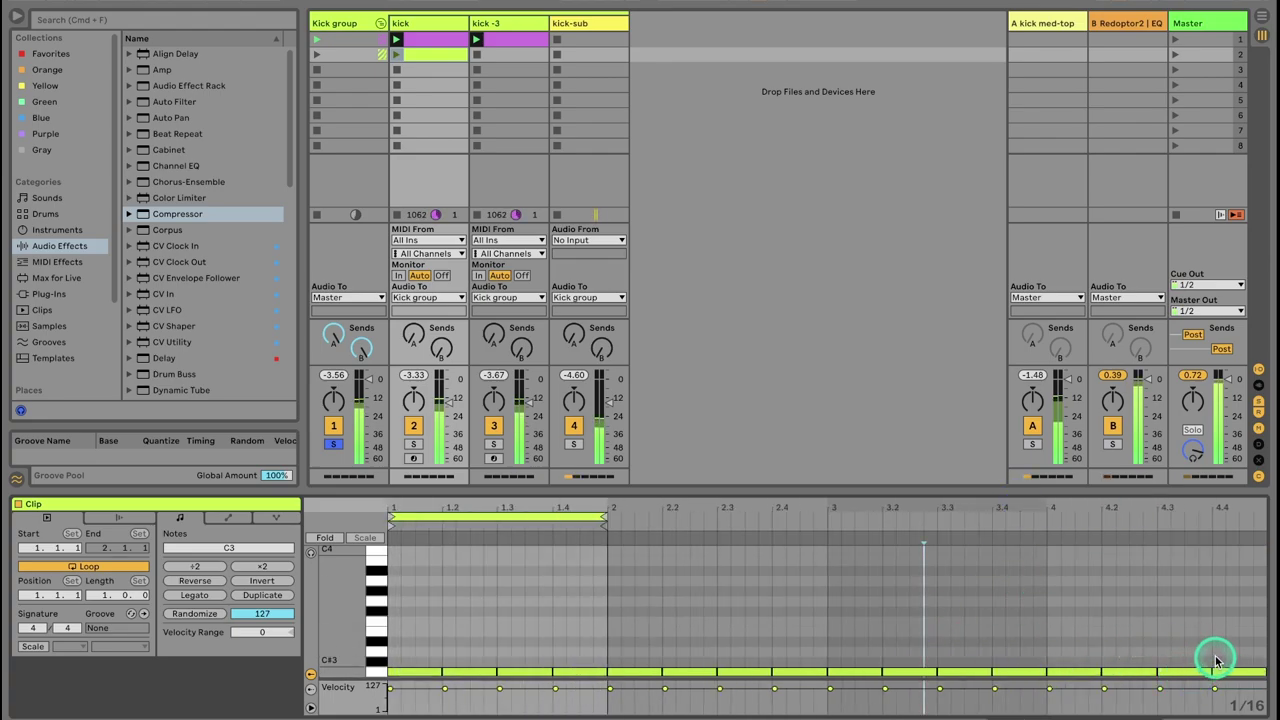
Step: Shorten the C3 note at 4.3 and duplicate it twice to vary the end of bar 4
click(1193, 671)
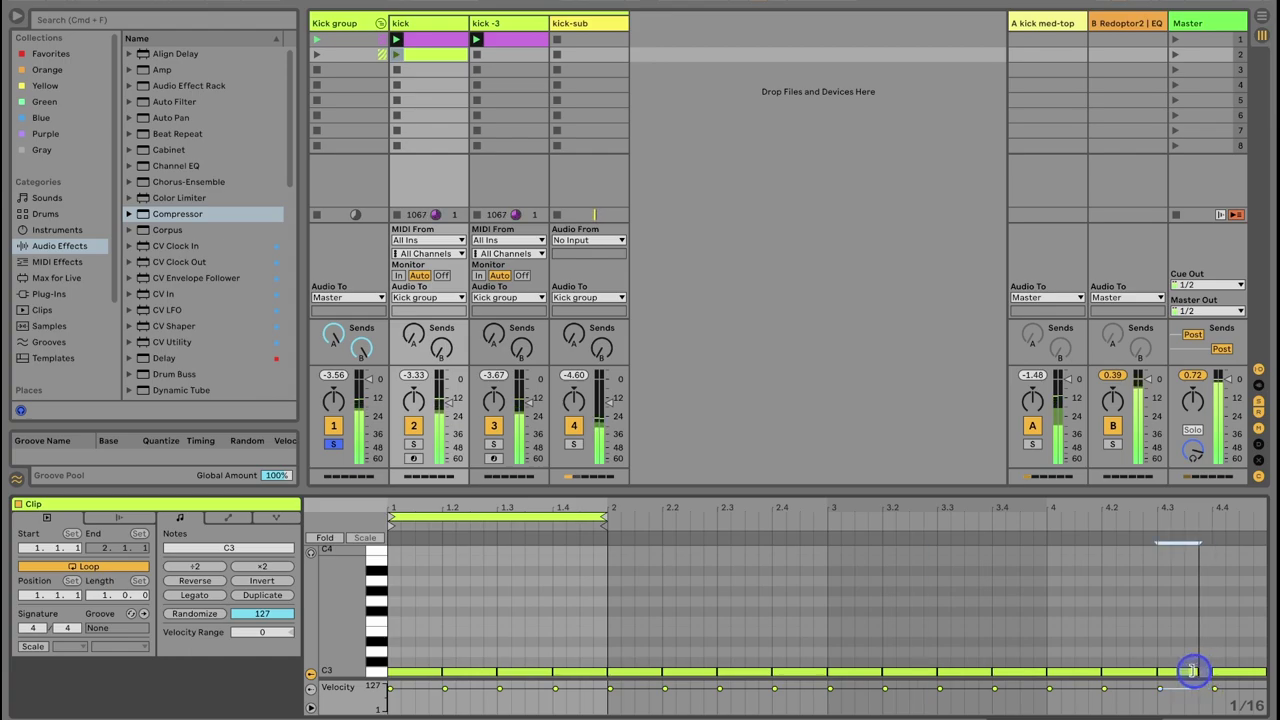
key(super+d)
key(super+d)
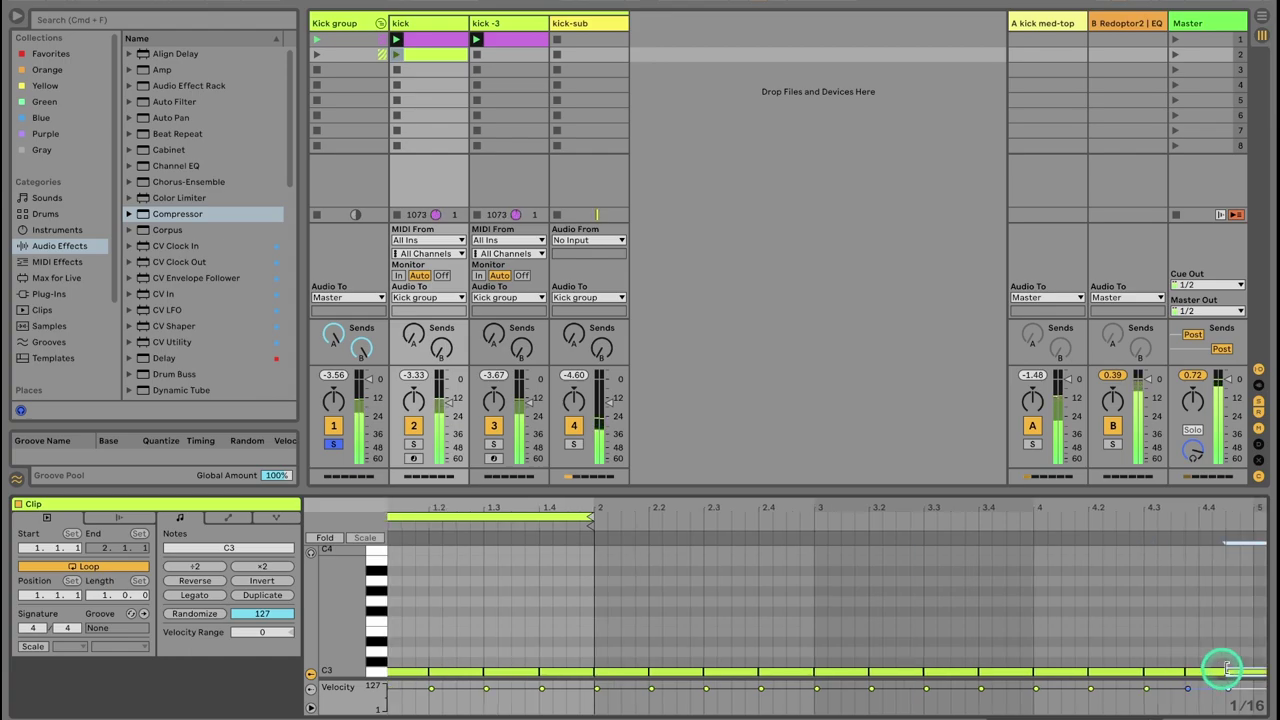
Step: Select all C3 notes in the kick clip, set the clip loop to span them, and launch the clip
drag(1199, 510, 1199, 502)
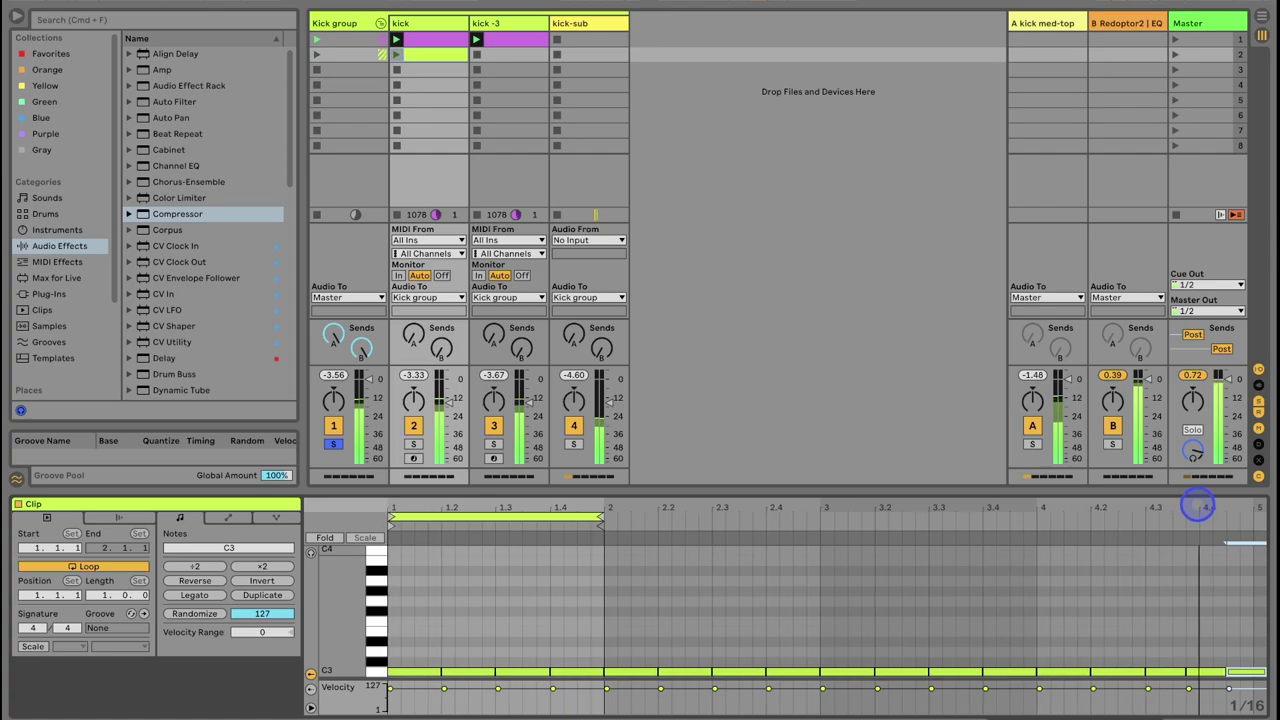
key(super+a)
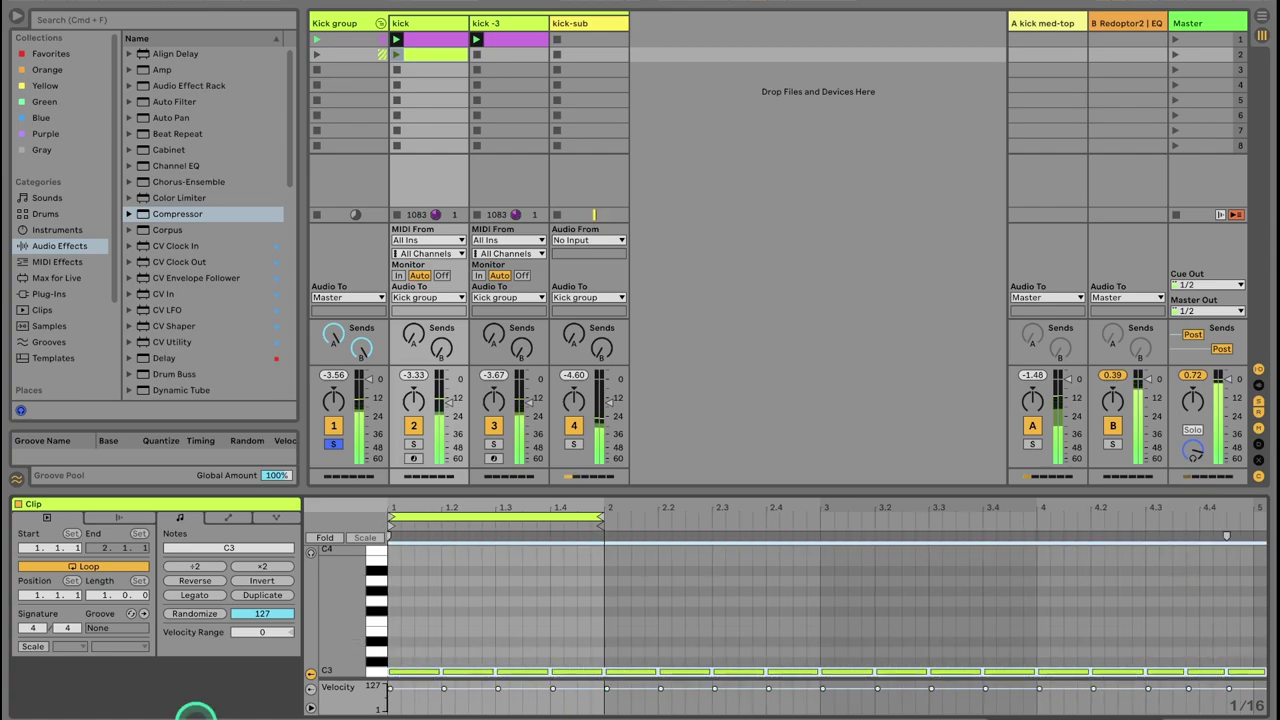
key(super+l)
click(395, 55)
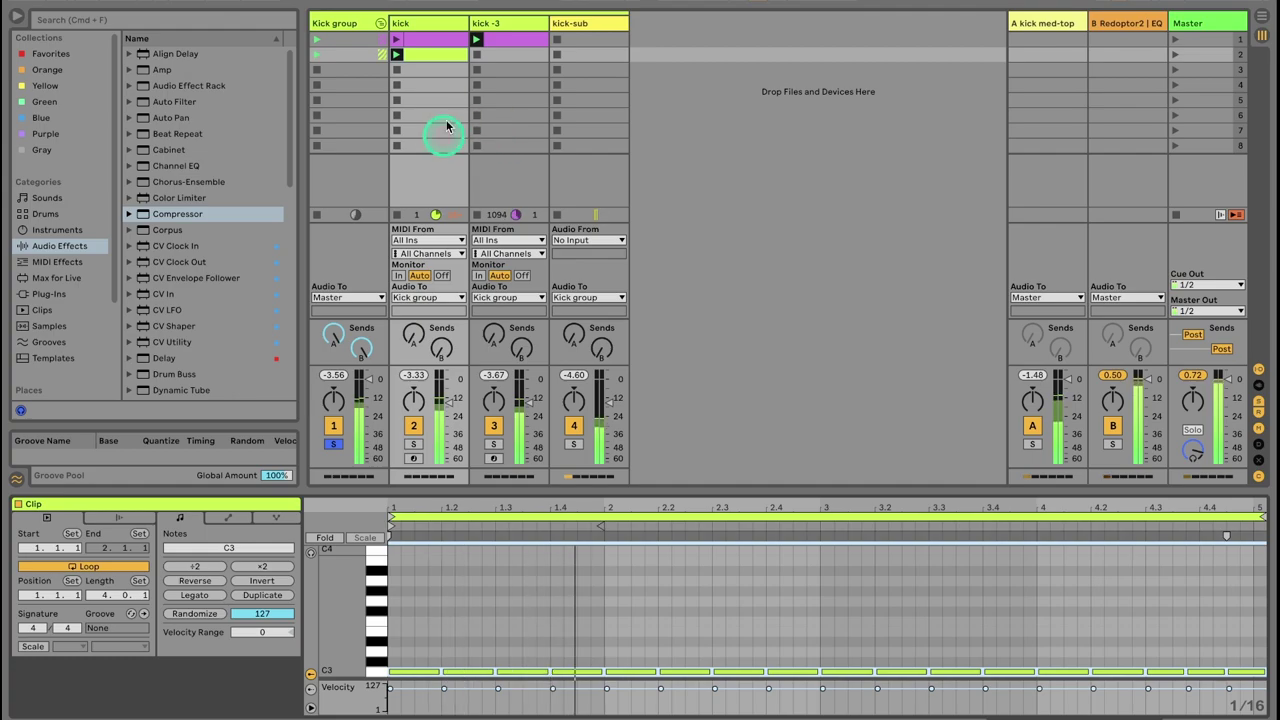
Step: Copy the kick track's second clip into the second slot of the kick -3 track and launch the copy
click(448, 56)
key(super+c)
click(520, 57)
key(super+v)
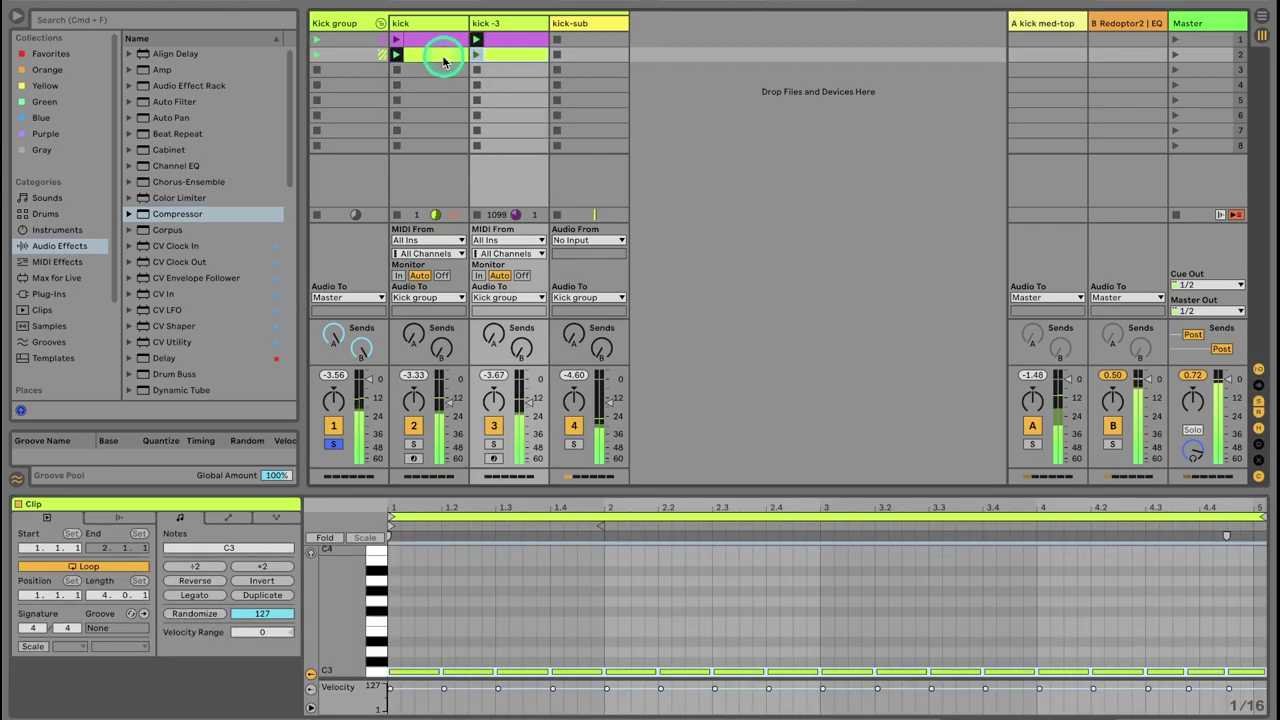
click(477, 55)
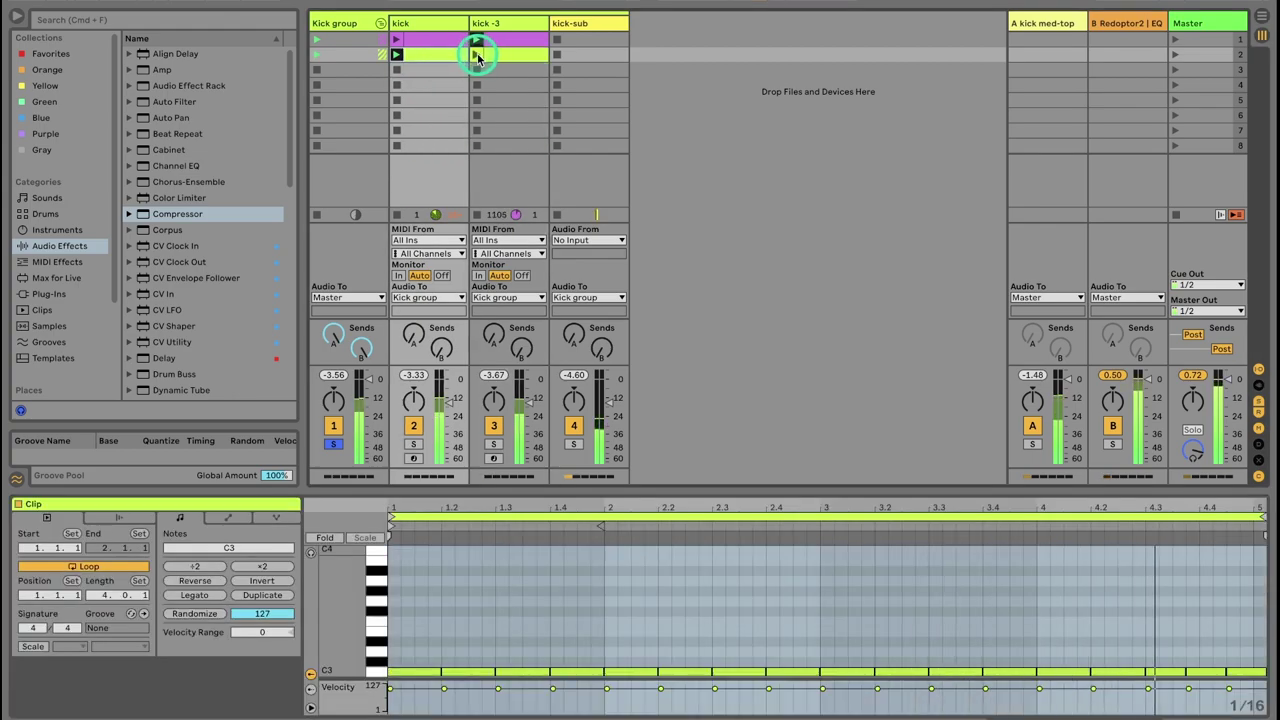
click(478, 56)
Step: Trim the end of the kick clip's loop so its length is exactly four bars (4.0.0)
click(1260, 517)
drag(1260, 517, 1250, 517)
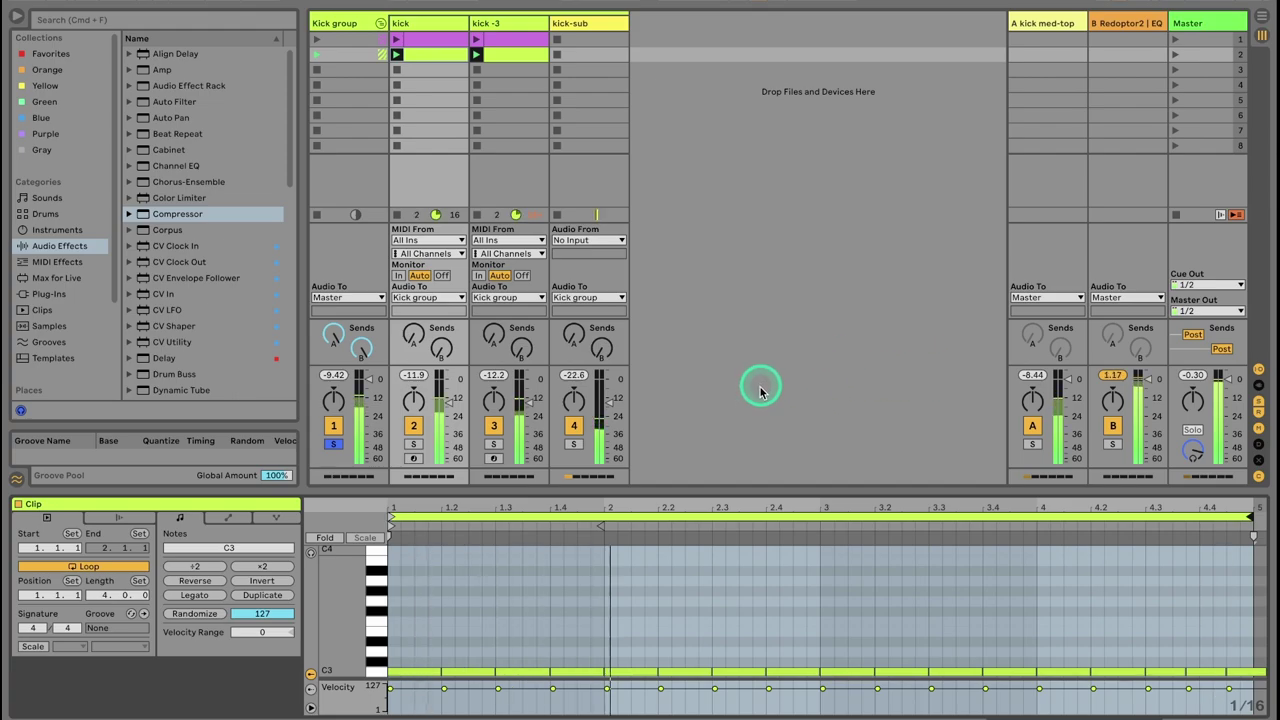
Step: Copy the Audio 10 clip from the arrangement into the kick-sub track's second scene slot in Session View
click(510, 55)
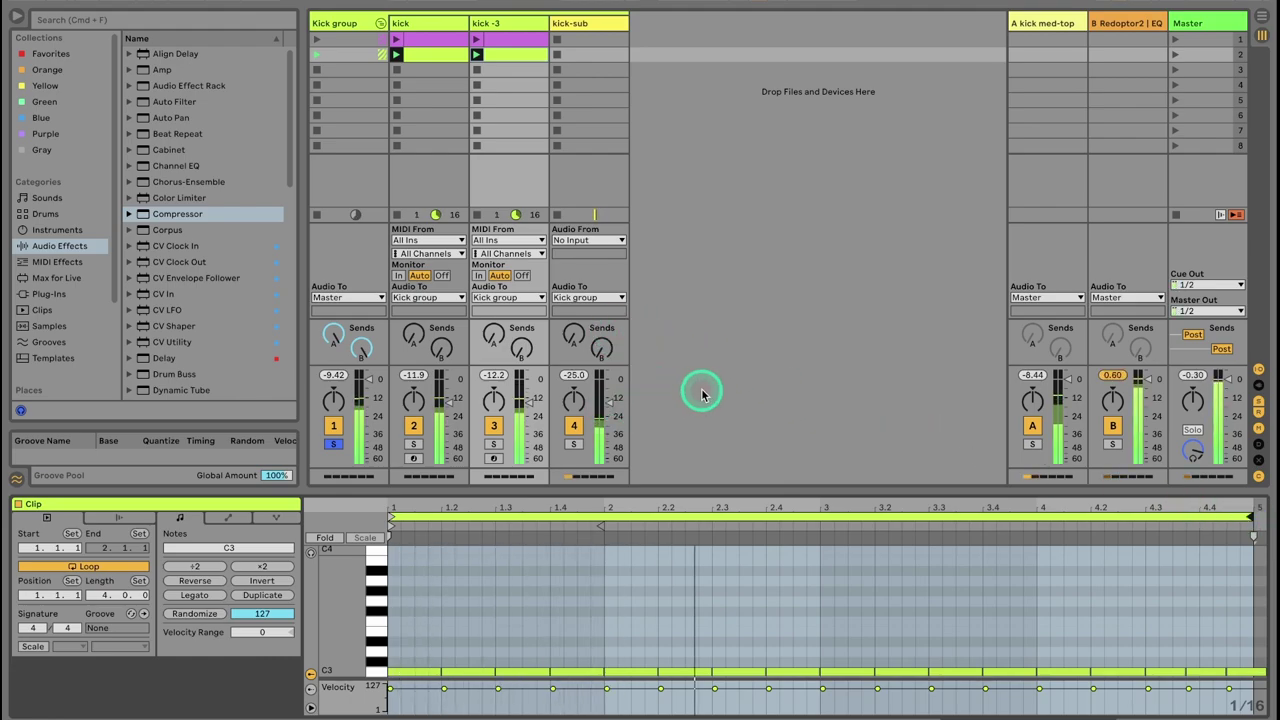
key(Tab)
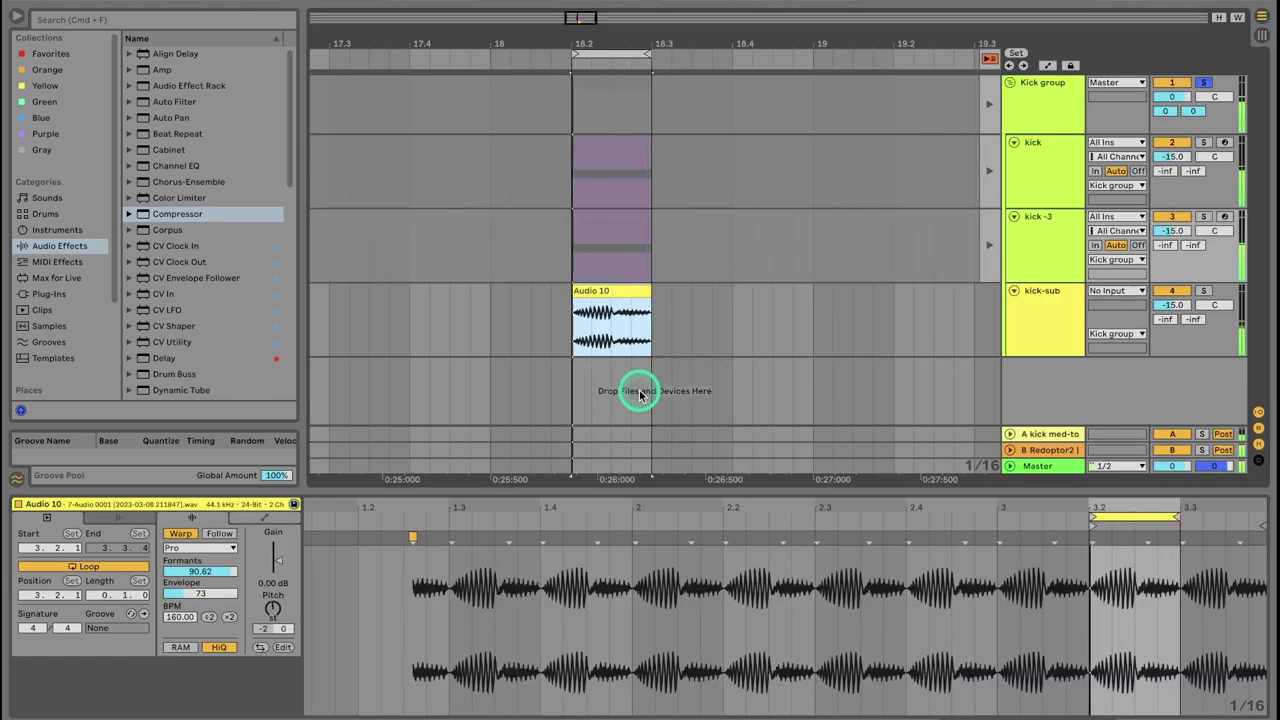
key(Tab)
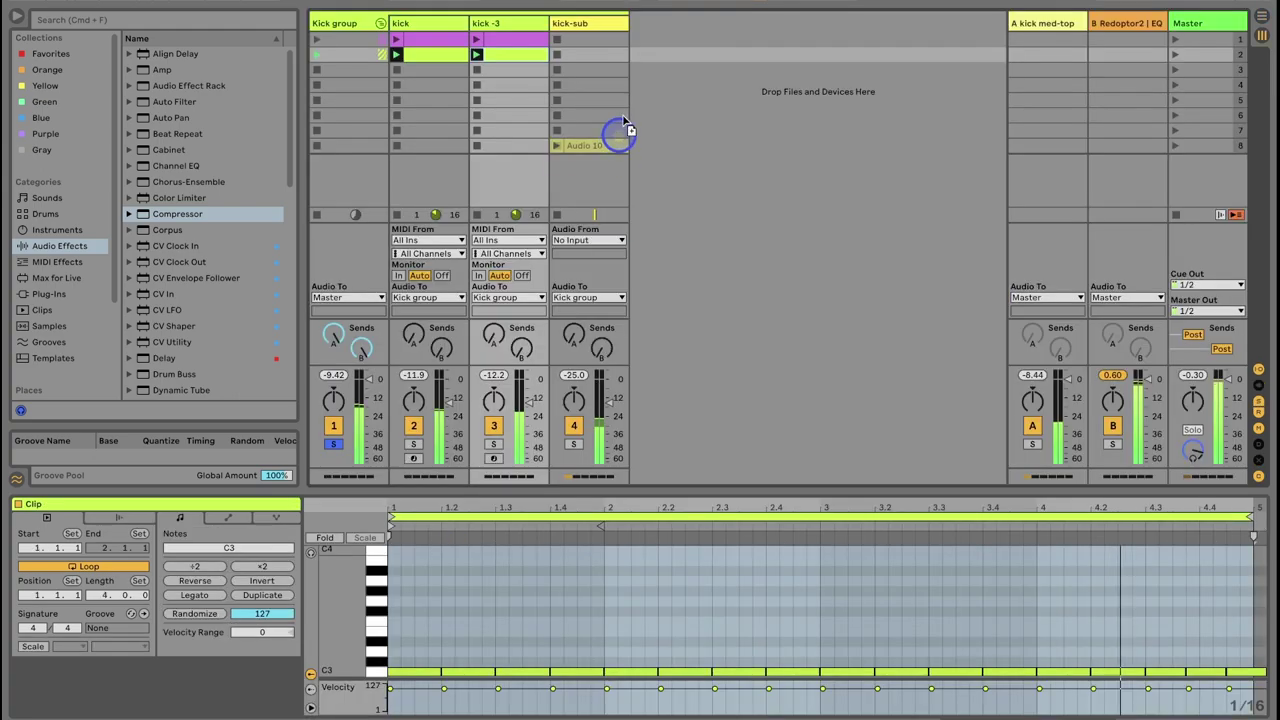
click(577, 56)
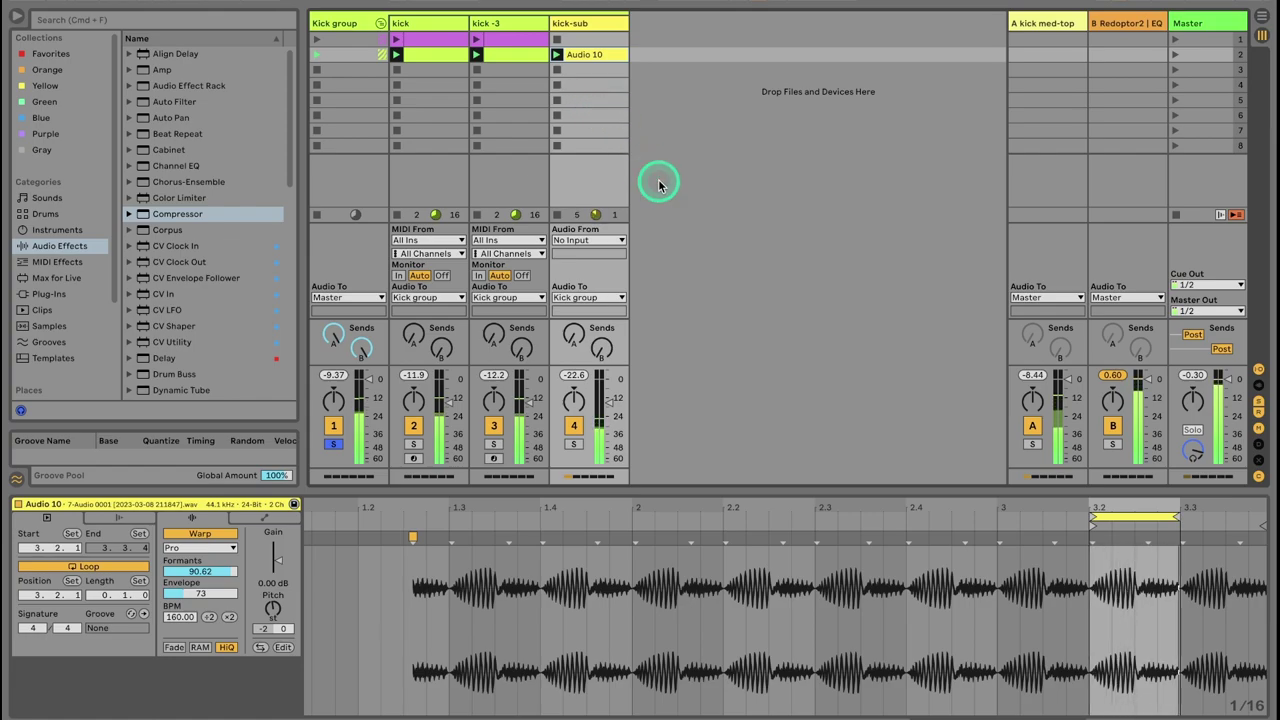
key(Tab)
key(Tab)
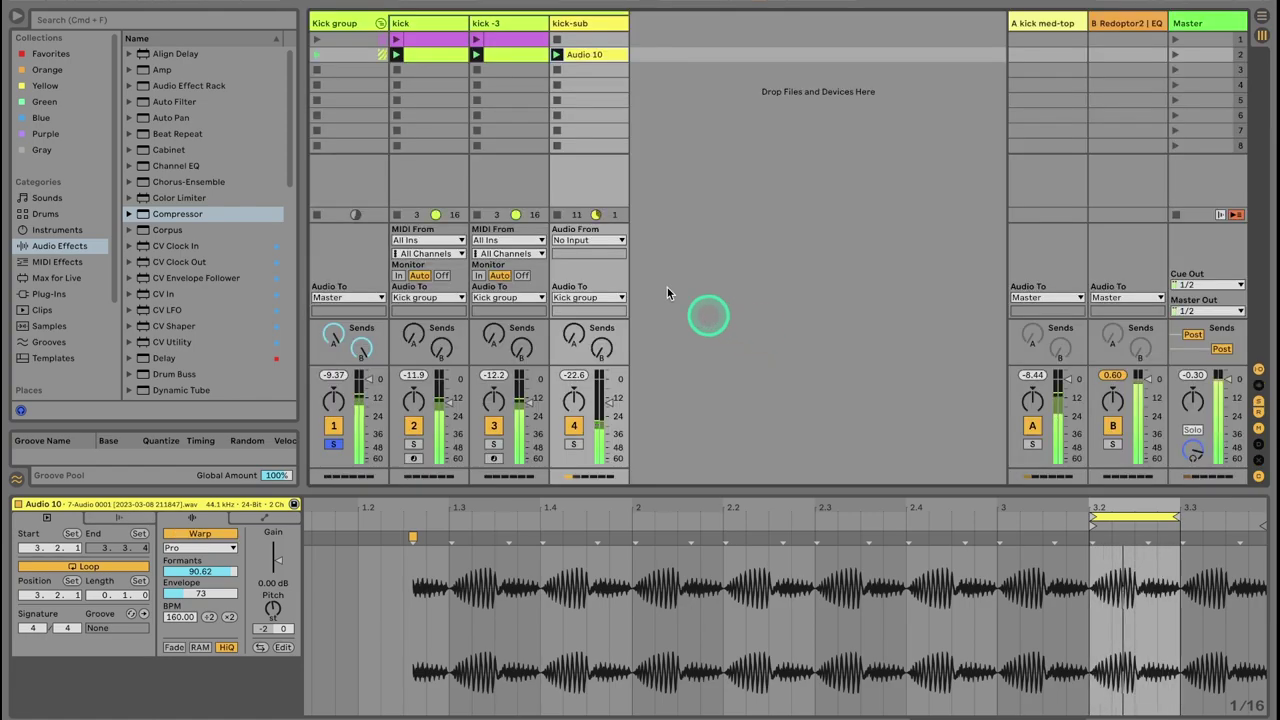
Step: In the kick track's second-scene clip, shorten the C3 note at 1.2 to half its length and duplicate it
click(441, 60)
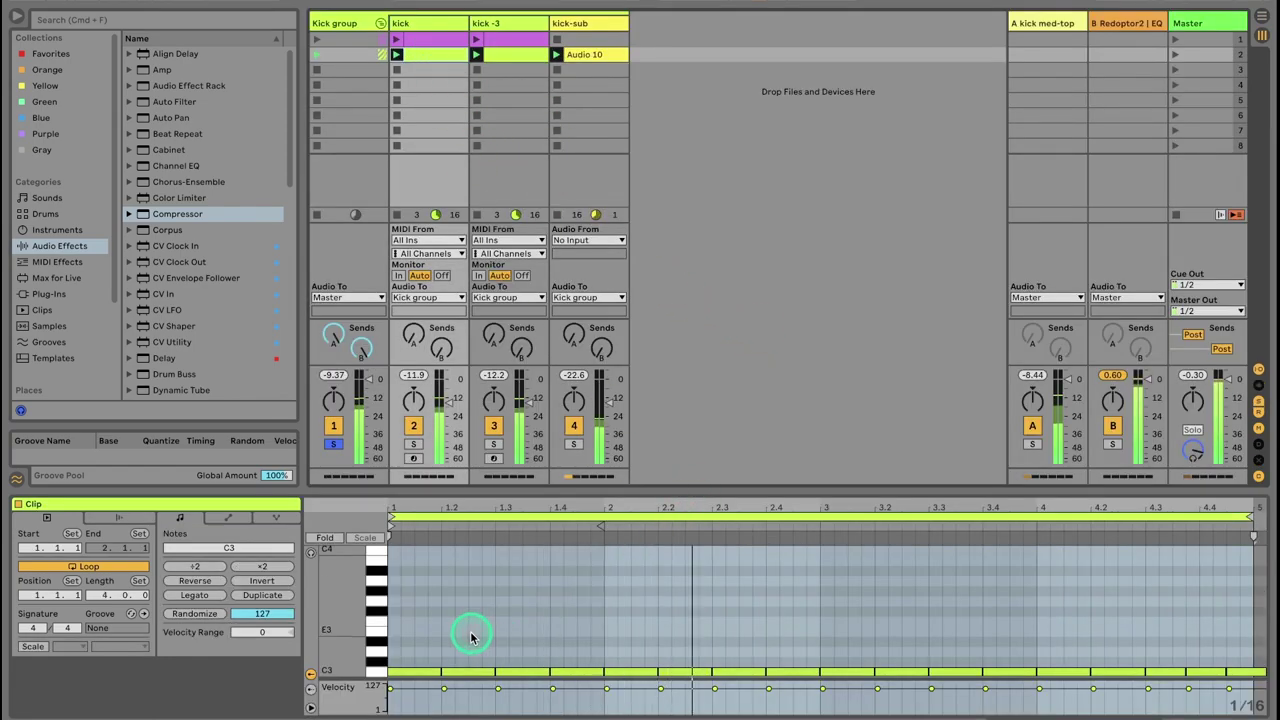
drag(442, 671, 469, 676)
click(442, 673)
click(448, 675)
click(448, 675)
key(super+d)
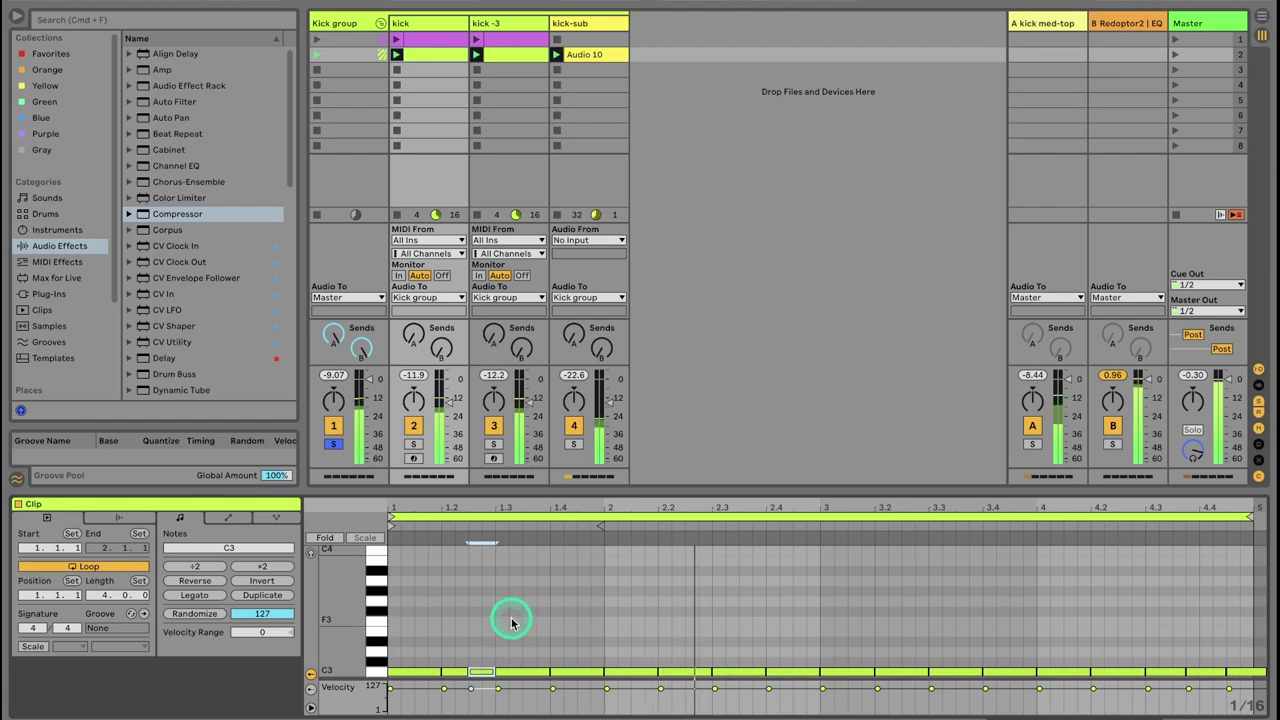
Step: Route the kick track's MIDI into kick -3 with monitoring set to In, and delete kick -3's second-scene clip
click(502, 56)
click(503, 241)
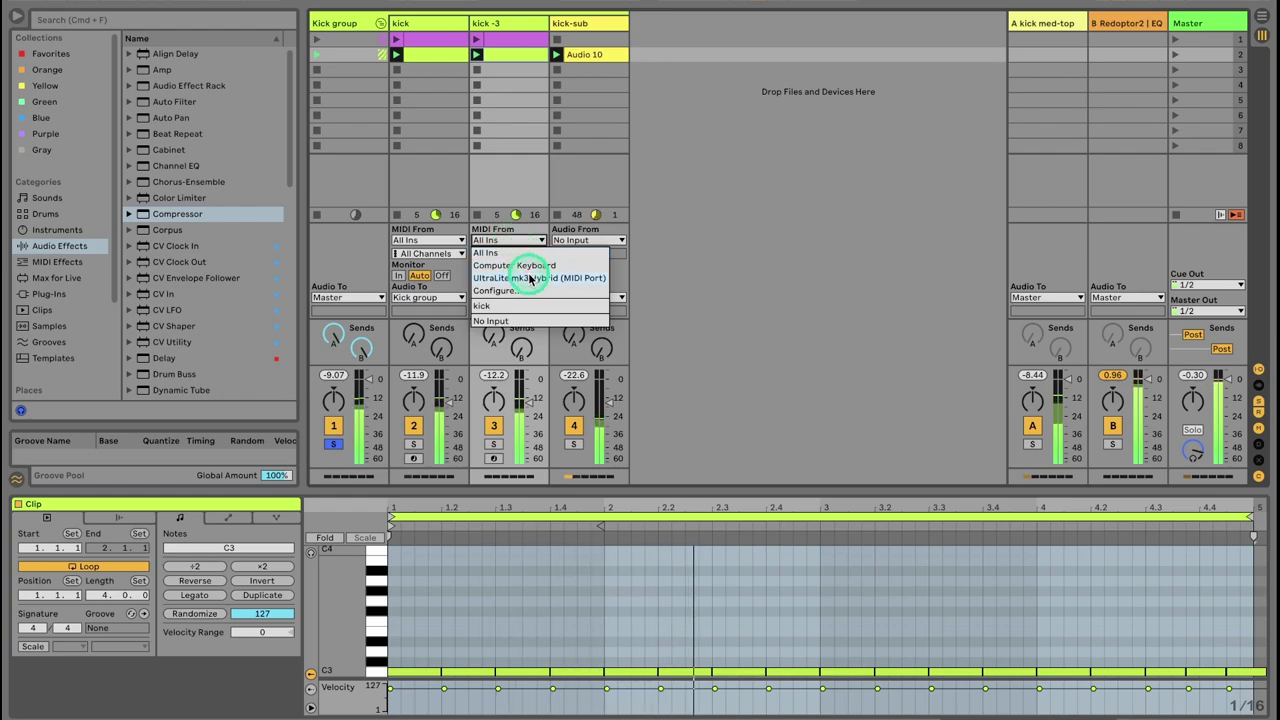
click(495, 304)
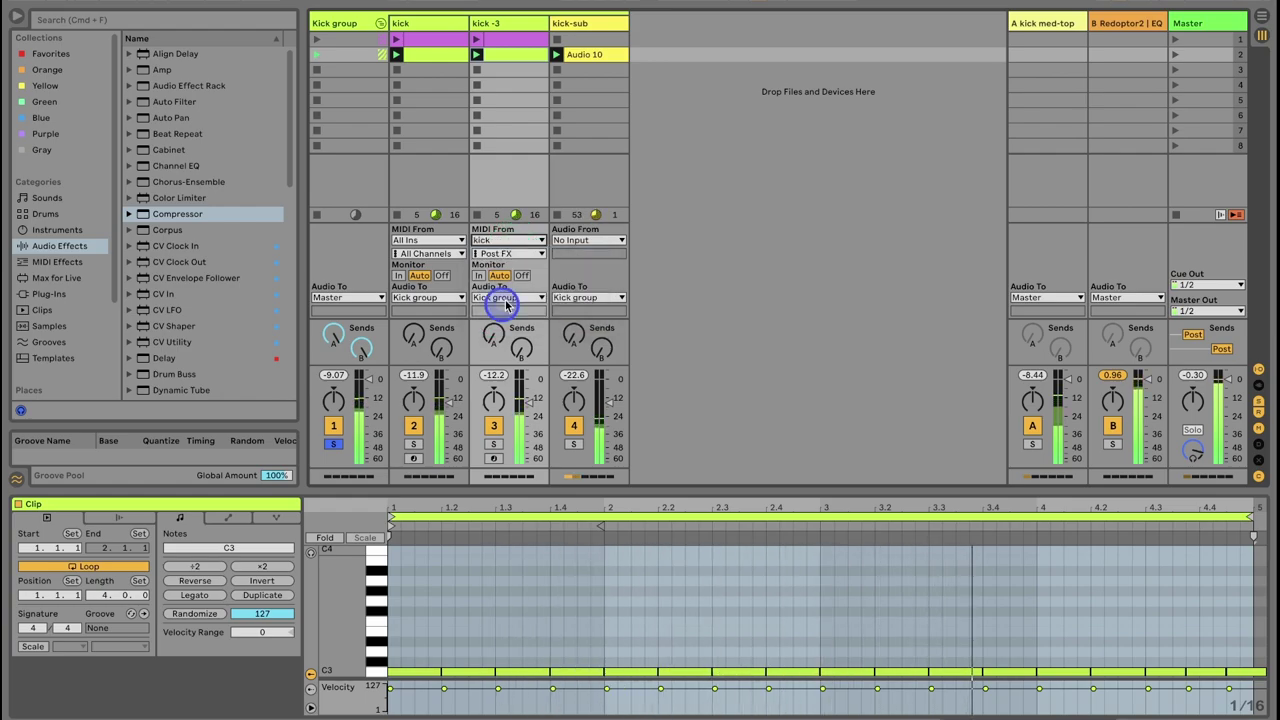
click(480, 275)
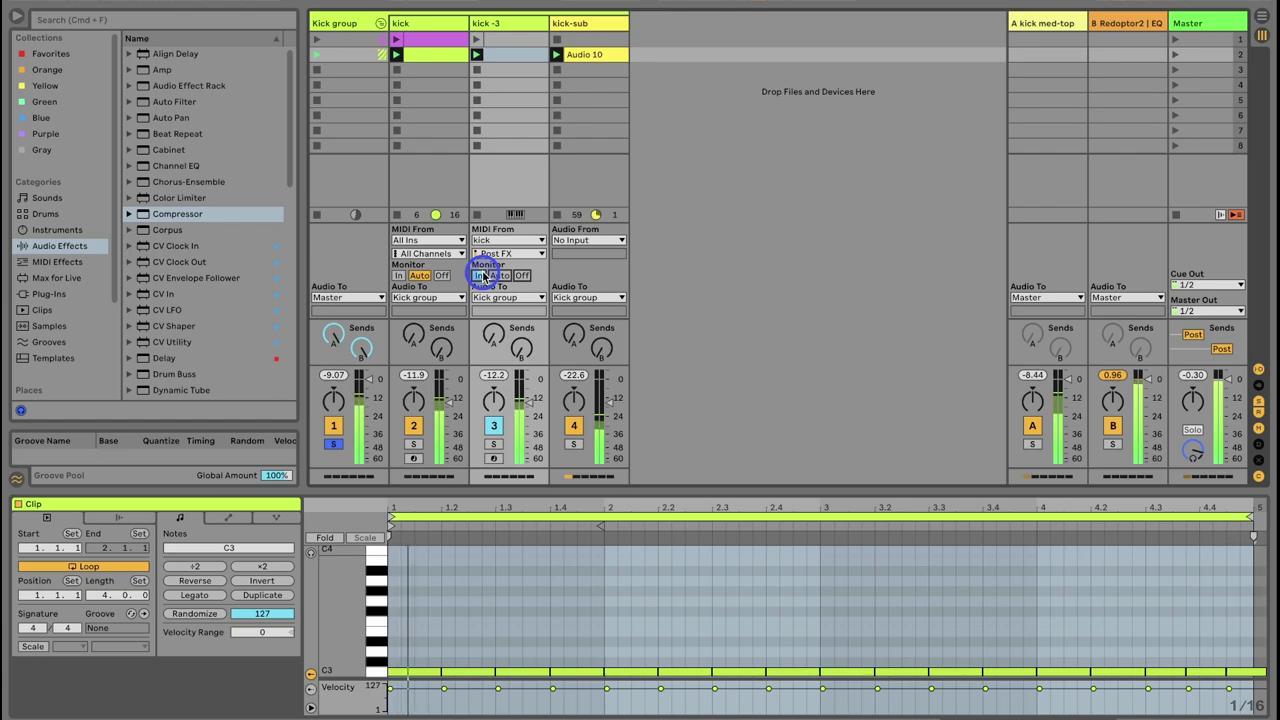
click(516, 56)
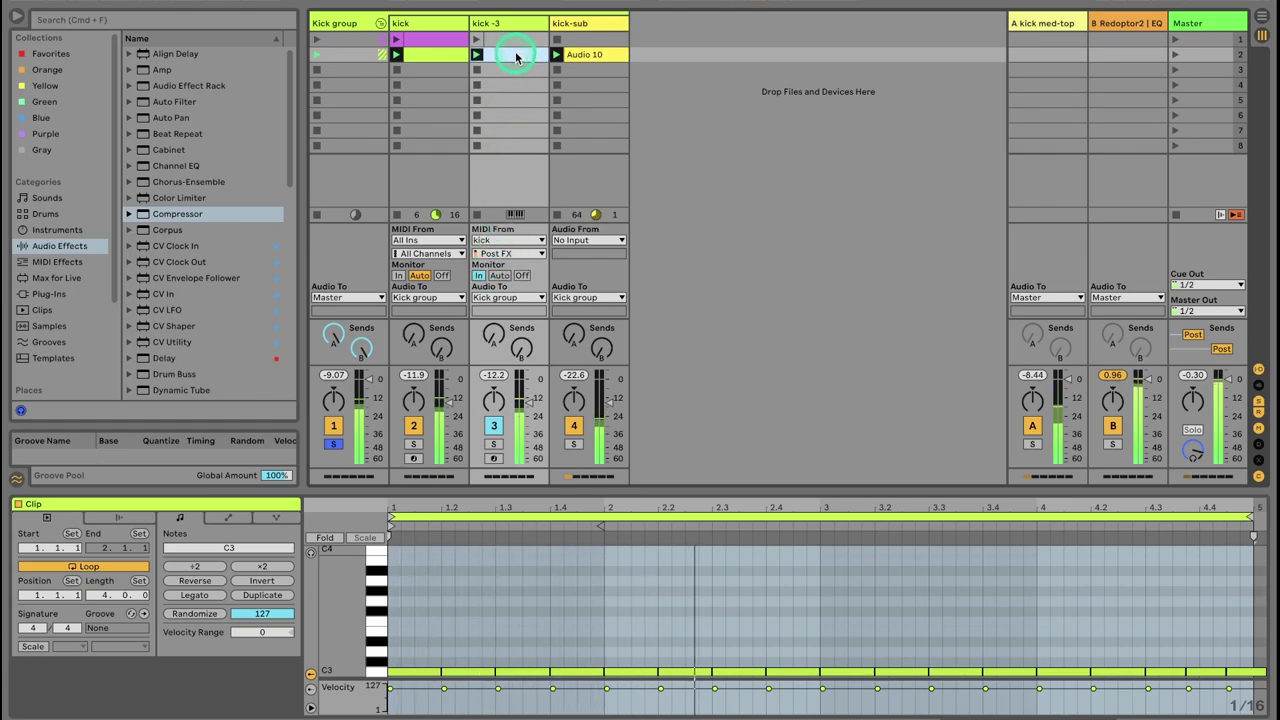
click(490, 62)
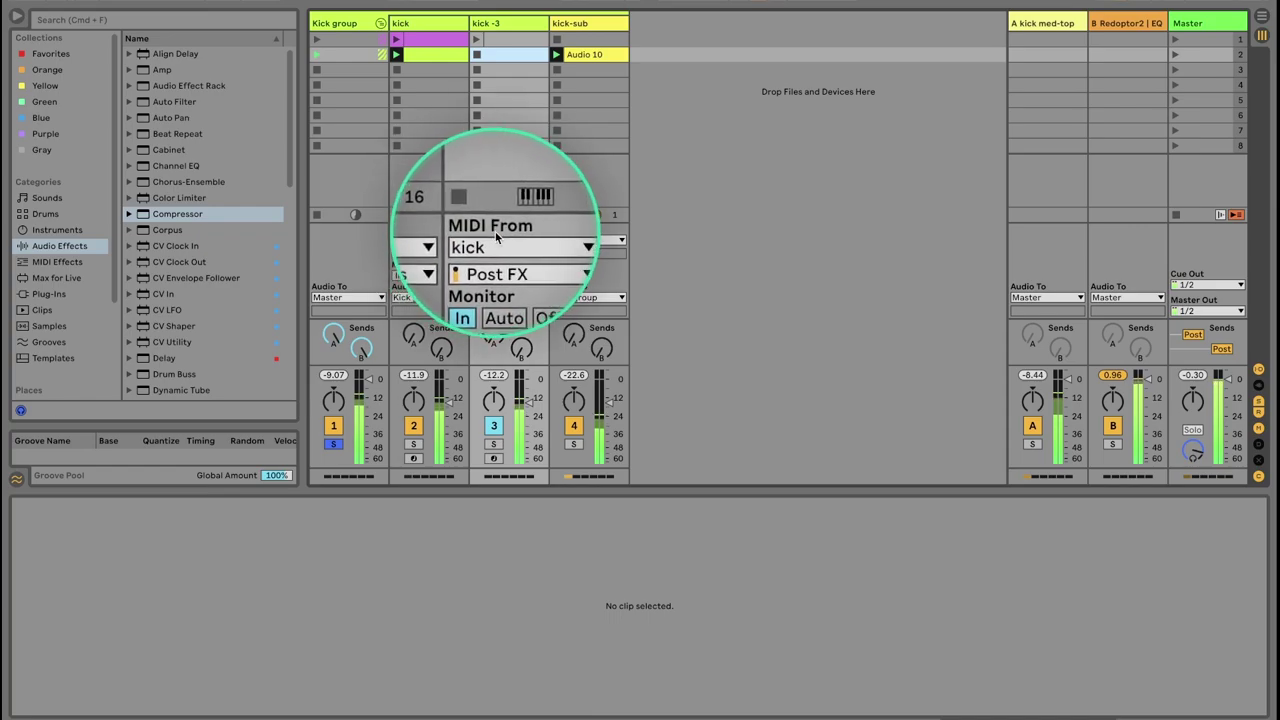
Step: Duplicate the two C3 notes before beat 4.3 in the kick clip so they fill beats 4.3 and 4.4
click(443, 55)
click(765, 658)
drag(1066, 638, 1109, 675)
key(super+d)
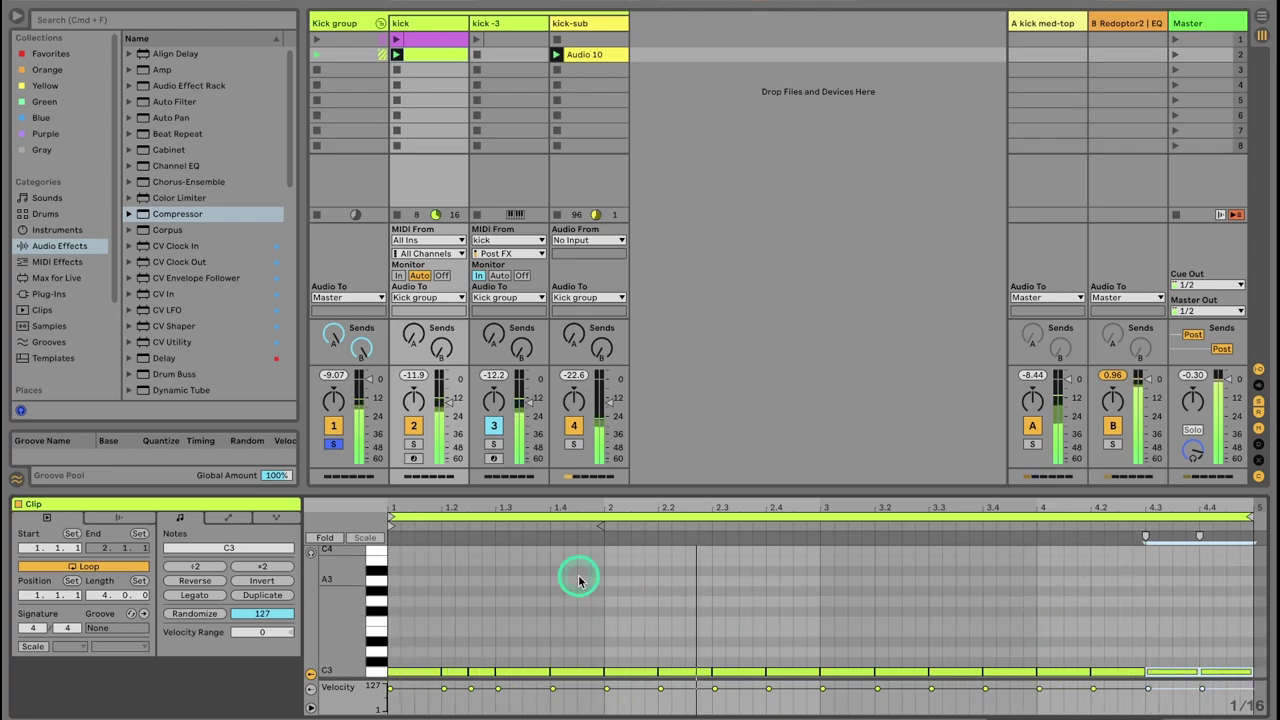
Step: Loop the kick clip over only its first C3 note, with a loop length of 0.1.0
drag(457, 668, 464, 673)
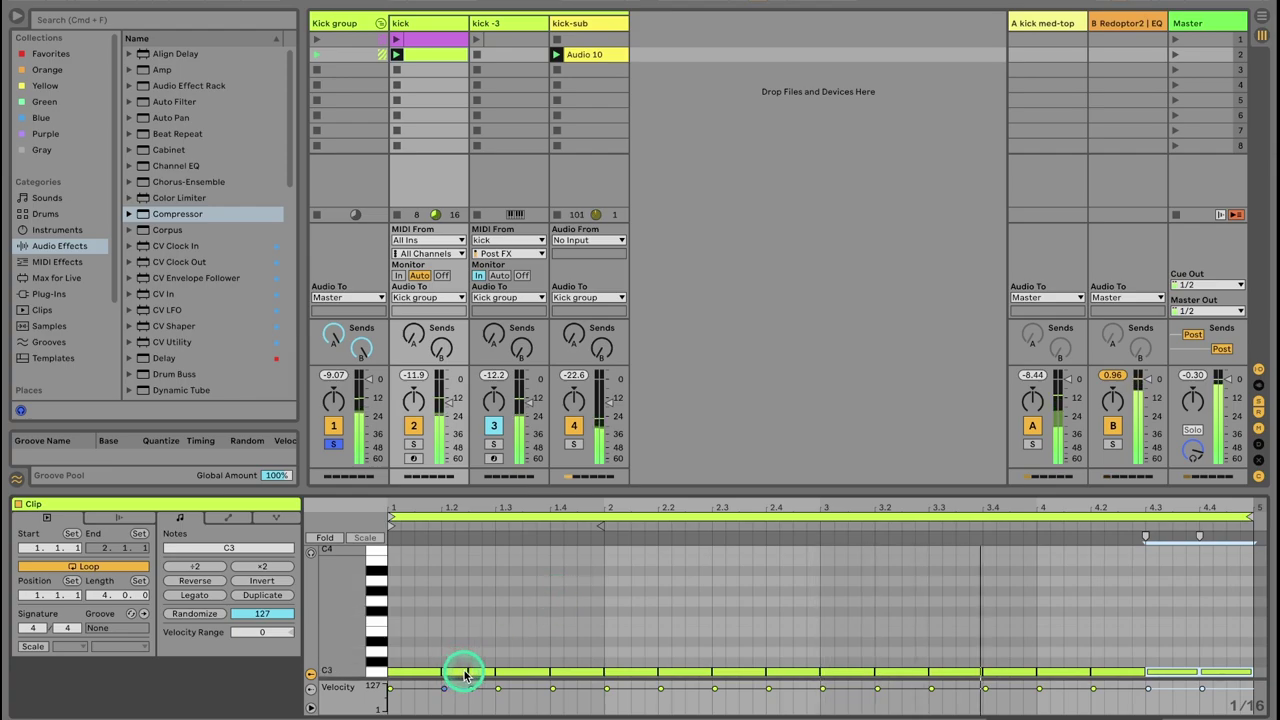
click(423, 672)
key(super+l)
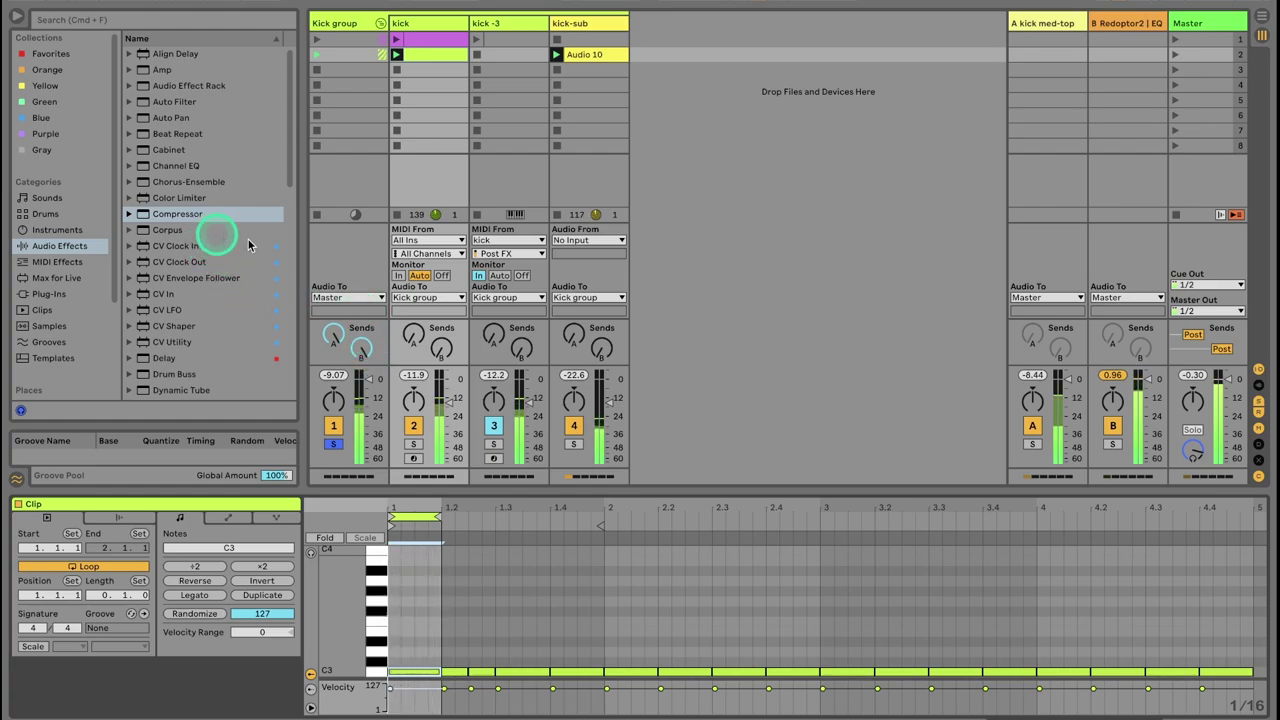
Step: Adjust Redoptor2's output volume on return B to -3.5 dB, temporarily soloing the return to check its level
drag(1120, 390, 1118, 375)
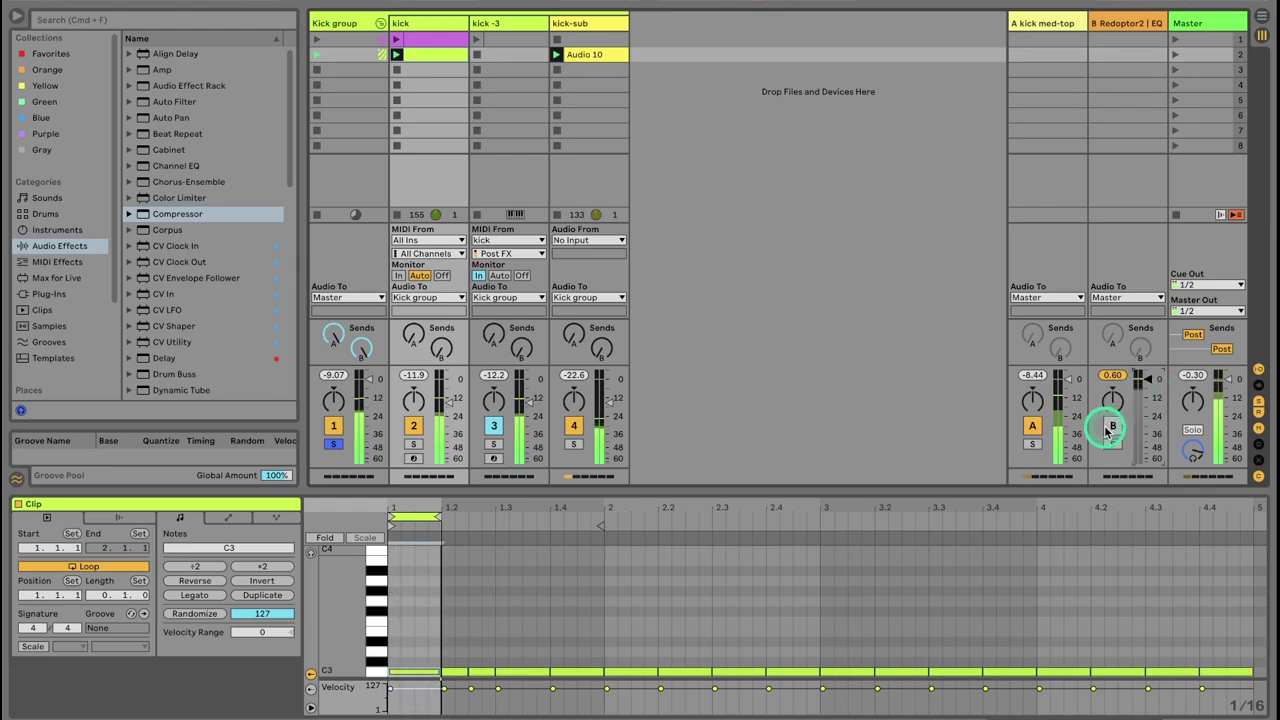
click(1133, 23)
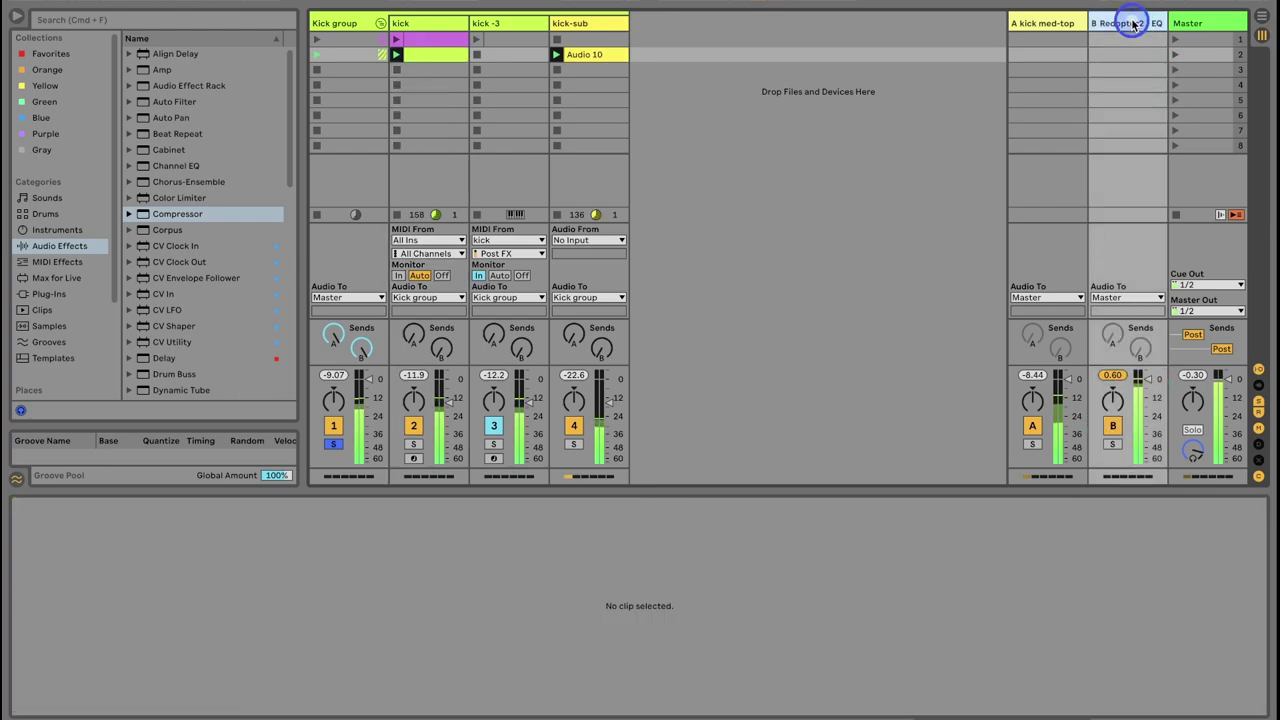
click(1113, 443)
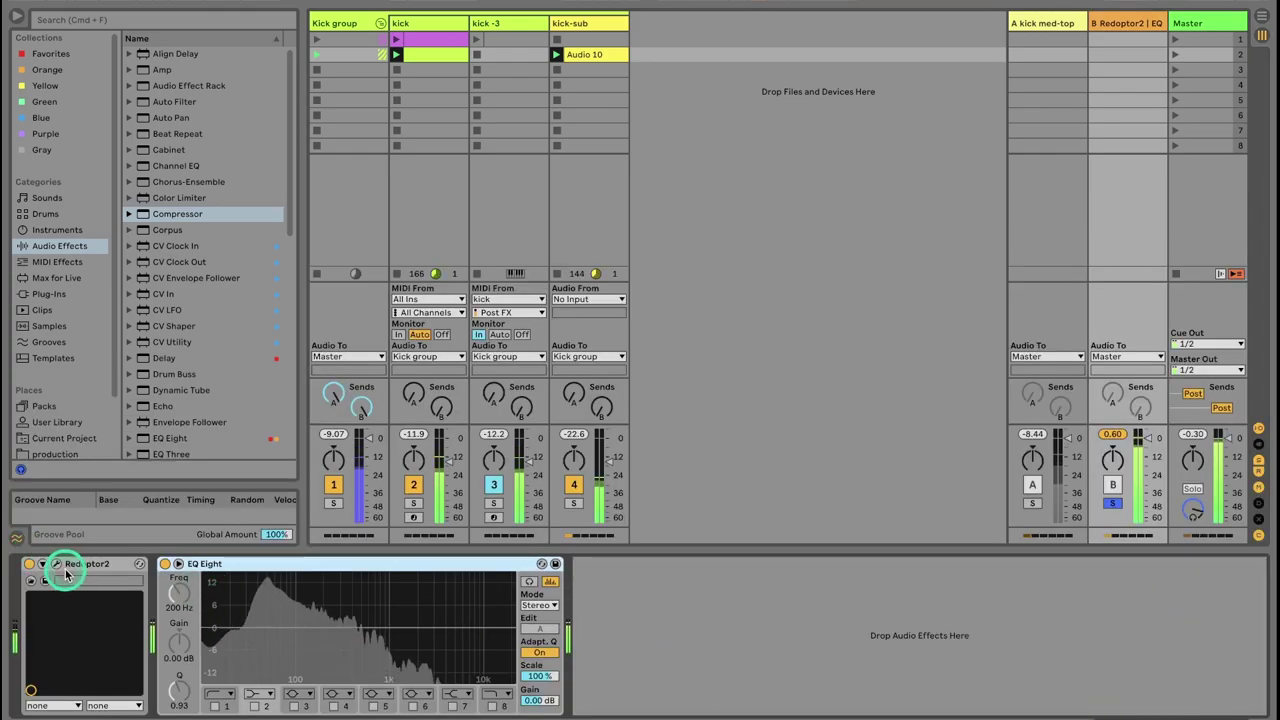
click(56, 563)
click(970, 163)
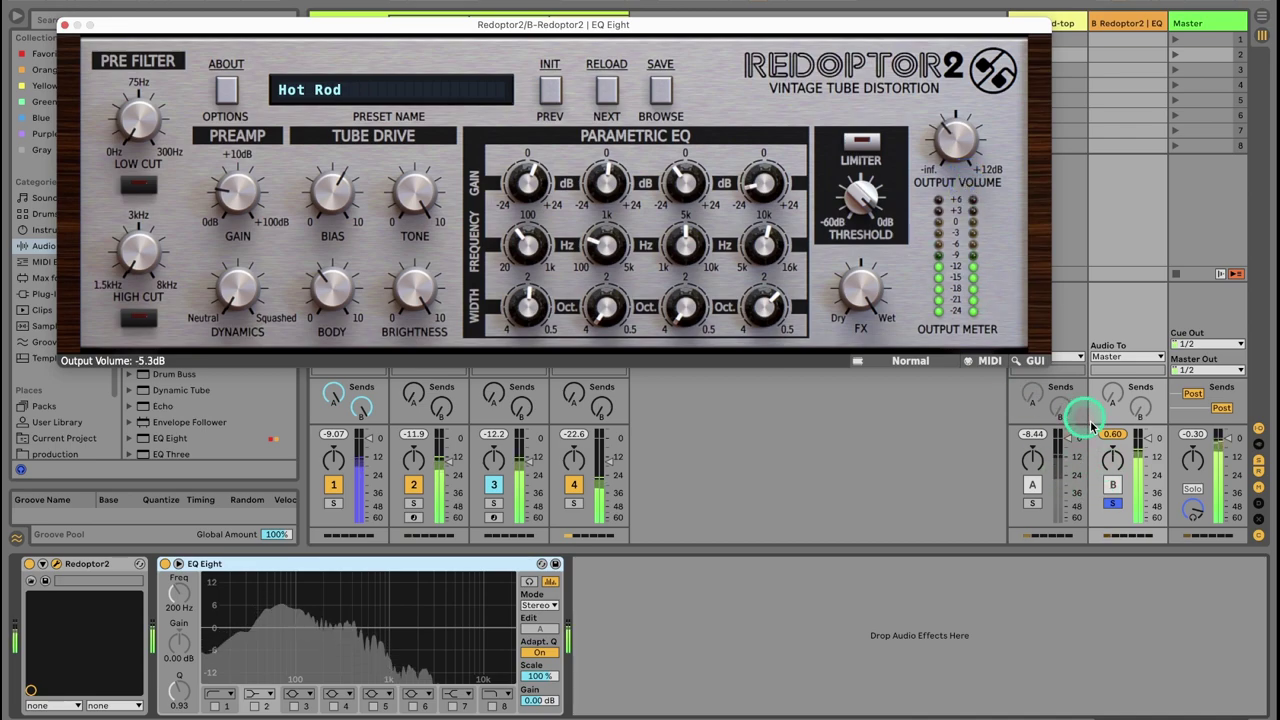
drag(1112, 437, 1150, 465)
click(1115, 503)
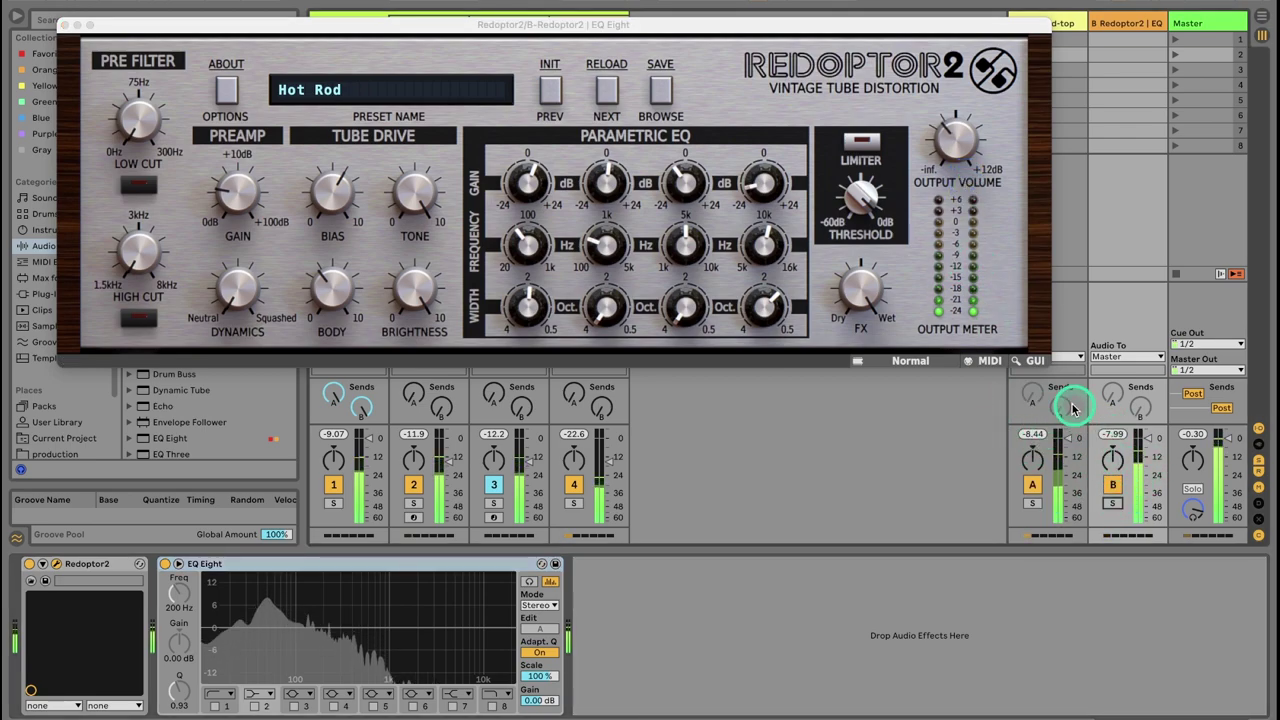
drag(951, 143, 950, 136)
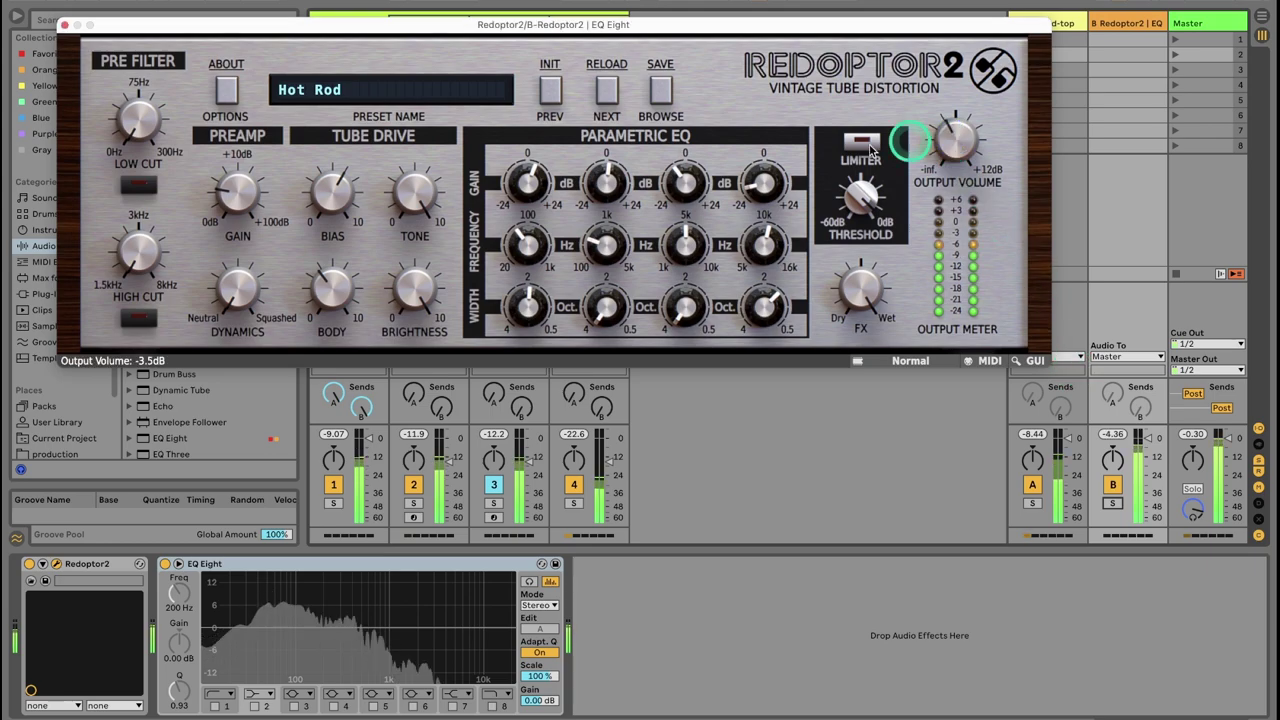
click(64, 24)
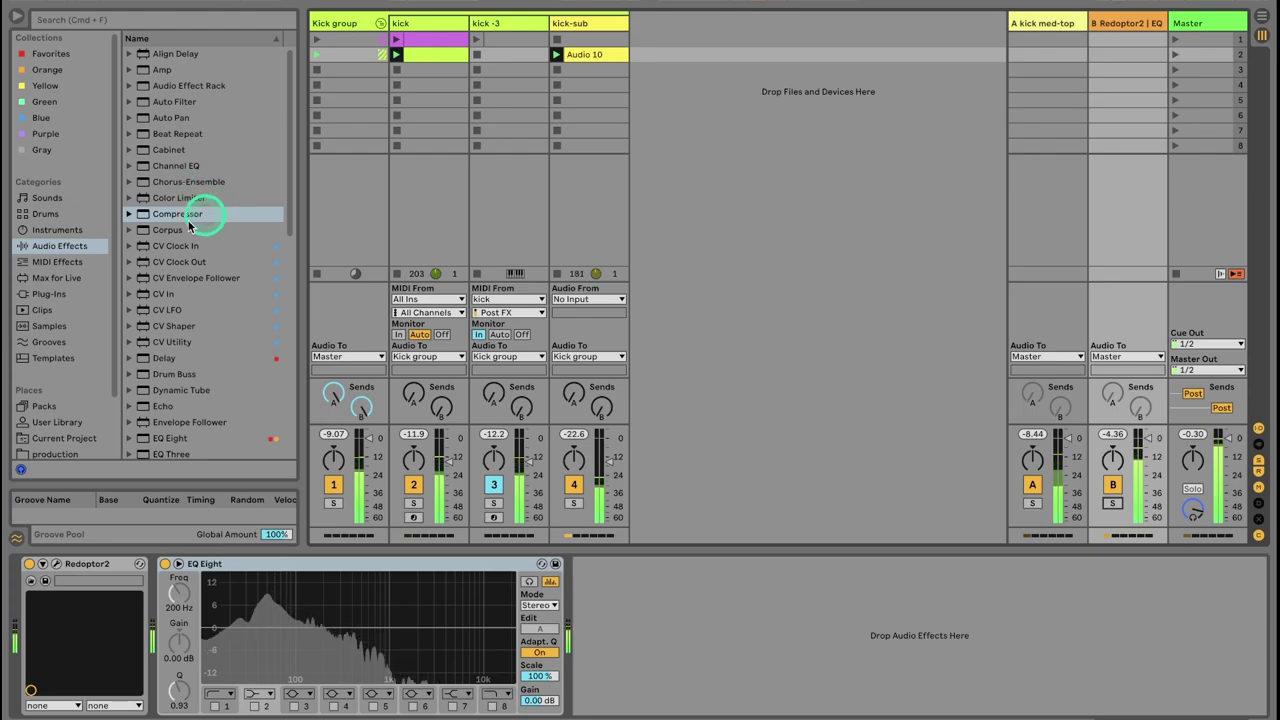
Step: Add a return track named "convolution" and load Hybrid Reverb onto it
click(1137, 27)
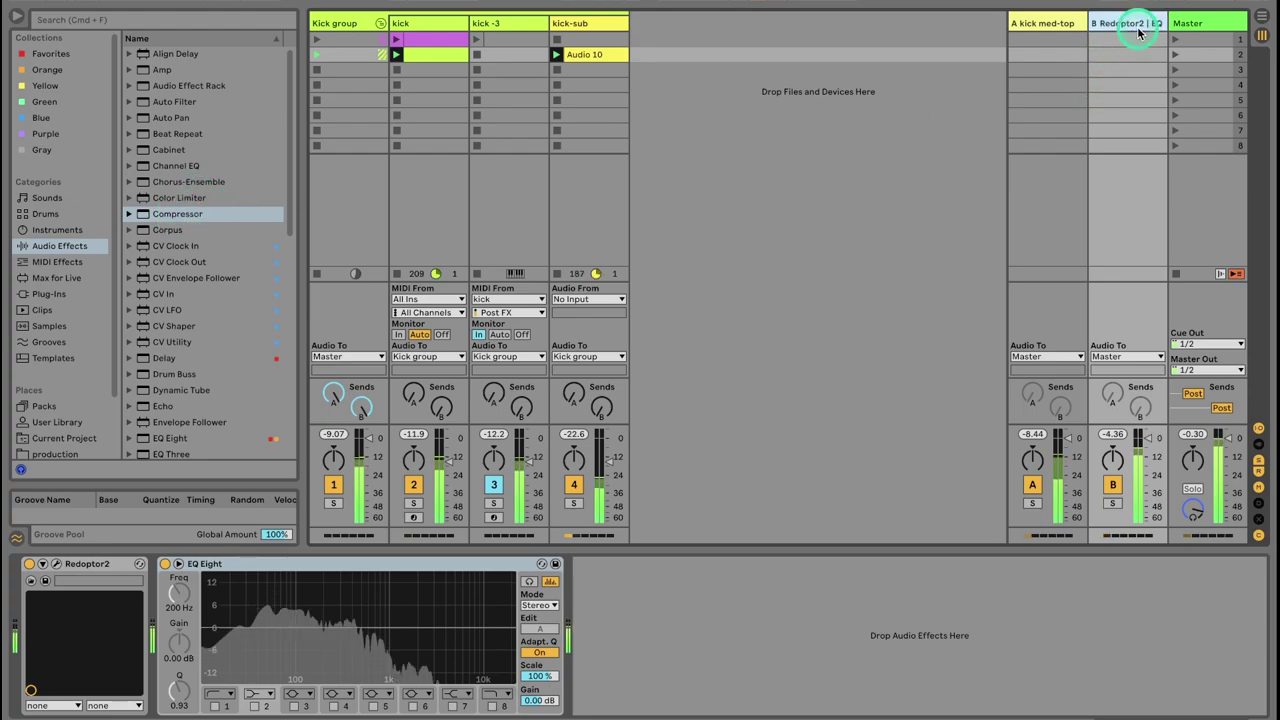
key(alt+super+t)
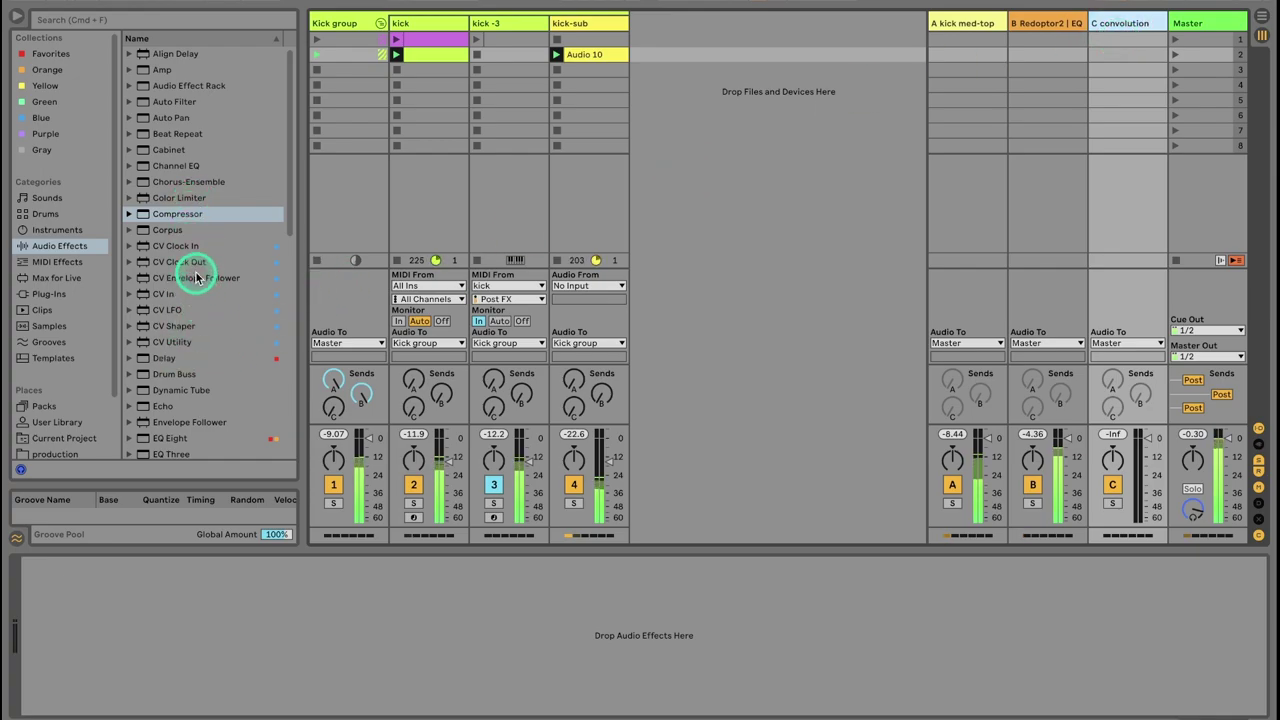
key(super+f)
text(hybrid)
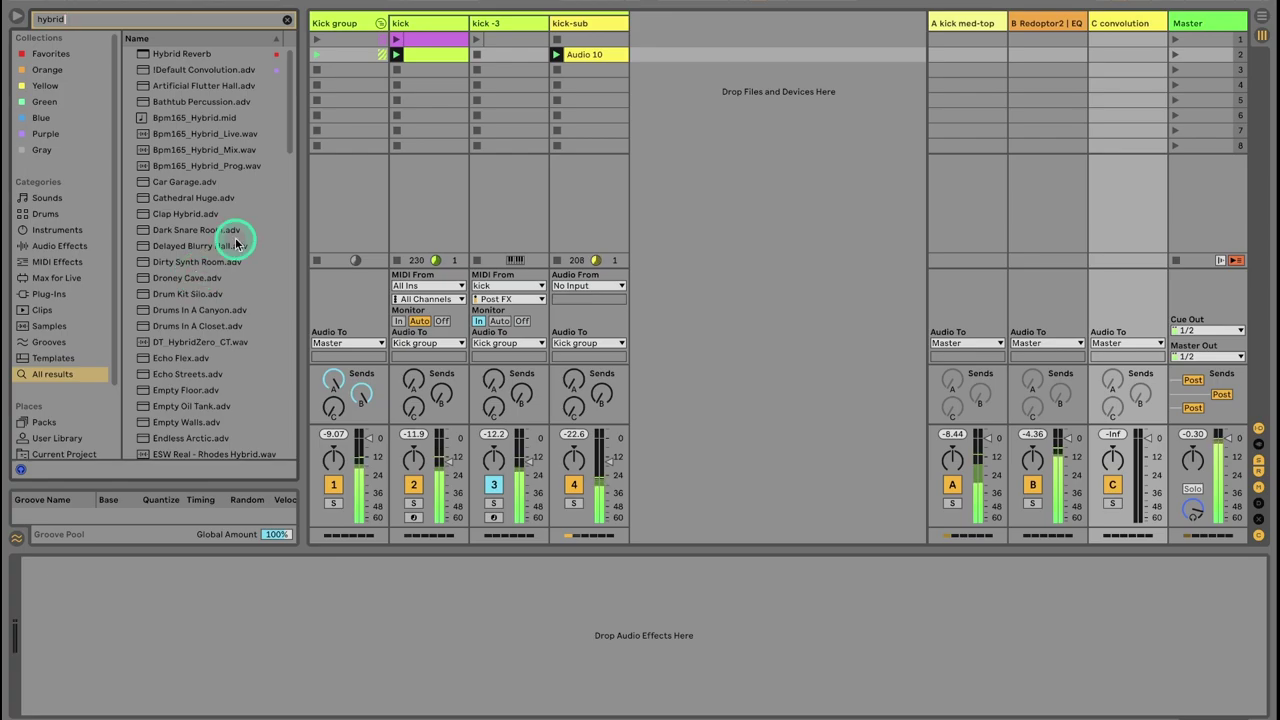
key(Down)
key(Return)
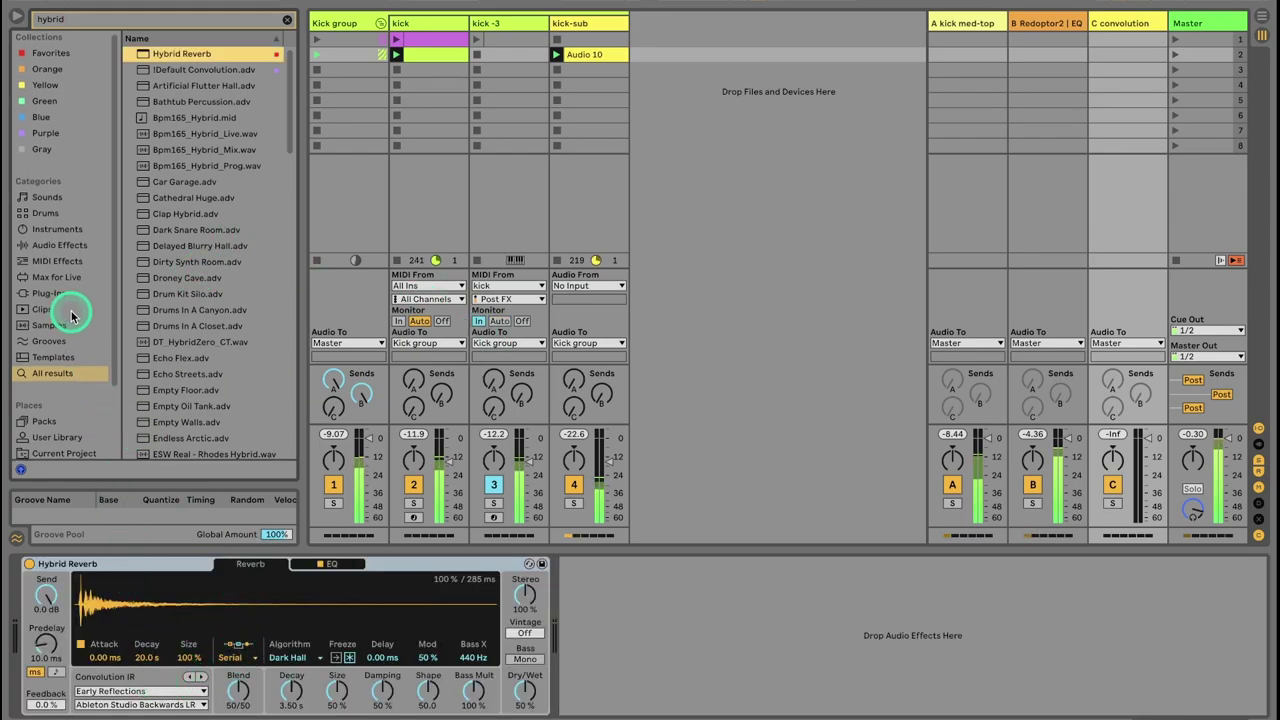
Step: Load As'teka-IR-01.wav from the self-IRs folder into Hybrid Reverb and switch its routing to convolution only
scroll(77, 335, down, 3)
click(57, 412)
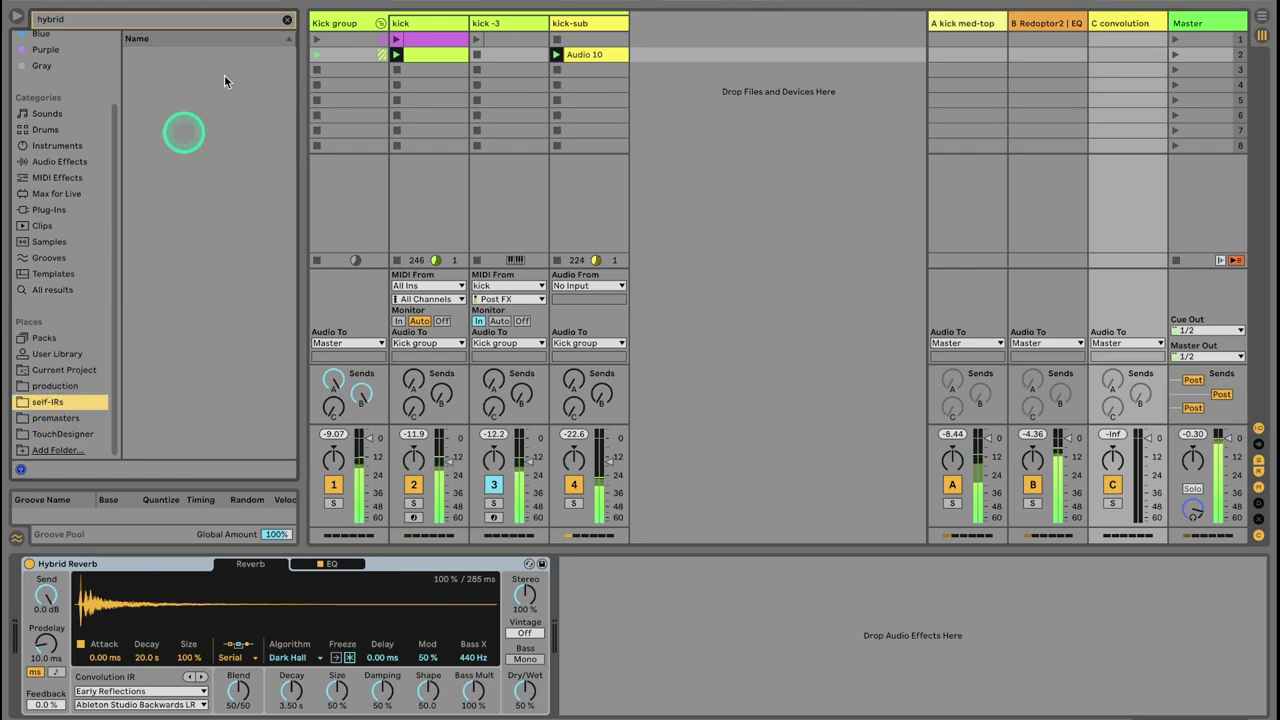
click(287, 19)
click(198, 70)
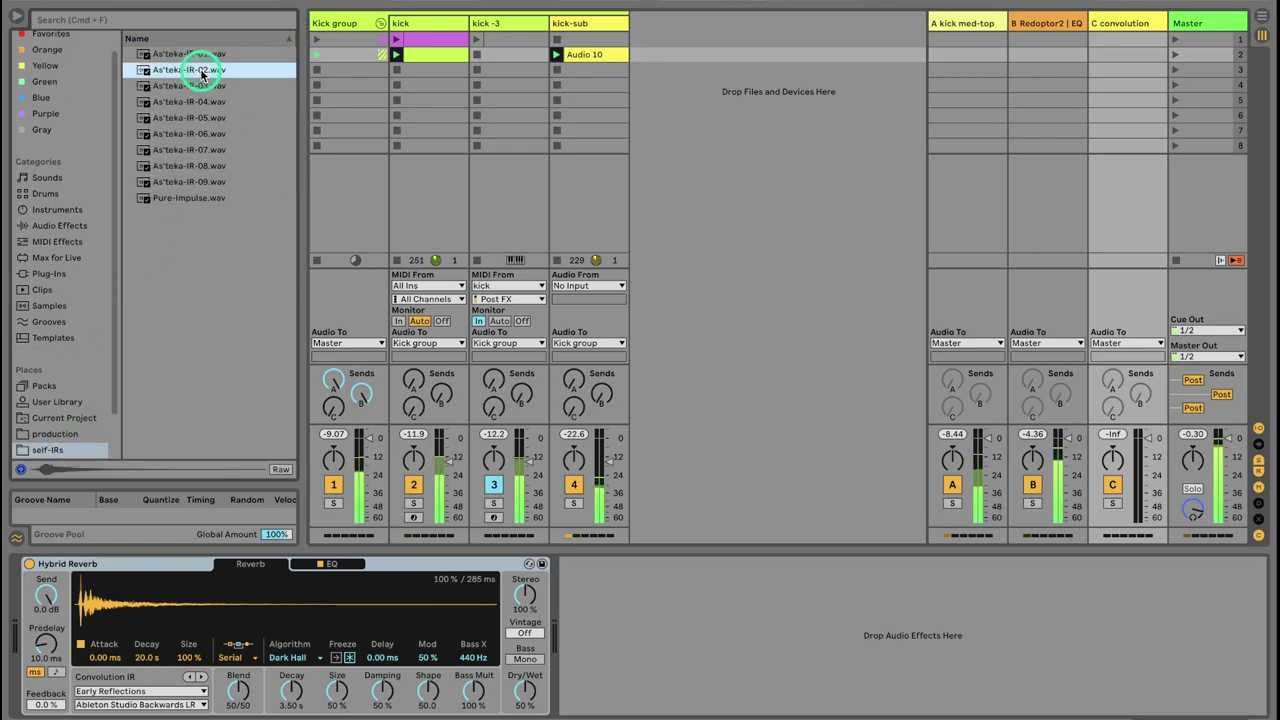
click(204, 133)
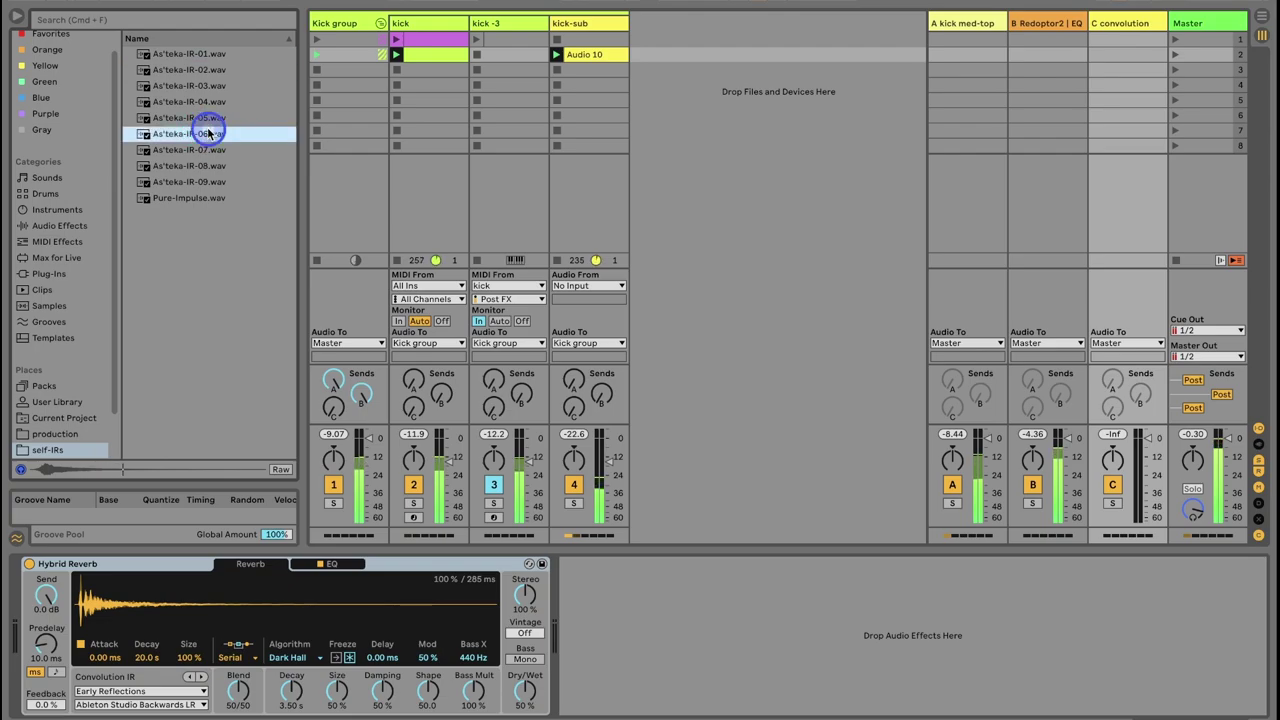
click(213, 56)
drag(206, 60, 303, 594)
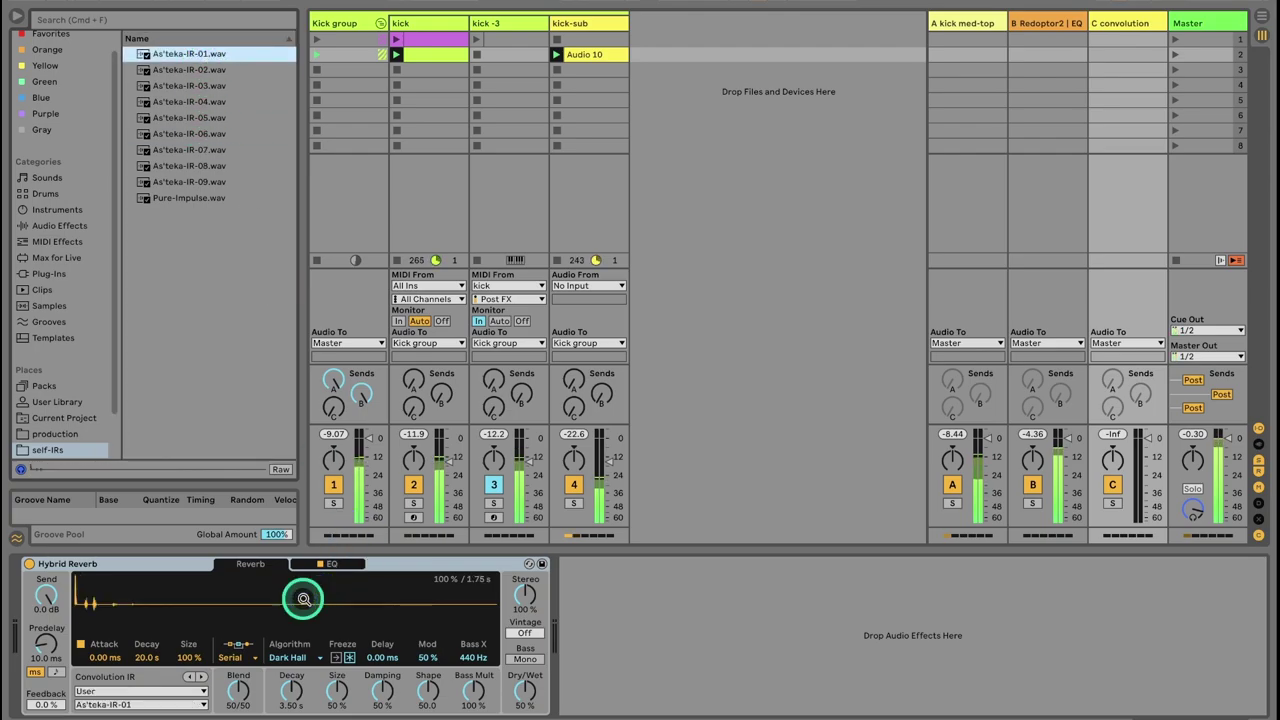
click(240, 657)
click(244, 703)
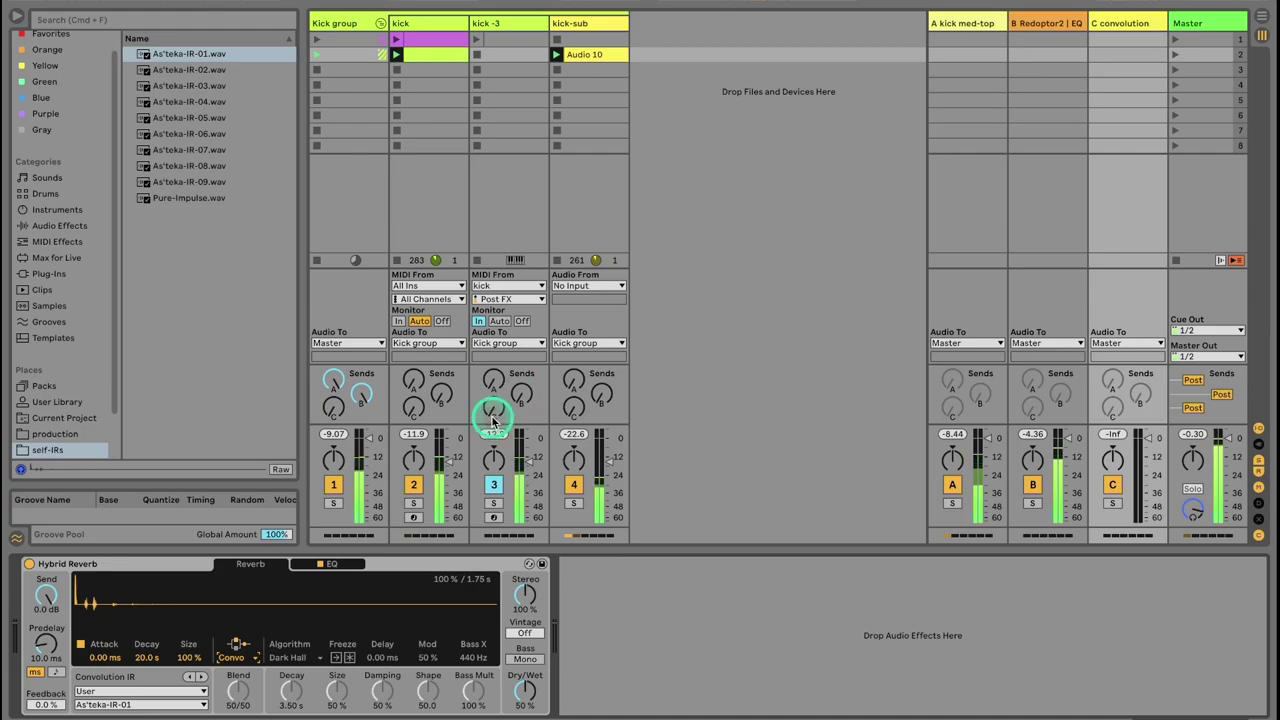
Step: Turn up kick -3's send C, and solo the convolution return with Hybrid Reverb's Dry/Wet at 100%
drag(493, 416, 494, 413)
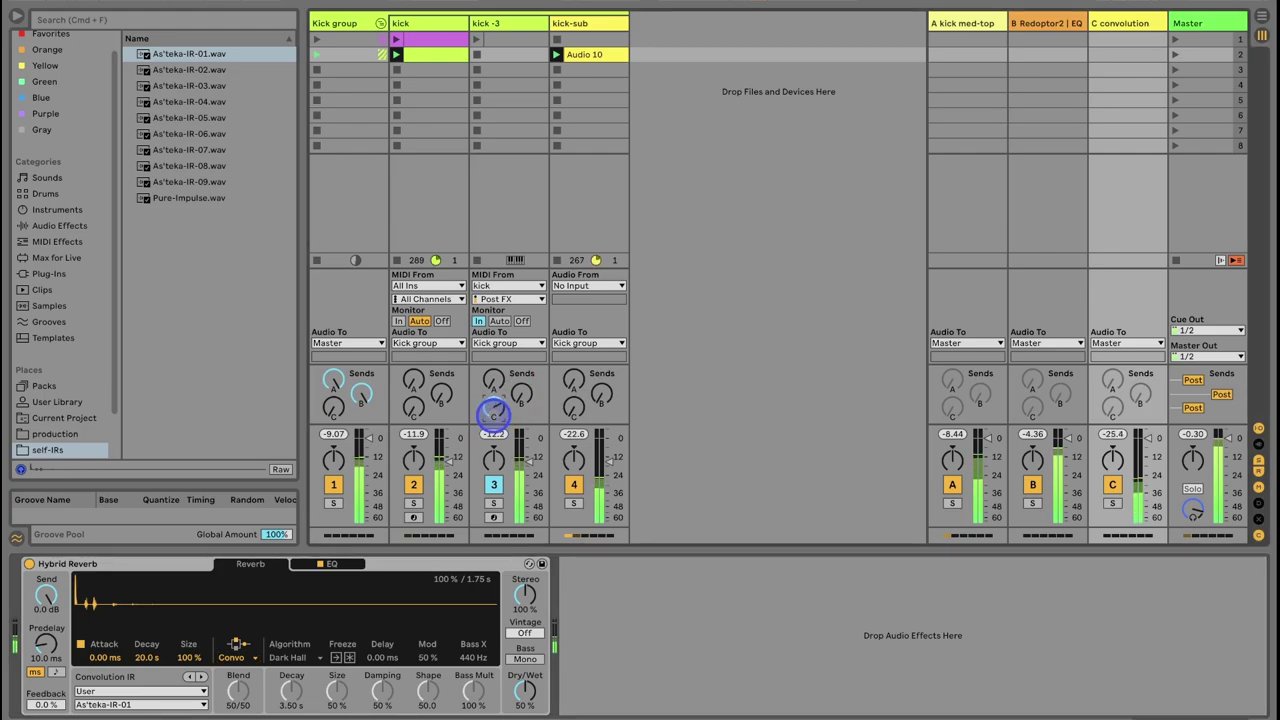
drag(522, 695, 530, 690)
click(1113, 503)
Step: Audition As'teka-IR-02 through As'teka-IR-09 in Hybrid Reverb and settle on As'teka-IR-07
drag(210, 68, 300, 600)
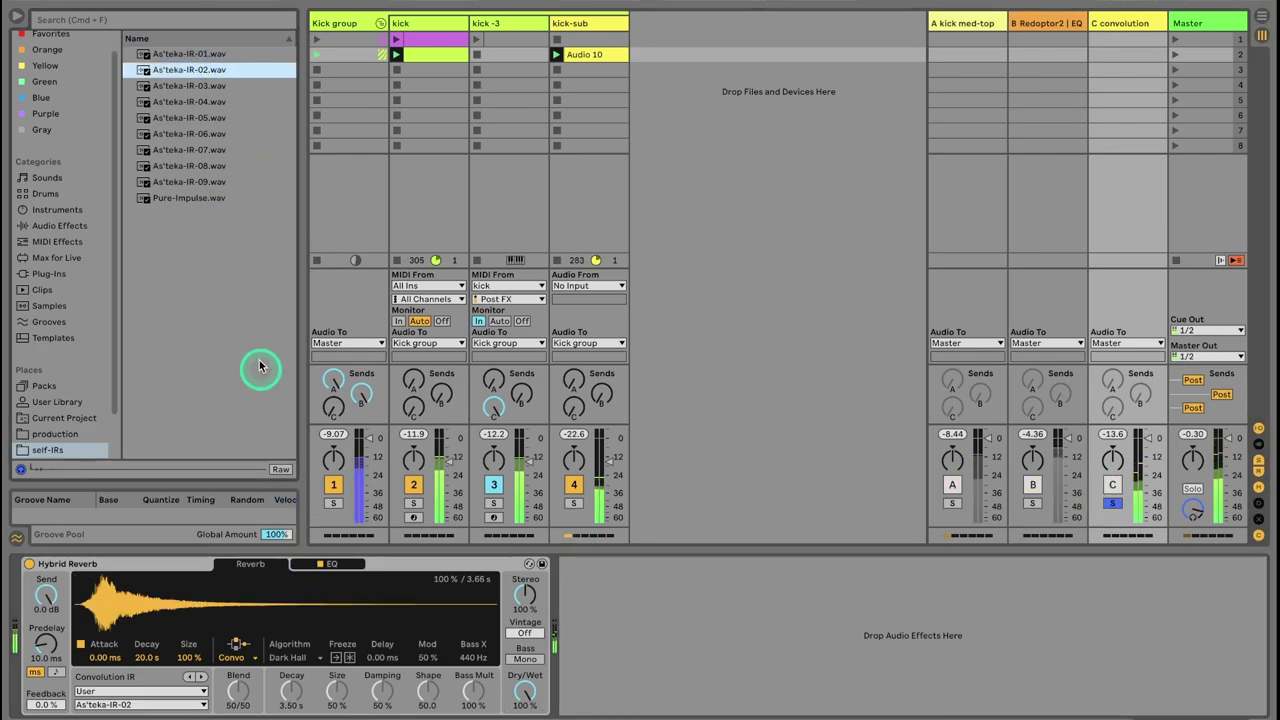
drag(209, 85, 285, 610)
drag(175, 102, 285, 588)
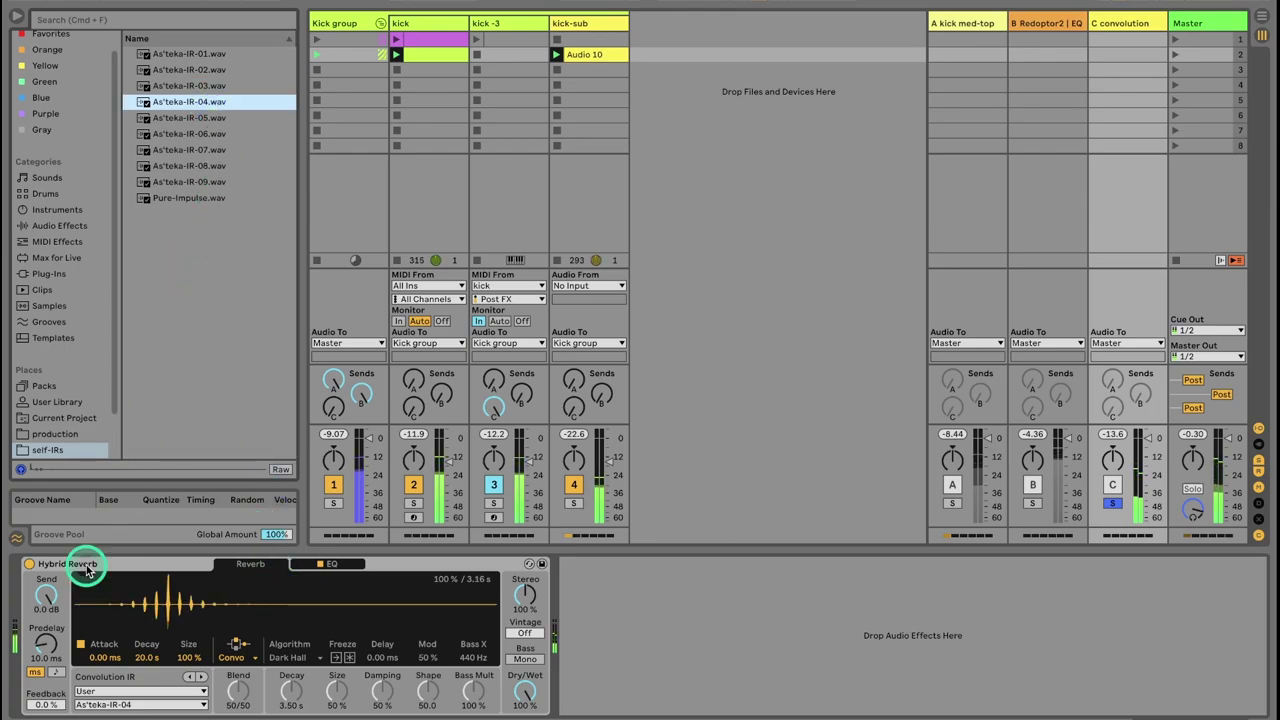
drag(200, 116, 255, 600)
drag(206, 133, 265, 606)
drag(198, 149, 273, 606)
drag(228, 163, 240, 606)
drag(190, 182, 256, 614)
drag(190, 149, 225, 614)
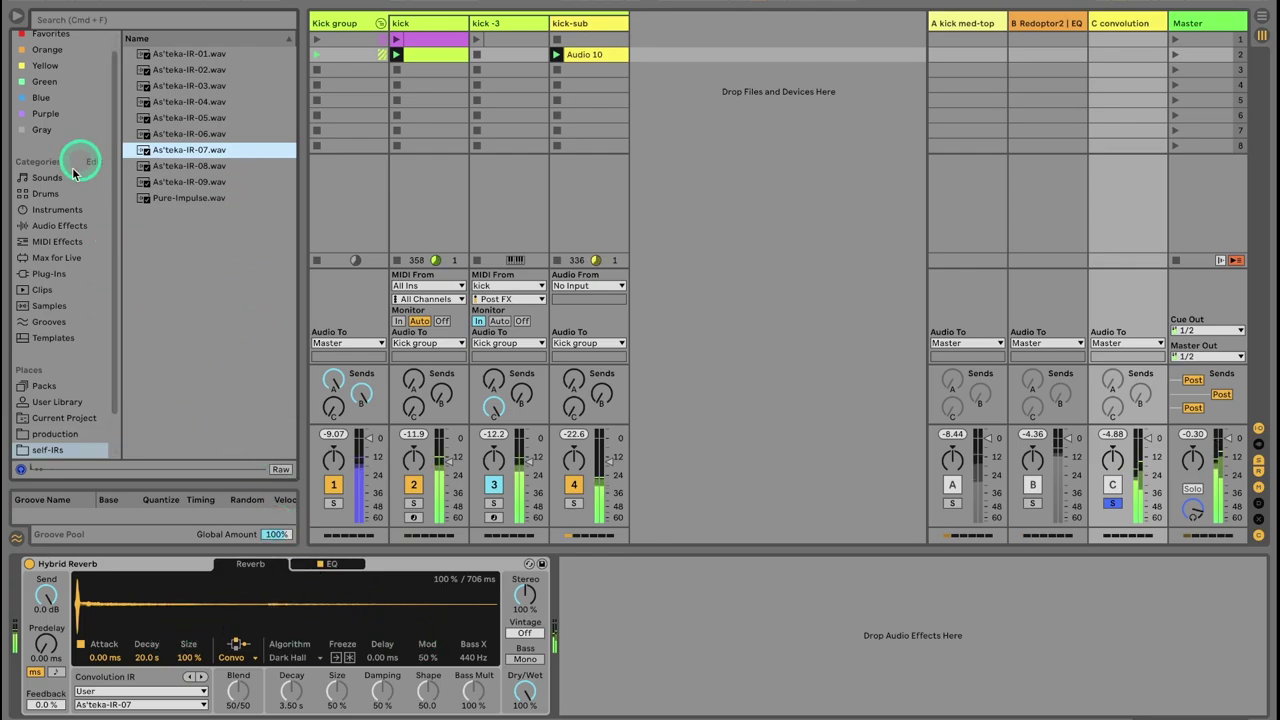
Step: Load Saturator onto the convolution return, place it before Hybrid Reverb and raise its Drive to about 9.14 dB
click(66, 224)
scroll(220, 331, down, 5)
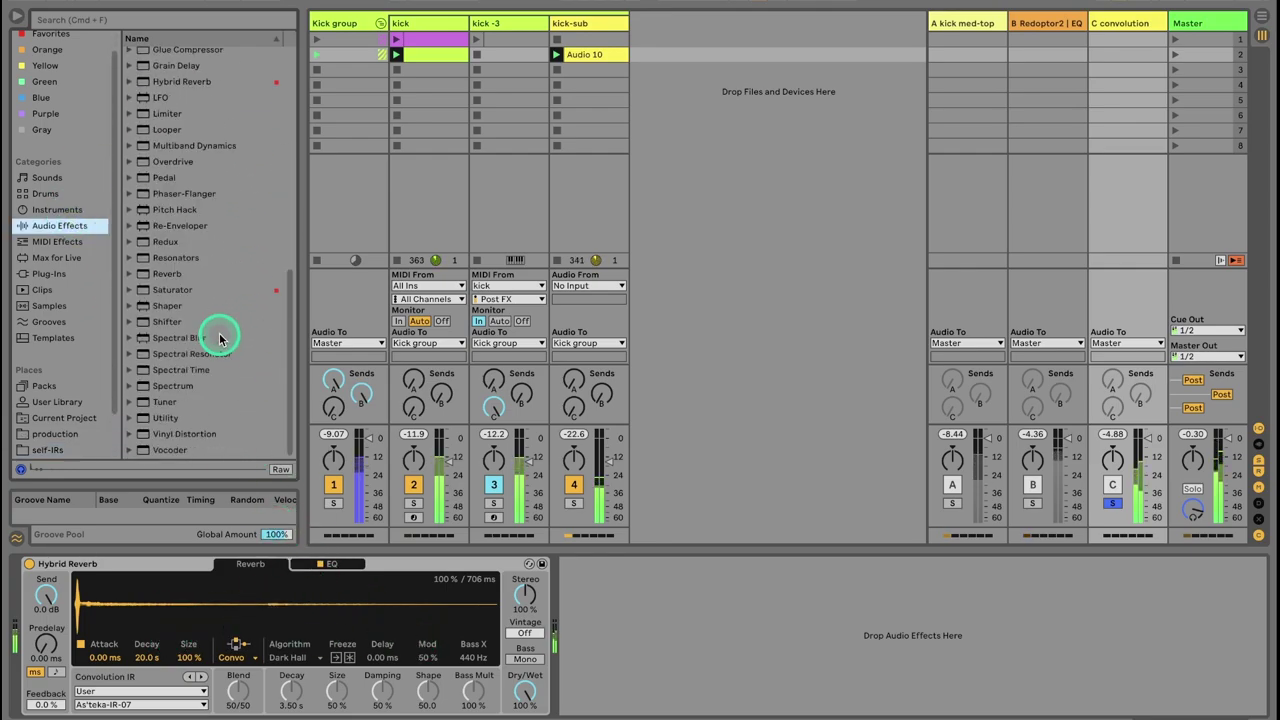
key(super+f)
text(satura)
key(Down)
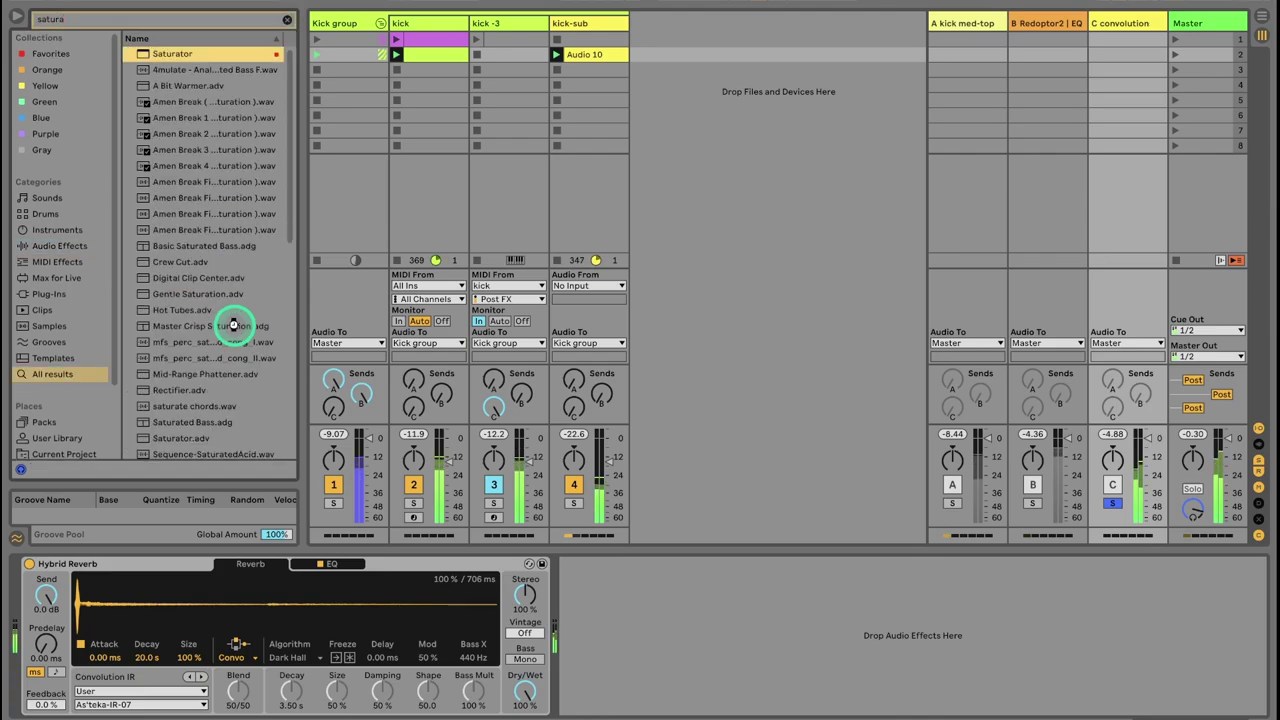
key(Return)
drag(651, 571, 70, 570)
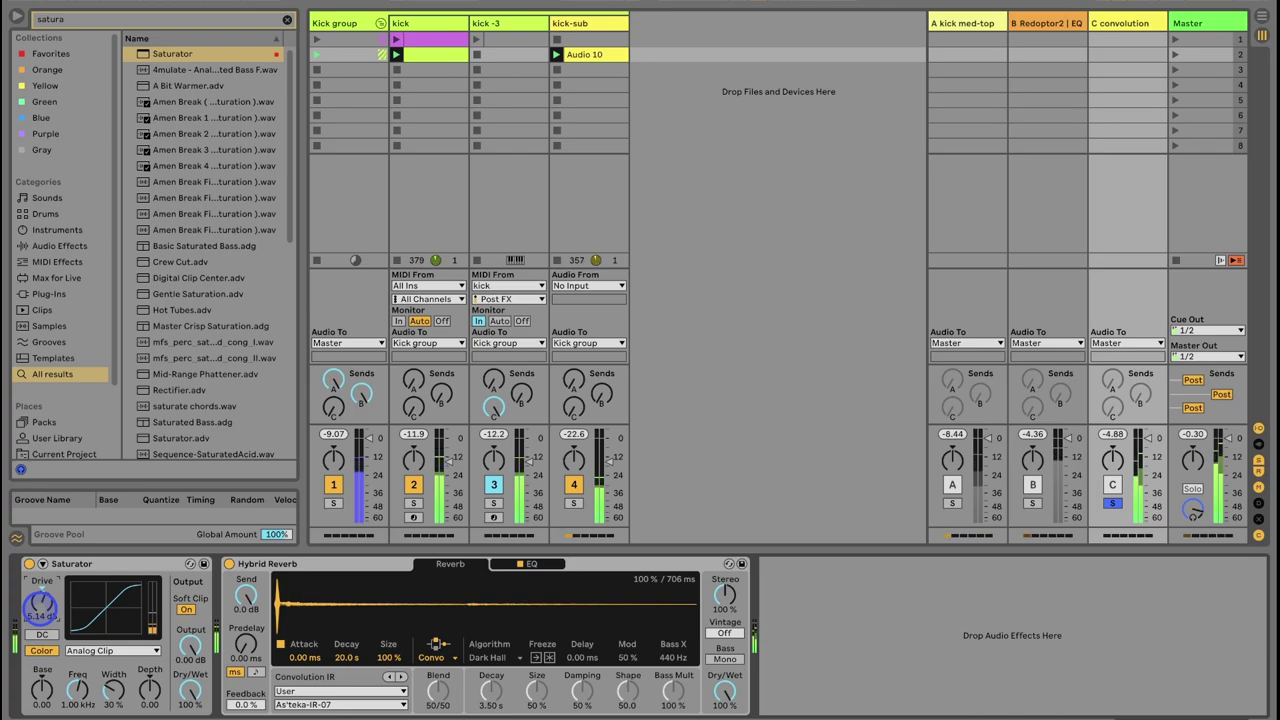
Step: Add EQ Eight after Hybrid Reverb with a band 1 low cut at about 93.8 Hz, and unsolo the convolution return
key(super+f)
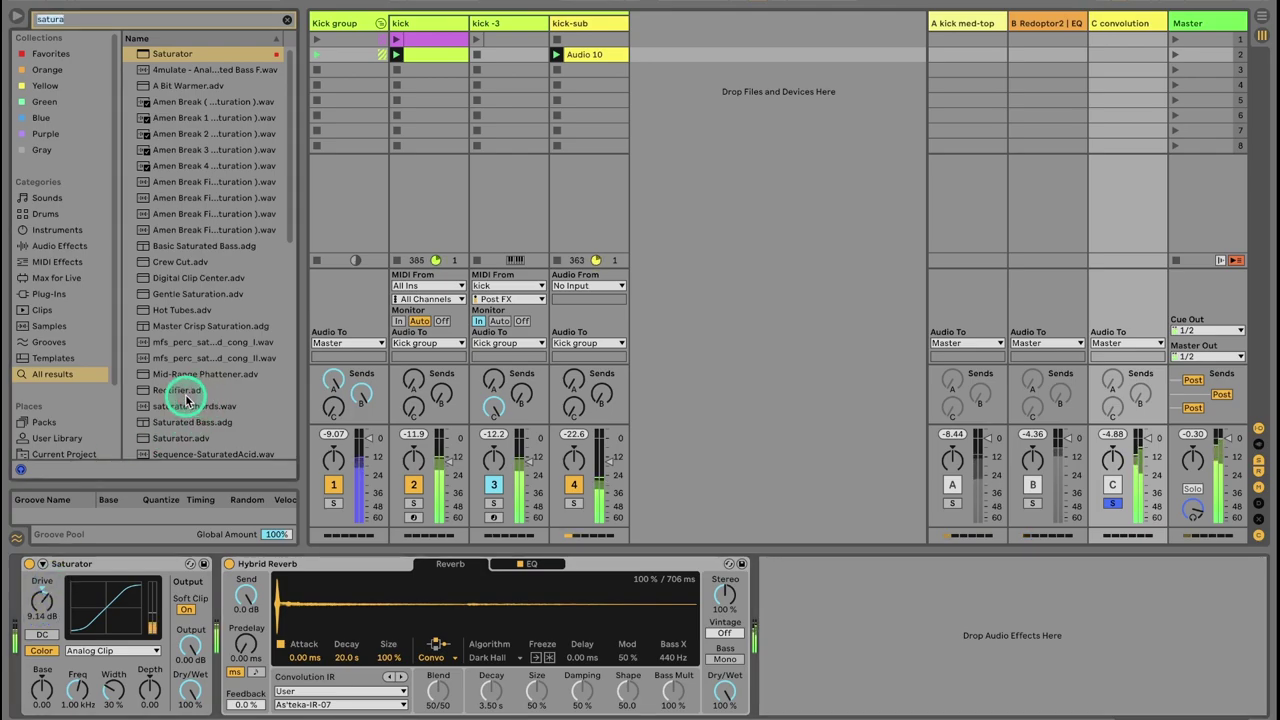
text(eq ei)
key(Down)
key(Return)
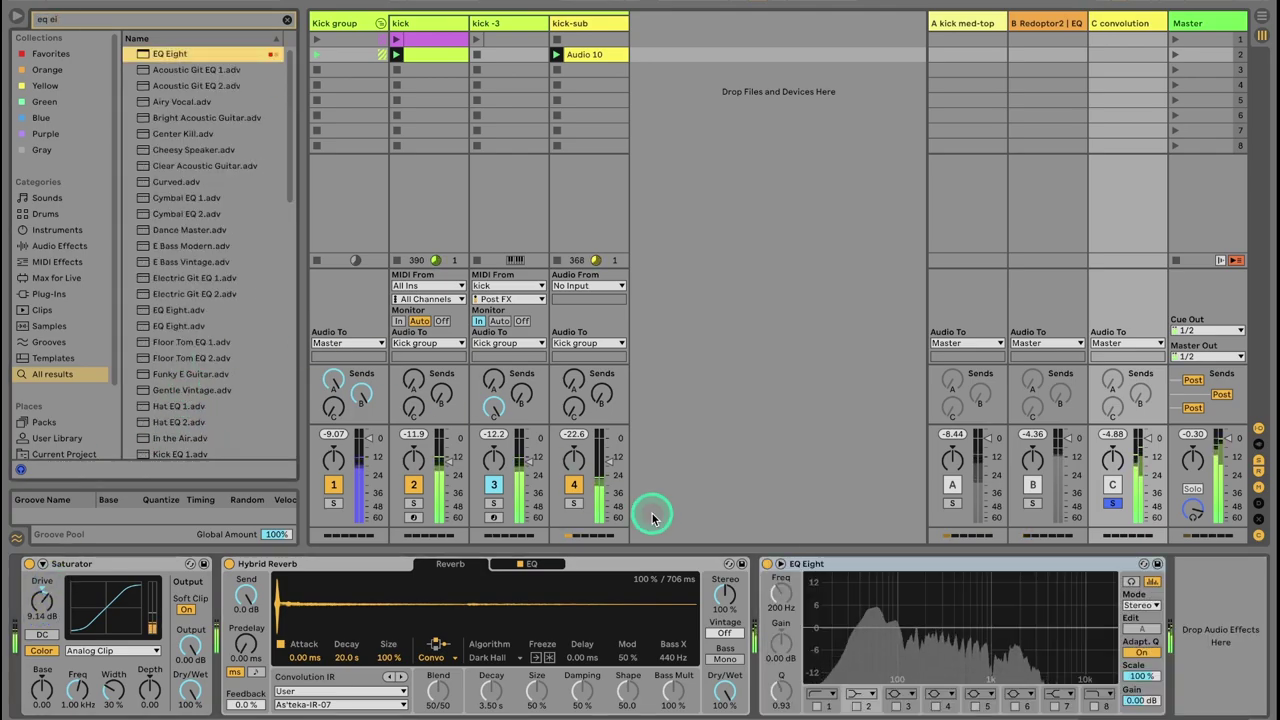
click(819, 706)
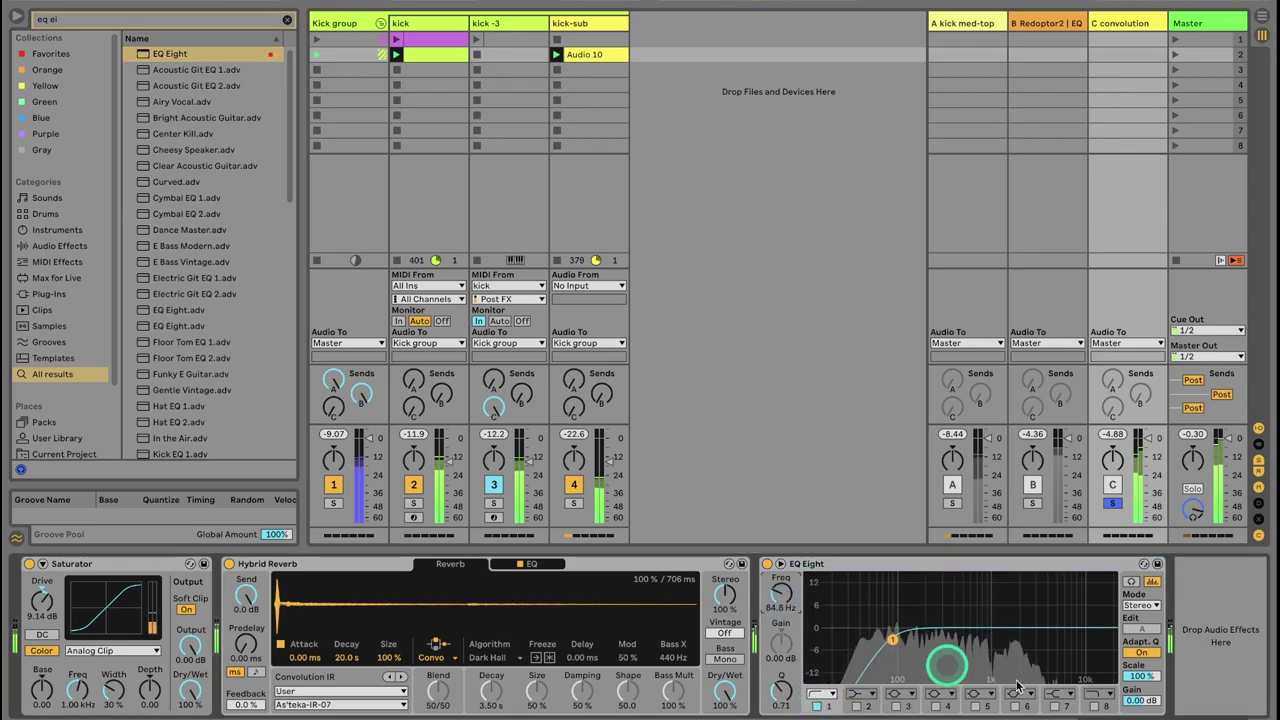
click(1113, 503)
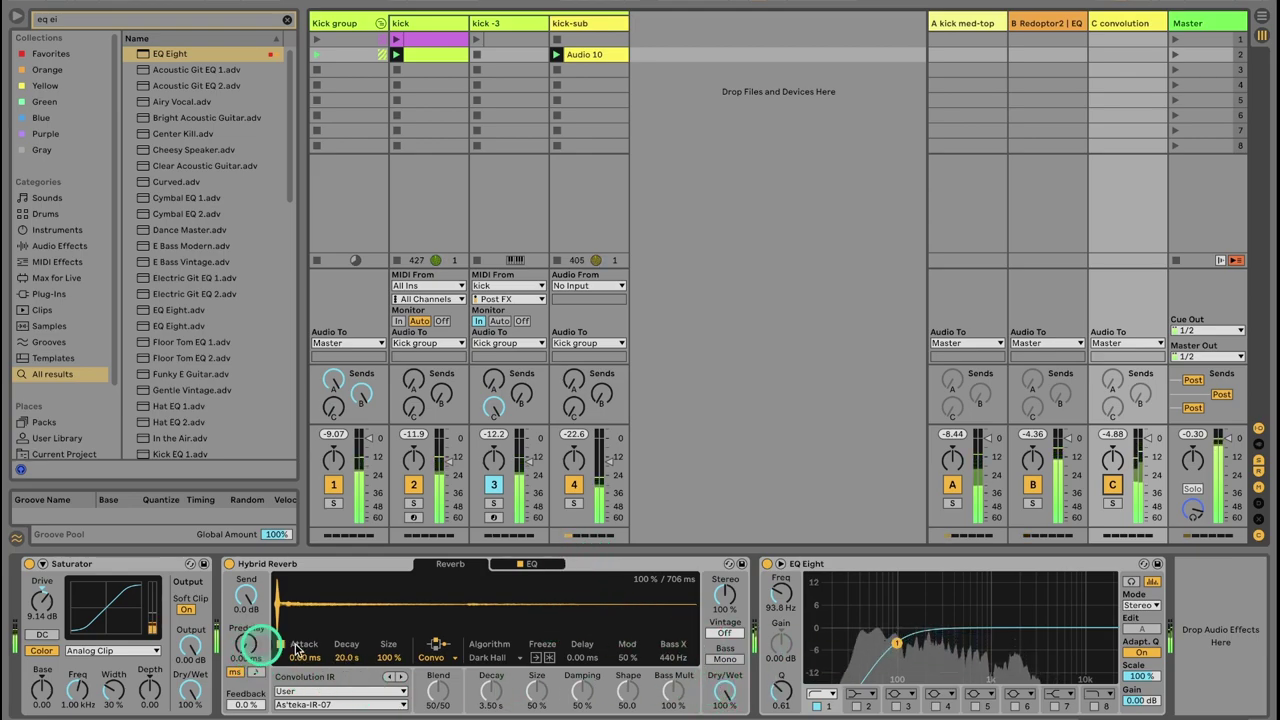
Step: Shorten Hybrid Reverb's impulse response to 458 ms and set its Attack to about 6.71 ms
drag(294, 609, 316, 655)
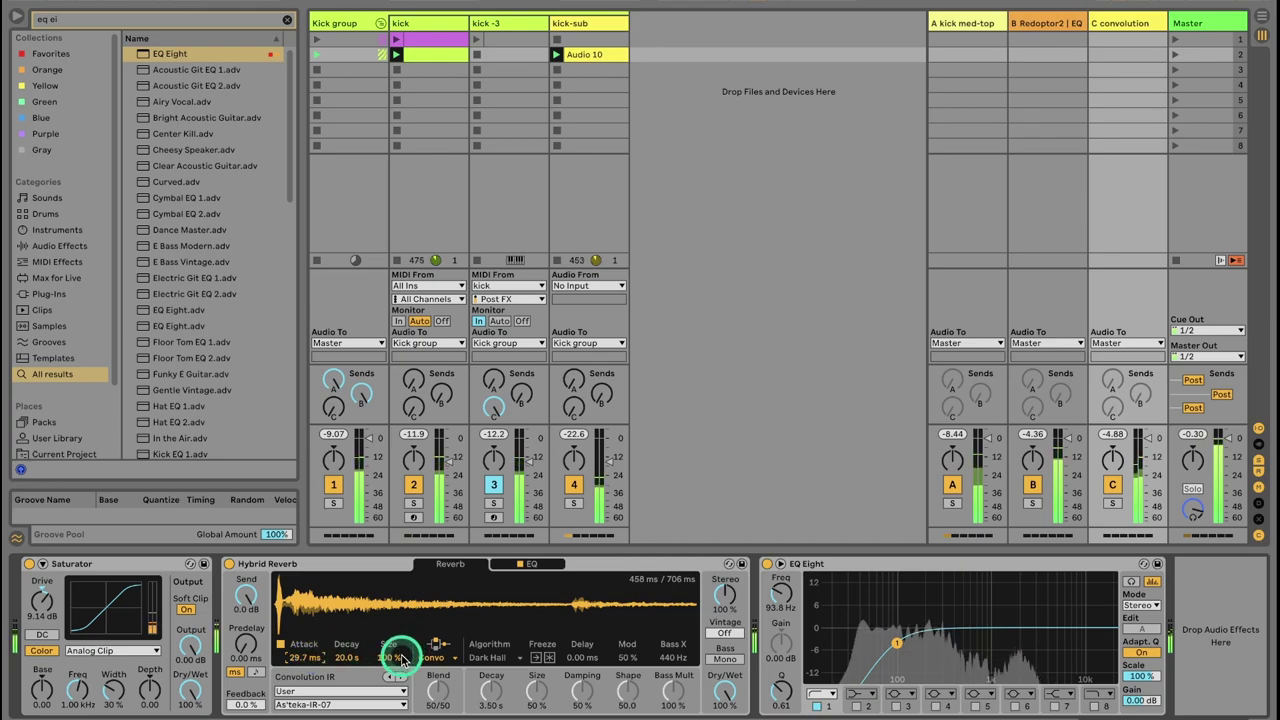
key(Down)
key(Down)
key(Down)
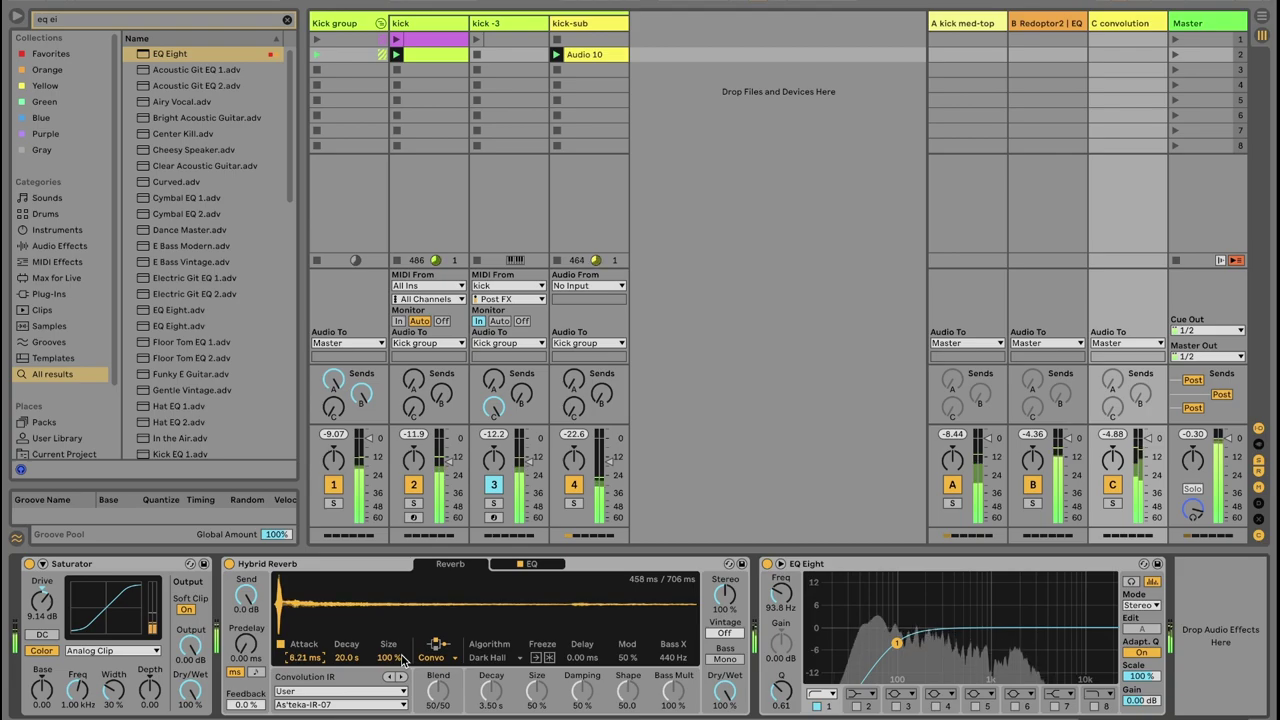
Step: Load the Delay effect onto the convolution return and place it between Hybrid Reverb and EQ Eight
click(286, 18)
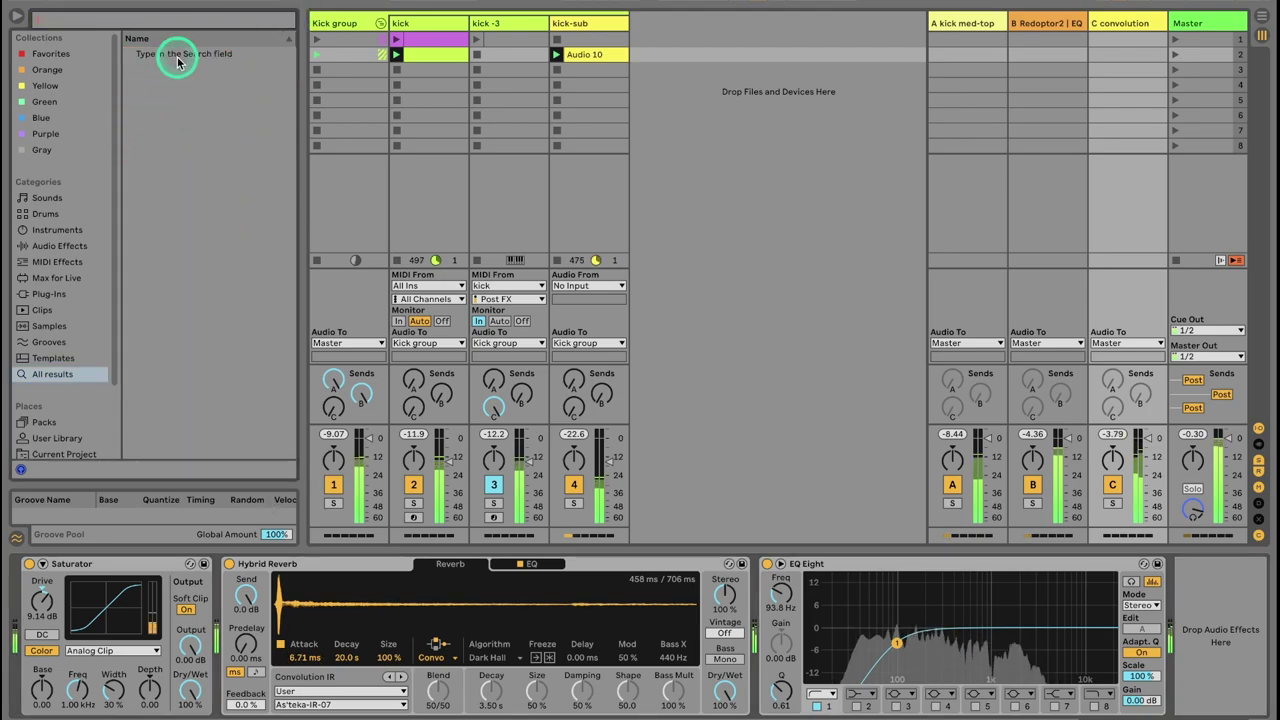
text(delay)
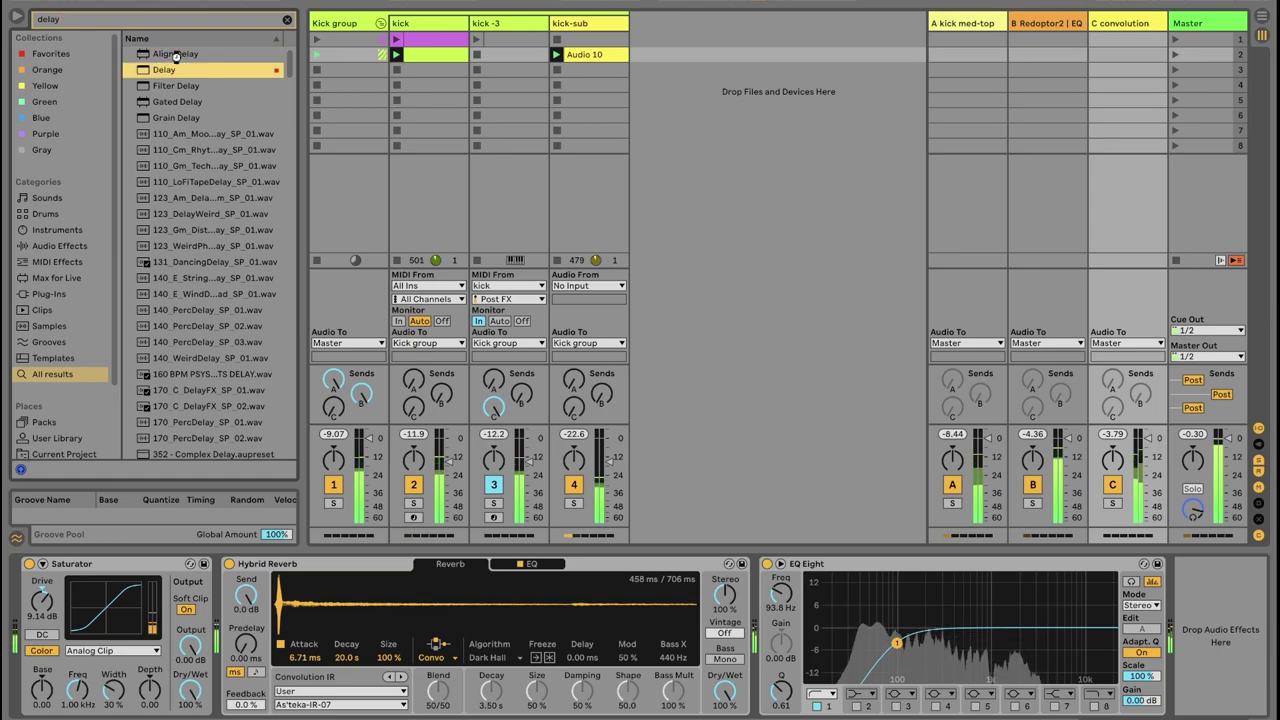
key(Return)
drag(1057, 564, 590, 590)
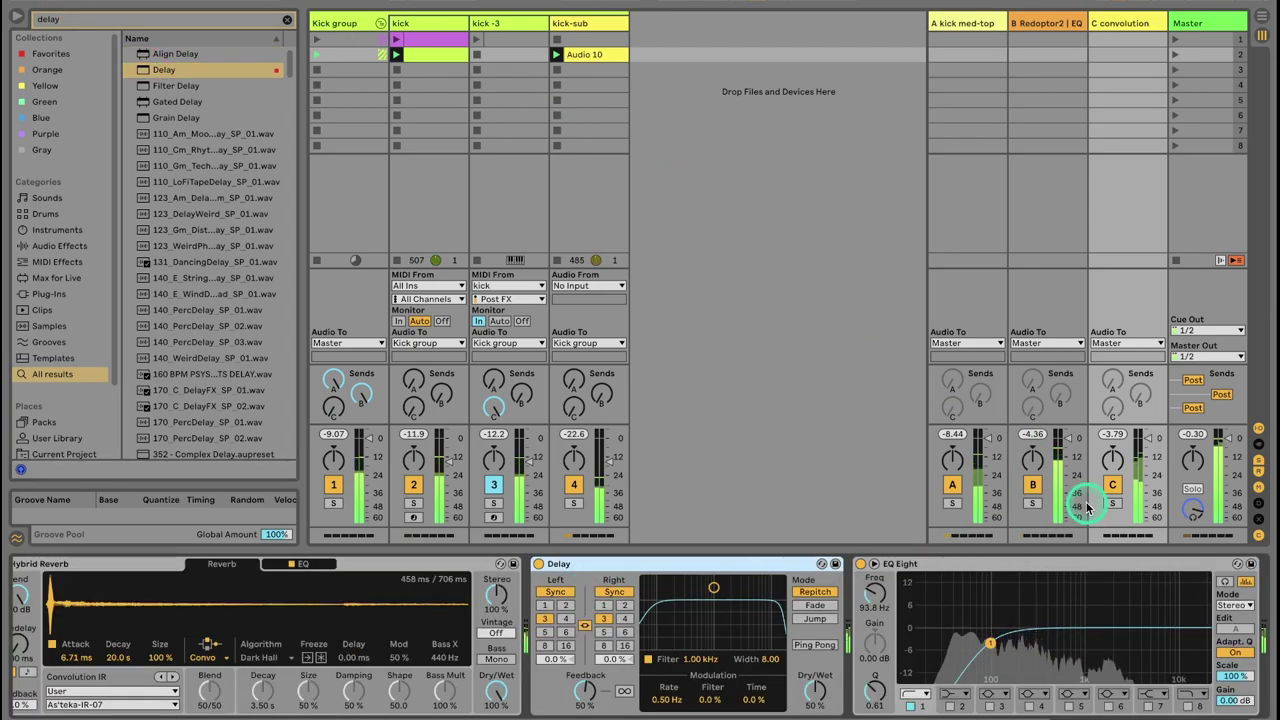
Step: Solo the convolution return and set Delay to unlinked times of 1.00 ms left and 9.27 ms right, Feedback 0% and Dry/Wet 100%
click(1112, 504)
drag(816, 688, 816, 690)
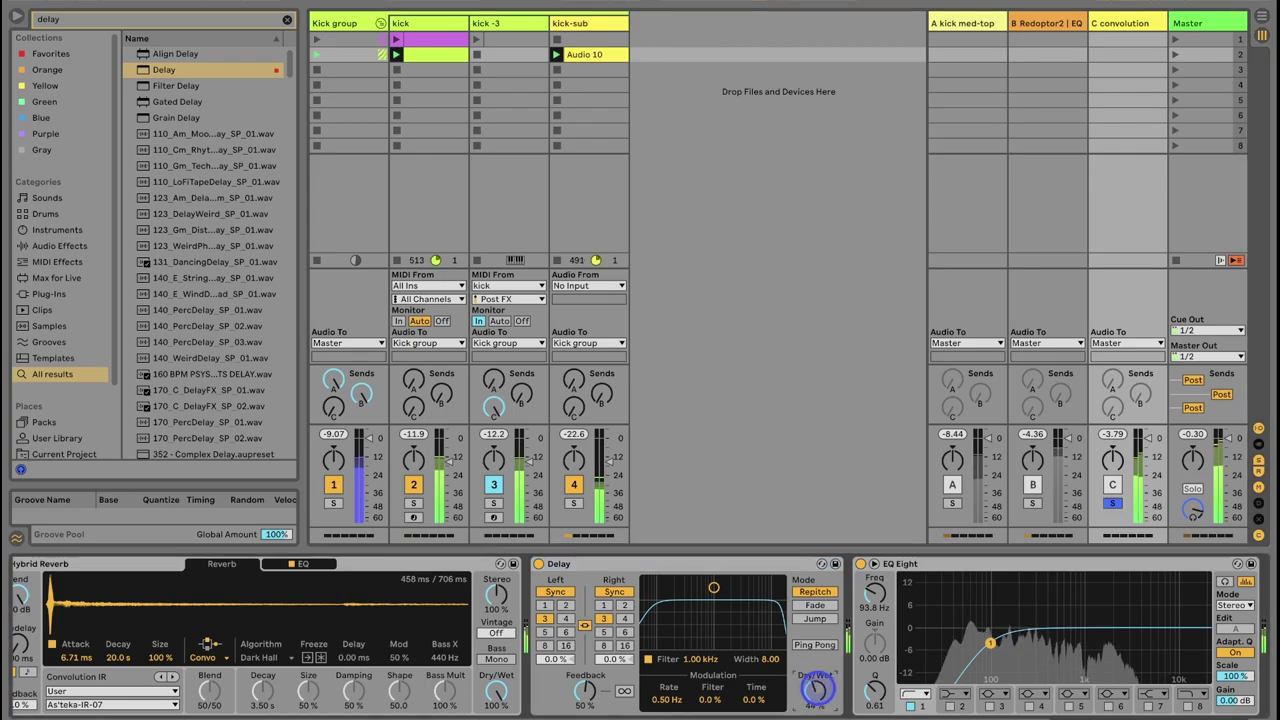
click(614, 591)
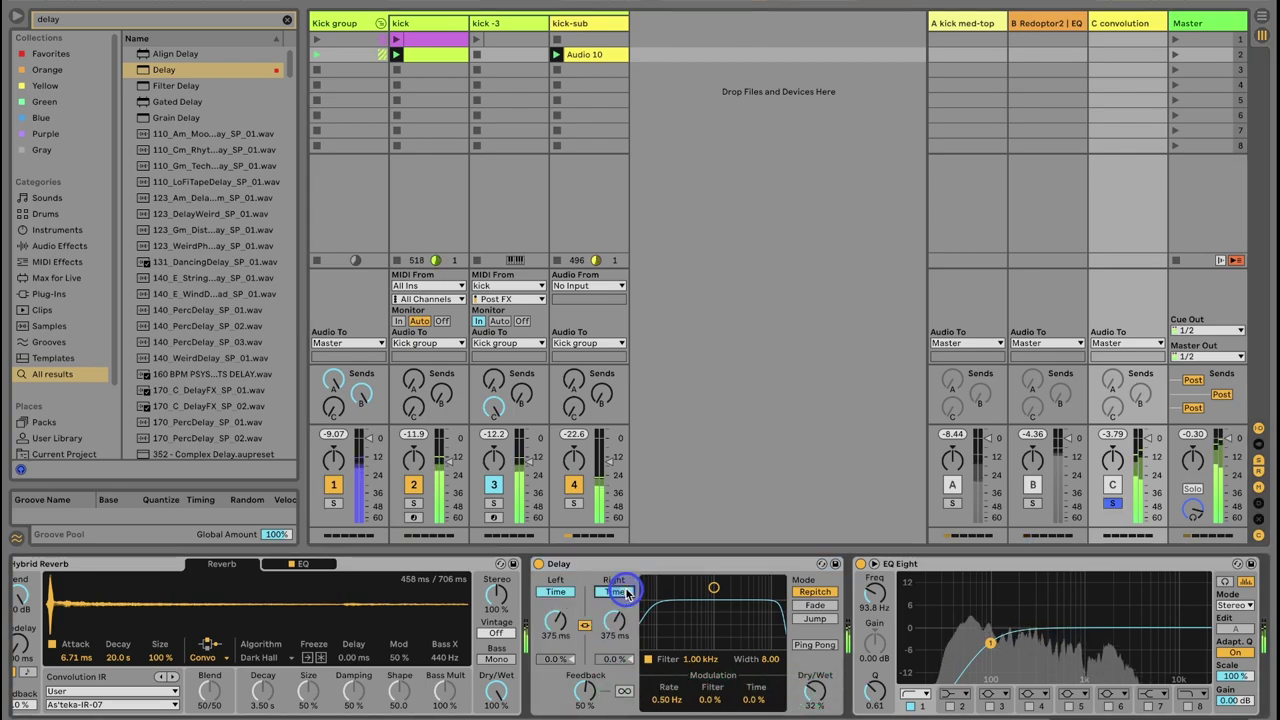
drag(617, 621, 562, 650)
drag(816, 692, 816, 635)
drag(591, 692, 588, 712)
drag(617, 622, 617, 636)
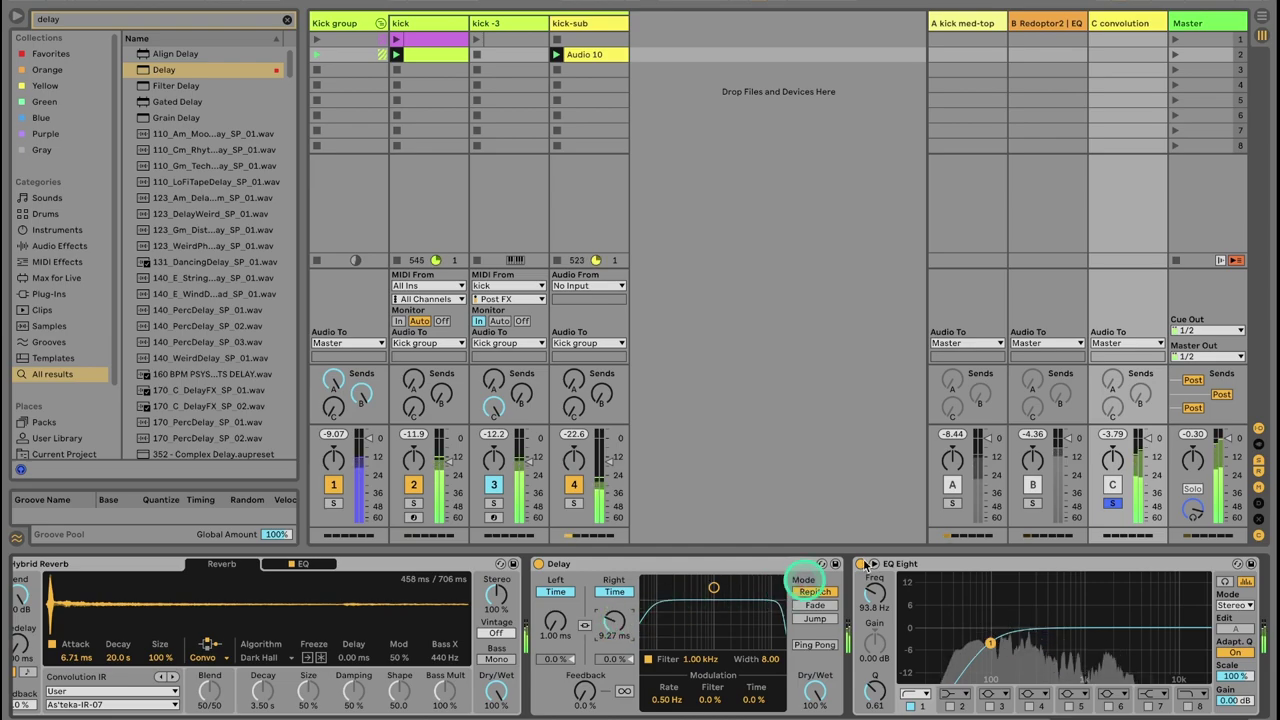
Step: Add Utility between Delay and EQ Eight with its Balance at 7L, and unsolo the convolution return
click(228, 436)
text(utili)
key(Down)
key(Down)
key(Return)
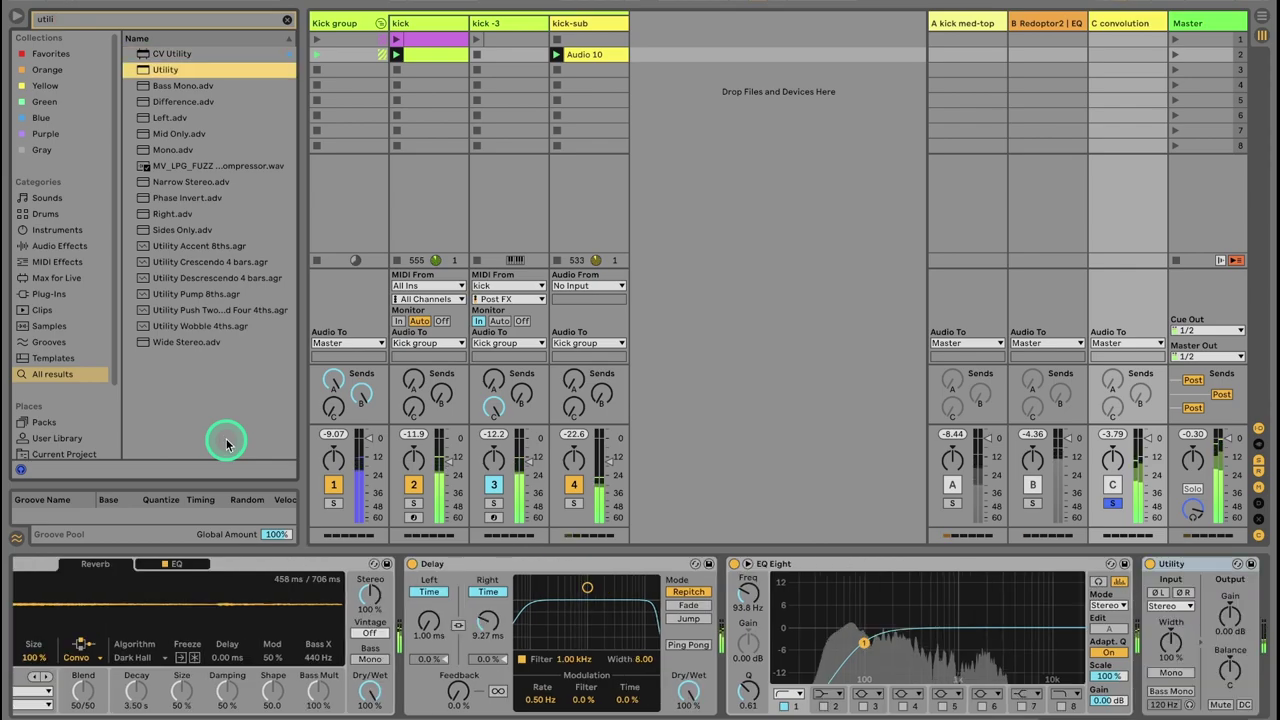
drag(1193, 578, 800, 590)
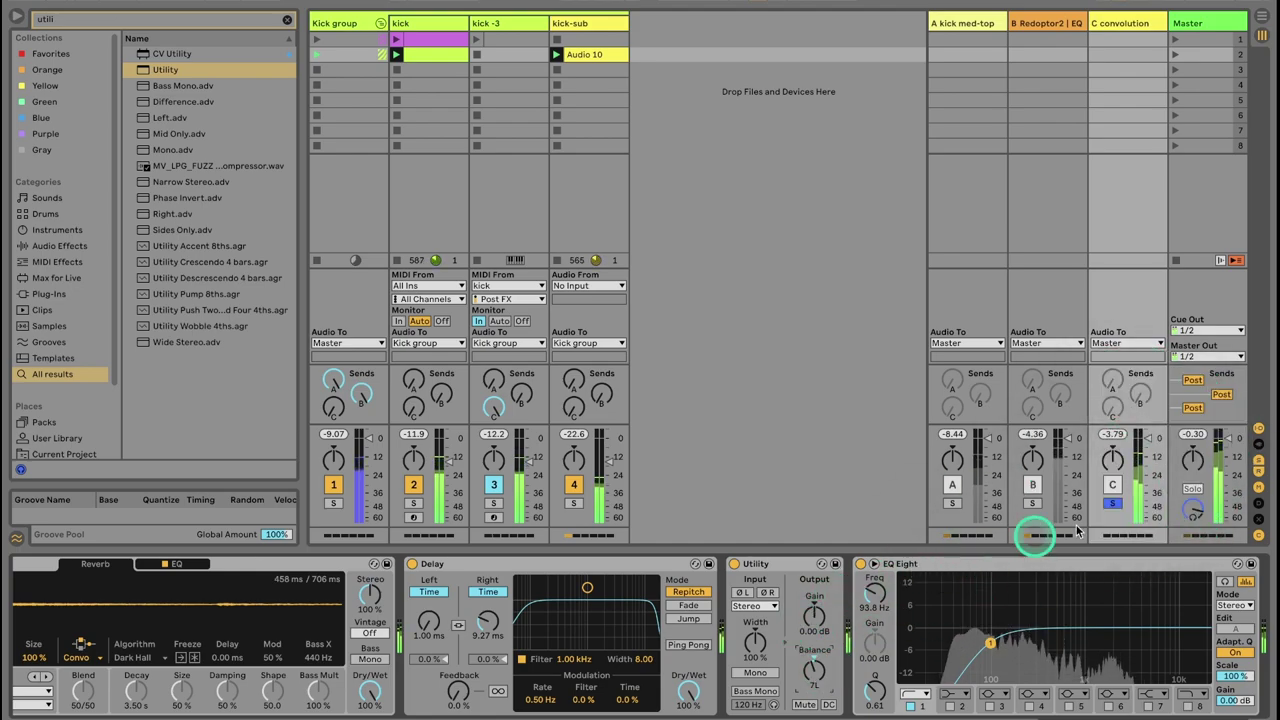
click(1112, 503)
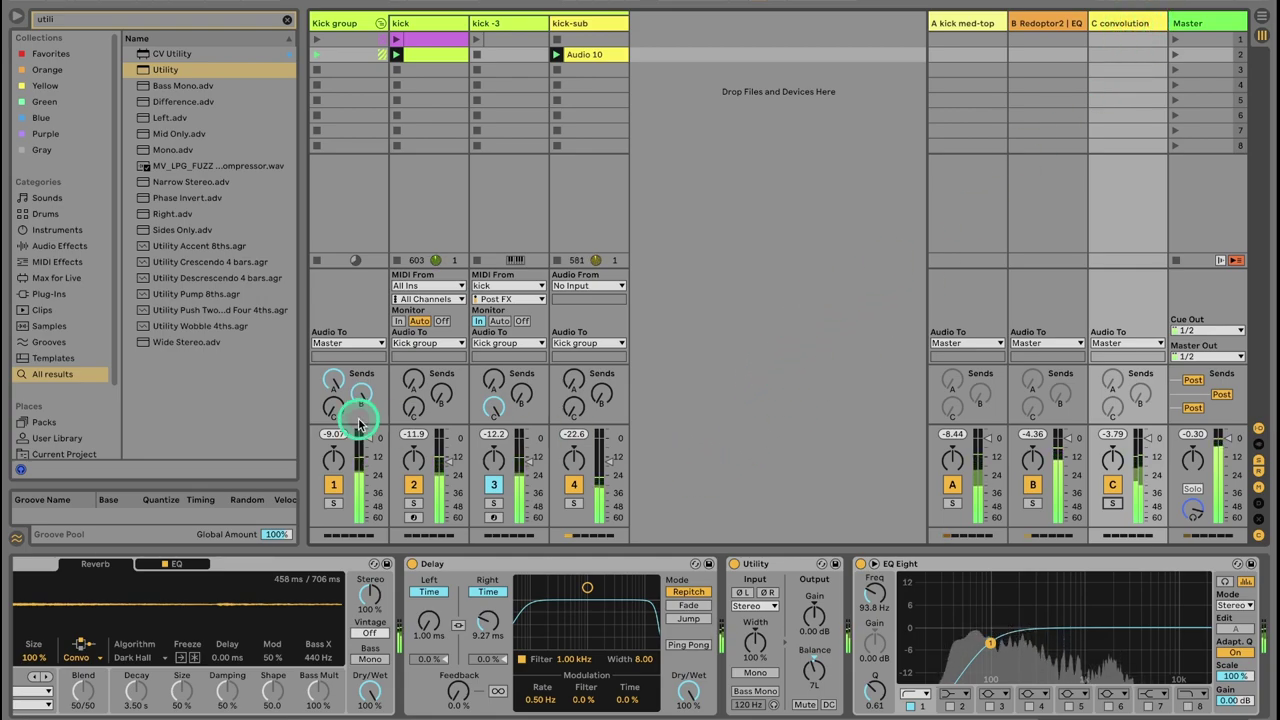
Step: Insert CV Shaper from the audio effects between Hybrid Reverb and Delay, and map it to Delay's Dry/Wet
click(287, 19)
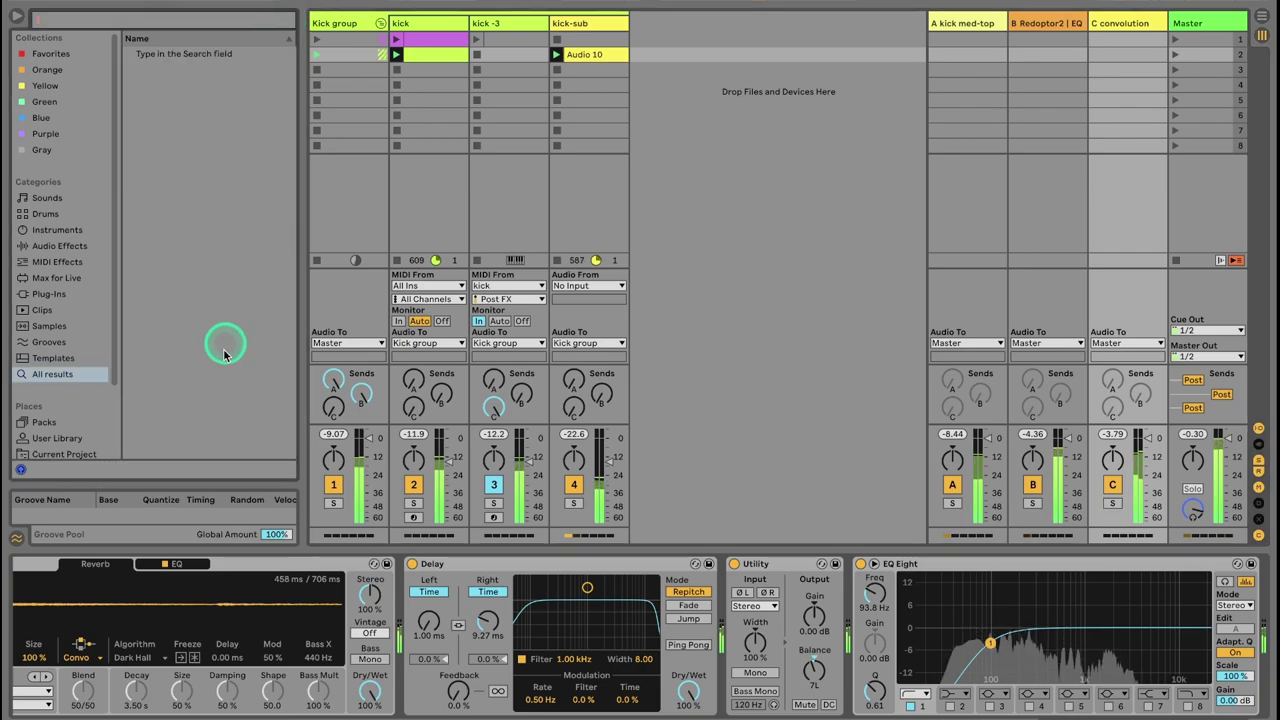
click(64, 248)
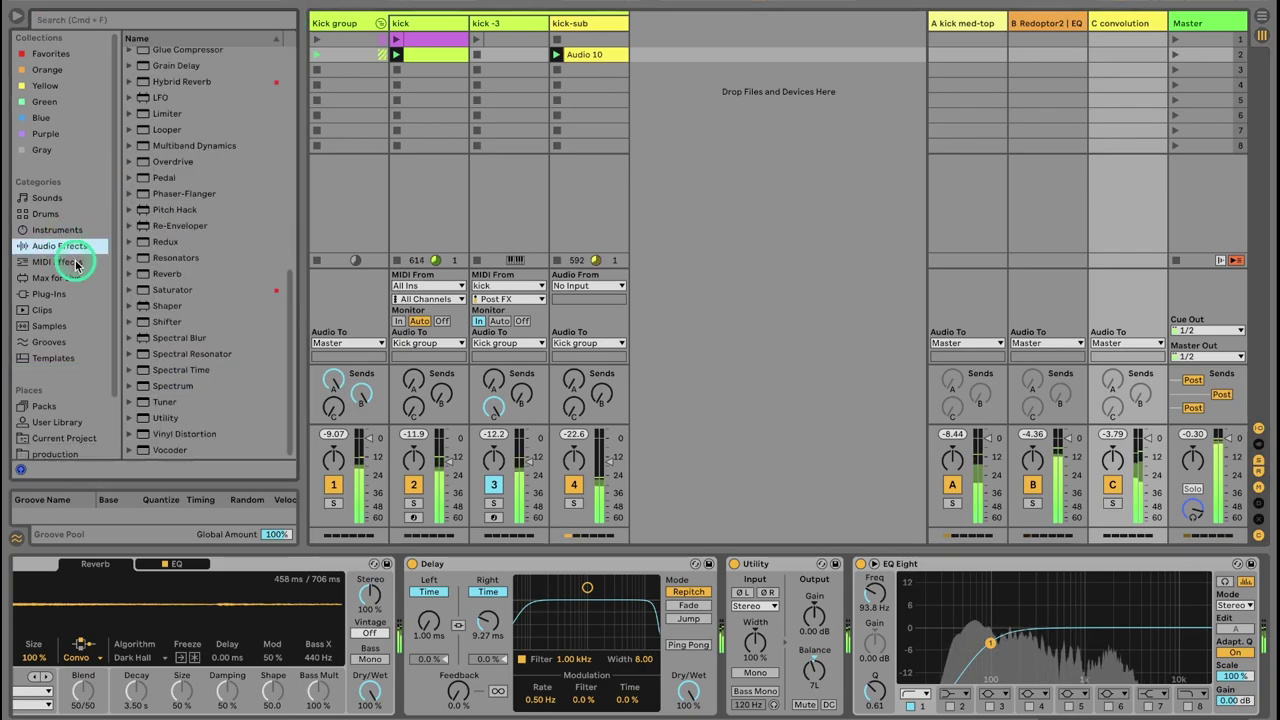
scroll(185, 241, up, 5)
scroll(203, 284, up, 3)
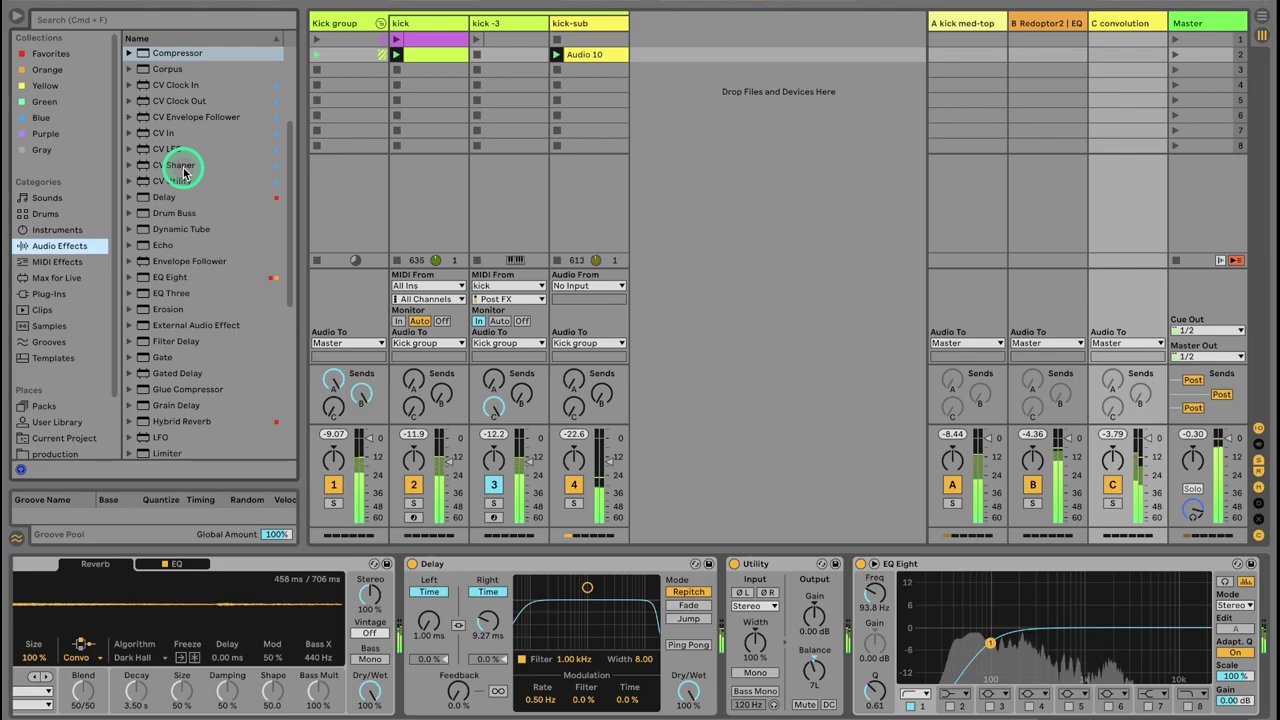
click(183, 172)
drag(183, 172, 420, 600)
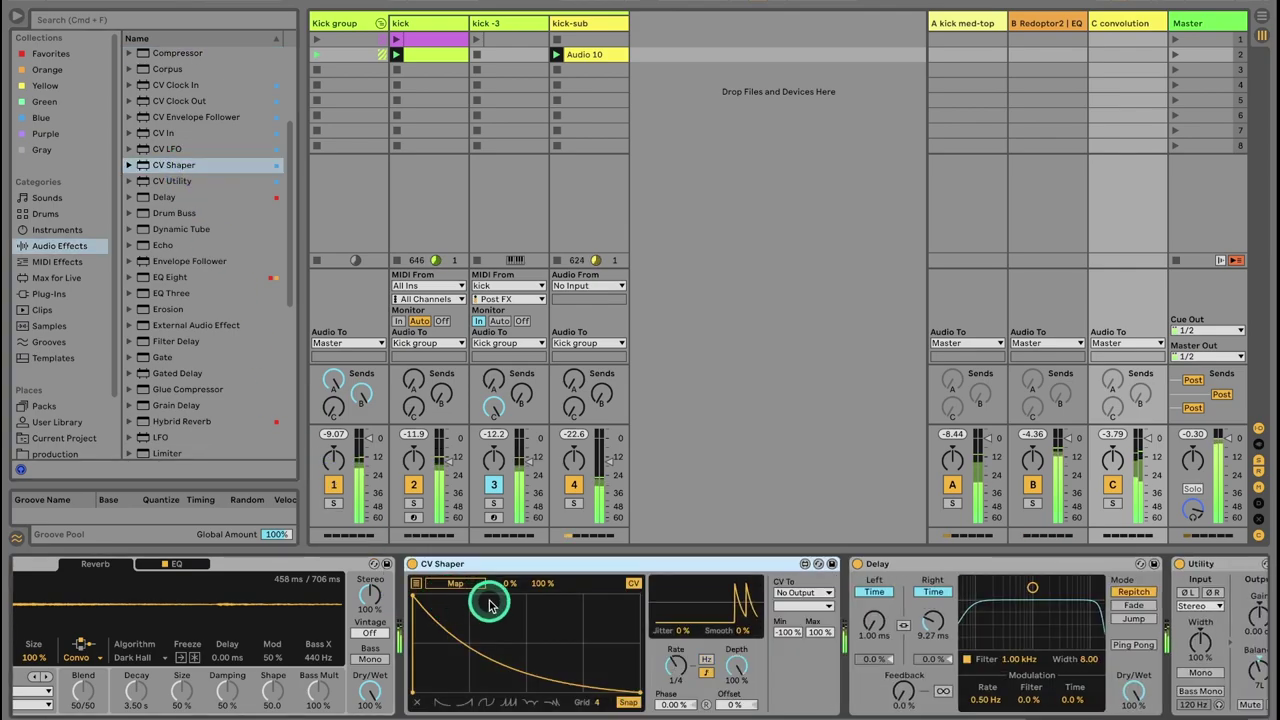
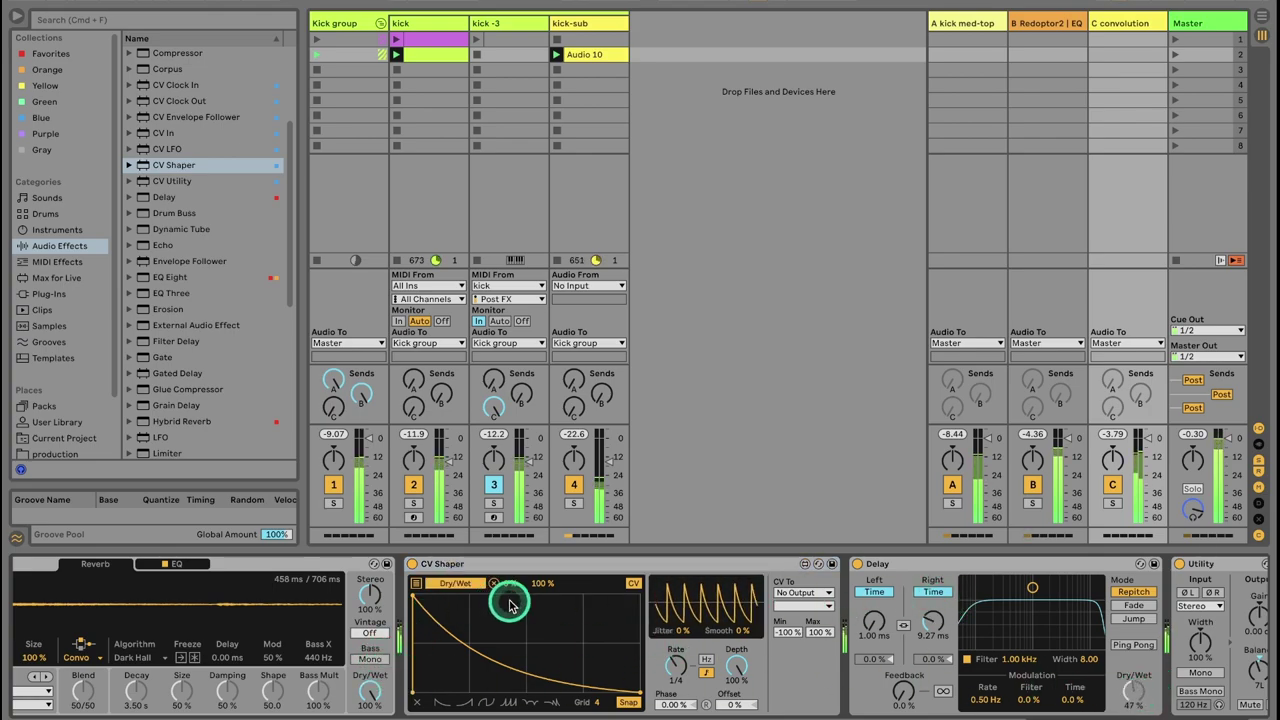
Step: Compare the sound with Delay bypassed, and set CV Shaper's CV output to Min 100% and Max -100%
click(857, 565)
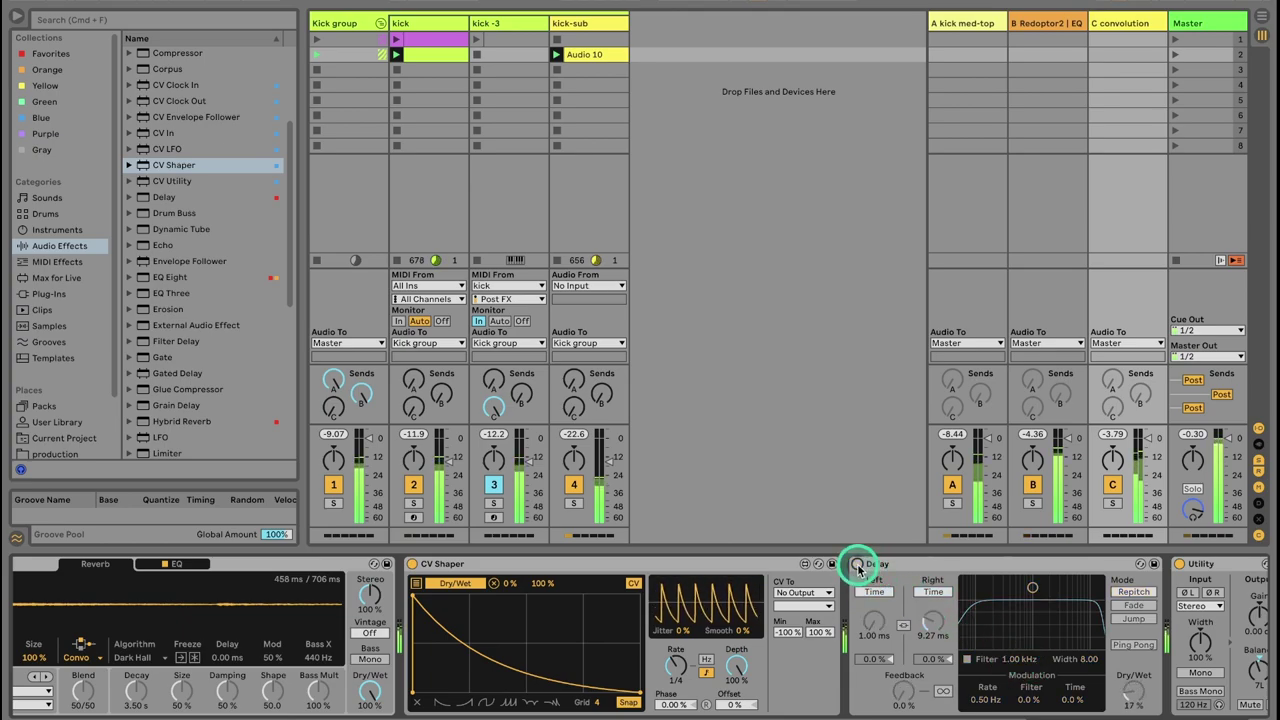
click(857, 565)
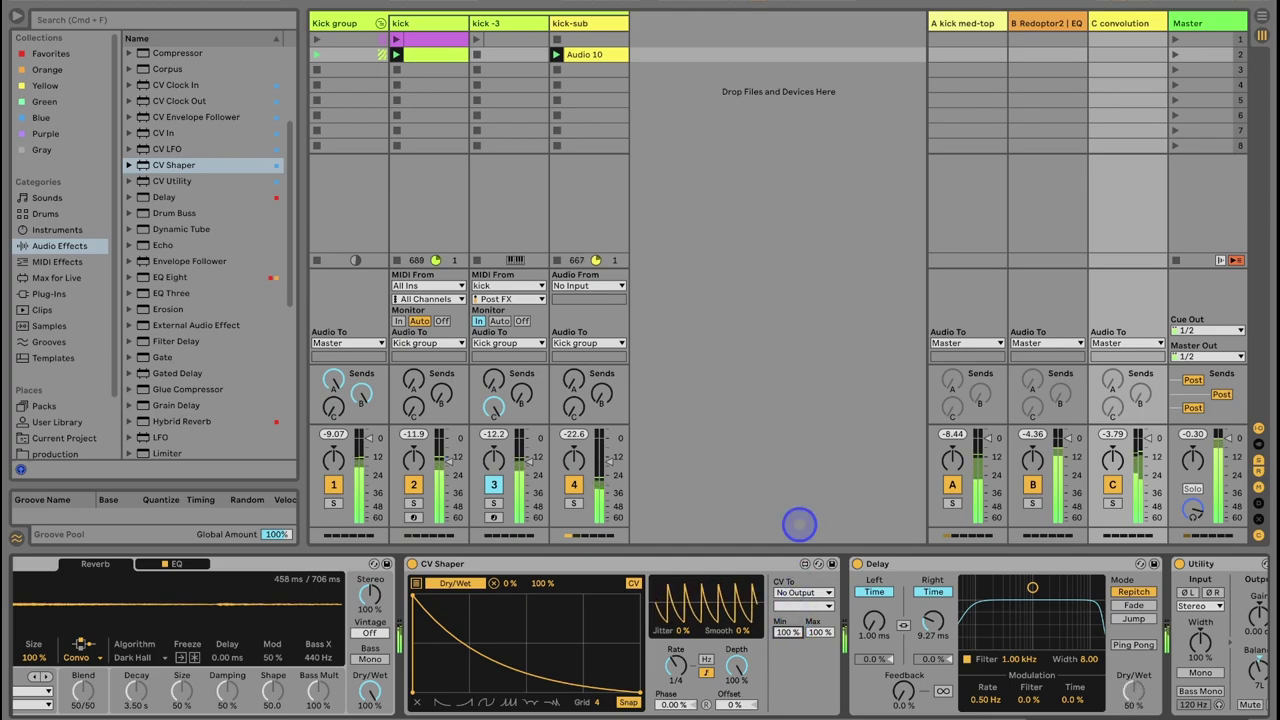
mouse_move(818, 632)
mouse_down()
mouse_move(812, 690)
mouse_move(840, 628)
mouse_up()
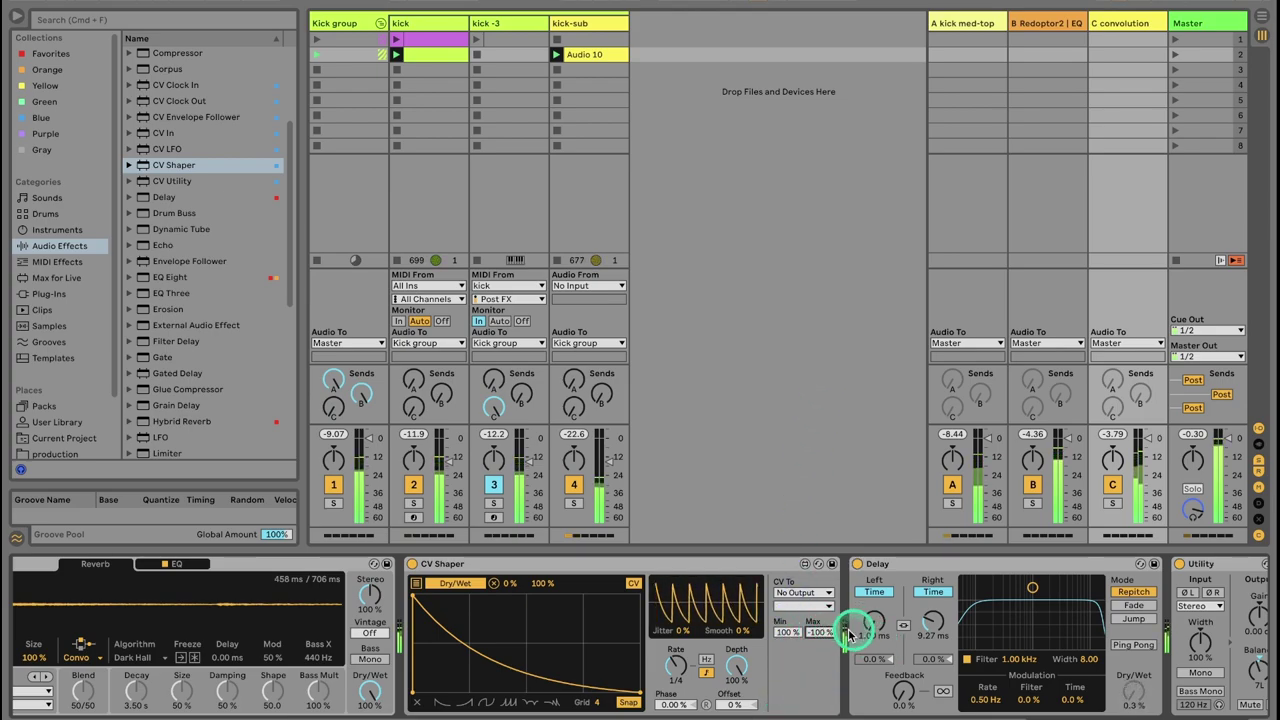
Step: Map CV Shaper's second target to Hybrid Reverb's Dry/Wet with an inverted range of 100% to 0%
click(416, 583)
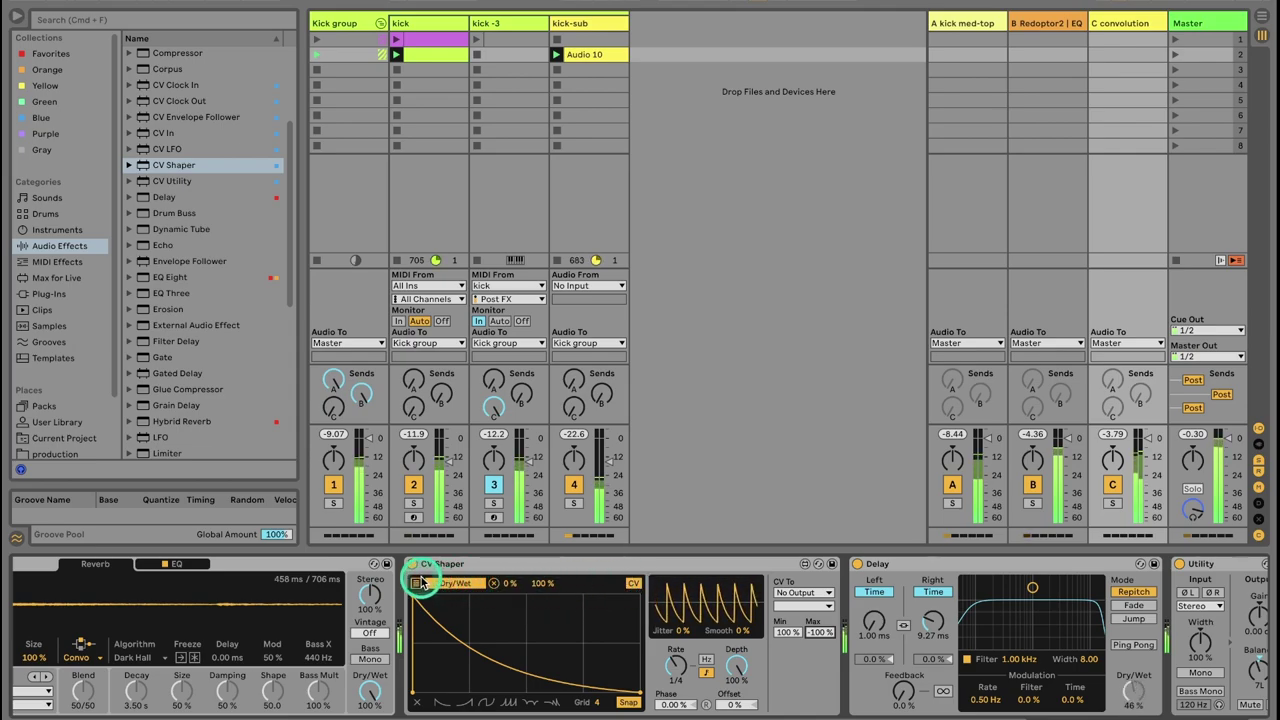
click(455, 597)
click(370, 695)
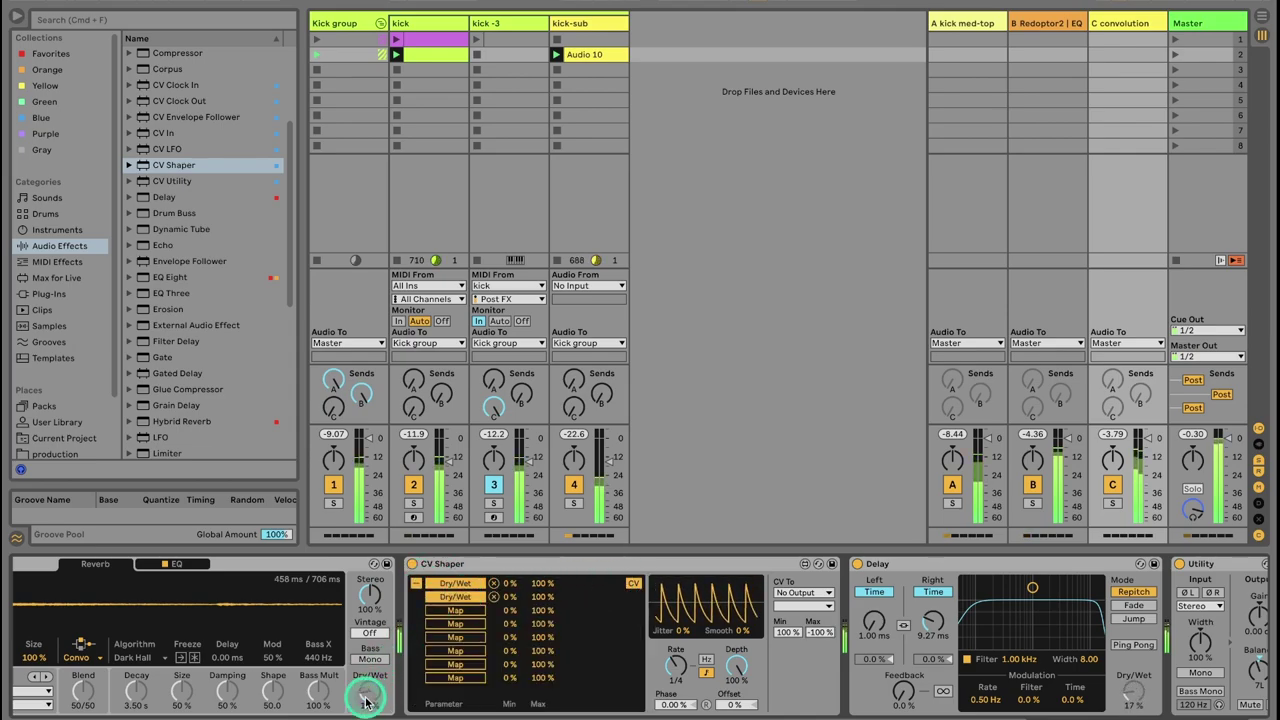
drag(516, 598, 540, 620)
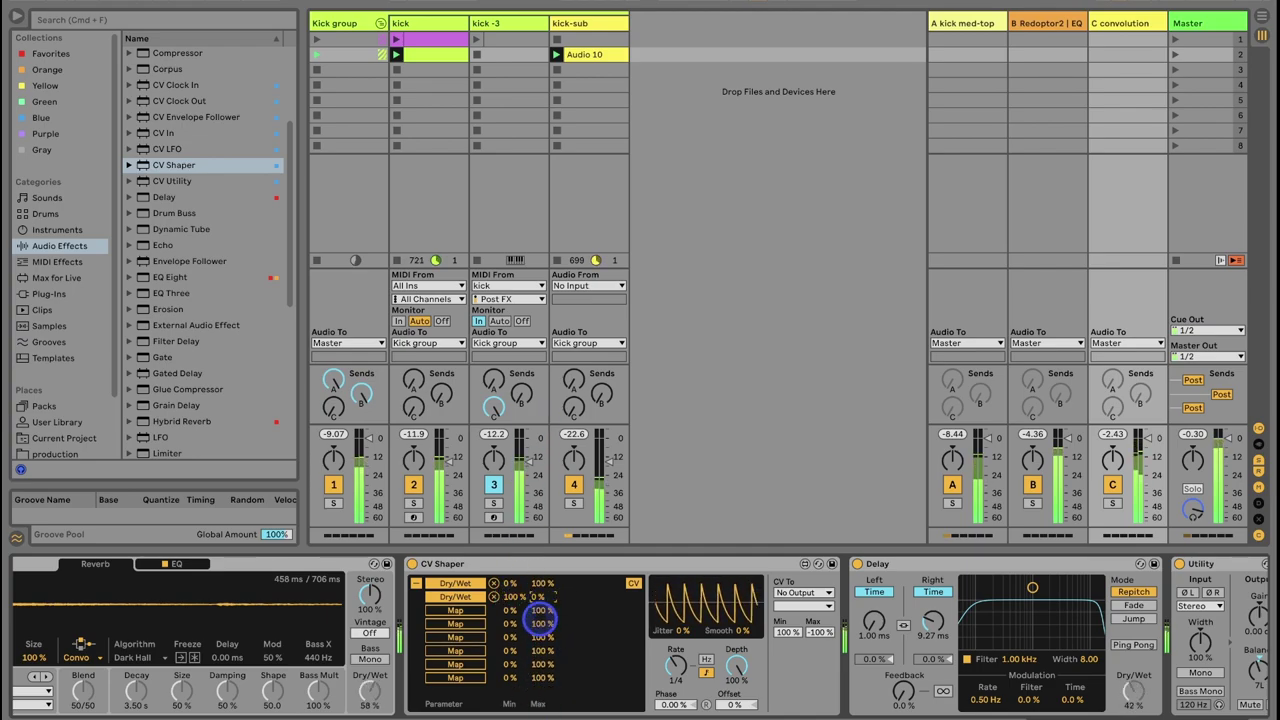
Step: Compare with Delay bypassed, and set CV Shaper's mapping ranges to 100–50% for Delay's Dry/Wet and 39–100% for Hybrid Reverb's
click(857, 565)
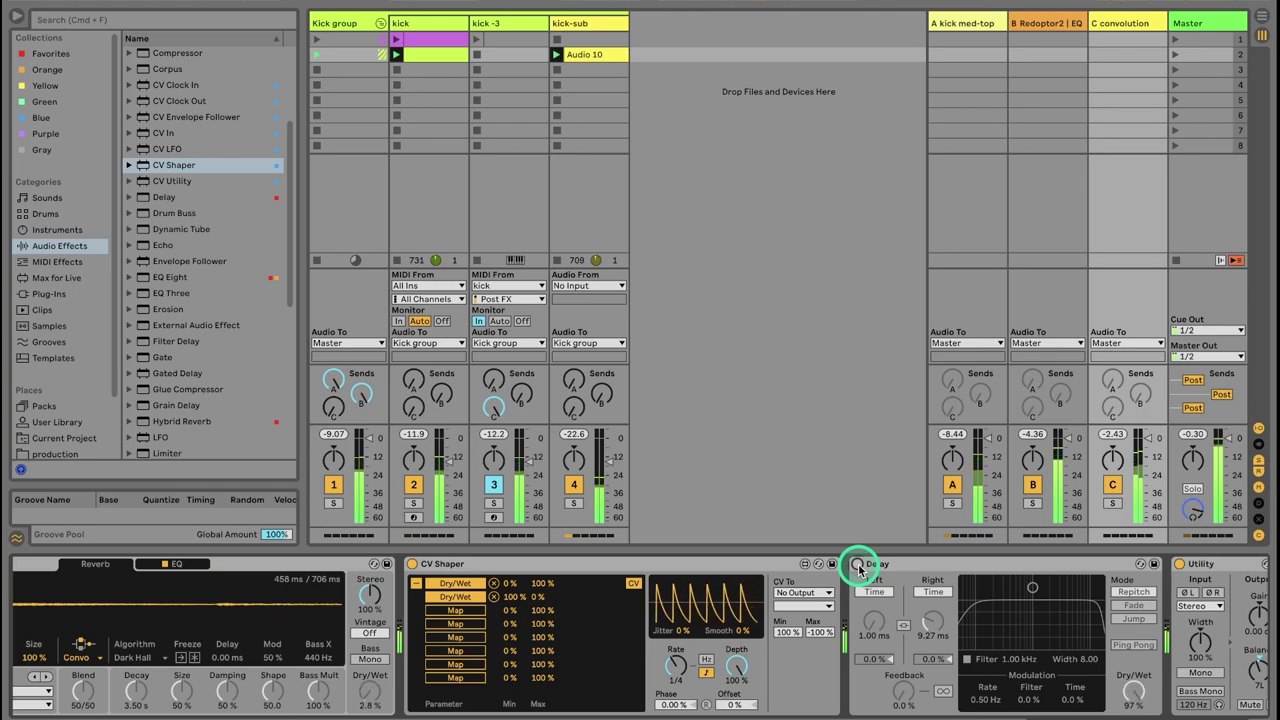
click(857, 565)
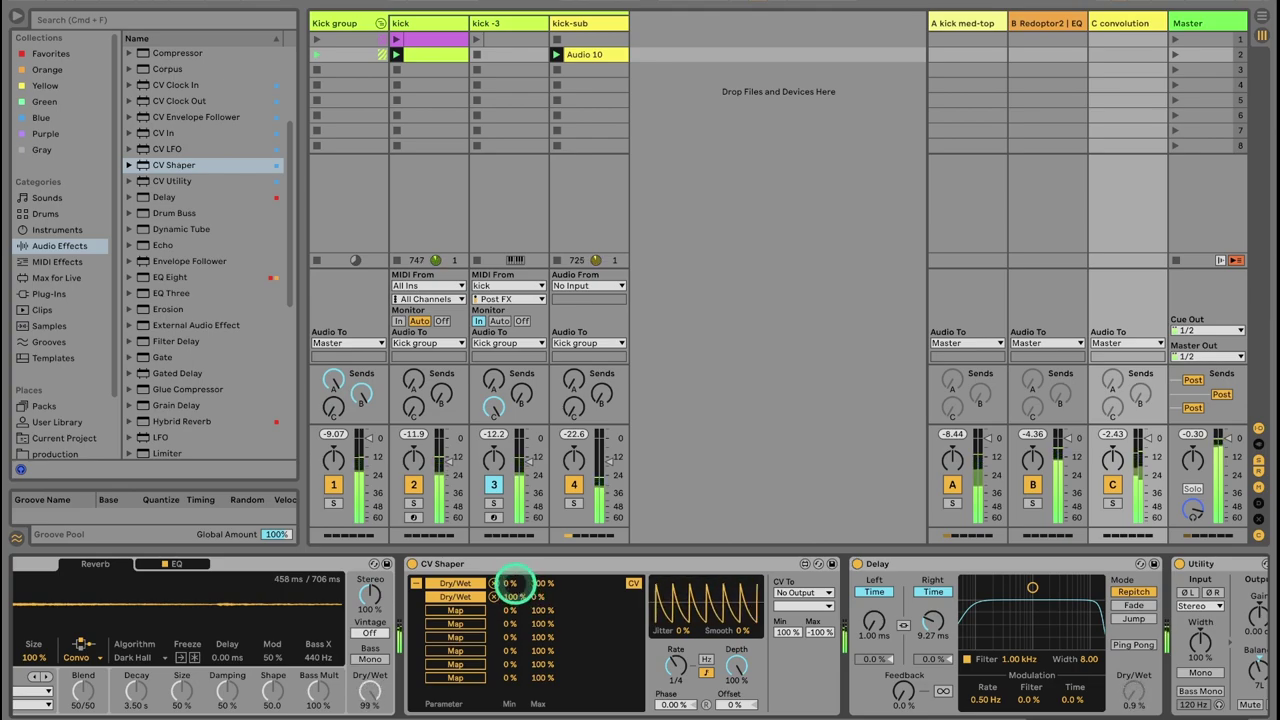
drag(515, 584, 524, 449)
drag(545, 586, 558, 402)
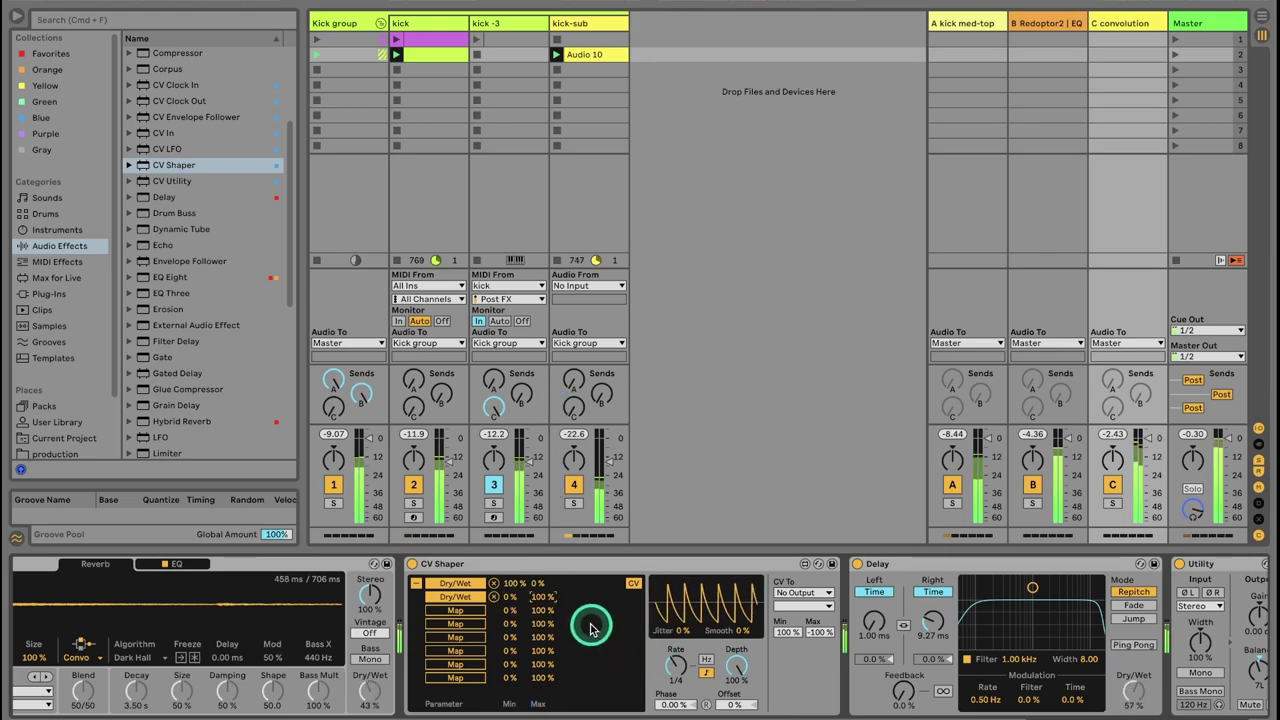
drag(542, 601, 542, 537)
drag(515, 603, 518, 595)
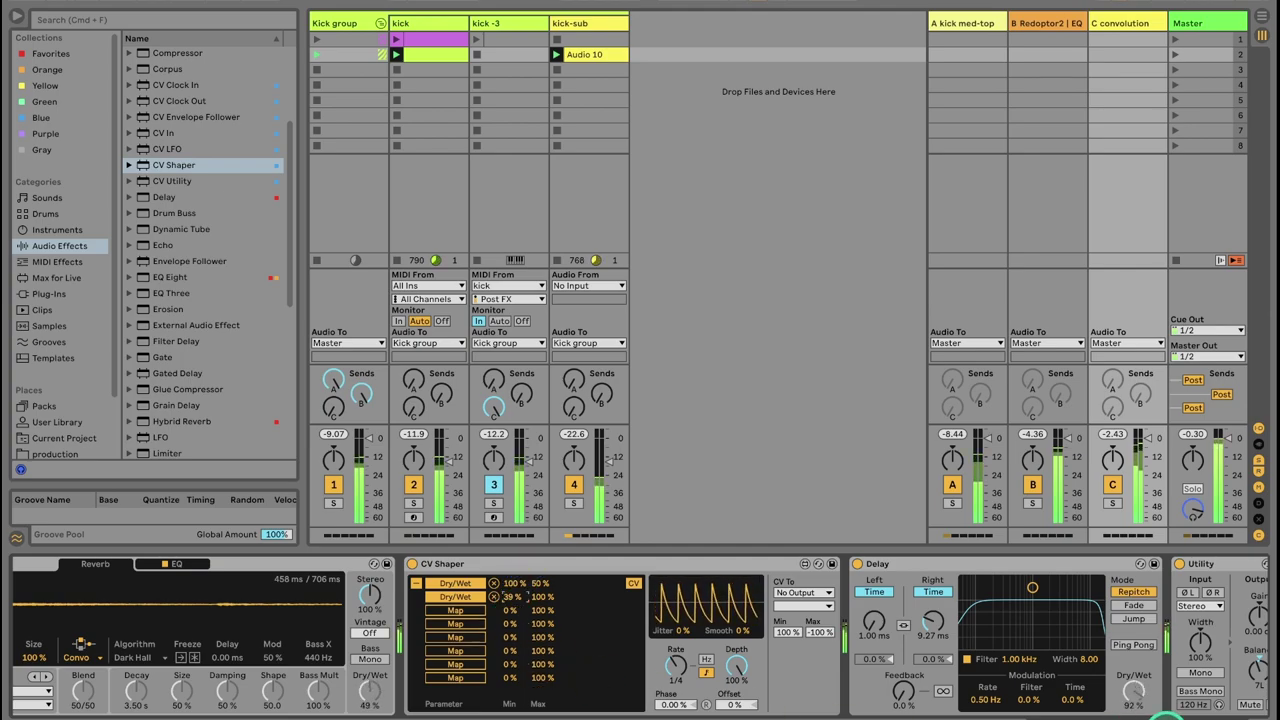
Step: Switch Hybrid Reverb's routing on the convolution return to Parallel
drag(1167, 719, 1120, 719)
click(440, 658)
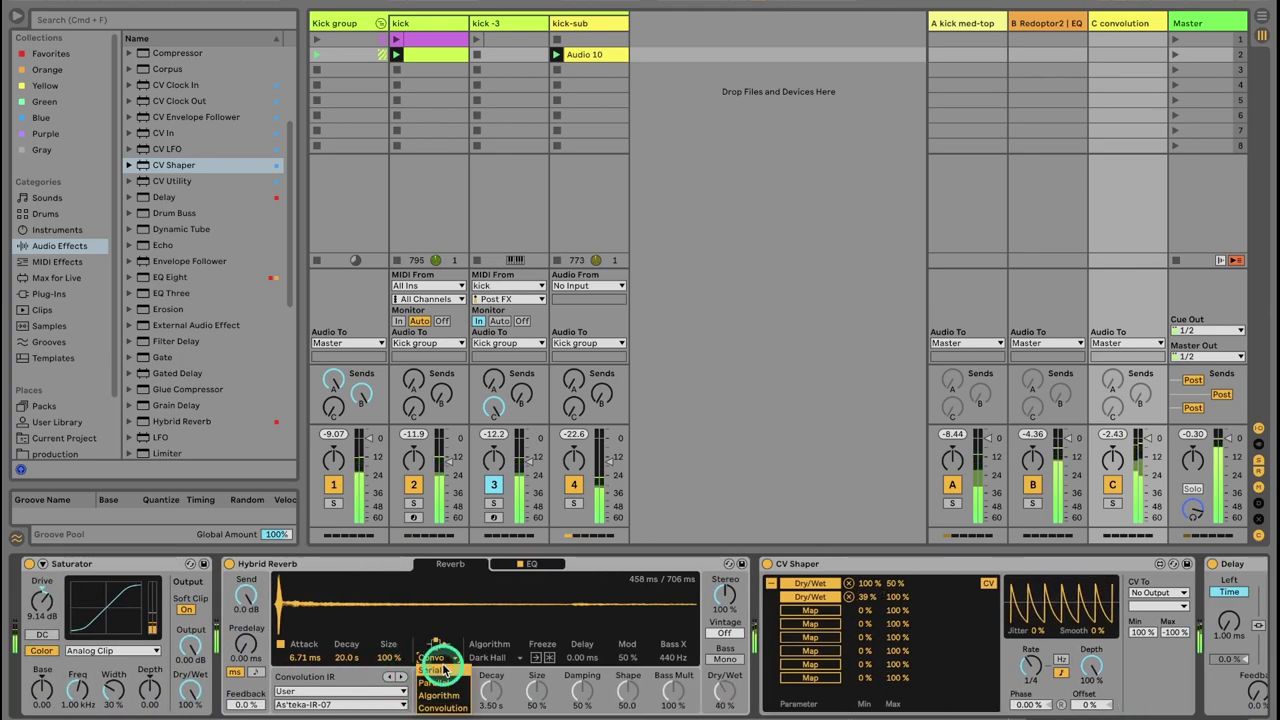
click(440, 681)
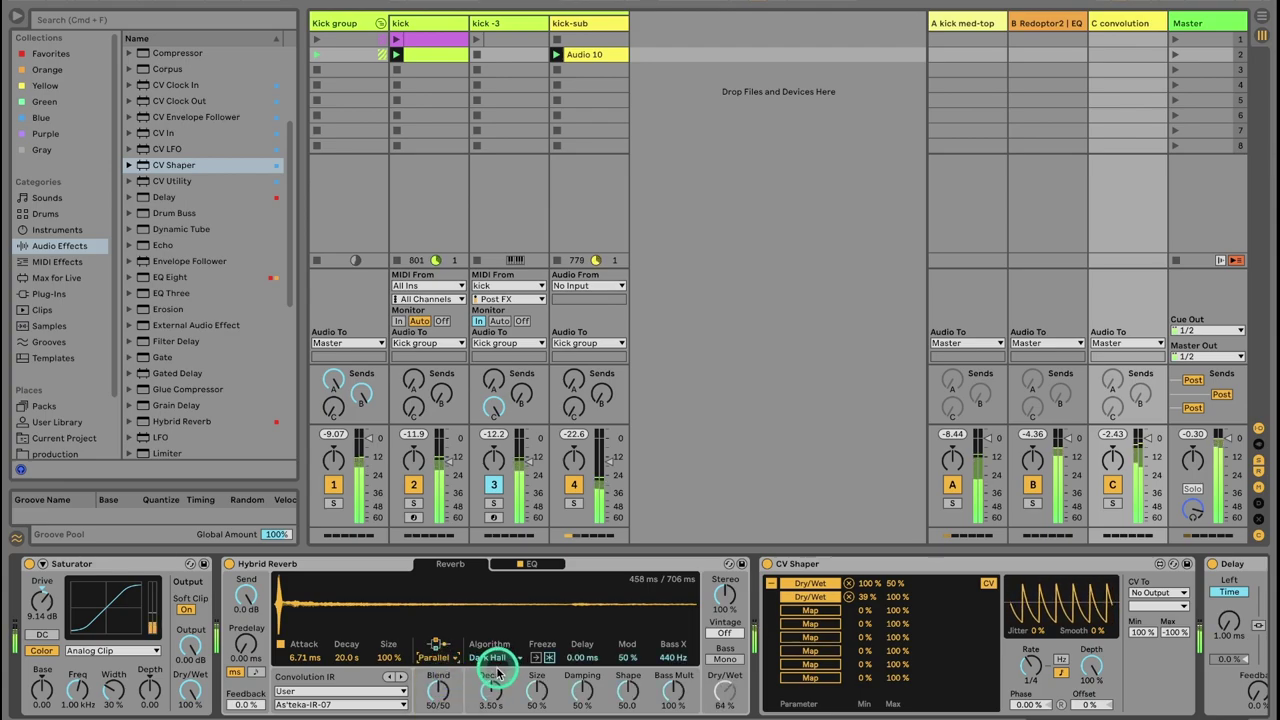
Step: Set Hybrid Reverb's algorithm to Quartz with Decay 552 ms, Size 29%, Damping 27%, Lo Damp 35%, Distance 45% and Diffusion 10%
drag(534, 694, 497, 697)
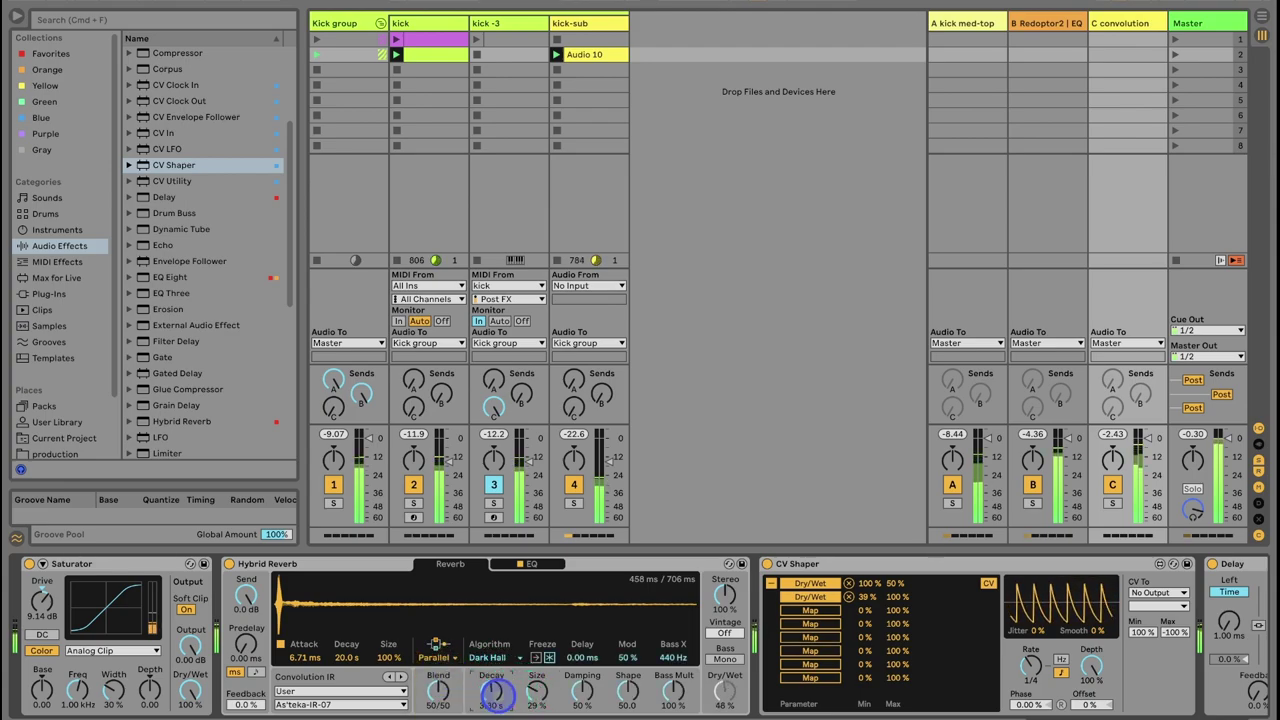
click(508, 659)
click(497, 685)
drag(565, 700, 667, 699)
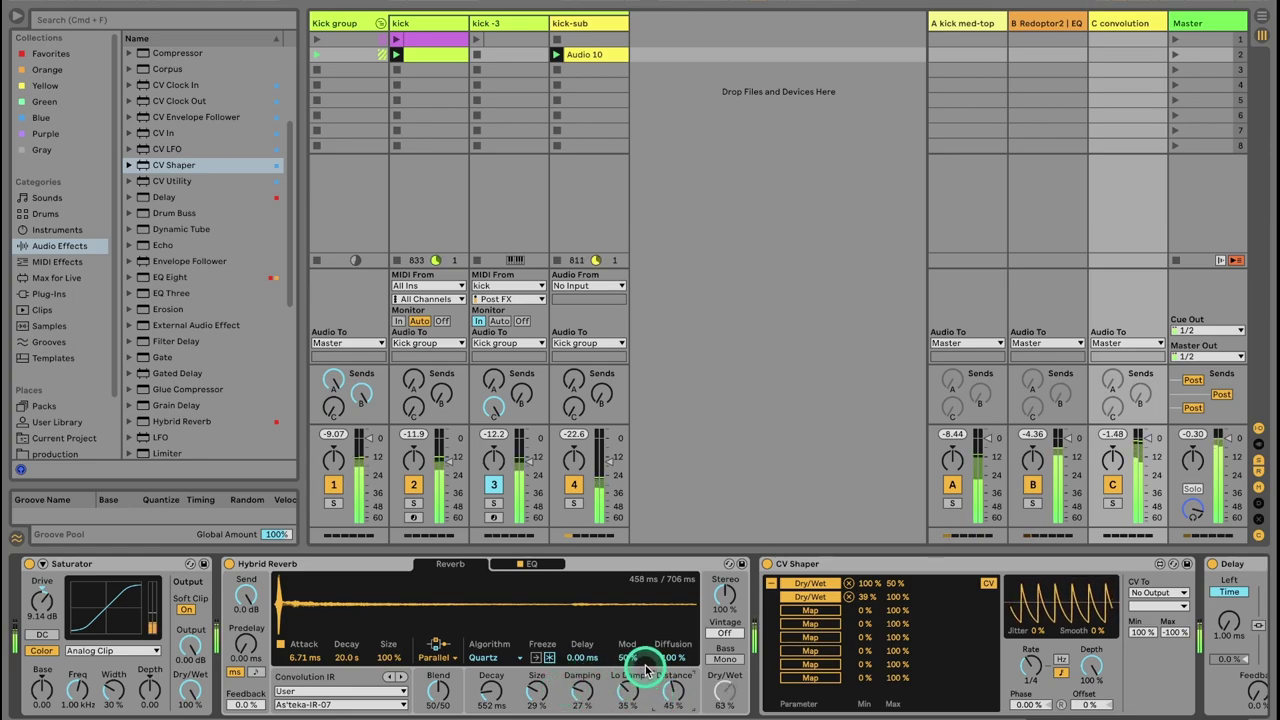
drag(673, 657, 673, 664)
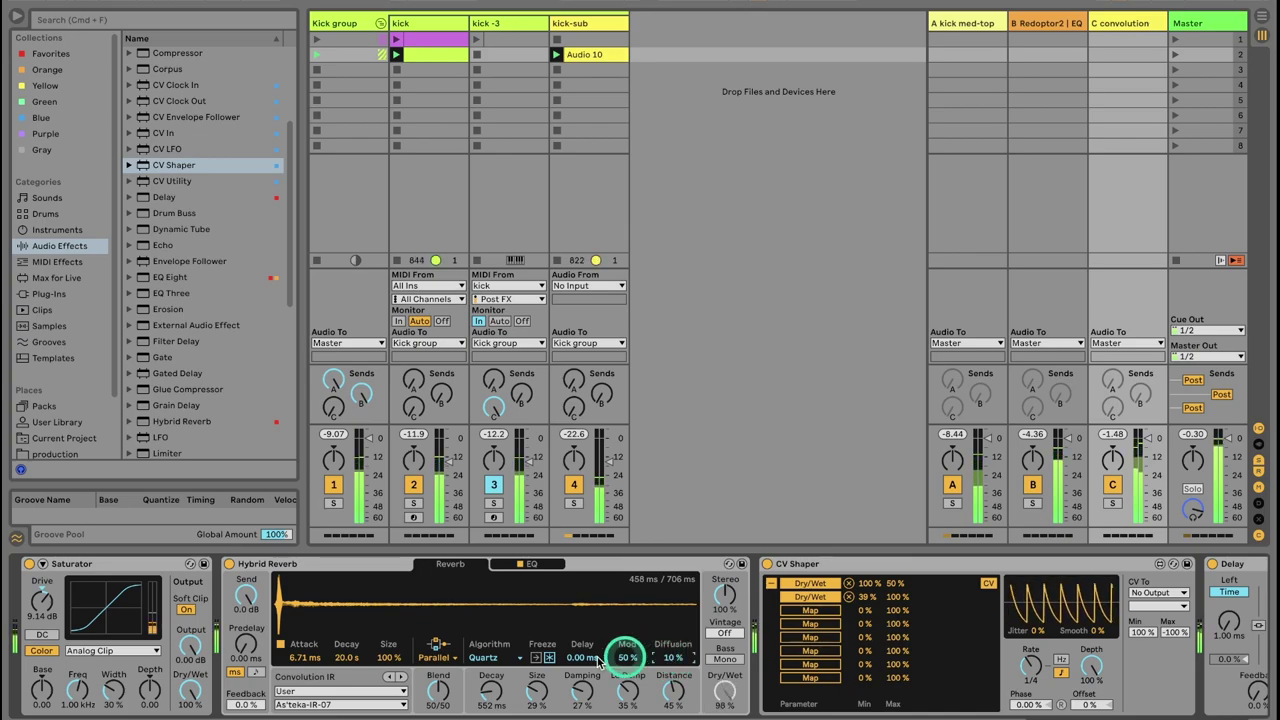
Step: Switch Hybrid Reverb's routing to convolution only, and compare the sound with CV Shaper bypassed
click(440, 657)
click(452, 706)
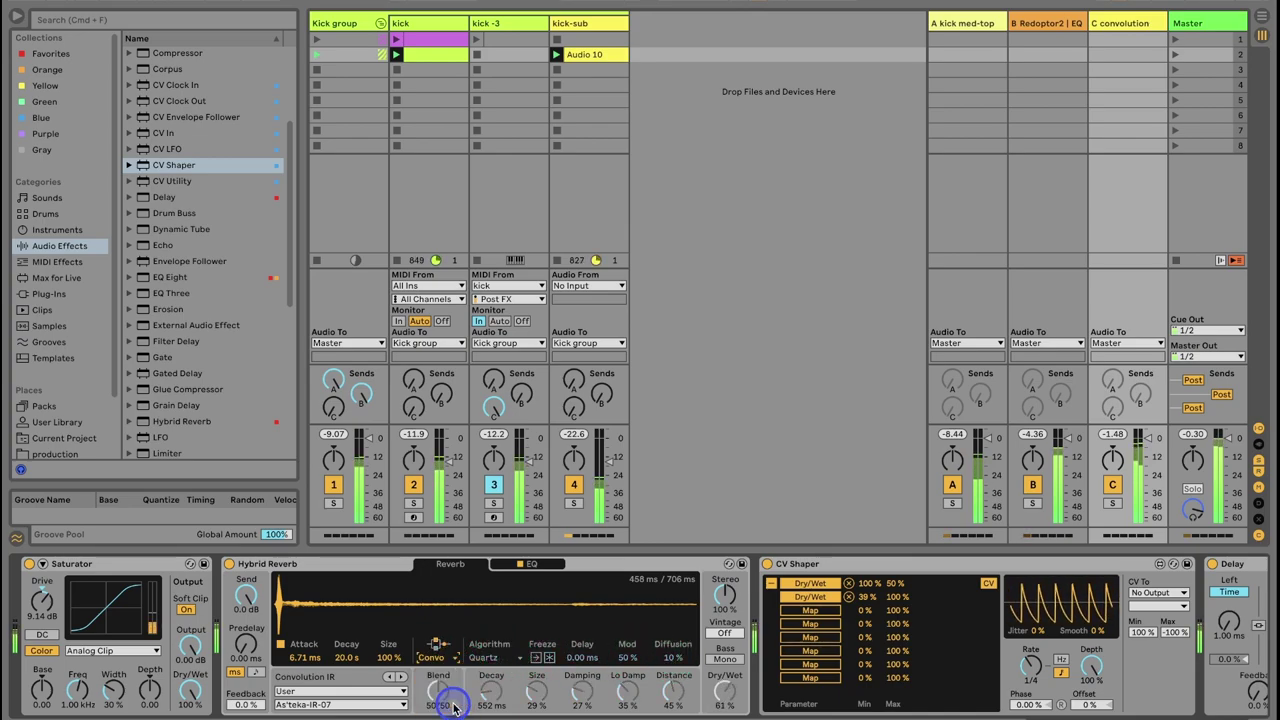
click(767, 565)
click(767, 565)
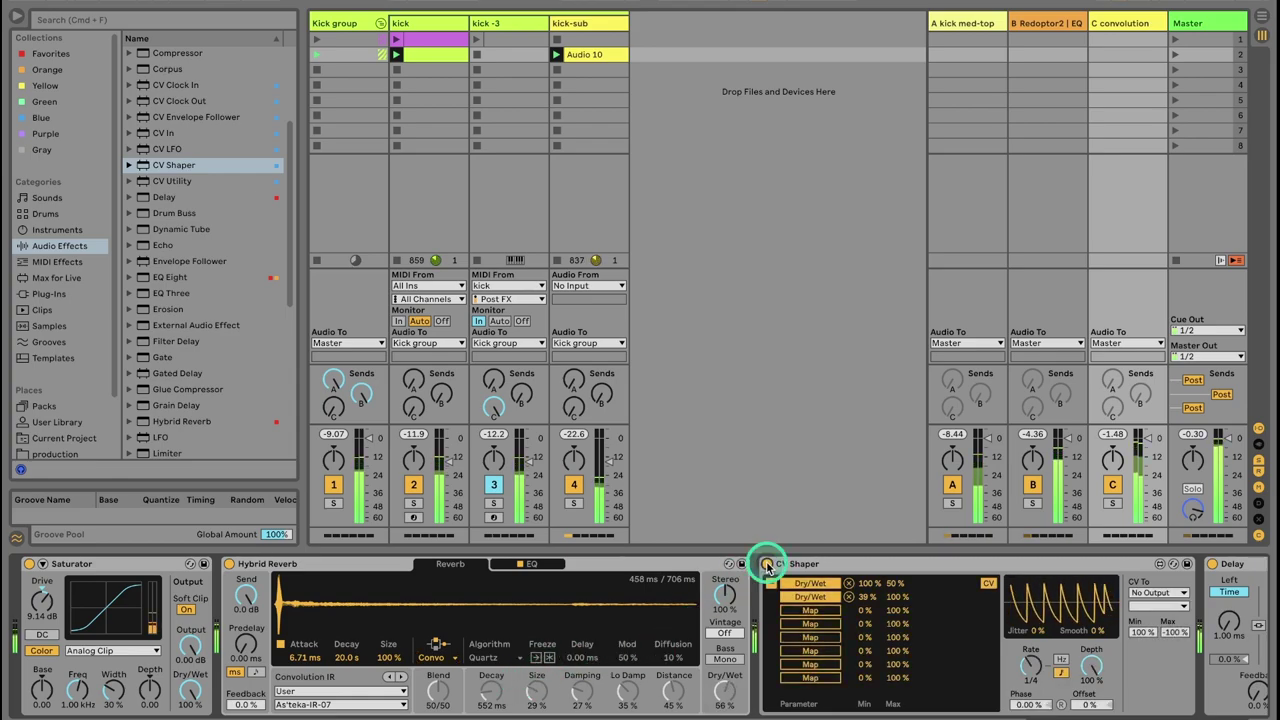
Step: Try ranges of 100–100% for both of CV Shaper's mapped Dry/Wet targets, and undo the range changes
scroll(1150, 698, right, 5)
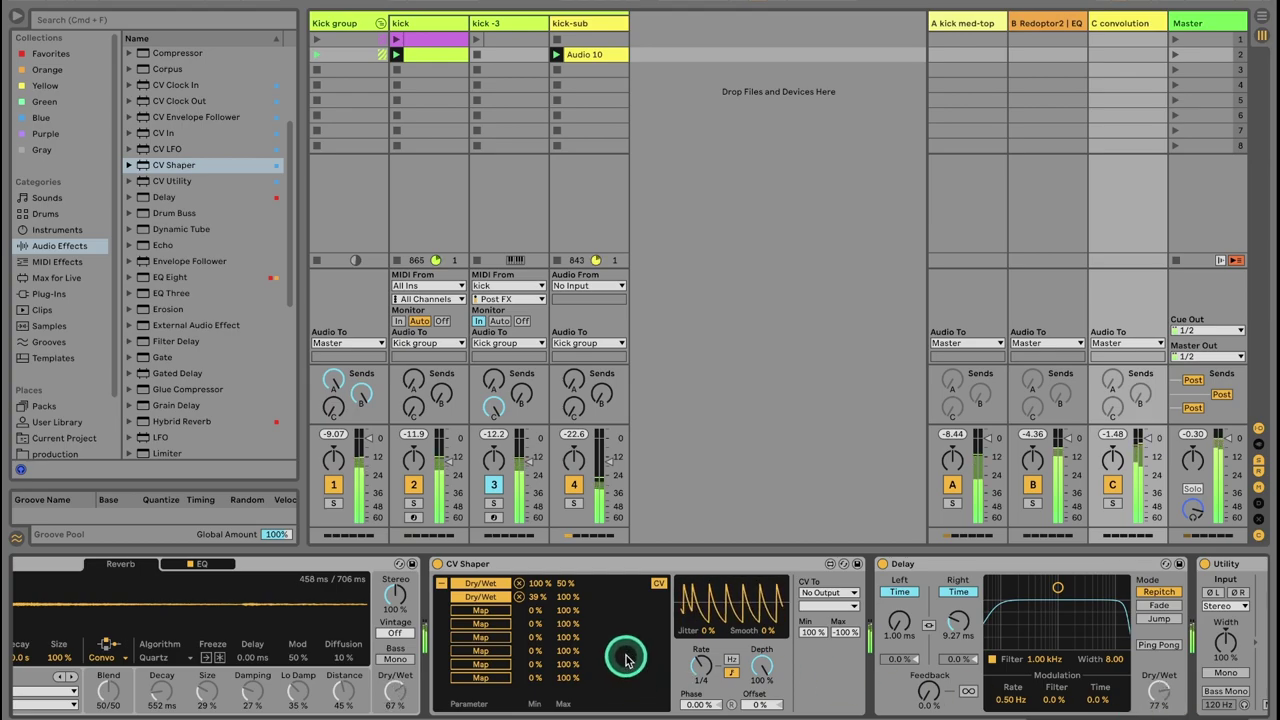
drag(541, 597, 541, 536)
drag(568, 582, 568, 483)
click(568, 578)
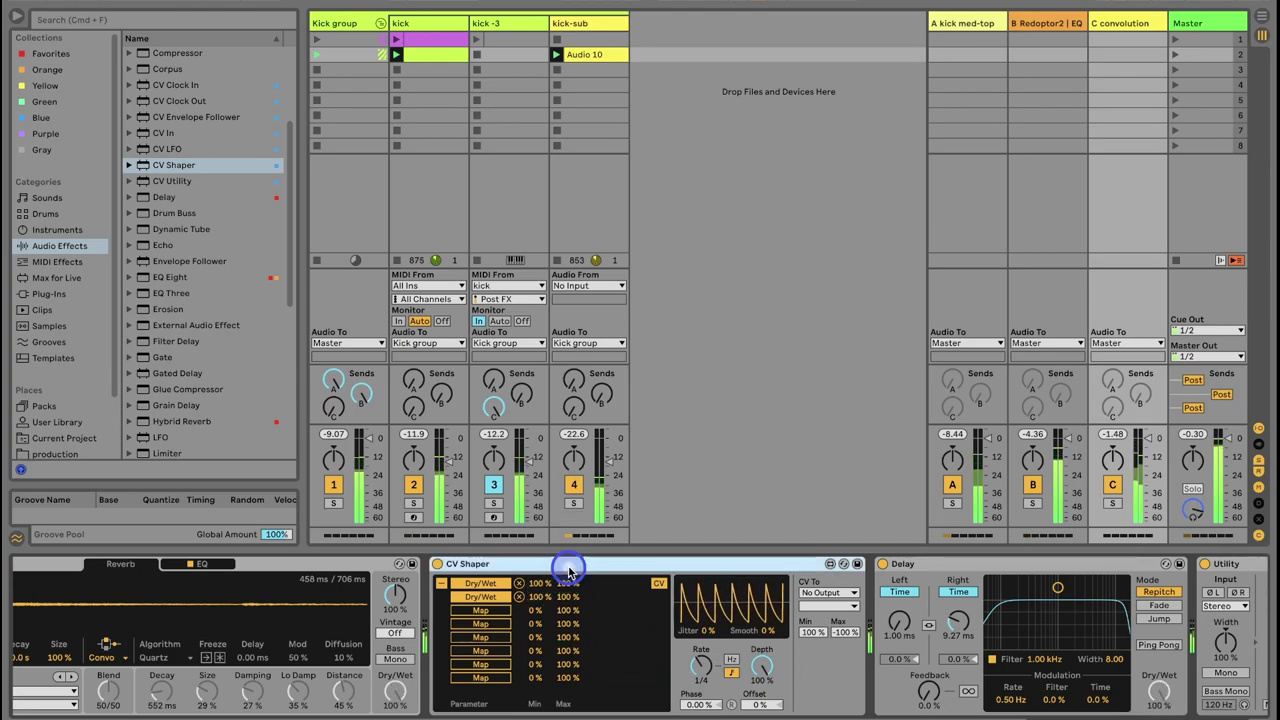
drag(568, 582, 568, 632)
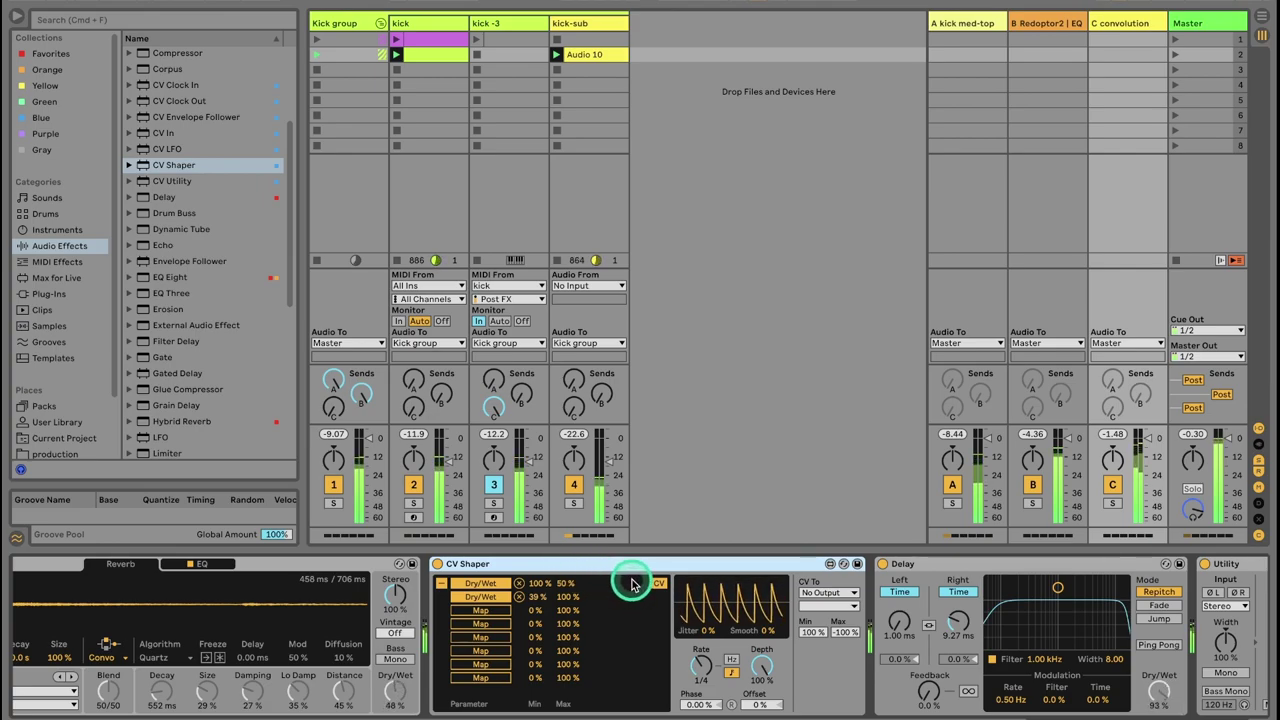
key(super+z)
Step: Delete CV Shaper from the convolution return, and set Delay to 100% Dry/Wet with Ping Pong enabled
click(617, 568)
key(Delete)
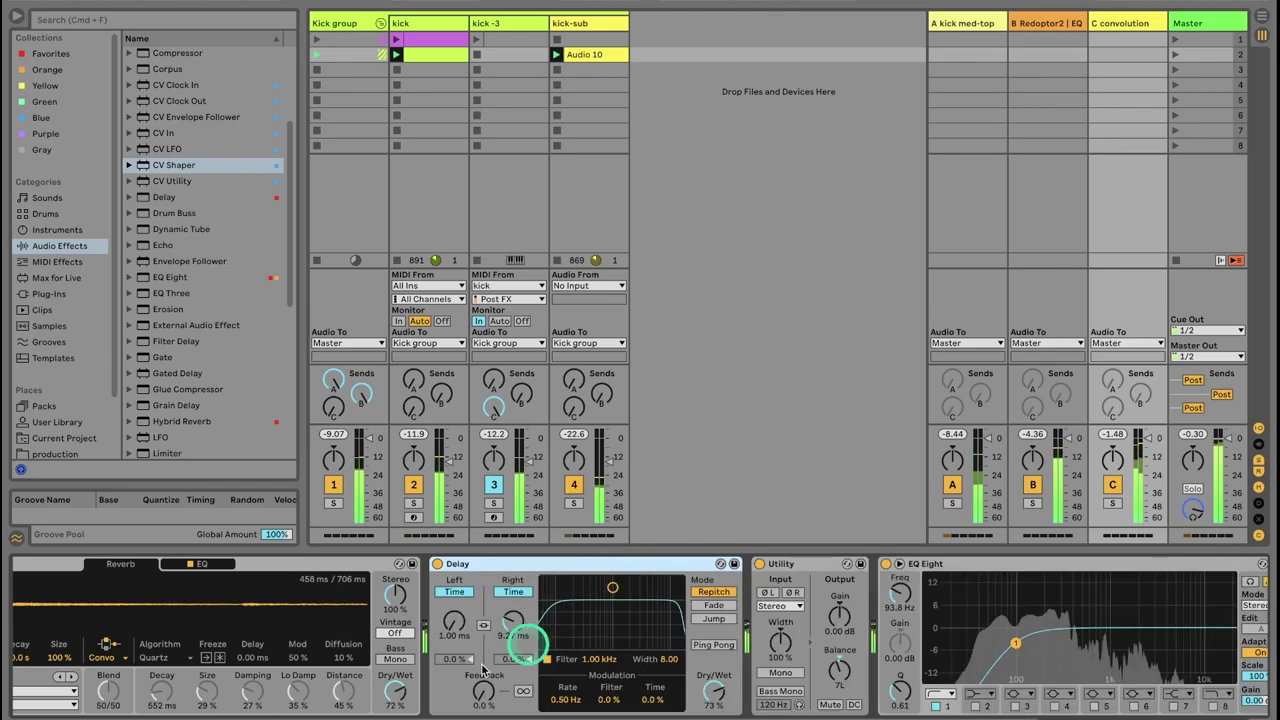
drag(741, 697, 741, 716)
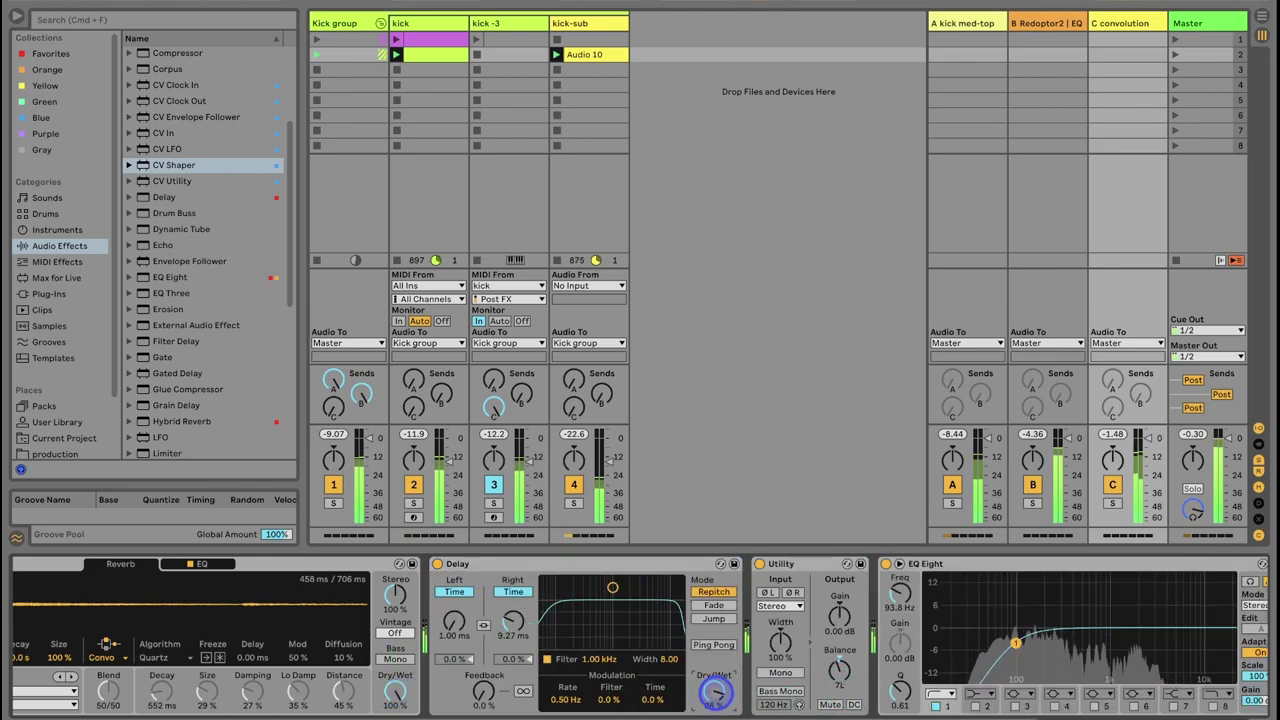
click(719, 646)
drag(716, 690, 716, 600)
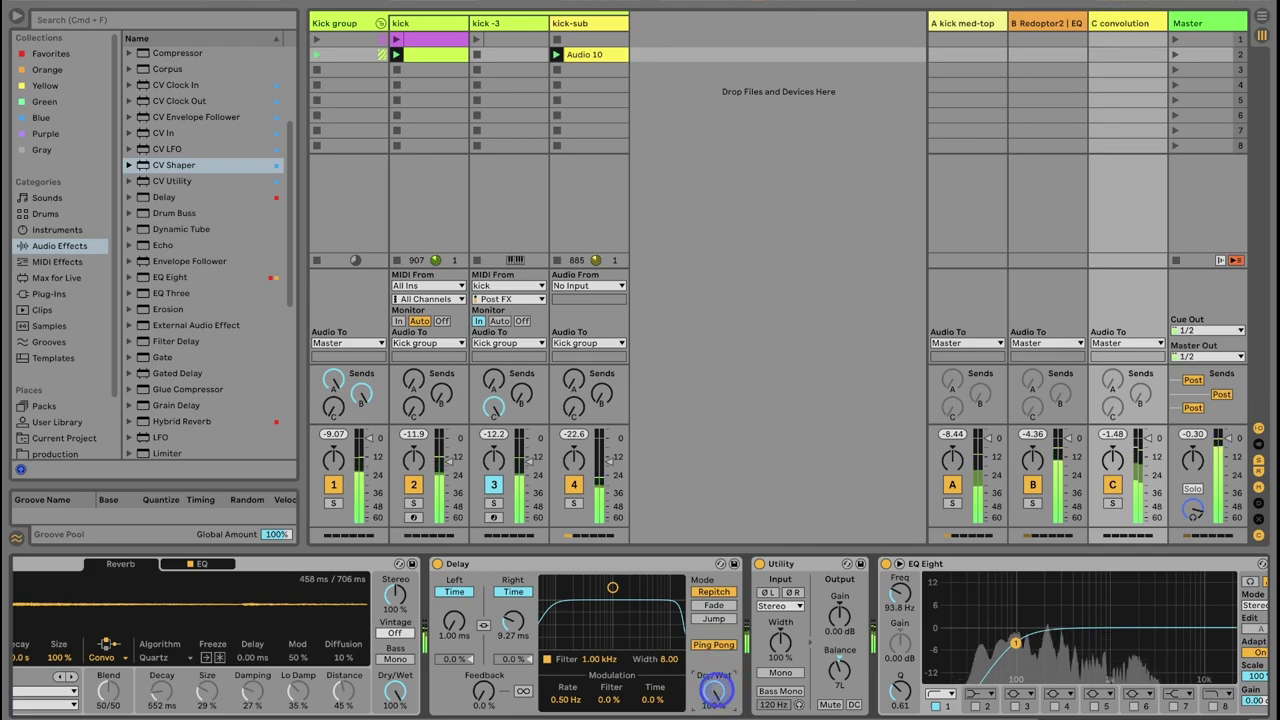
Step: Set Delay's filter to about 1.73 kHz with a width of 6.99, and change its mode to Fade
drag(610, 592, 624, 596)
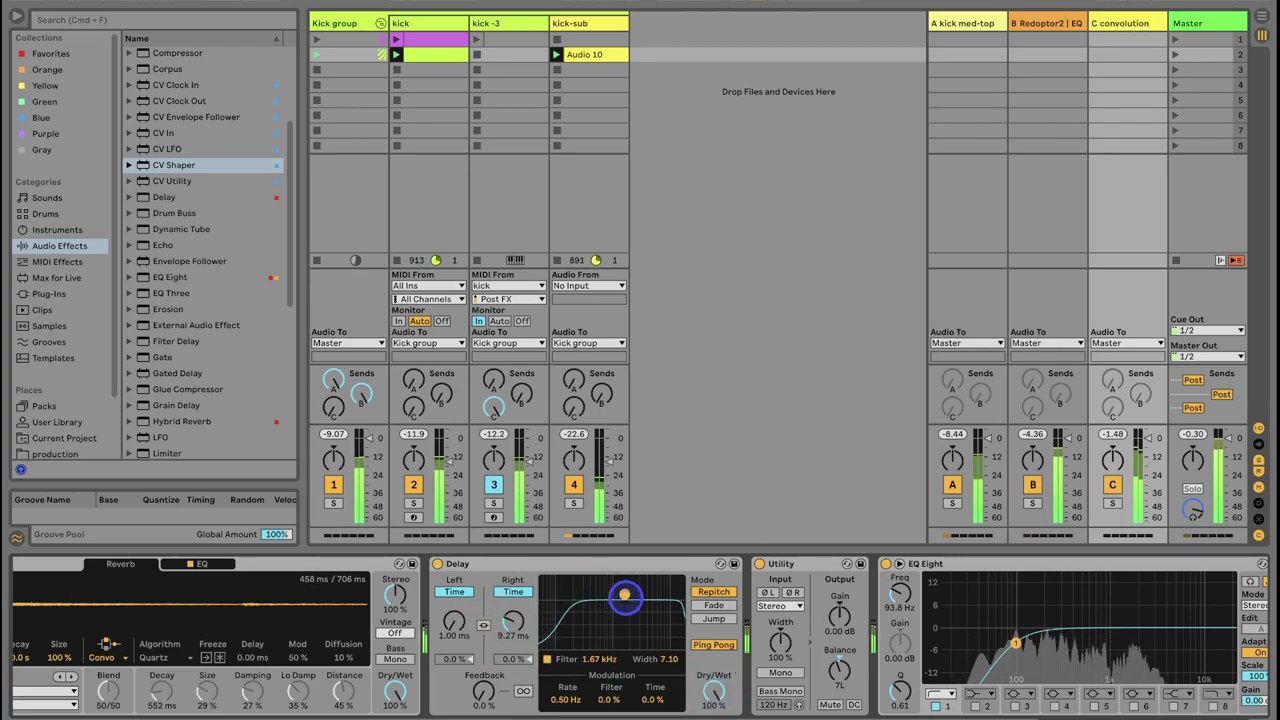
click(712, 605)
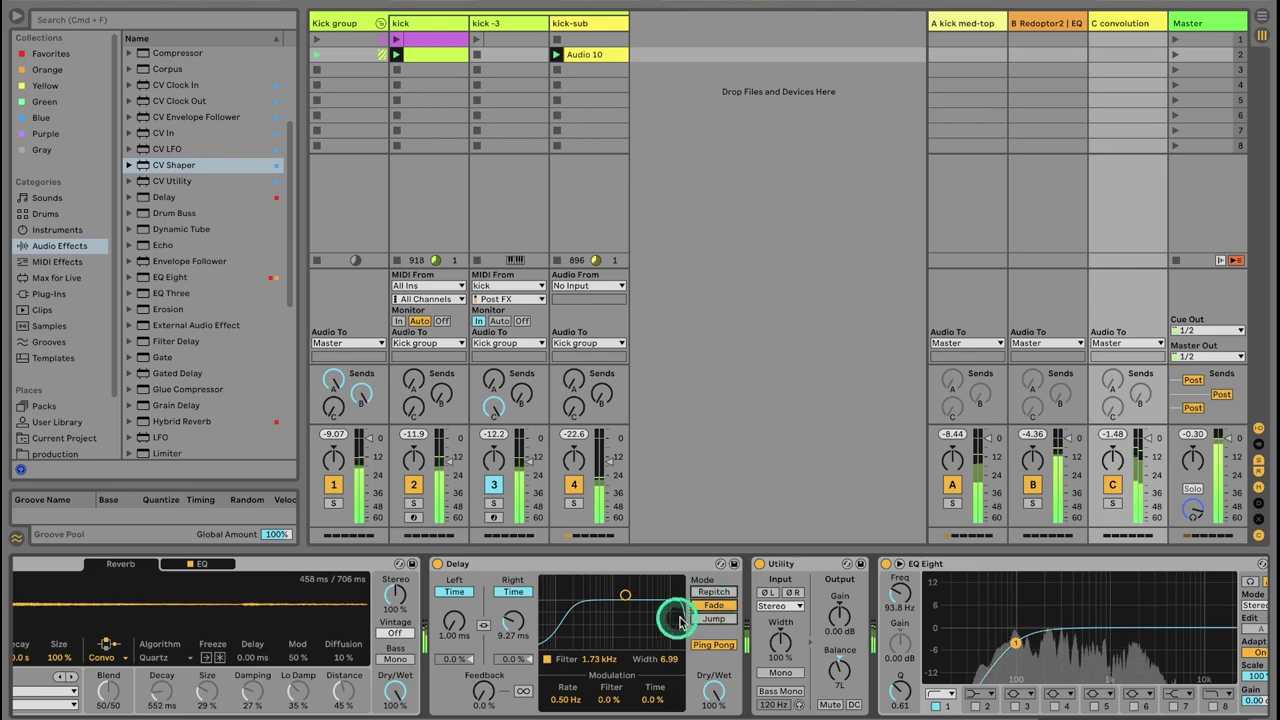
click(548, 661)
drag(454, 624, 453, 620)
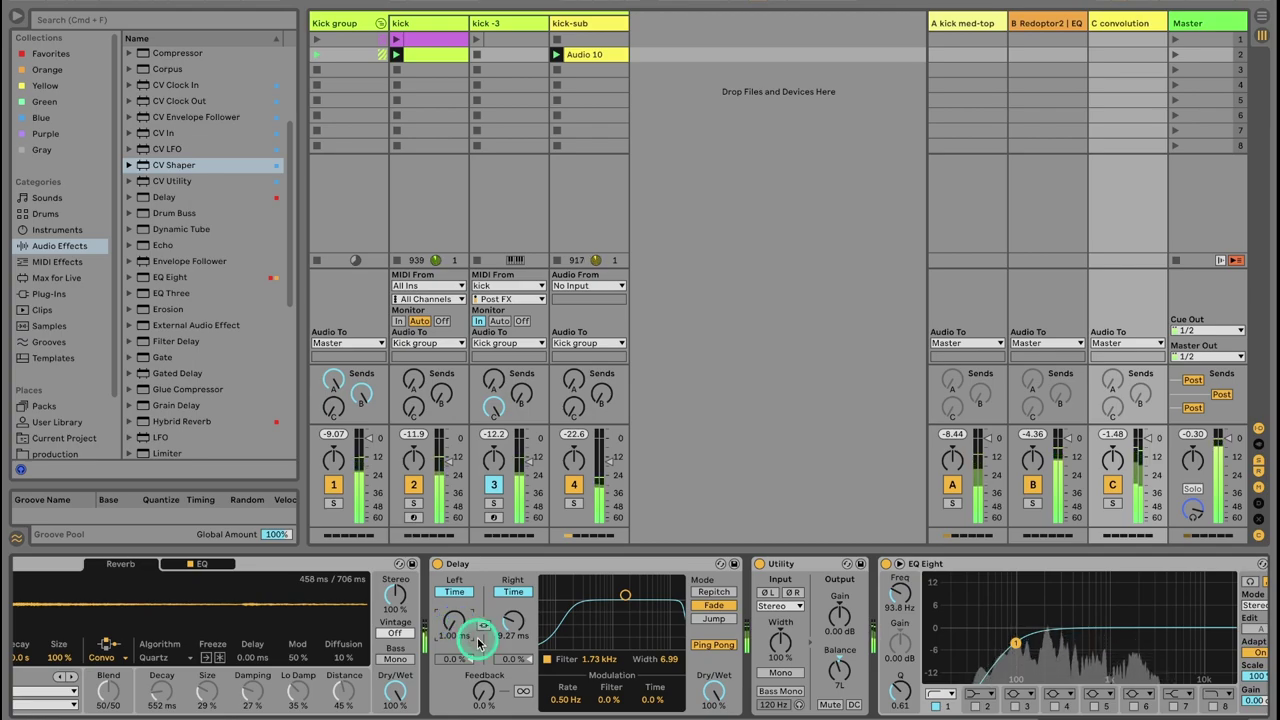
click(484, 690)
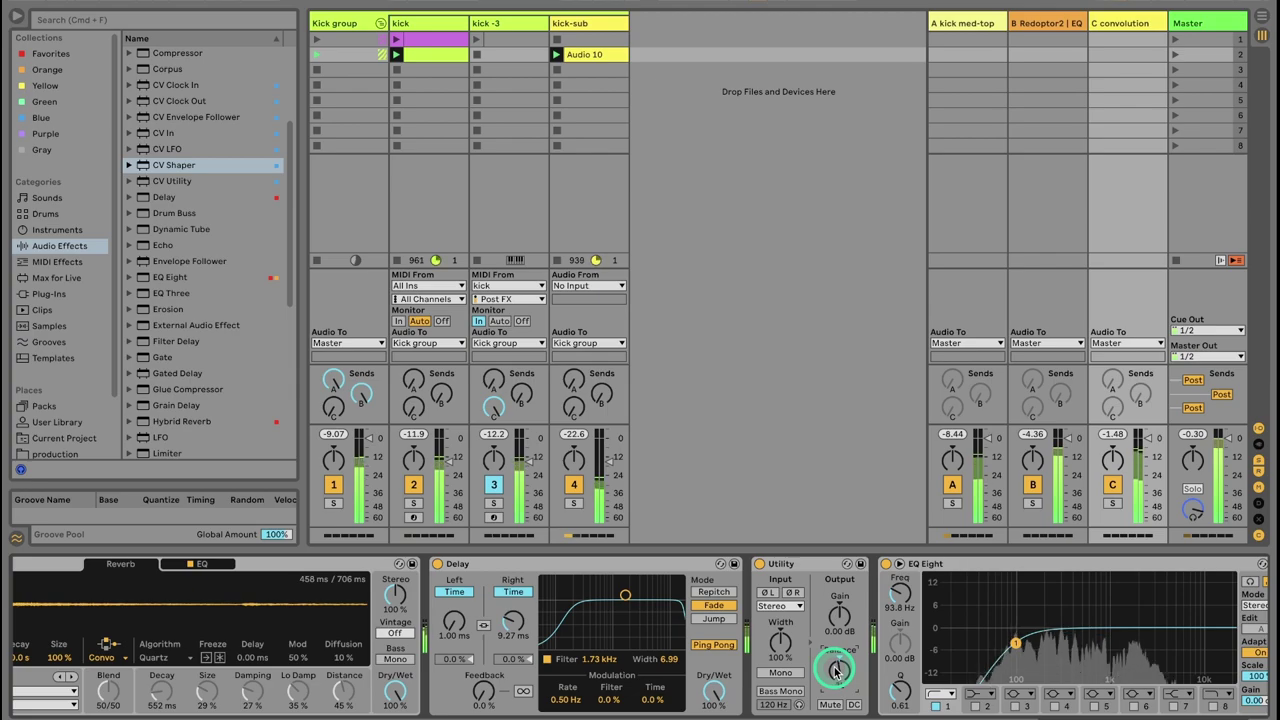
Step: Listen to return B and return A in solo, and show the device chain of the kick med-top return
click(1032, 503)
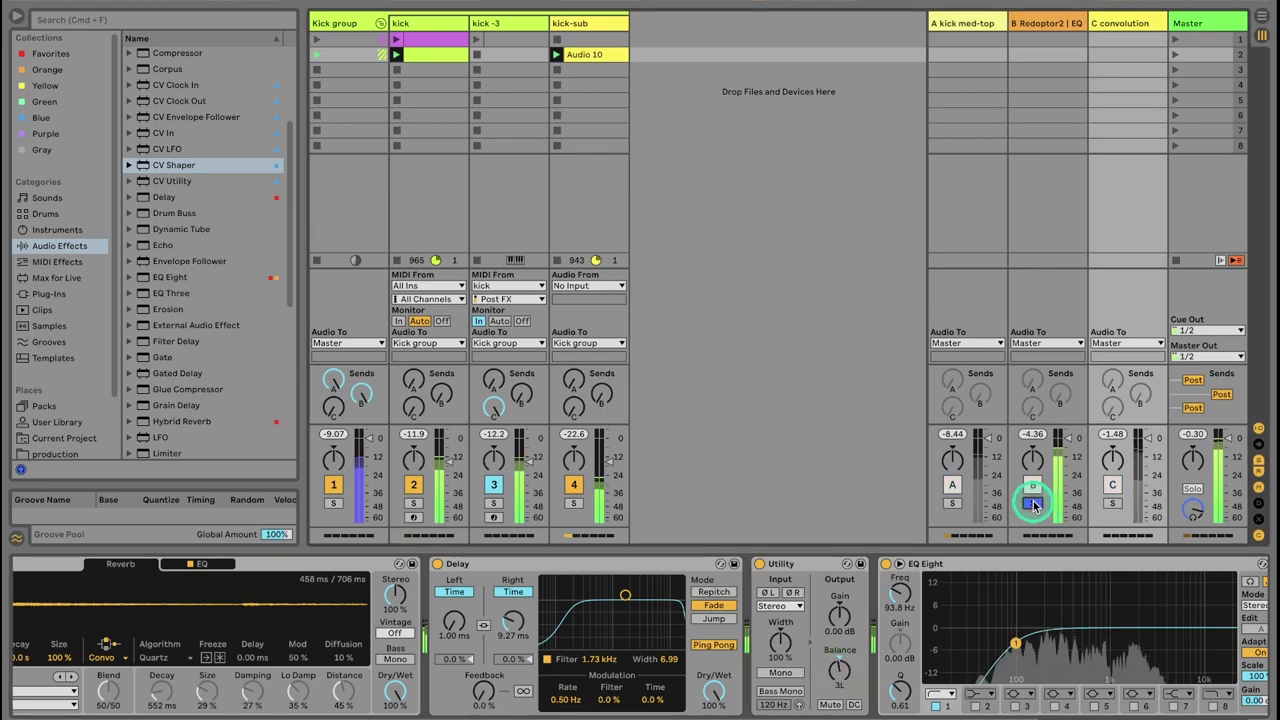
click(952, 503)
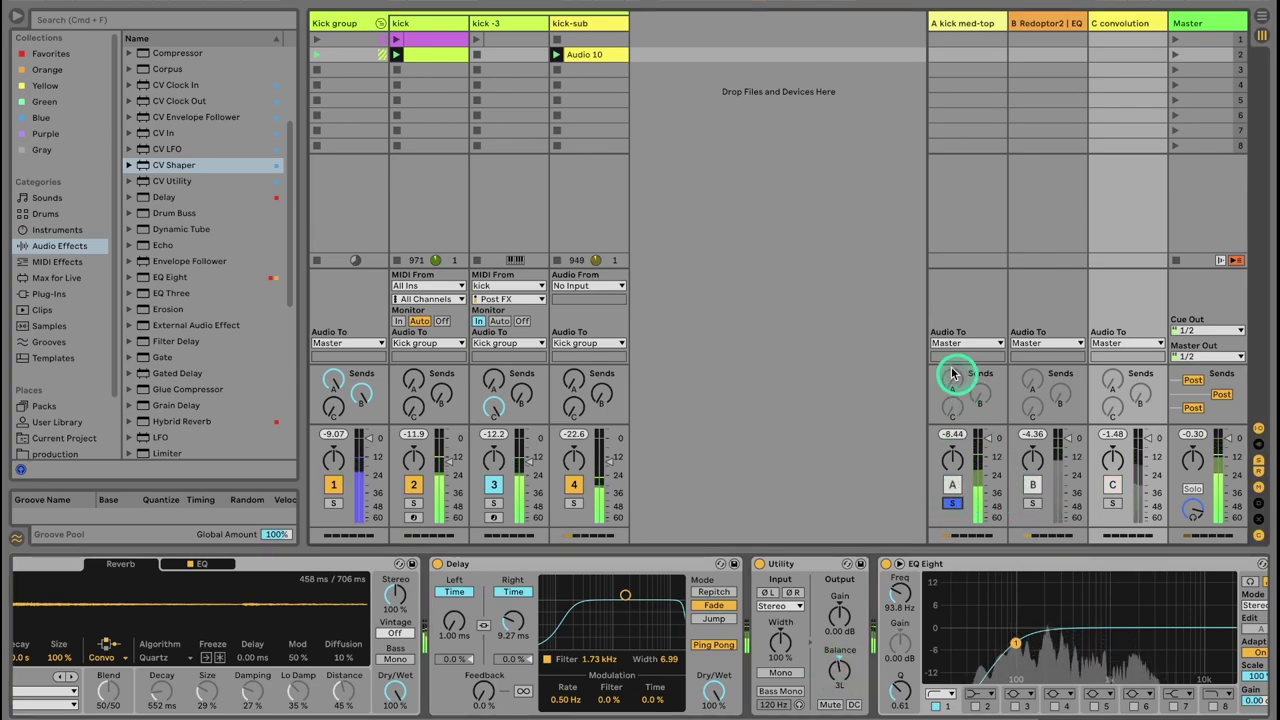
click(977, 22)
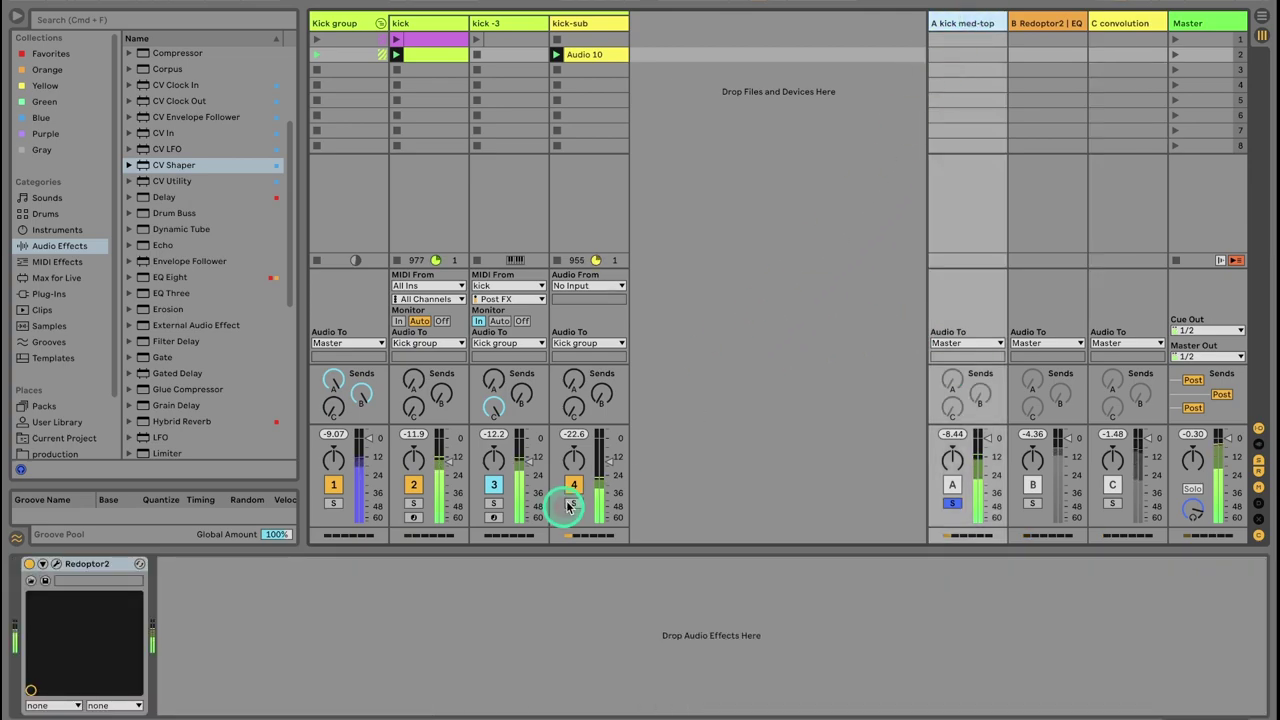
Step: Try swapping Redoptor2 for EQ Eight on the kick med-top return, and undo the swap
text(q)
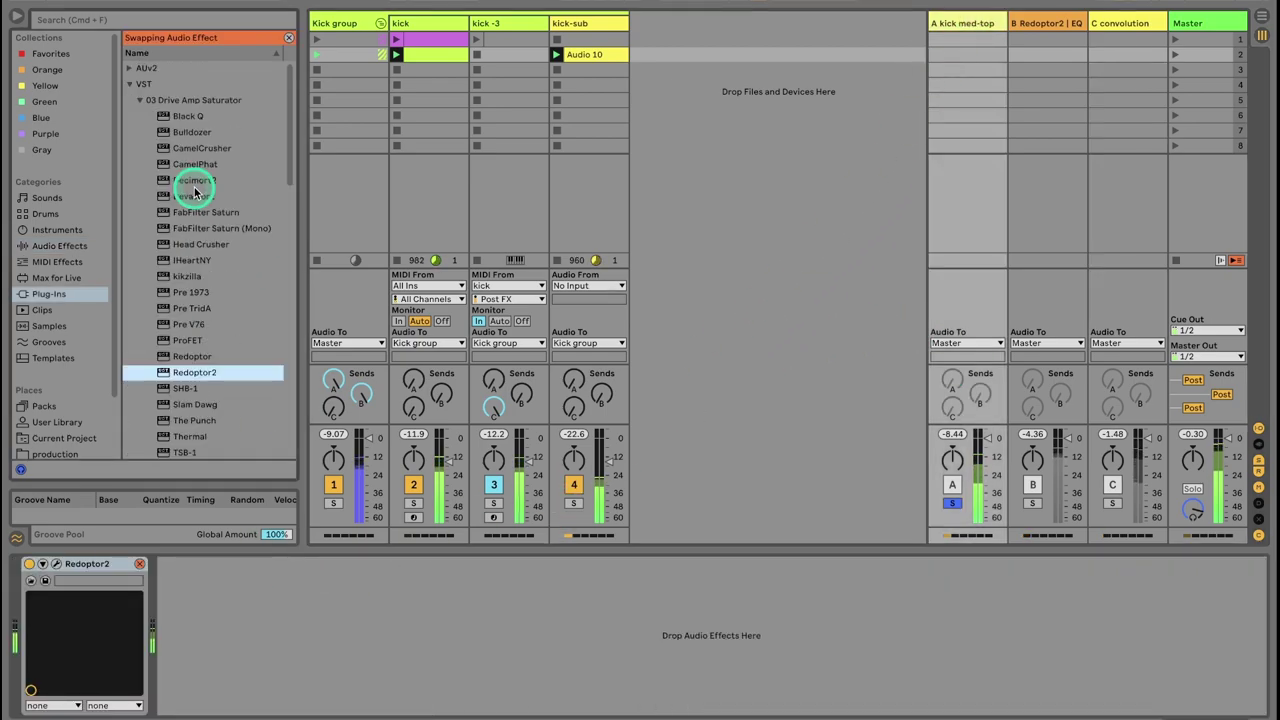
text(eq ei)
key(Down)
key(Return)
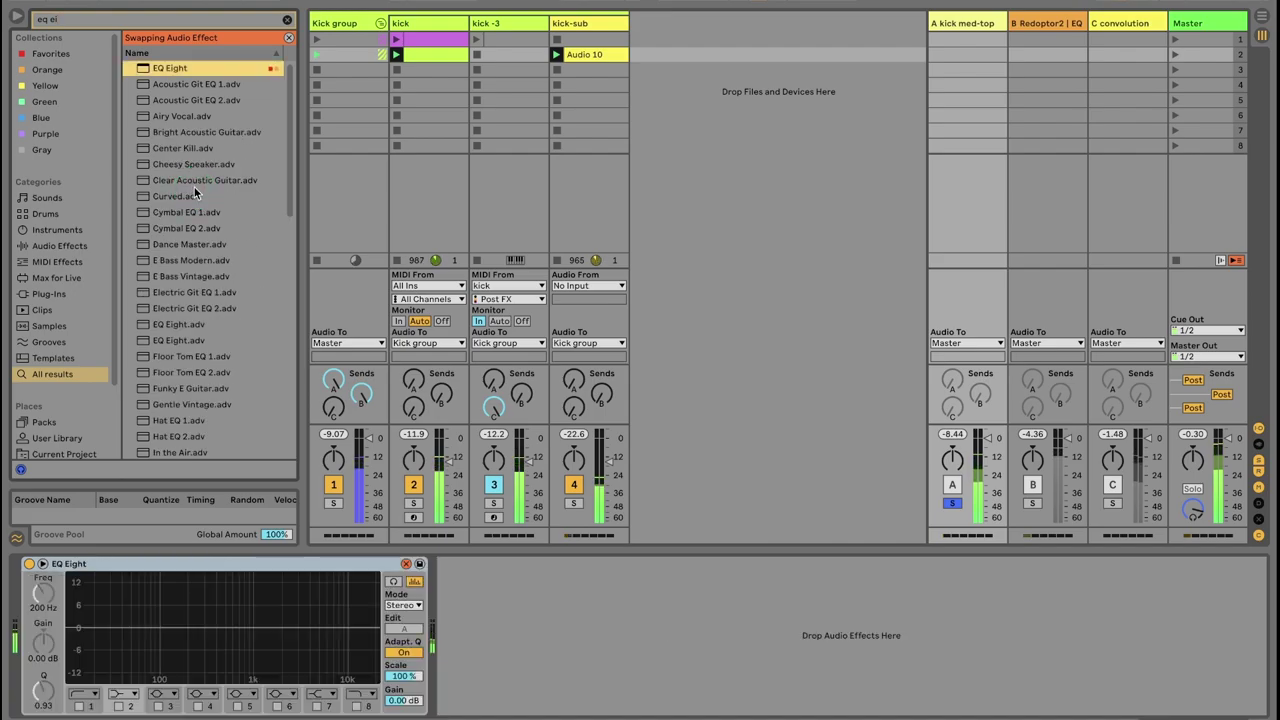
click(628, 642)
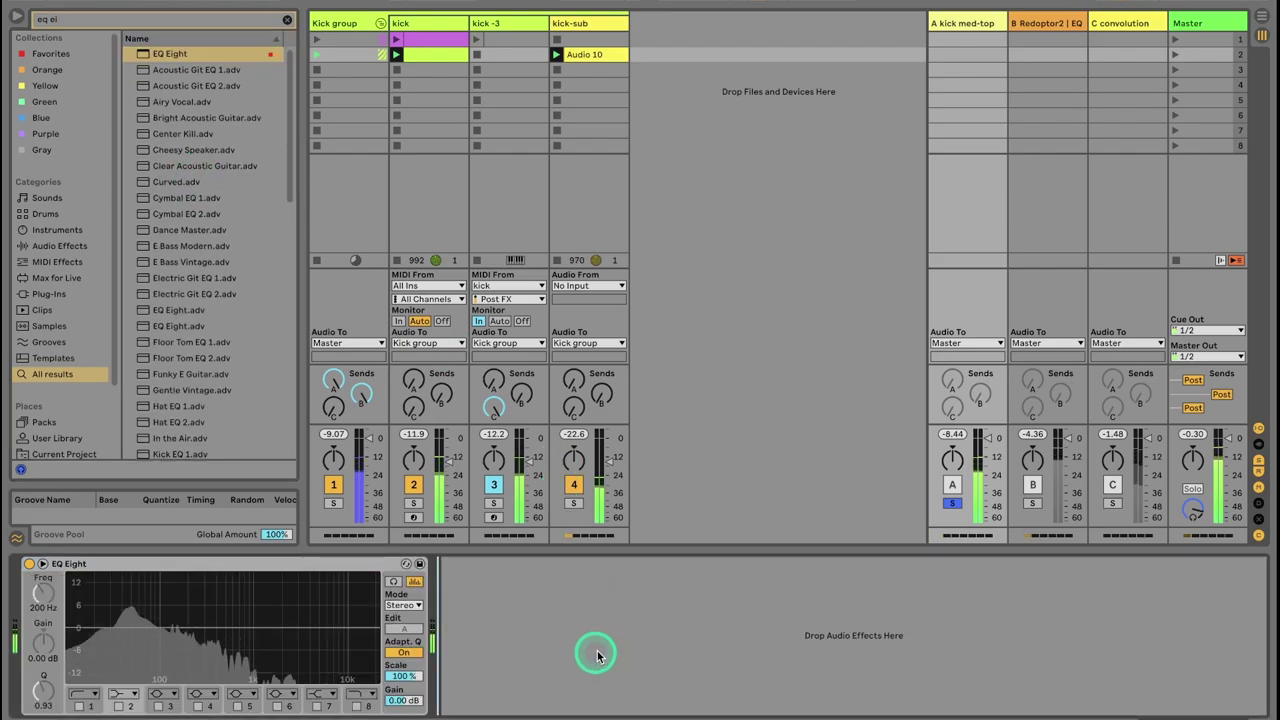
key(ctrl+z)
Step: Add EQ Eight after Redoptor2 with a -13.8 dB cut at 2.30 kHz, Q 0.33, and a high-shelf boost, and unsolo return A
double_click(180, 55)
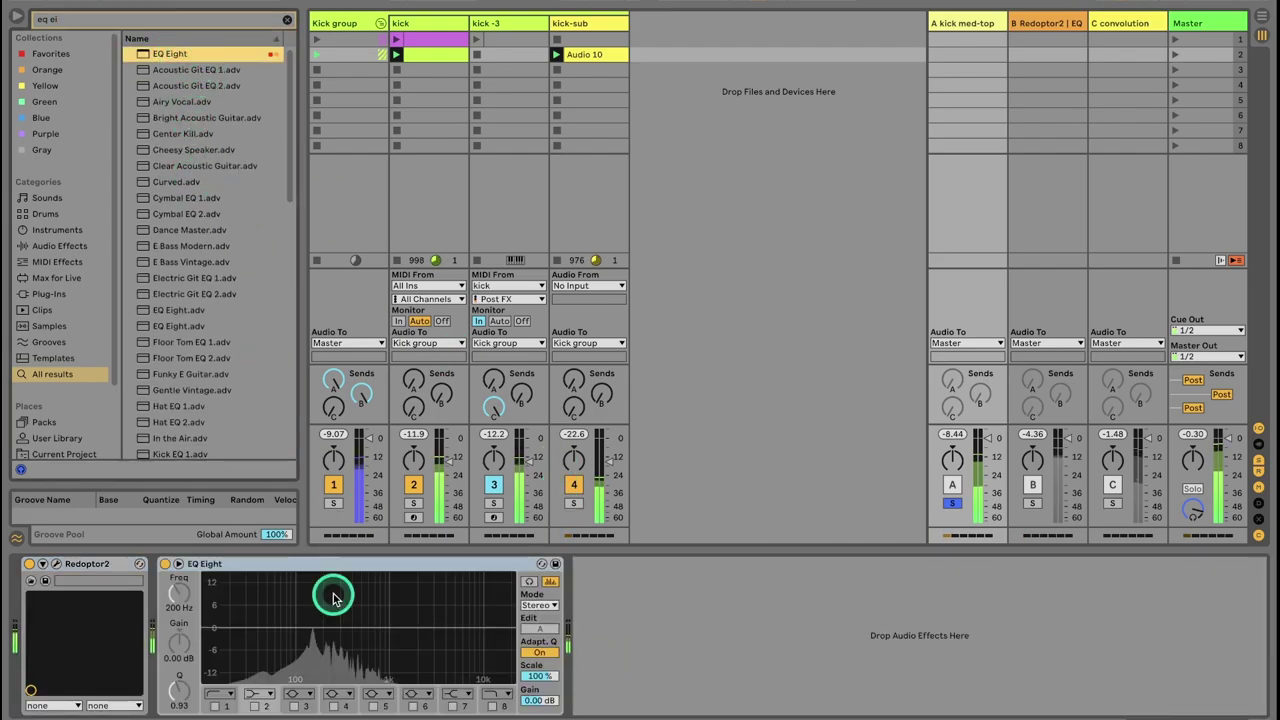
drag(464, 627, 449, 604)
drag(181, 688, 181, 715)
drag(447, 601, 417, 677)
click(407, 705)
drag(179, 686, 179, 700)
drag(417, 677, 421, 674)
click(953, 503)
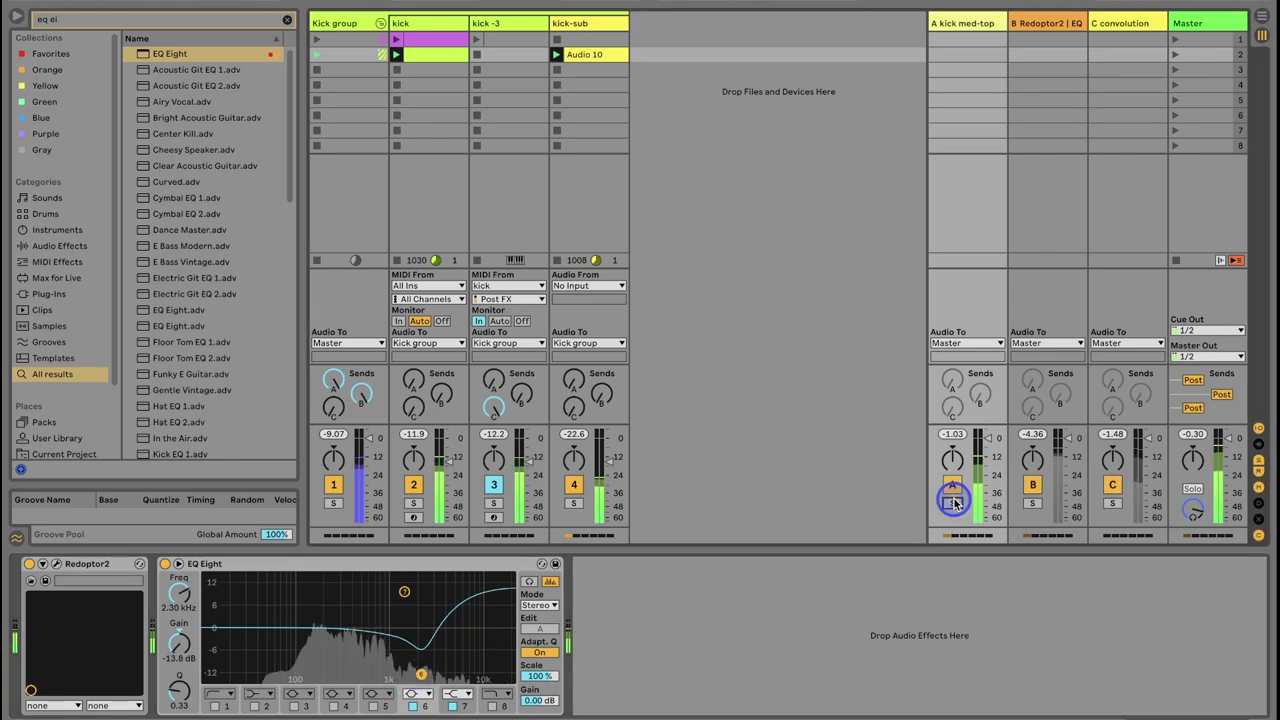
Step: Add a second Delay at the end of the convolution return's device chain
click(1041, 224)
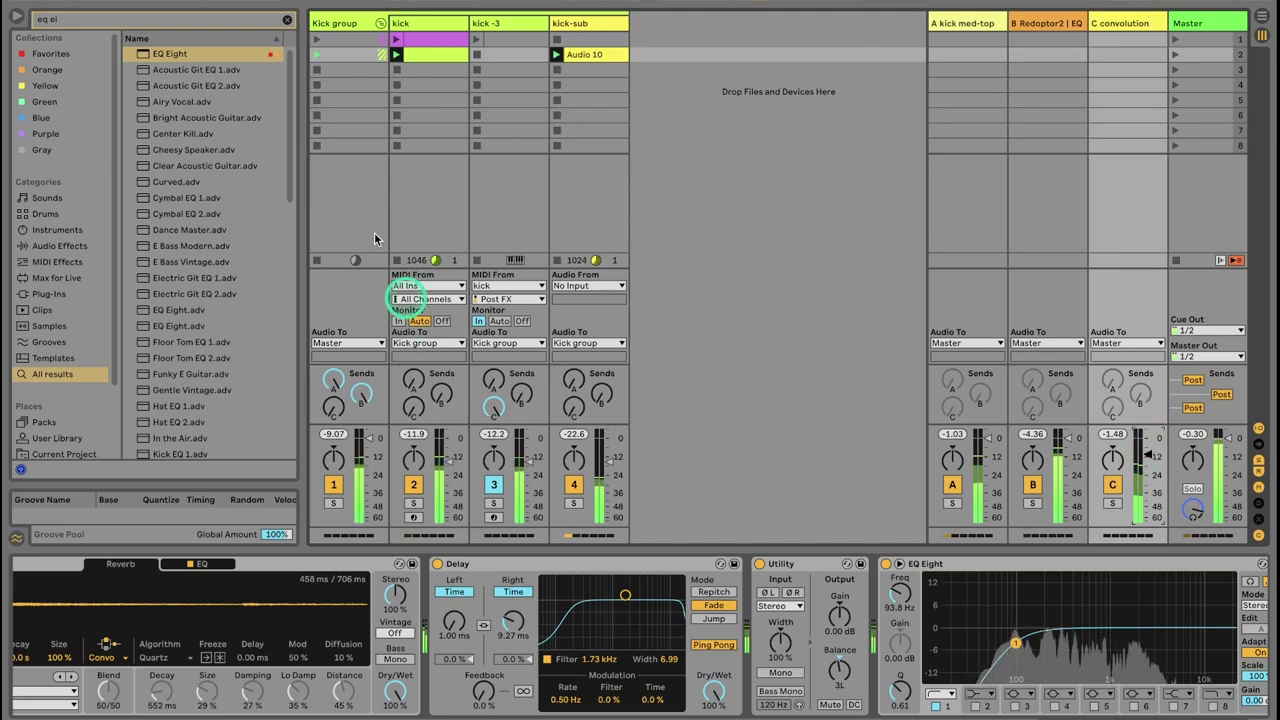
click(287, 19)
text(delay)
click(166, 52)
key(Down)
key(Return)
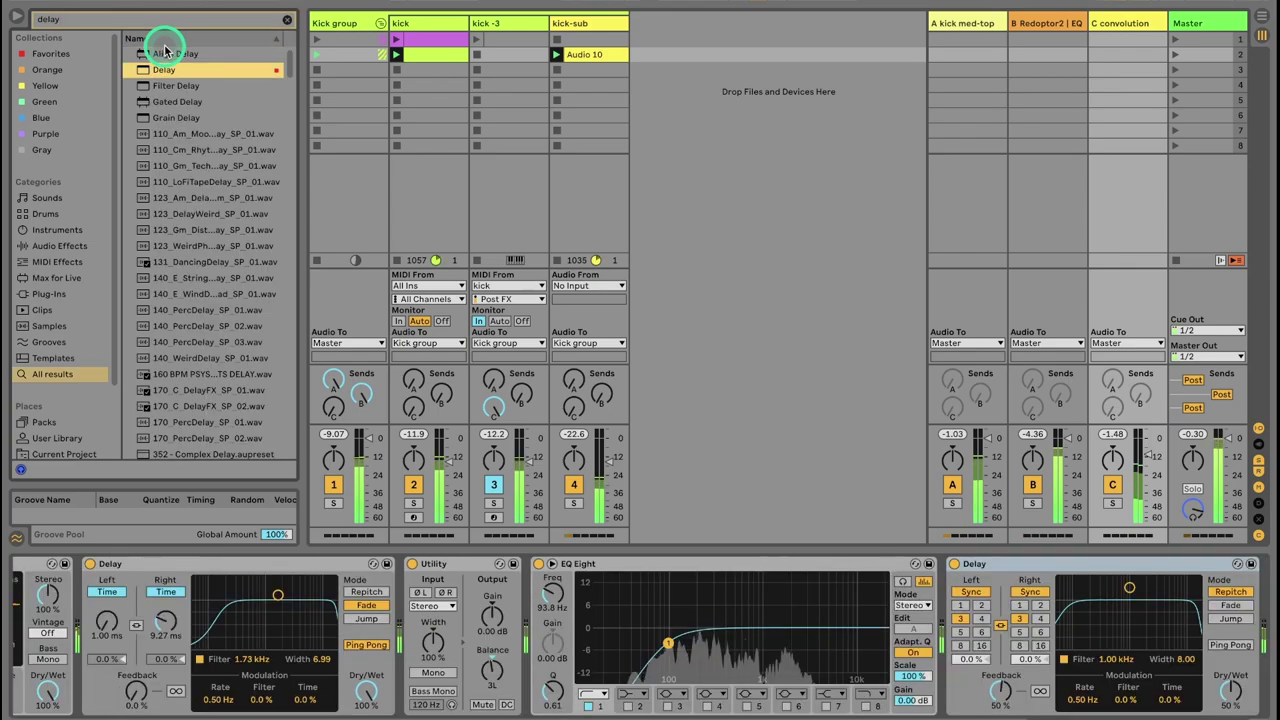
Step: Set the new Delay to 100% Dry/Wet and 0% Feedback, with linked left and right times of 192 ms in Time mode
drag(1237, 698, 1237, 682)
drag(1007, 686, 1007, 700)
click(1042, 606)
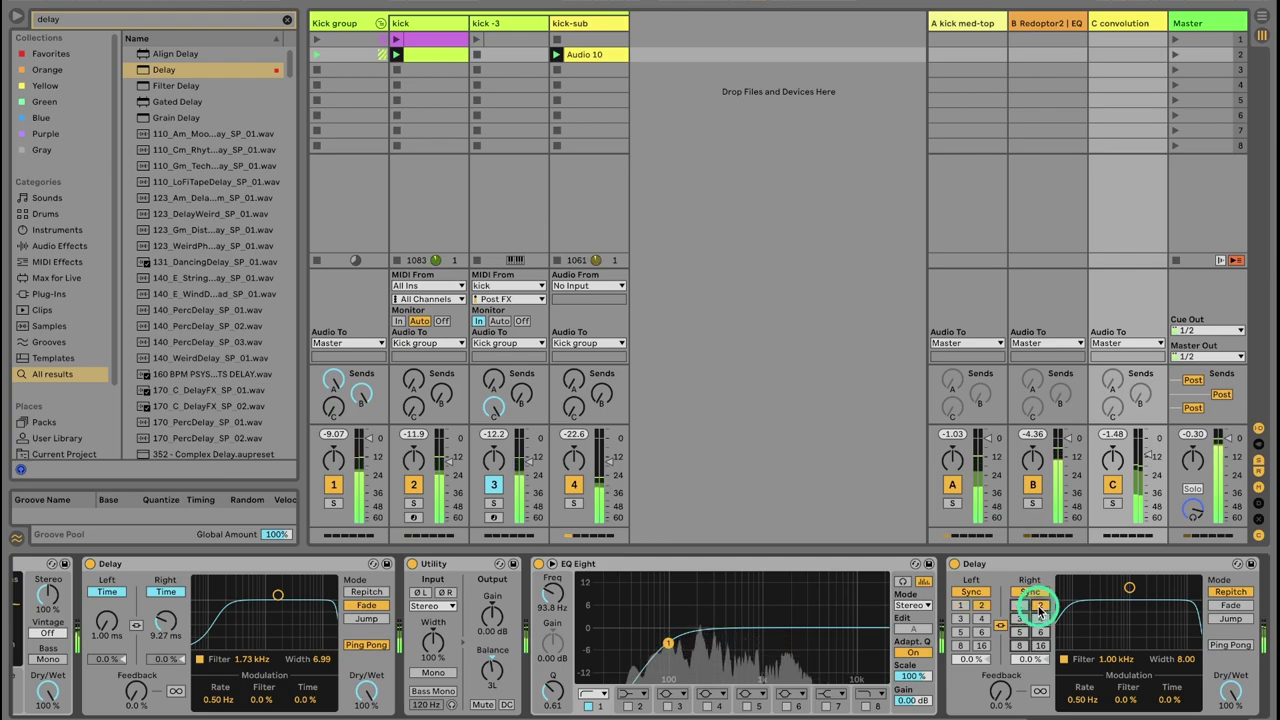
click(1030, 592)
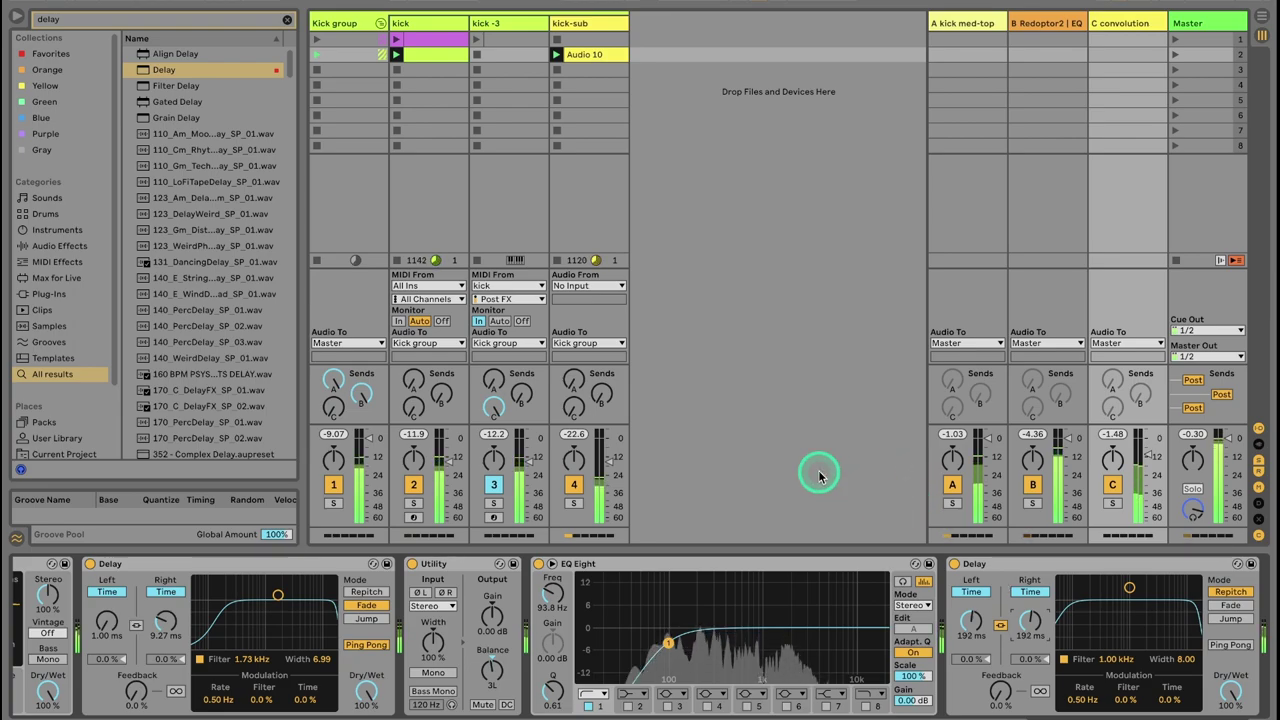
Step: Listen to the Kick group, kick, kick -3 and kick-sub tracks in solo one after another
click(334, 503)
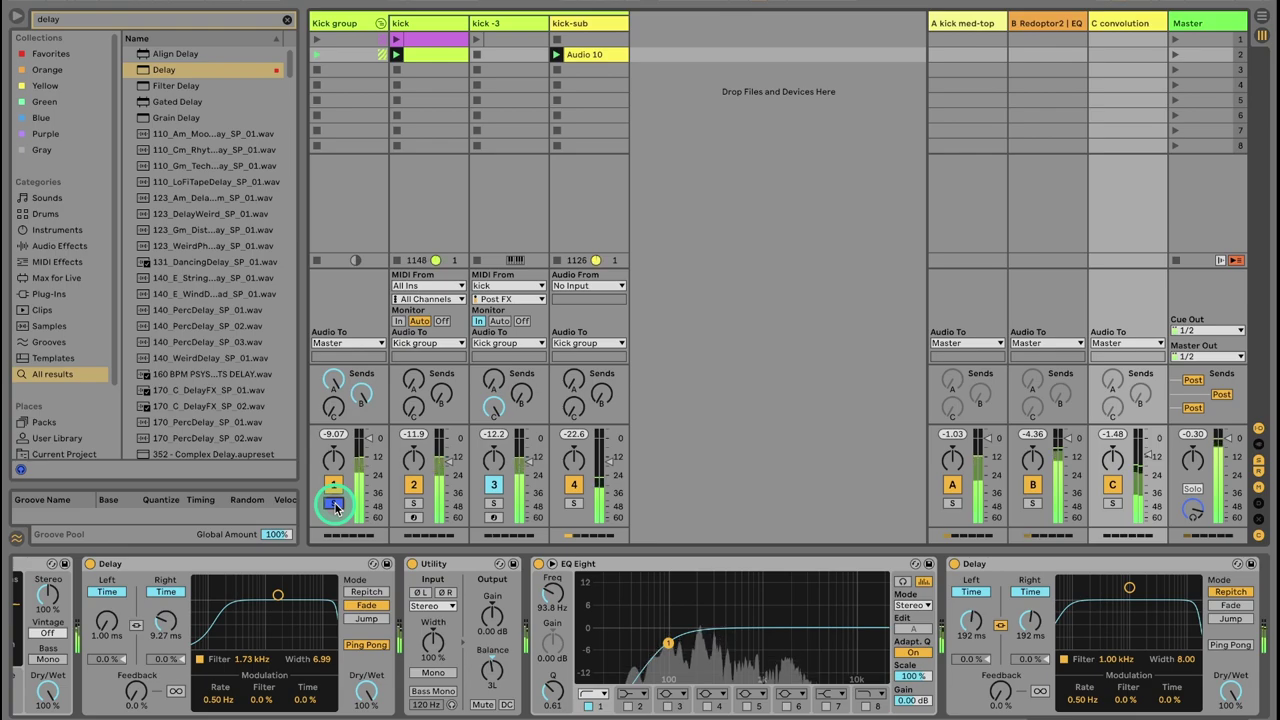
click(413, 505)
click(493, 506)
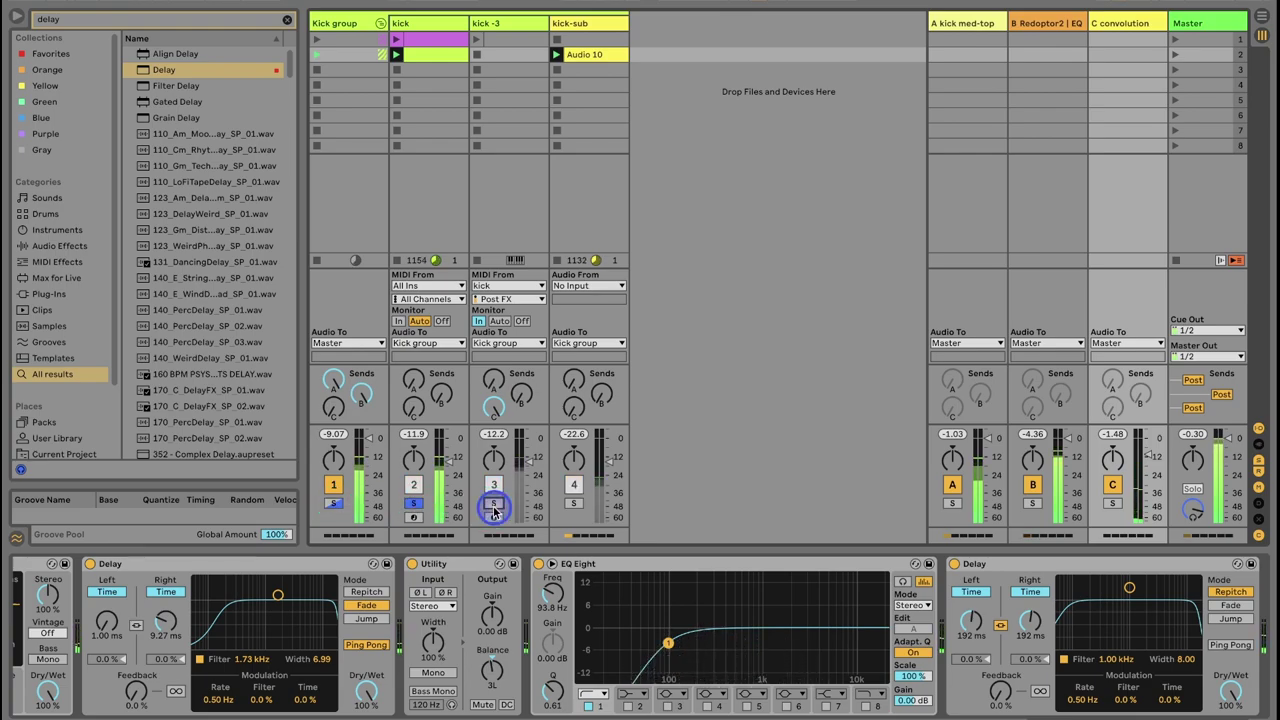
click(576, 505)
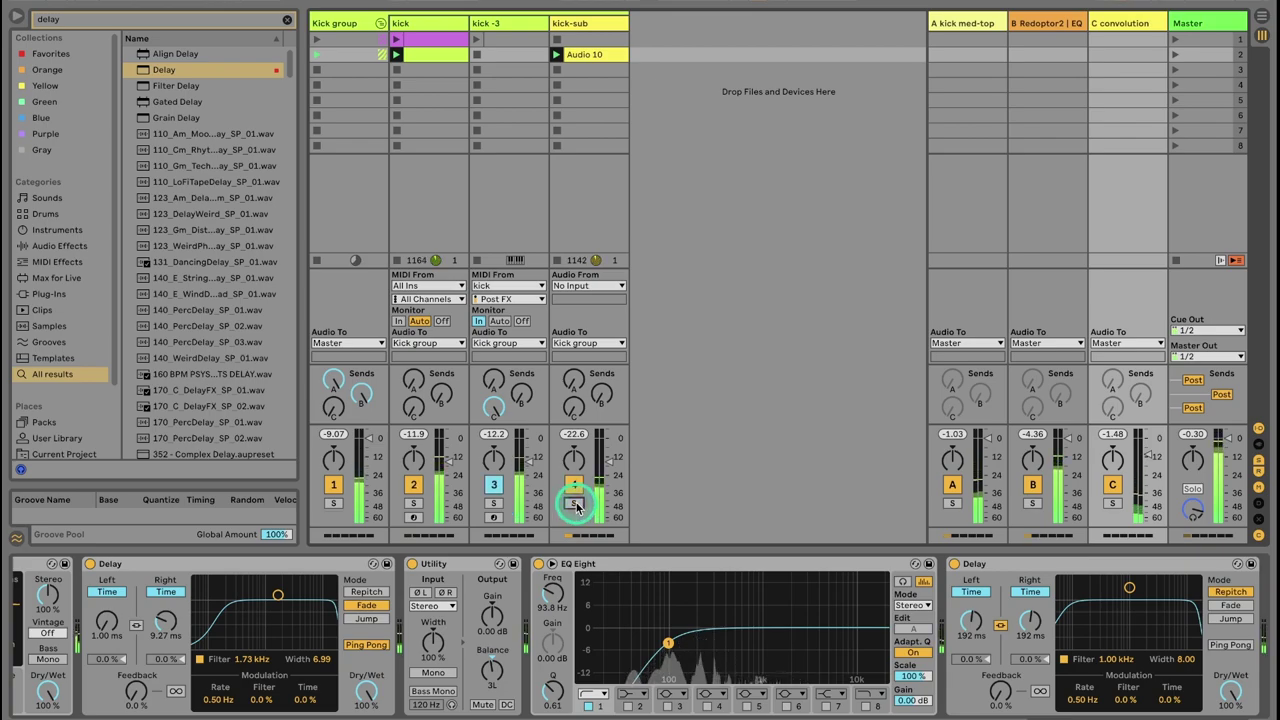
Step: Try raising the kick-sub and kick tracks' sends to the convolution return, and undo both send changes
click(577, 408)
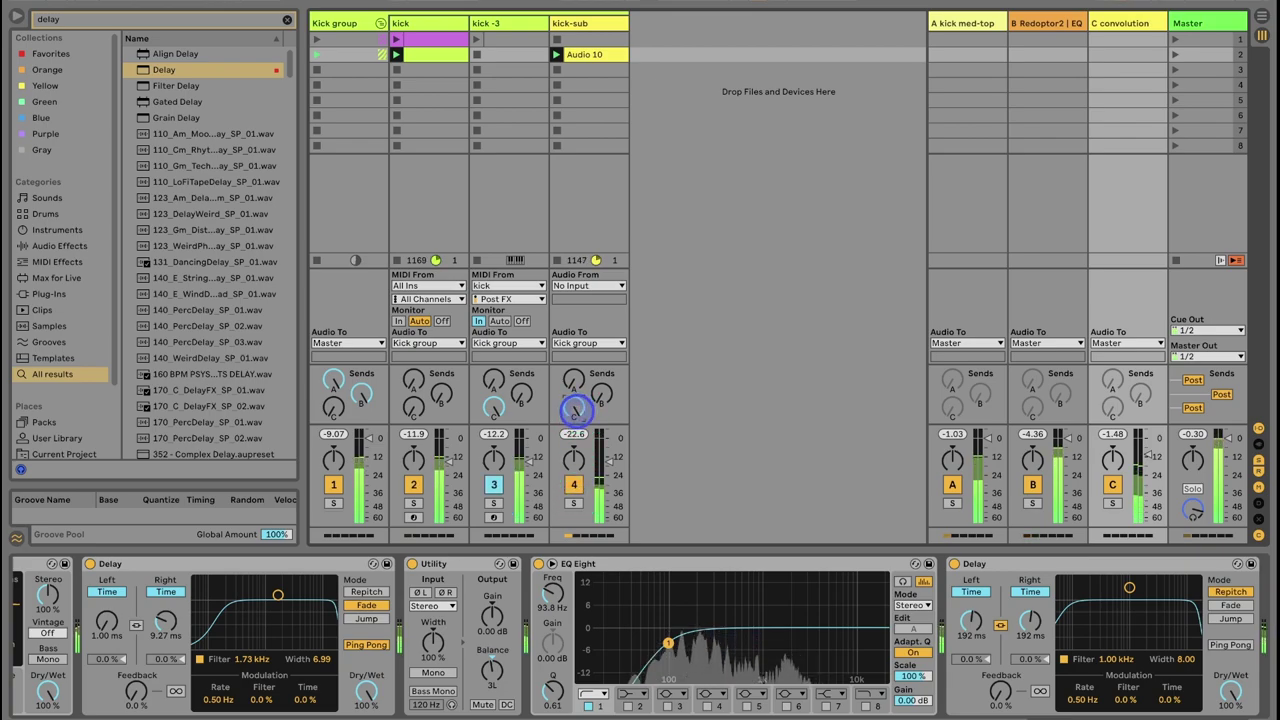
drag(413, 410, 411, 402)
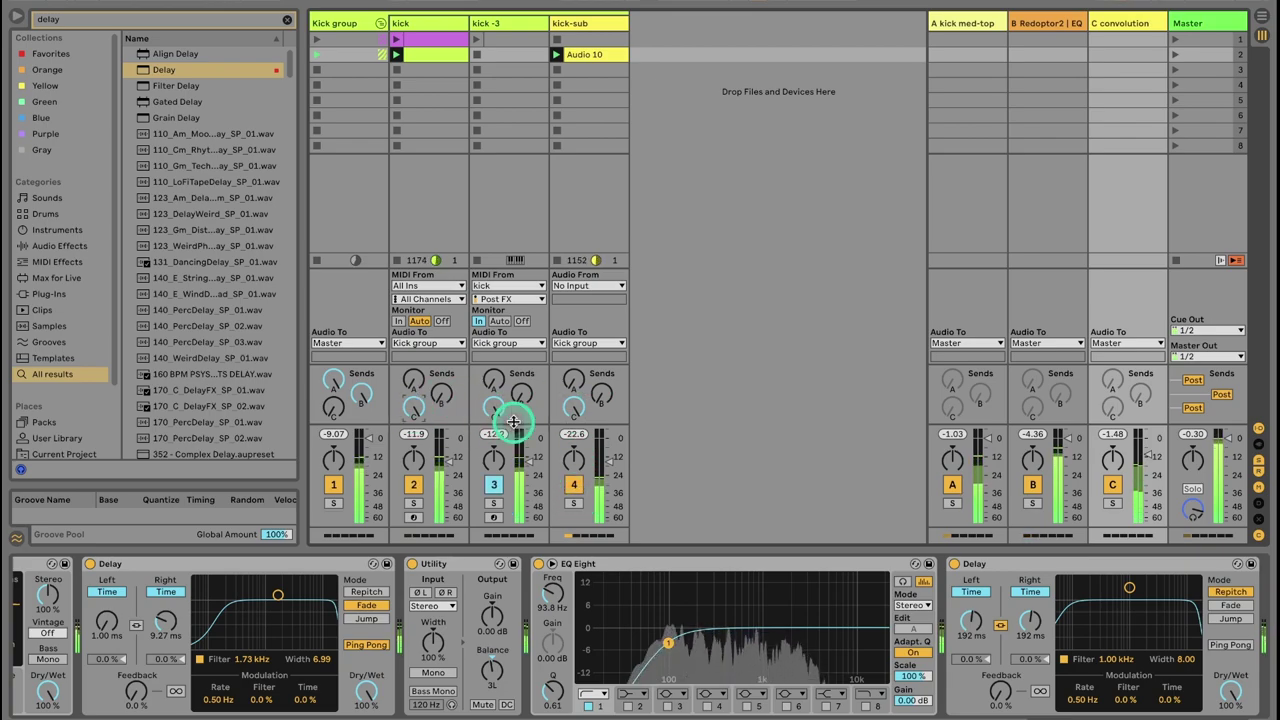
key(super+z)
key(super+z)
Step: Insert a new return track after the convolution return and load Hybrid Reverb on it
click(613, 44)
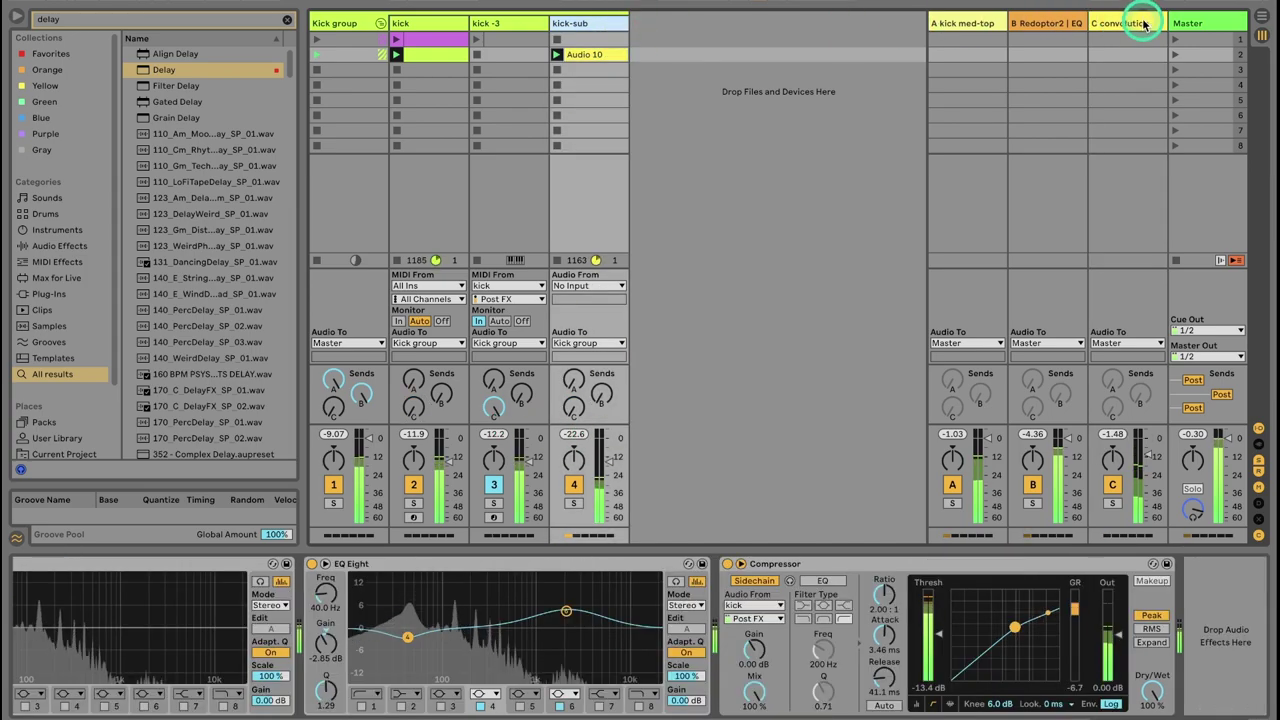
click(1143, 24)
key(super+alt+t)
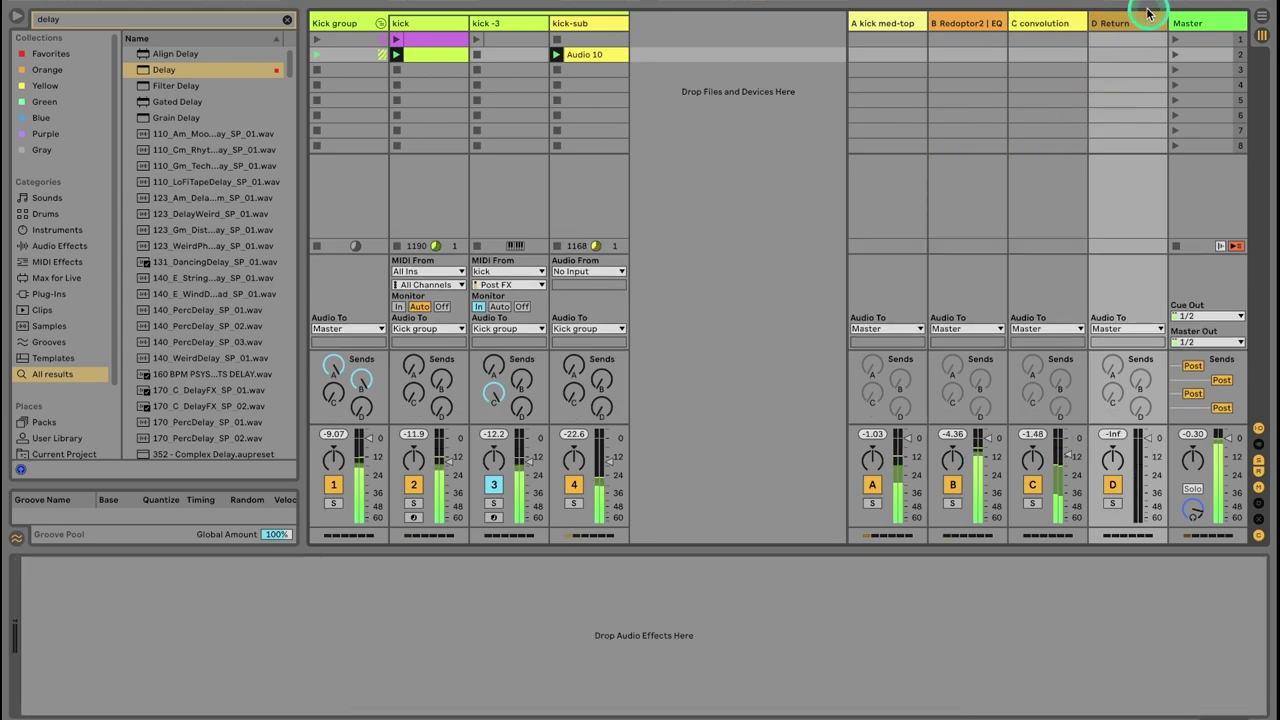
key(super+f)
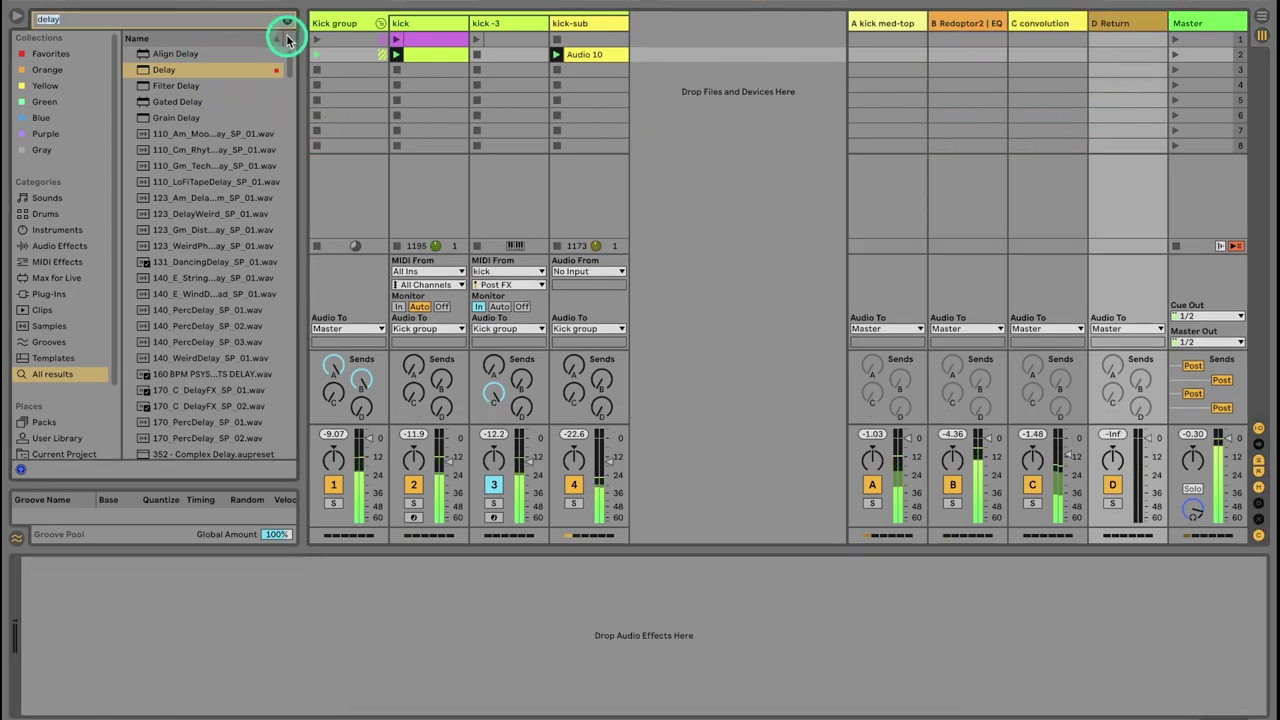
text(hybvrid)
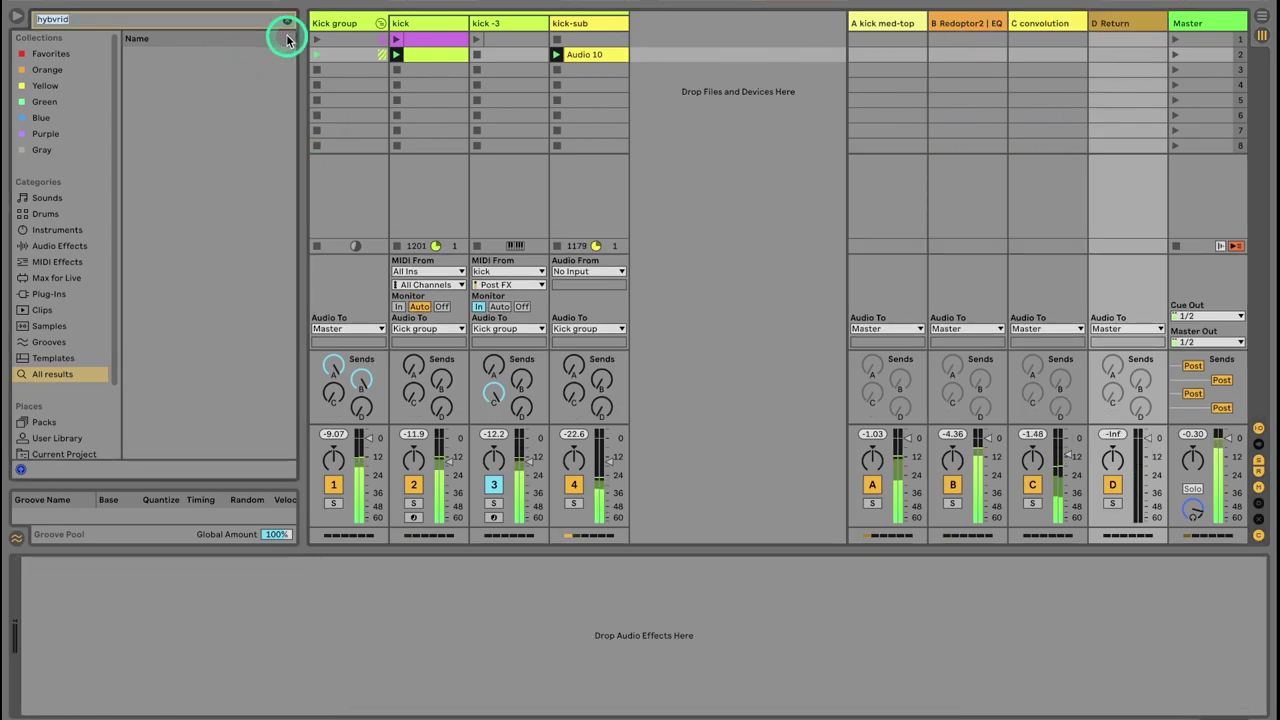
text(brid)
key(Down)
key(Return)
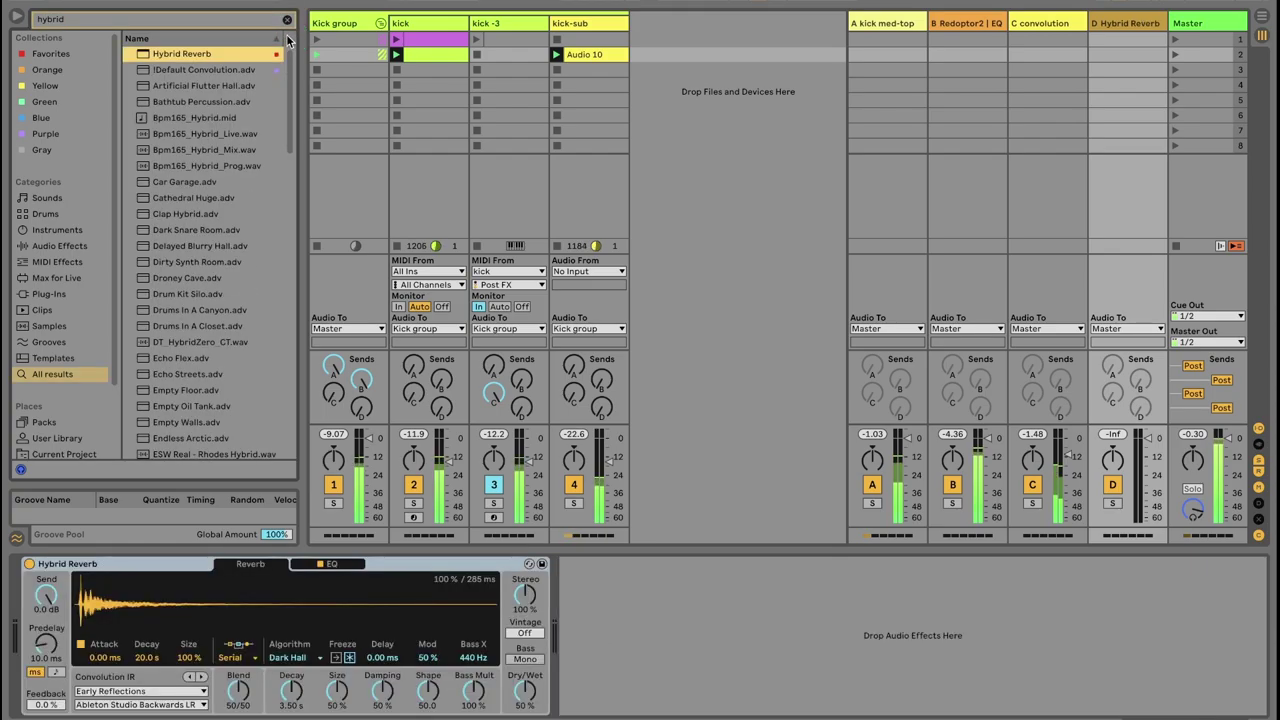
Step: Set Hybrid Reverb's convolution impulse to Real Places, Bunker BA, raise kick -3's send D, and solo return D
click(140, 691)
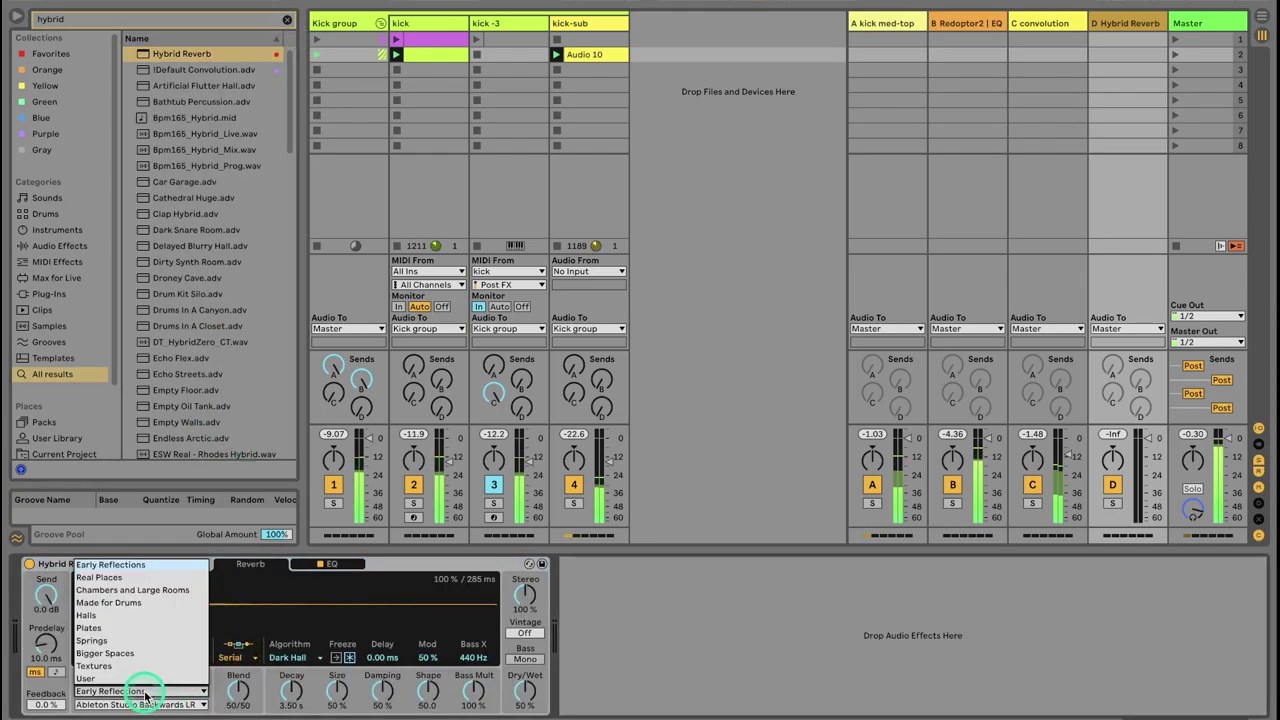
click(128, 578)
click(130, 704)
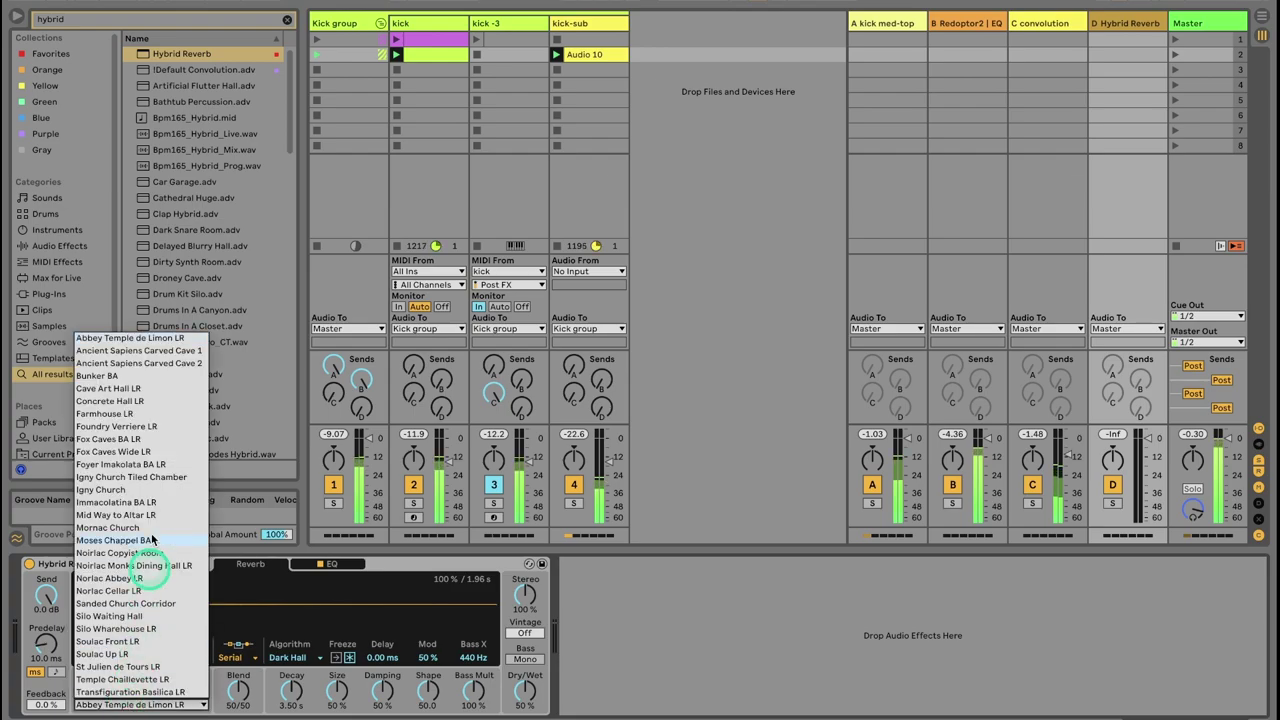
click(145, 374)
drag(518, 403, 521, 403)
click(1113, 502)
Step: Switch Hybrid Reverb to Convolution routing only, with 100% Dry/Wet and 0 ms Predelay
click(240, 657)
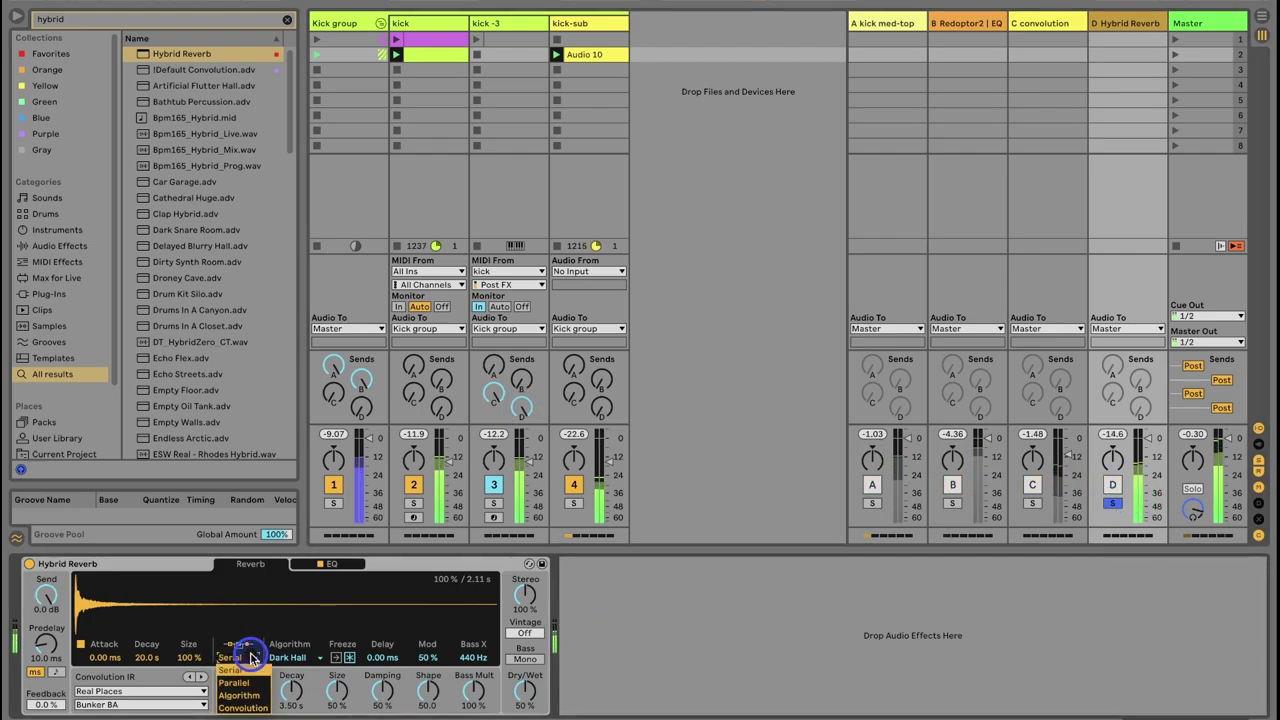
click(255, 708)
click(522, 690)
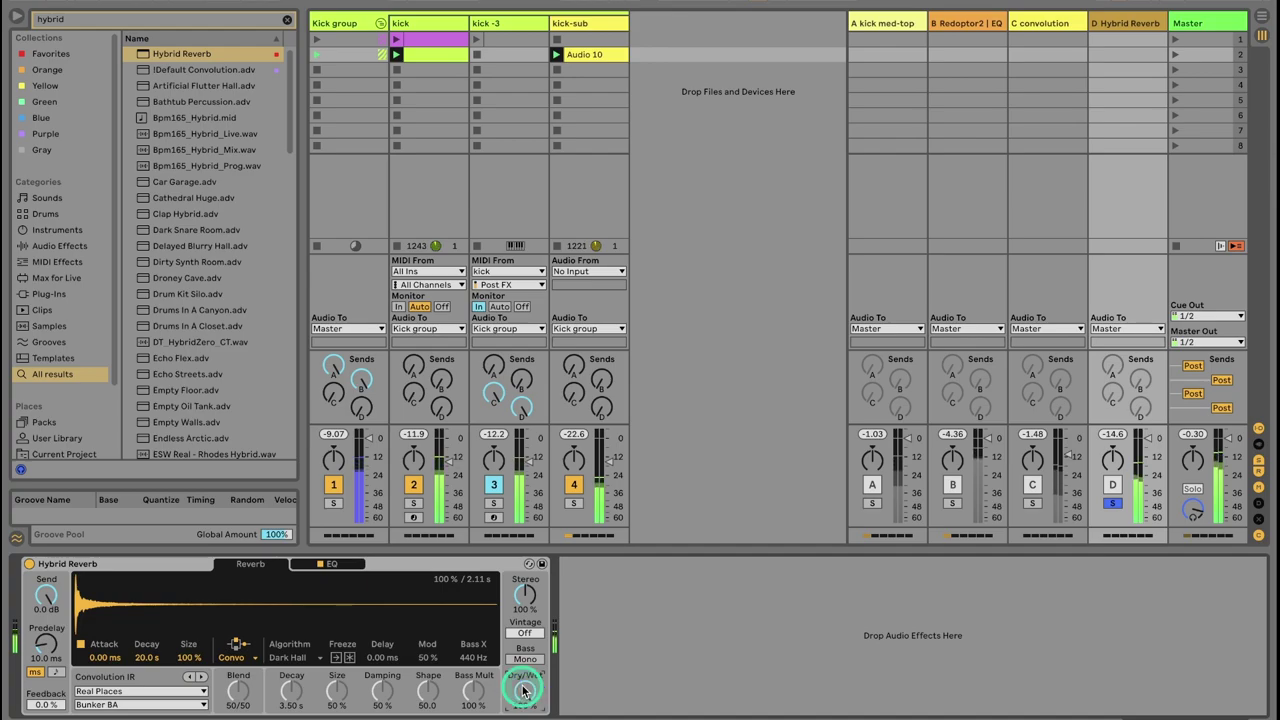
drag(45, 647, 45, 678)
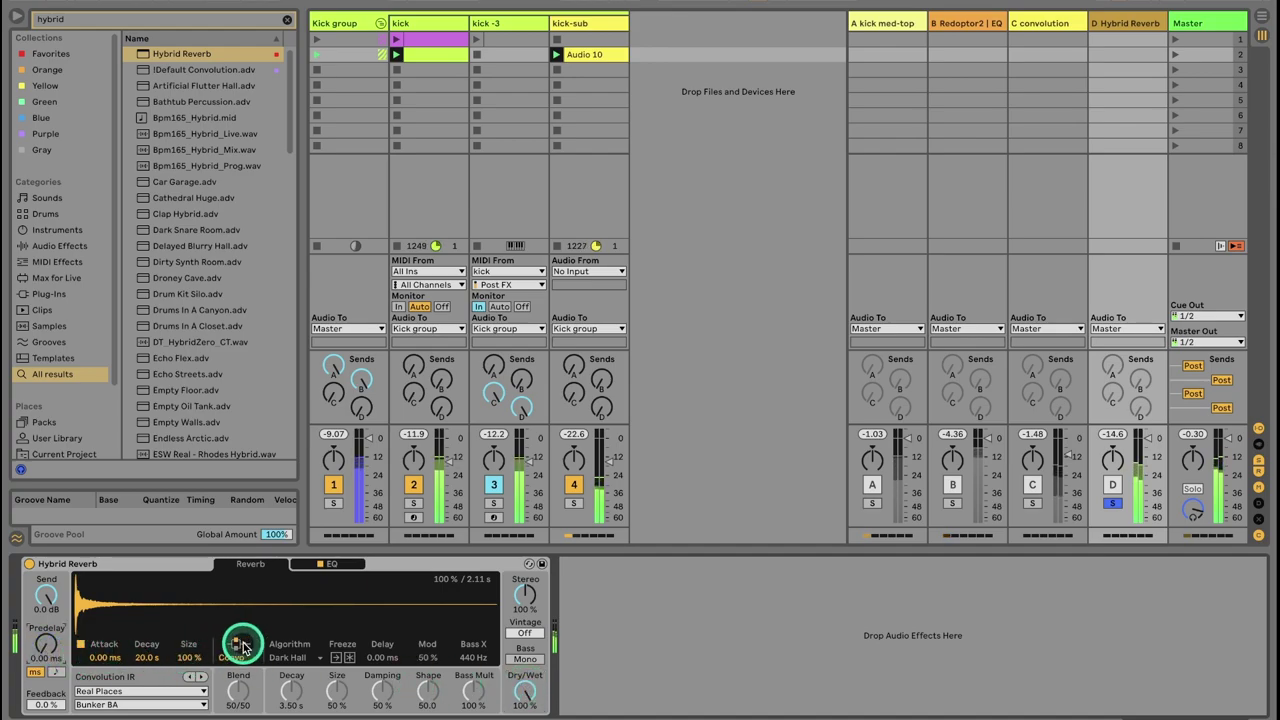
Step: Audition other Real Places impulses in Hybrid Reverb and choose an Ancient Sapiens Carved Cave response
click(139, 704)
click(139, 710)
key(Up)
key(Up)
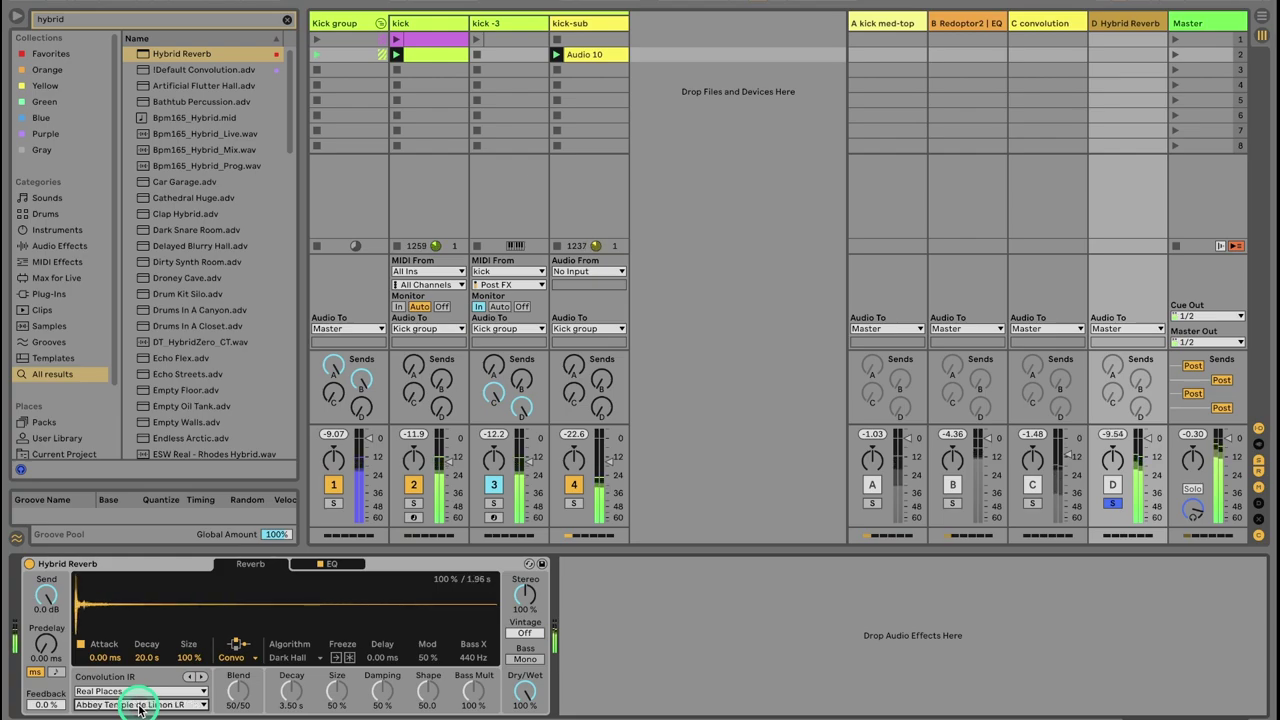
key(Down)
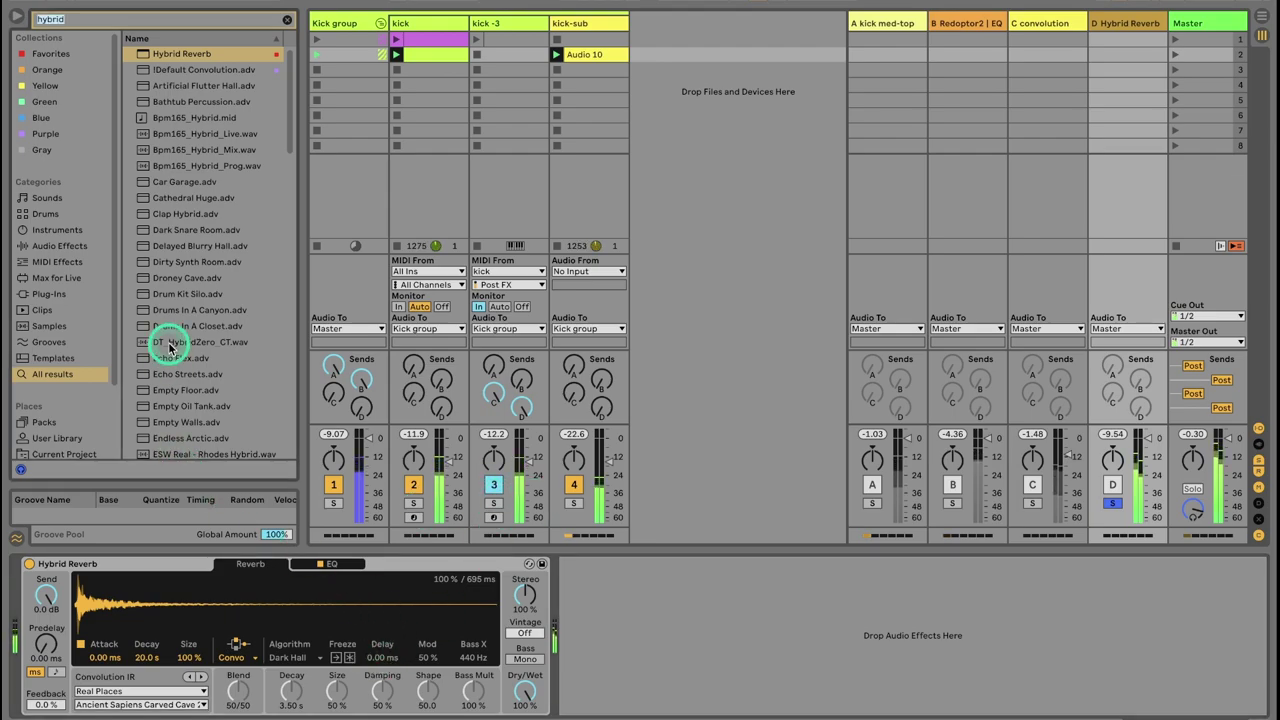
Step: Add a Utility after Hybrid Reverb on return D and set its Balance to 17R
key(ctrl+f)
text(util)
key(Down)
key(Down)
key(Return)
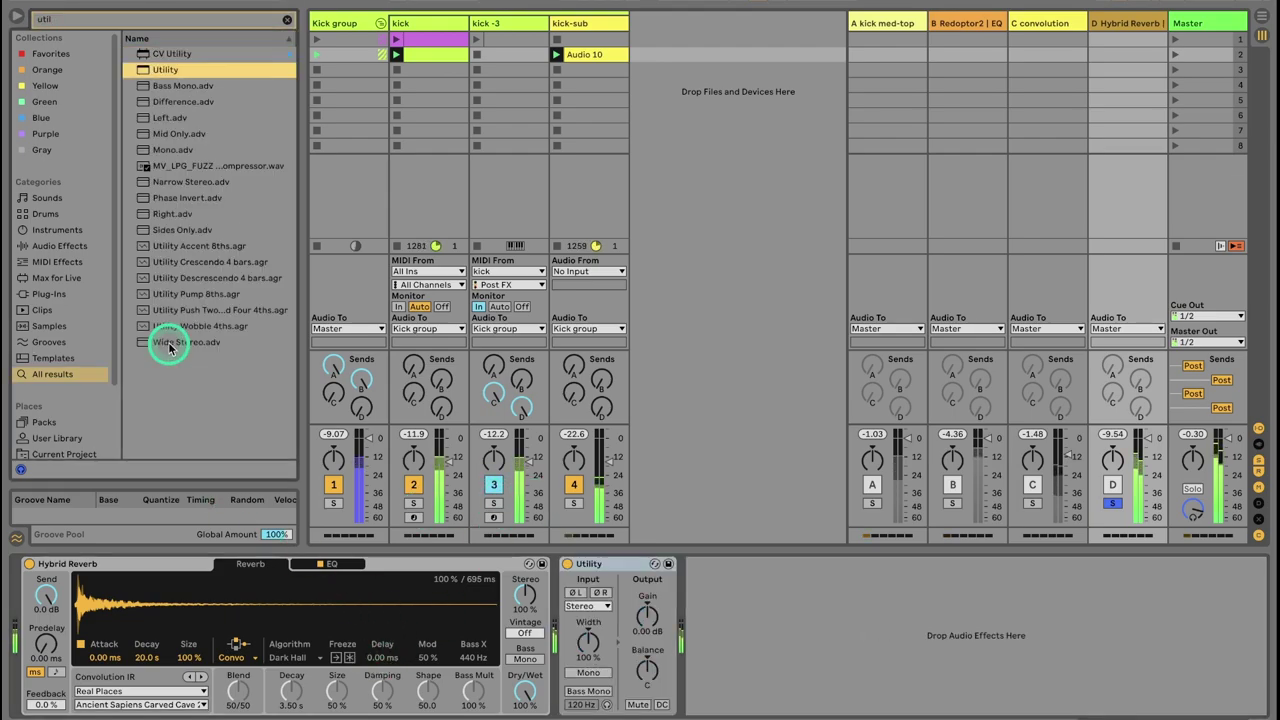
drag(651, 681, 651, 675)
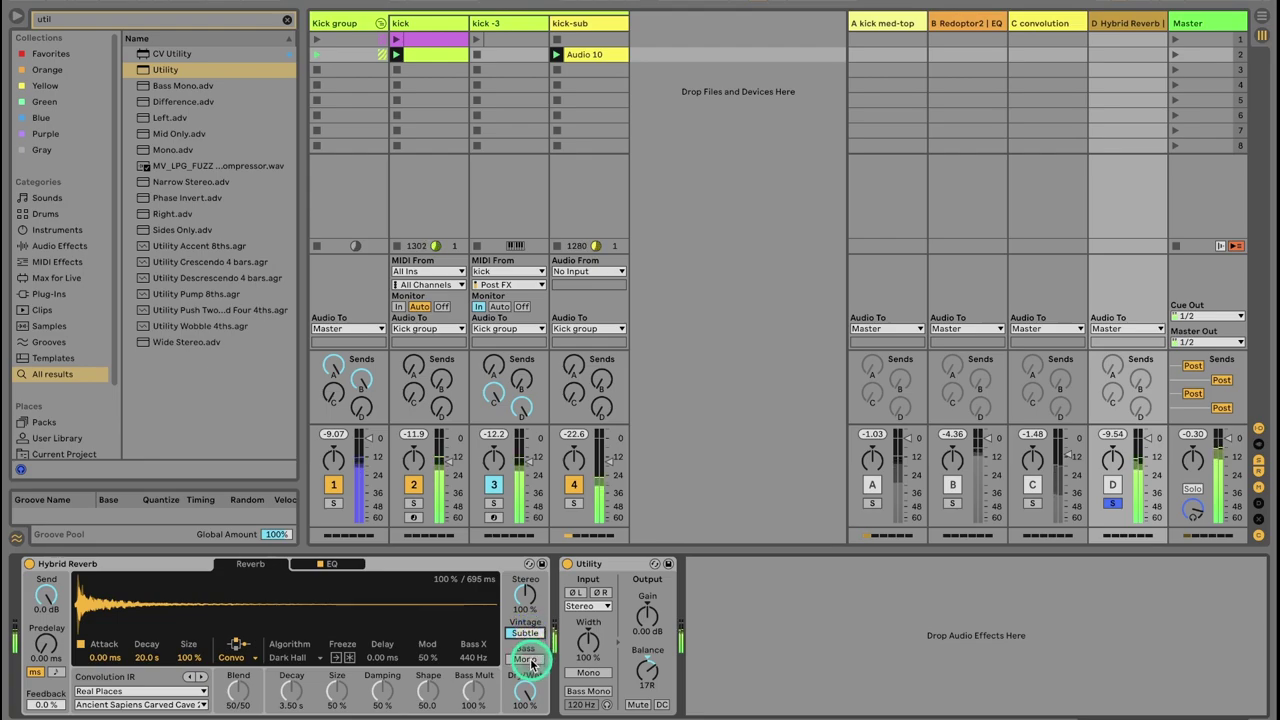
Step: Set Hybrid Reverb's Vintage mode to Subtle and raise its EQ low-cut frequency to about 139 Hz
click(527, 659)
click(326, 564)
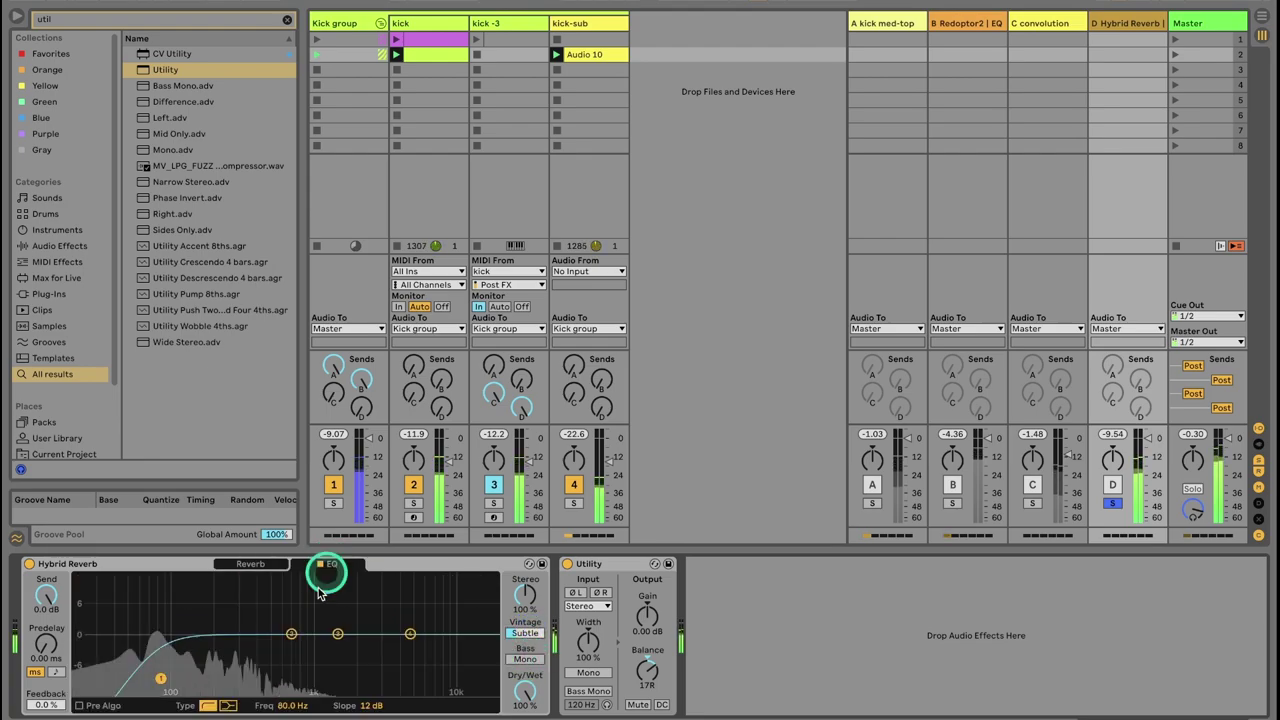
drag(163, 666, 188, 674)
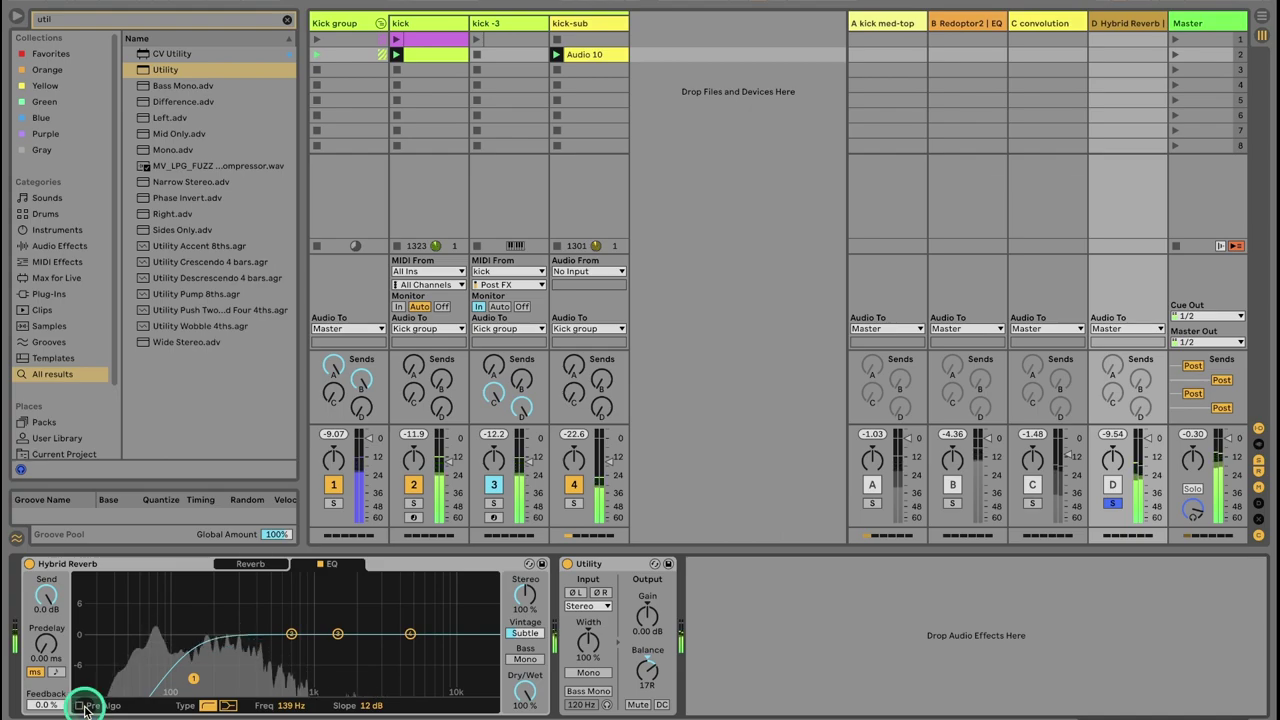
mouse_move(210, 682)
mouse_down()
mouse_move(191, 677)
mouse_move(215, 683)
mouse_move(260, 609)
mouse_move(280, 623)
mouse_move(198, 668)
mouse_up()
click(255, 564)
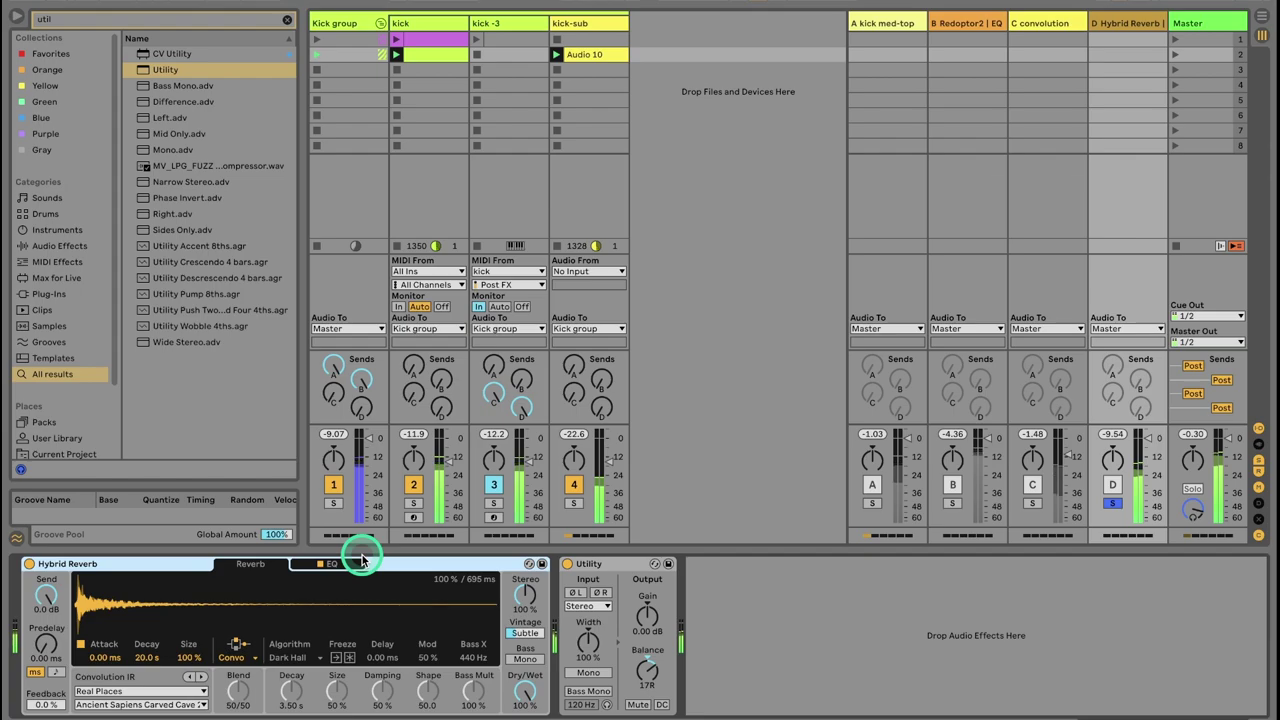
Step: Unsolo return D and set the convolution return's last Delay to 183 ms, 31% Feedback, Filter 1.44 kHz and Width 3.41
click(1113, 505)
click(1045, 25)
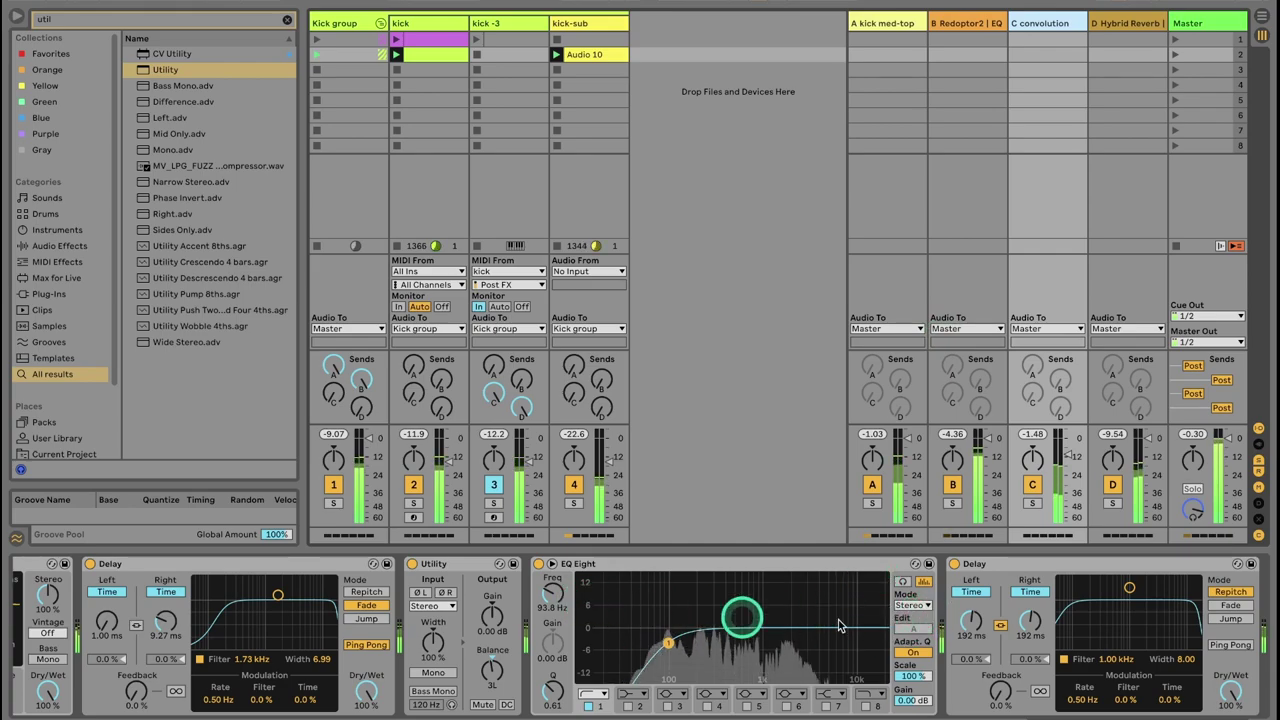
drag(1029, 622, 1029, 612)
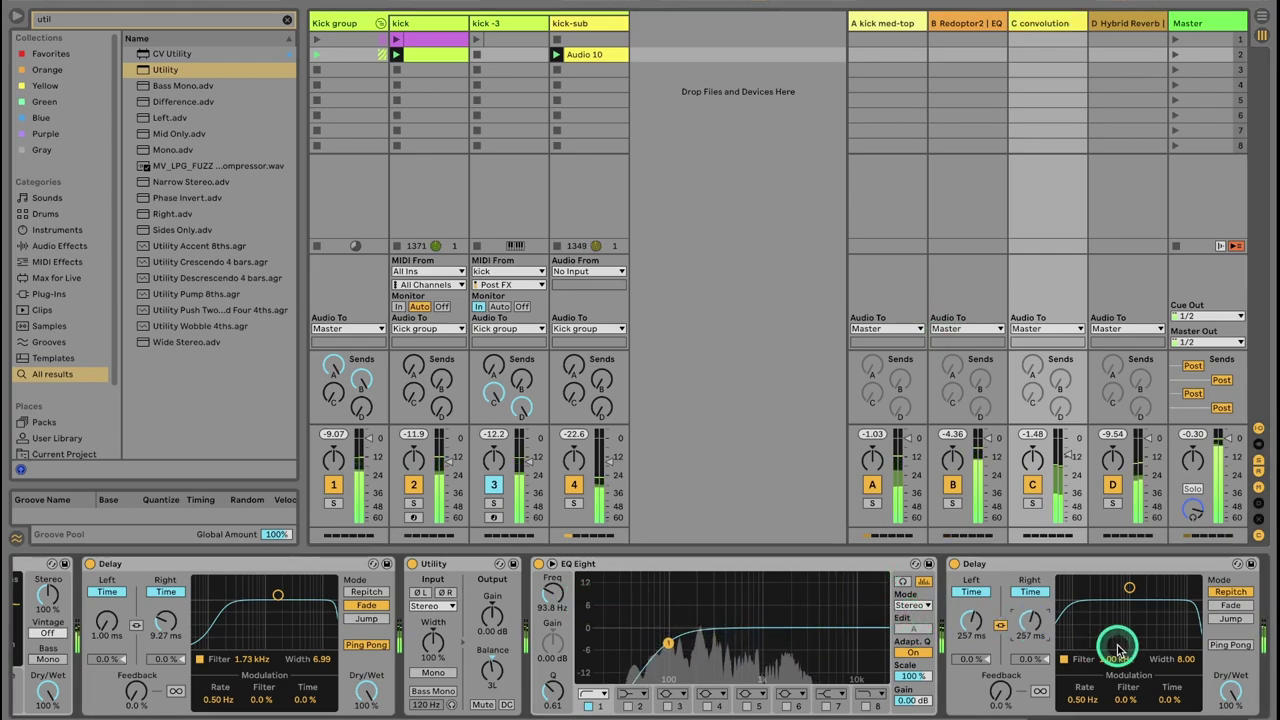
drag(1118, 647, 1118, 648)
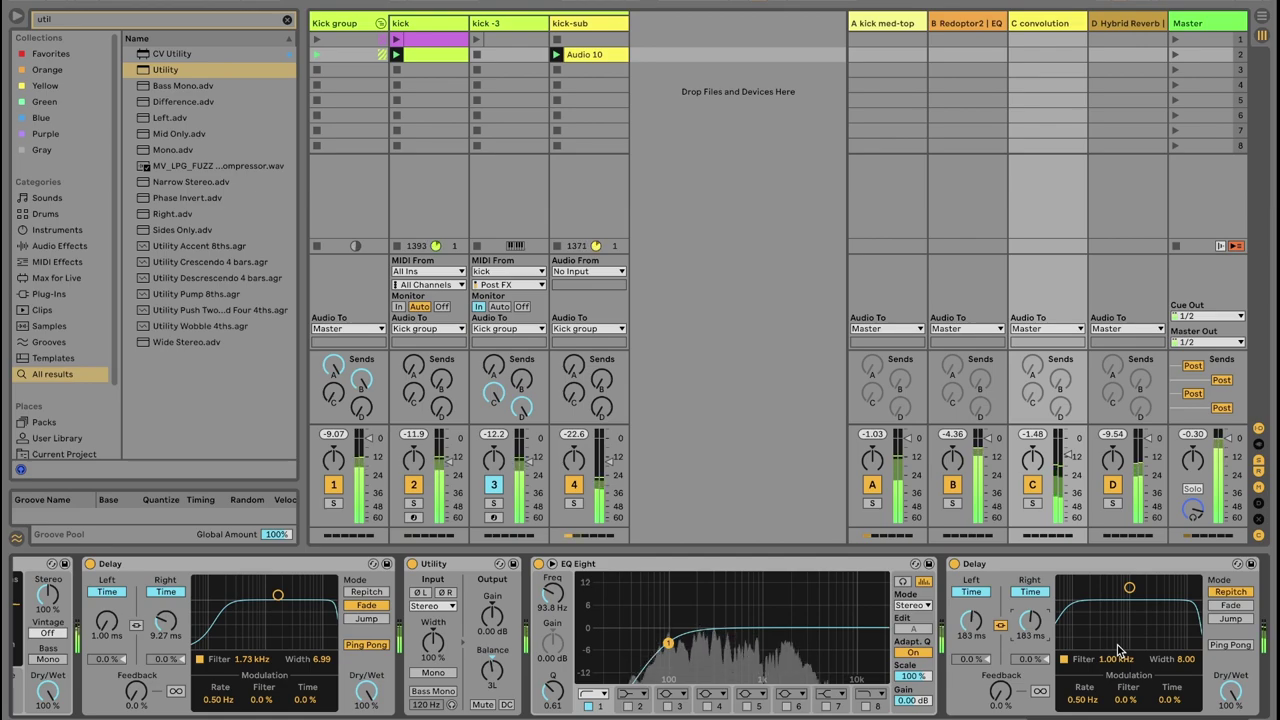
drag(1001, 695, 1000, 686)
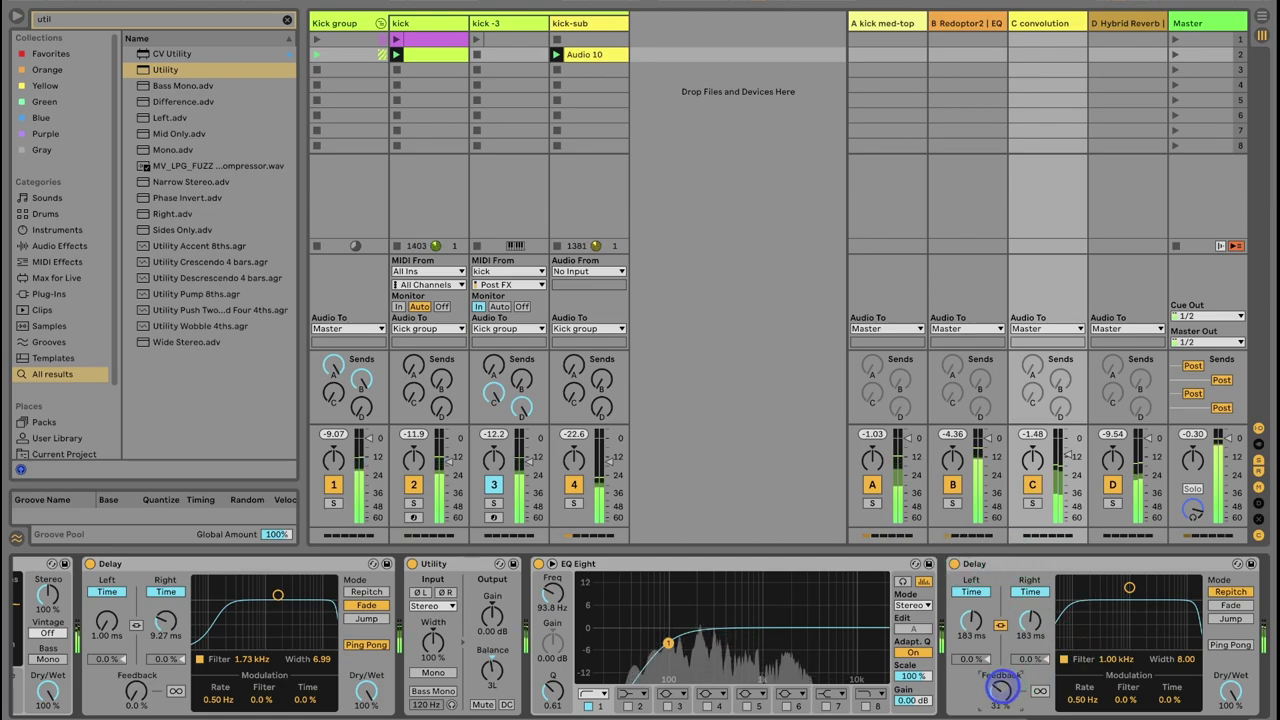
drag(1129, 588, 1138, 622)
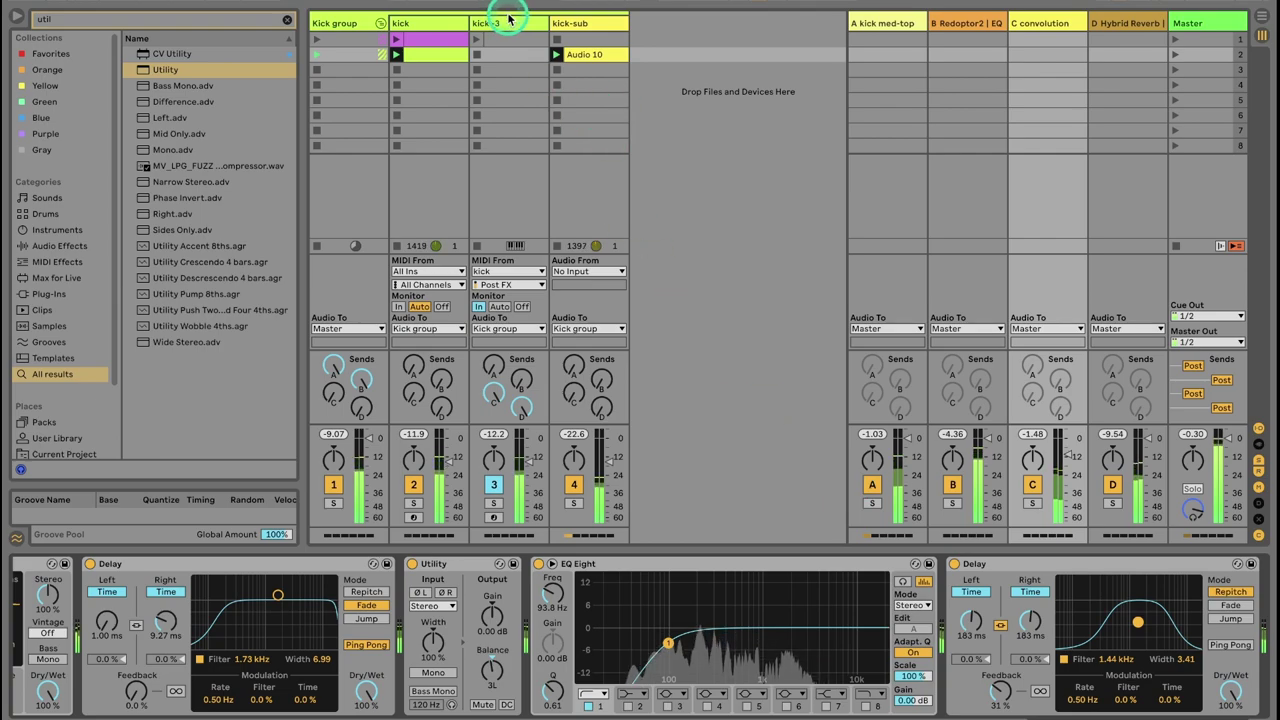
Step: Solo the kick-sub track and insert a new audio track after it in the Kick group
click(583, 23)
click(574, 503)
click(595, 25)
key(super+shift+t)
key(super+z)
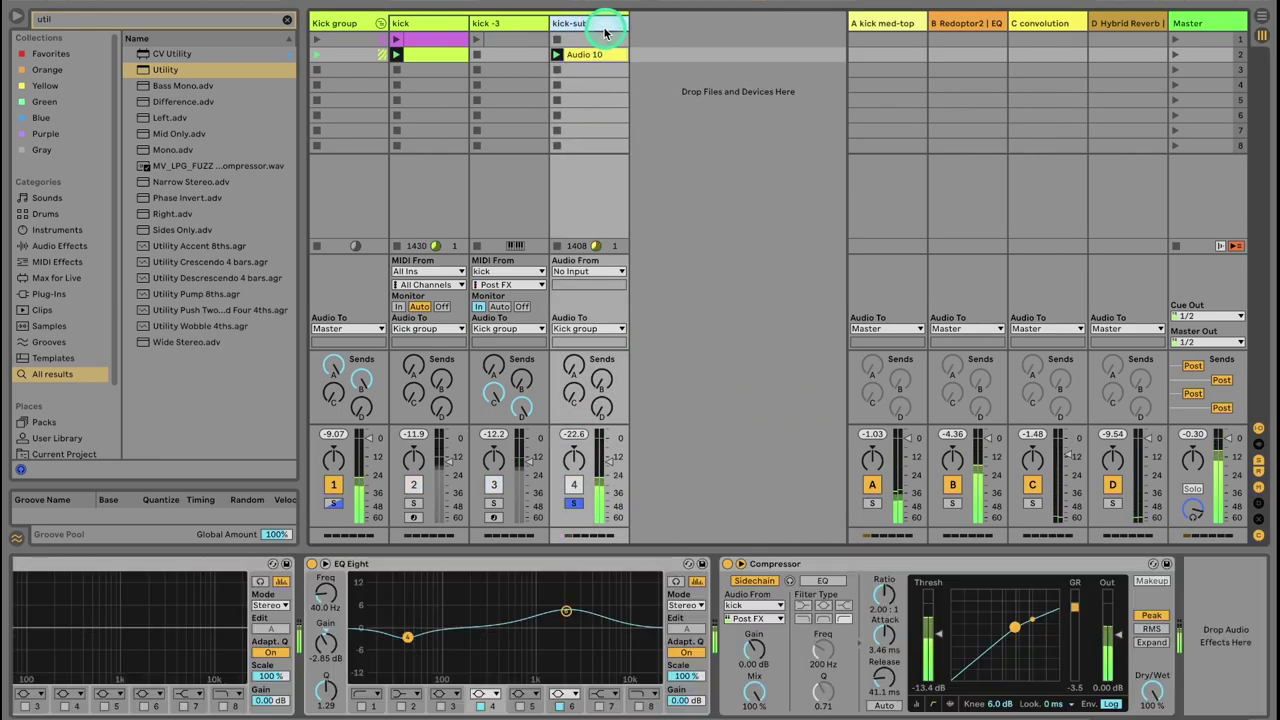
key(super+t)
click(676, 287)
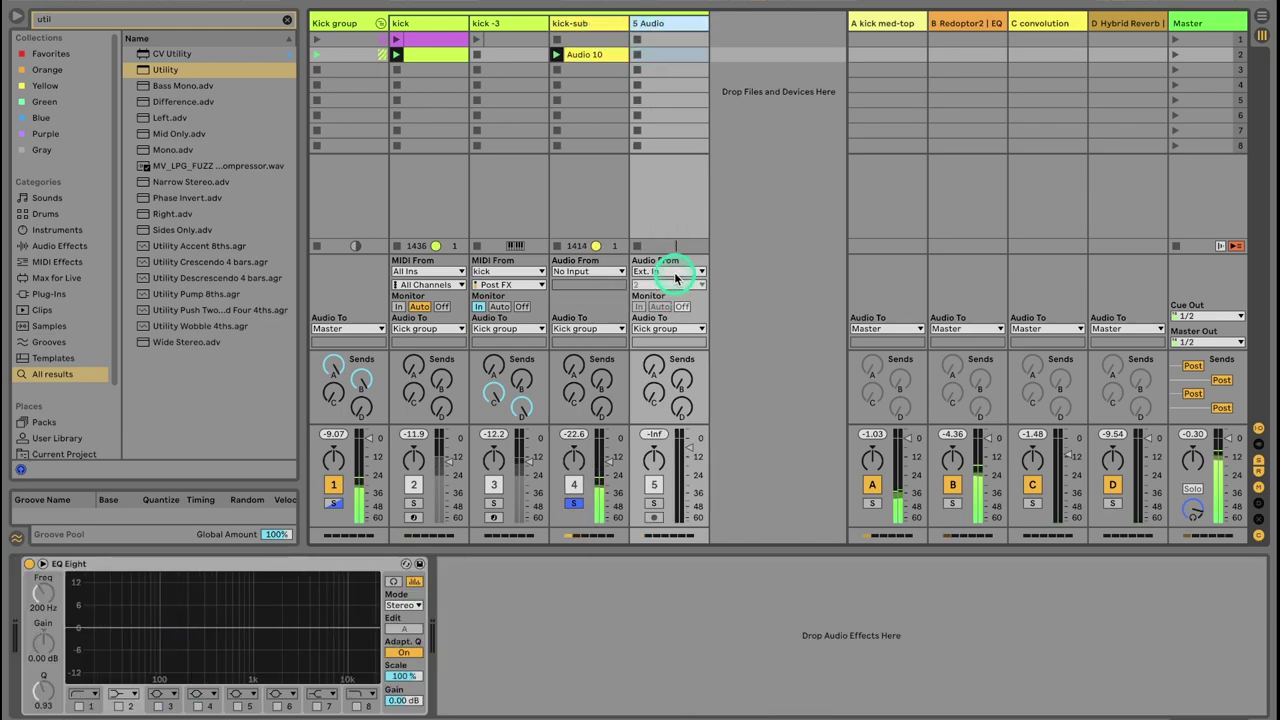
Step: Feed the new audio track from kick-sub Post FX with monitoring set to In, and solo it at a lower volume
click(680, 273)
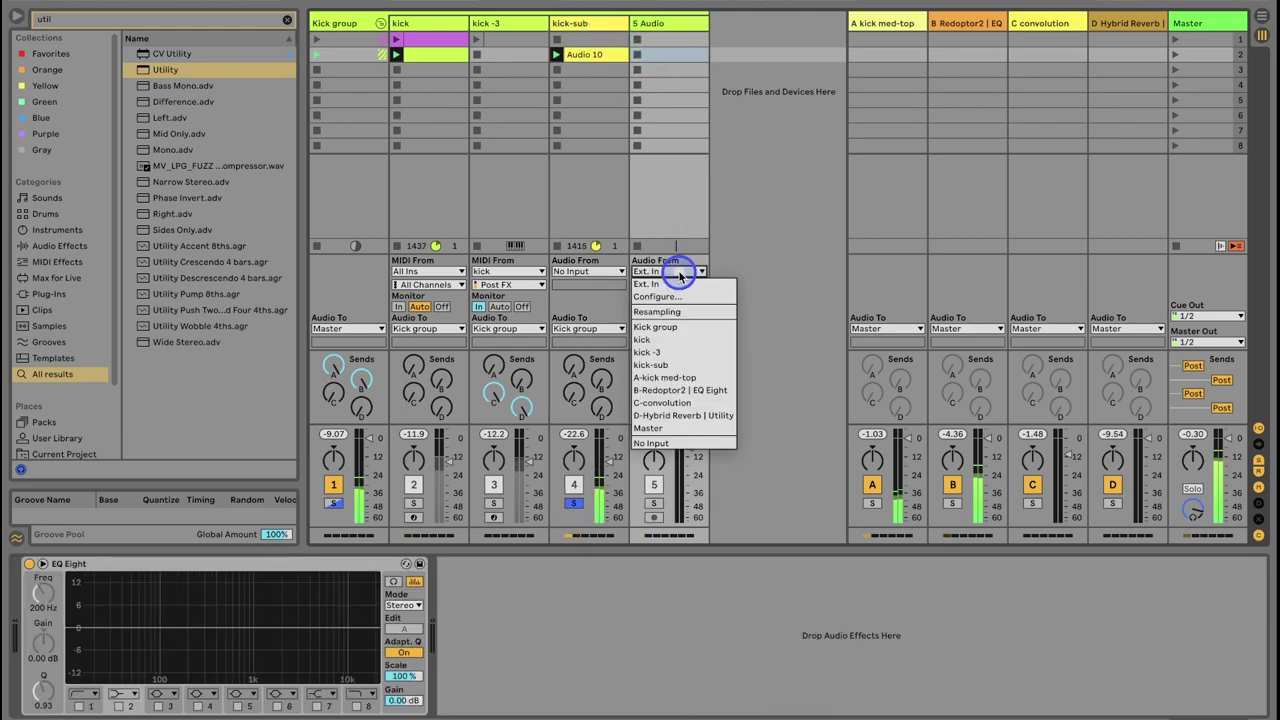
click(686, 364)
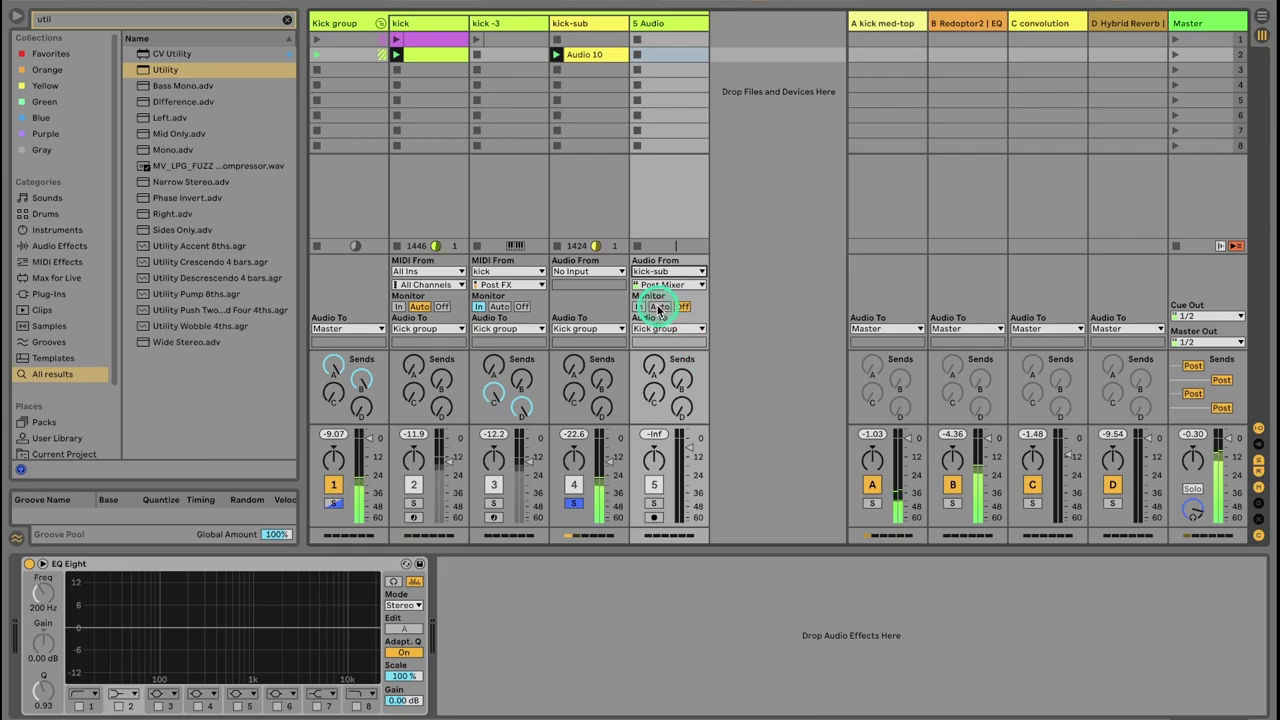
click(638, 307)
click(653, 503)
click(677, 286)
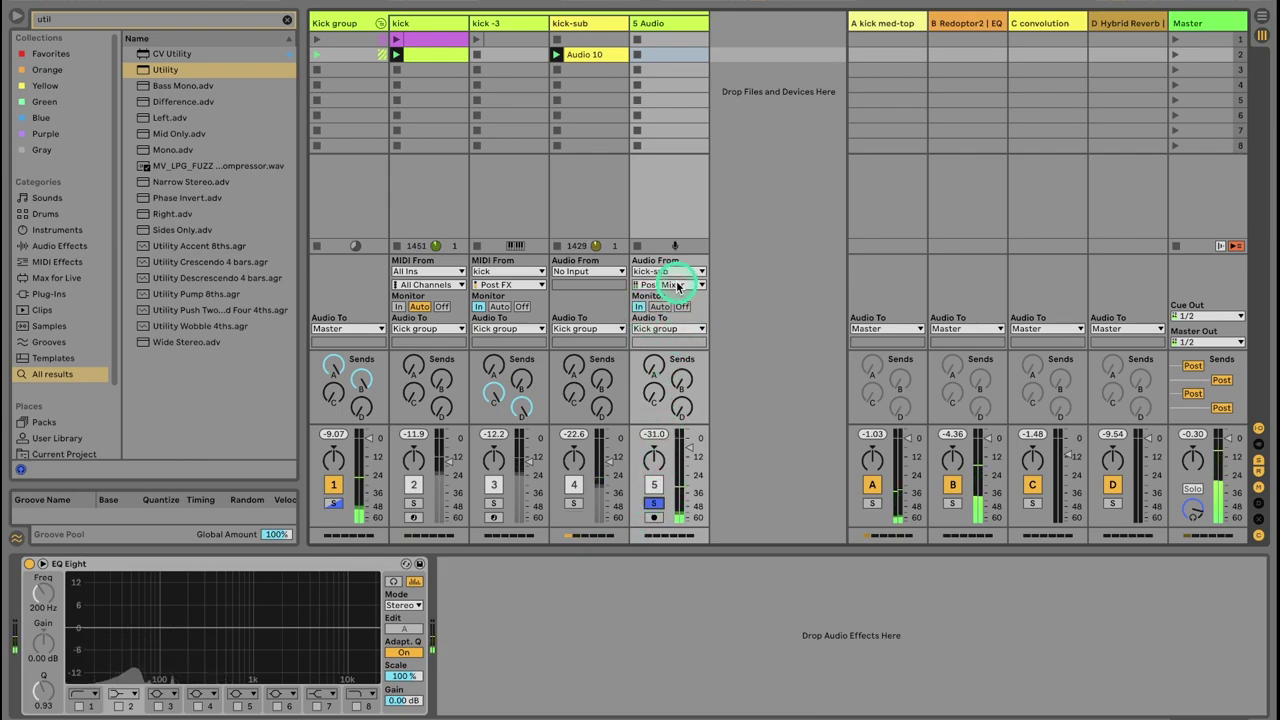
click(664, 285)
click(685, 453)
click(690, 450)
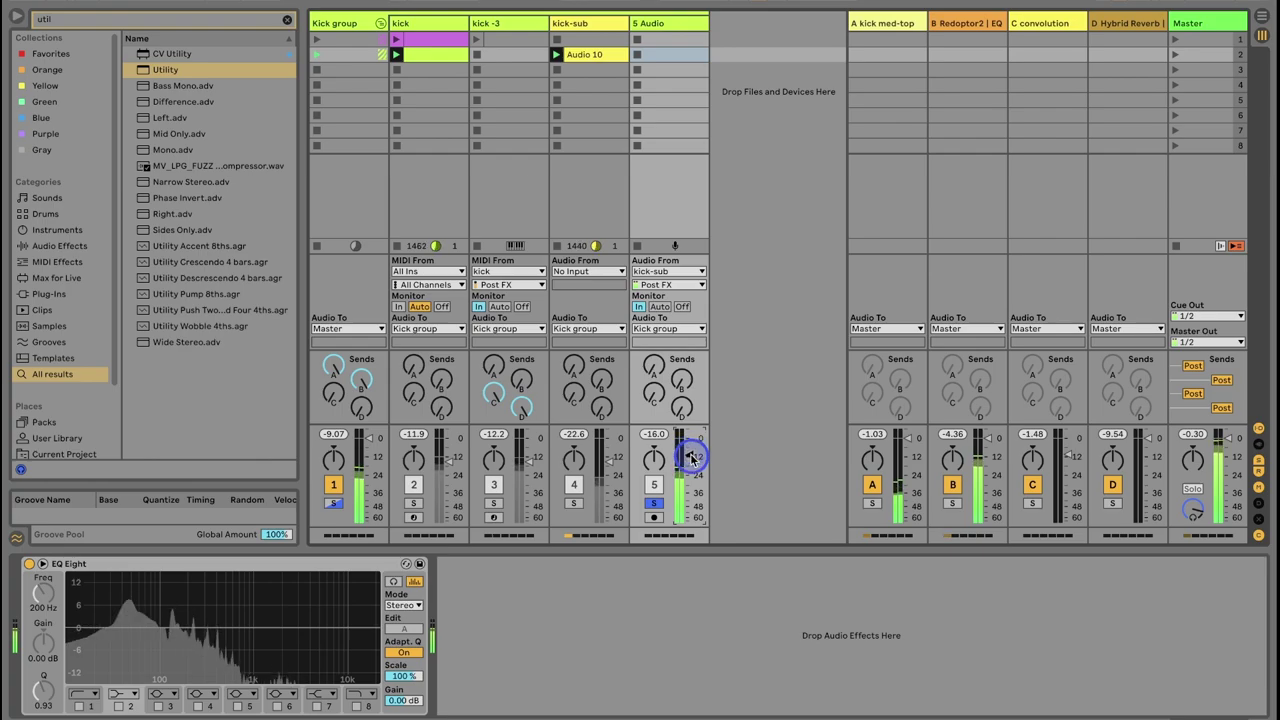
Step: Add Corpus after the EQ Eight on the new audio track, set it to 100% Dry/Wet and adjust its Gain
key(super+f)
text(c)
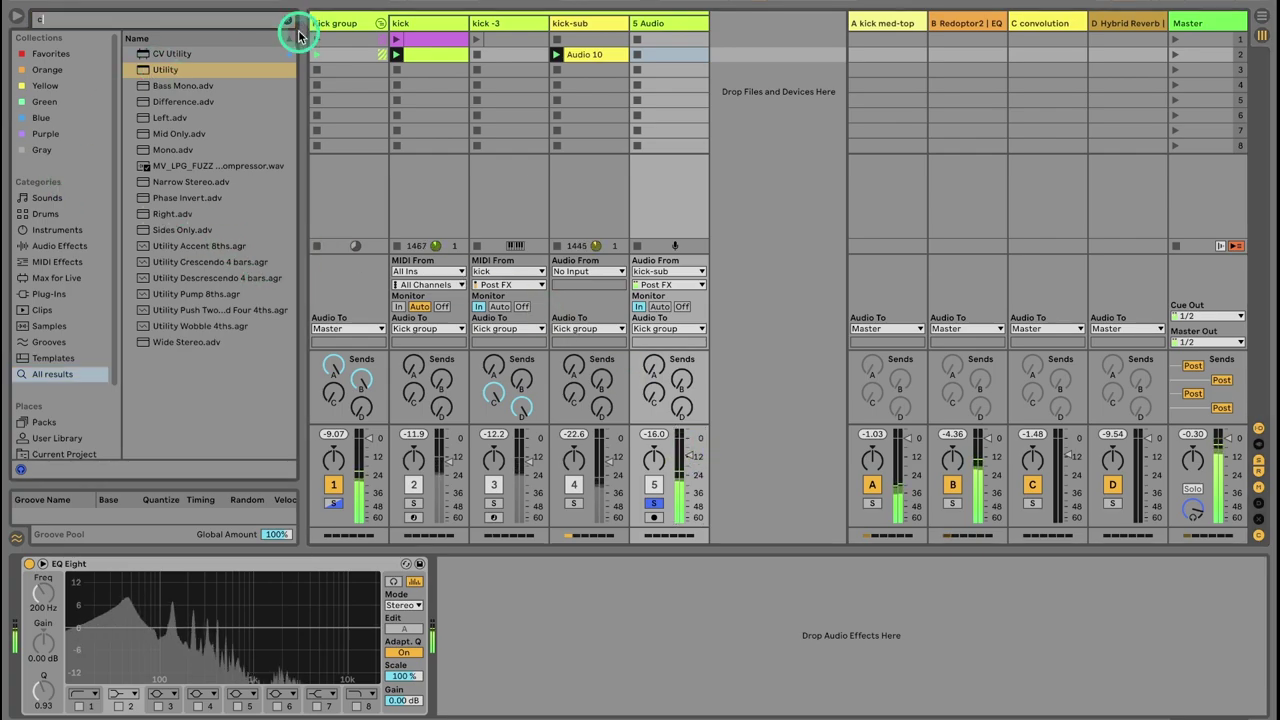
text(orp)
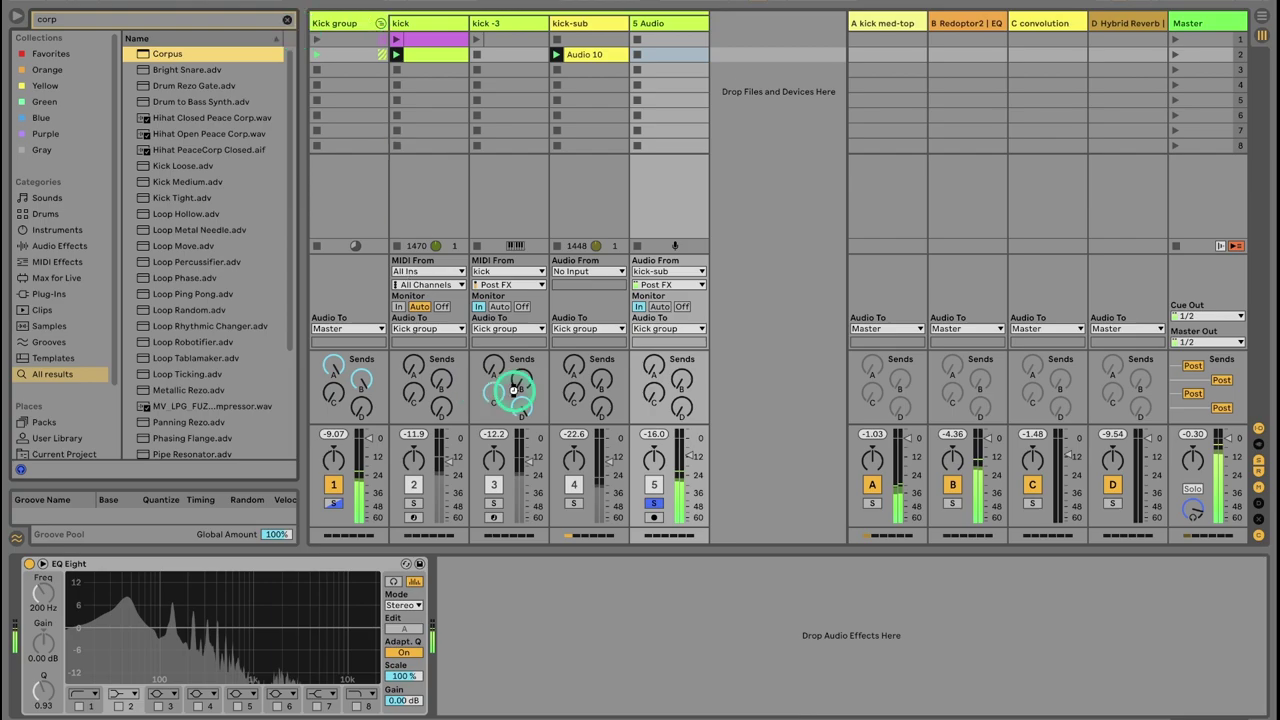
key(Return)
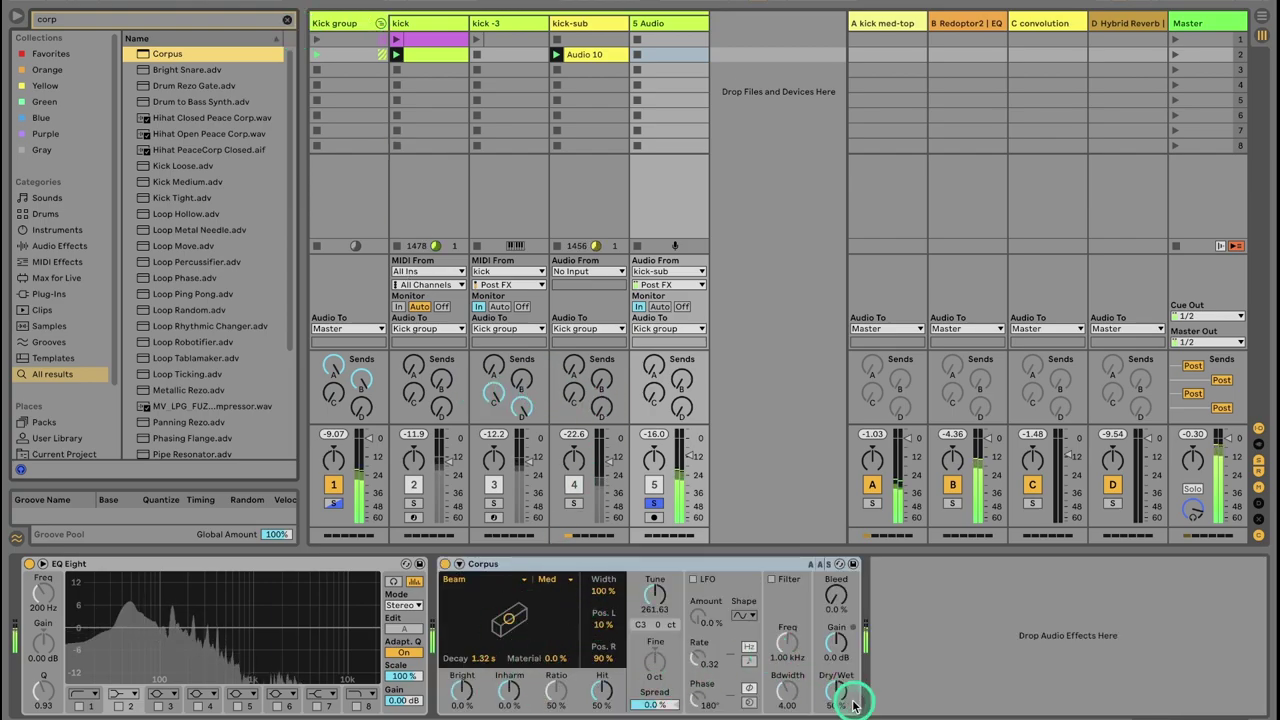
drag(836, 692, 838, 640)
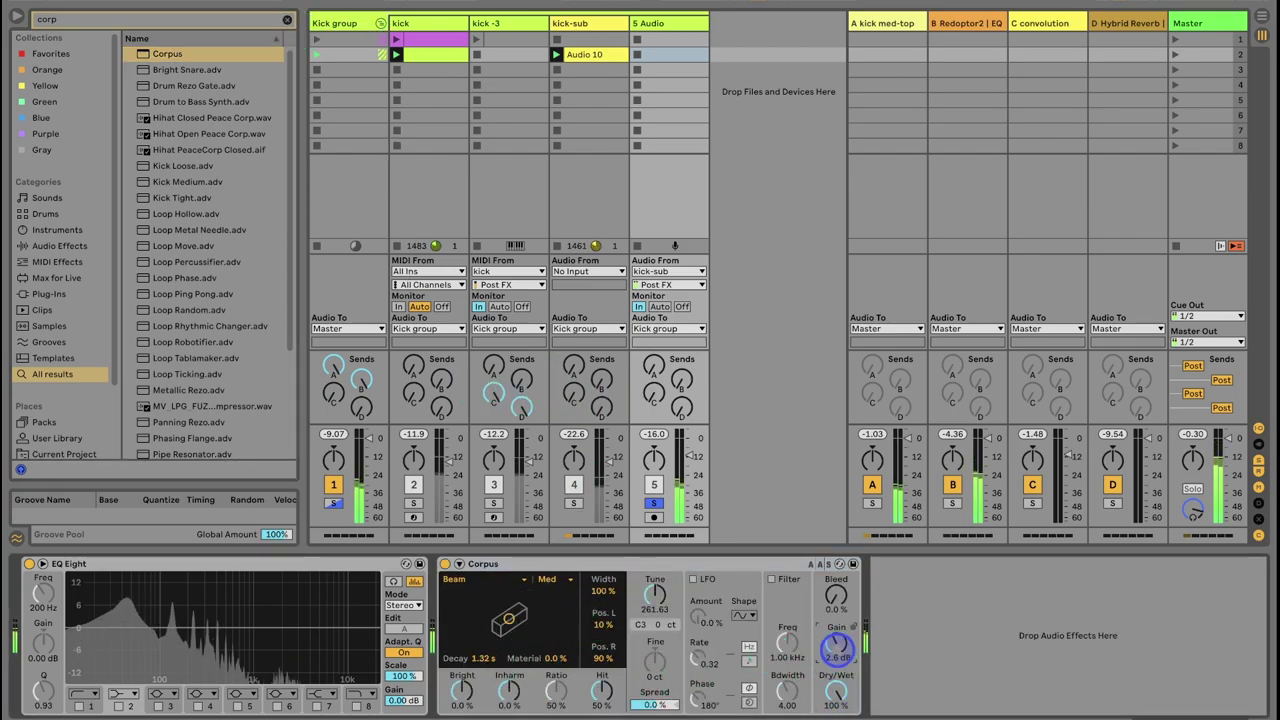
Step: Set Corpus's Tune to 44 and fine-tune its output Gain
click(651, 599)
text(4)
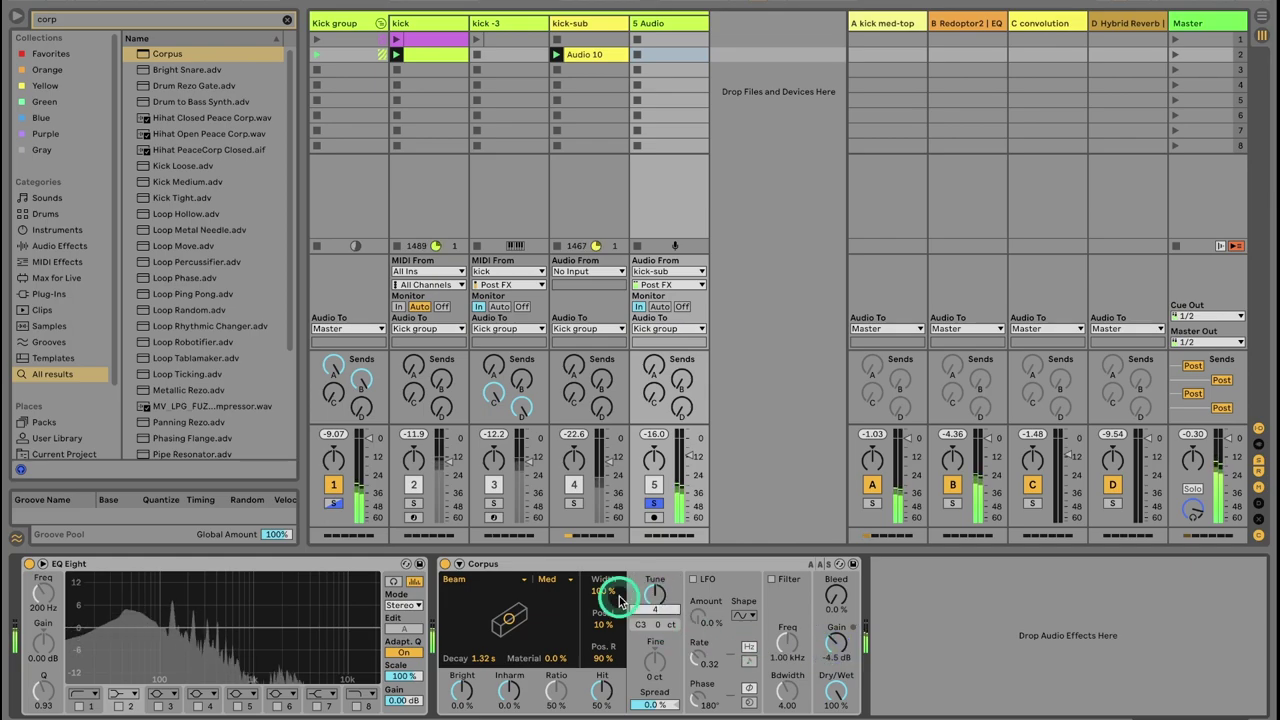
text(4)
key(Return)
drag(834, 643, 834, 646)
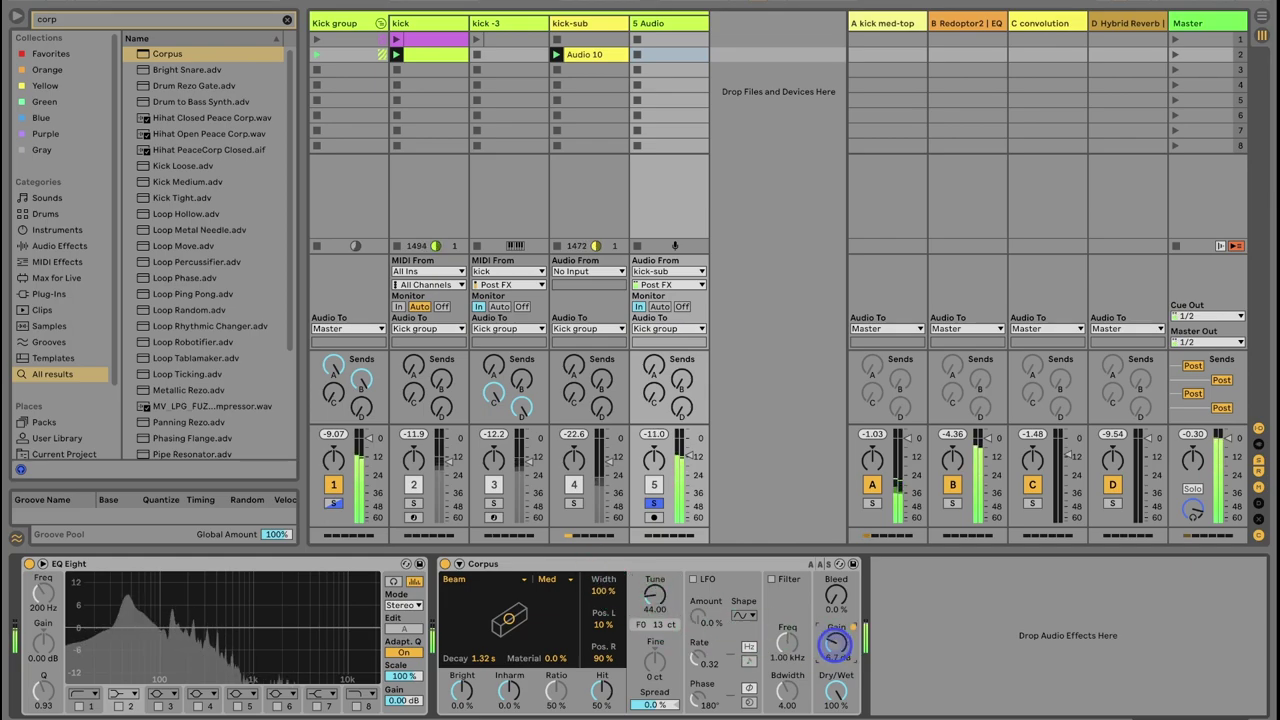
click(836, 648)
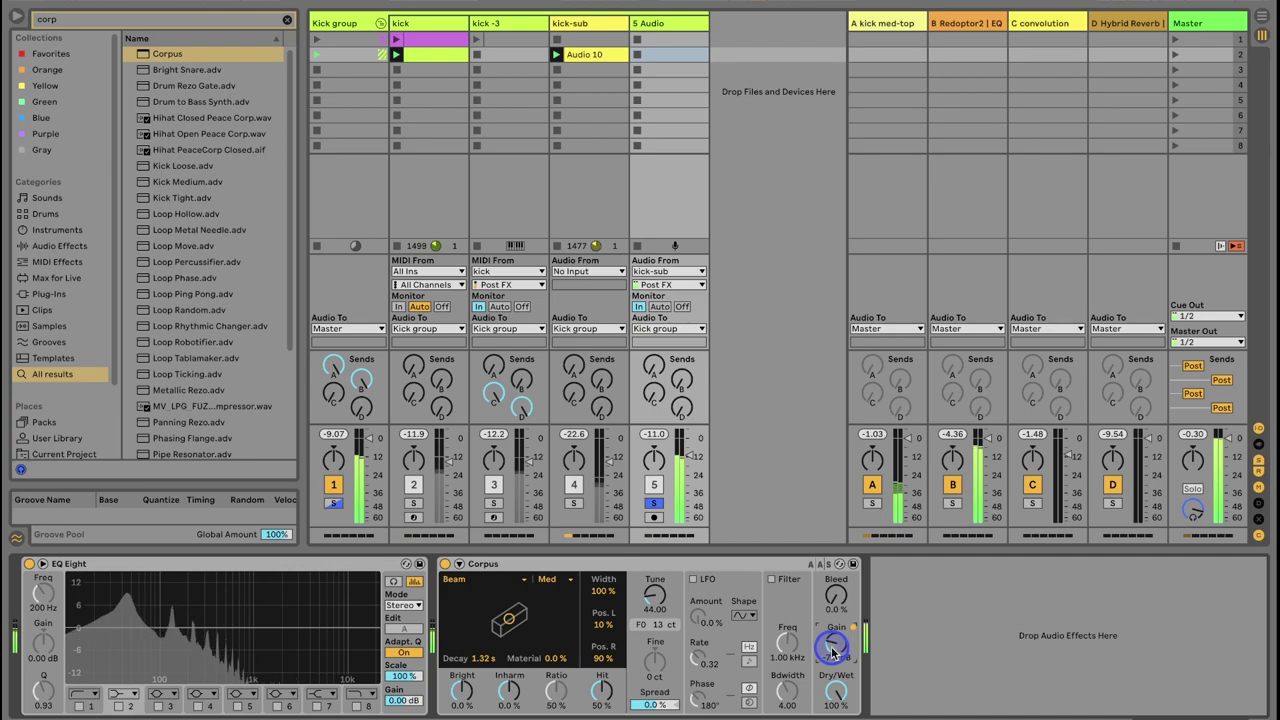
Step: Try a higher Corpus Tune, return it to 44, then audition the resonator types and choose Marimba
drag(659, 605, 638, 640)
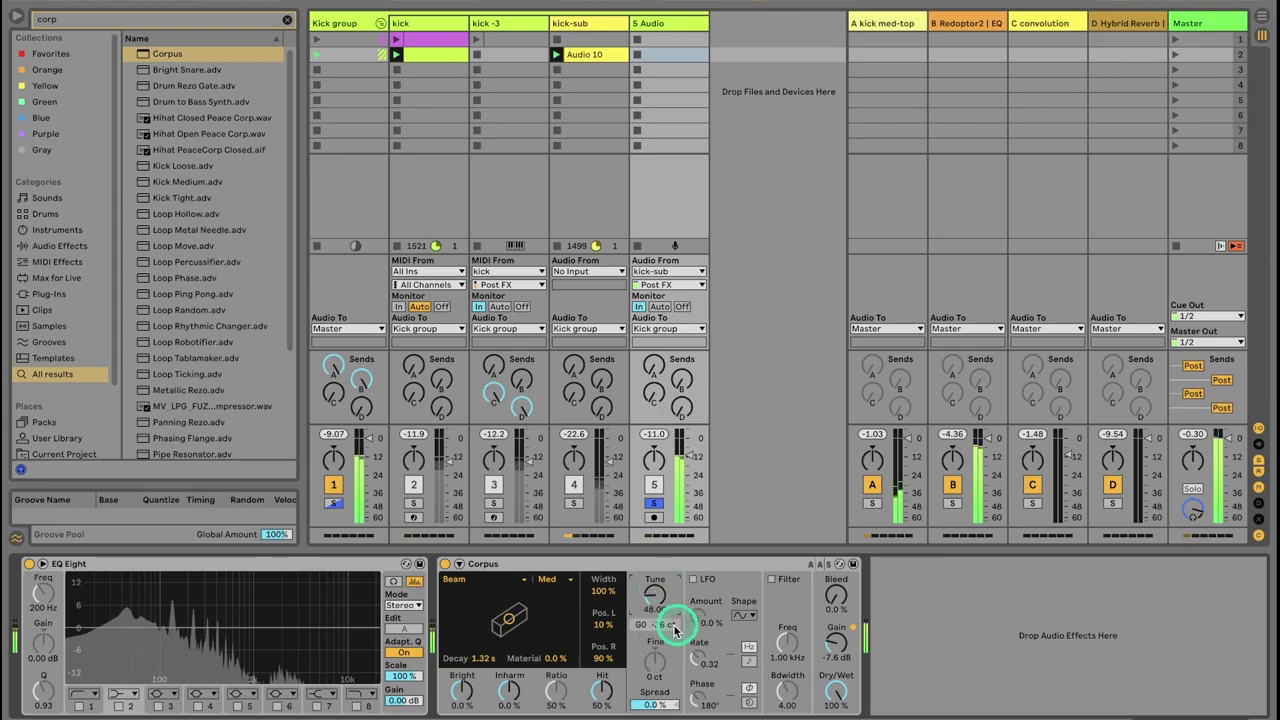
click(488, 578)
click(485, 580)
key(Escape)
click(485, 580)
key(Down)
key(Return)
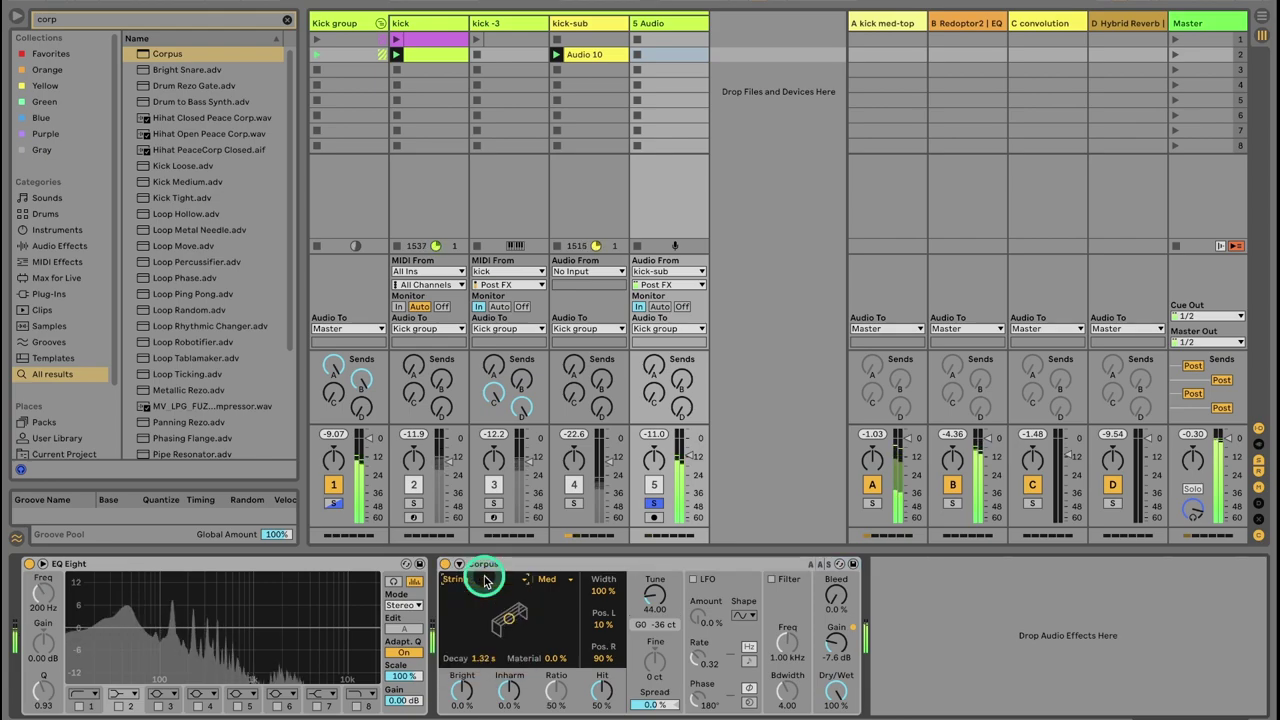
key(Down)
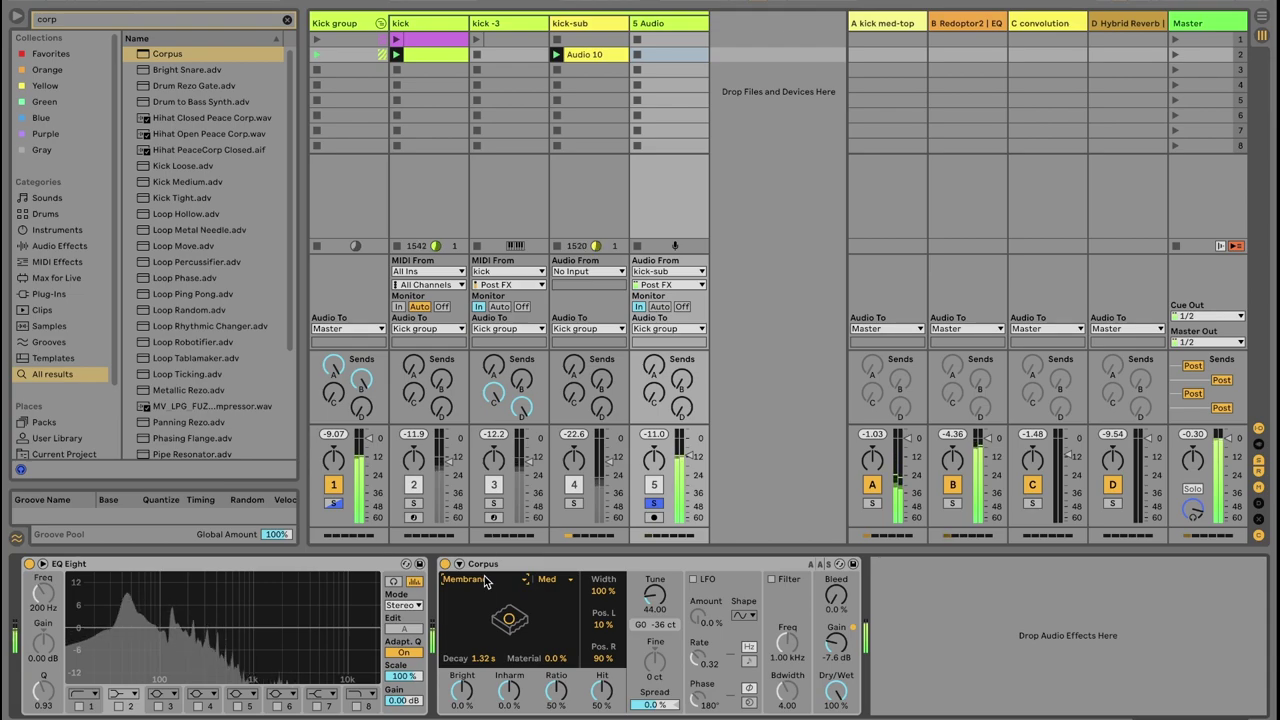
key(Down)
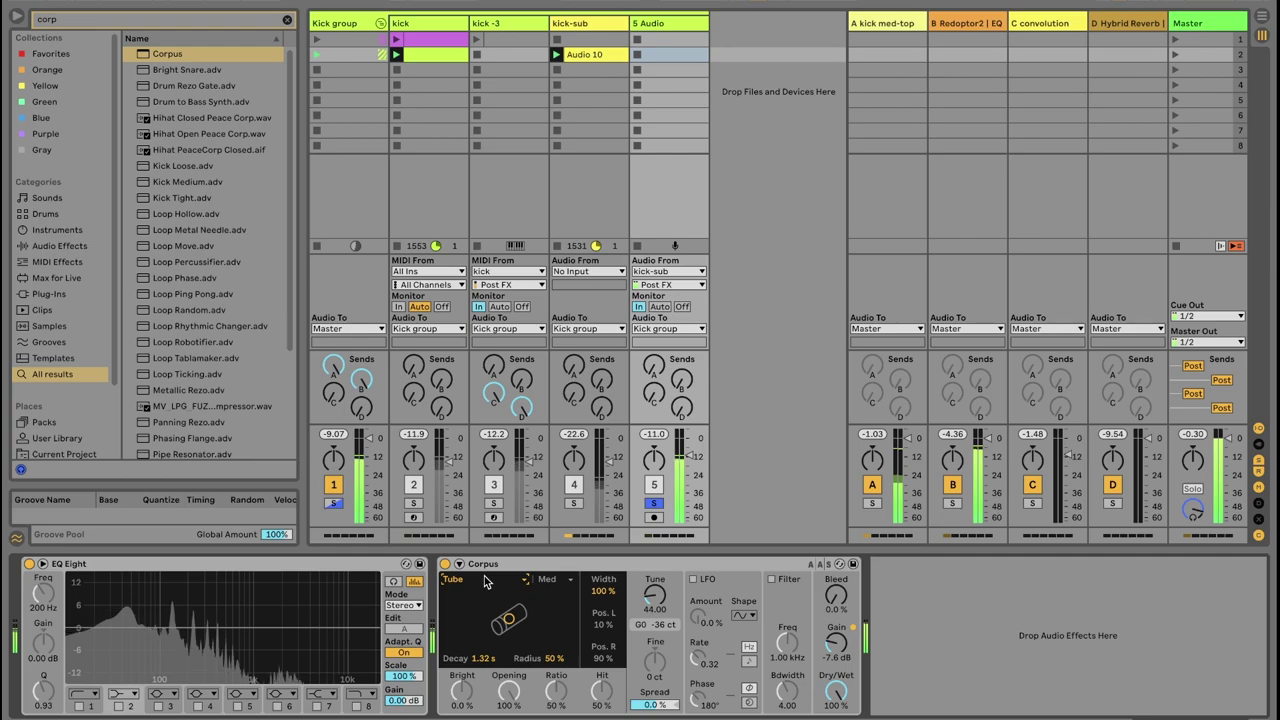
key(Up)
key(Up)
key(Up)
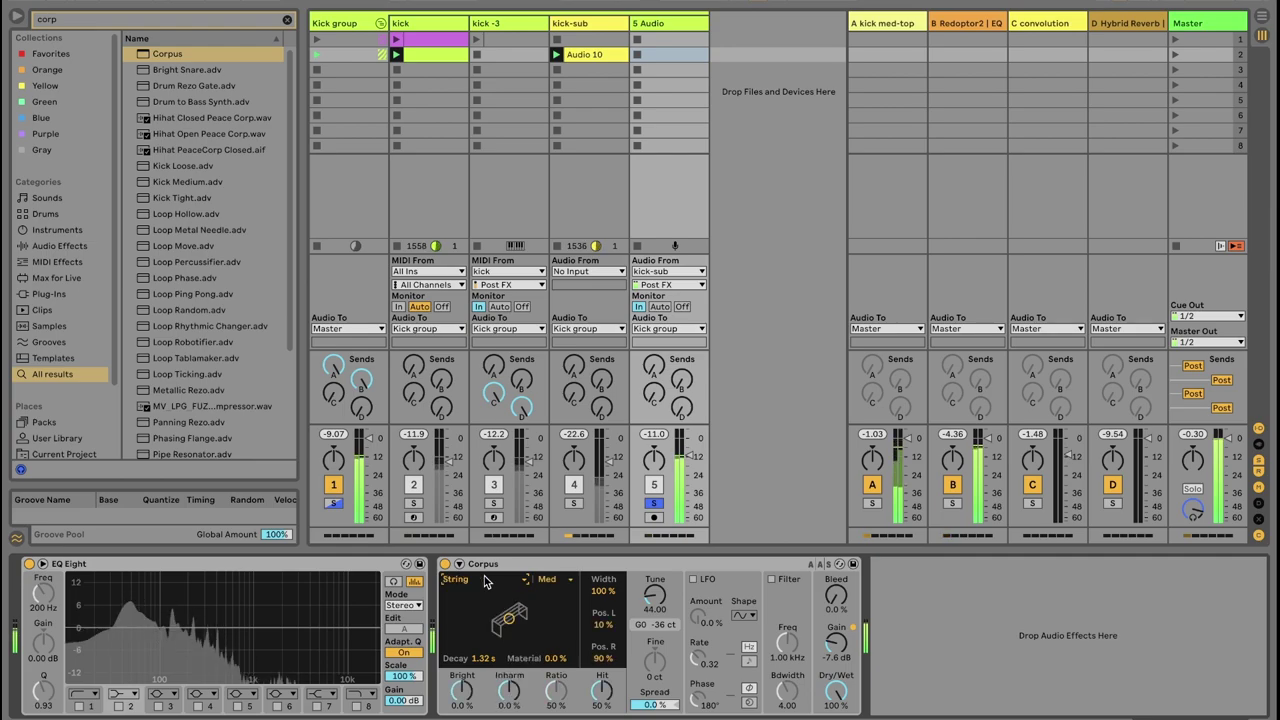
key(Down)
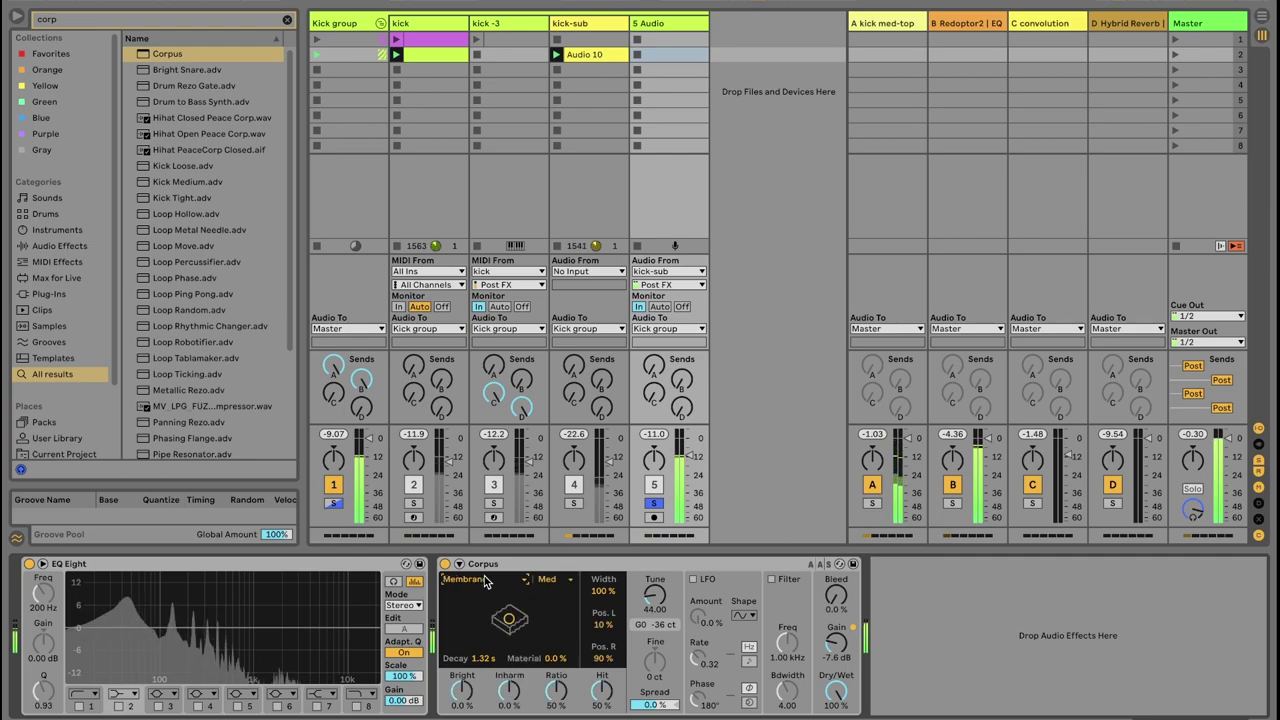
key(Up)
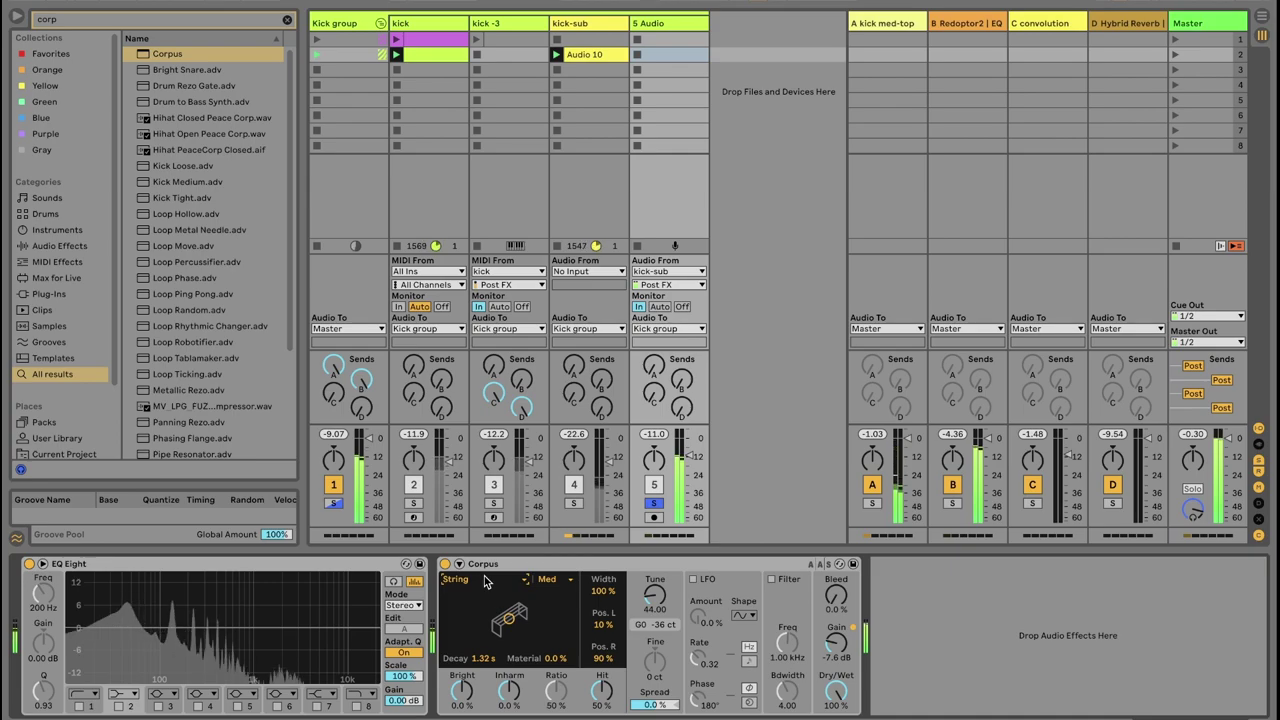
Step: Set Corpus's quality to Eco, Width to 0%, Material to -34% and Decay to 753 ms
click(550, 579)
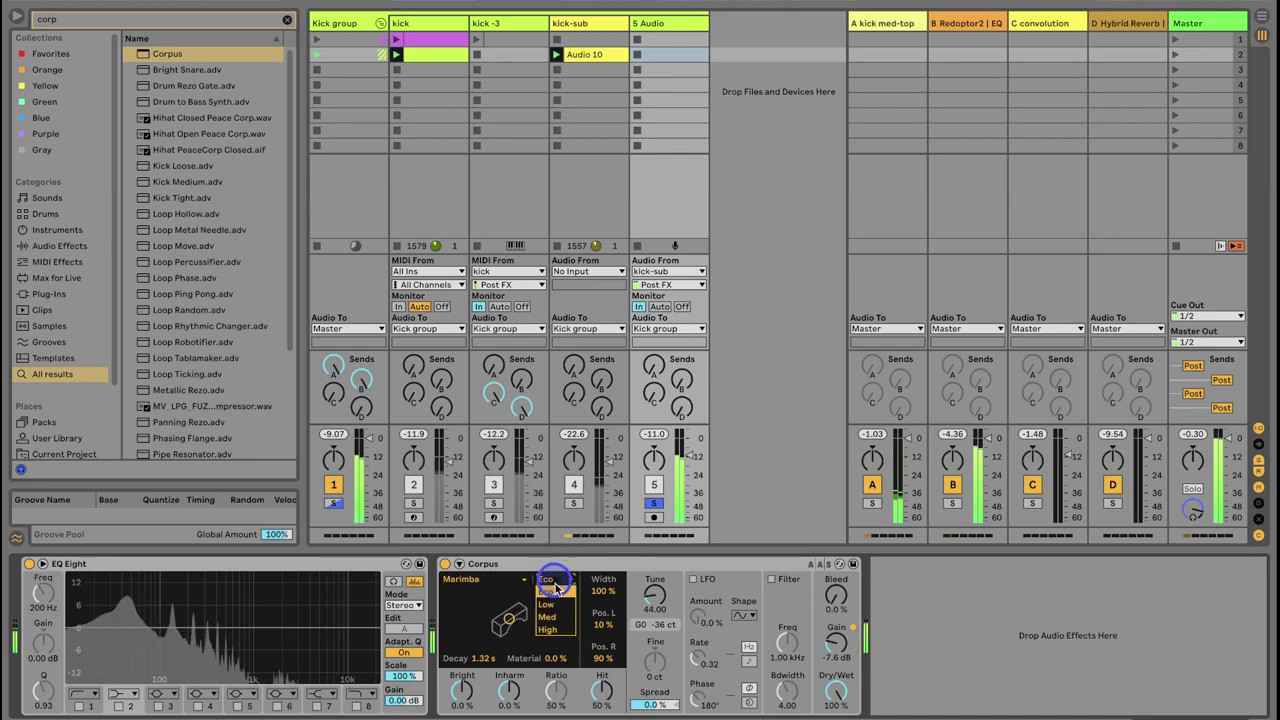
click(550, 591)
drag(627, 607, 604, 591)
drag(540, 651, 483, 659)
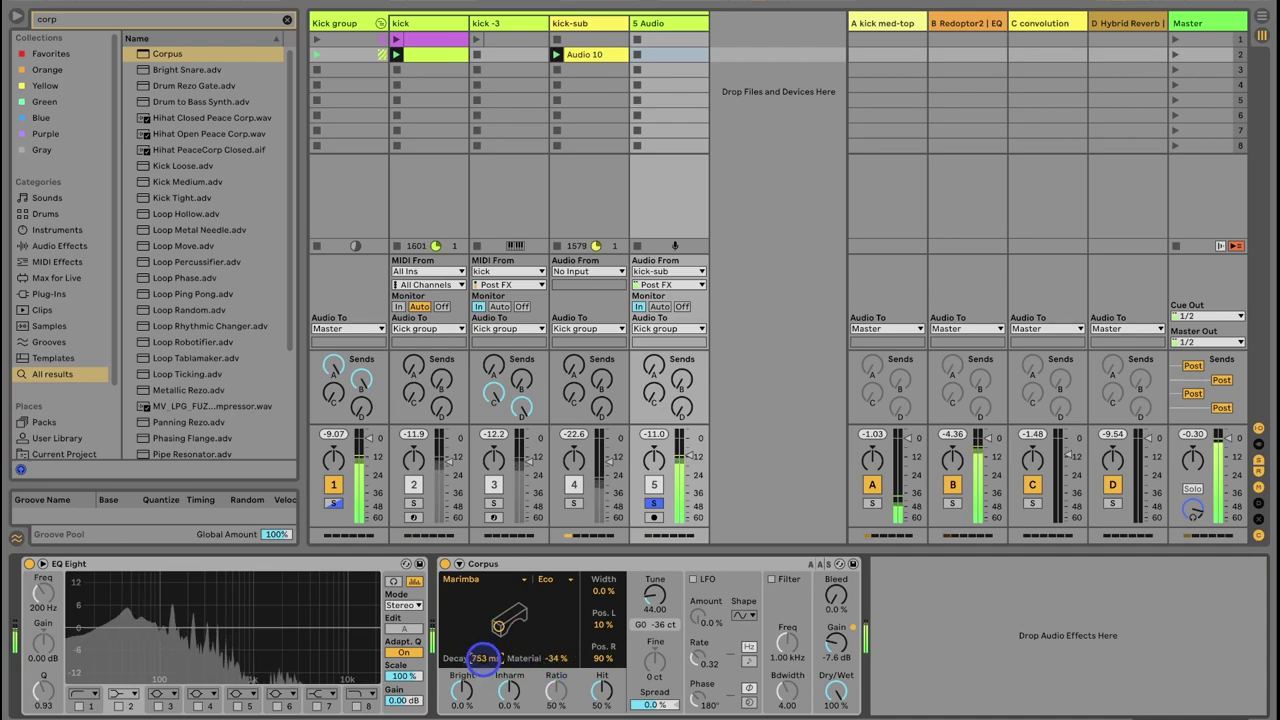
Step: Deactivate kick-sub, unsolo the Corpus track and switch it off and on to compare it within the kick group
click(574, 485)
click(653, 510)
click(656, 487)
click(657, 503)
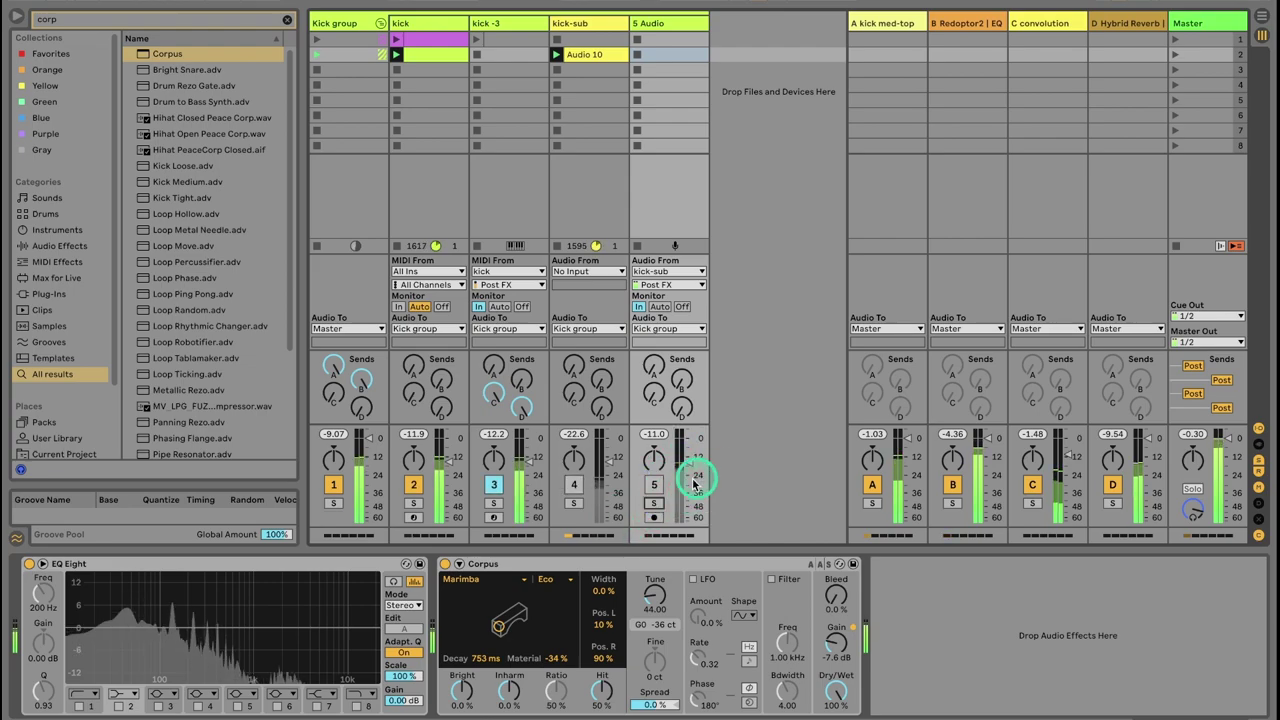
click(655, 487)
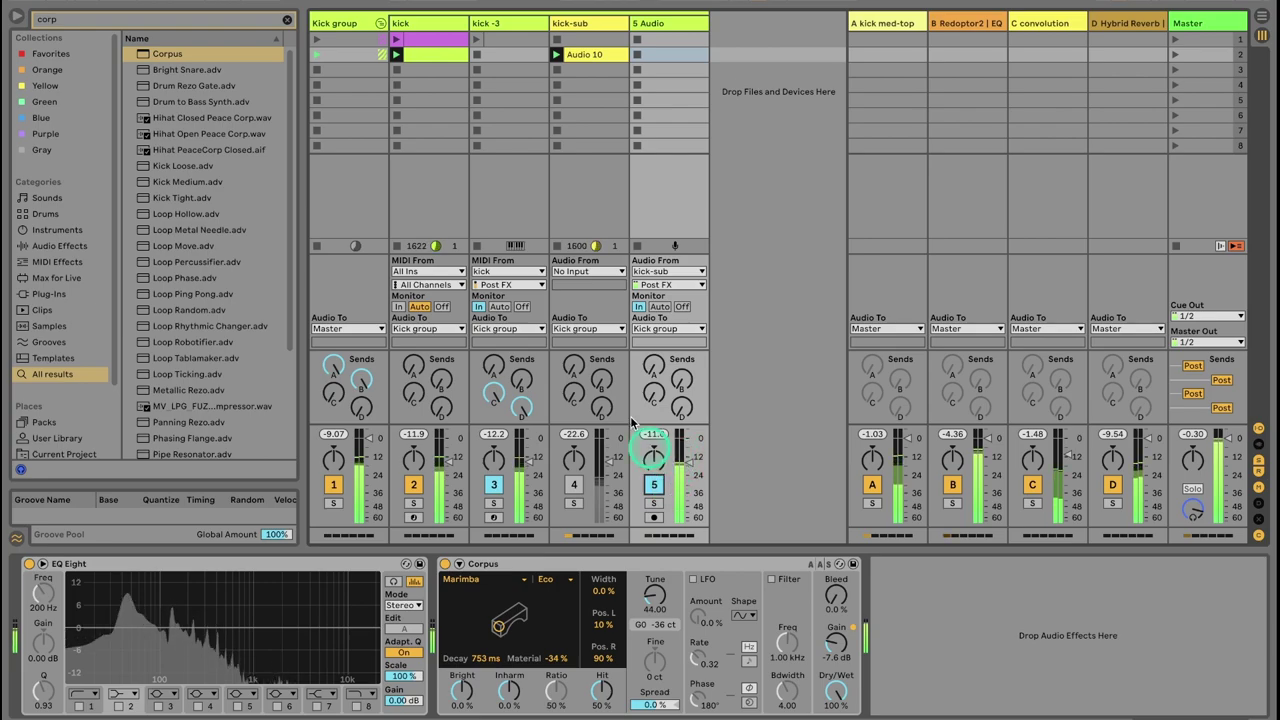
Step: Copy kick-sub's sidechain Compressor to the end of the Corpus track's chain, adjust that track's volume and reactivate kick-sub
click(595, 40)
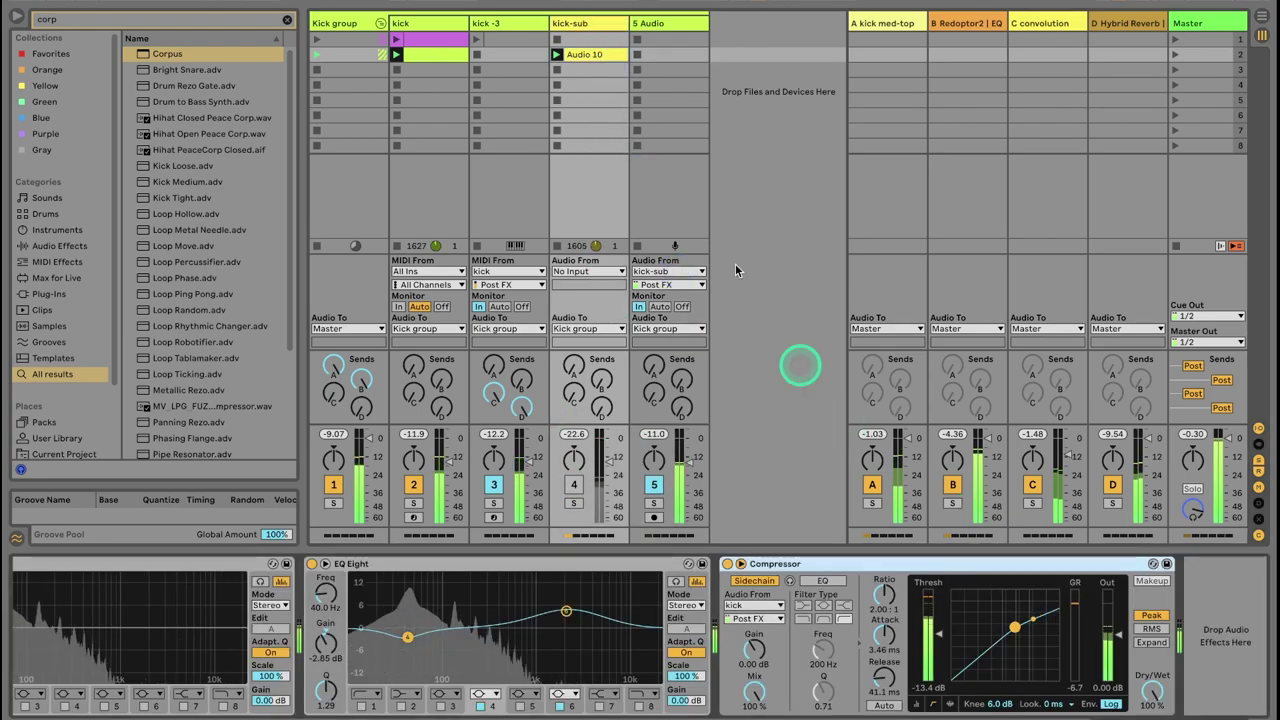
click(664, 30)
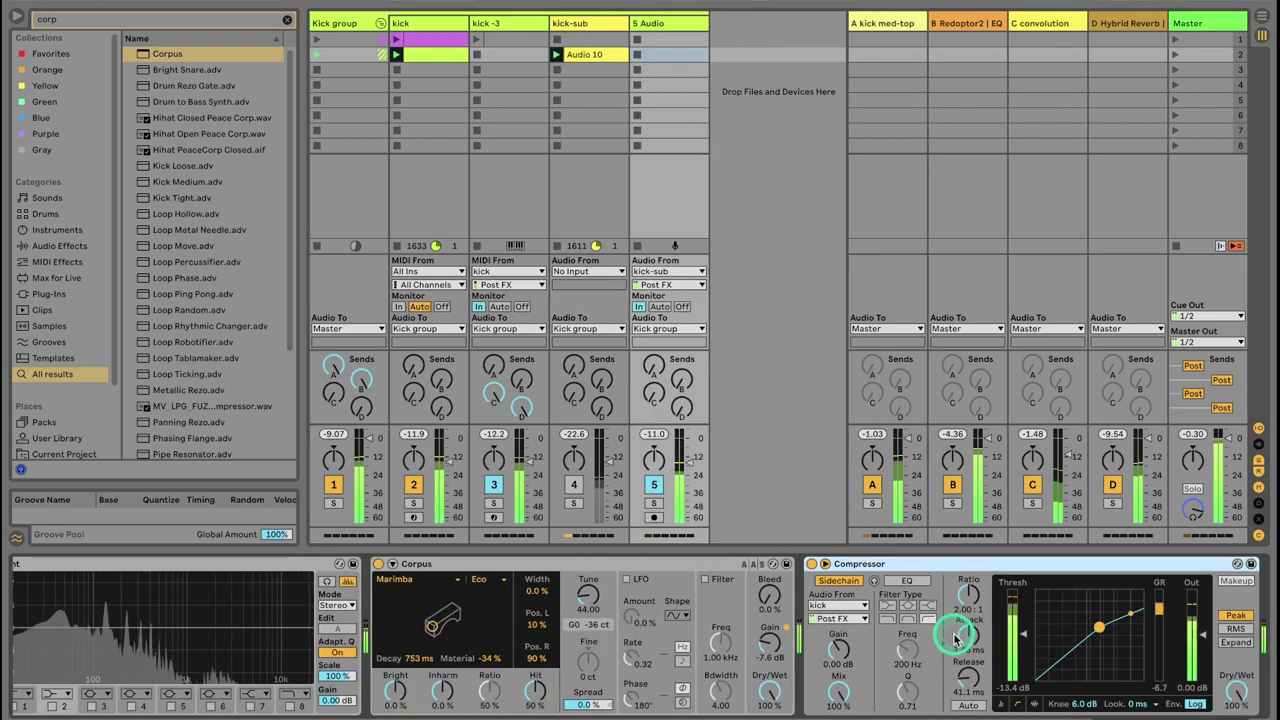
drag(691, 463, 691, 459)
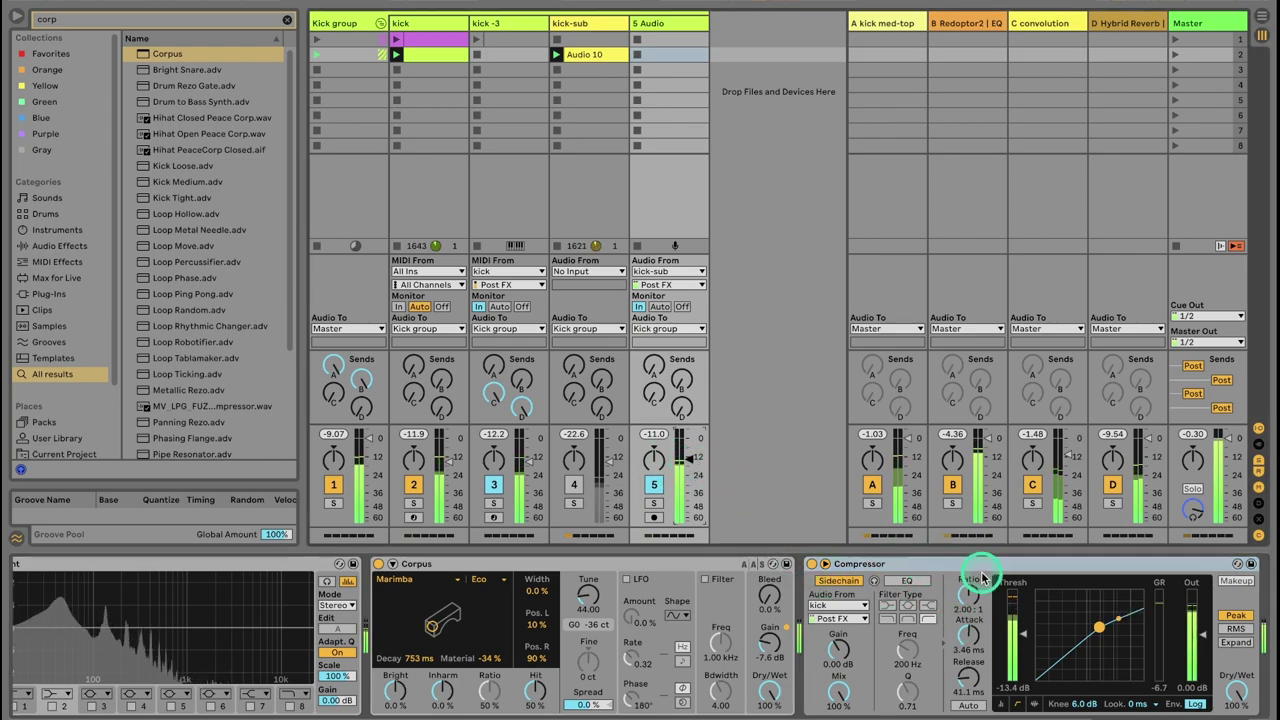
click(573, 485)
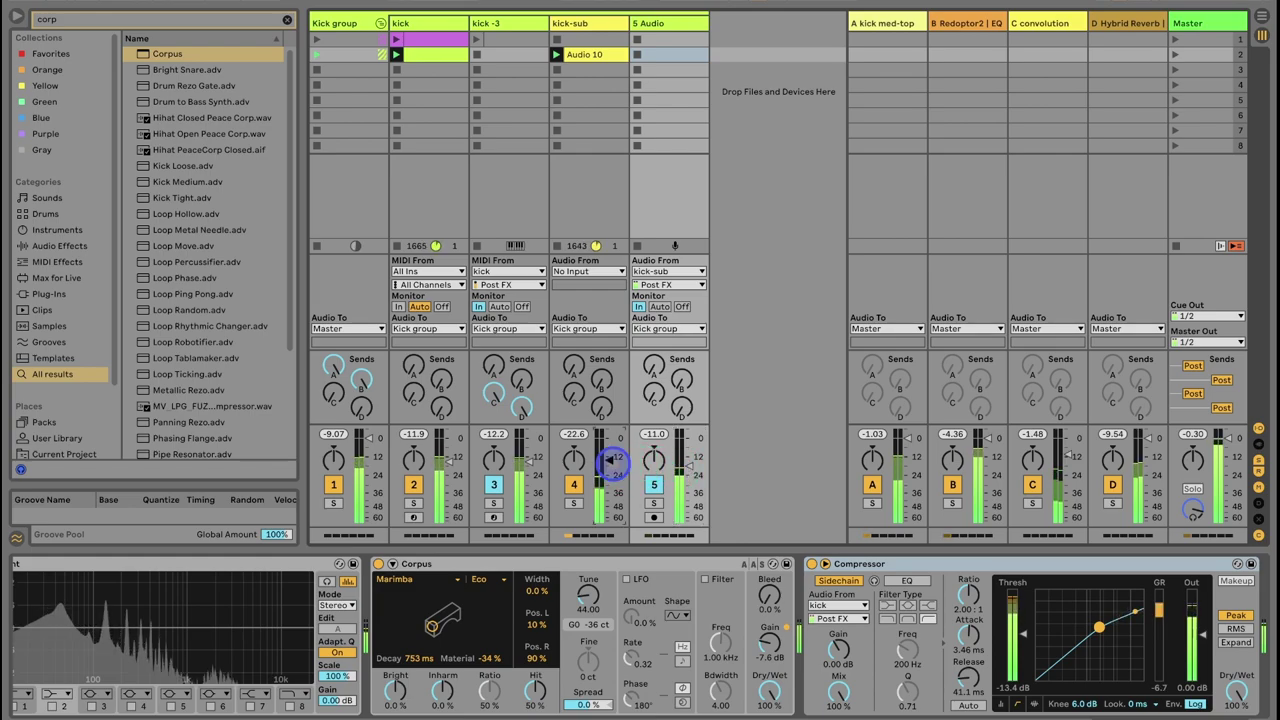
Step: Solo the hybrid reverb, convolution, Redoptor2 and kick med-top returns in turn to hear each one, and clear the solo
click(1115, 503)
click(1033, 504)
click(954, 502)
click(873, 504)
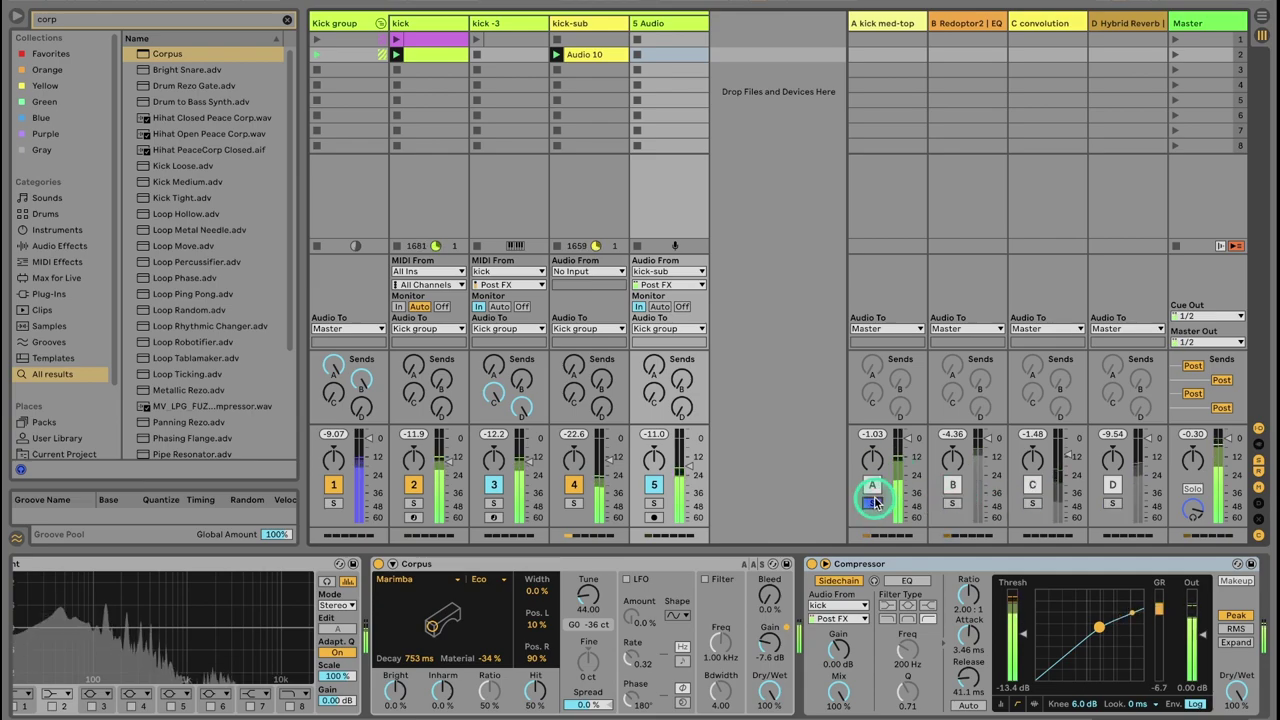
click(874, 503)
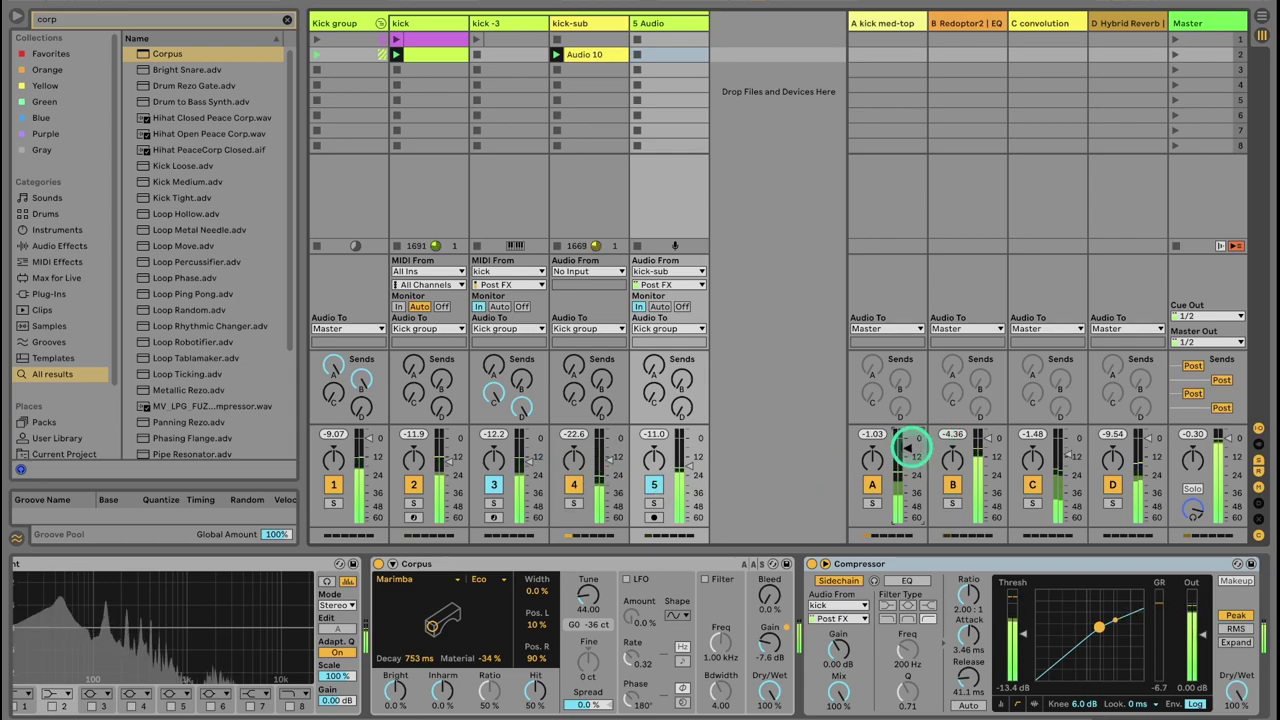
Step: Switch the kick -3 layer off and on to compare, and show the Master track's Limiter and Spectrum
click(493, 485)
click(493, 485)
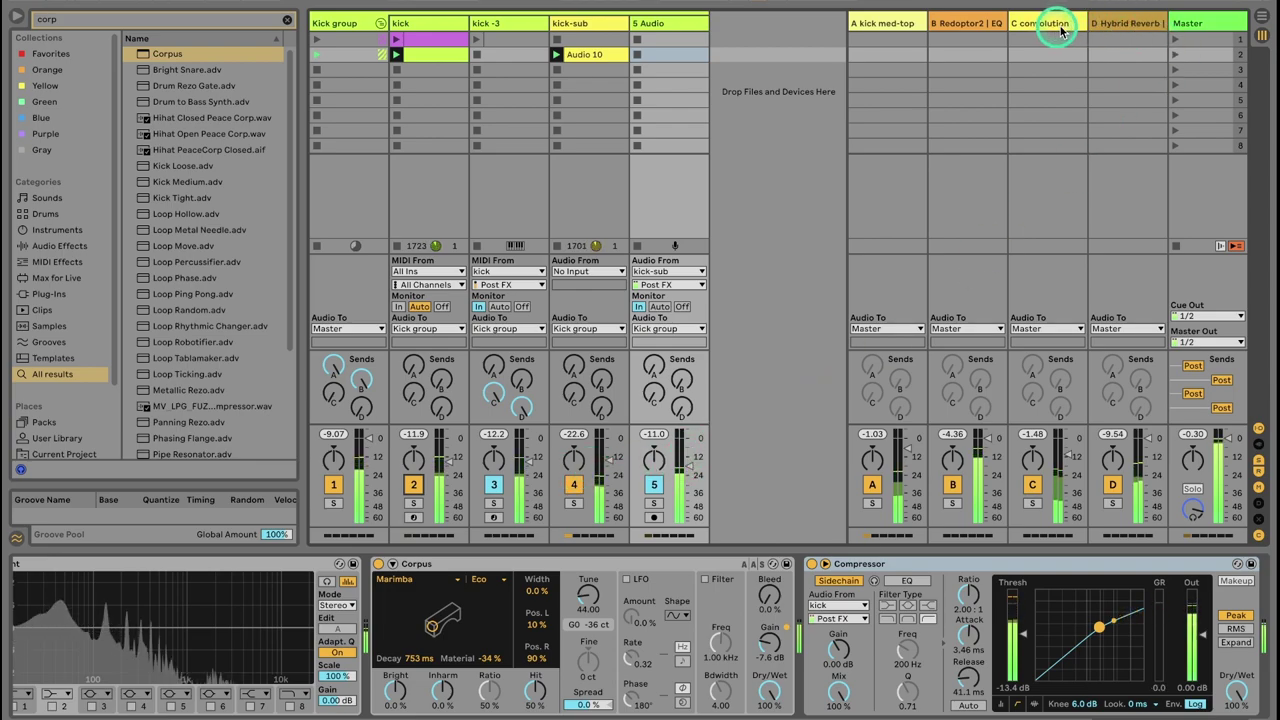
click(1205, 22)
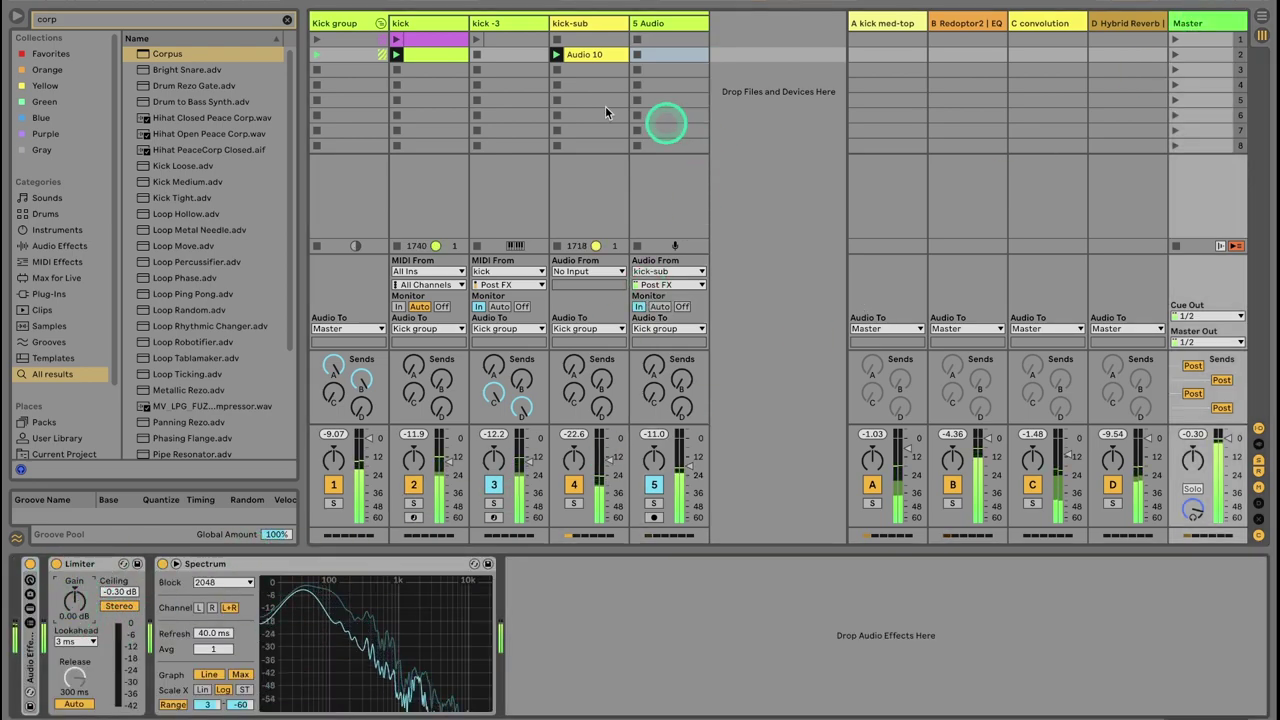
Step: Clear the browser search, insert a return track after the Redoptor2 return and name it "dirt"
click(330, 15)
click(287, 19)
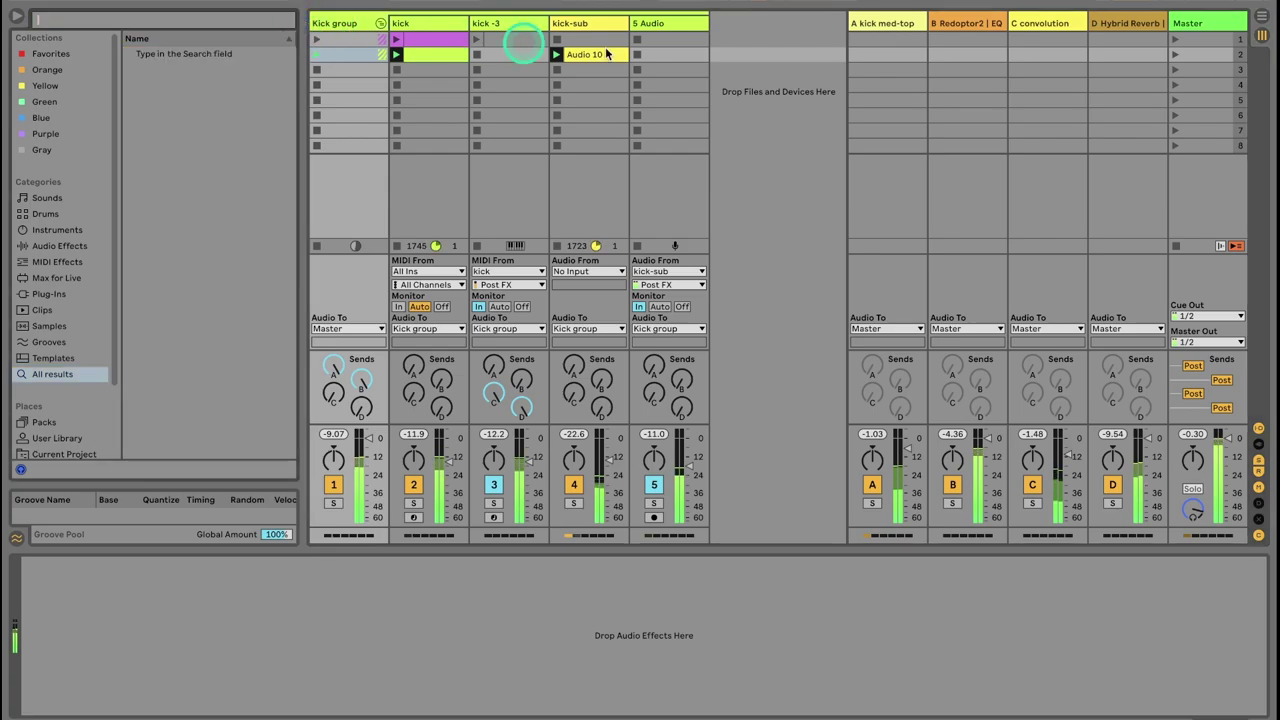
click(953, 25)
key(super+alt+t)
click(966, 25)
key(super+r)
text(dirt)
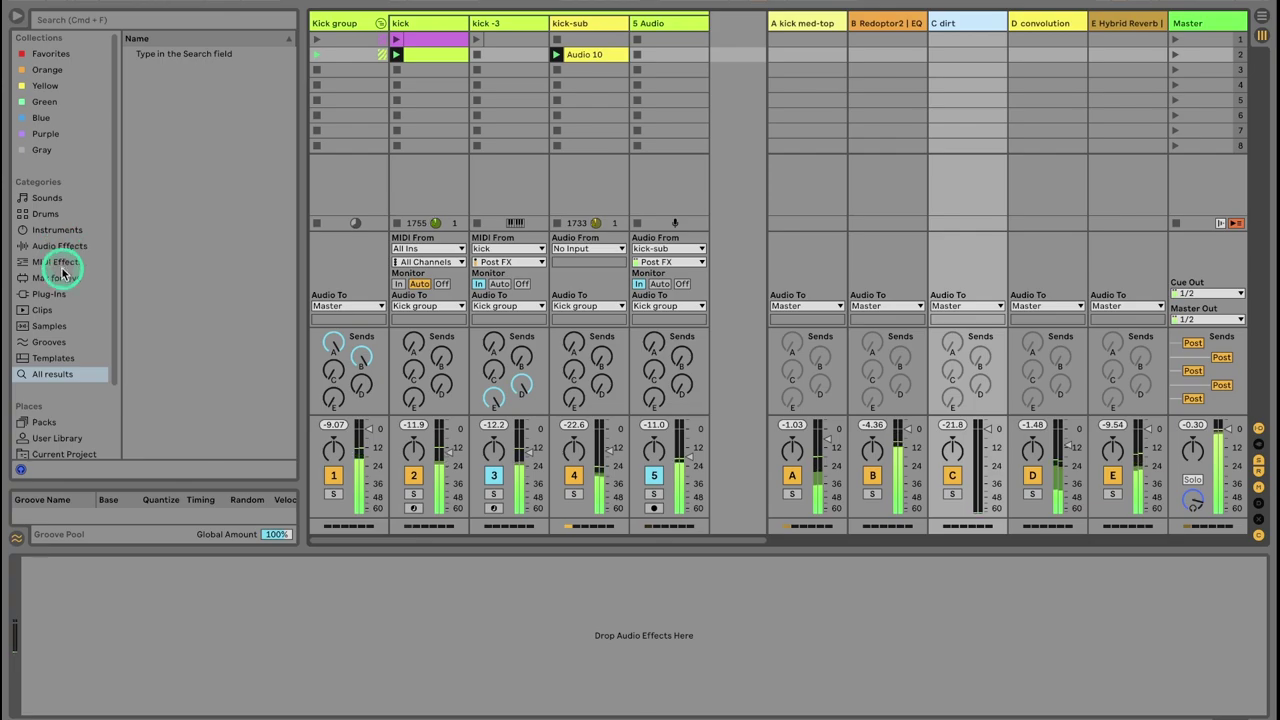
Step: Load the Devastor2 plug-in from the 03 Drive Amp Saturator folder onto the dirt return and open its interface
click(62, 246)
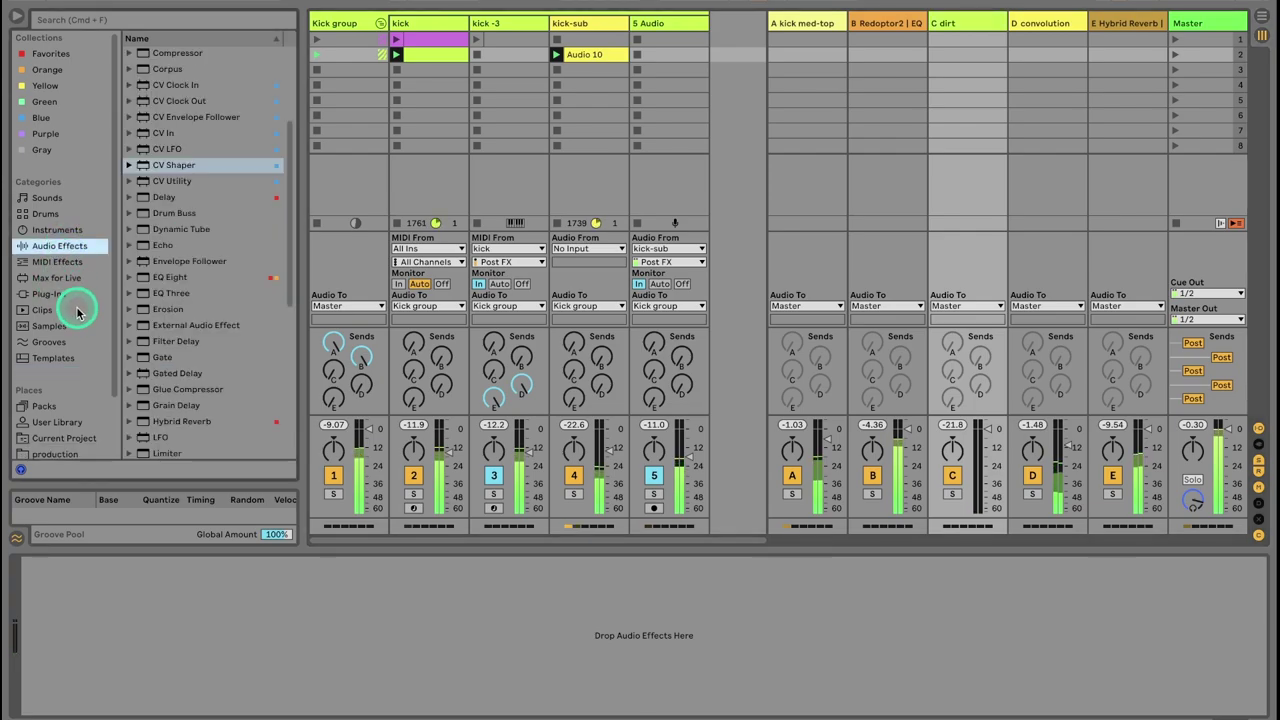
click(58, 294)
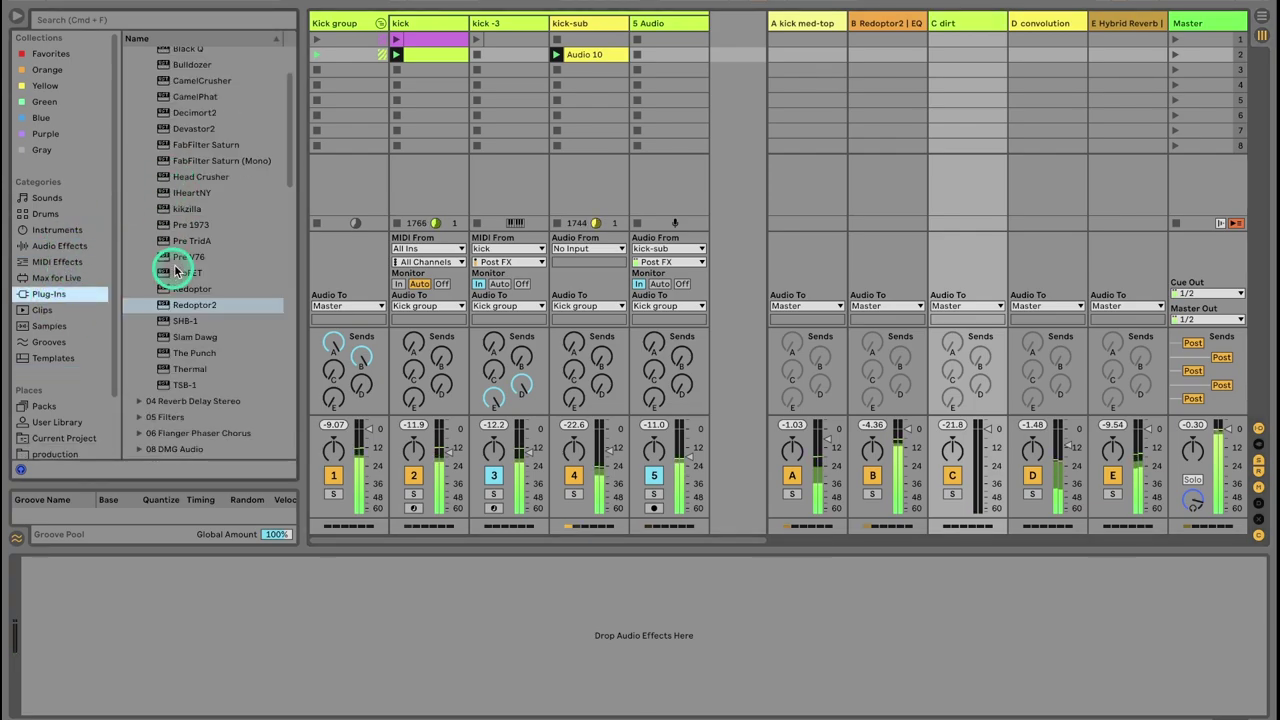
scroll(224, 310, up, 3)
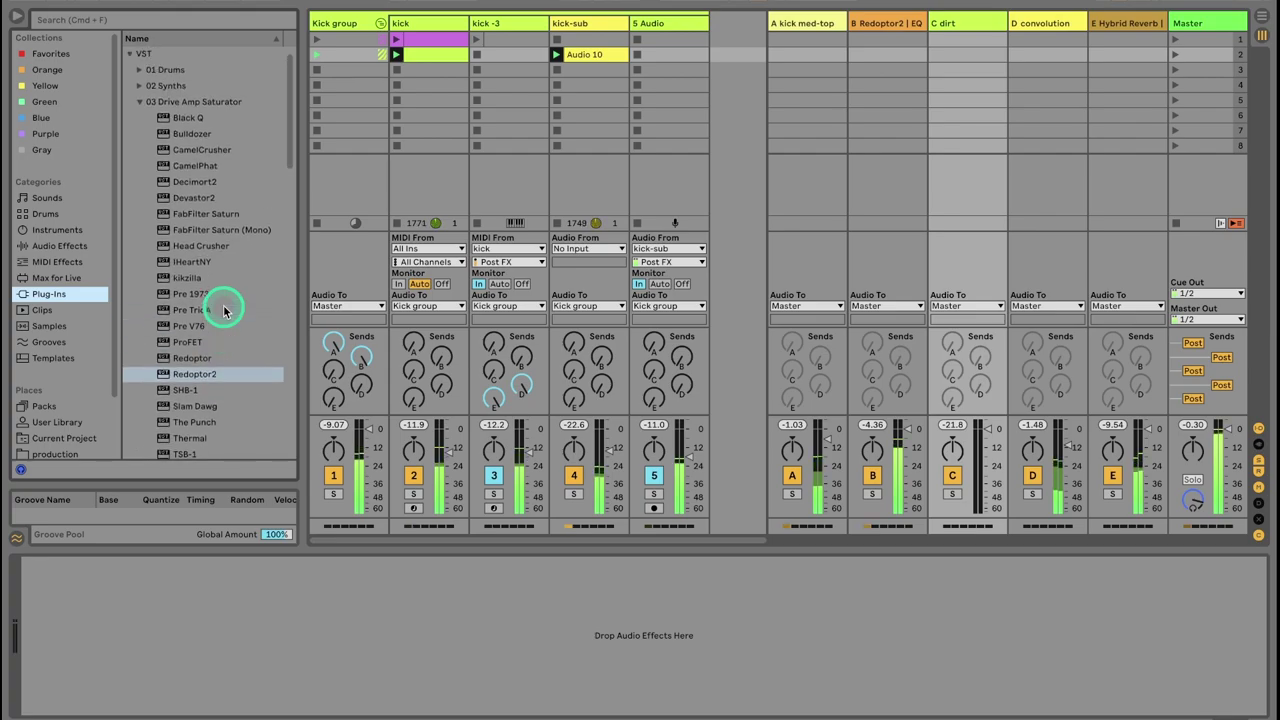
double_click(190, 213)
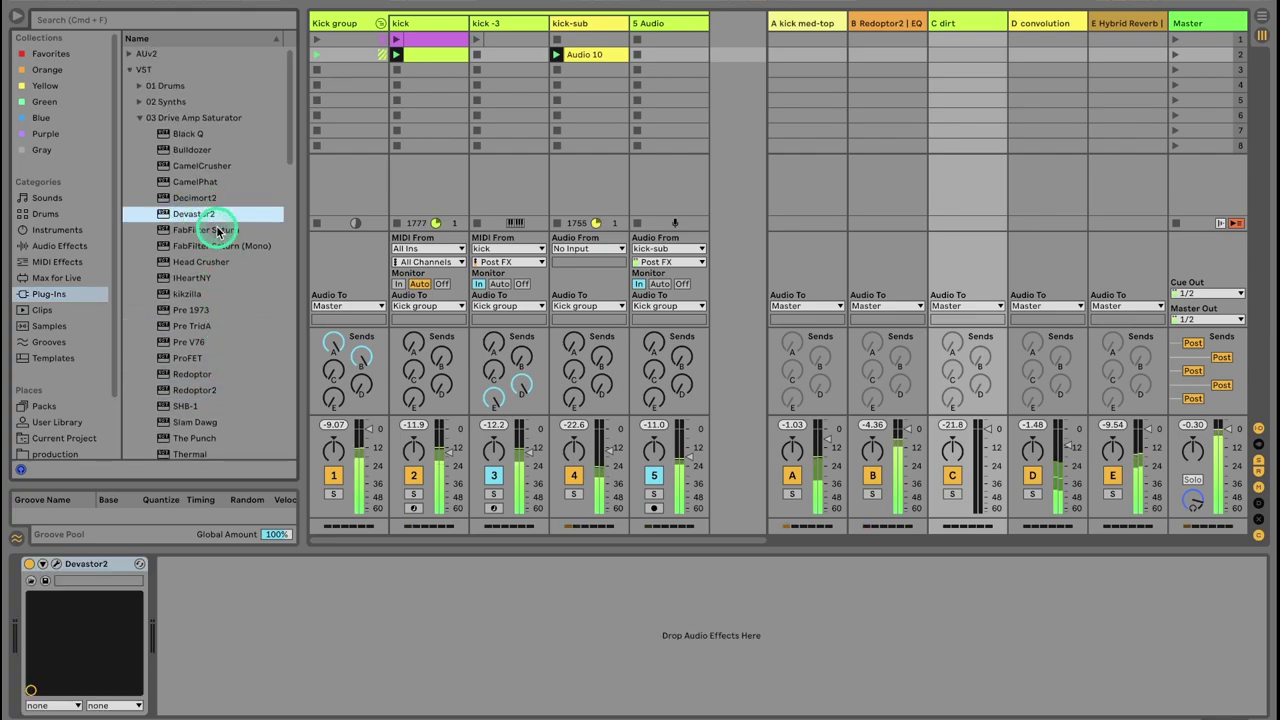
click(56, 565)
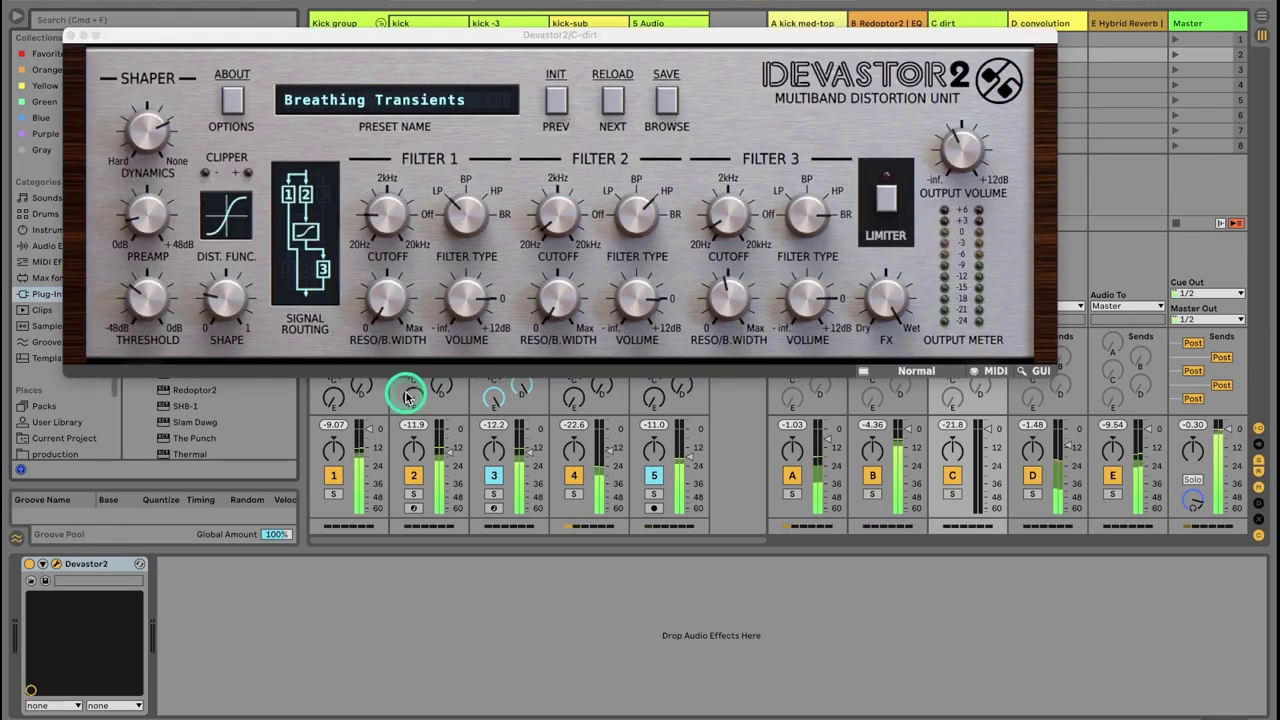
Step: Raise the kick track's send C to feed the dirt return, moving the Devastor2 window clear of the mixer
drag(560, 40, 620, 468)
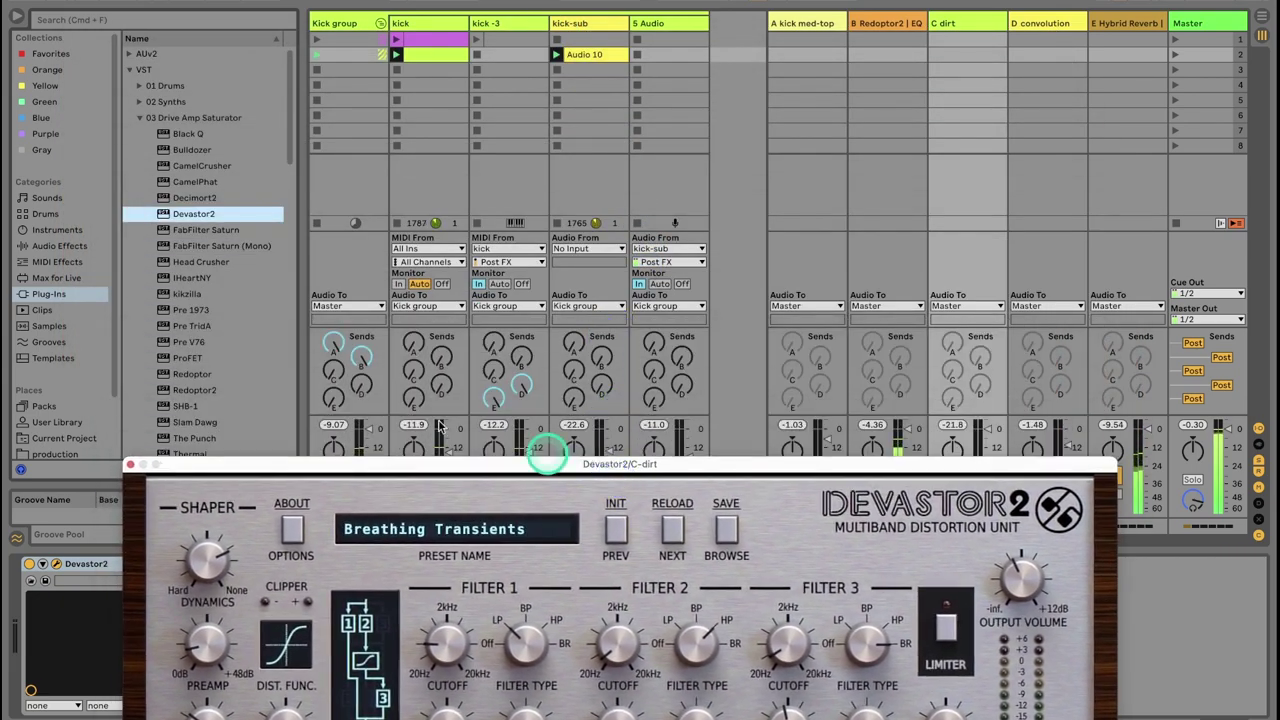
click(441, 389)
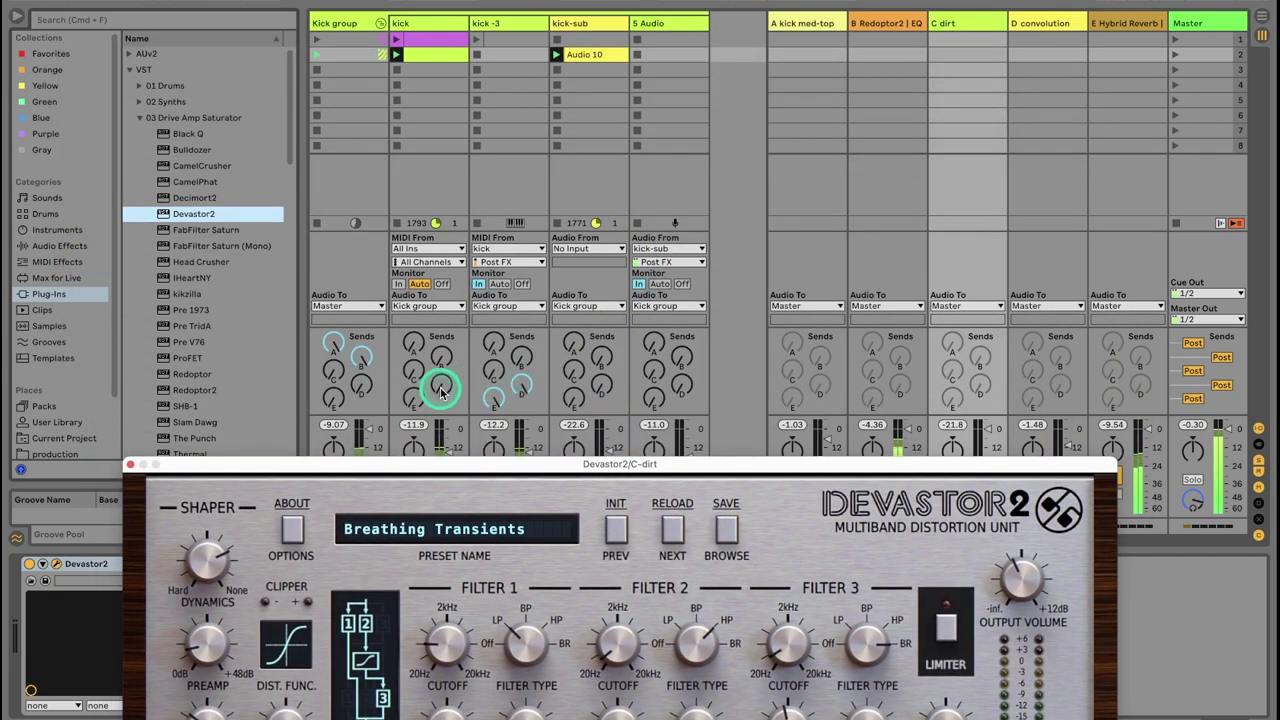
click(413, 371)
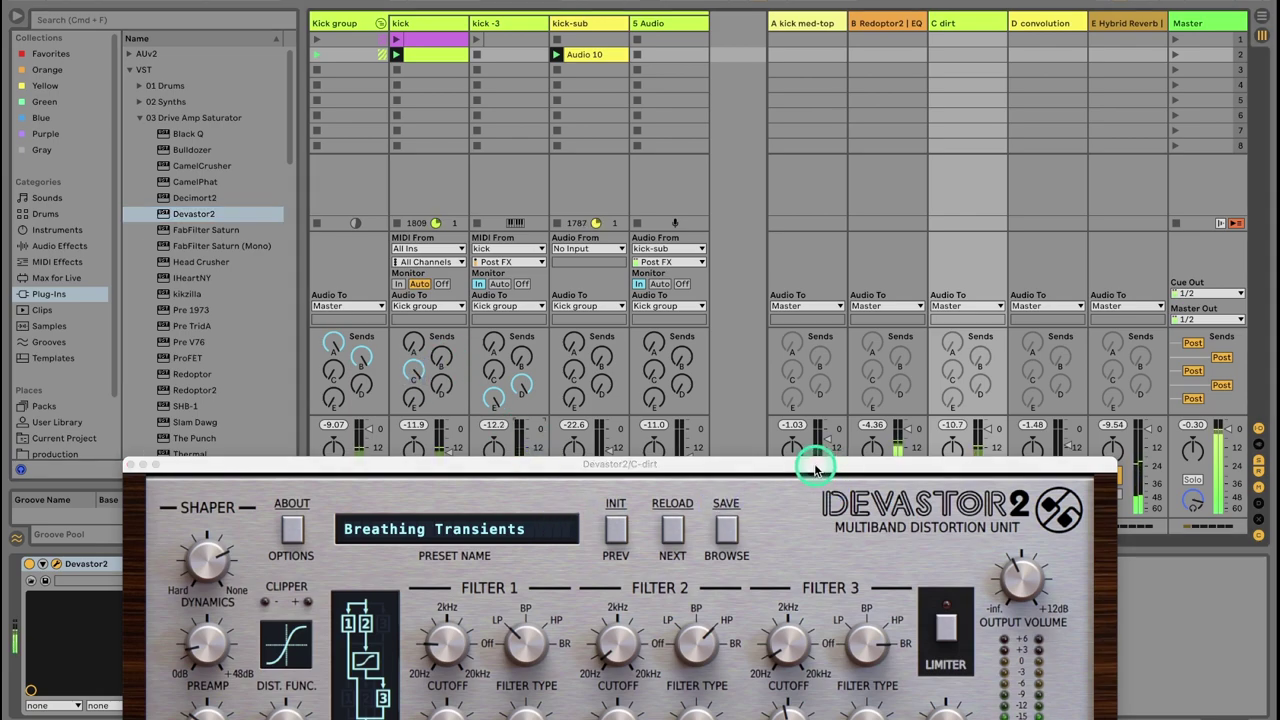
drag(815, 468, 775, 447)
click(495, 375)
drag(551, 440, 560, 231)
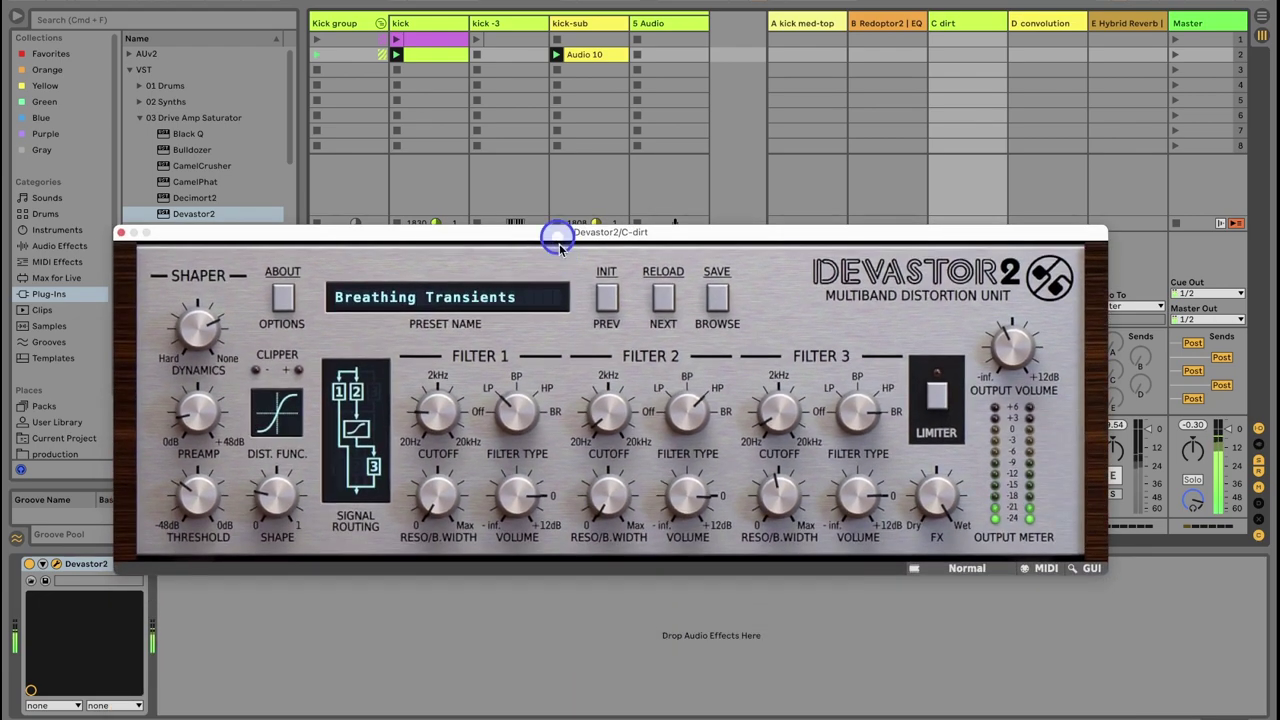
Step: Step through the Devastor2 presets on the dirt return and settle on Deadly Decompression
click(665, 301)
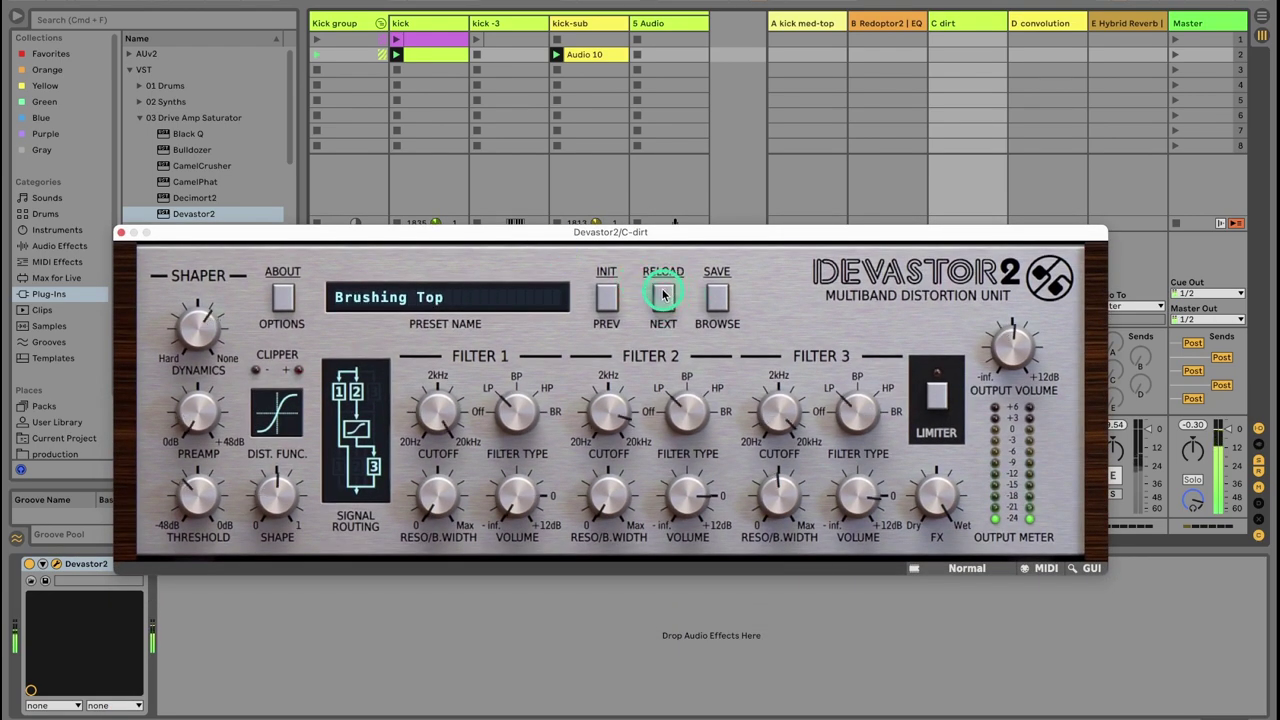
click(664, 299)
click(663, 301)
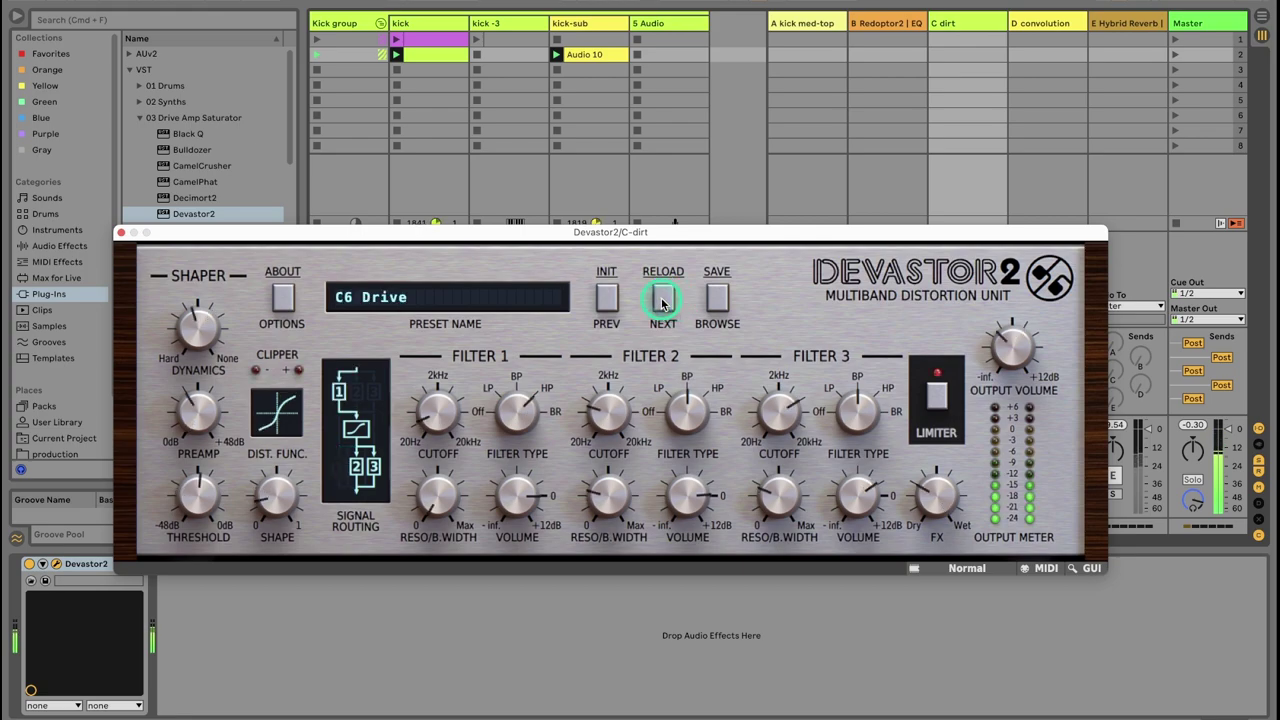
click(661, 298)
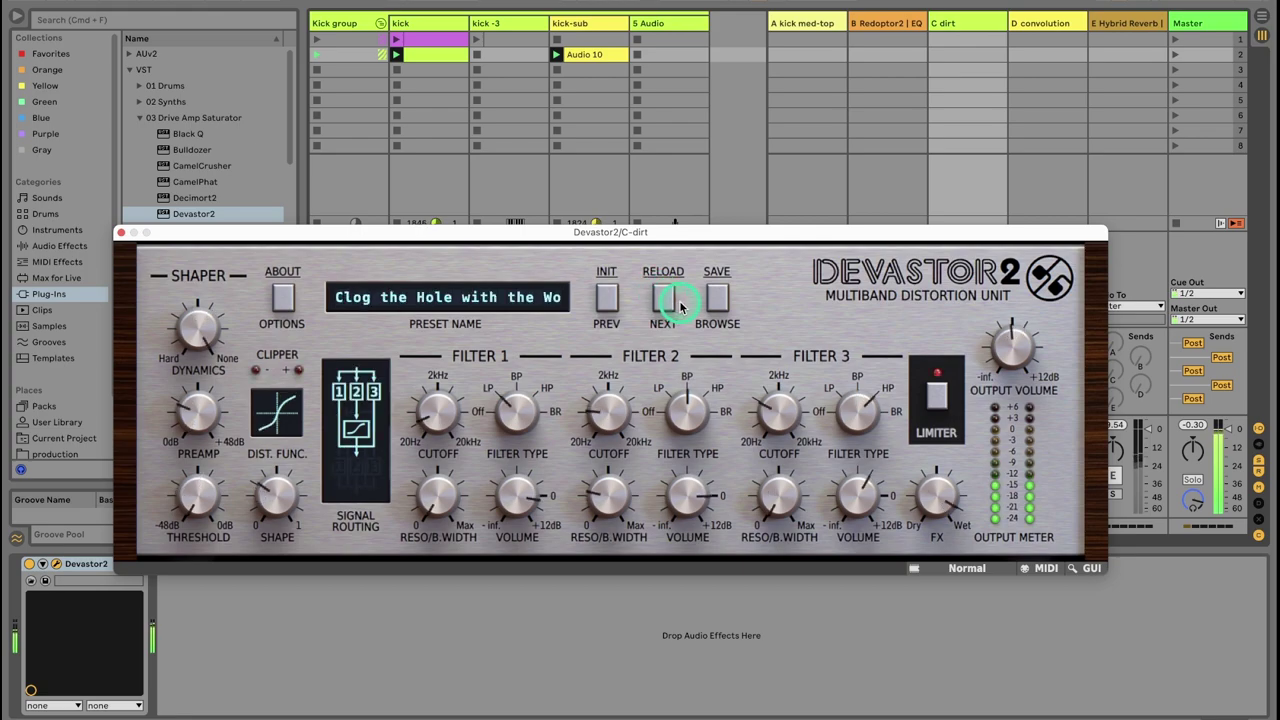
click(665, 299)
click(936, 395)
click(1003, 365)
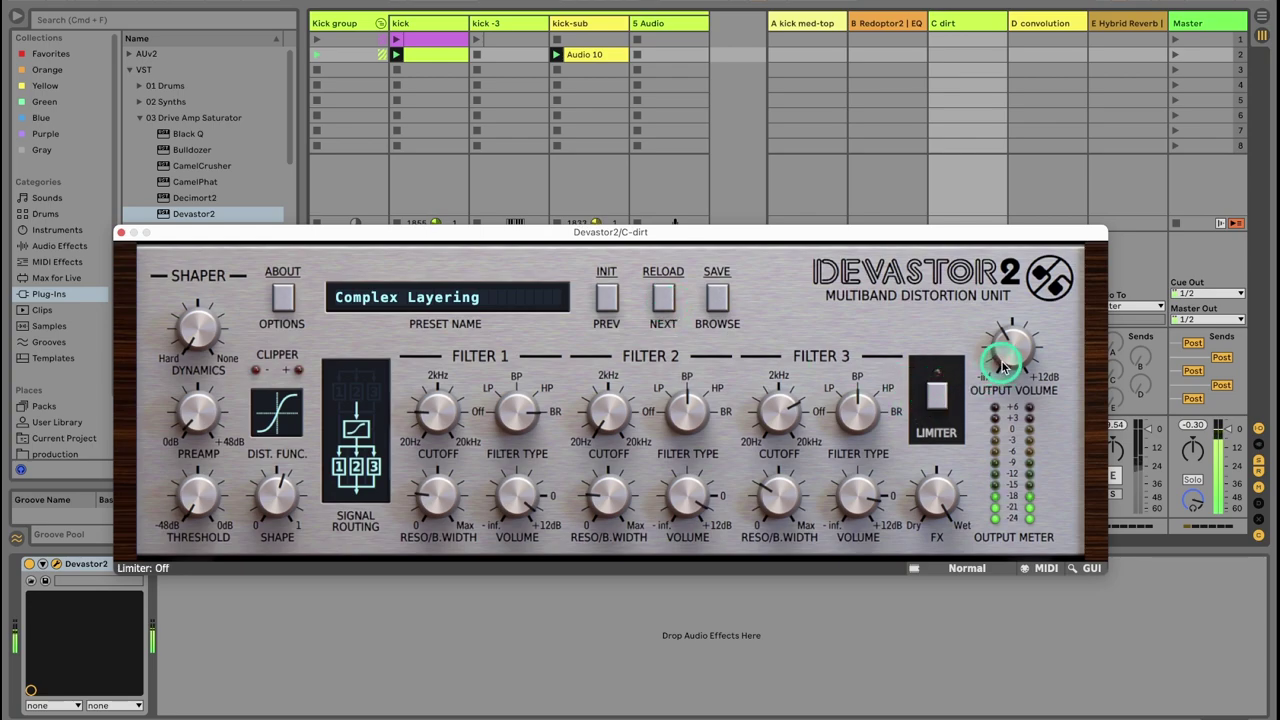
click(664, 298)
click(663, 299)
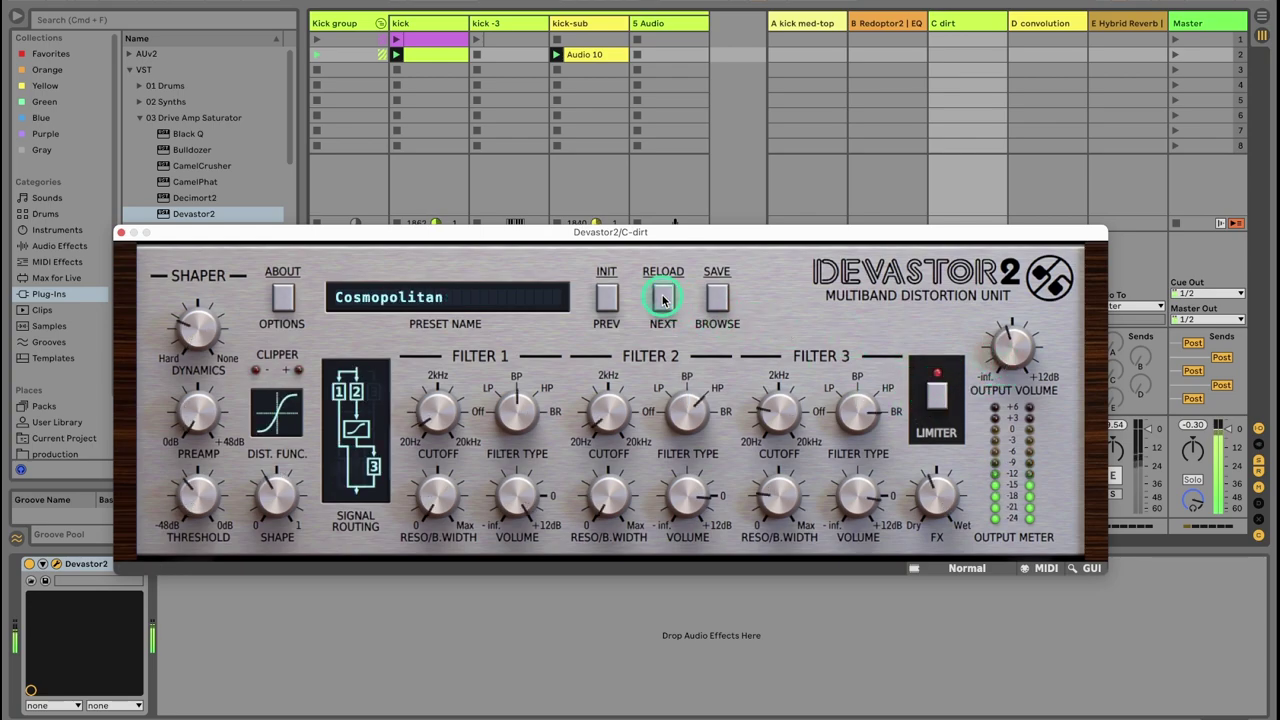
click(663, 299)
Step: Insert Decimort2 ahead of Devastor2 on the dirt return and open its interface, arranging both plug-in windows
click(593, 240)
drag(603, 233, 775, 156)
click(215, 198)
drag(232, 564, 54, 572)
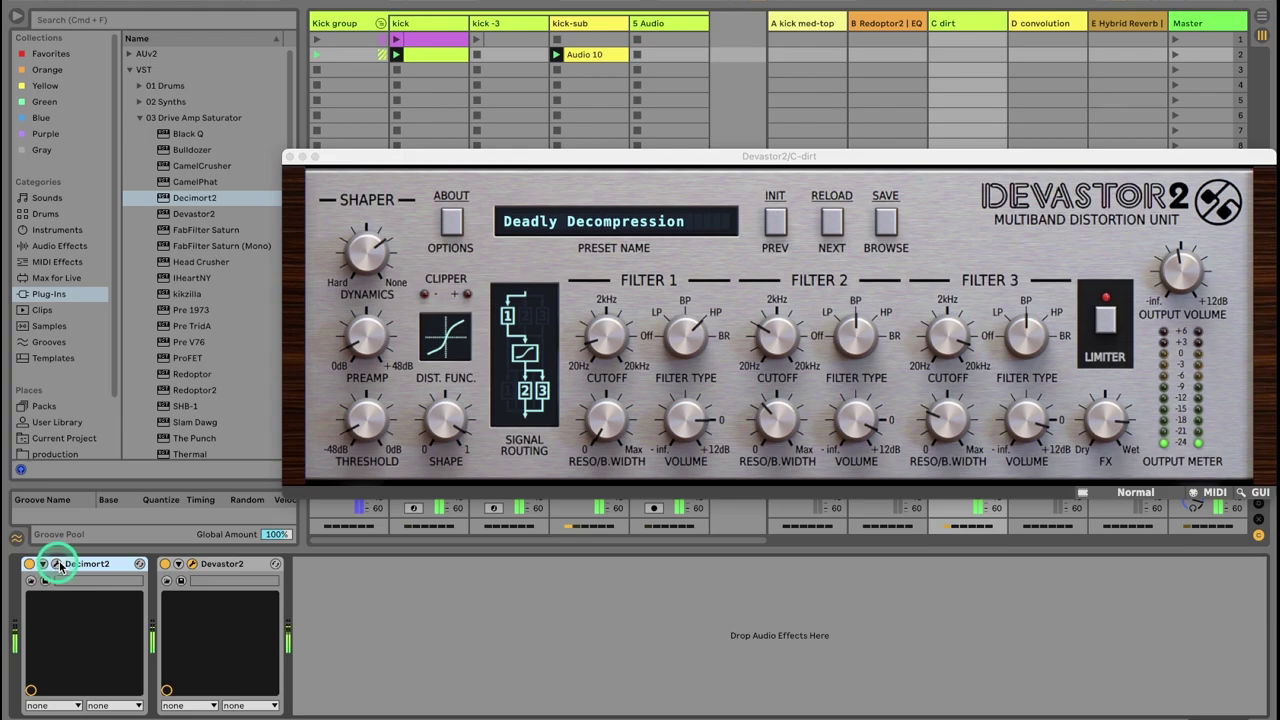
click(56, 564)
drag(582, 167, 478, 109)
drag(1223, 157, 1203, 434)
drag(803, 108, 726, 88)
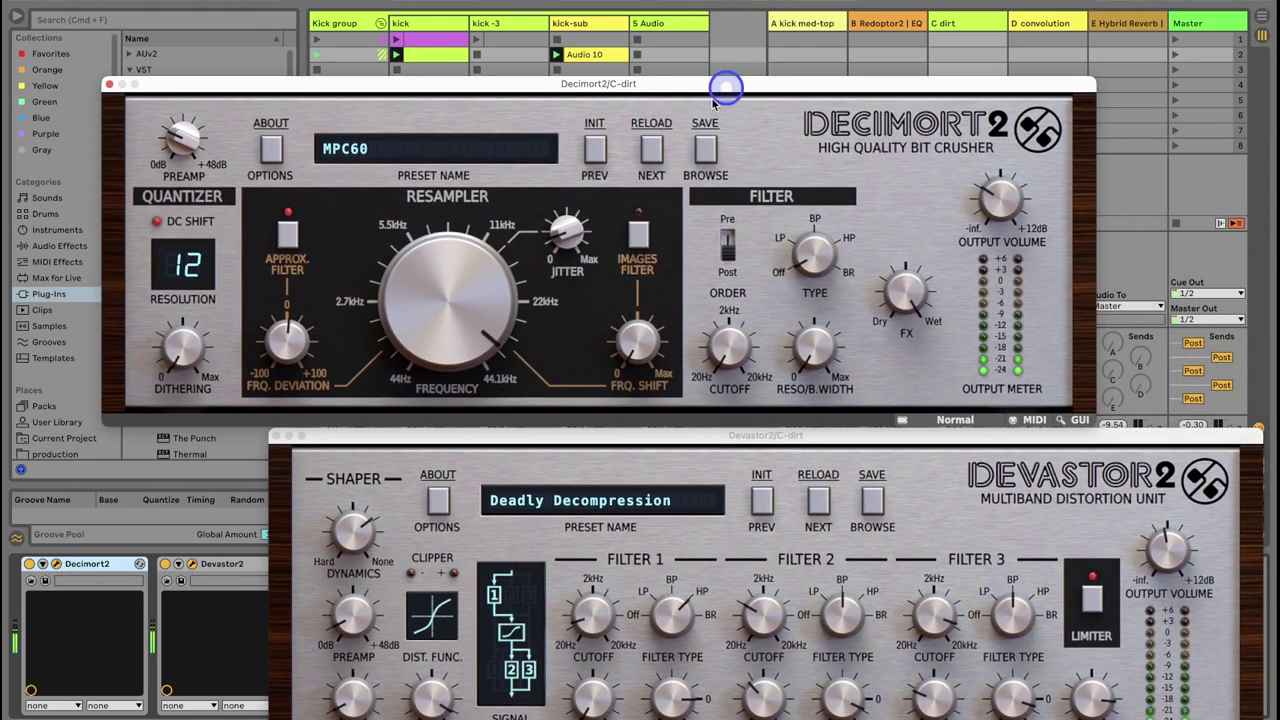
Step: Step through the Decimort2 presets as far as Perfect Cut and raise its resampler frequency to about 22 kHz
click(647, 157)
click(649, 157)
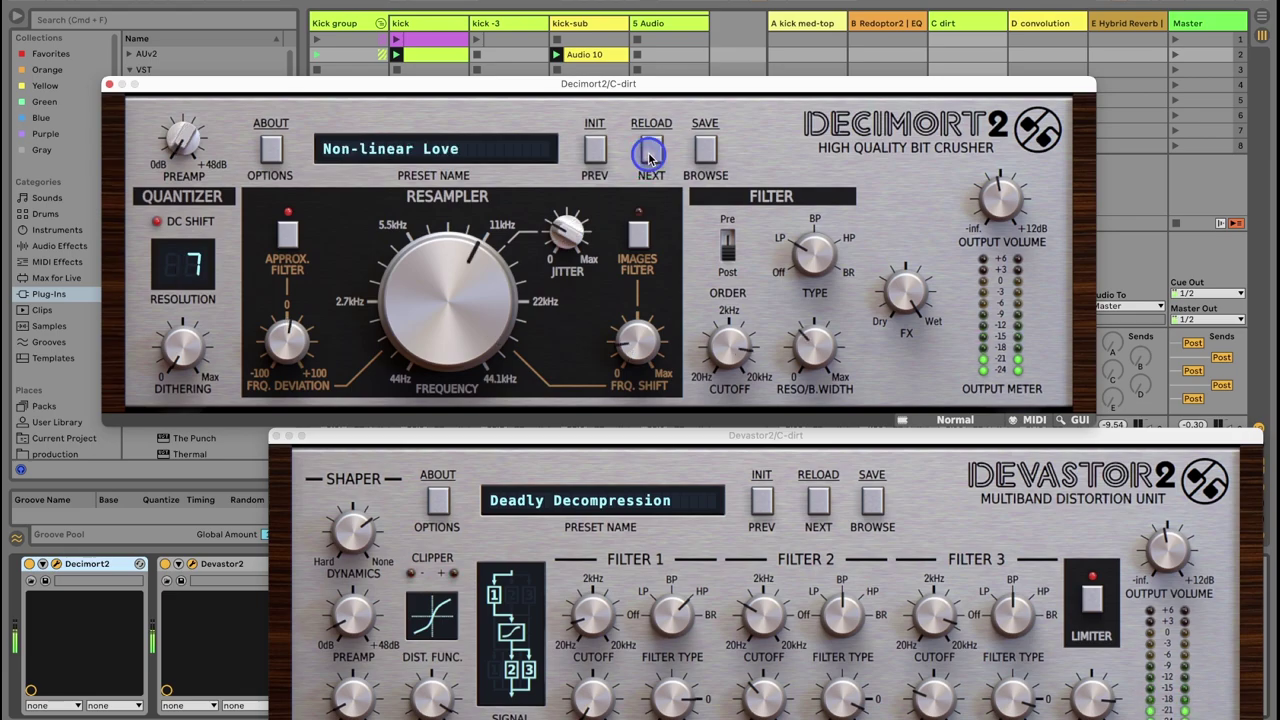
click(649, 157)
click(650, 158)
click(651, 160)
click(652, 158)
click(652, 158)
click(652, 158)
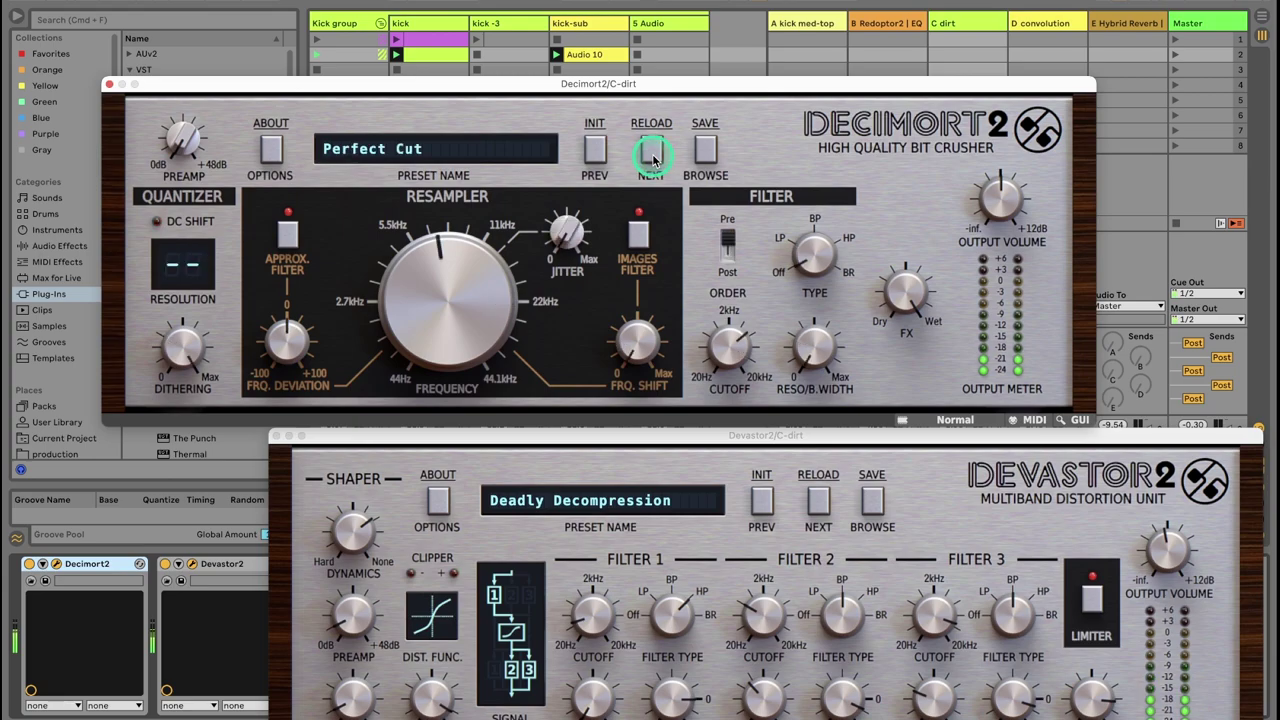
drag(477, 280, 492, 207)
Step: Open the Decimort2 preset browser, audition several presets and load Combo Extreme
click(705, 148)
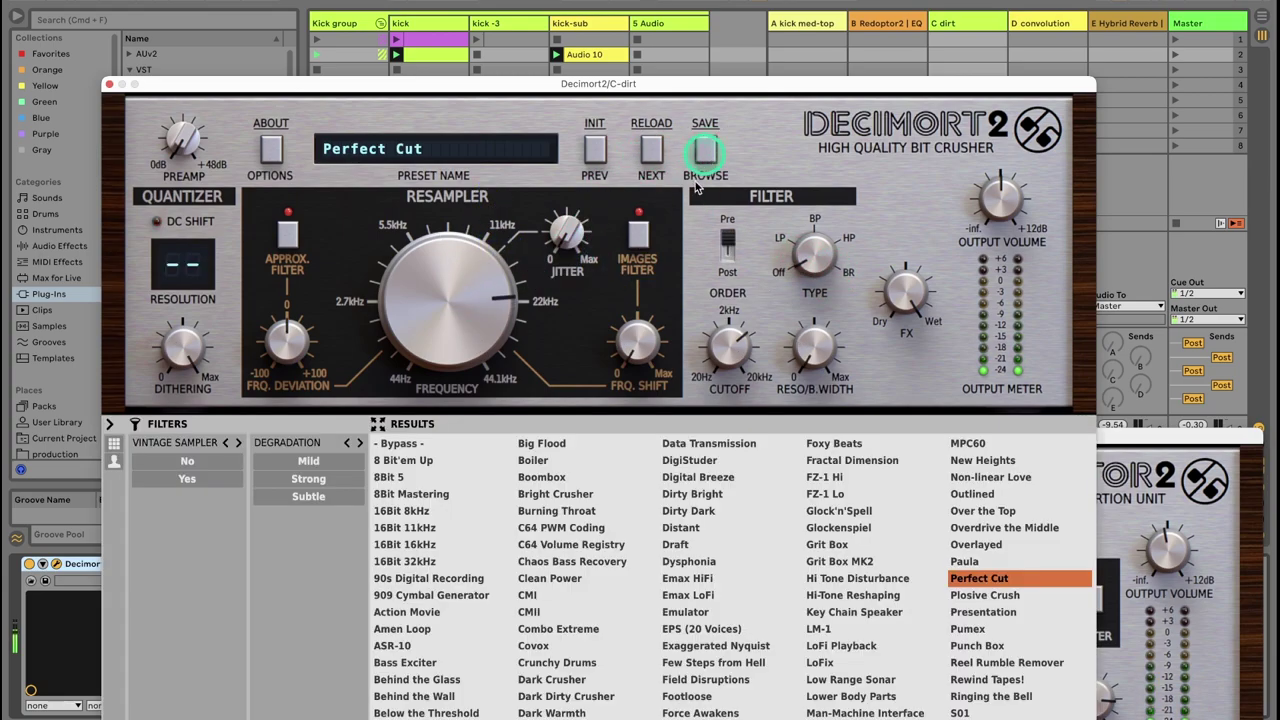
click(718, 512)
click(688, 561)
click(690, 595)
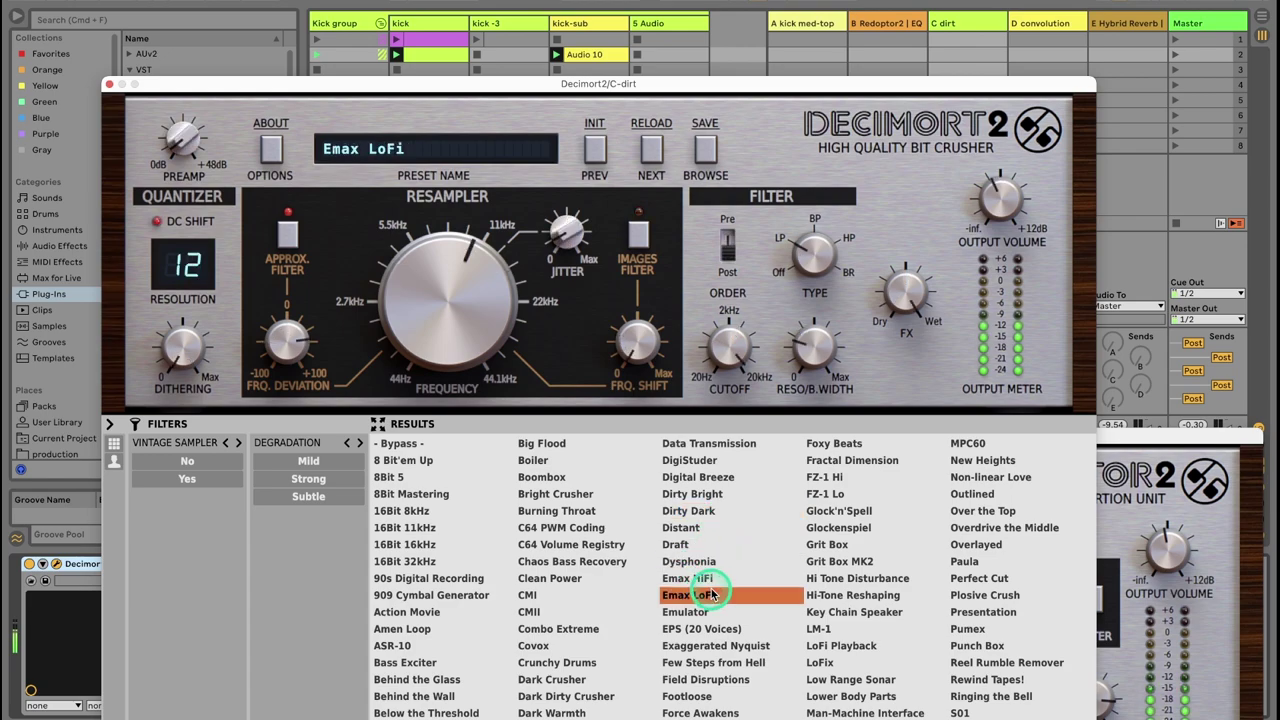
click(700, 612)
click(701, 629)
click(703, 646)
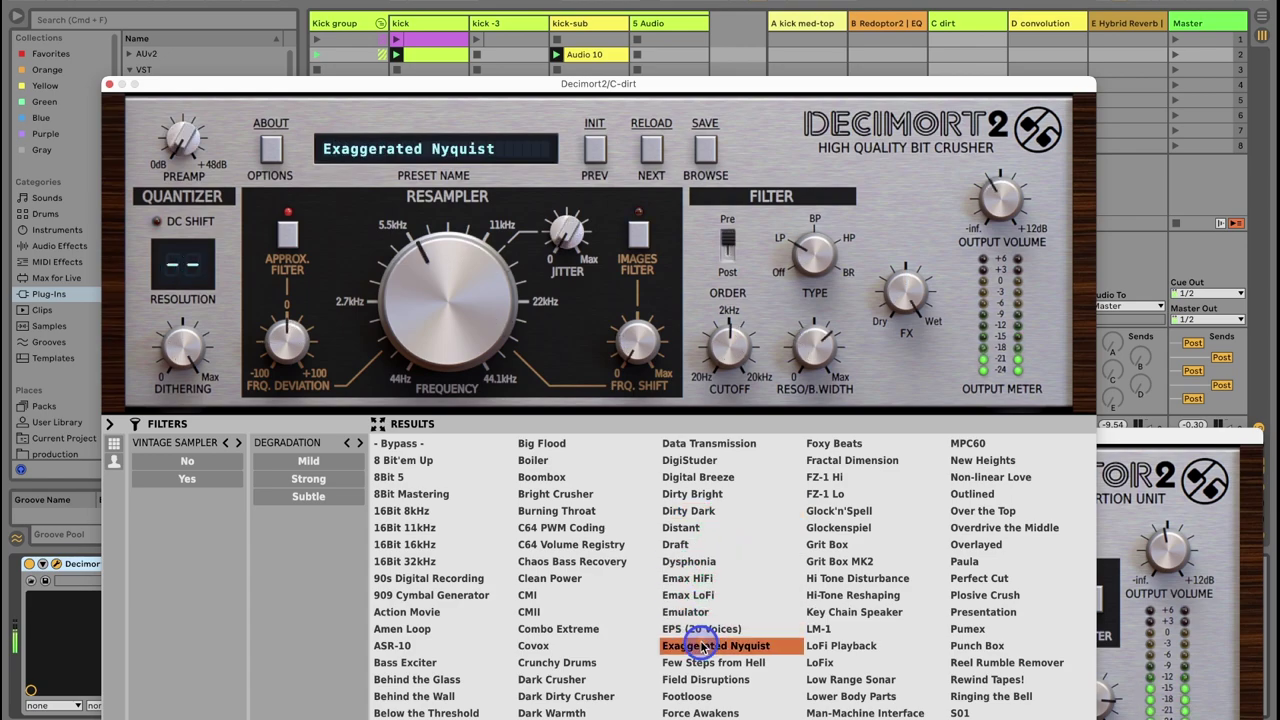
click(705, 662)
click(705, 679)
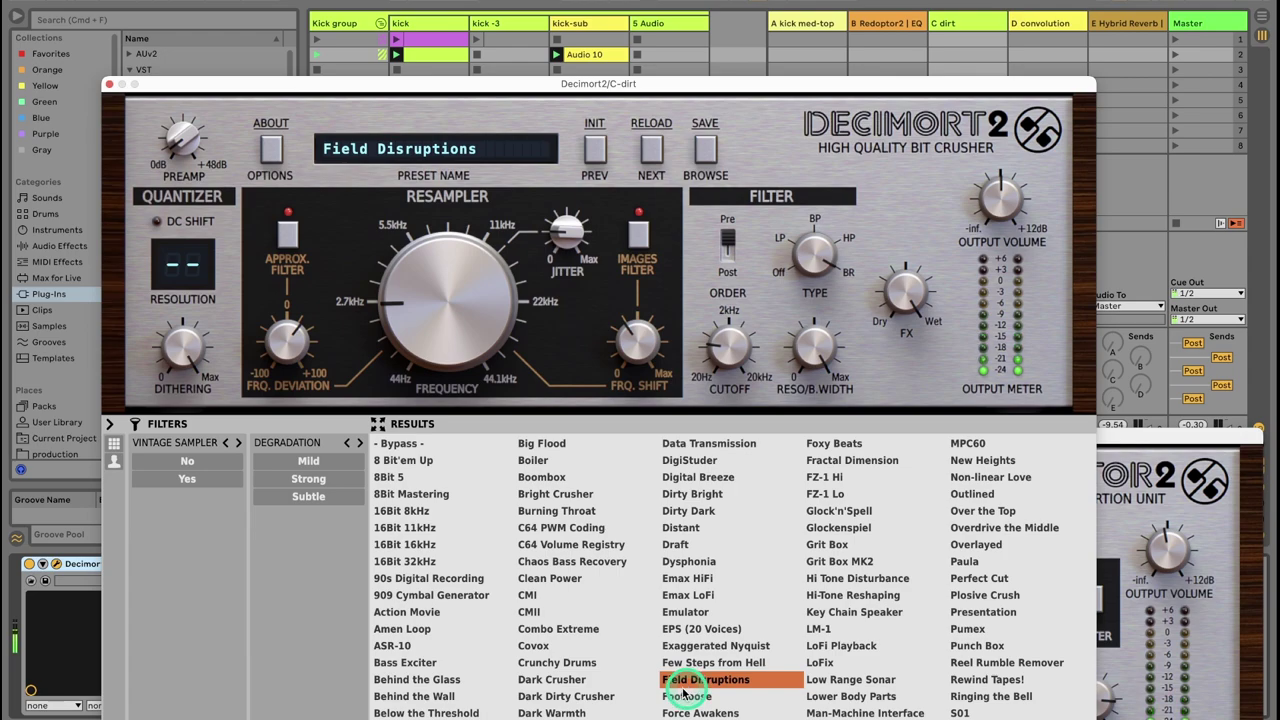
click(550, 647)
click(553, 630)
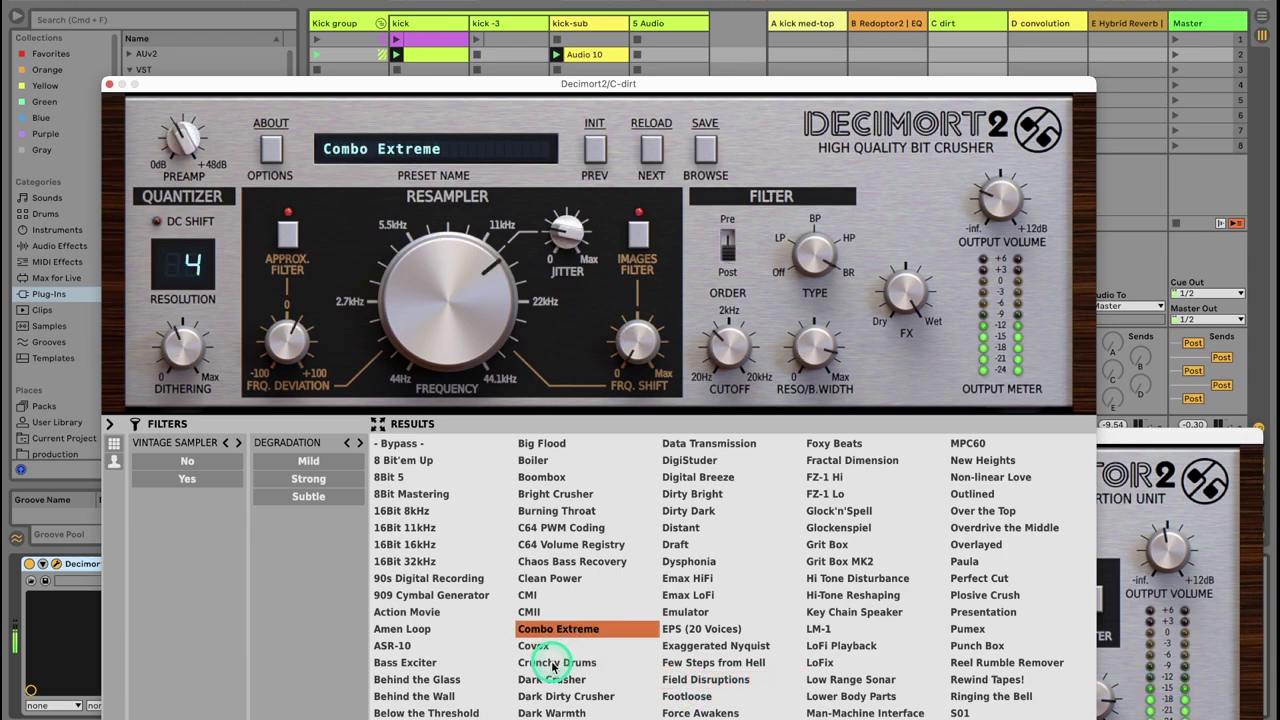
Step: Set the Decimort2 quantizer resolution to 11 and compare the sound with the images filter off and on
drag(194, 272, 207, 174)
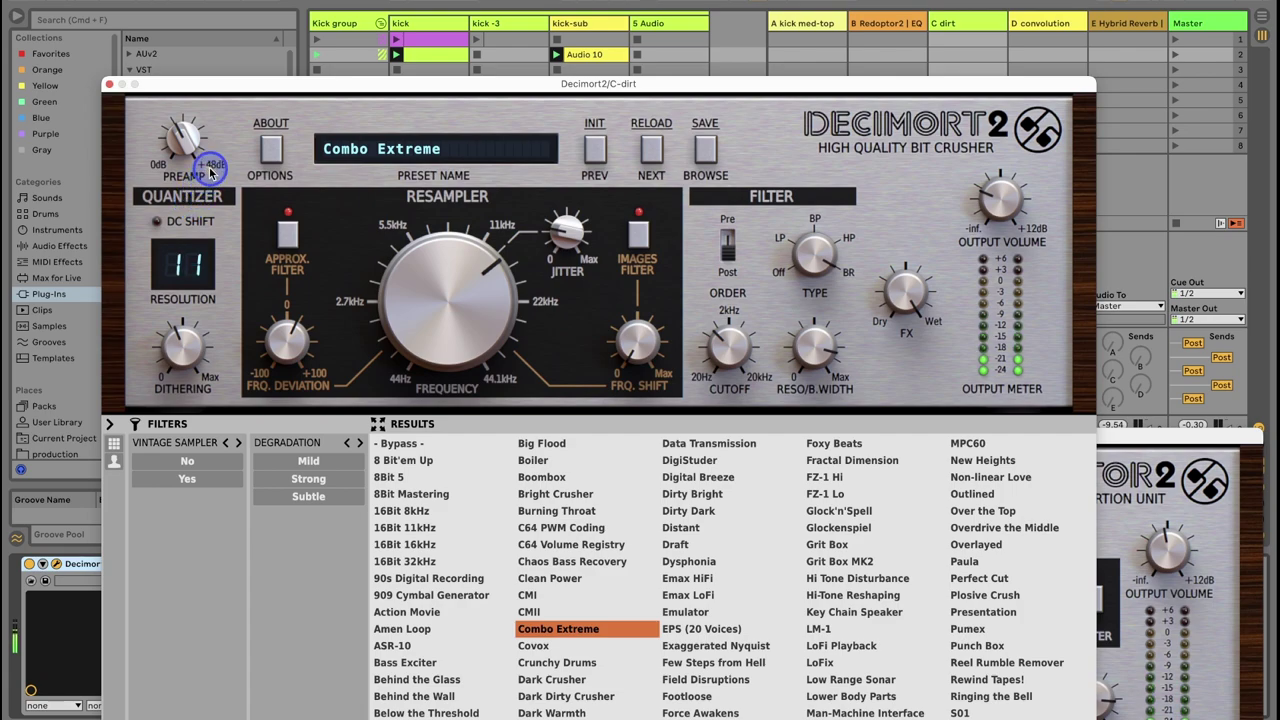
click(639, 236)
click(639, 236)
mouse_move(576, 234)
mouse_down()
mouse_move(574, 151)
mouse_move(580, 222)
mouse_up()
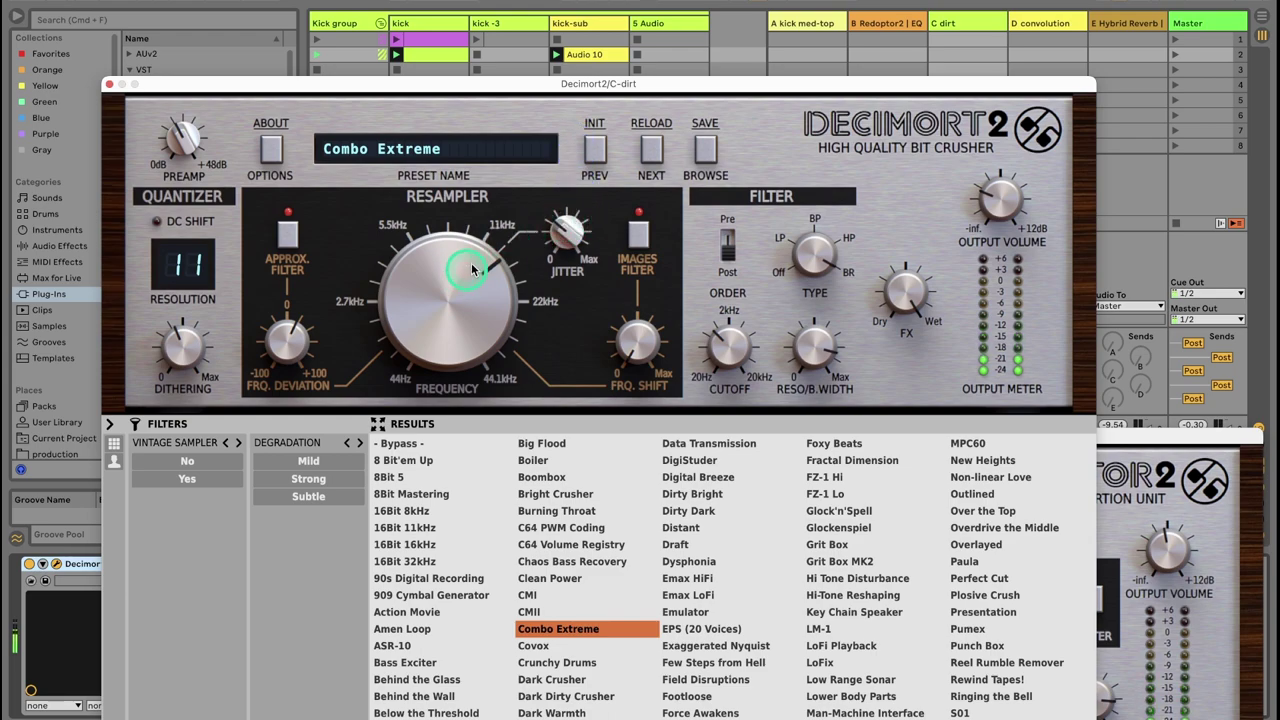
Step: Raise the Decimort2 preamp, lower the resampler frequency and close the plug-in window
drag(195, 141, 200, 108)
click(997, 210)
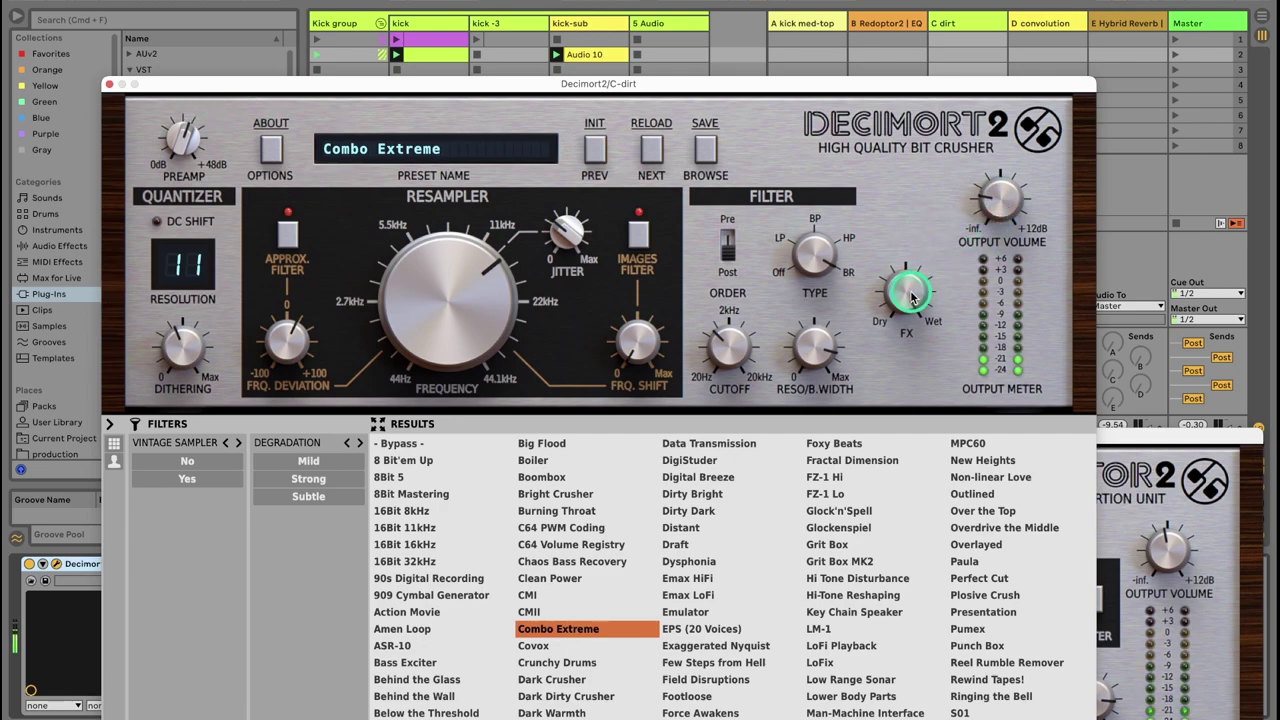
drag(478, 305, 466, 346)
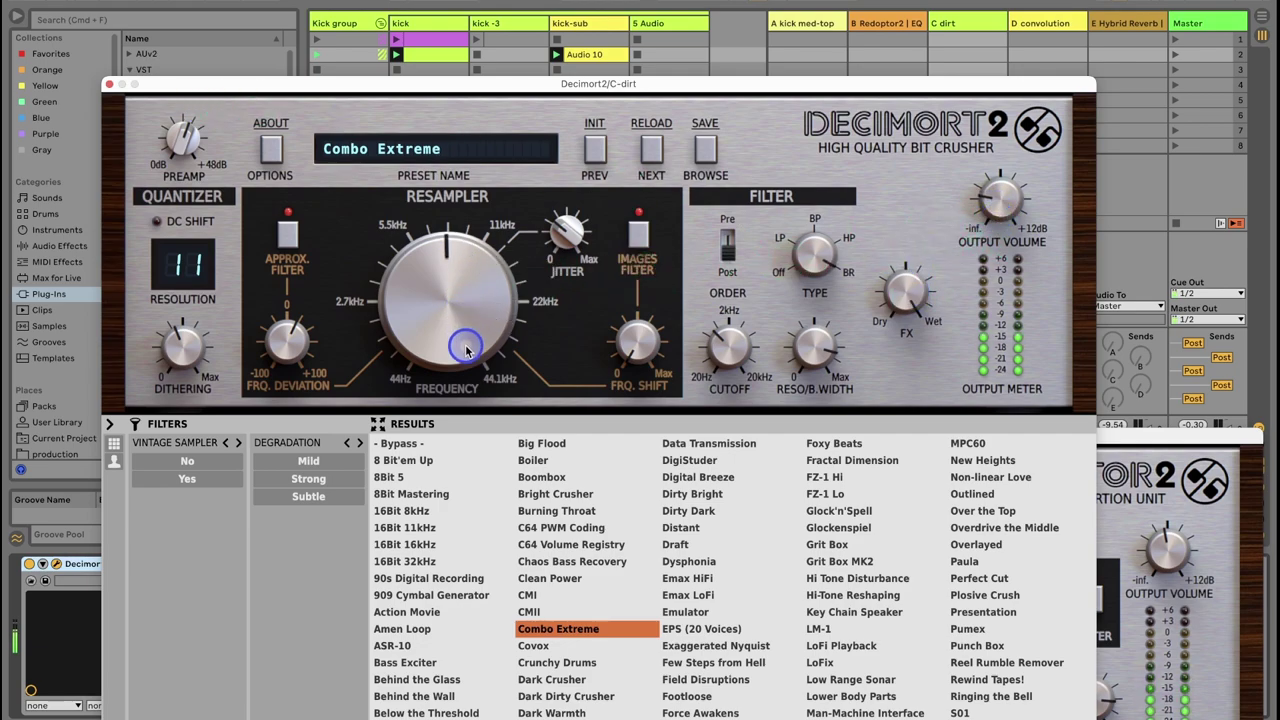
click(109, 84)
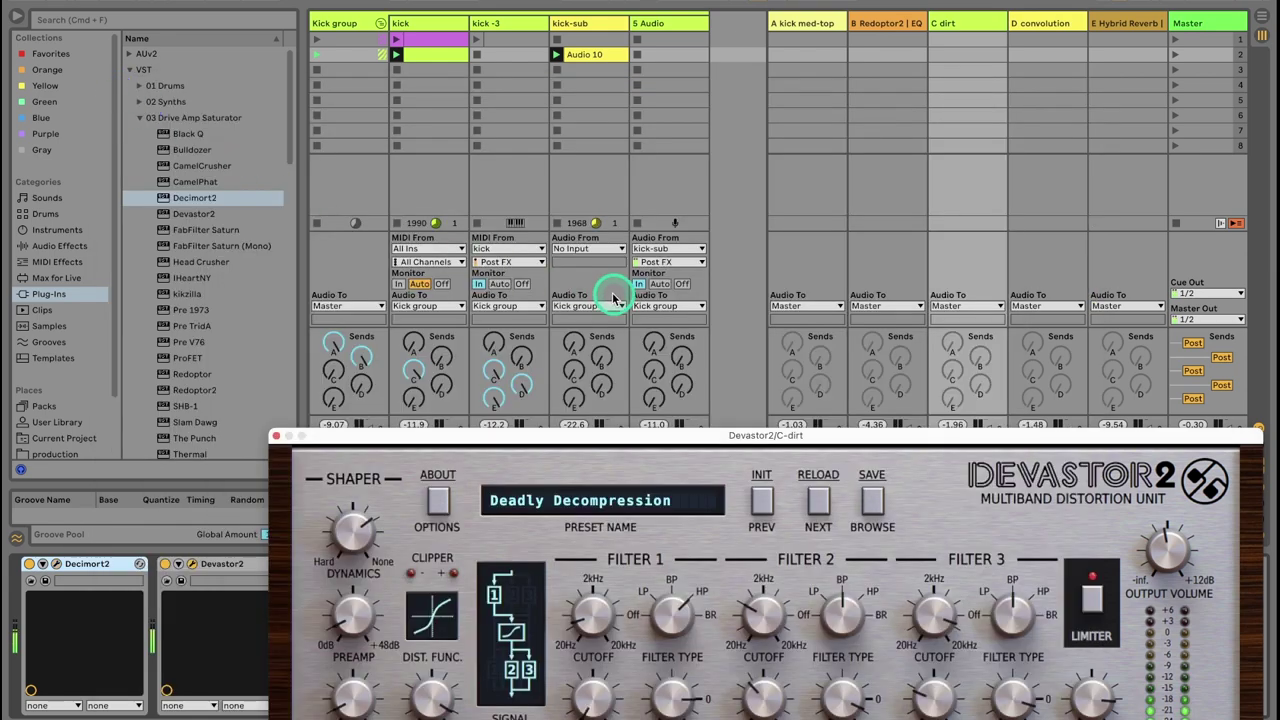
Step: Turn off Devastor2's limiter, raise its output volume and set the Filter 1 cutoff to 344 Hz
drag(594, 437, 386, 214)
click(877, 375)
drag(951, 335, 955, 292)
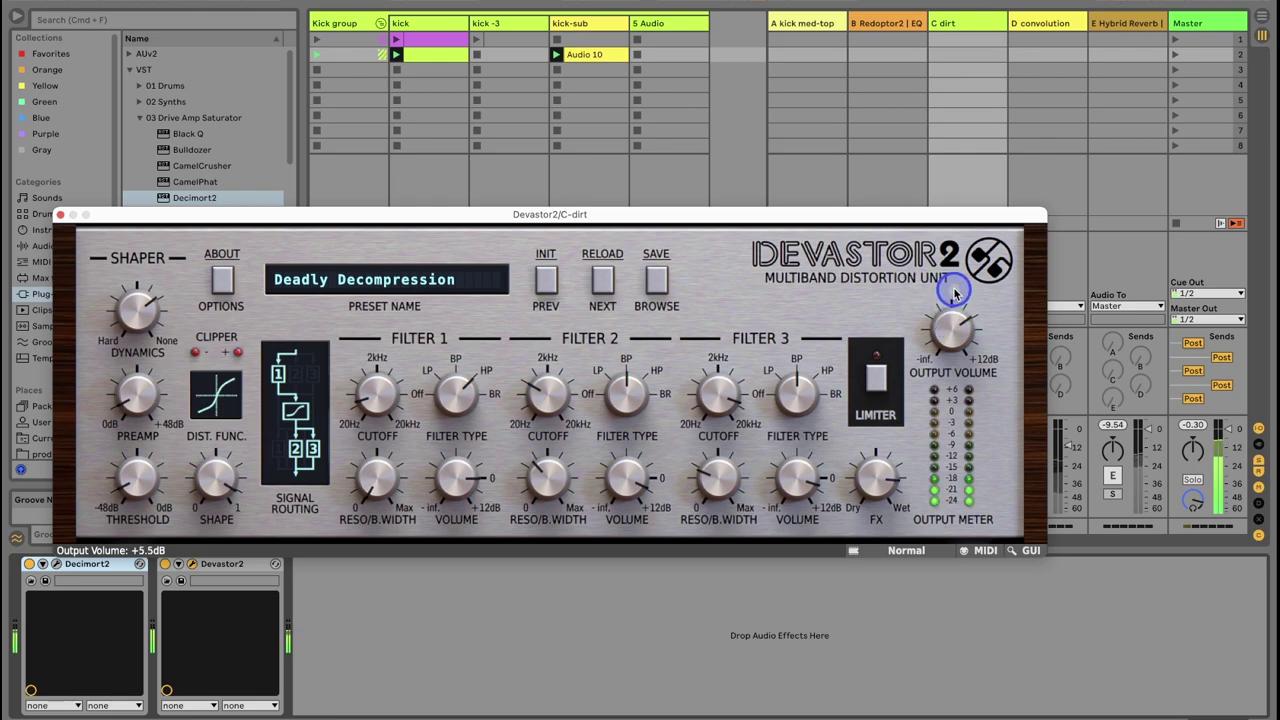
mouse_move(381, 401)
mouse_down()
mouse_move(384, 412)
mouse_move(380, 376)
mouse_move(380, 390)
mouse_up()
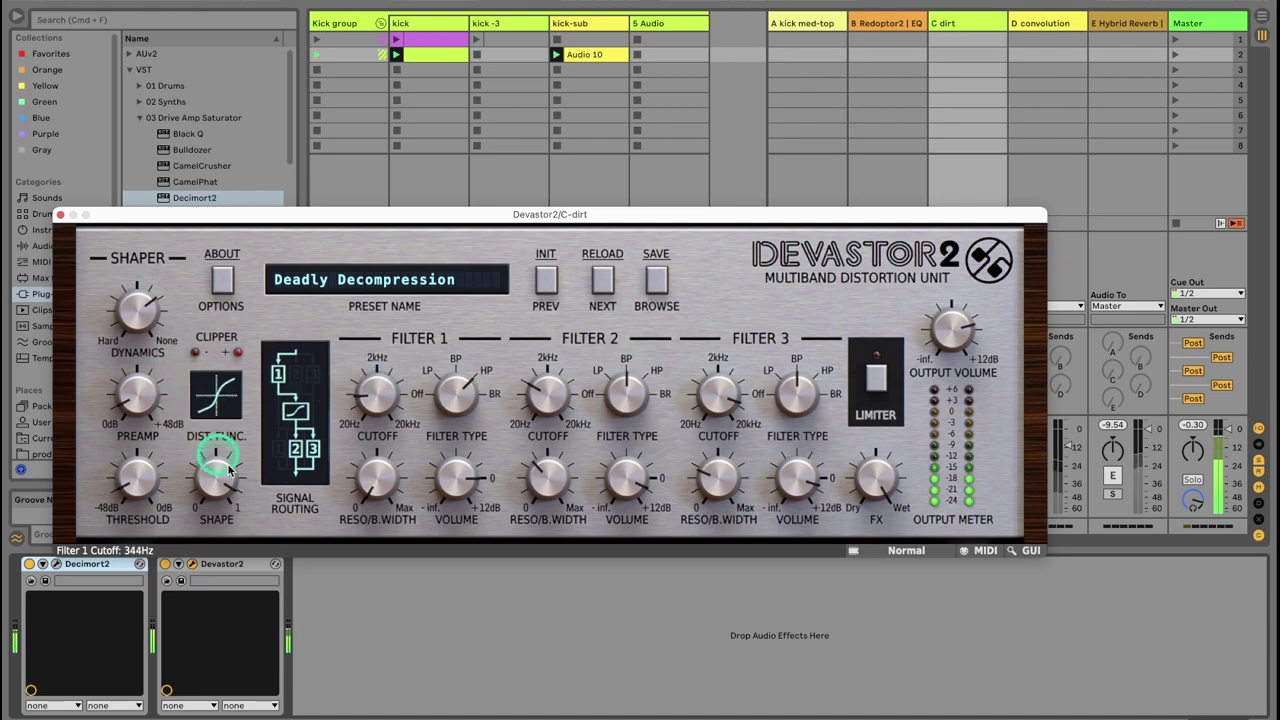
Step: Set Devastor2's shape to about 36%, threshold to about -43.5 dB, dynamics to about 21% and preamp to +6.3 dB
mouse_move(232, 605)
mouse_down()
mouse_move(254, 656)
mouse_move(247, 424)
mouse_move(237, 642)
mouse_move(237, 596)
mouse_up()
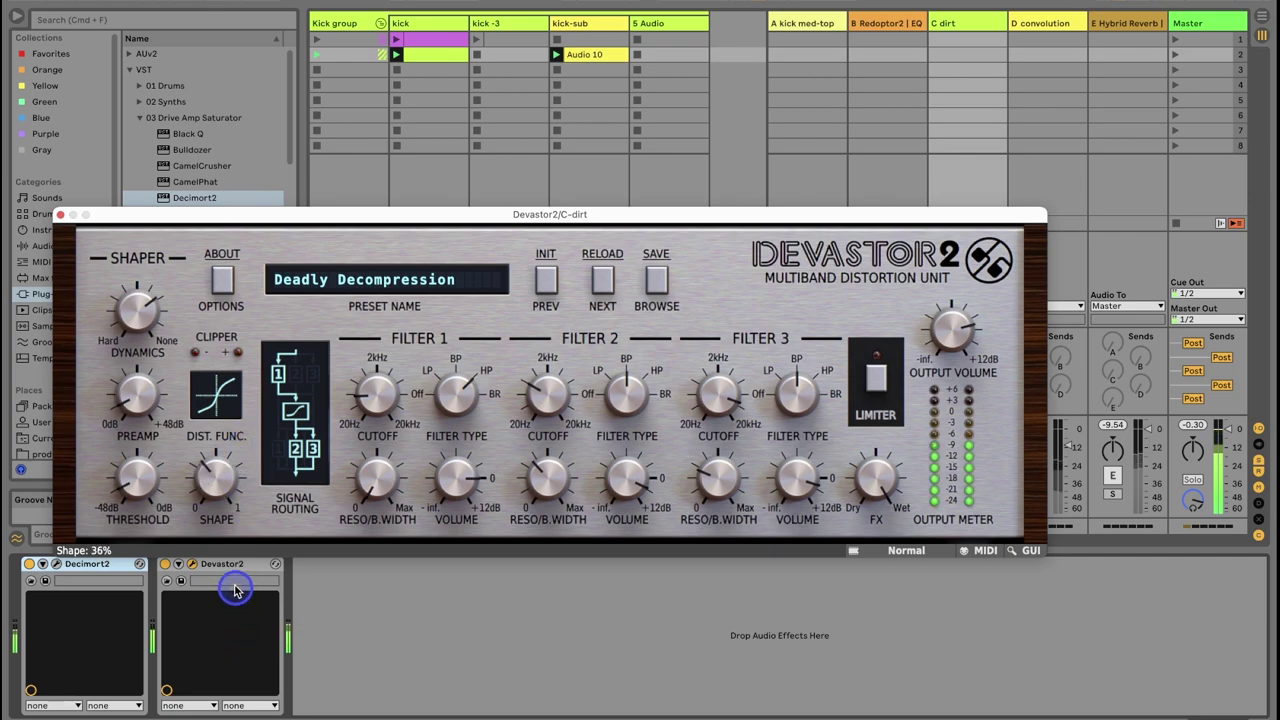
drag(140, 484, 171, 491)
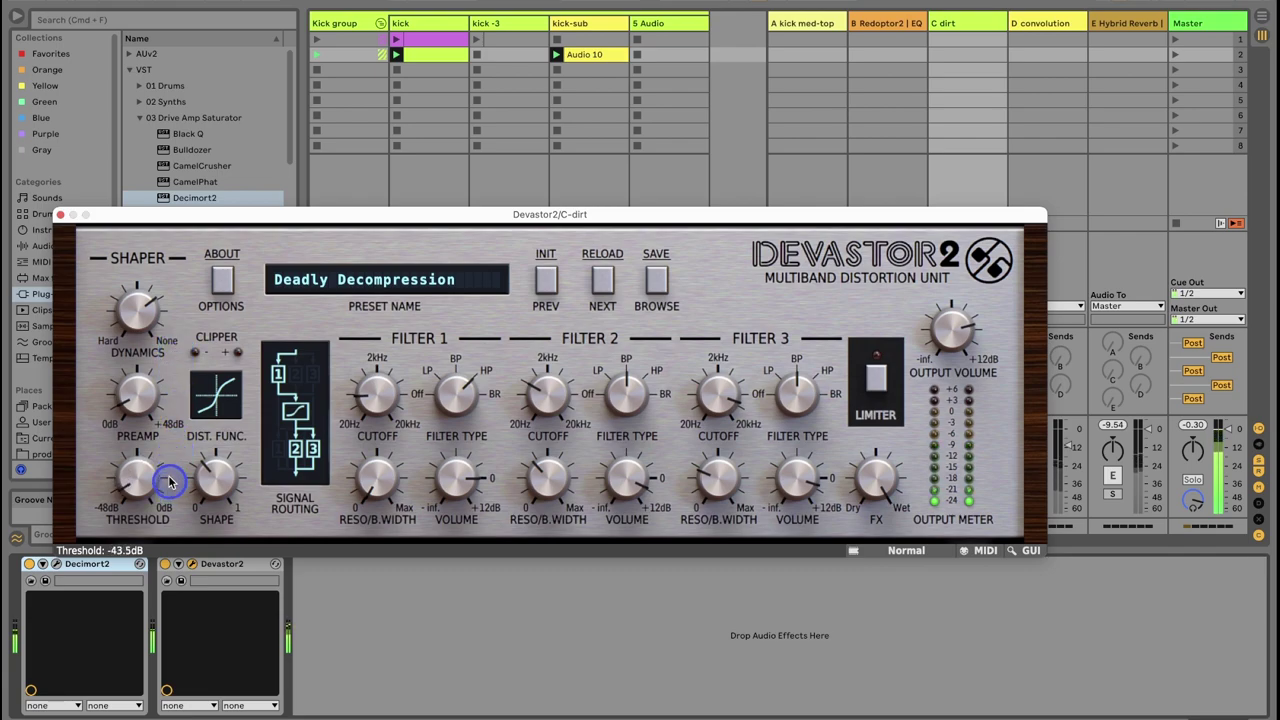
drag(148, 314, 157, 280)
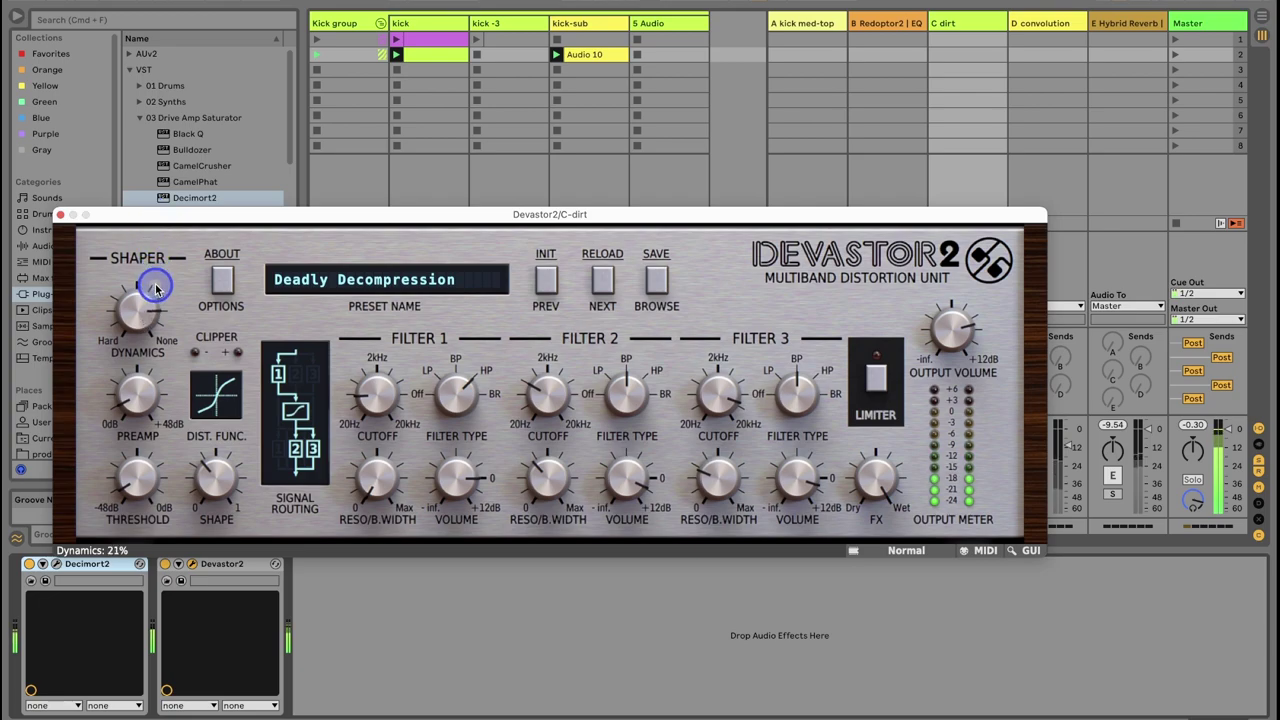
drag(137, 402, 139, 398)
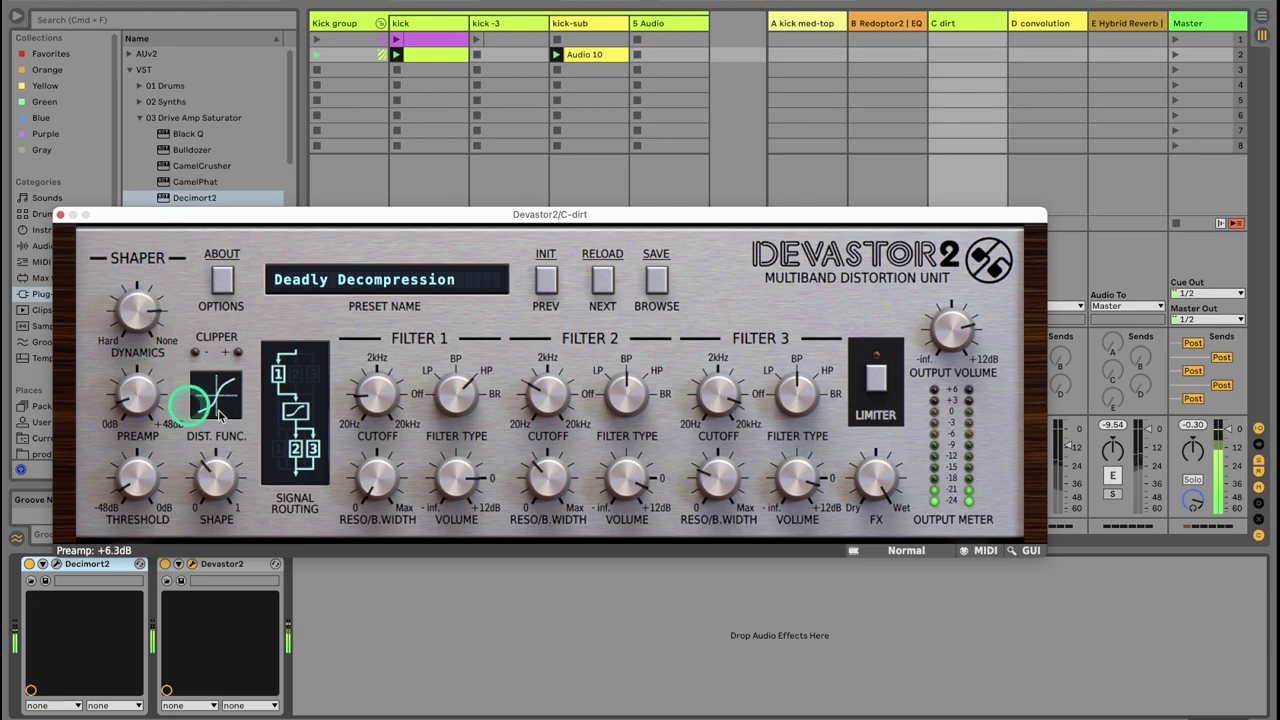
Step: Raise Filter 1's volume, set Filter 2's cutoff to about 637 Hz and resonance/bandwidth to 37%, and close Devastor2
drag(455, 506, 462, 502)
drag(380, 476, 457, 478)
drag(547, 401, 548, 377)
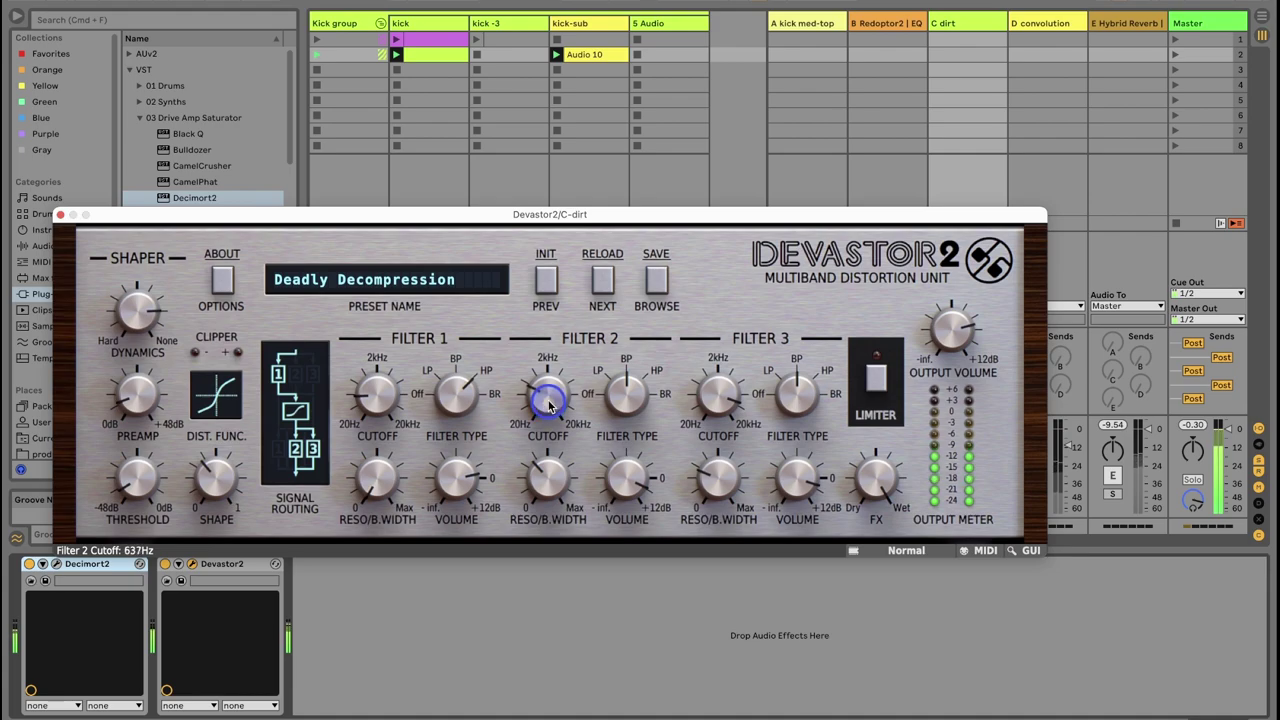
mouse_move(543, 451)
mouse_down()
mouse_move(543, 423)
mouse_move(548, 455)
mouse_up()
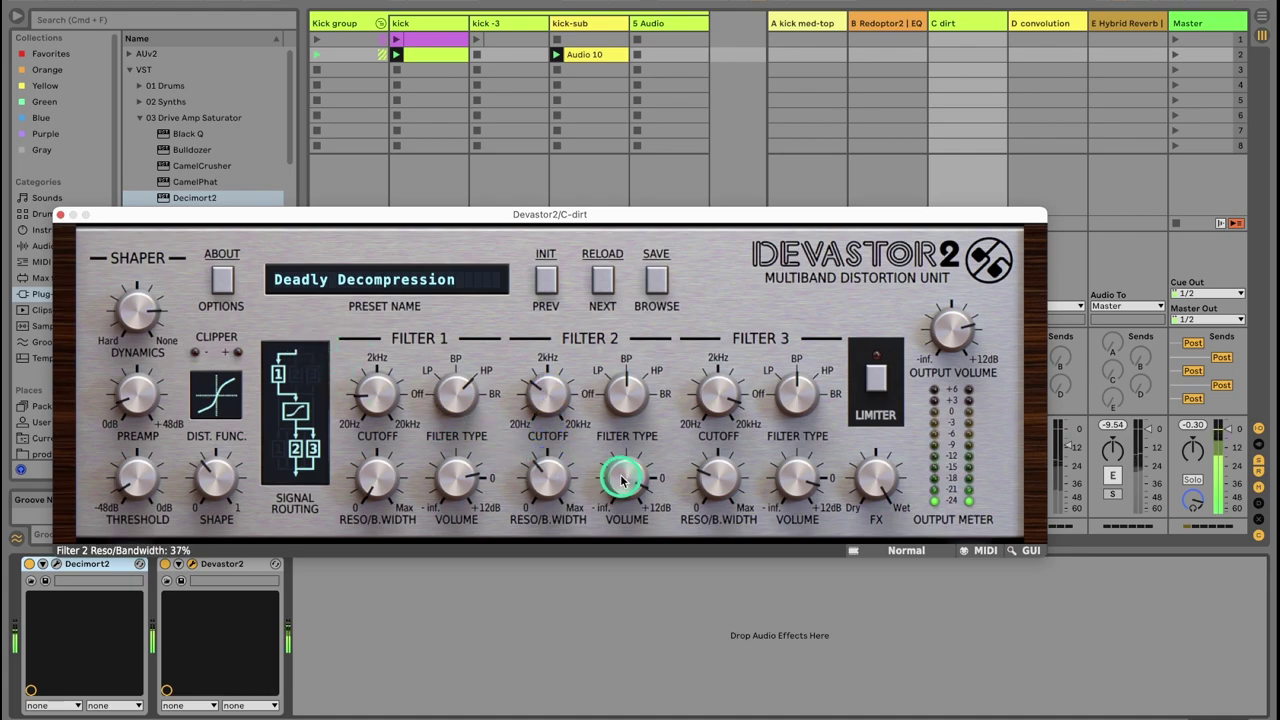
click(61, 215)
Step: Find Drum Buss in the browser and insert it between Decimort2 and Devastor2 with Boom at 85%
key(super+f)
text(drumbu)
key(BackSpace)
text(bu)
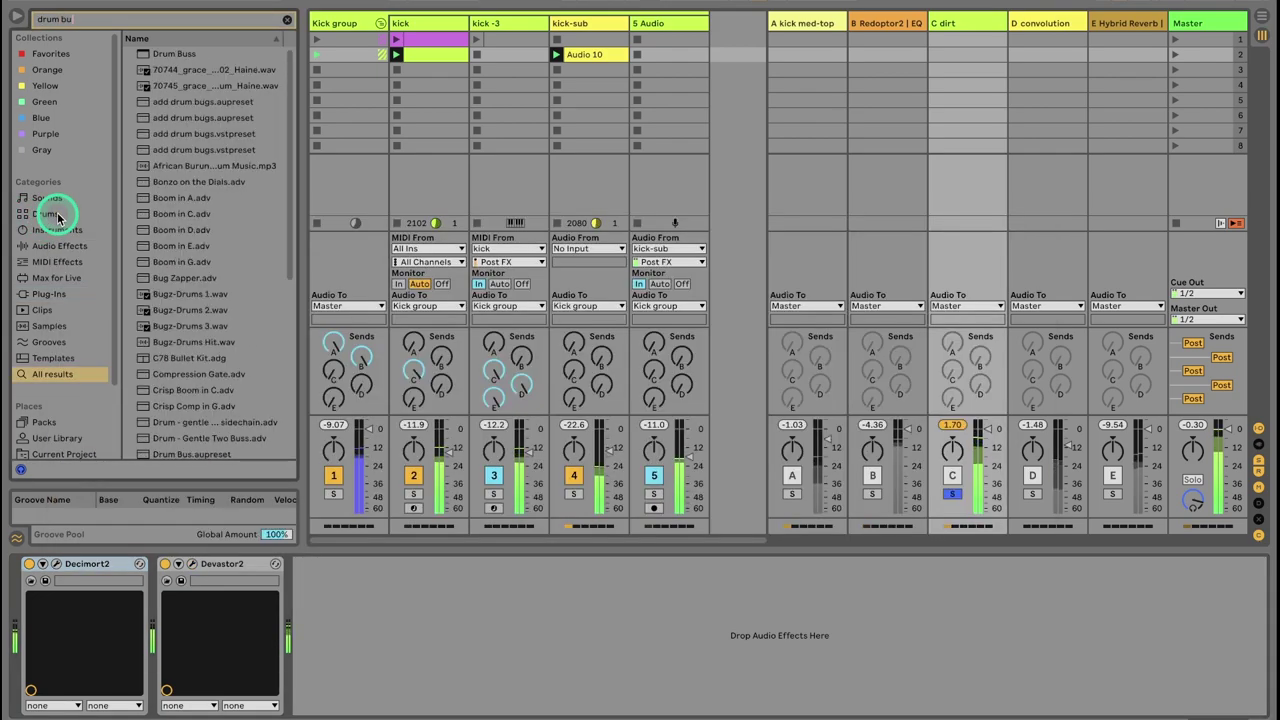
key(Down)
key(Return)
drag(397, 563, 186, 565)
drag(282, 598, 282, 597)
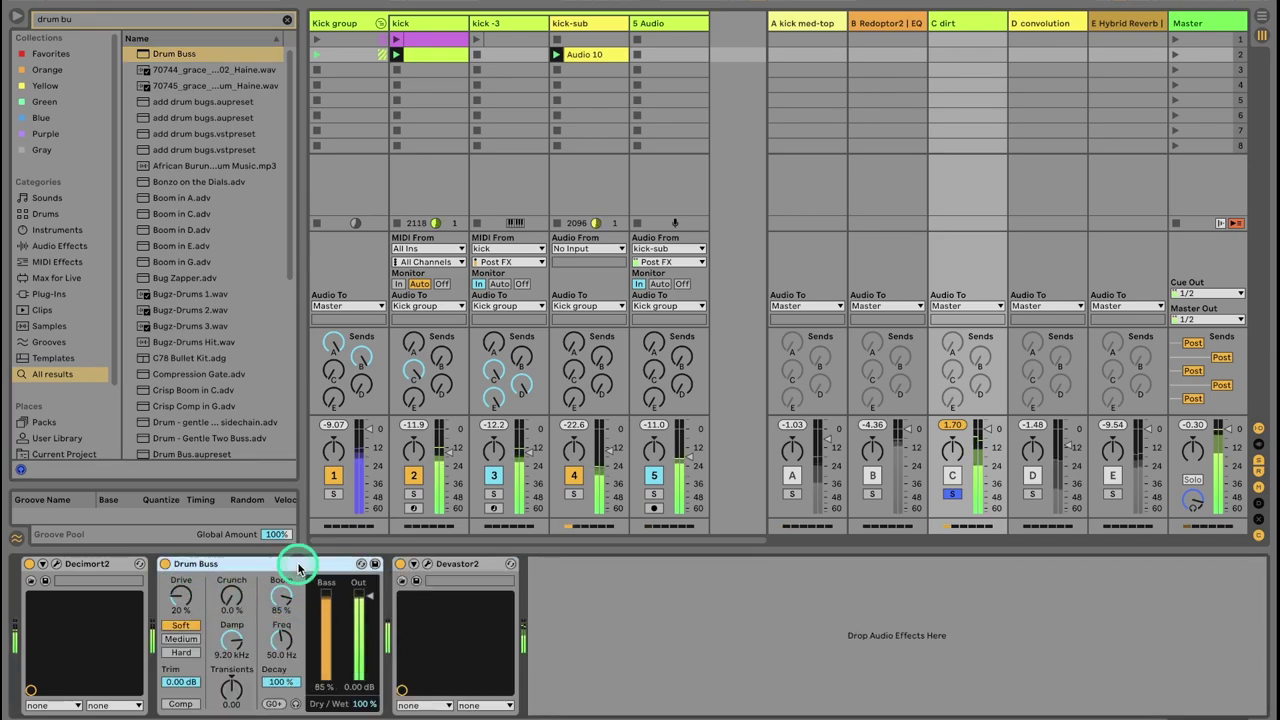
Step: Move Drum Buss after Devastor2, set its Boom to 0% and Crunch to 39%, and adjust its Drive
drag(297, 560, 594, 586)
drag(418, 600, 418, 612)
drag(316, 592, 320, 590)
drag(367, 597, 367, 589)
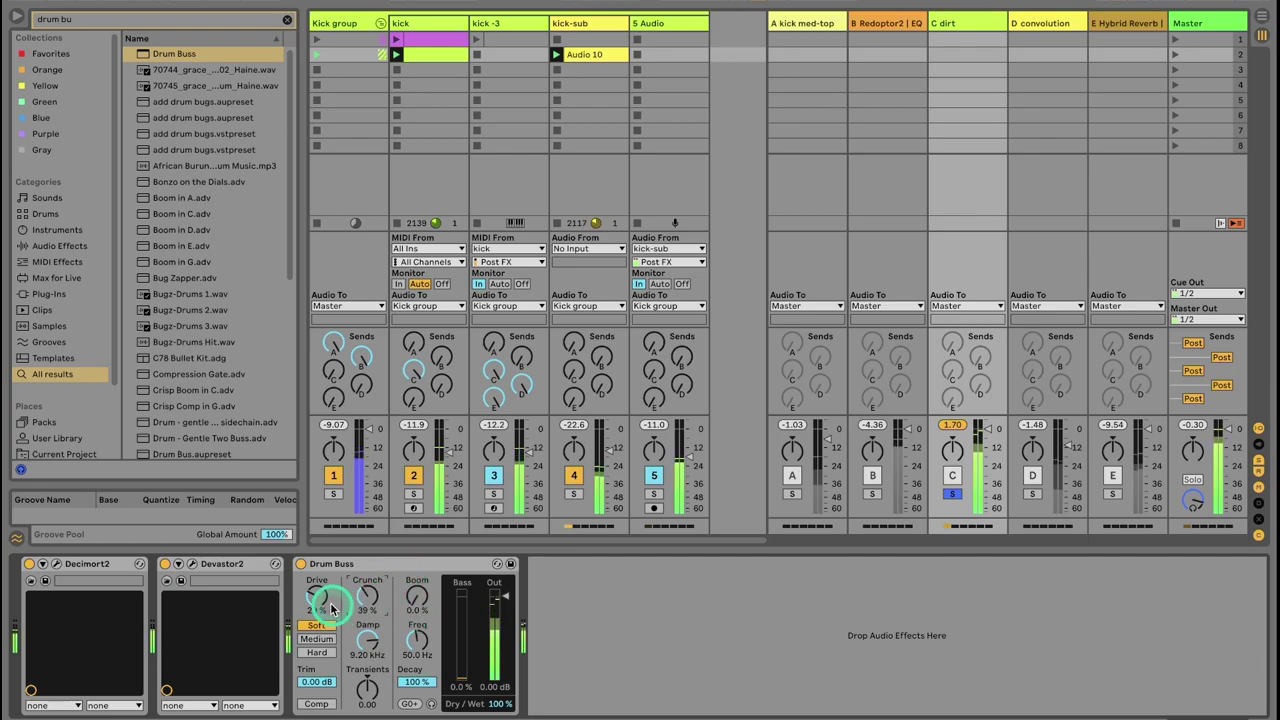
Step: Add a Utility after Drum Buss with gain at -5.56 dB, and set Drum Buss to Medium with 18% drive
key(ctrl+f)
text(utili)
key(Down)
key(Down)
key(Return)
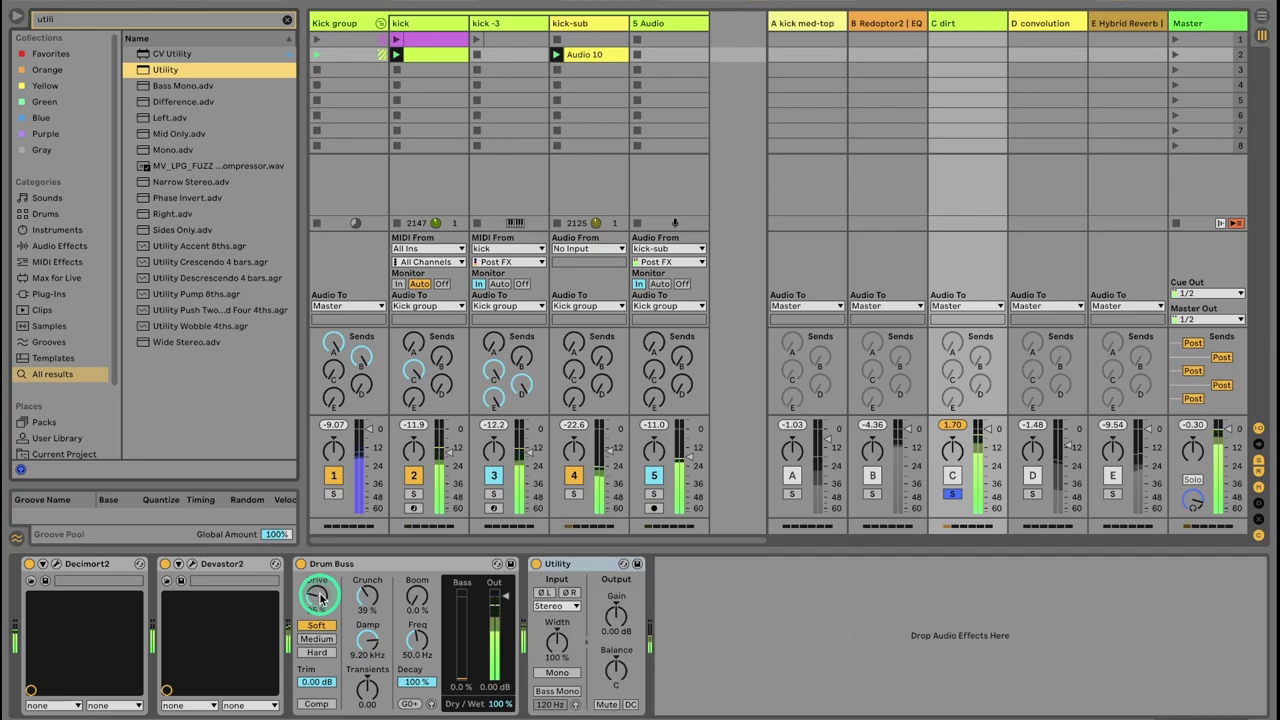
click(617, 617)
drag(418, 600, 418, 600)
drag(316, 597, 313, 594)
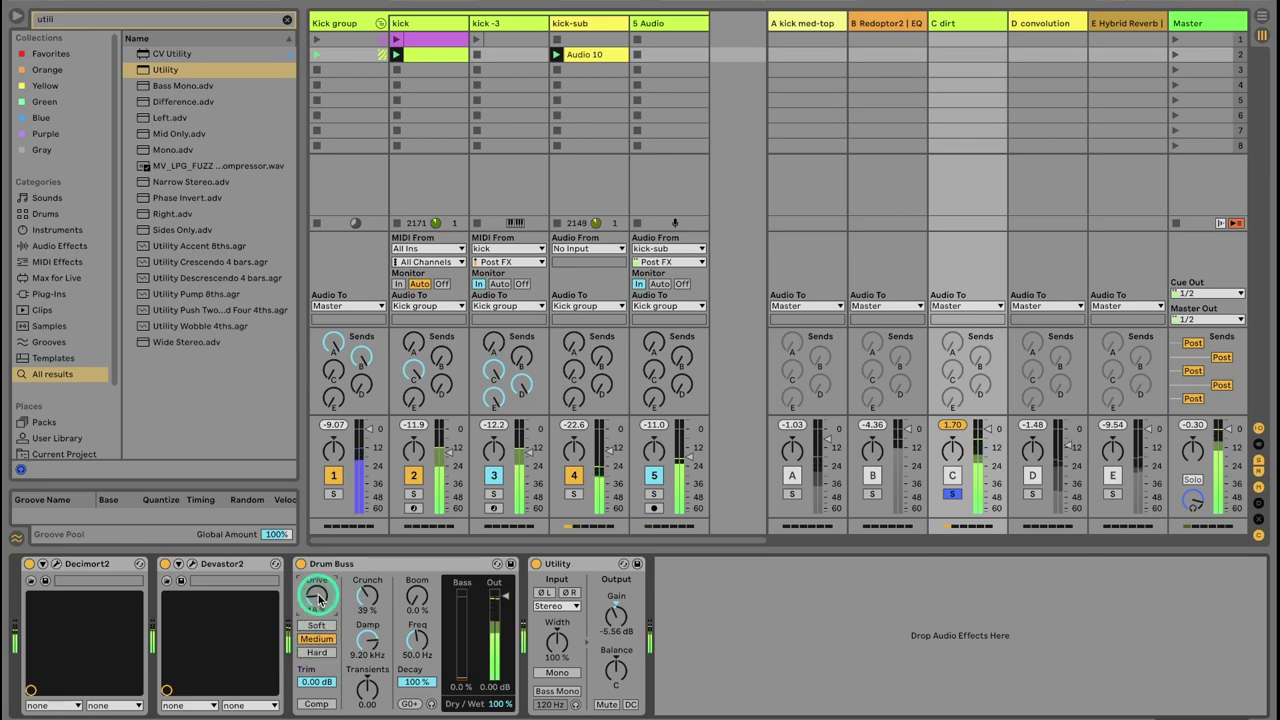
Step: Replace Drum Buss with a Saturator placed before the Utility, using the Soft Sine curve and 5.14 dB drive
key(ctrl+f)
text(satur)
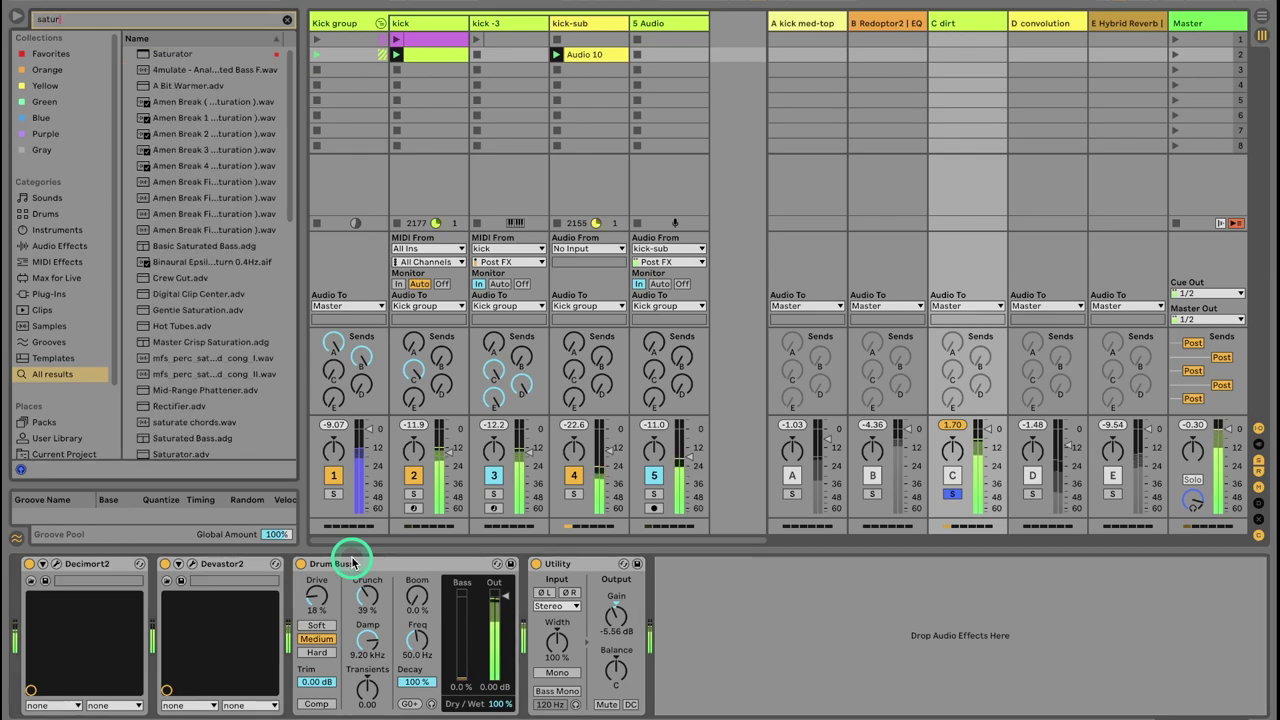
key(Down)
key(Return)
click(466, 563)
key(Delete)
drag(466, 558, 340, 548)
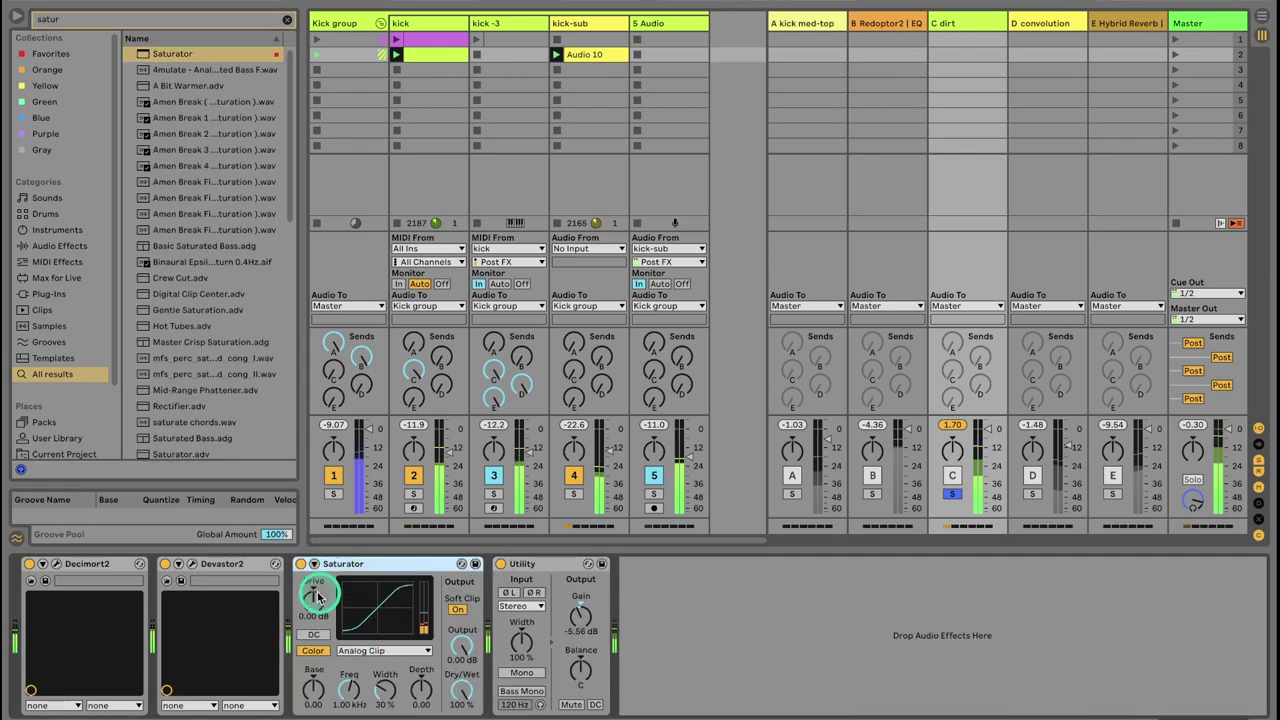
drag(313, 603, 313, 597)
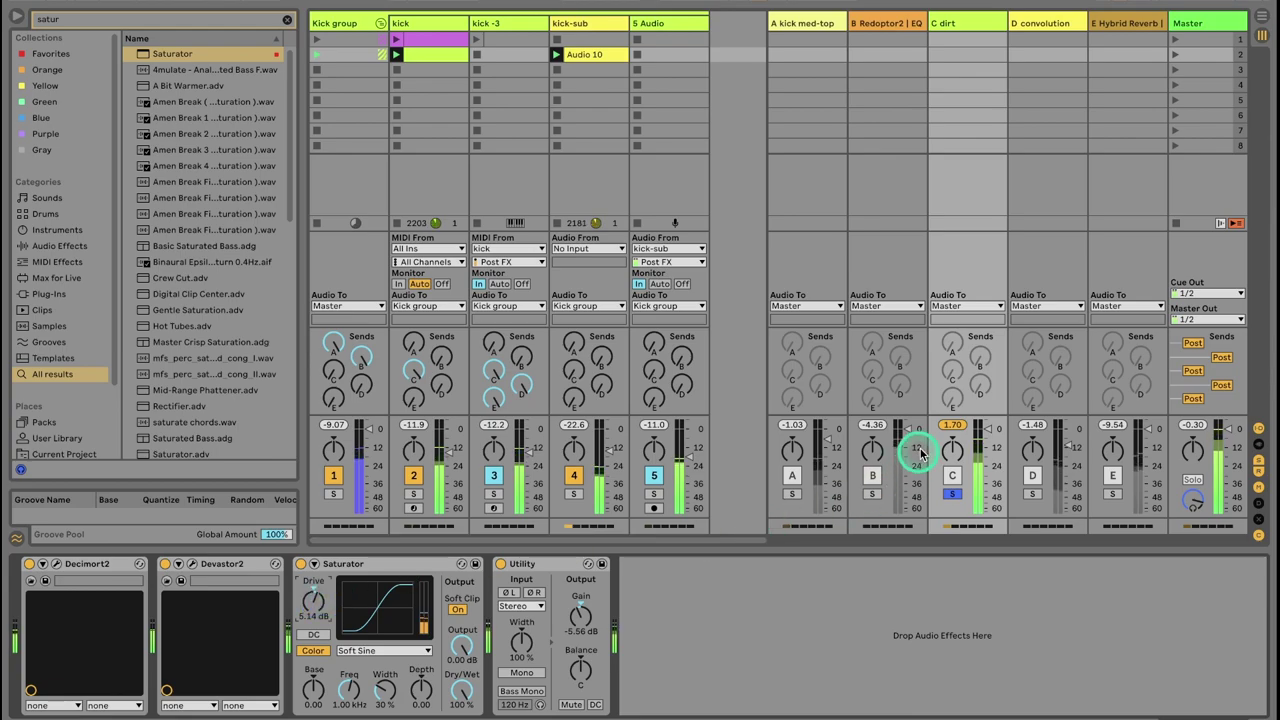
Step: Lower the C dirt return's volume slightly, unsolo it, and switch the return off and on to compare the mix
click(985, 432)
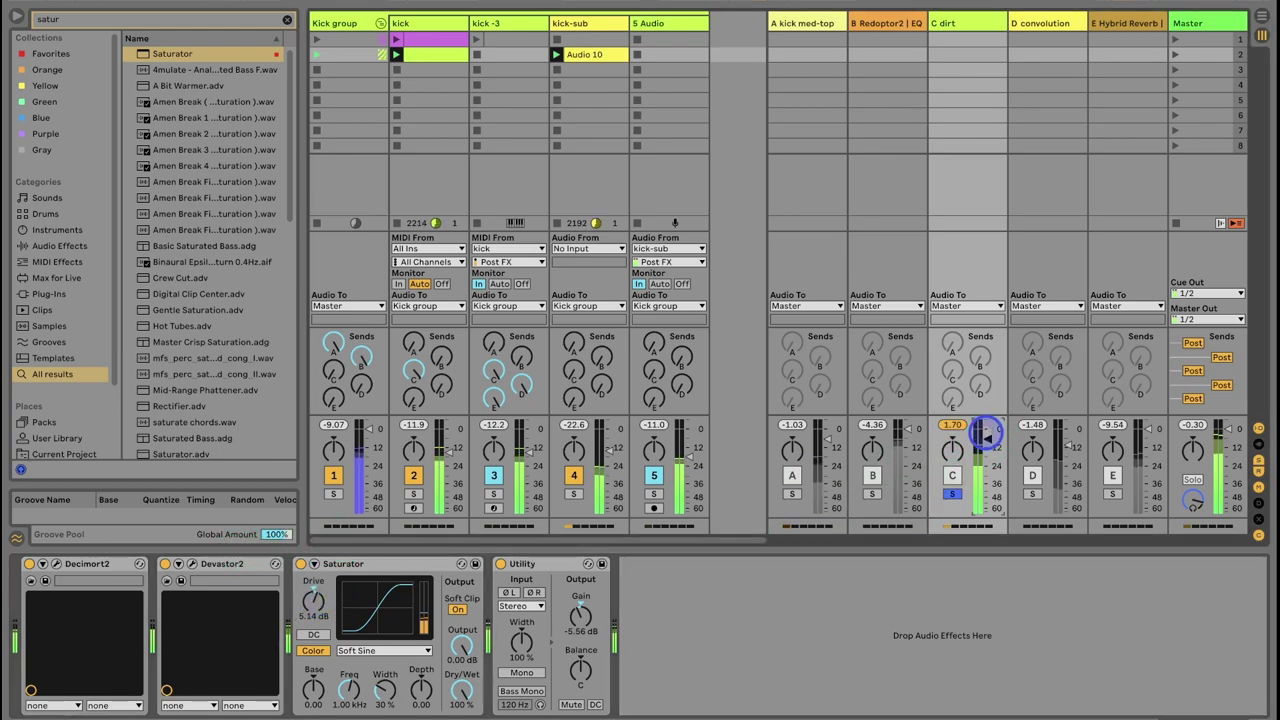
click(955, 496)
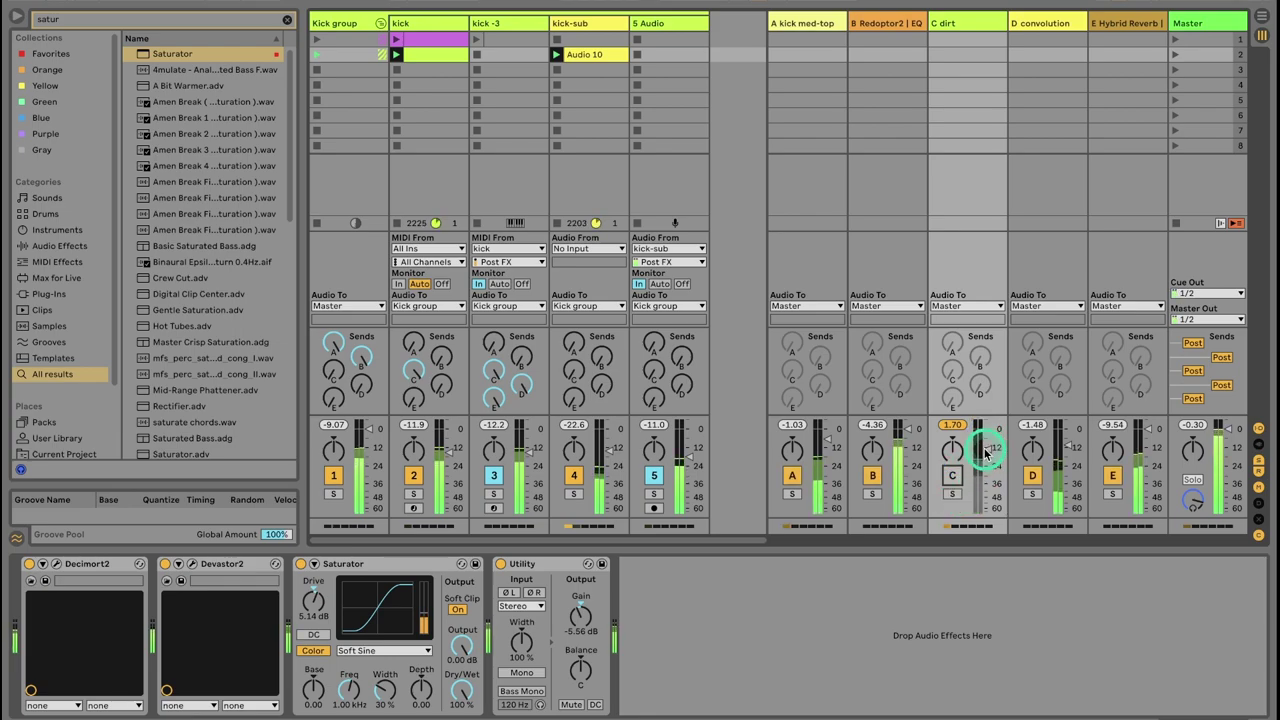
click(952, 477)
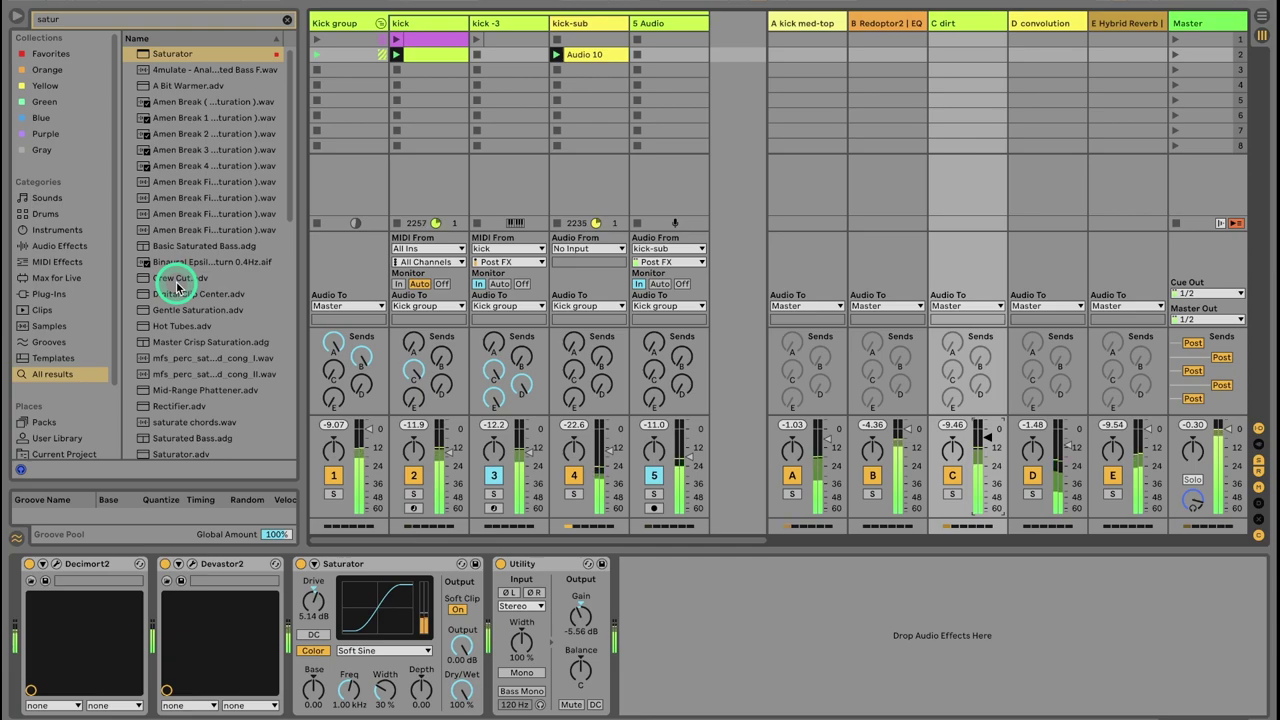
Step: Find EQ Eight in the browser and add it after the Utility on the C dirt return
key(ctrl+f)
text(eq)
key(Down)
key(Down)
key(Return)
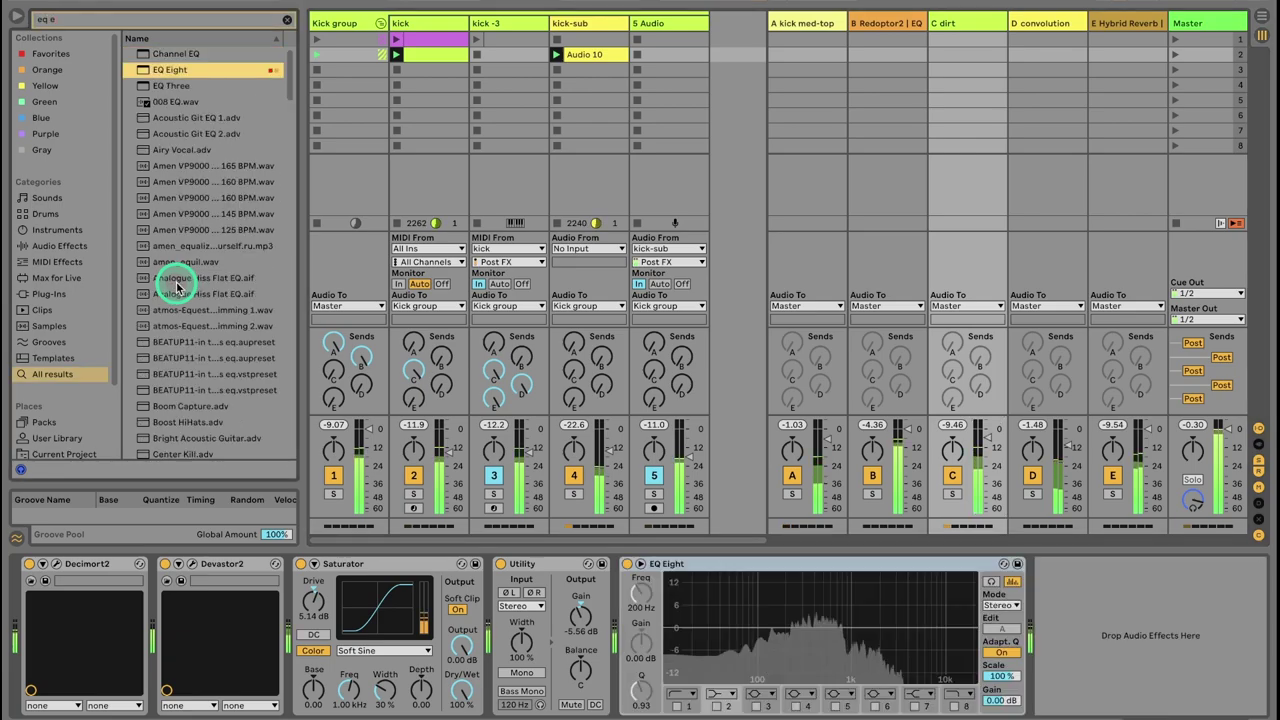
Step: Shape EQ Eight with a -7.56 dB low shelf at 144 Hz and a -9.55 dB high shelf at 1.50 kHz, and toggle the return to compare
click(717, 705)
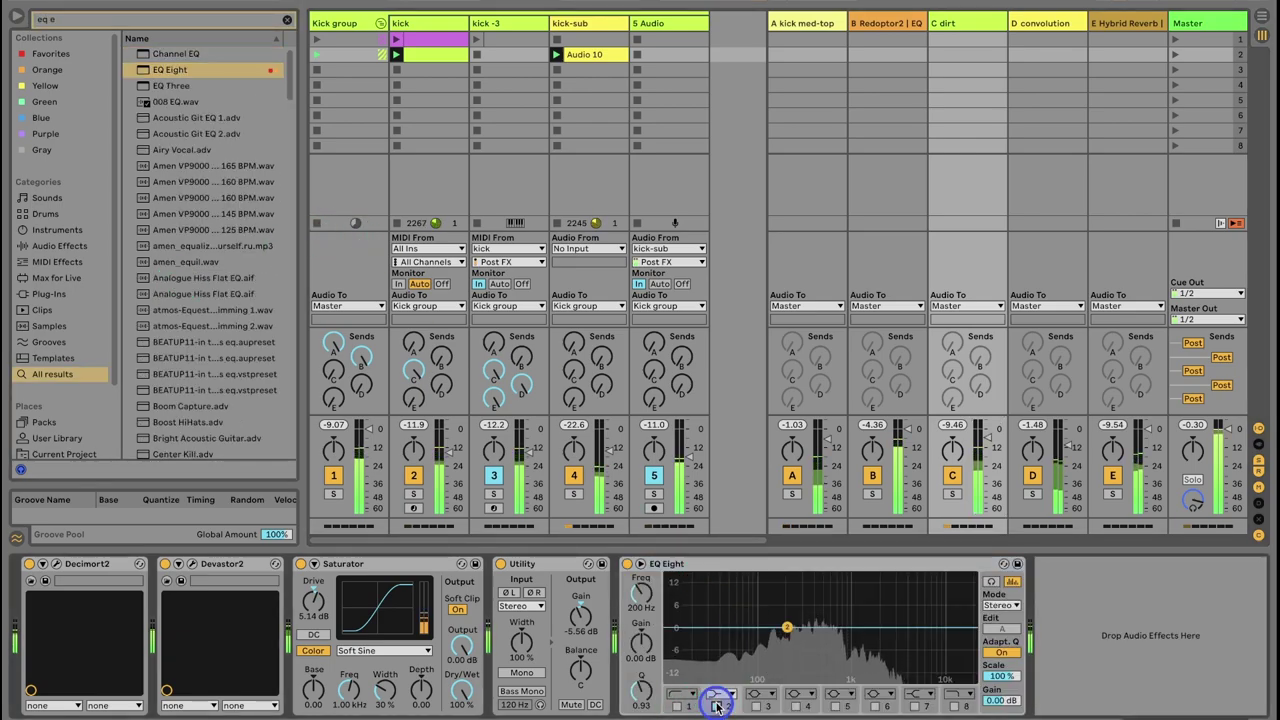
drag(788, 628, 773, 651)
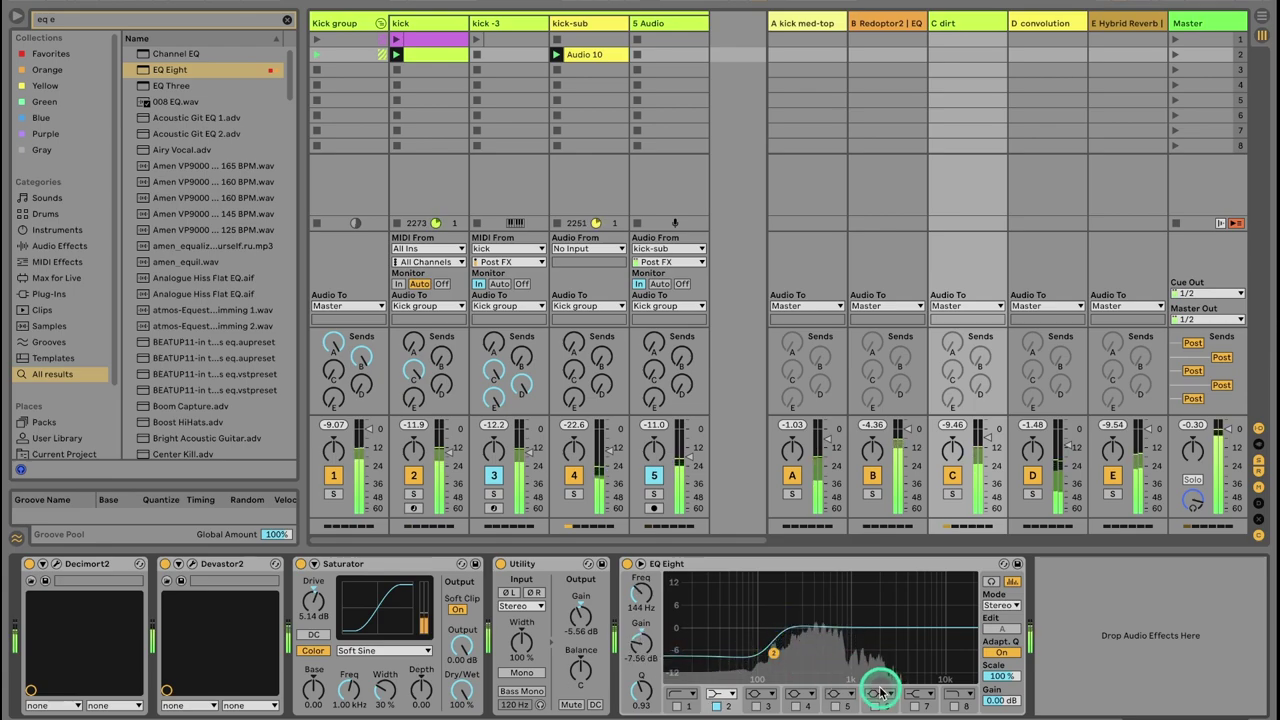
click(910, 706)
drag(927, 629, 931, 634)
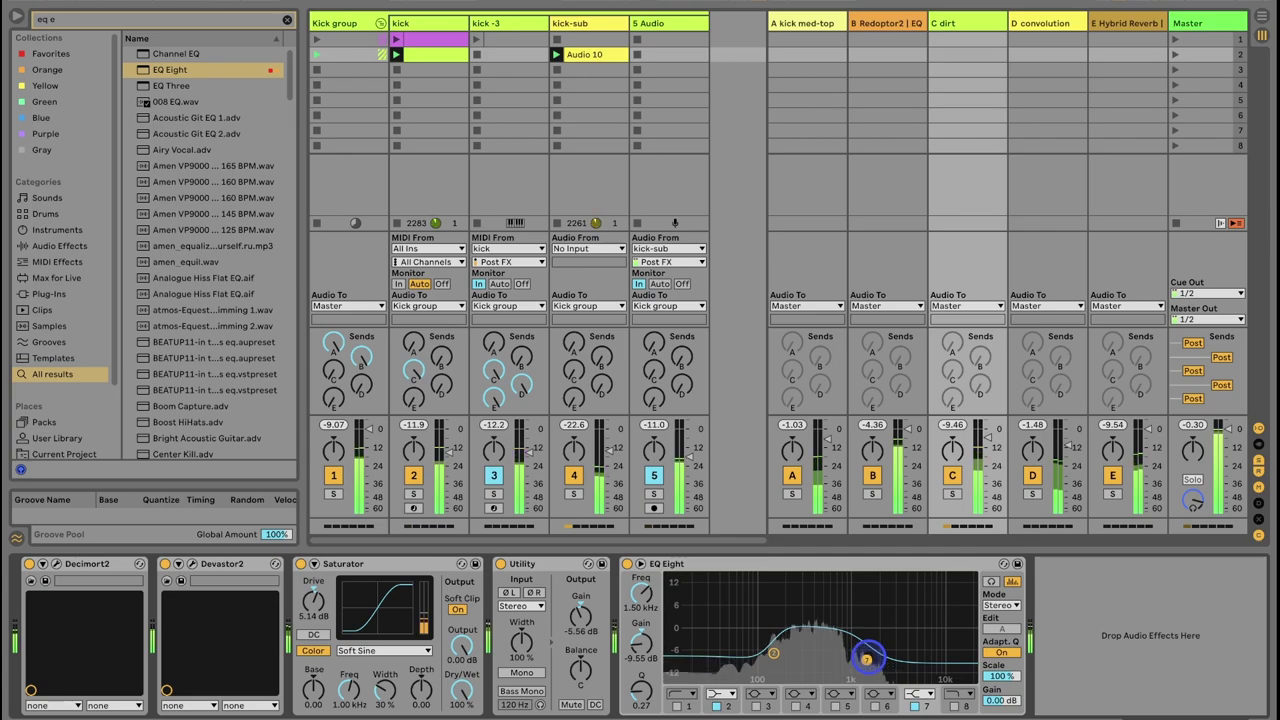
click(953, 475)
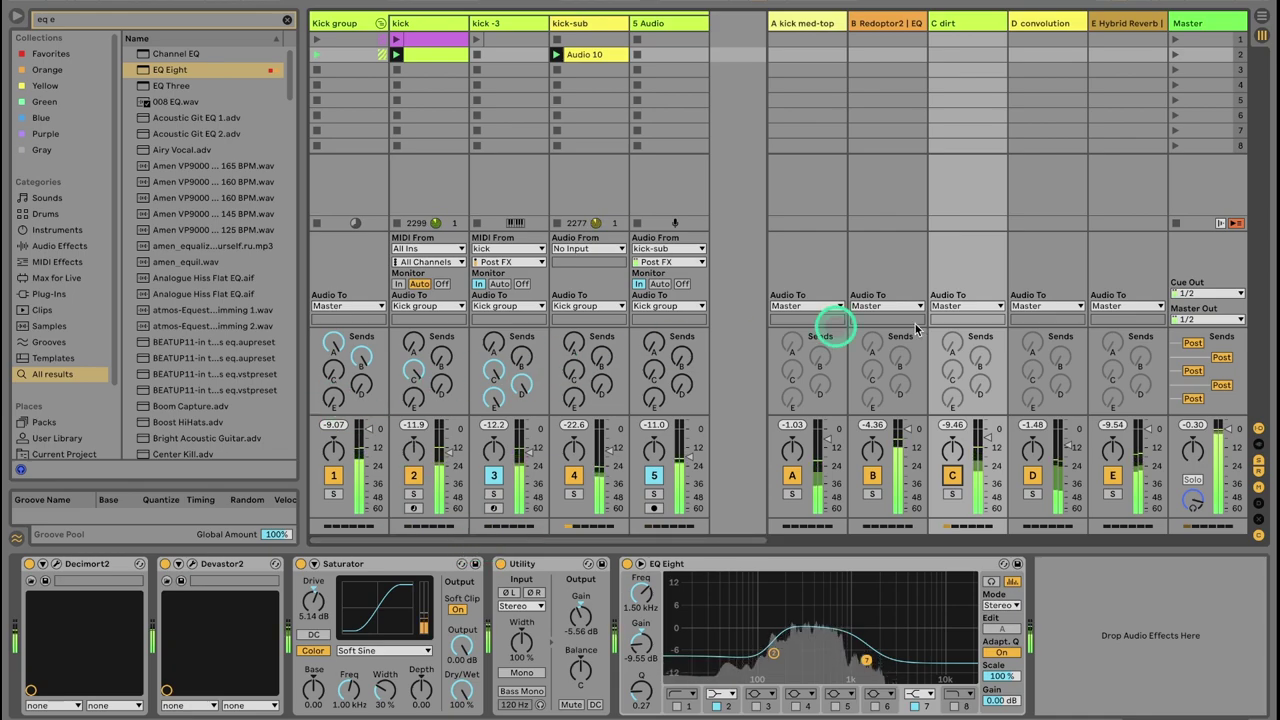
Step: Enable all sends on the C dirt return, disable its send to C, and raise its D and E sends
right_click(962, 372)
click(1006, 382)
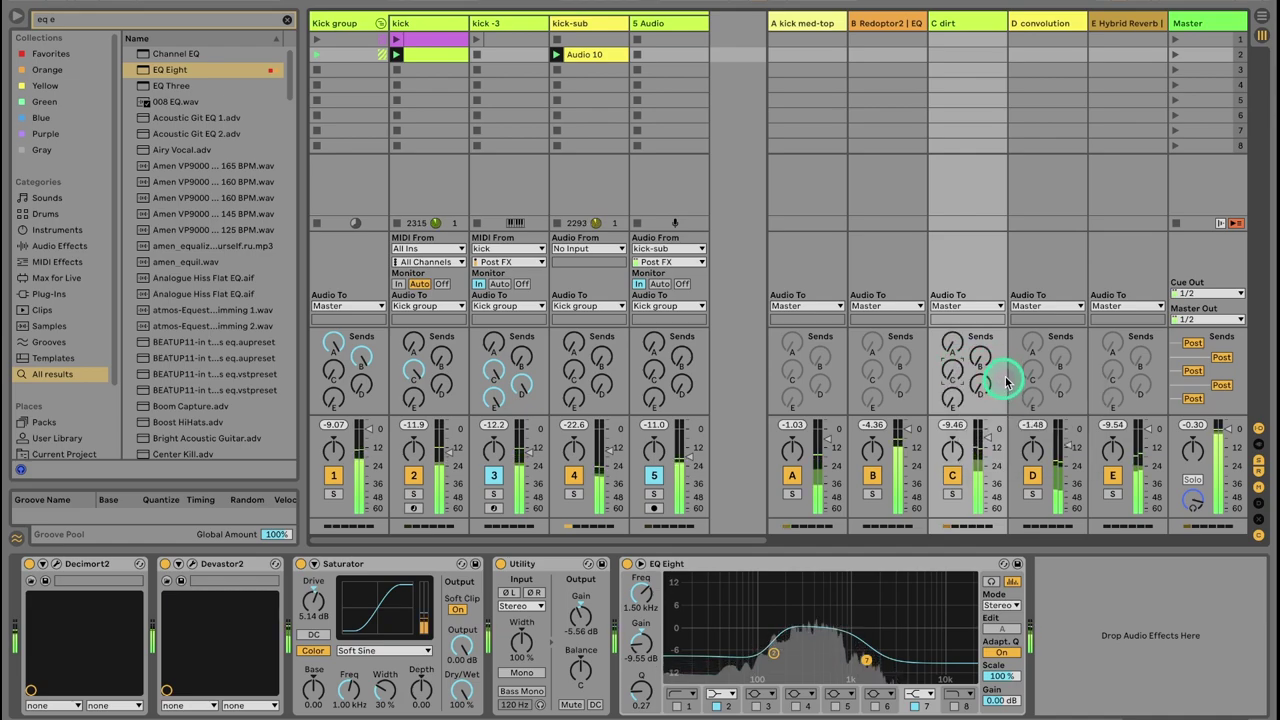
right_click(961, 376)
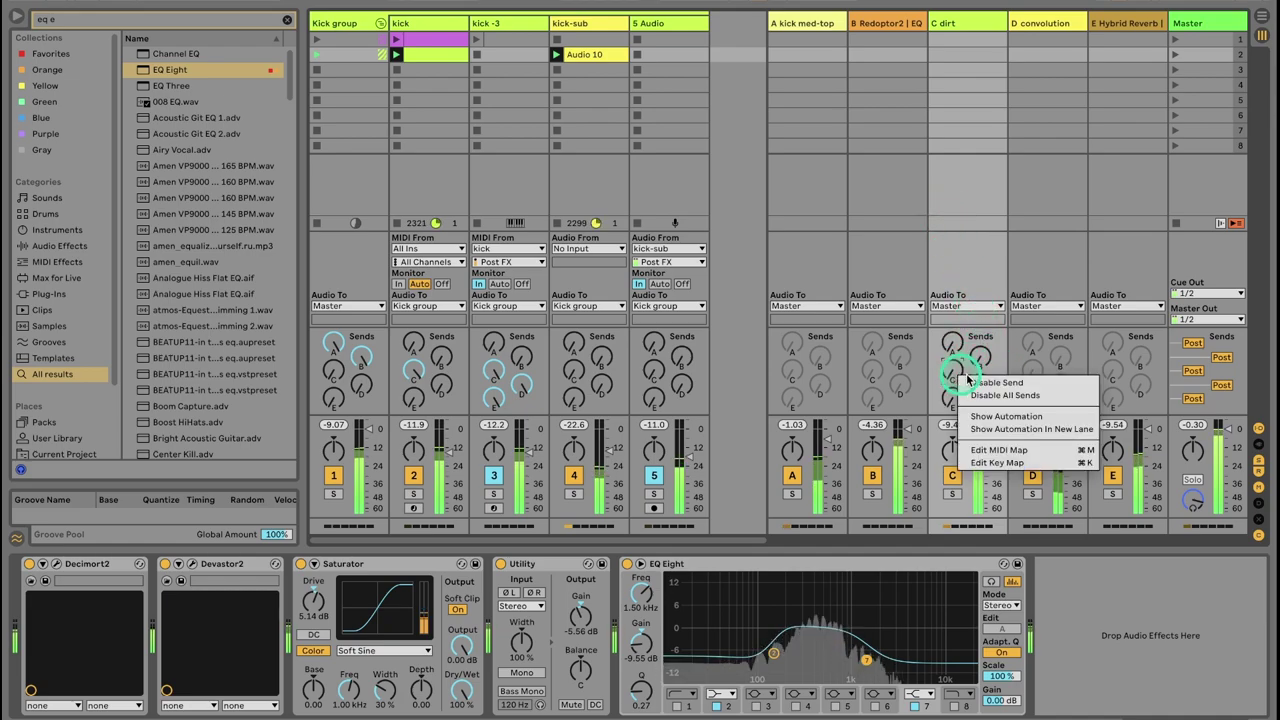
click(992, 382)
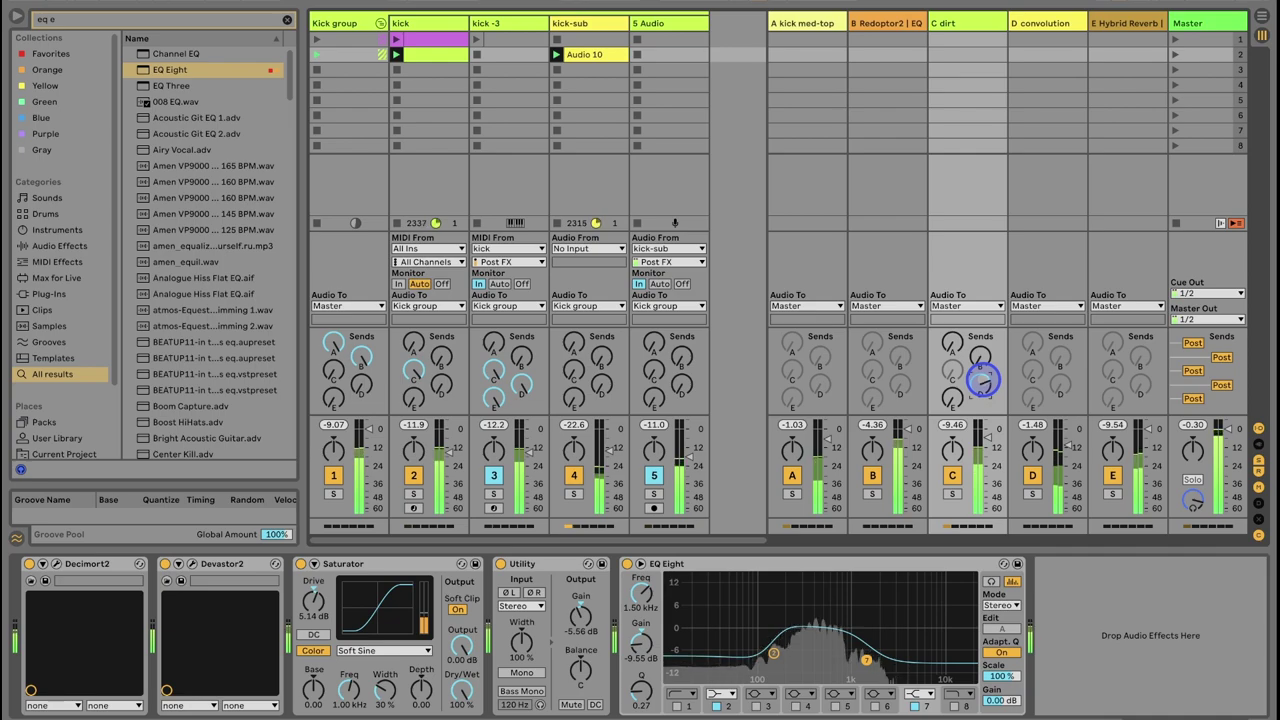
click(956, 397)
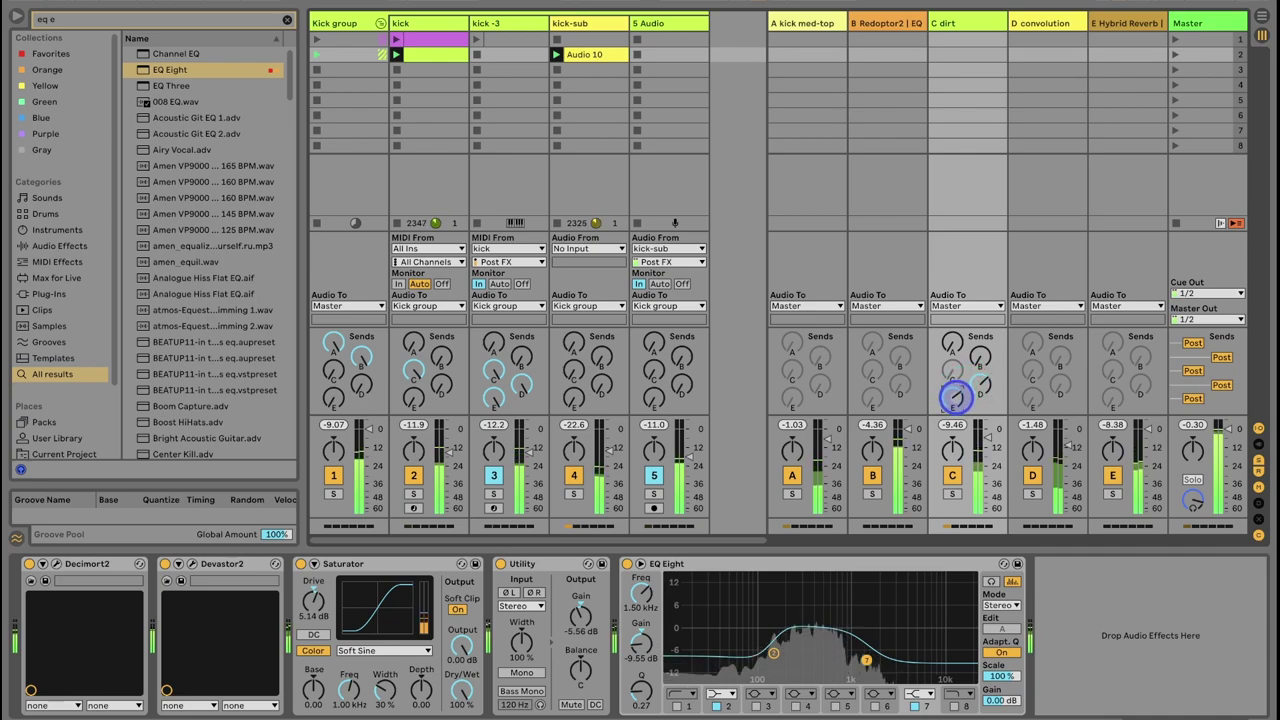
mouse_move(959, 394)
mouse_down()
mouse_move(959, 405)
mouse_move(984, 396)
mouse_up()
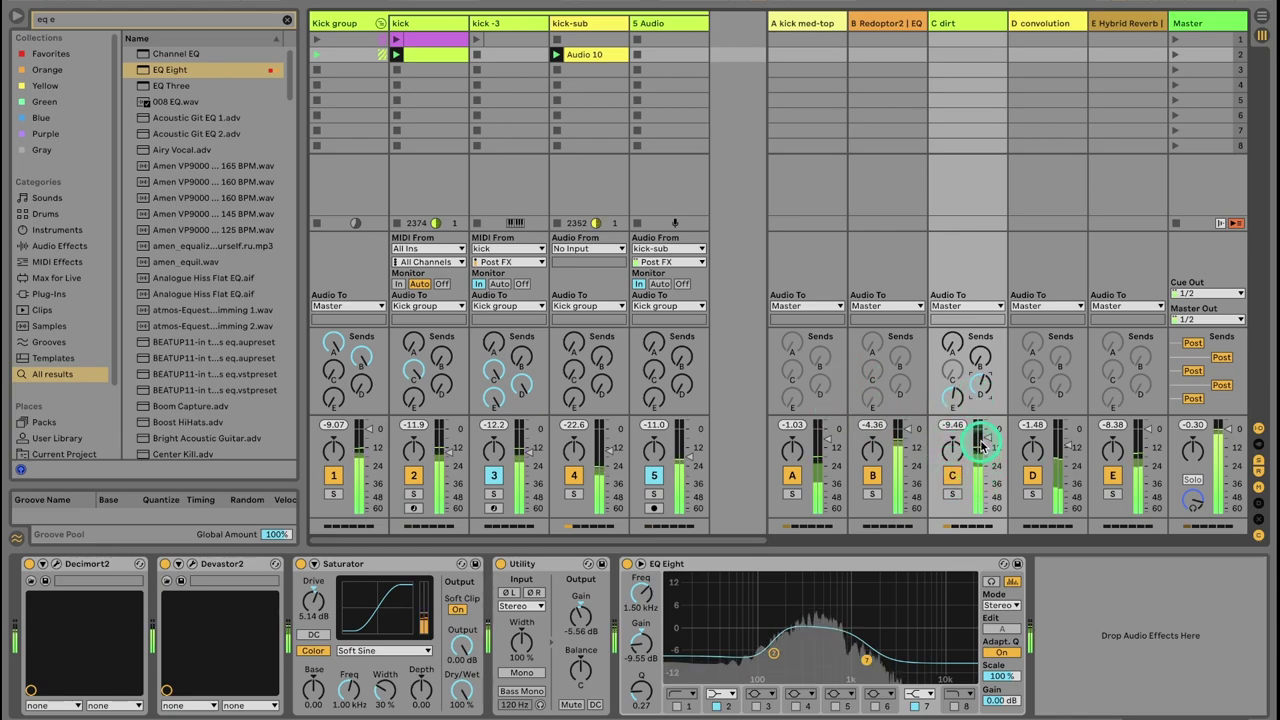
Step: Select the Kick group track to show its effect chain
click(350, 22)
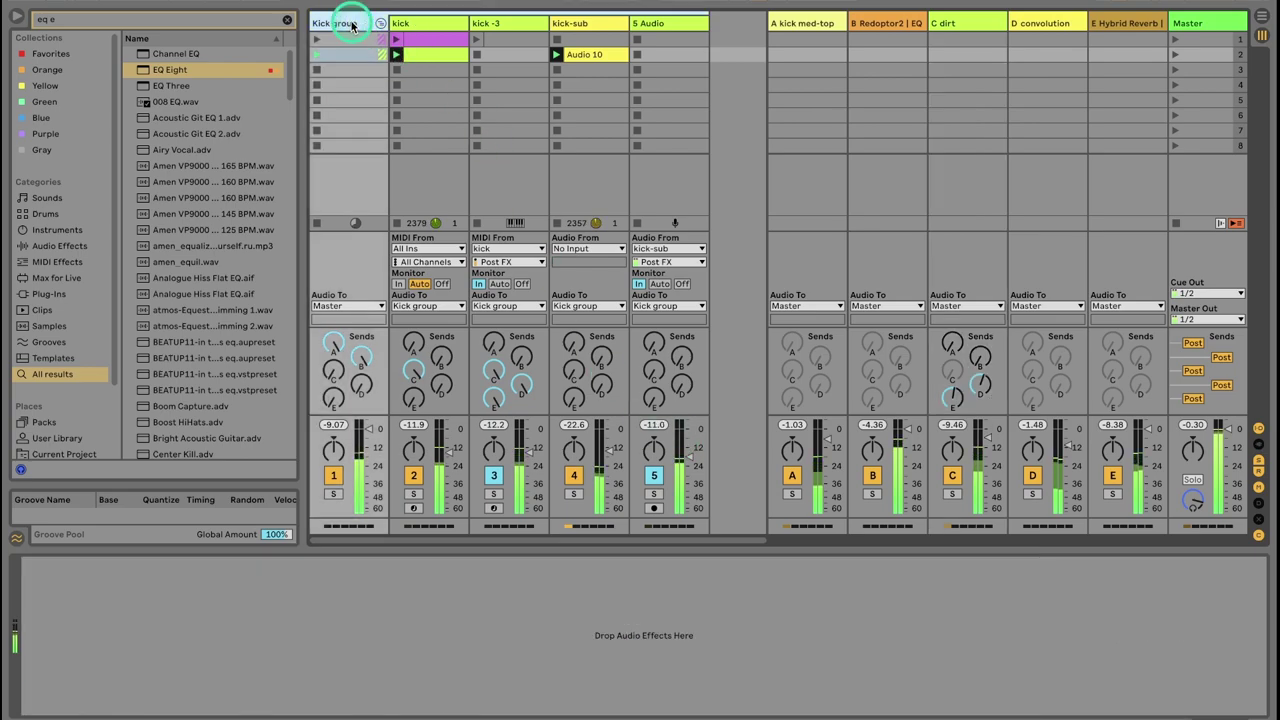